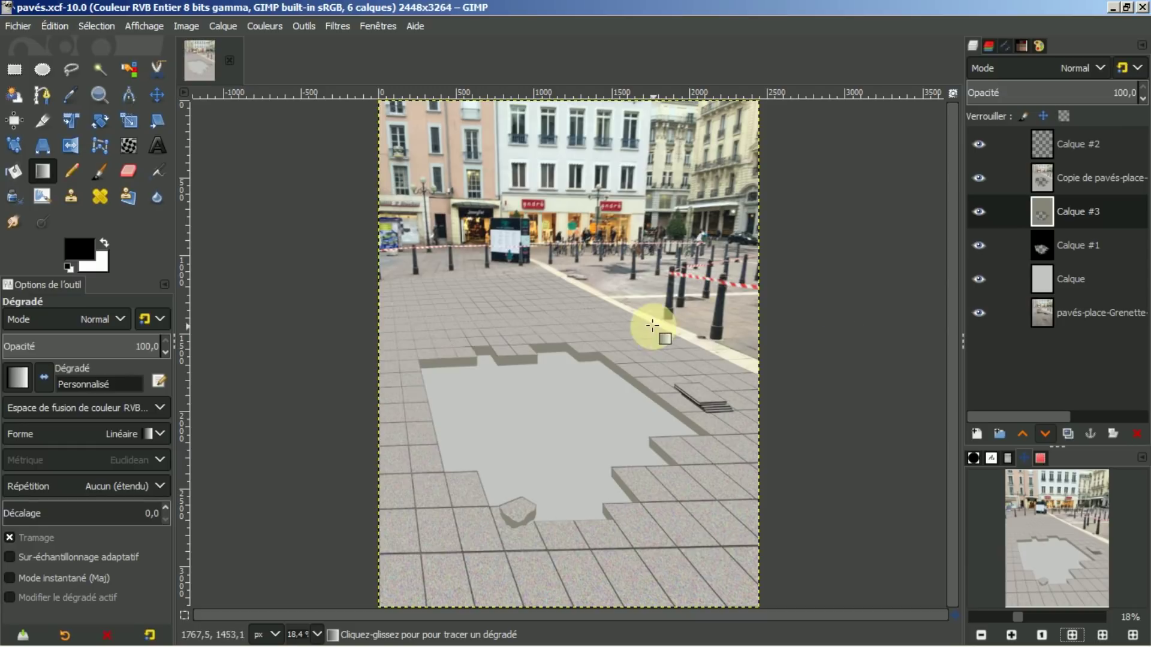
# Switch to Chrome and search DeviantArt's GIMP Brushes category for "water"
pyautogui.moveTo(231, 645)
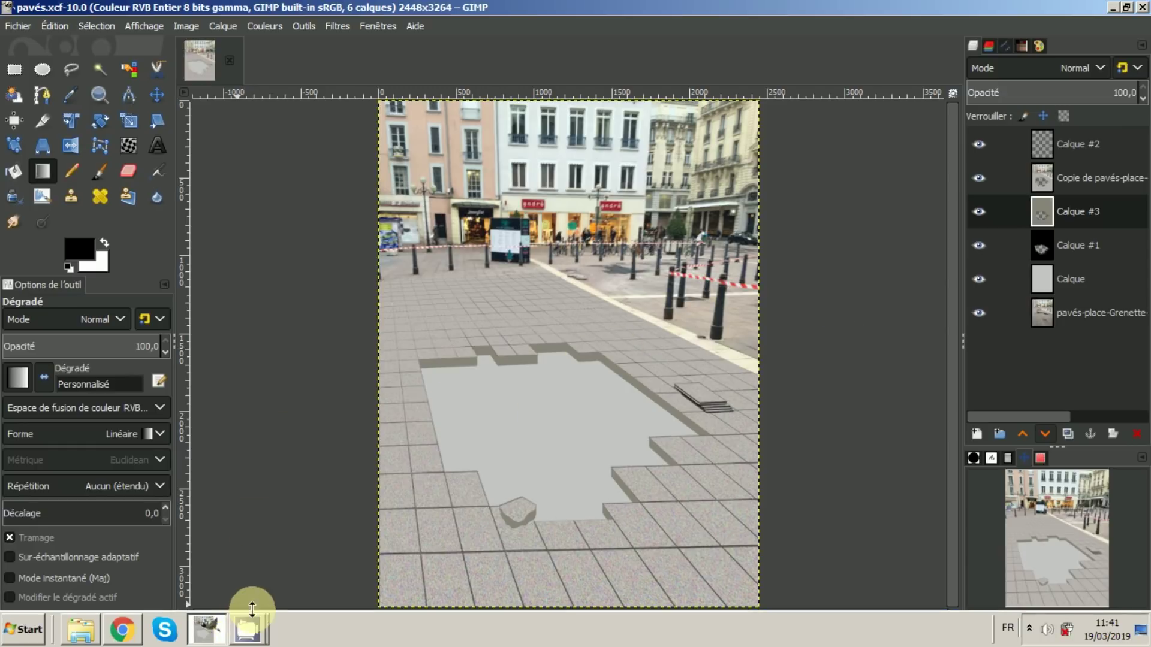
pyautogui.click(123, 630)
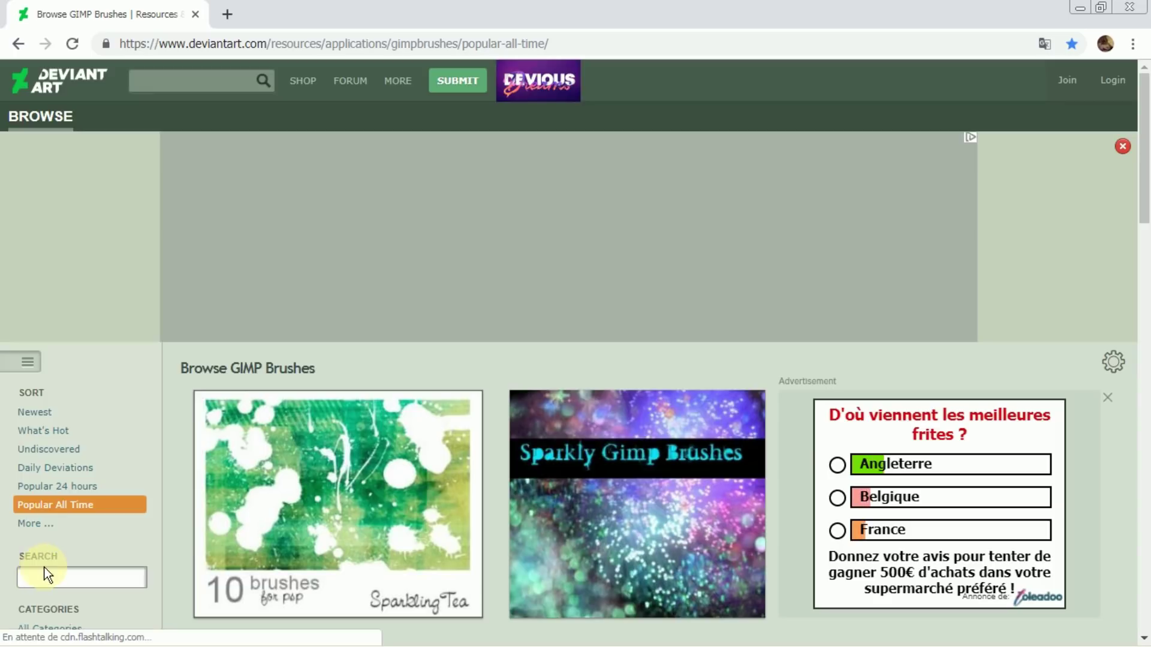
pyautogui.click(42, 578)
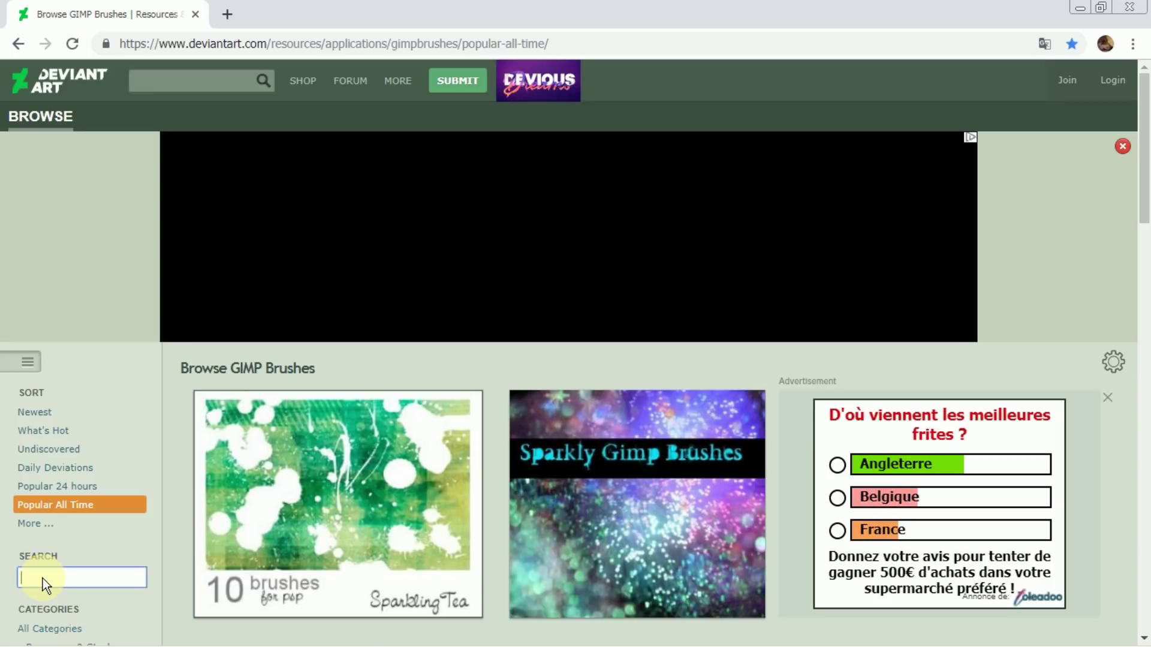
pyautogui.write('water')
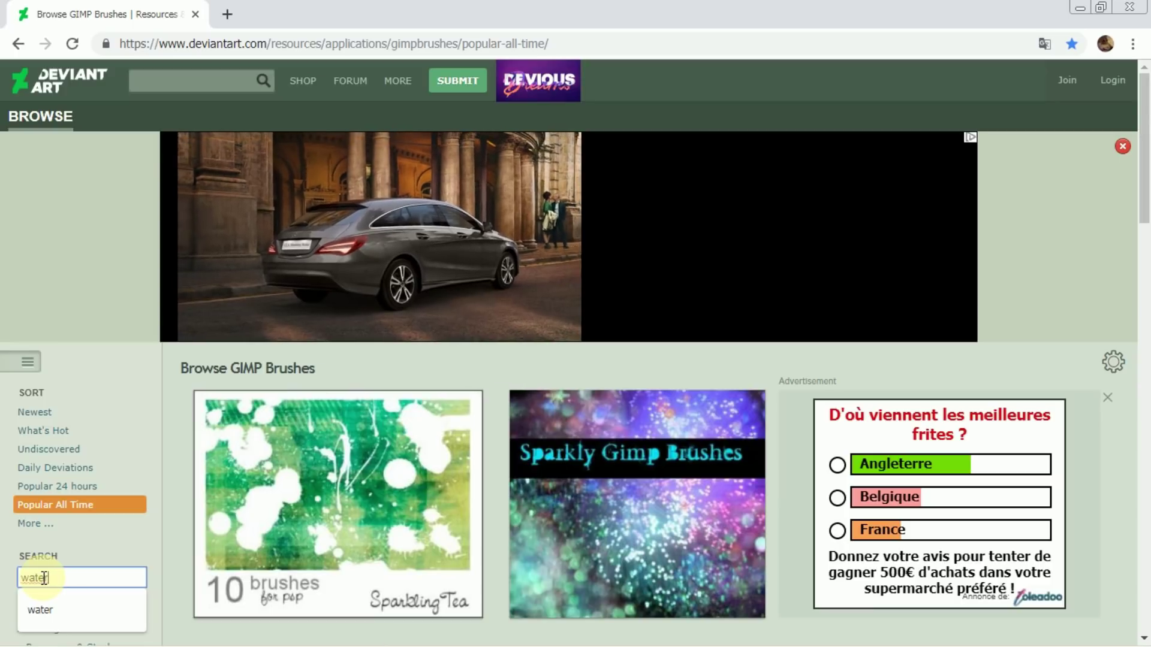
pyautogui.press('Return')
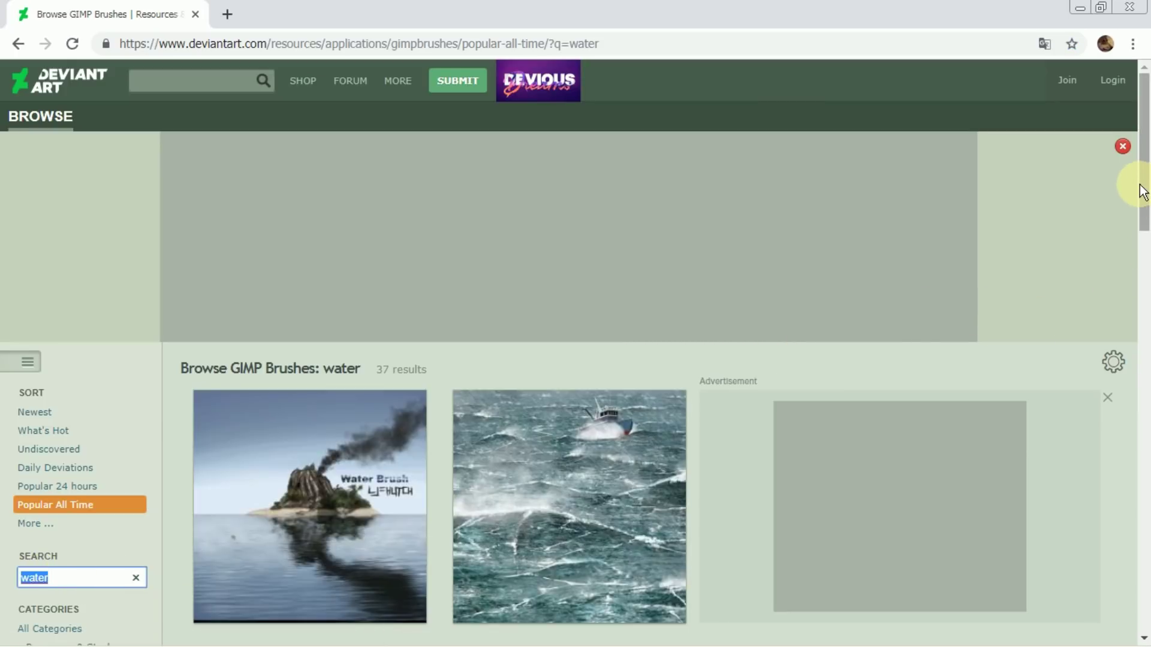
# Open the GIMP Water Brushes page by Project-GimpBC from the results and download its ZIP archive
pyautogui.scroll(-3, 1146, 228)
pyautogui.scroll(-5, 1142, 239)
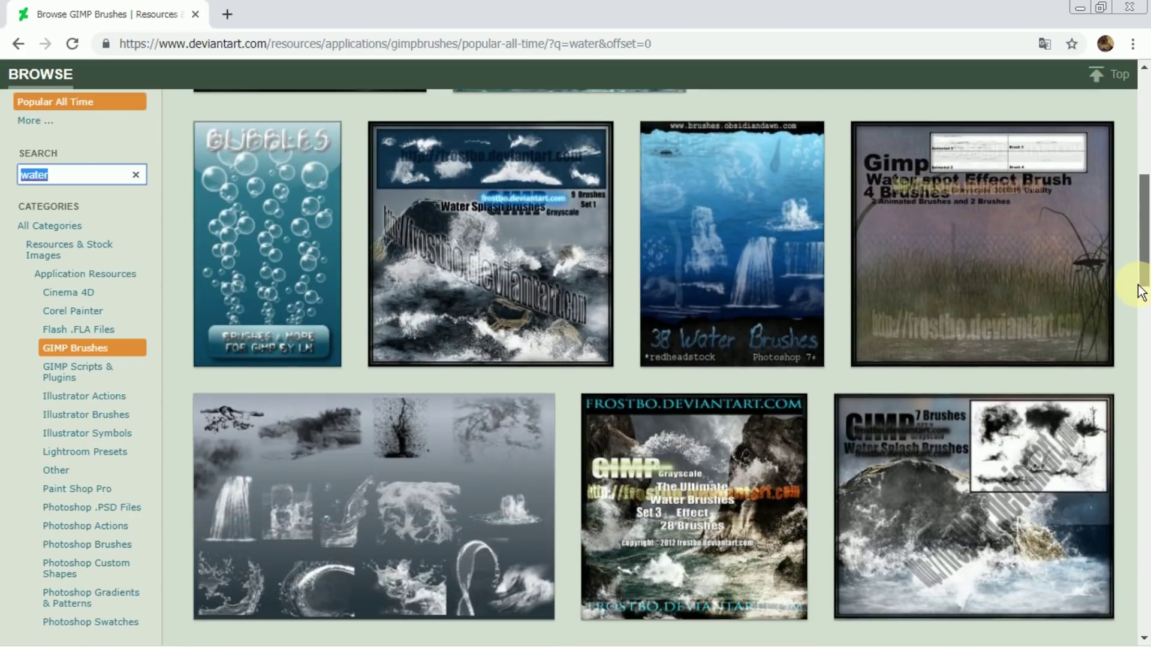
pyautogui.click(714, 198)
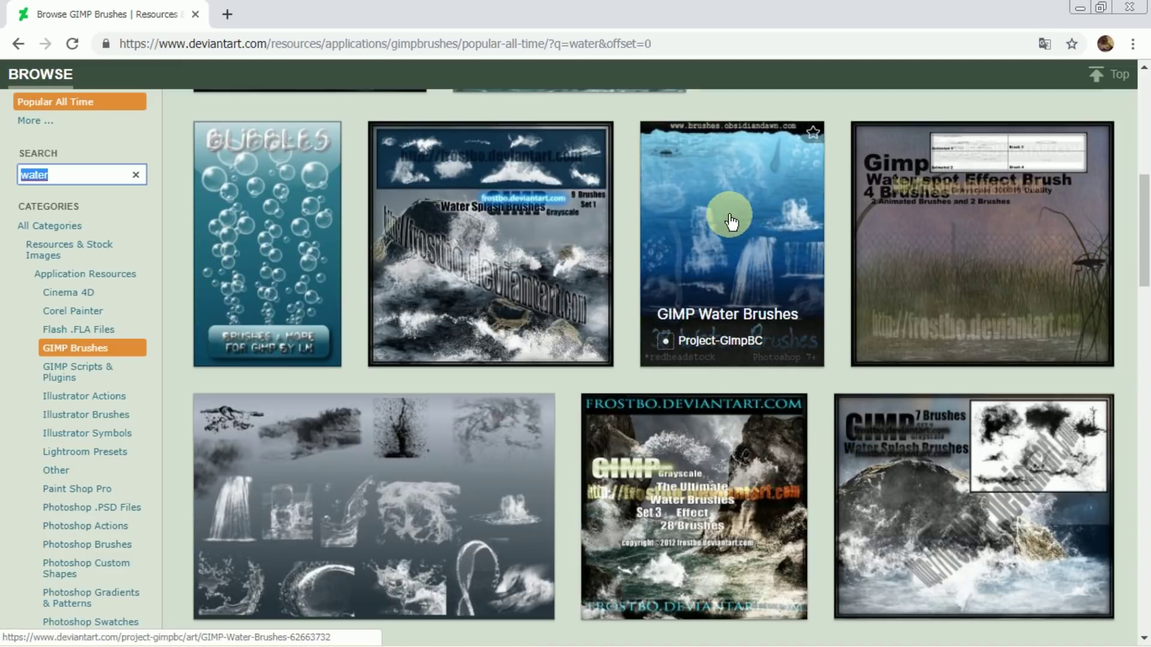
pyautogui.click(718, 237)
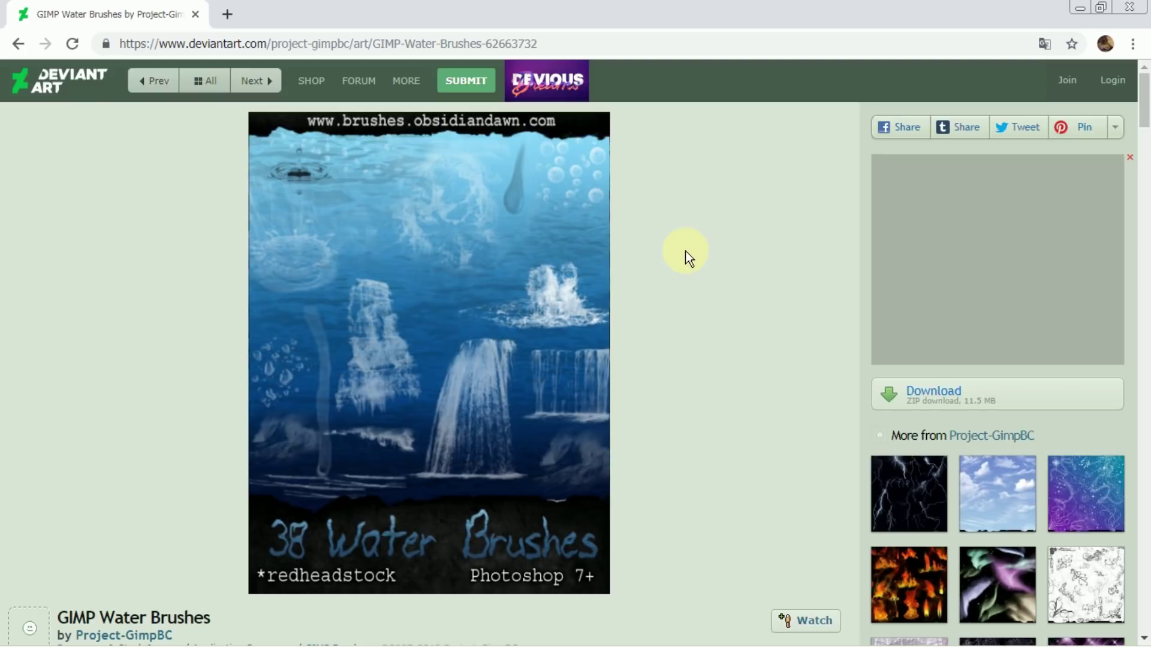
pyautogui.click(925, 398)
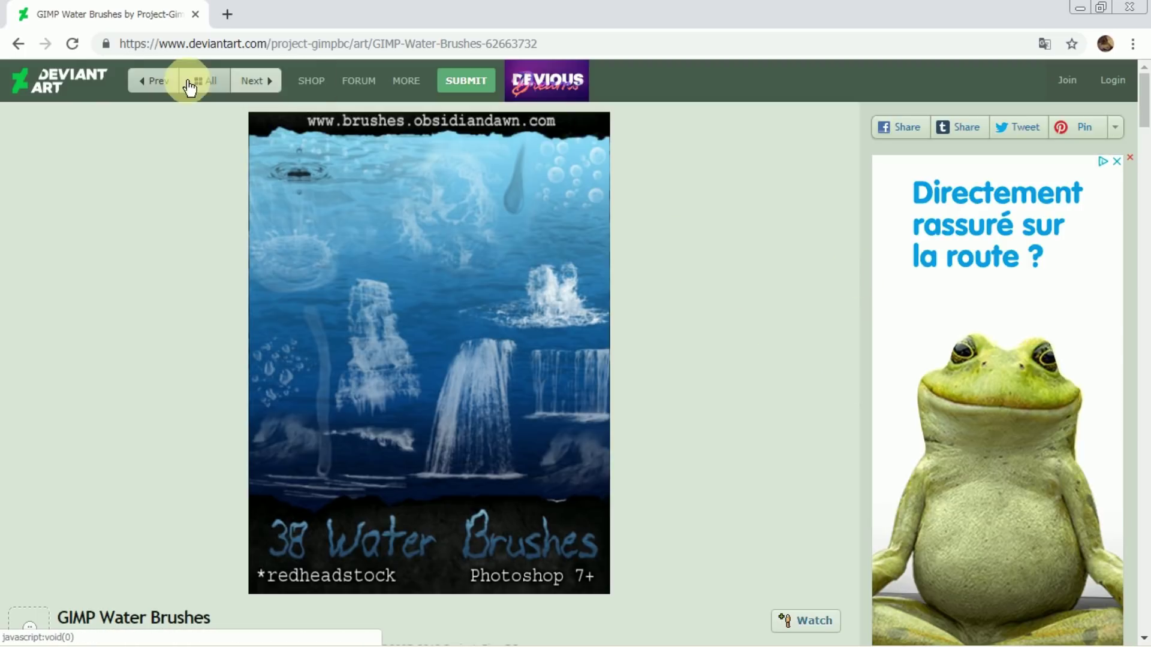
# Return from the brush page to the water search results and switch back to the paving image in GIMP
pyautogui.click(18, 43)
pyautogui.click(667, 246)
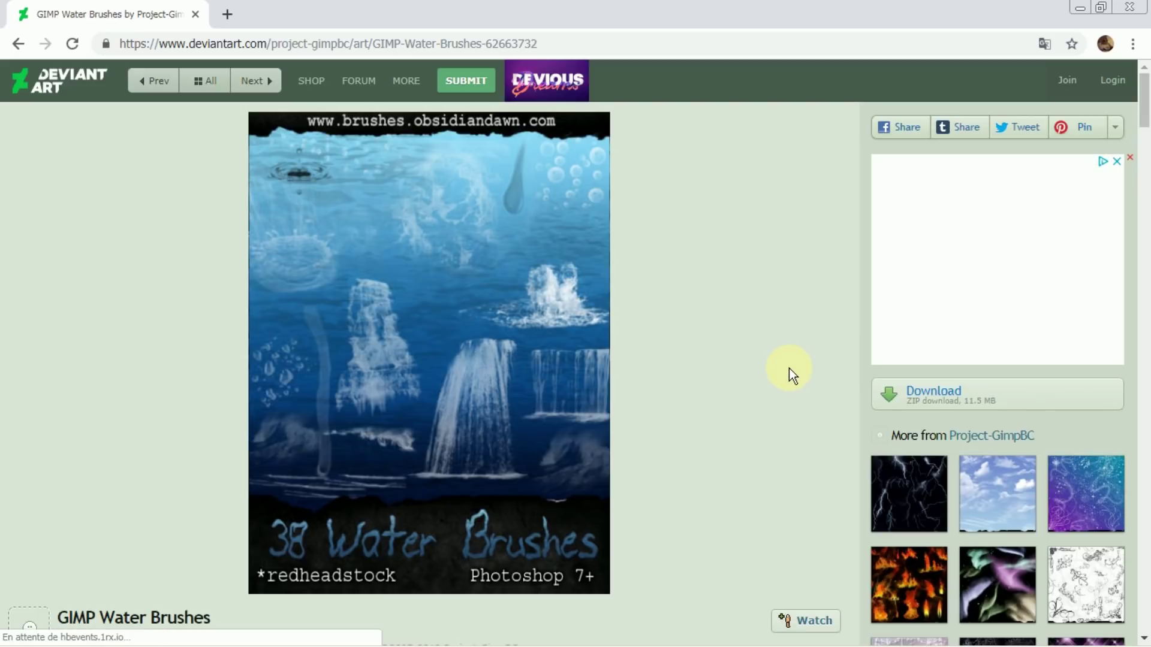
pyautogui.click(20, 44)
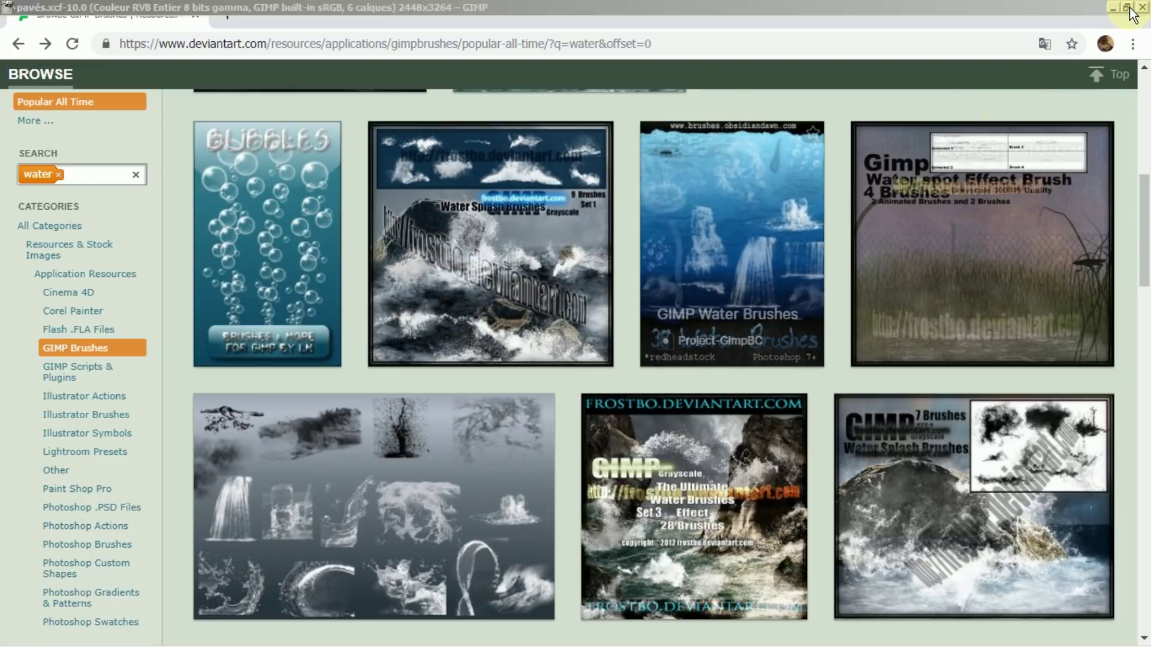
pyautogui.click(1130, 13)
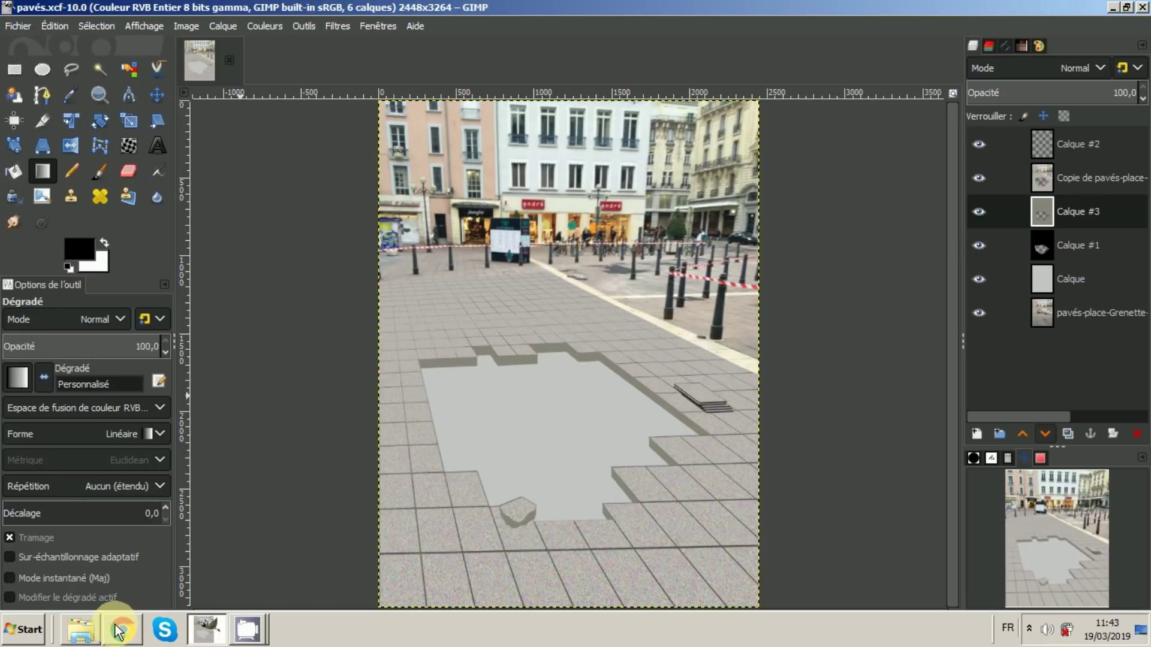
# Open the WaterBrushes folder inside the gimp_water_brushes_by_project_gimpbc archive in Explorer and arrange its window over GIMP
pyautogui.click(79, 636)
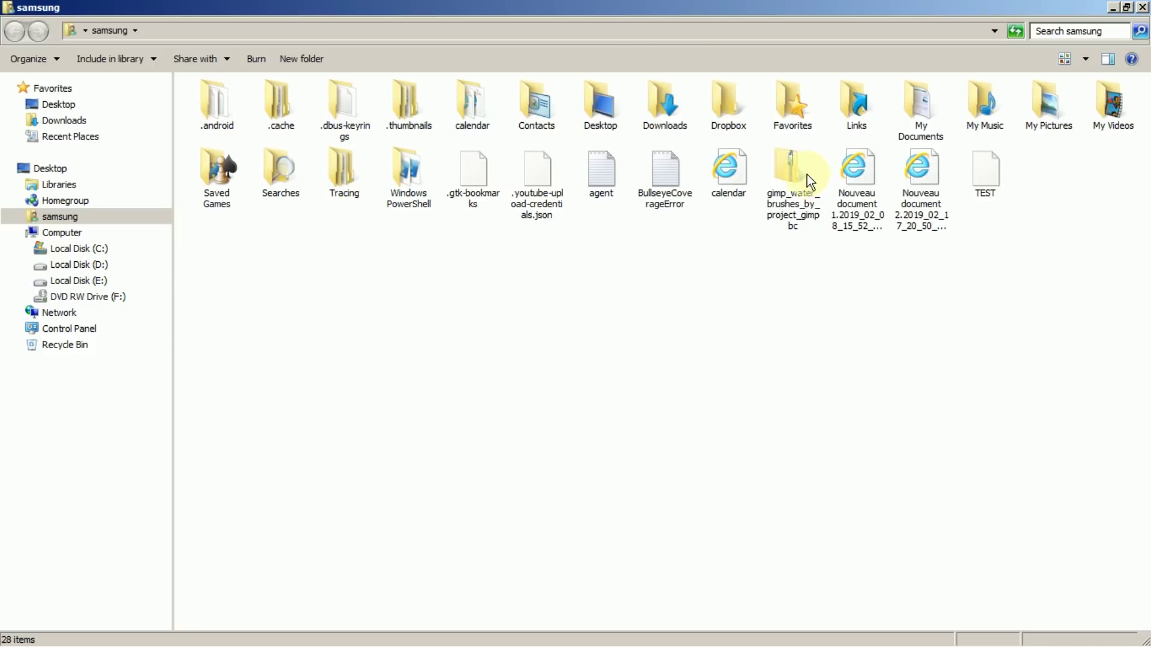
pyautogui.doubleClick(787, 170)
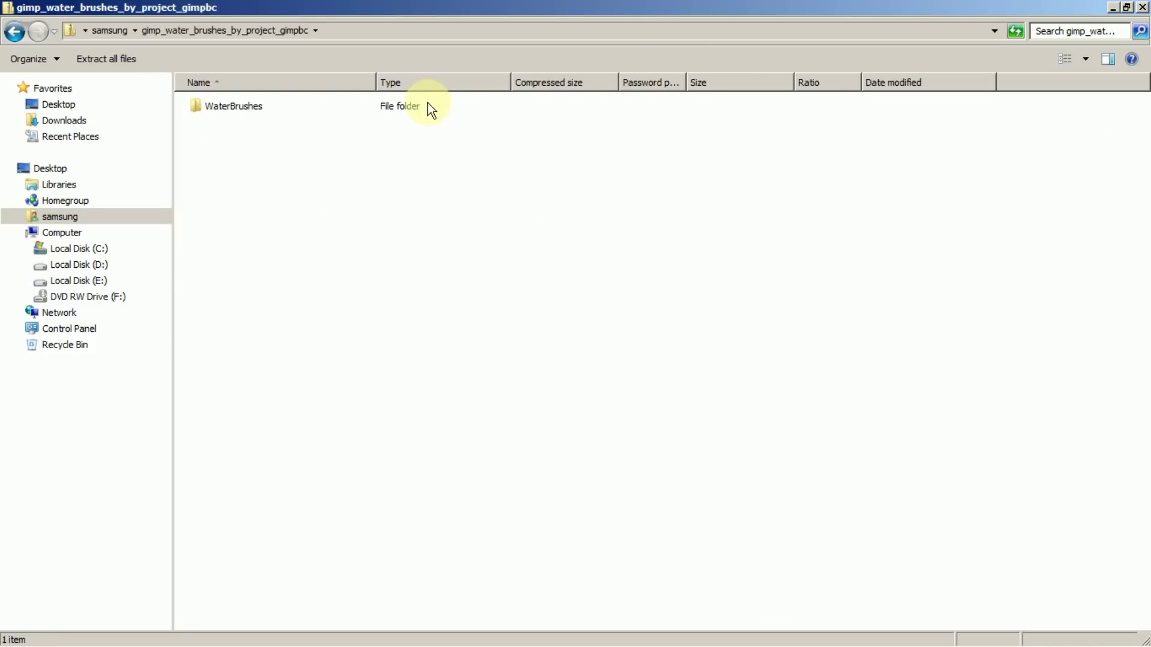
pyautogui.doubleClick(220, 111)
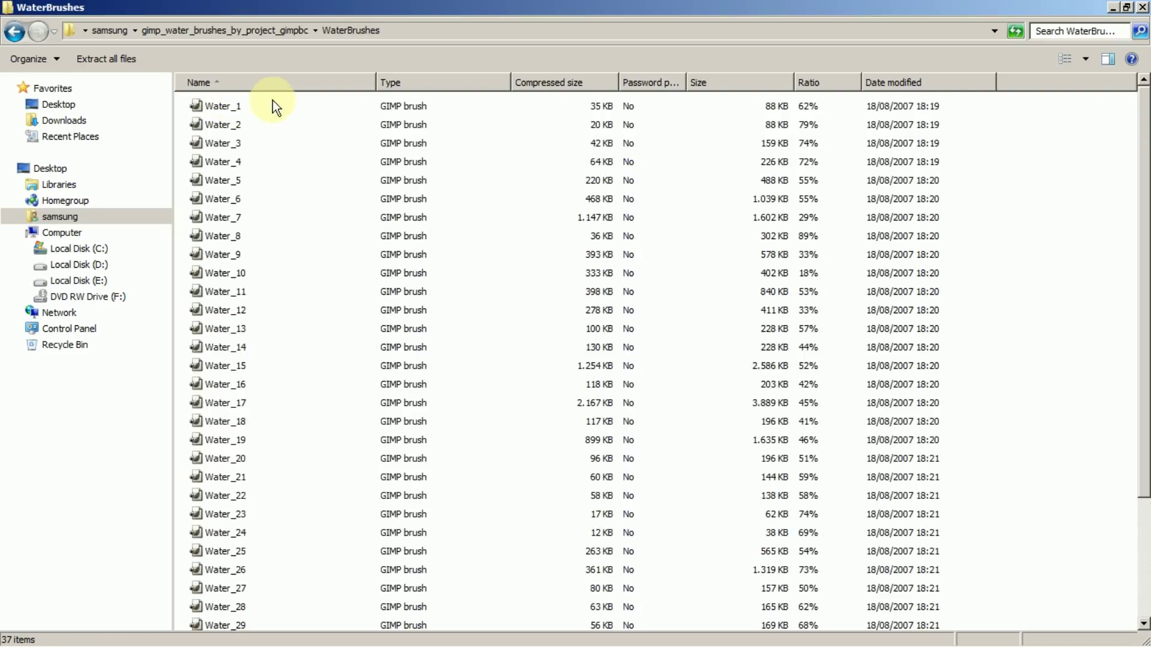
pyautogui.click(1120, 8)
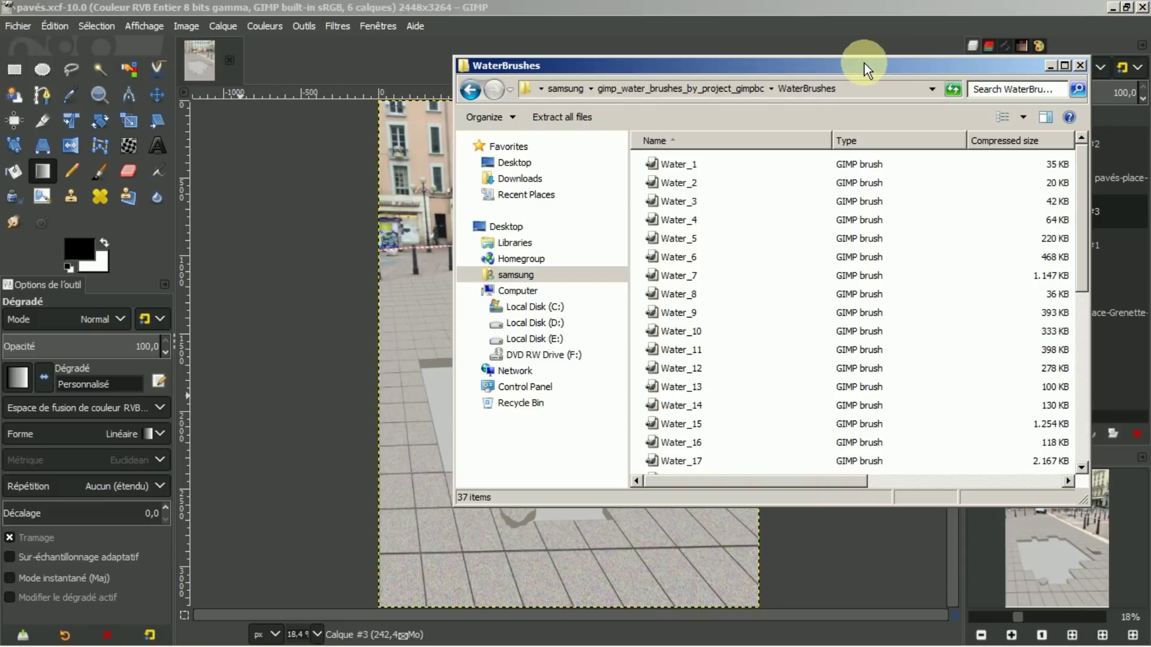
pyautogui.moveTo(865, 63); pyautogui.dragTo(890, 52)
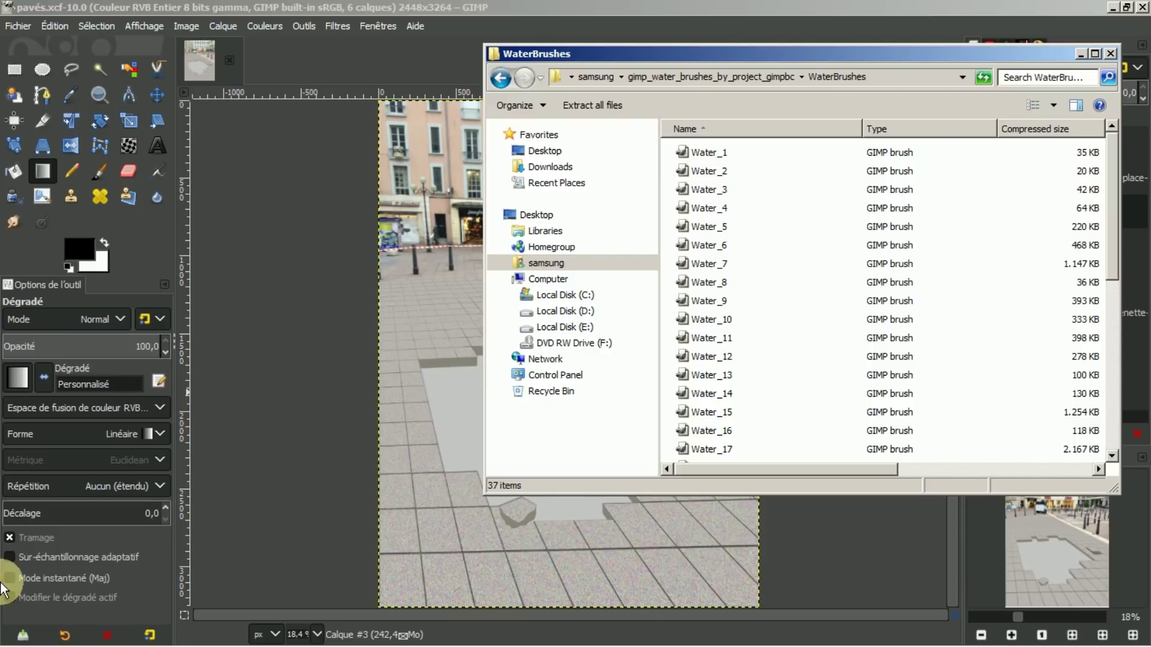
# Open the folder C:\Program Files\GIMP 2\share\gimp\2.0\brushes in a second Explorer window
pyautogui.click(27, 638)
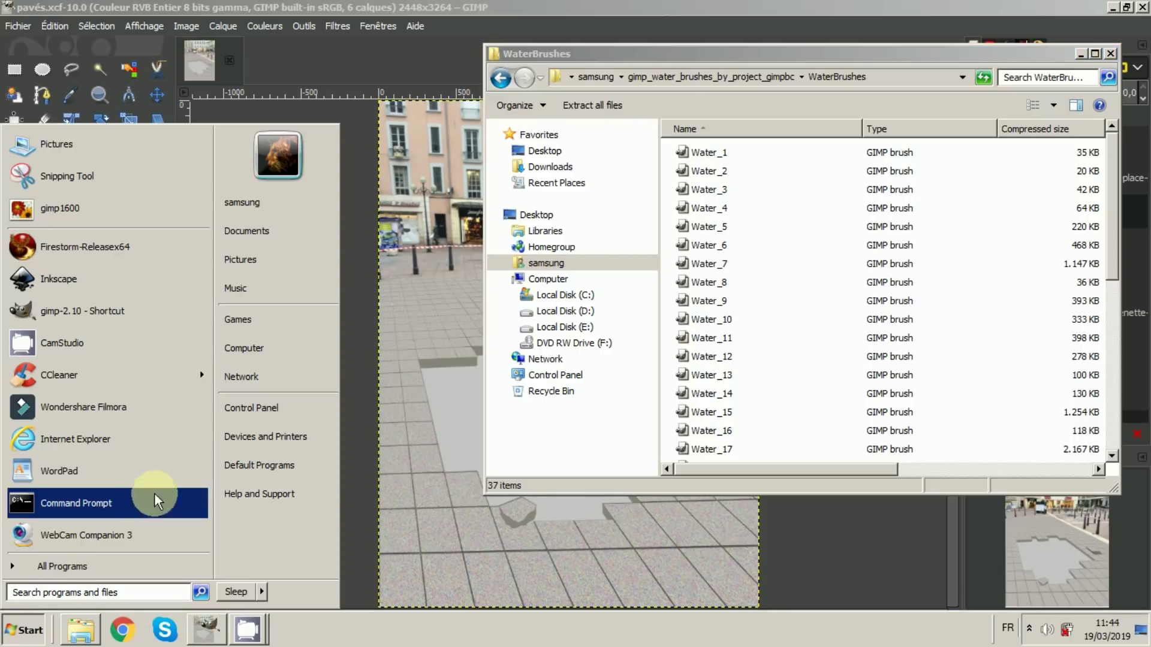
pyautogui.click(273, 348)
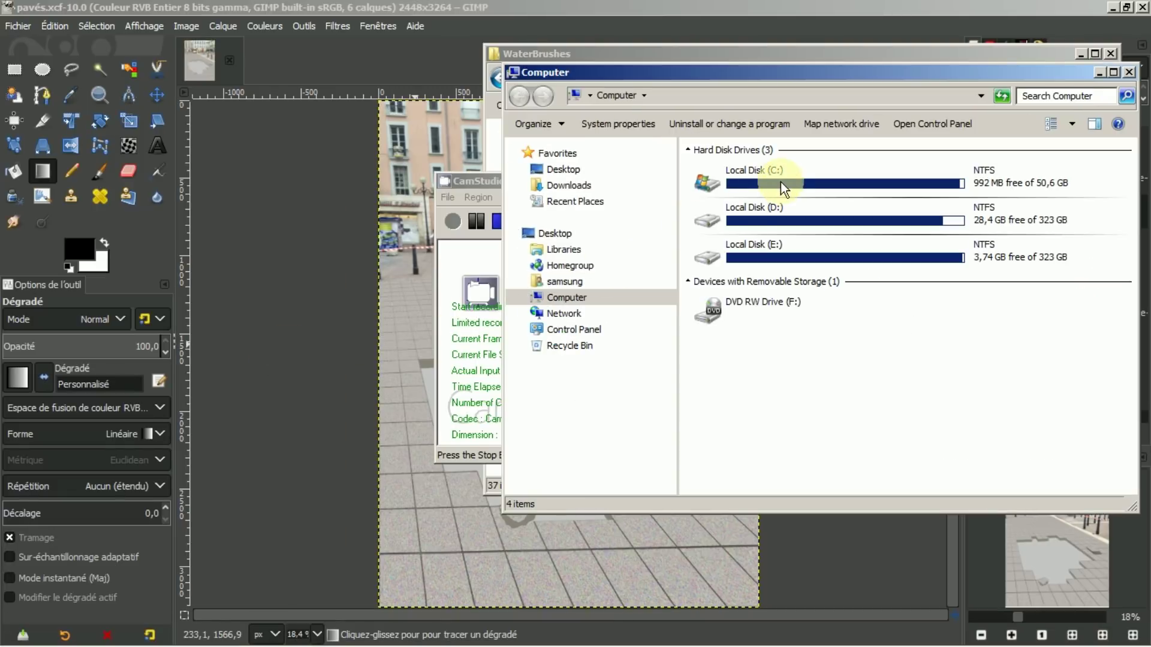
pyautogui.doubleClick(763, 178)
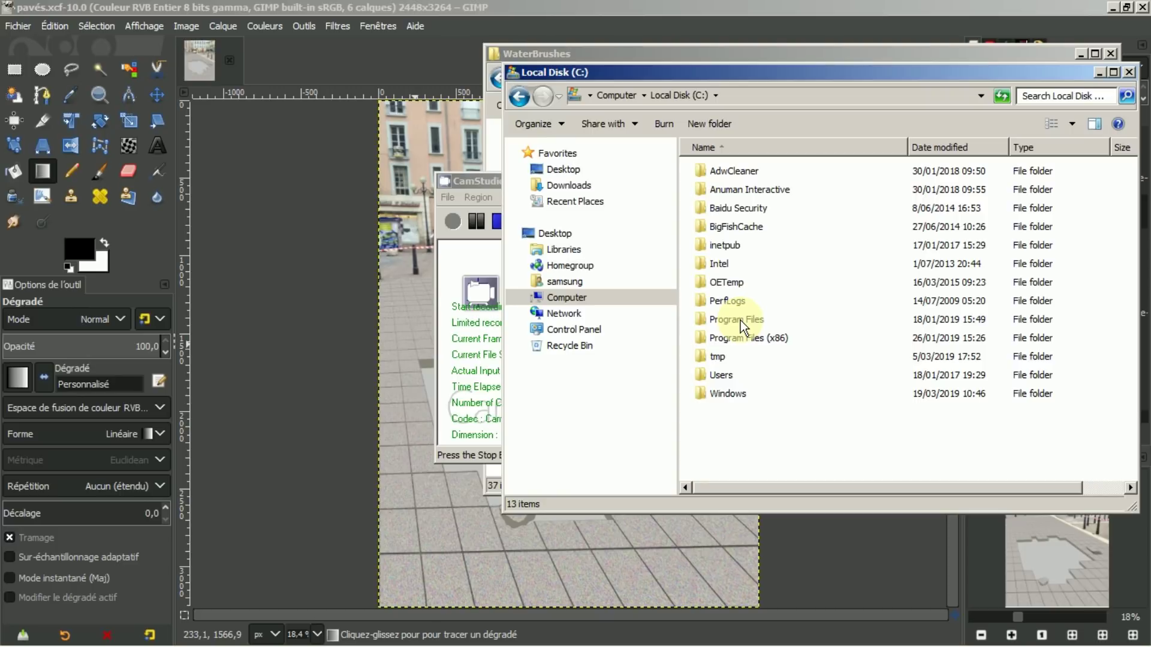
pyautogui.moveTo(733, 327)
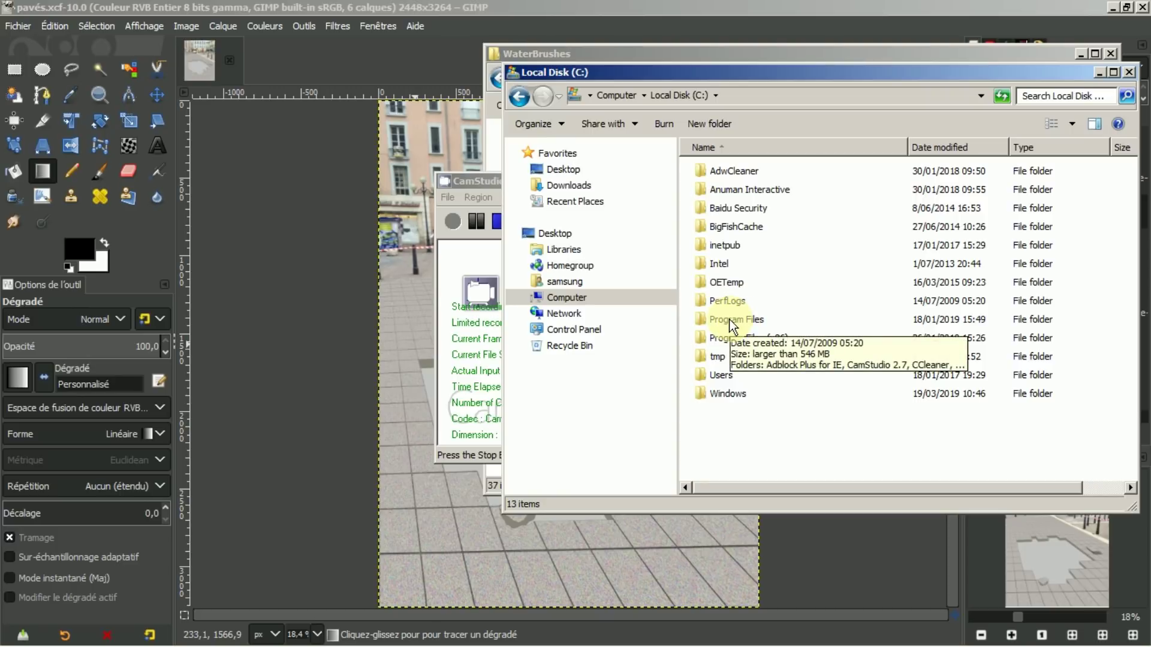
pyautogui.doubleClick(729, 319)
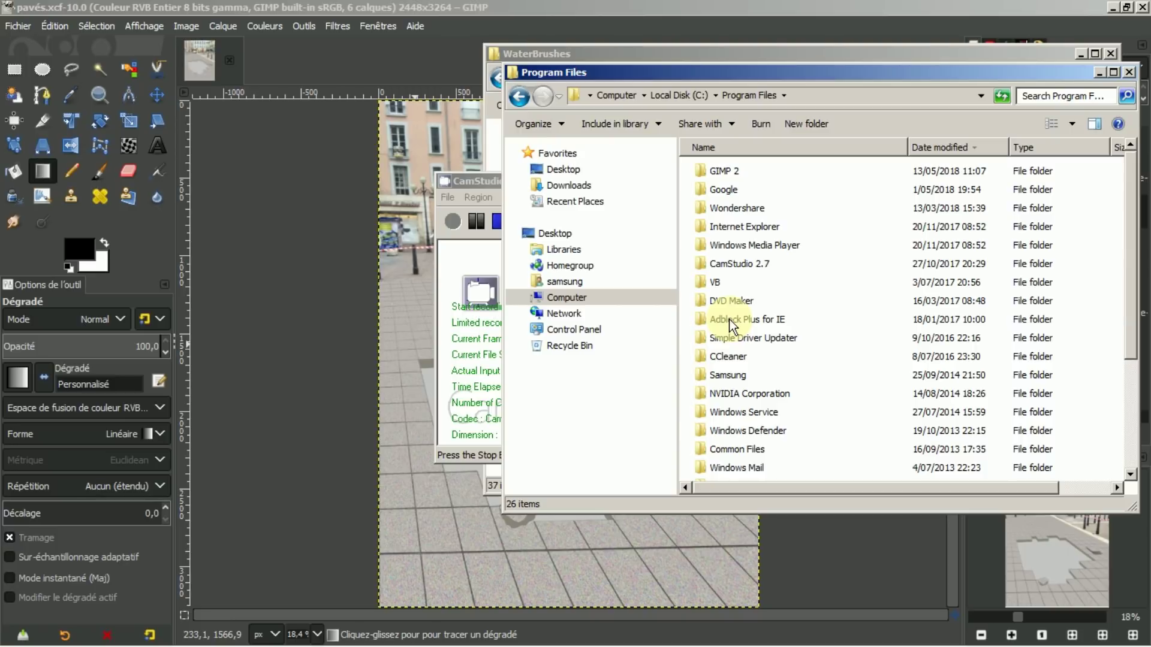
pyautogui.doubleClick(733, 174)
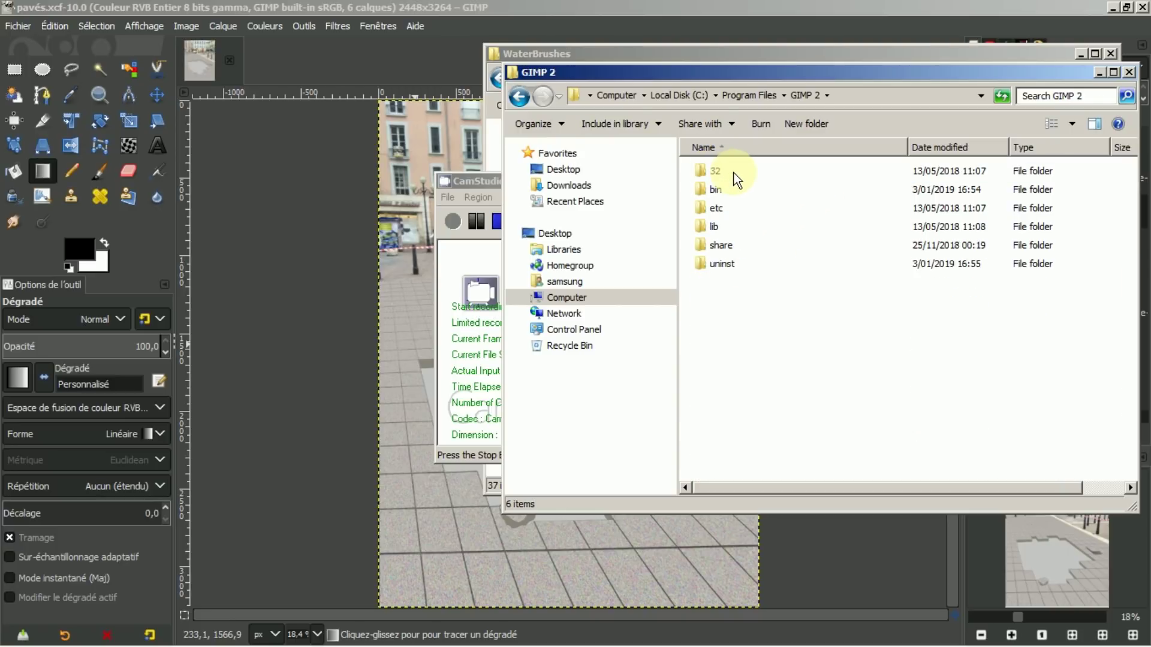
pyautogui.doubleClick(721, 247)
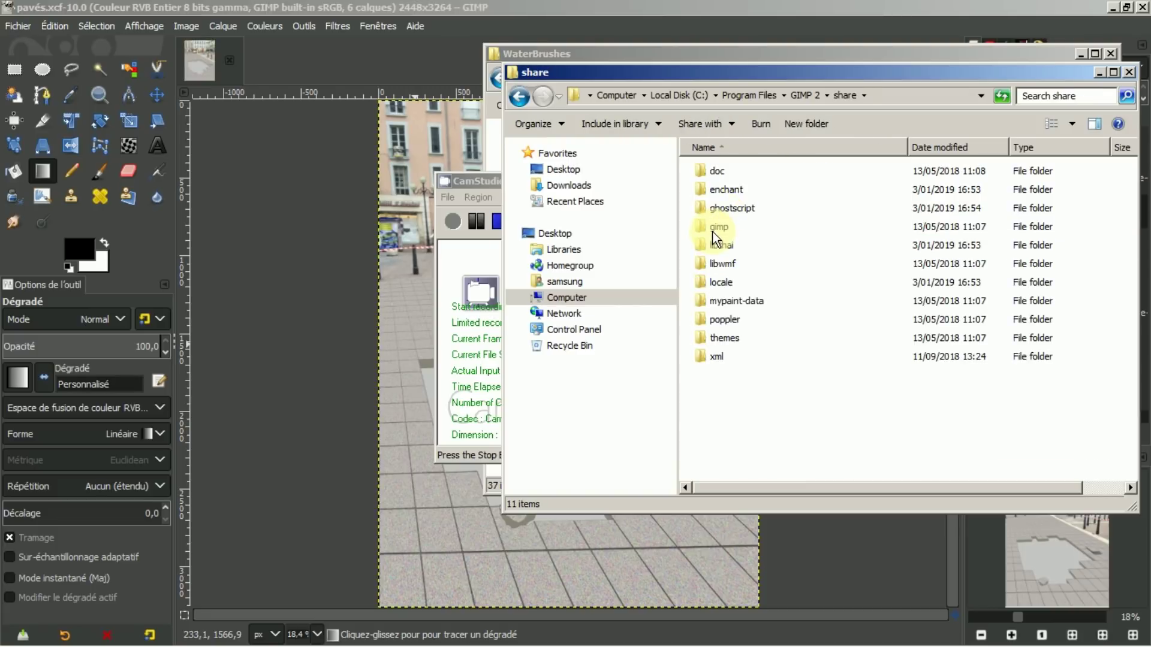
pyautogui.doubleClick(713, 228)
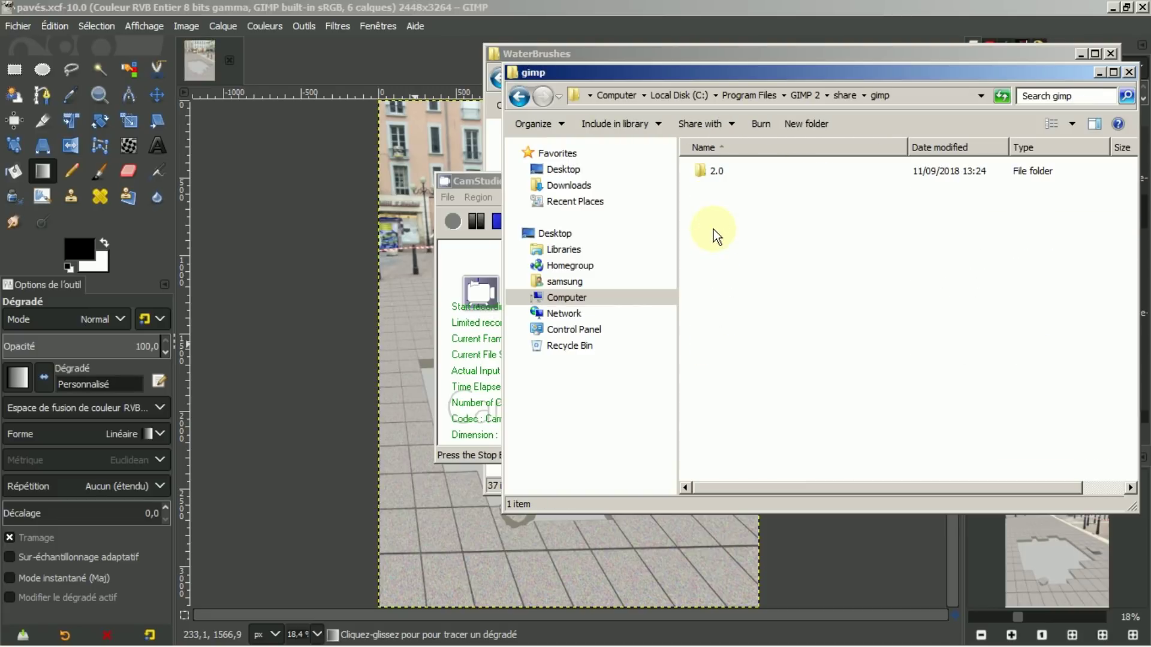
pyautogui.doubleClick(716, 171)
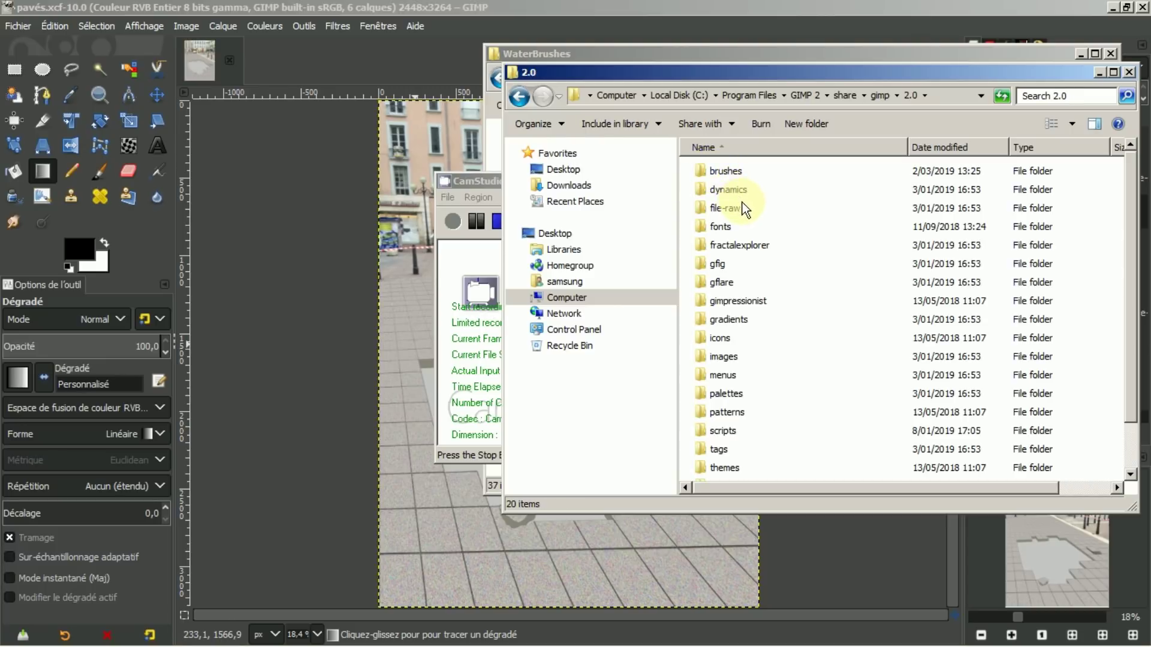
pyautogui.doubleClick(722, 172)
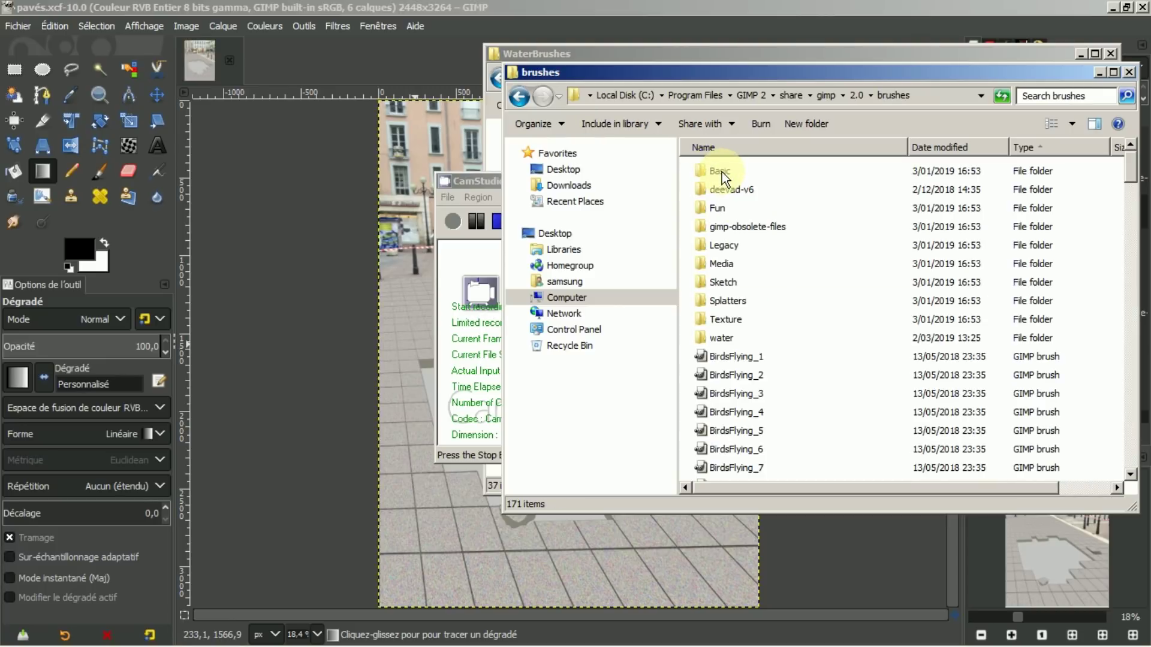
# Place the GIMP brushes folder window beside the WaterBrushes window so both file lists can be used
pyautogui.moveTo(857, 70); pyautogui.dragTo(375, 69)
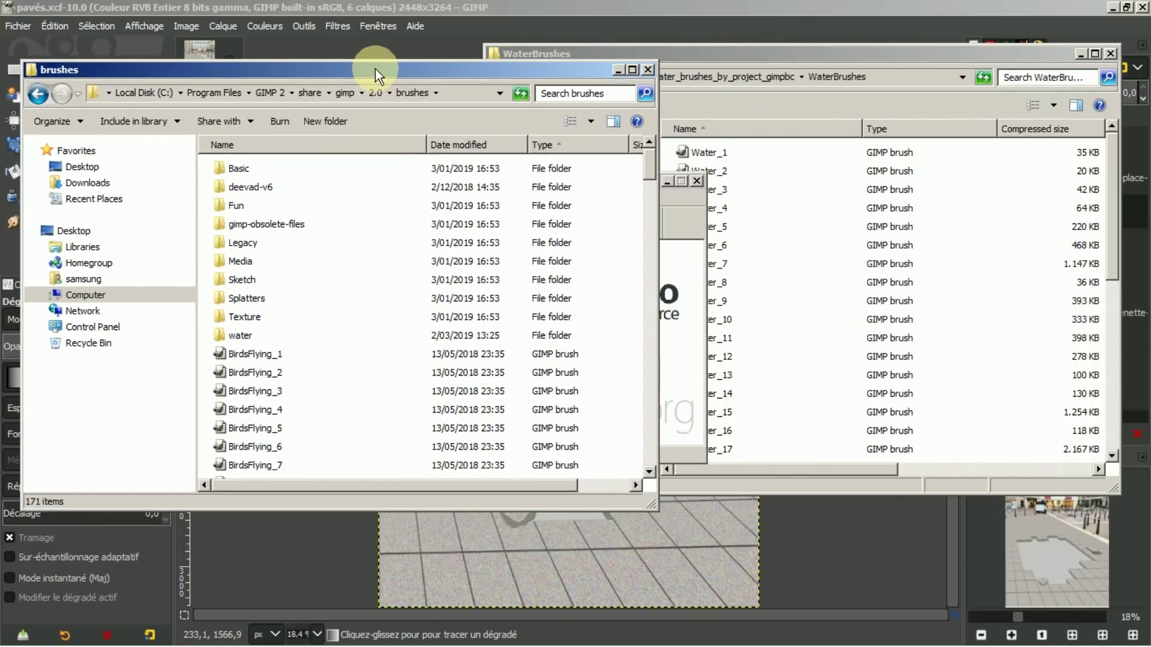
pyautogui.click(735, 50)
pyautogui.click(410, 73)
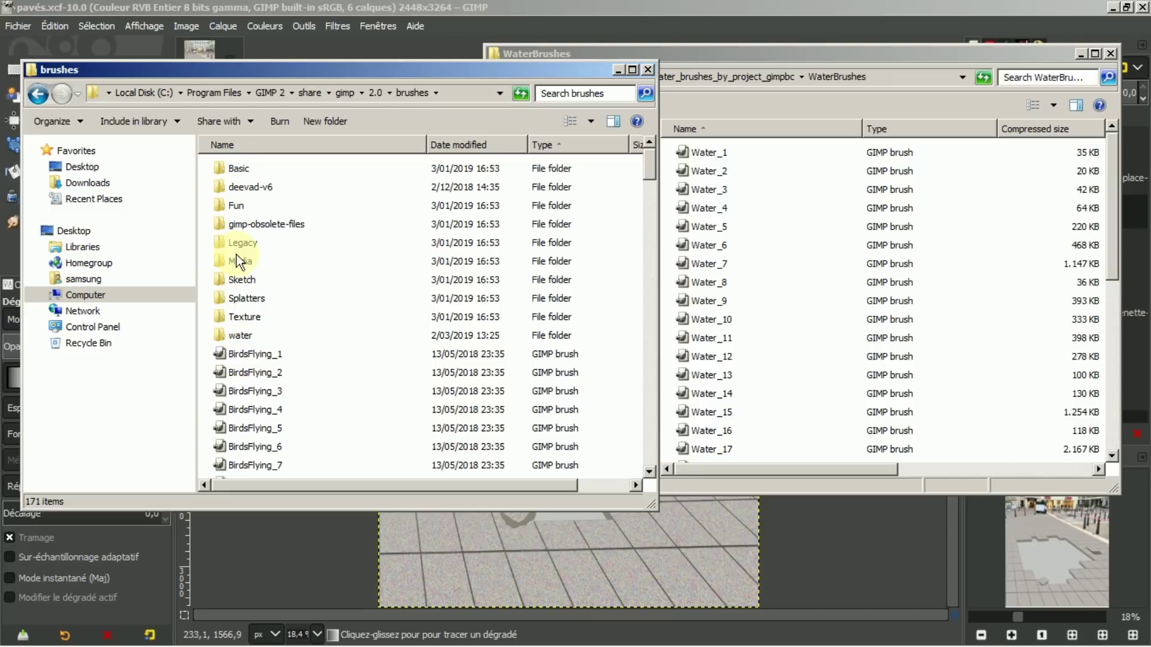
pyautogui.rightClick(356, 225)
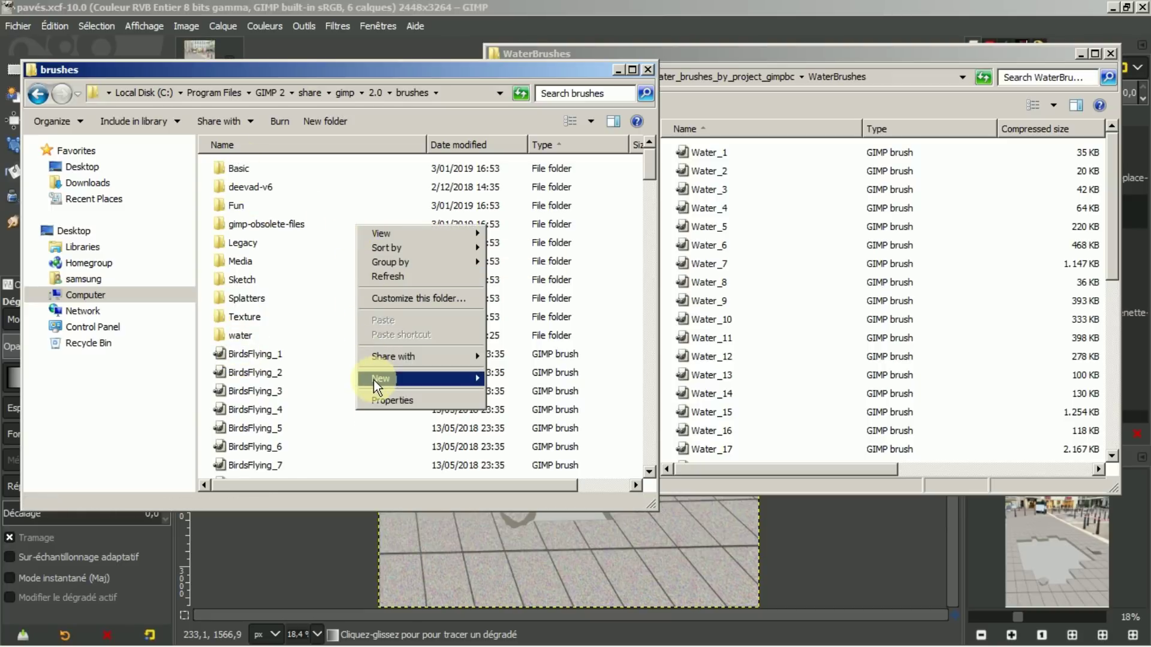
pyautogui.moveTo(373, 380)
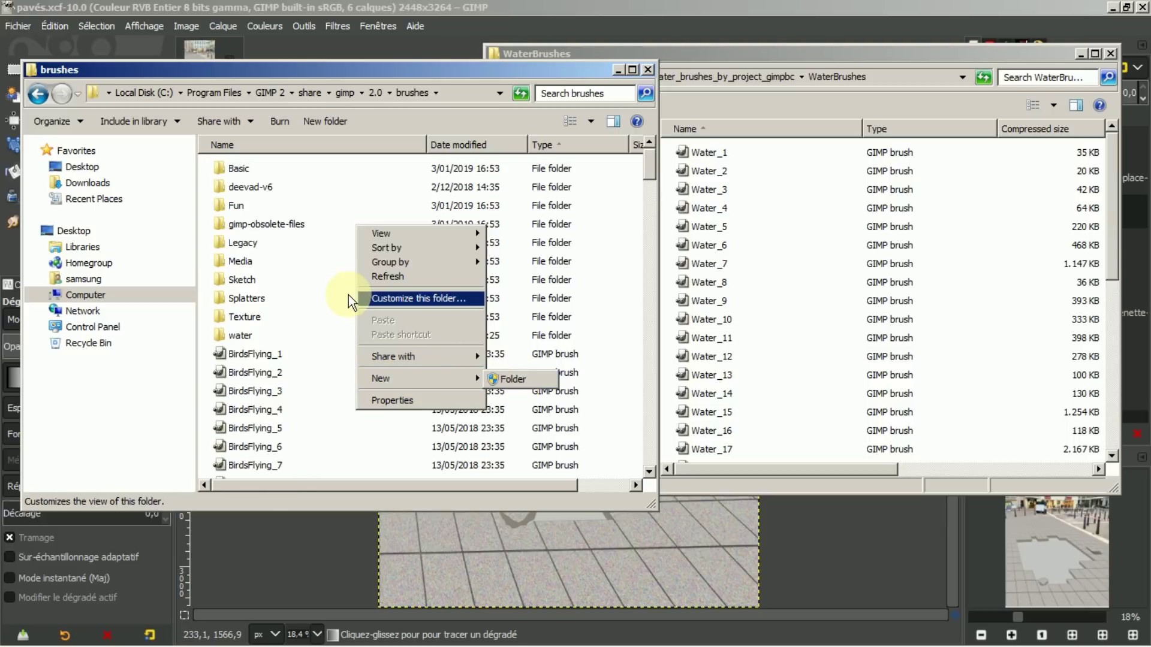
pyautogui.click(459, 114)
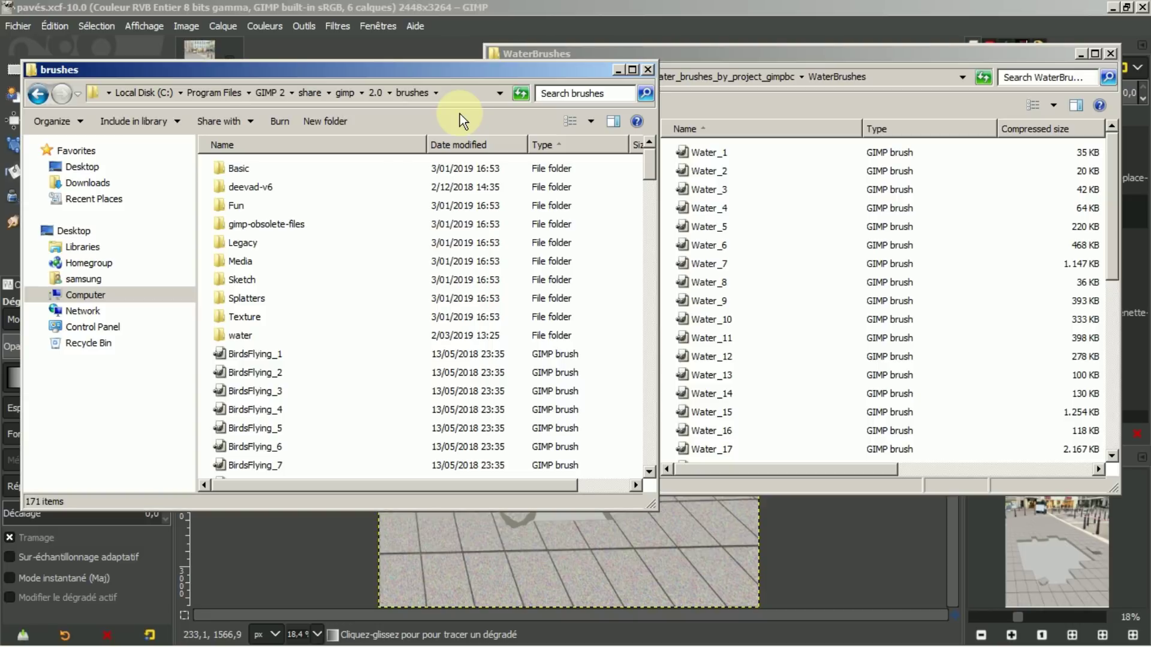
# Copy all the Water brush files from the WaterBrushes archive folder into the water subfolder of GIMP's brushes folder
pyautogui.click(230, 335)
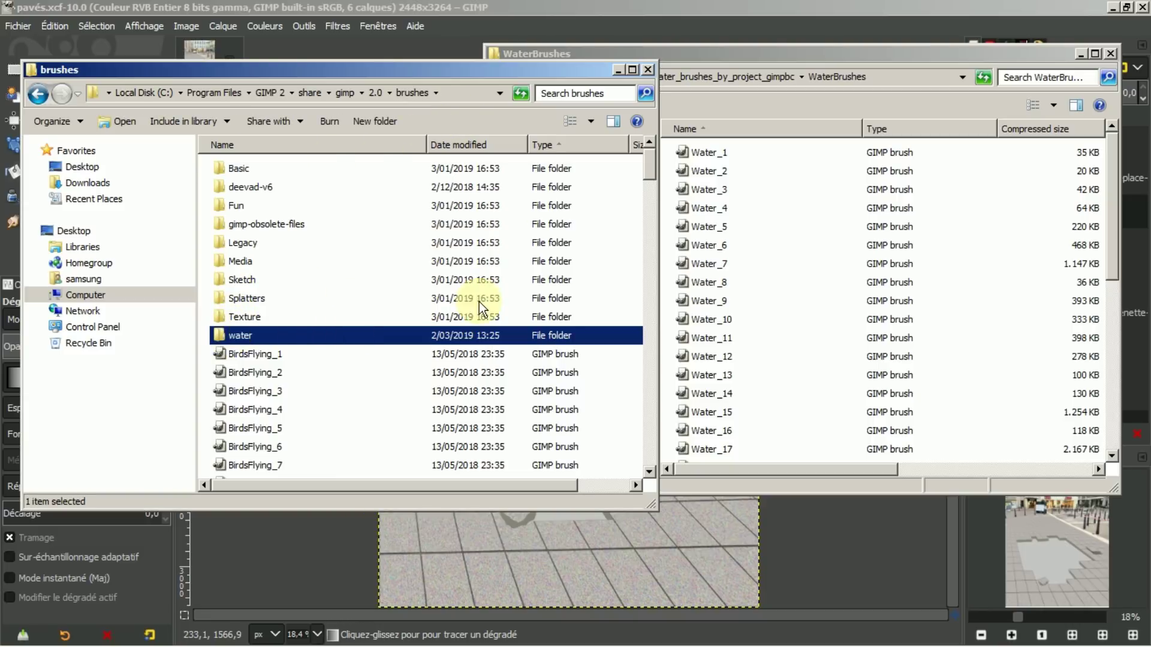
pyautogui.click(836, 52)
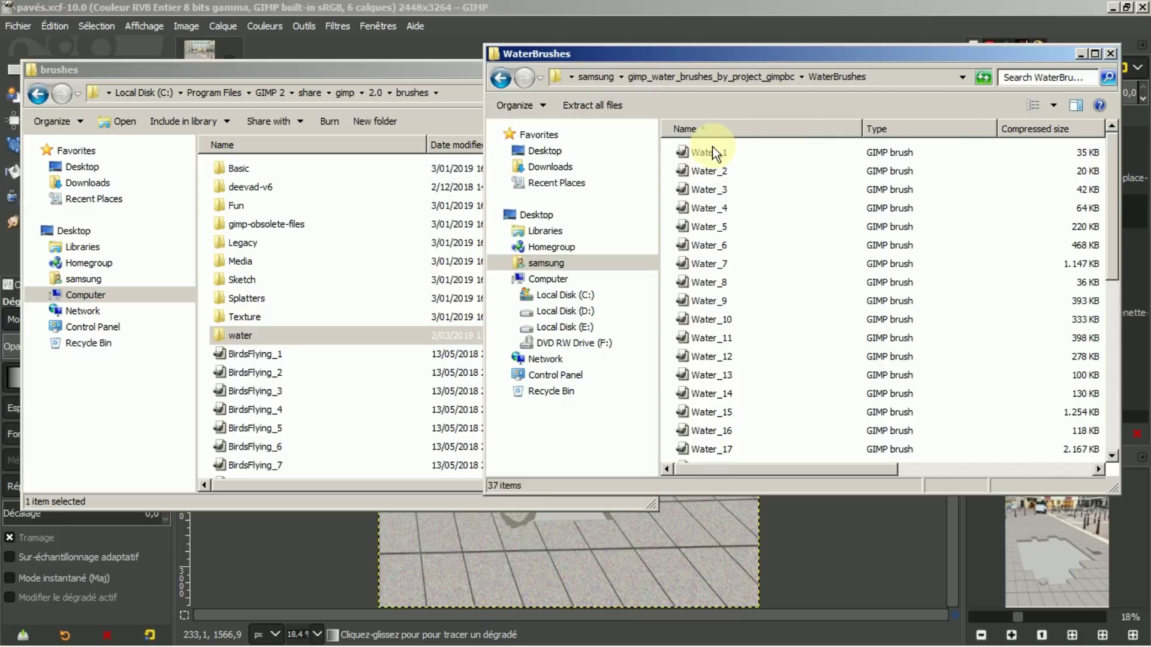
pyautogui.moveTo(700, 153); pyautogui.dragTo(682, 156)
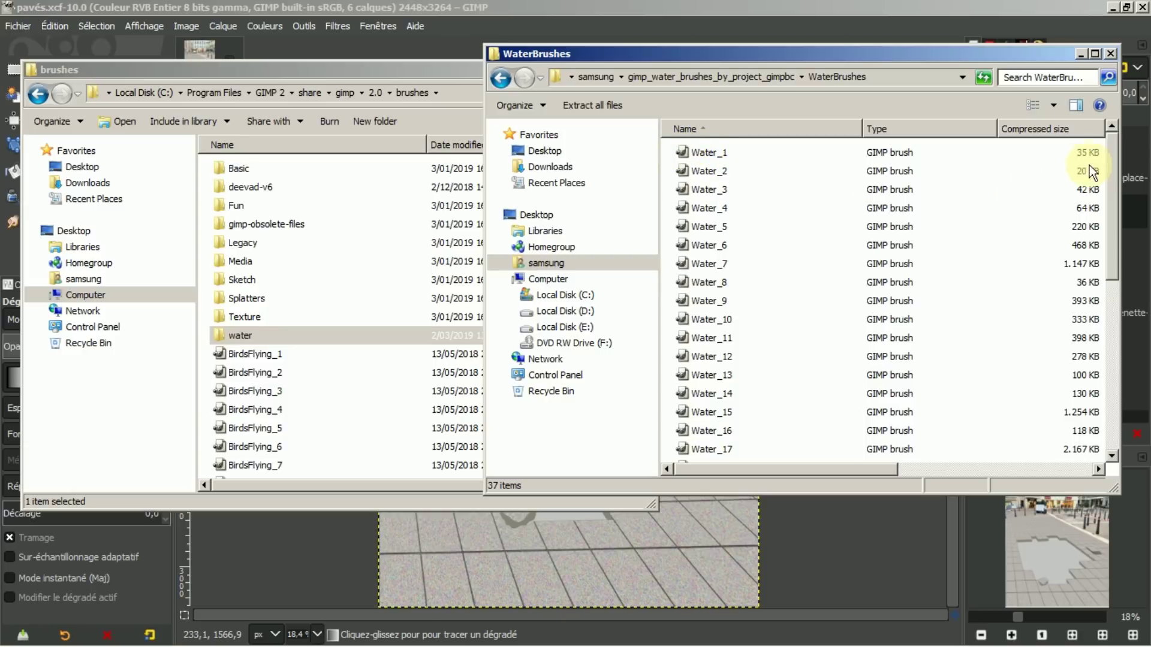
pyautogui.moveTo(1115, 168); pyautogui.dragTo(1039, 286)
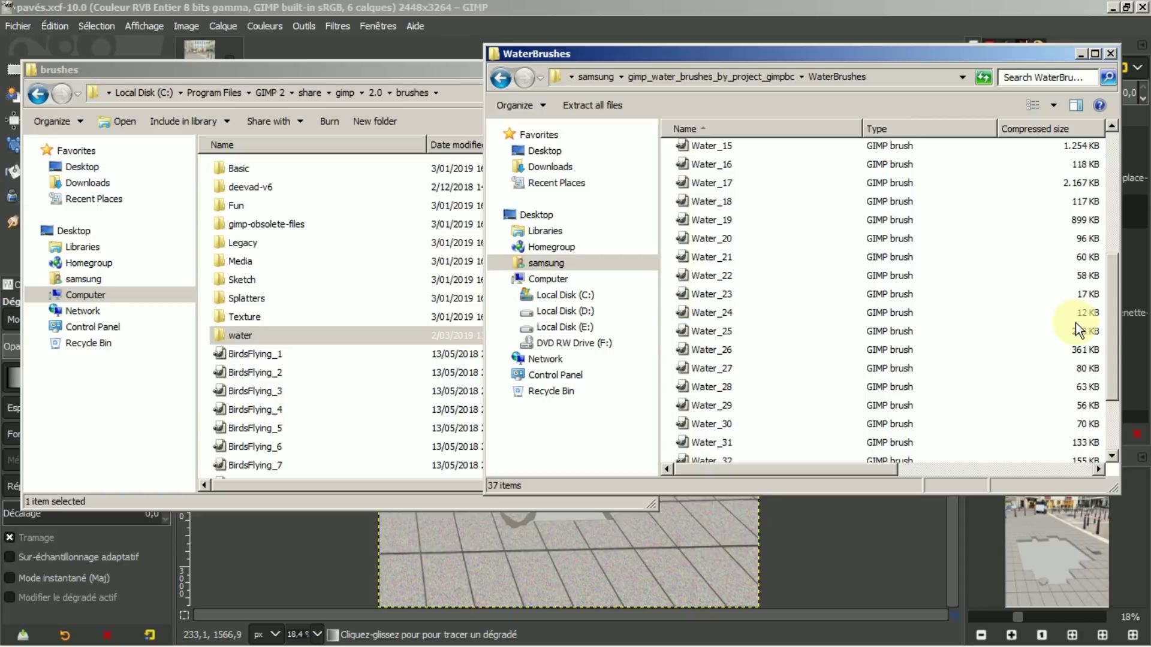
pyautogui.moveTo(1110, 314); pyautogui.dragTo(1098, 208)
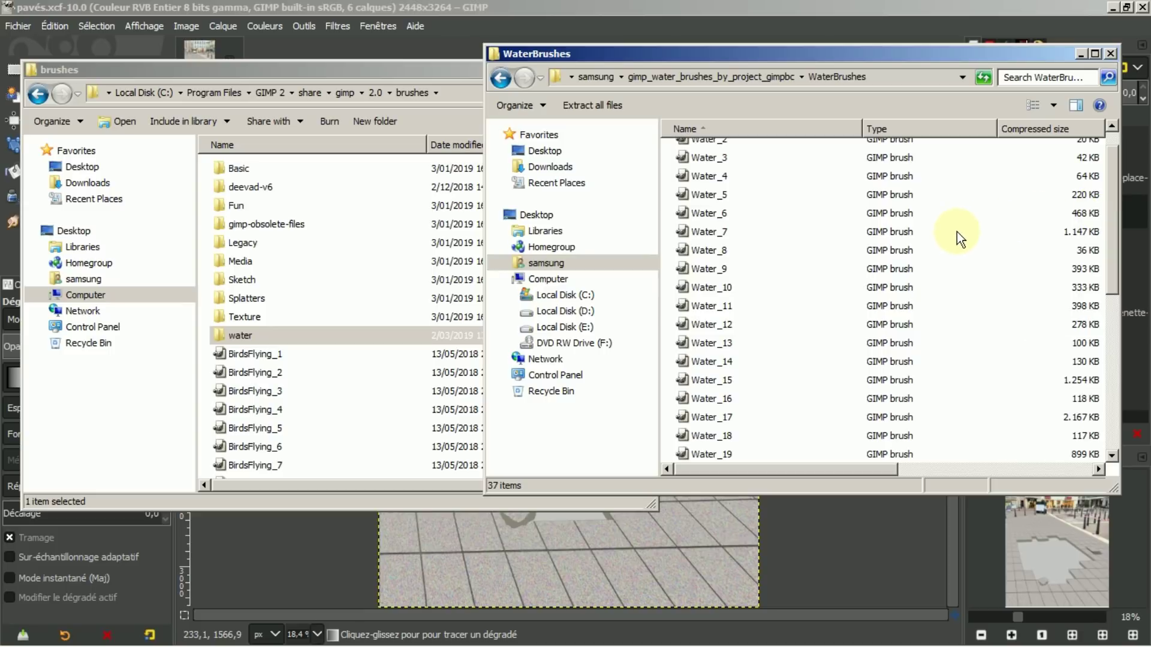
pyautogui.hotkey('ctrl', 'a')
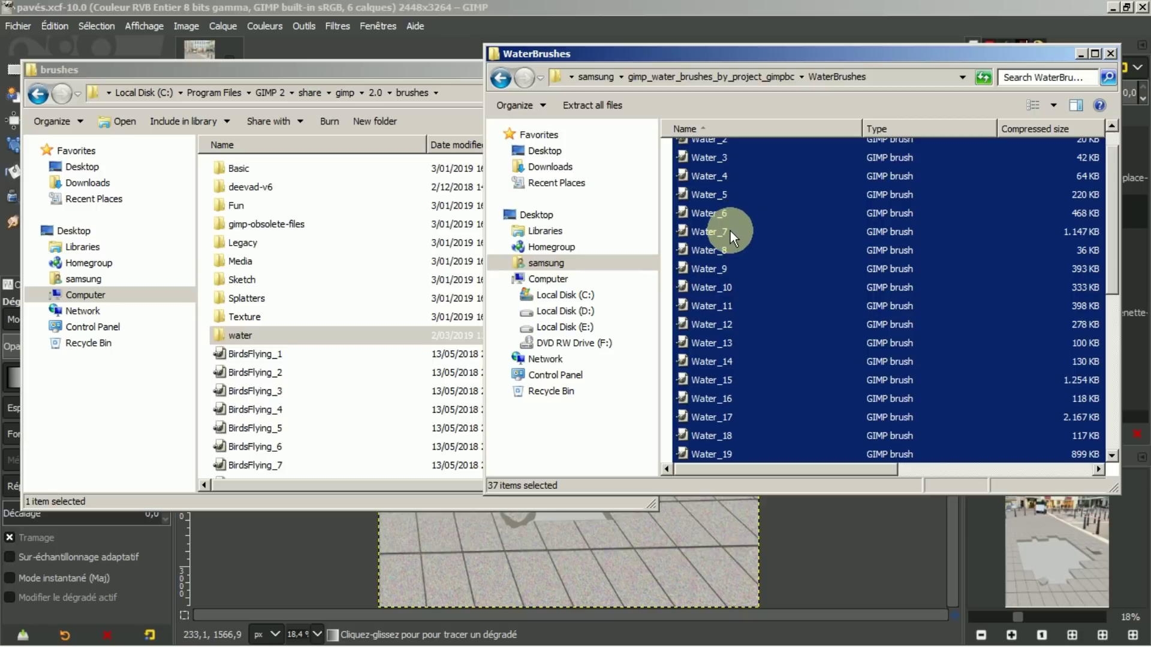
pyautogui.moveTo(730, 231)
pyautogui.mouseDown()
pyautogui.moveTo(564, 254)
pyautogui.moveTo(390, 319)
pyautogui.moveTo(239, 327)
pyautogui.moveTo(254, 337)
pyautogui.mouseUp()
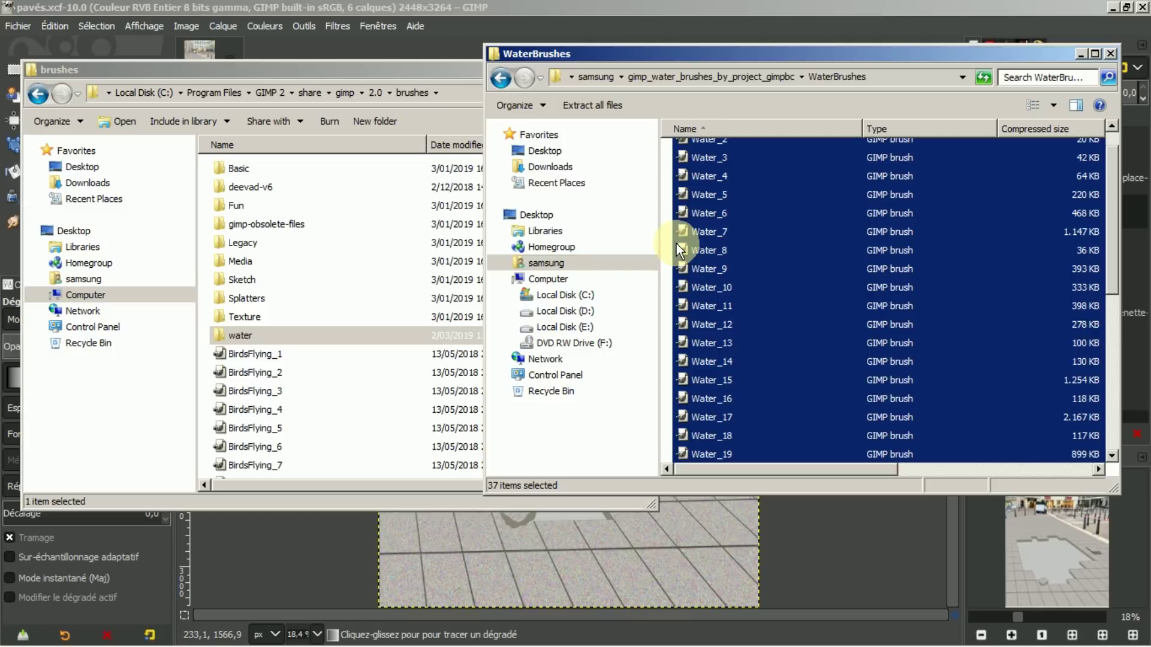
# Close both Explorer windows, return to the paving image in GIMP and dismiss the stray gradient end-point overlay
pyautogui.click(1111, 54)
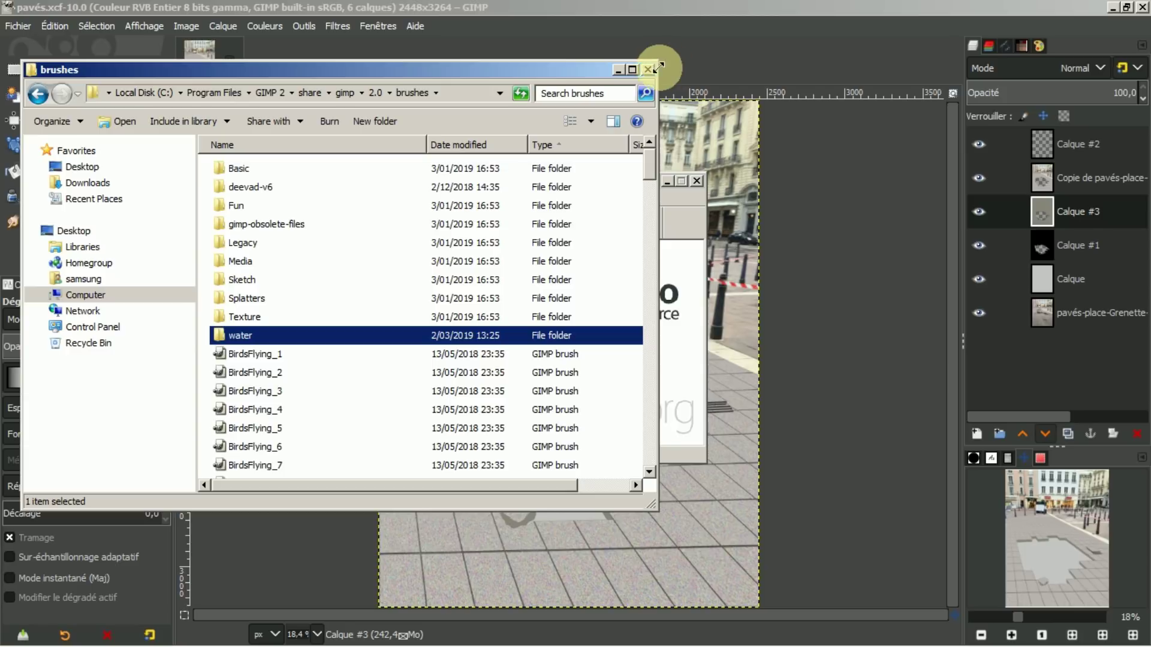
pyautogui.click(648, 69)
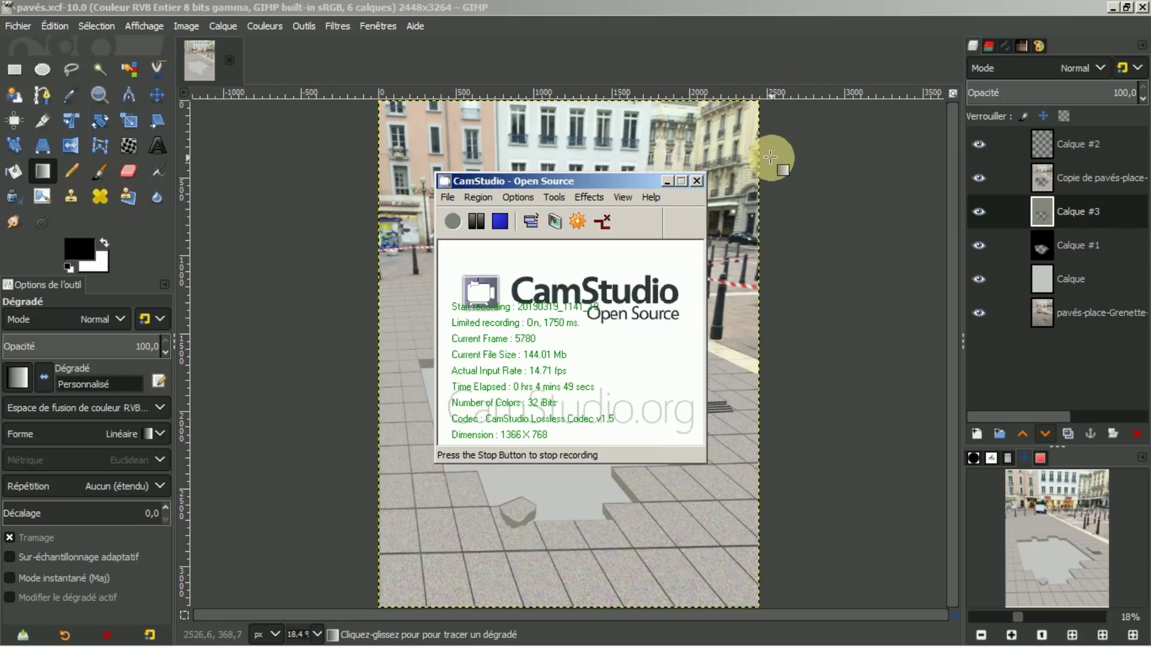
pyautogui.click(824, 170)
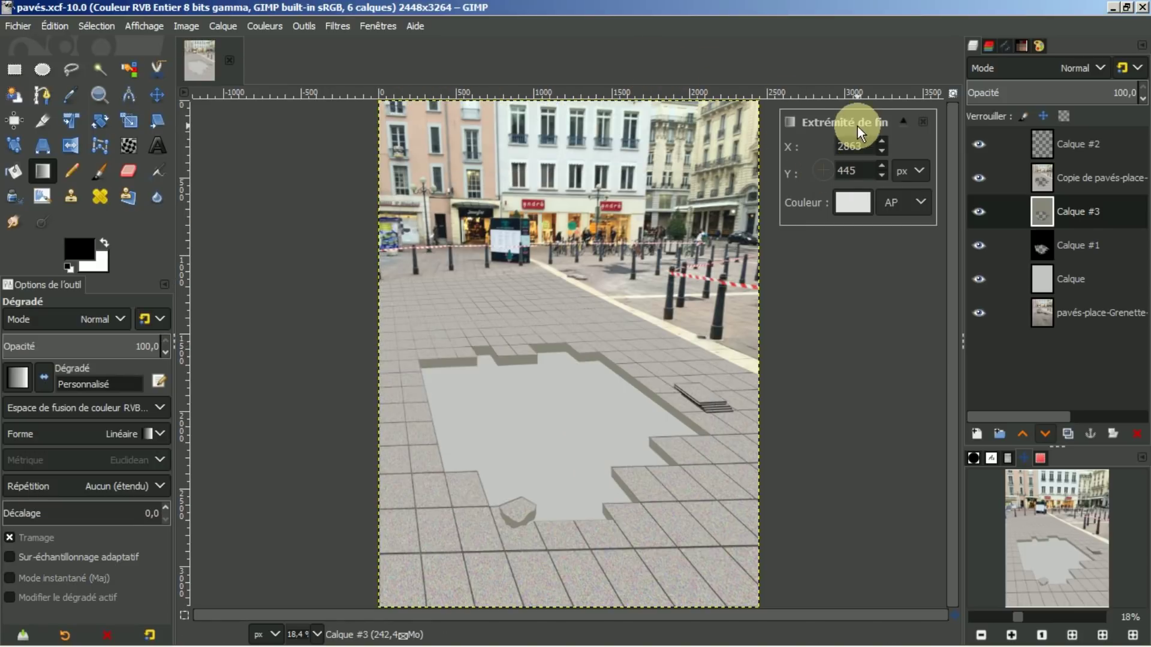
pyautogui.click(920, 117)
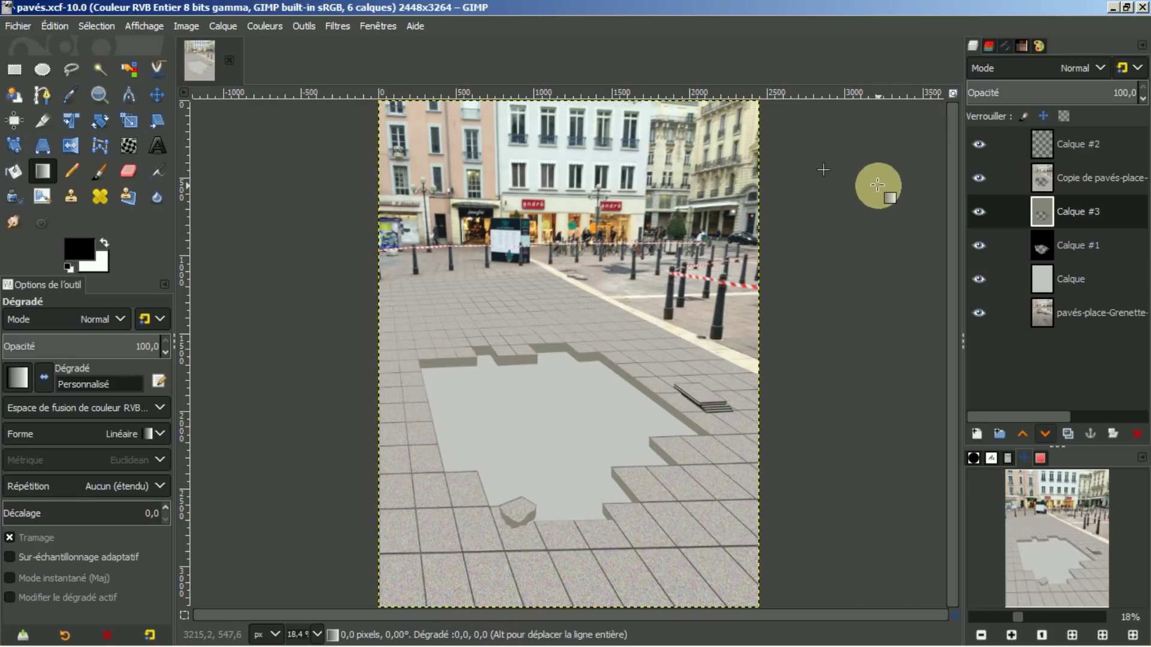
# Switch to the Move tool and refresh the collection in the Brushes dialog
pyautogui.click(158, 95)
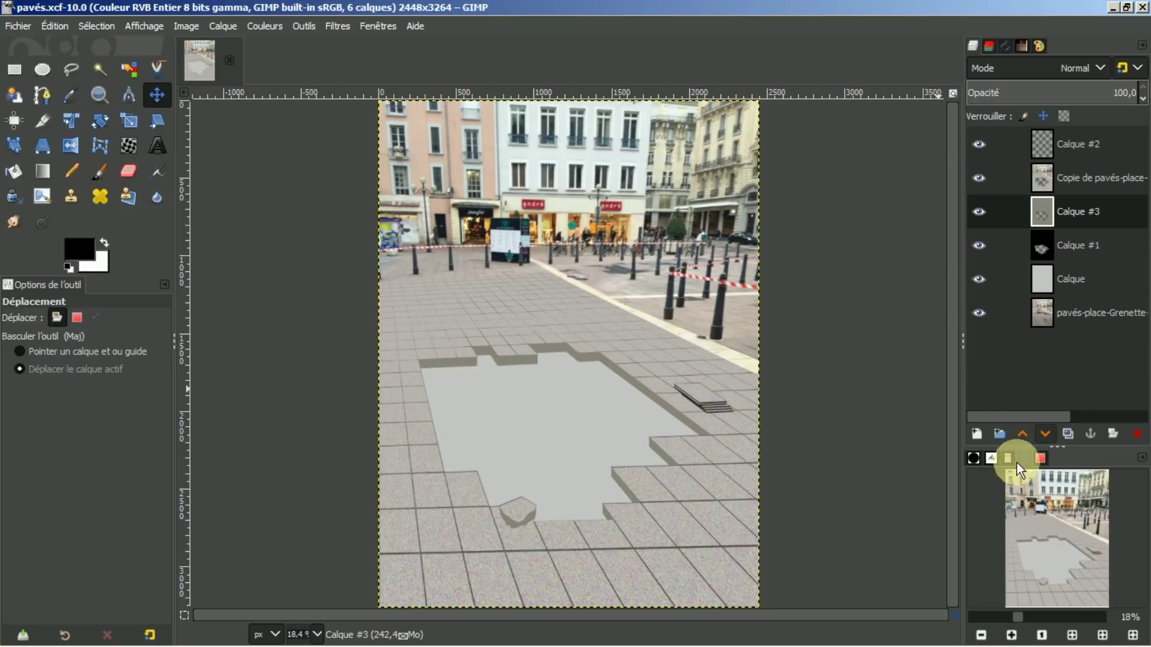
pyautogui.click(973, 458)
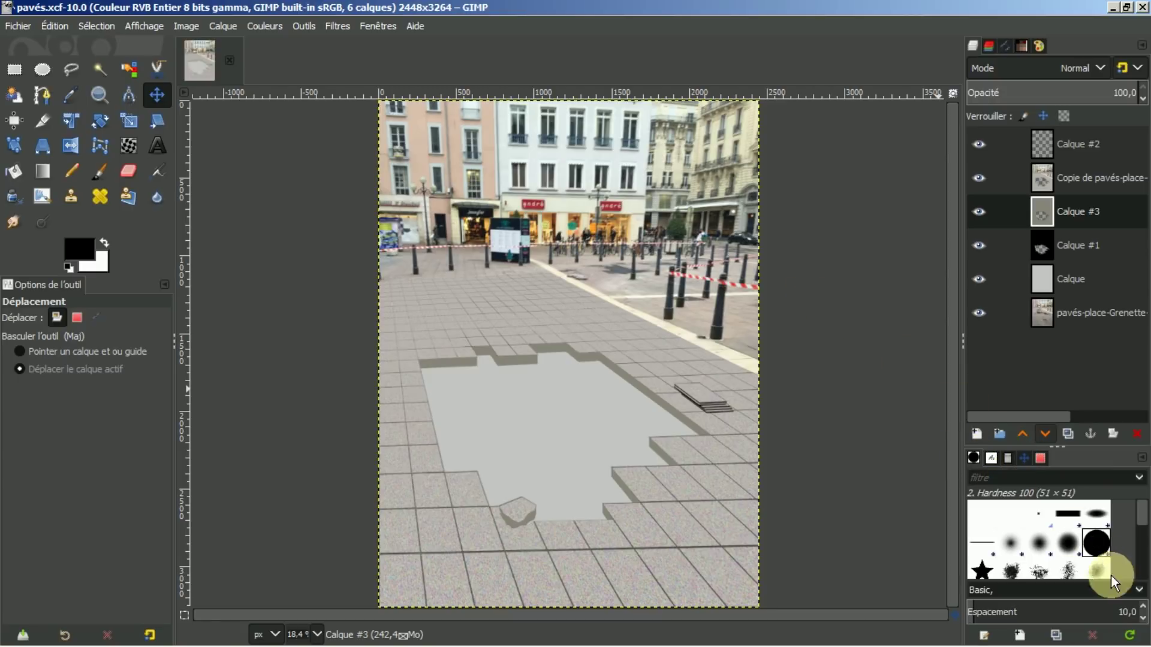
pyautogui.click(1131, 635)
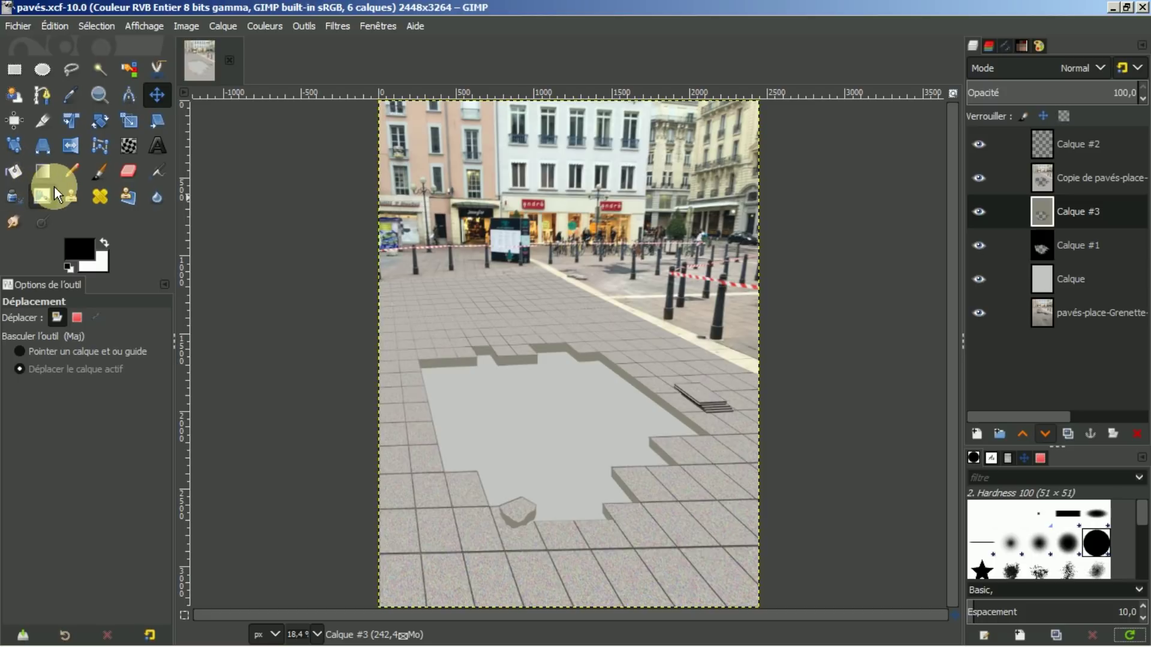
# Activate the Paintbrush tool and look through its full brush list for the installed water brushes
pyautogui.click(100, 170)
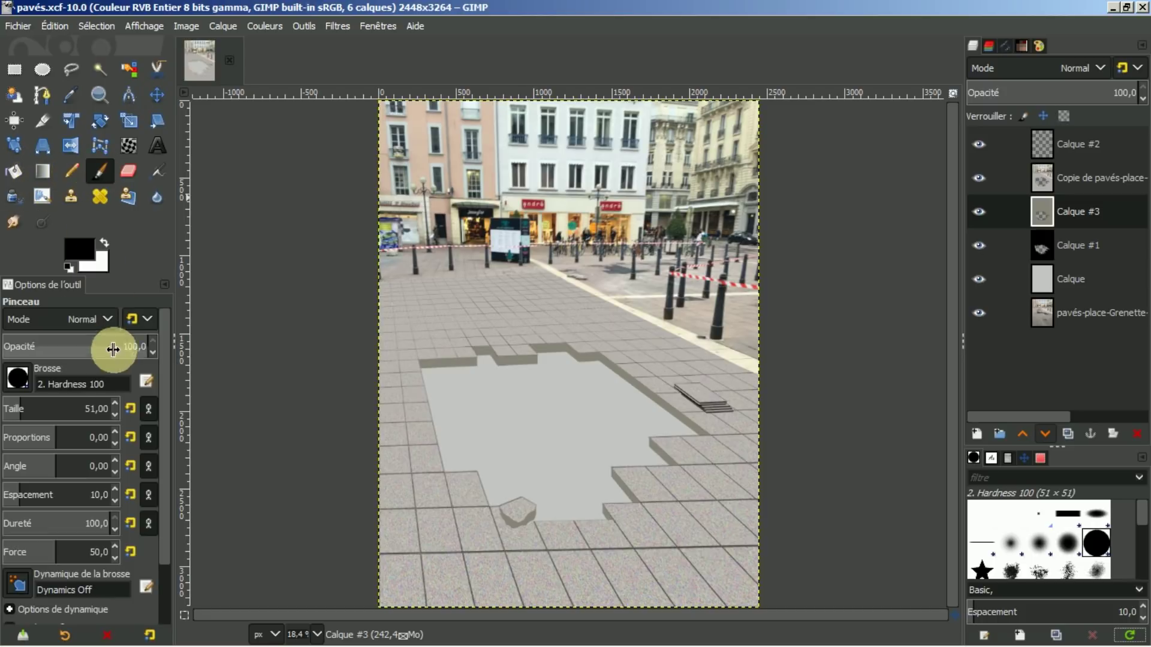
pyautogui.click(16, 379)
pyautogui.moveTo(147, 415); pyautogui.dragTo(143, 578)
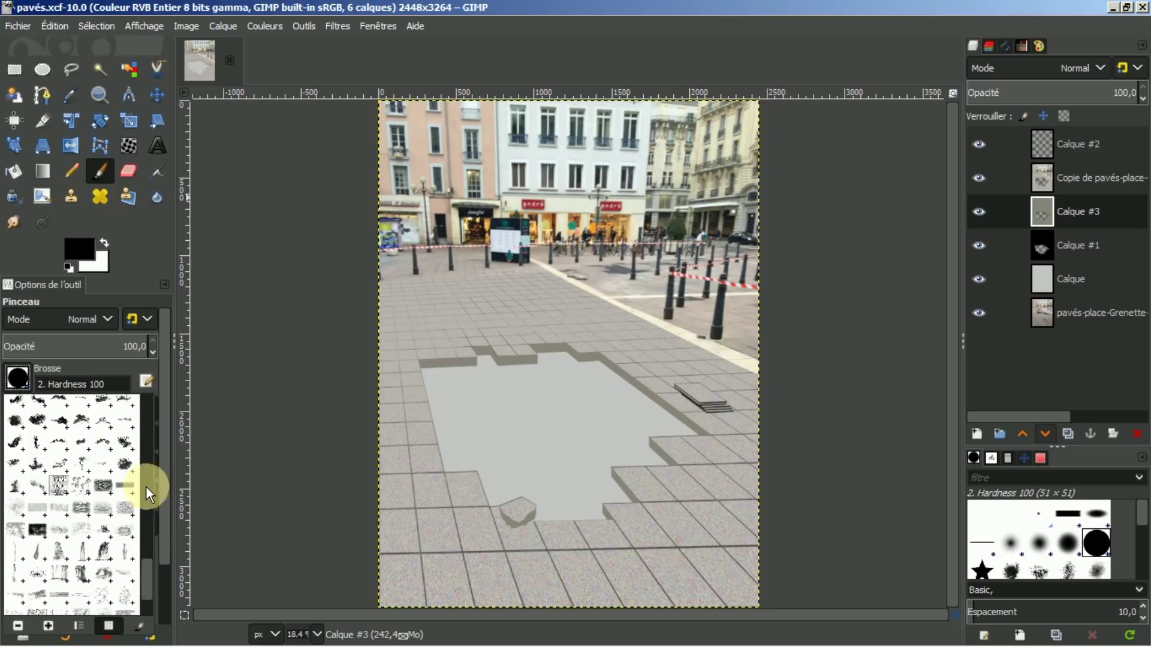
pyautogui.moveTo(146, 574); pyautogui.dragTo(149, 415)
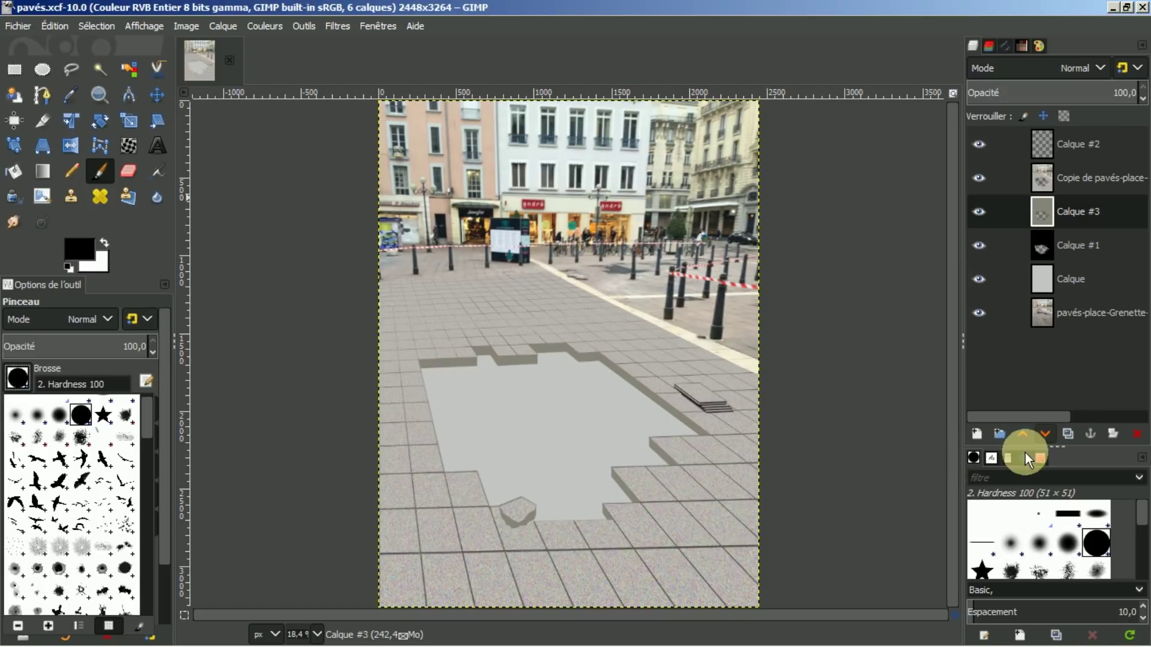
# Show where the Brosses dialog can be added as a tab and close the list without adding it
pyautogui.click(1142, 464)
pyautogui.click(1142, 465)
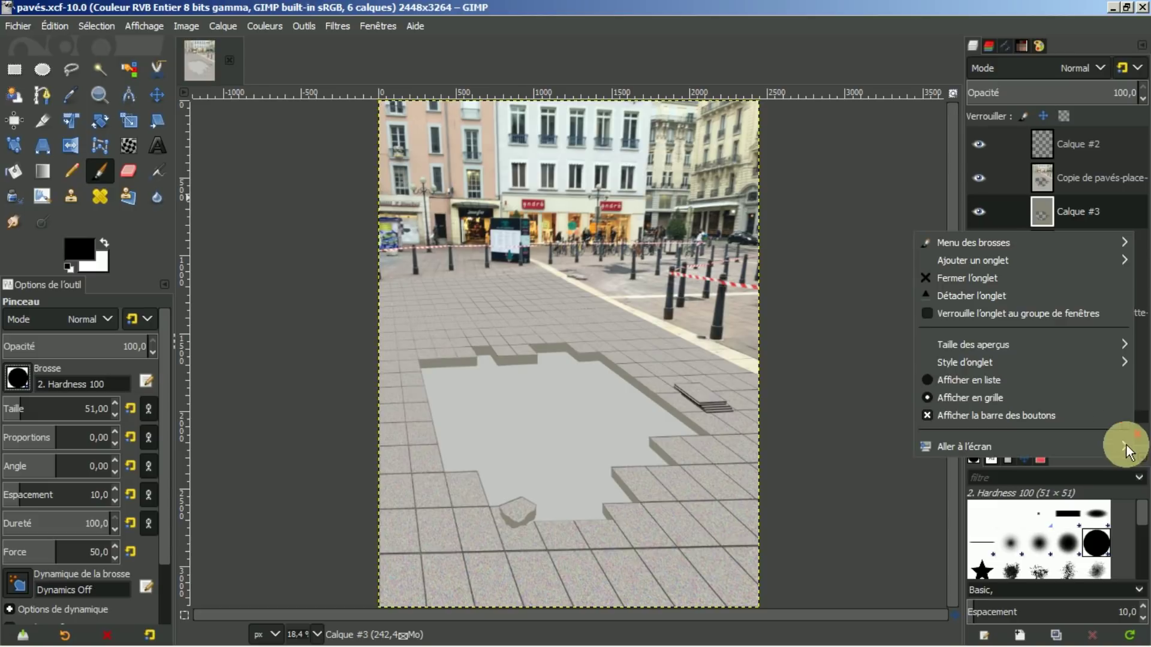
pyautogui.moveTo(1019, 259)
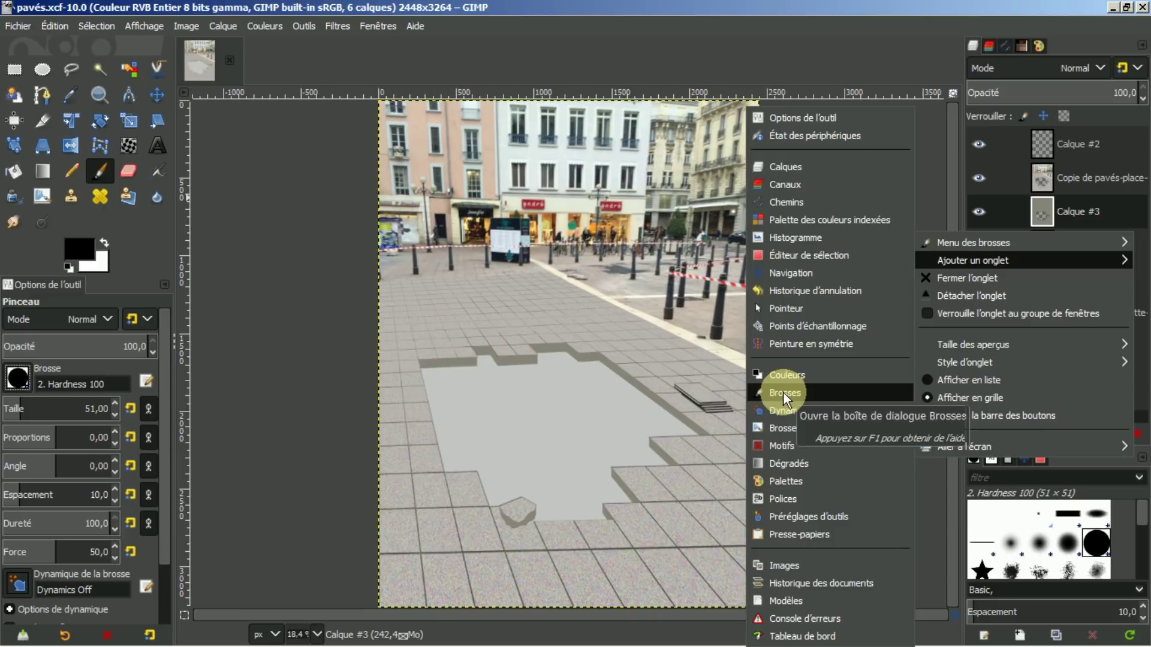
pyautogui.click(922, 480)
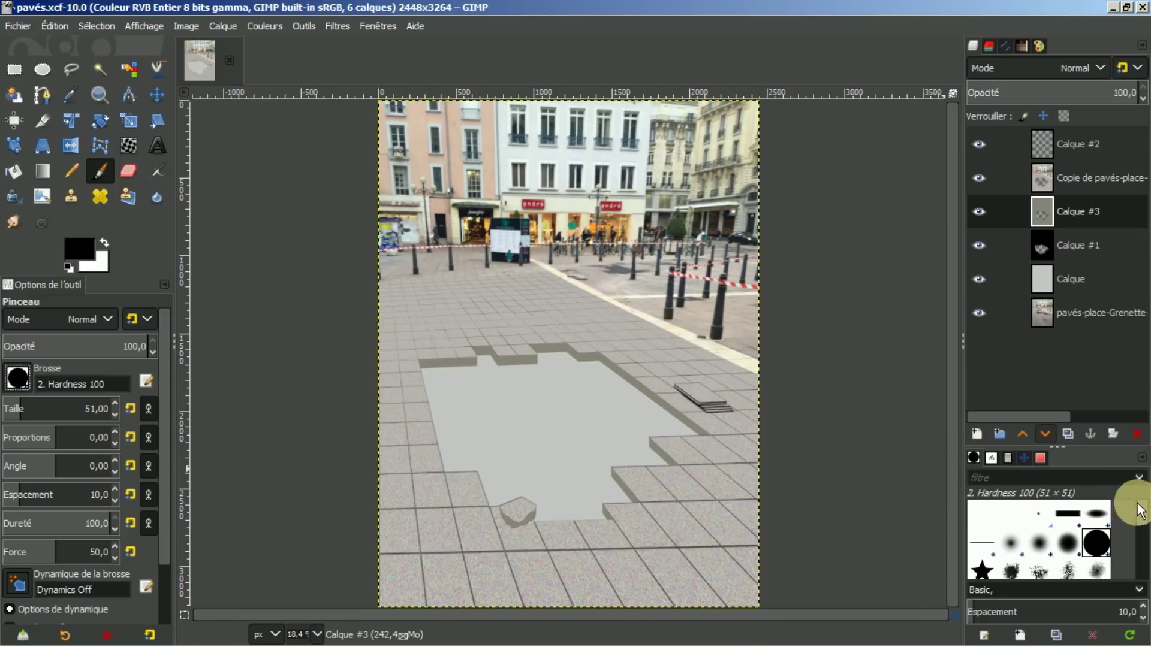
# Filter the Brushes dialog by the water tag and look through the matching brushes
pyautogui.moveTo(1140, 513)
pyautogui.mouseDown()
pyautogui.moveTo(1138, 480)
pyautogui.moveTo(1141, 566)
pyautogui.moveTo(1135, 478)
pyautogui.moveTo(1106, 498)
pyautogui.mouseUp()
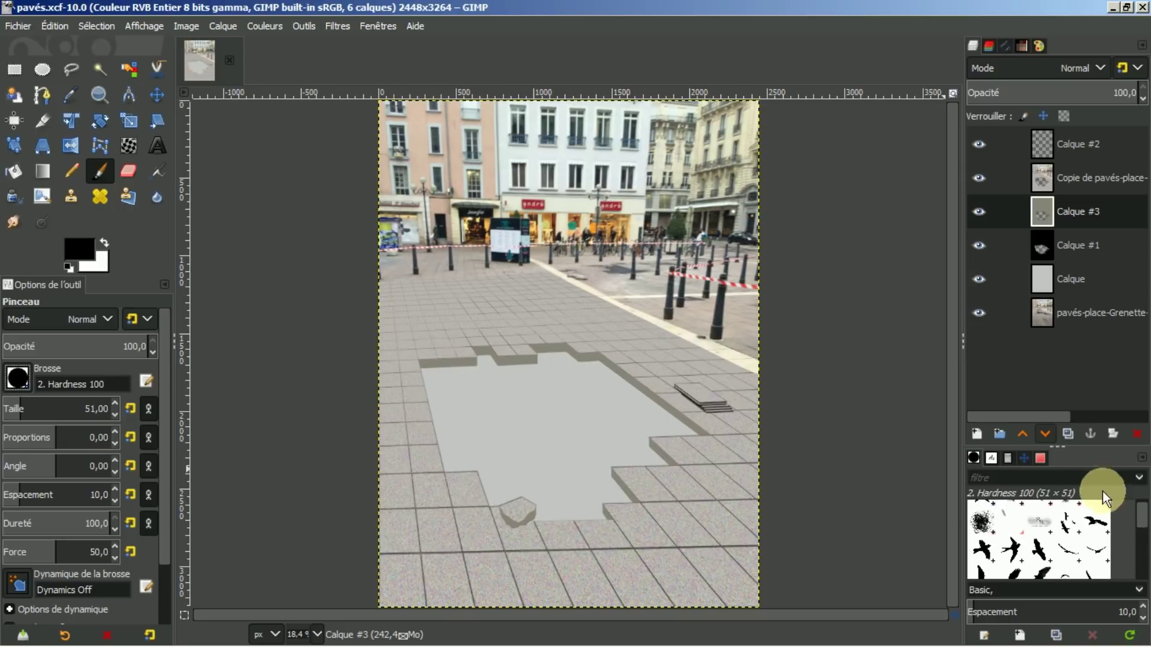
pyautogui.click(1138, 479)
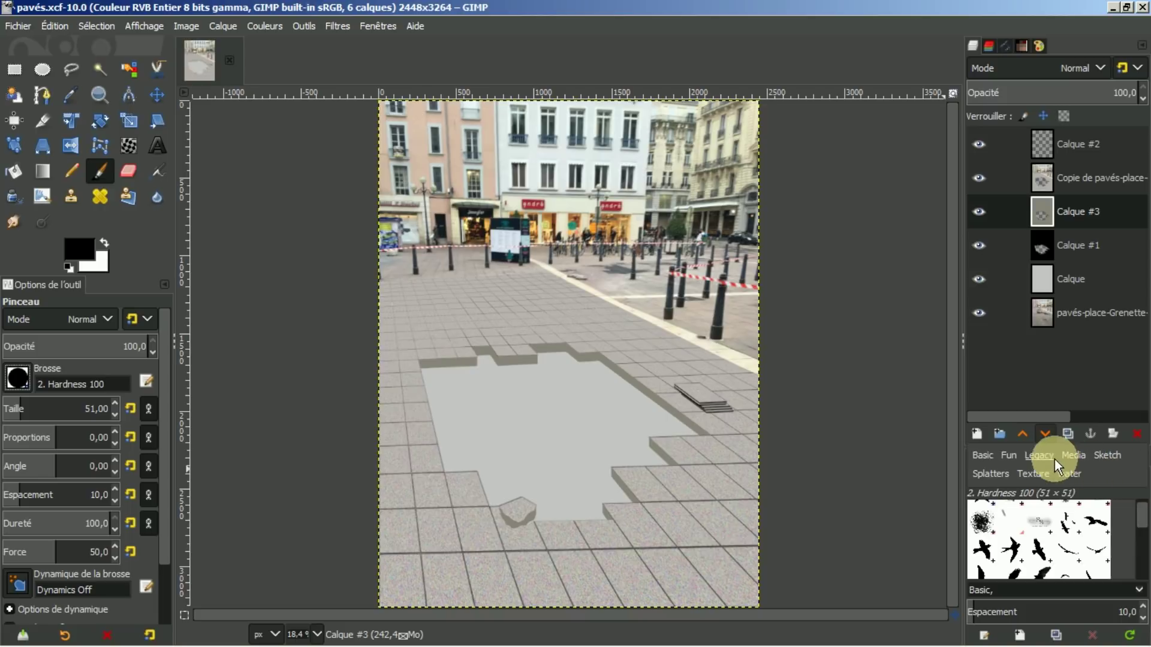
pyautogui.click(1067, 474)
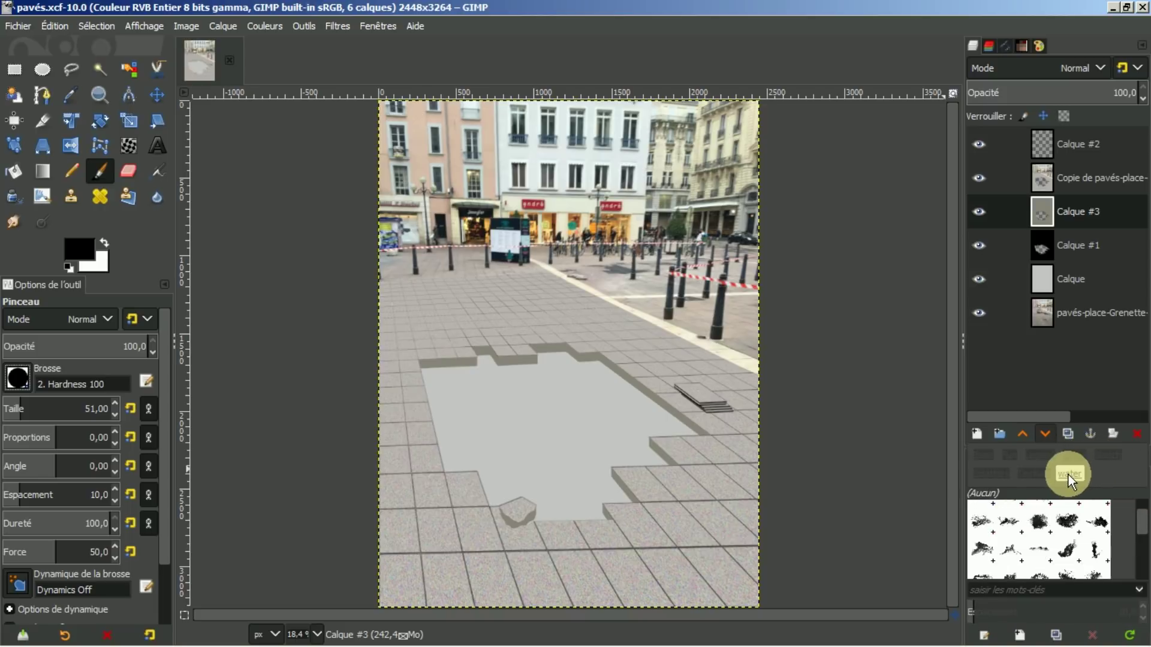
pyautogui.click(1135, 527)
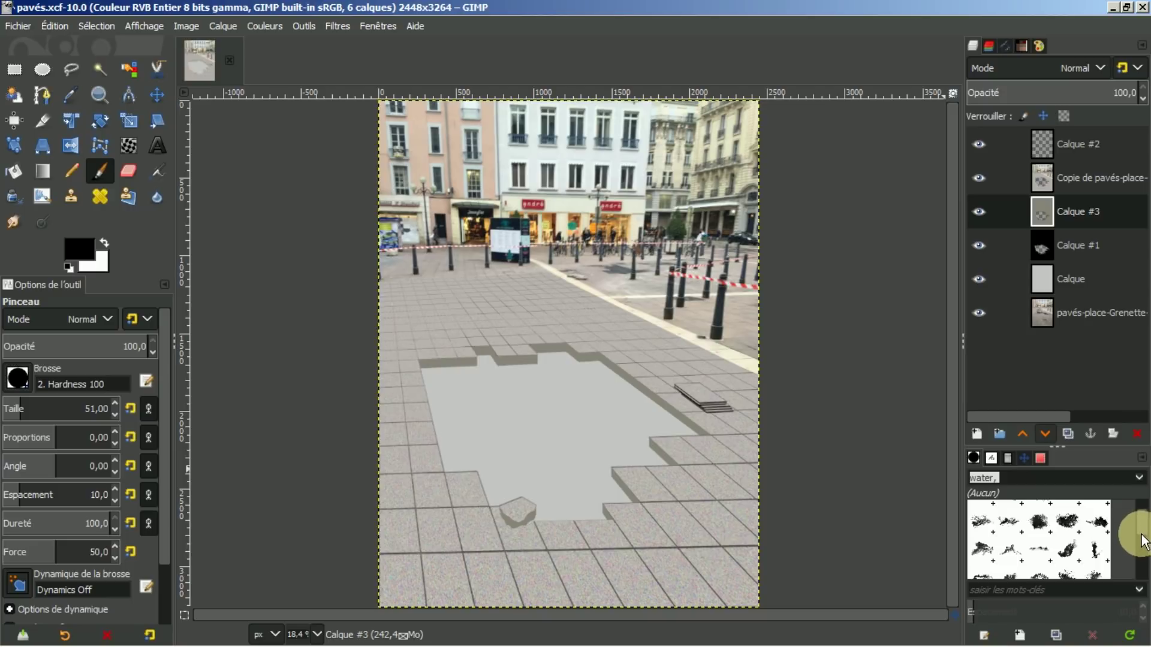
pyautogui.scroll(-5, 1142, 543)
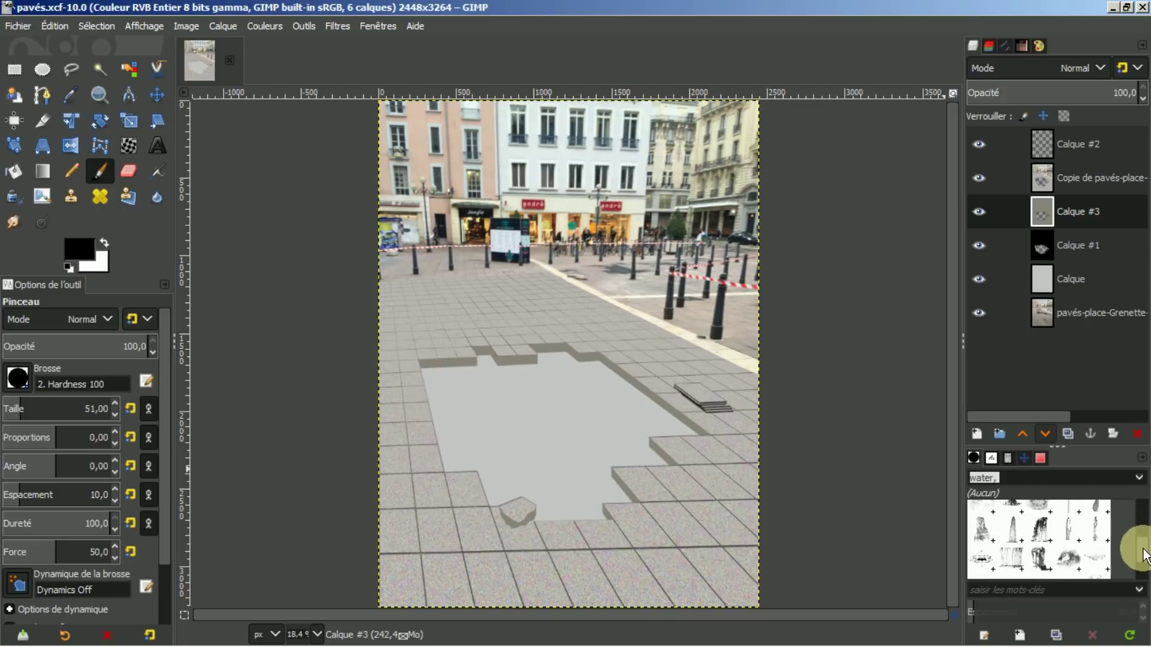
pyautogui.moveTo(1142, 539); pyautogui.dragTo(1138, 506)
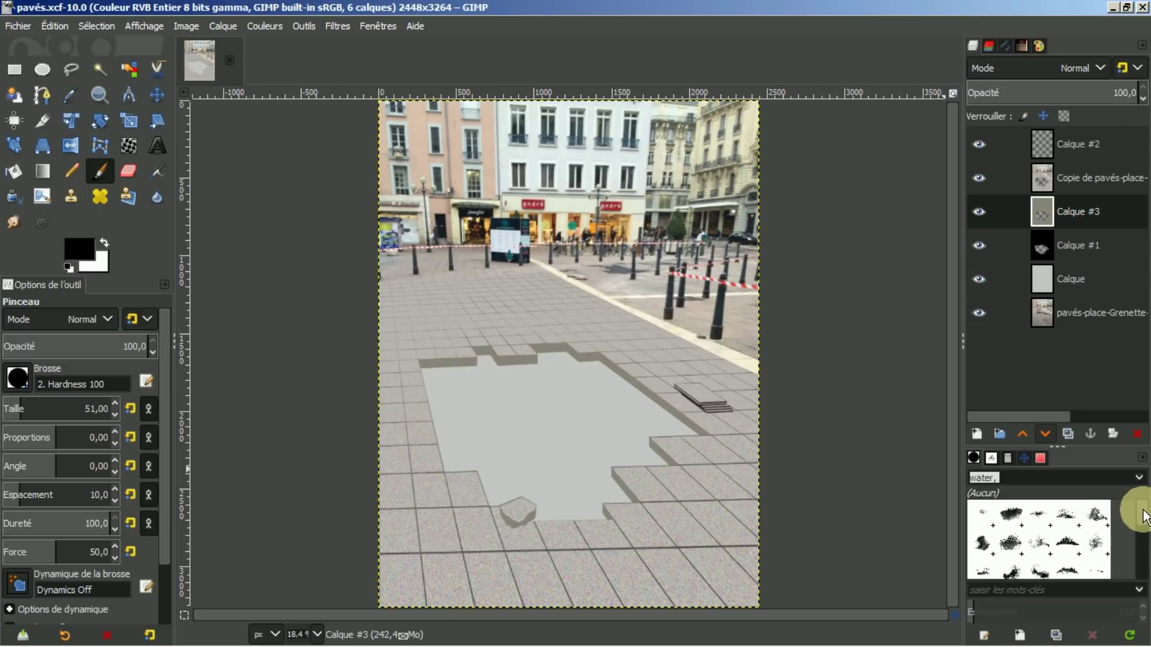
# Remove the water tag filter from the Brushes dialog
pyautogui.click(1139, 480)
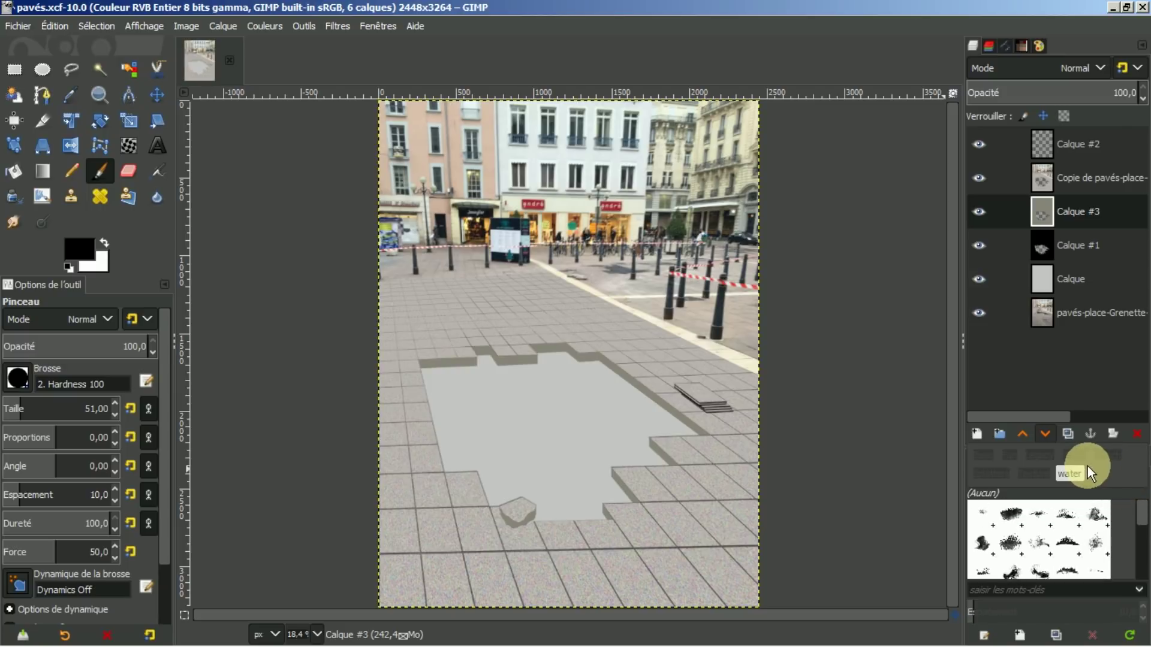
pyautogui.click(1073, 478)
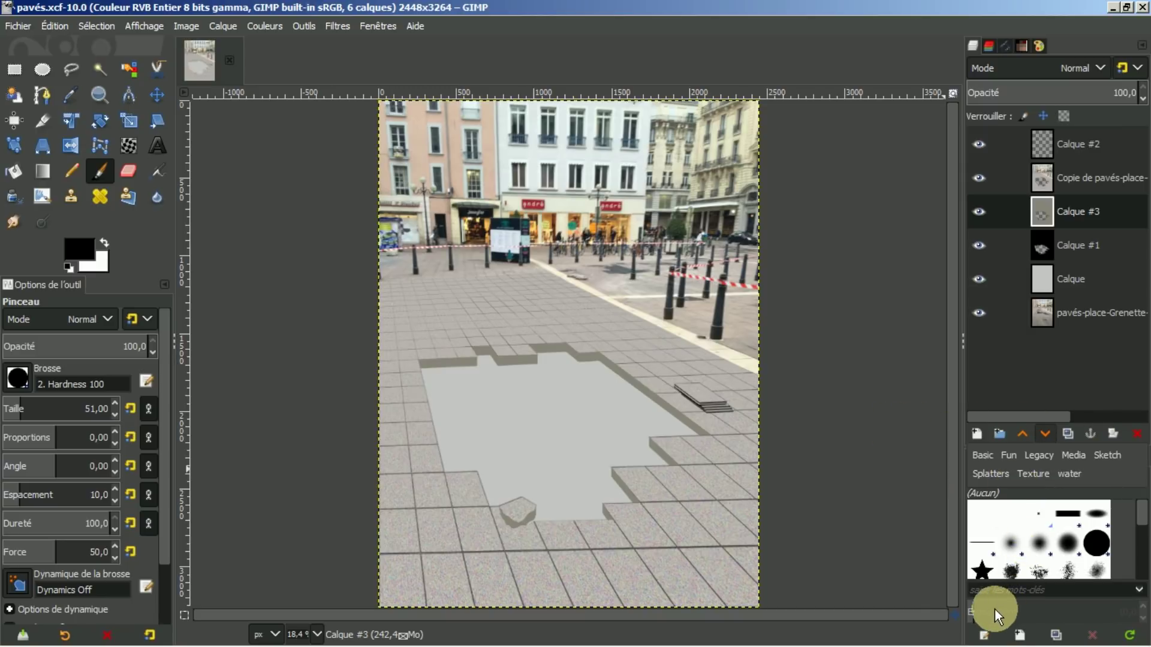
pyautogui.click(892, 470)
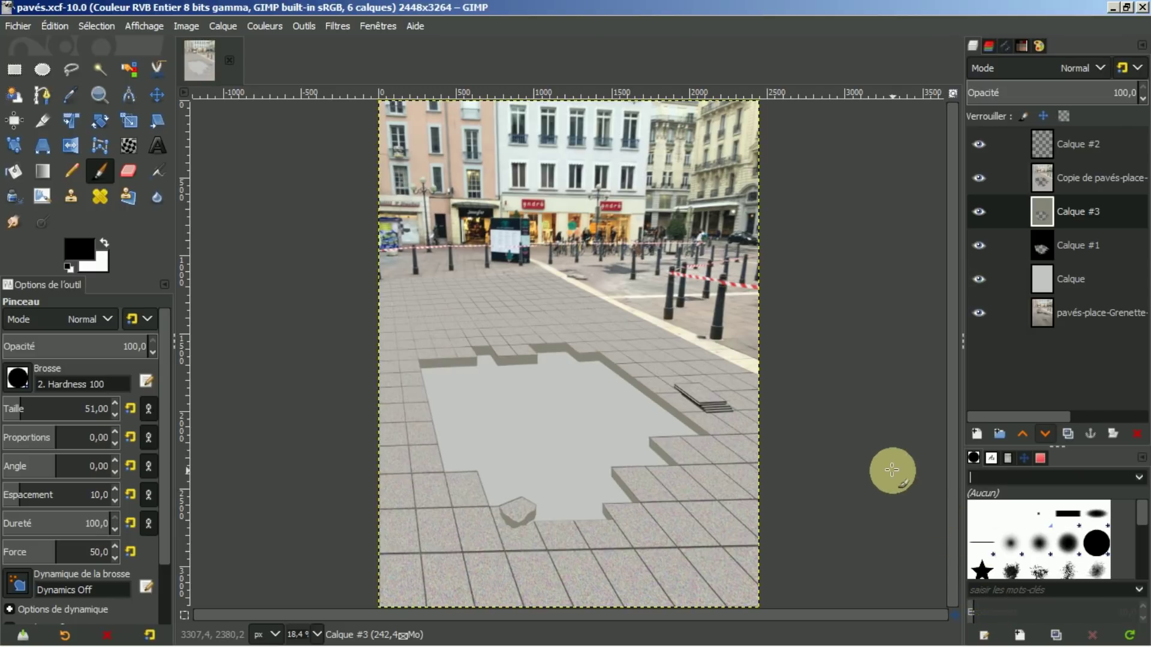
# Display the open images list, check Calque #2 by toggling its visibility, and merge it down into the Copie de pavés-place-Grenette layer
pyautogui.click(1008, 458)
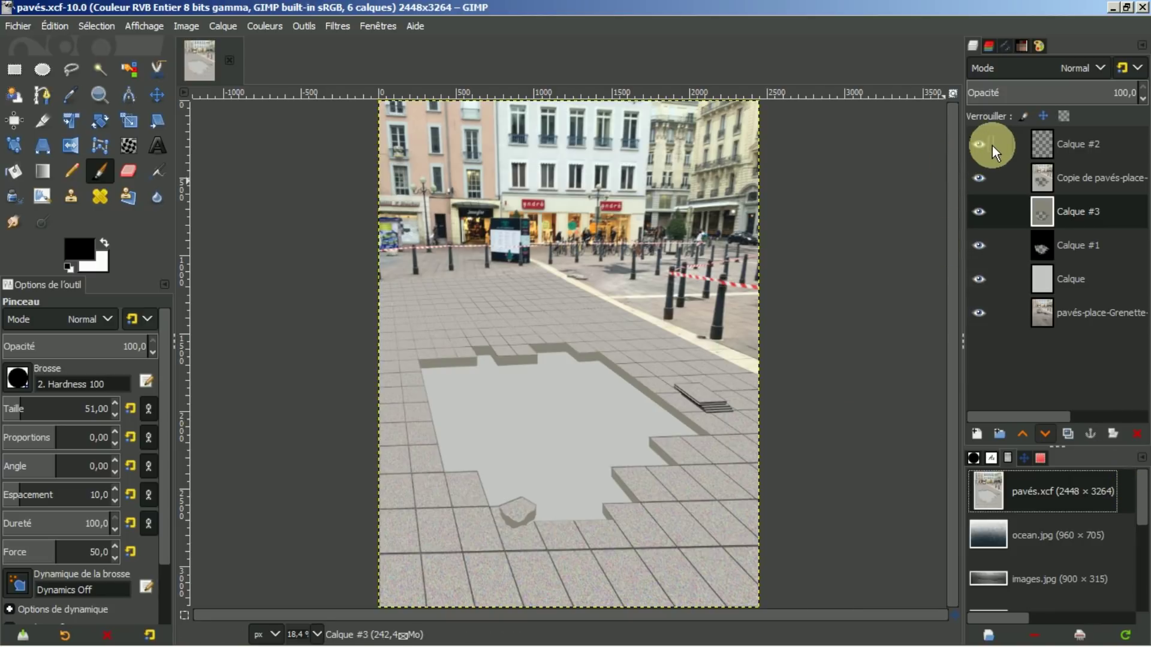
pyautogui.click(1071, 145)
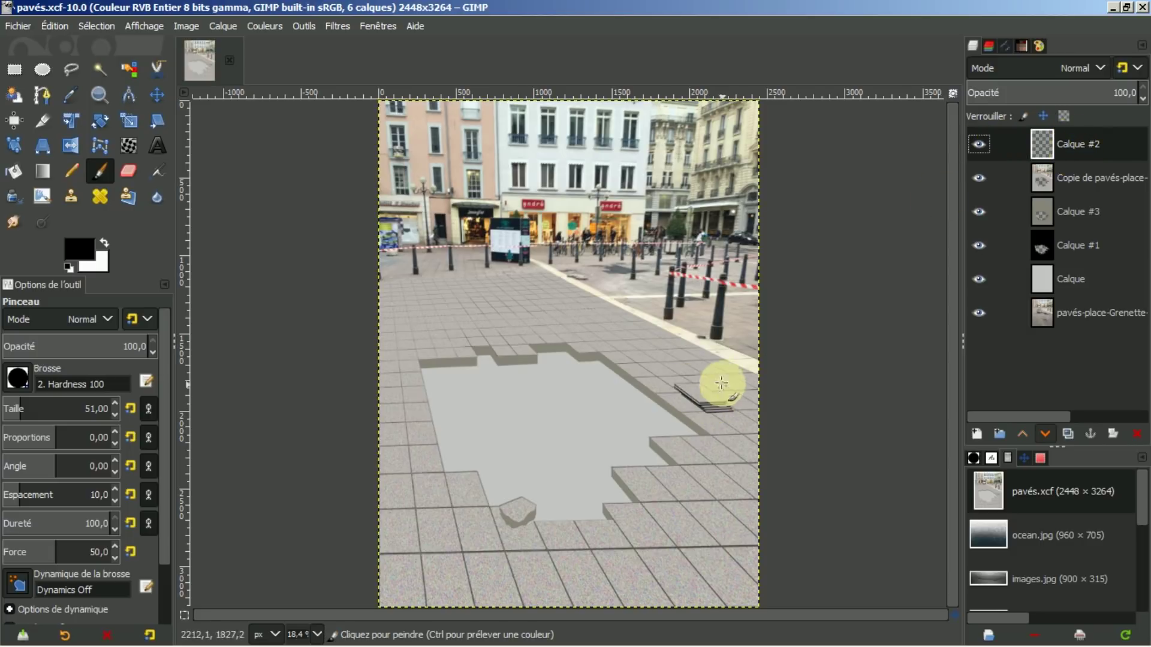
pyautogui.click(978, 144)
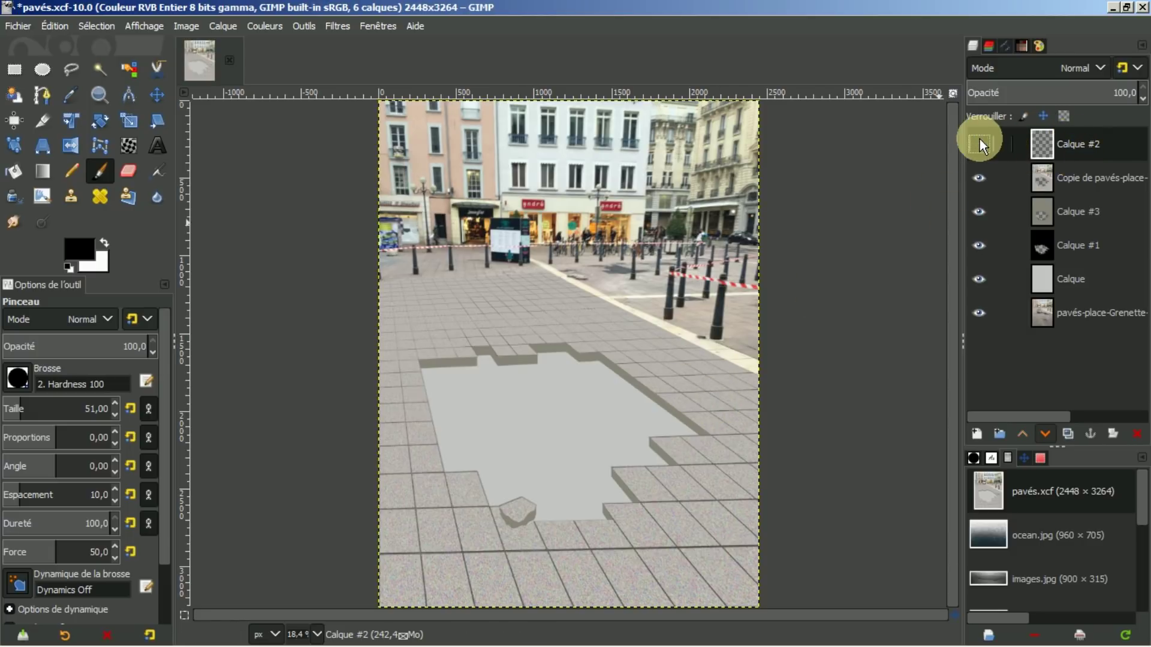
pyautogui.click(978, 145)
pyautogui.click(1043, 147)
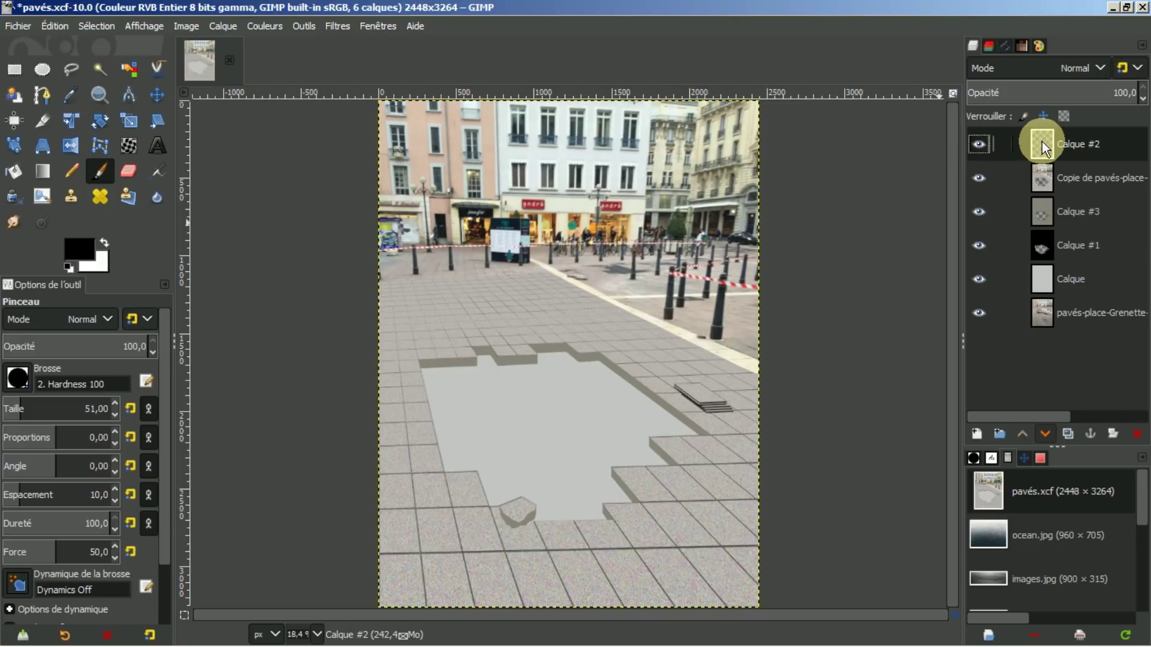
pyautogui.rightClick(1043, 147)
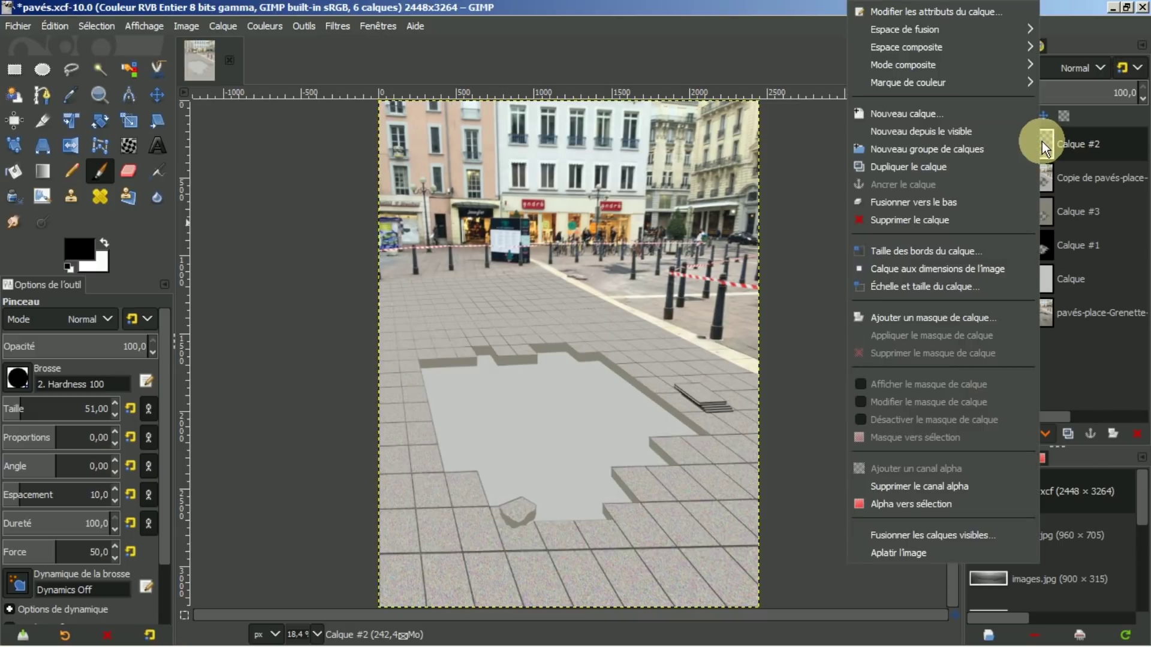
pyautogui.click(928, 204)
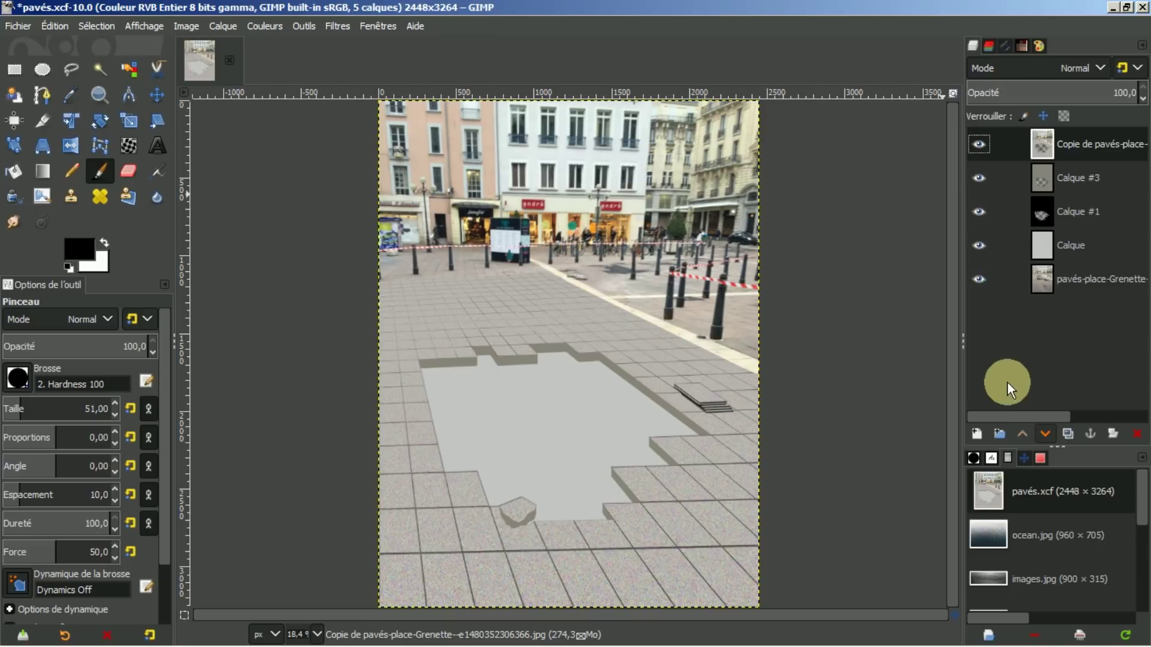
# Check the Calque #1 outlines around the hole by toggling the layer's visibility, and raise its opacity to 100
pyautogui.click(1035, 459)
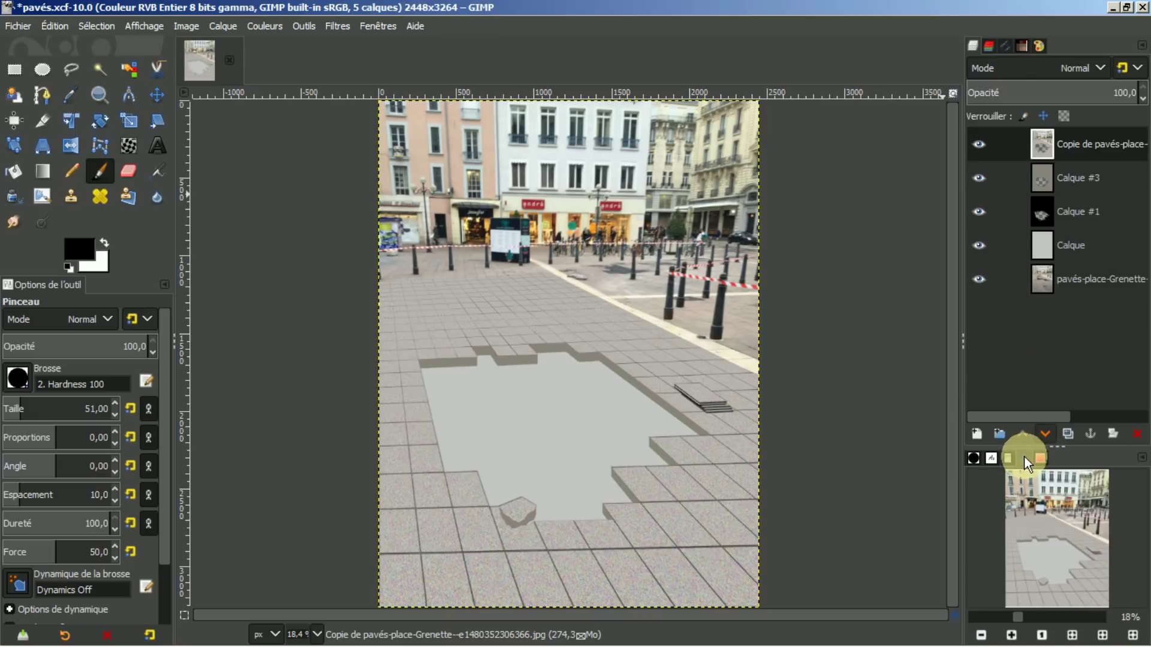
pyautogui.click(1012, 637)
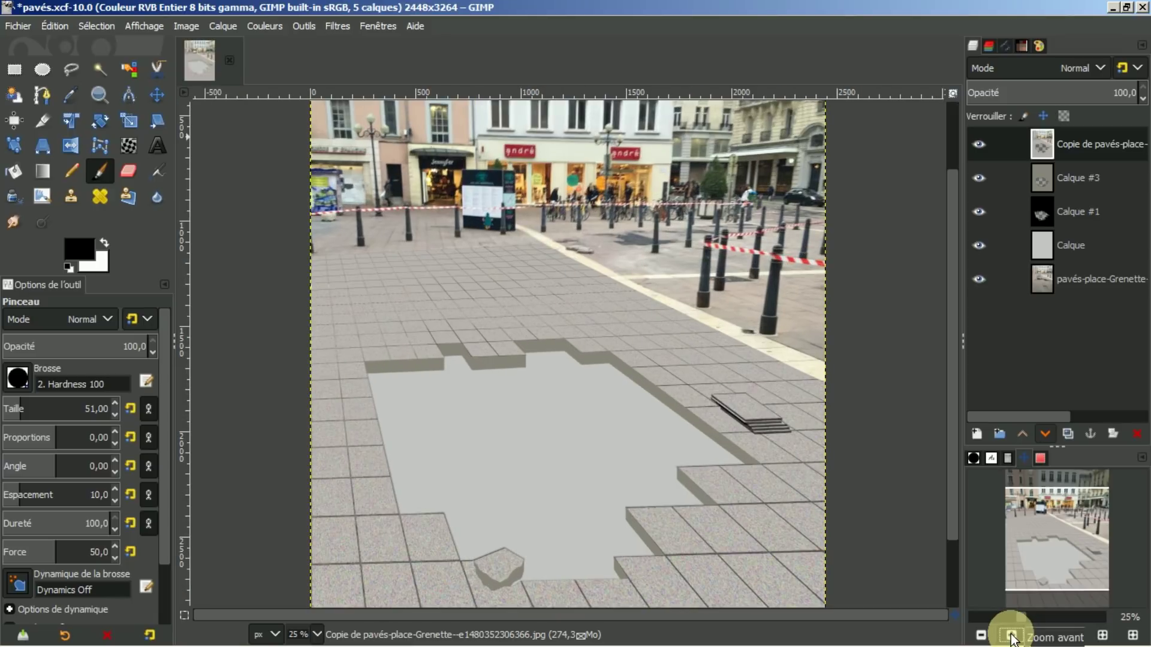
pyautogui.click(1012, 636)
pyautogui.scroll(-5, 952, 367)
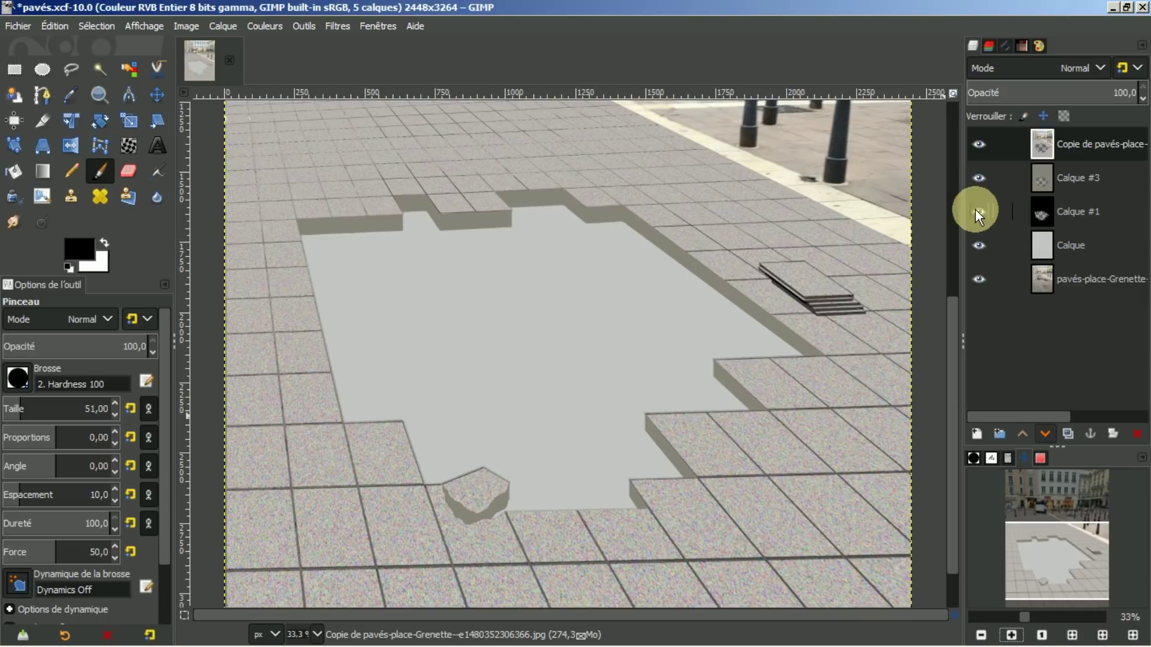
pyautogui.click(1071, 213)
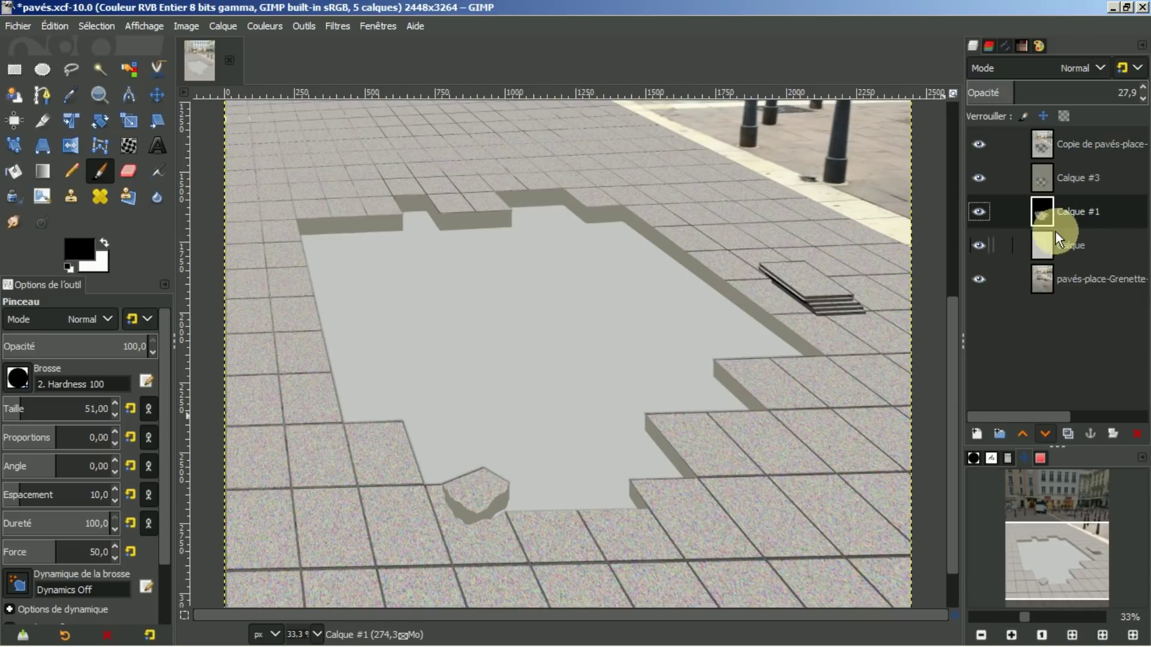
pyautogui.click(979, 212)
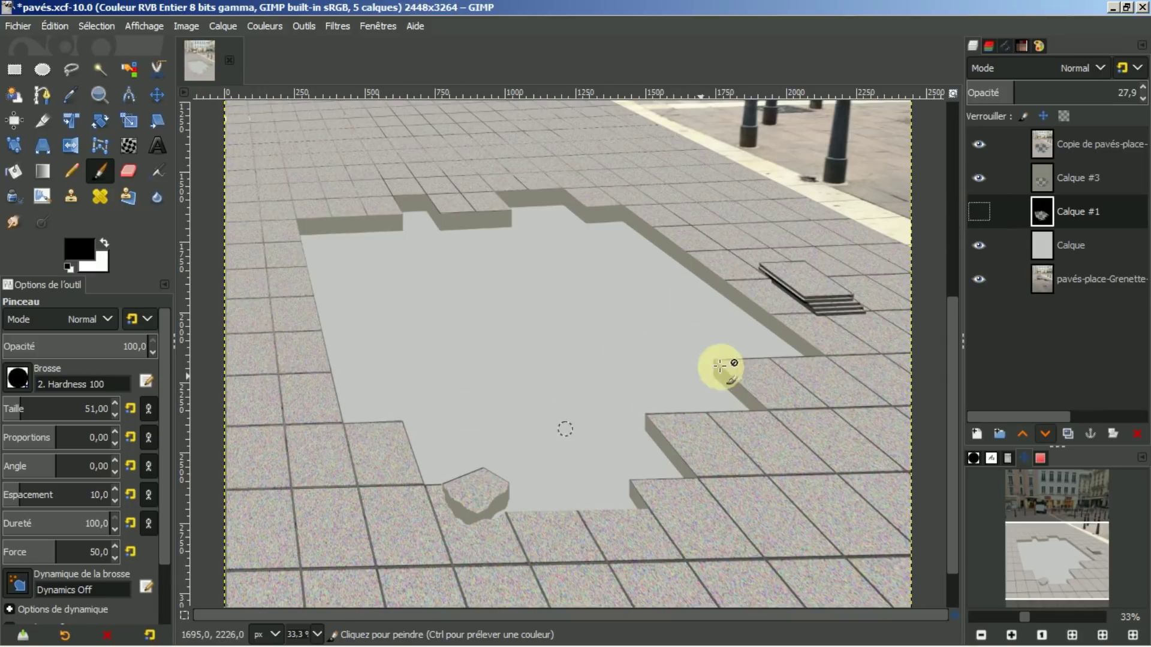
pyautogui.click(980, 212)
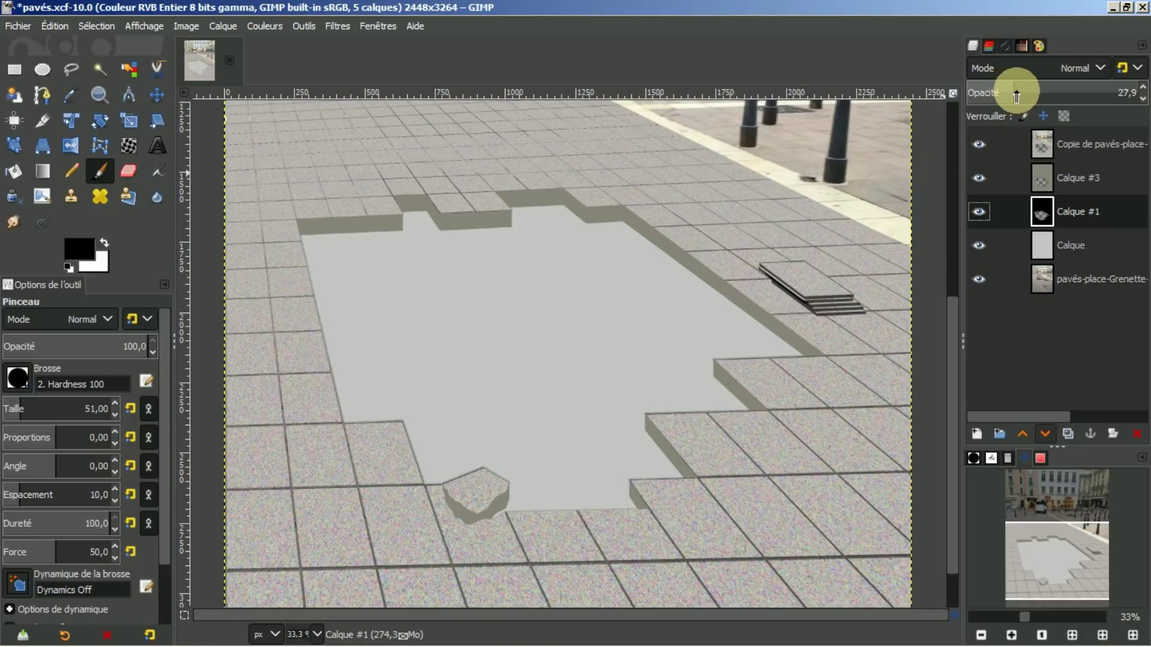
pyautogui.moveTo(1013, 87); pyautogui.dragTo(1147, 90)
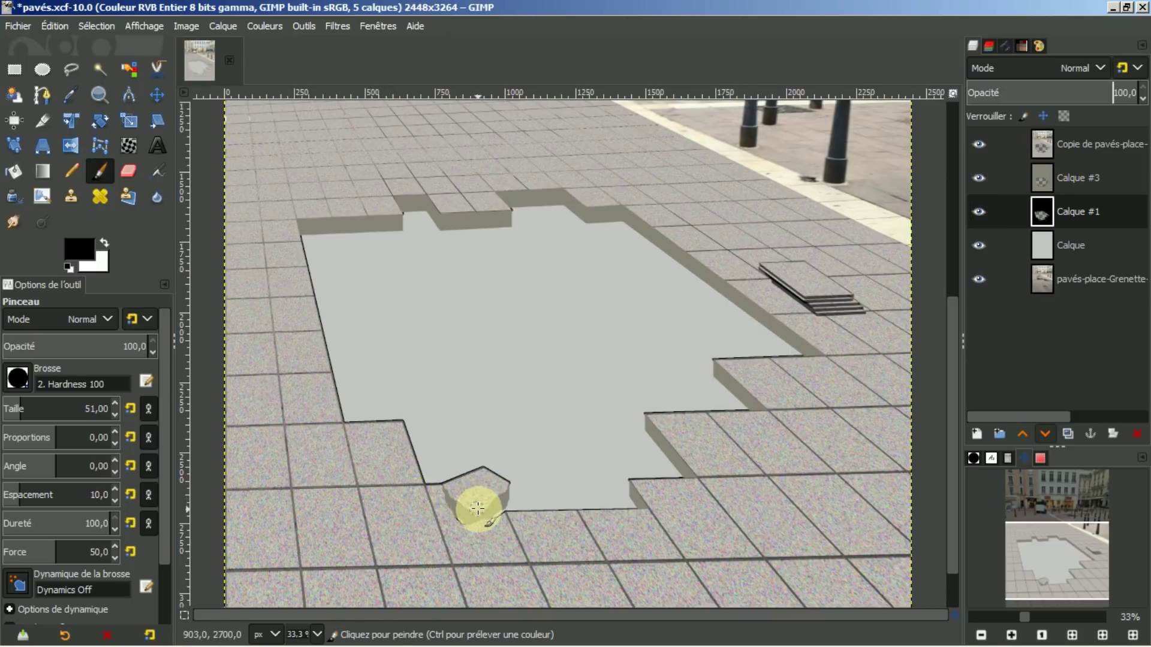
# Raise Calque #1 above Calque #3 and set its opacity to about 77,5
pyautogui.click(1022, 434)
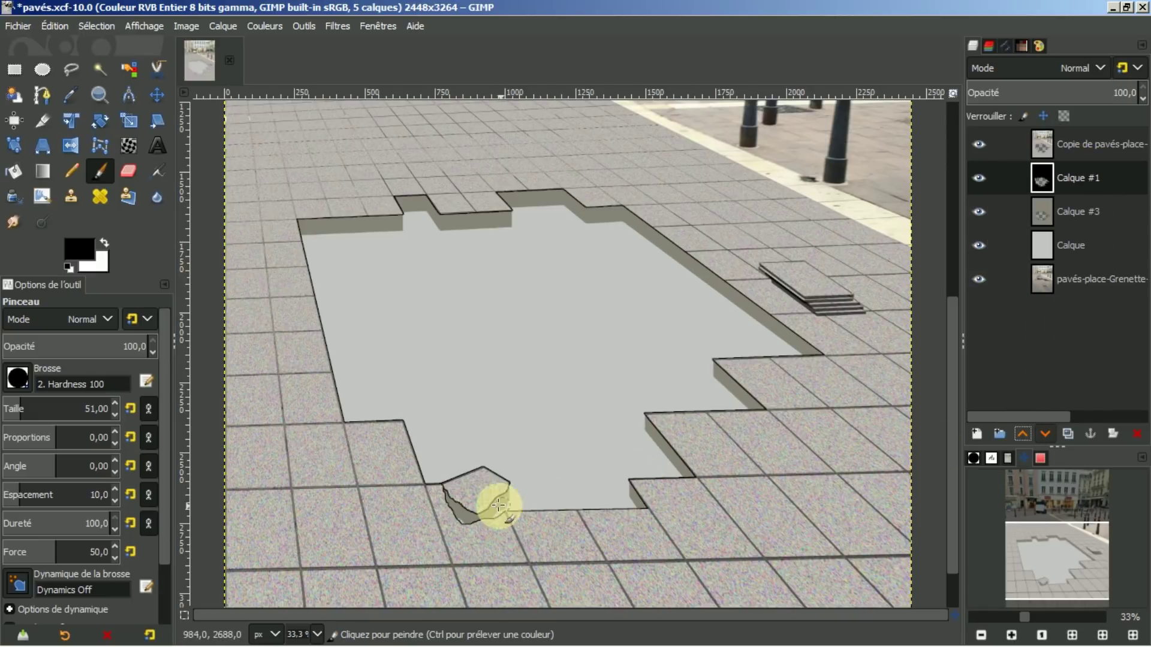
pyautogui.click(1044, 176)
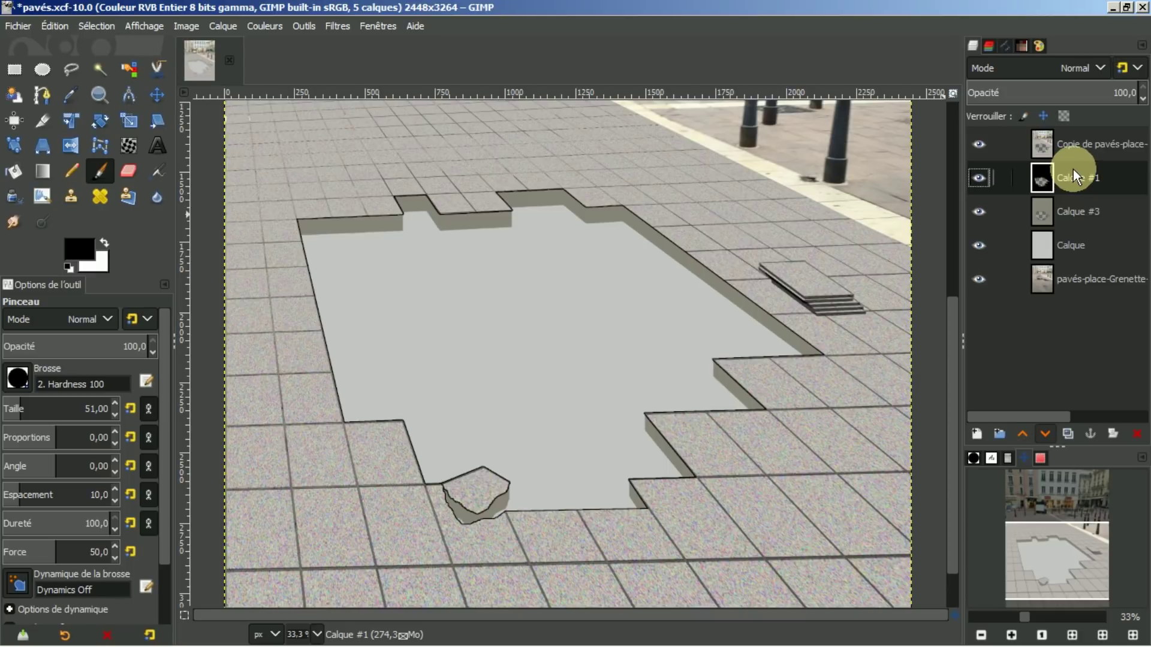
pyautogui.click(1113, 91)
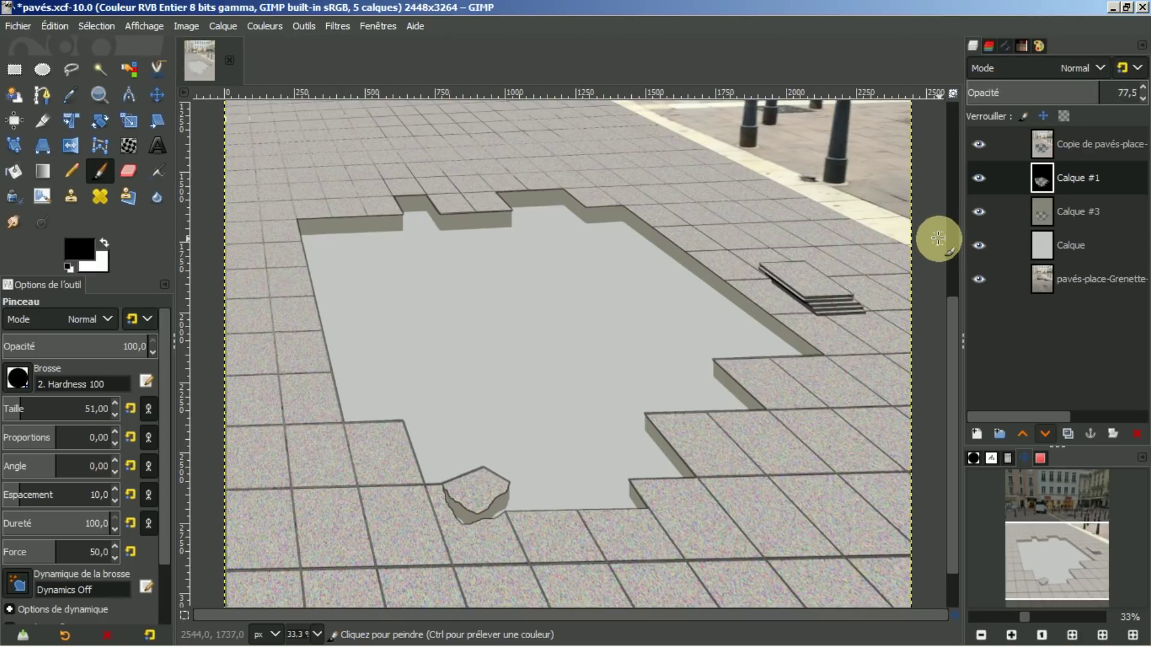
# Make the Copie de pavés-place-Grenette layer active, then open ocean.jpg from the document history and copy it
pyautogui.click(1042, 144)
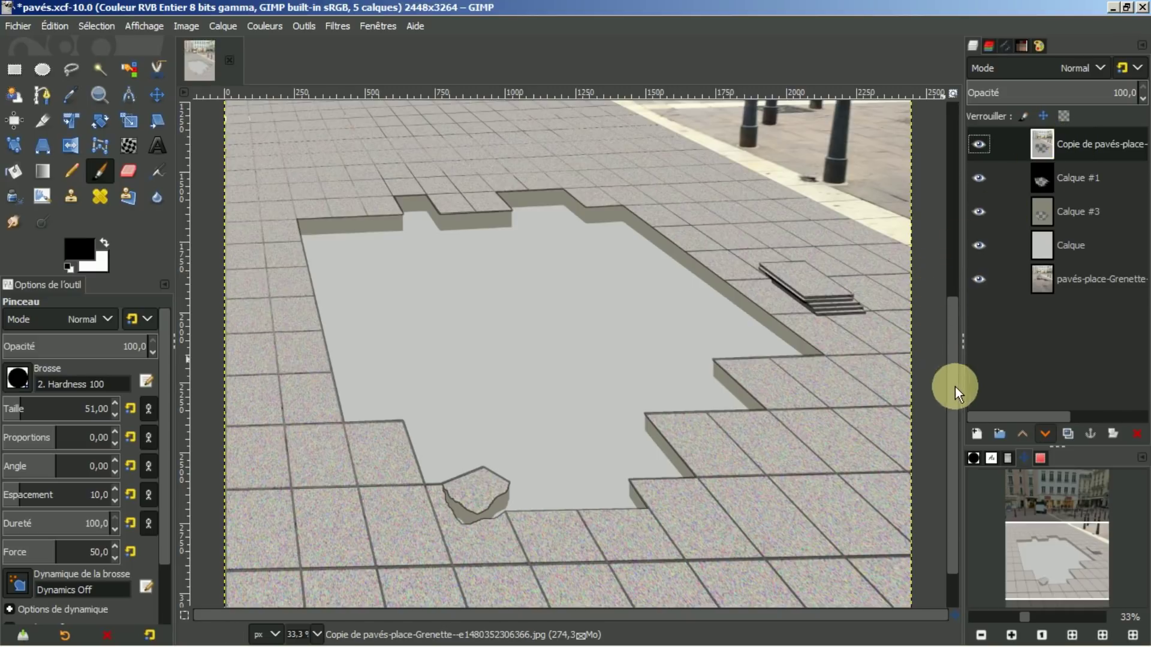
pyautogui.click(1072, 634)
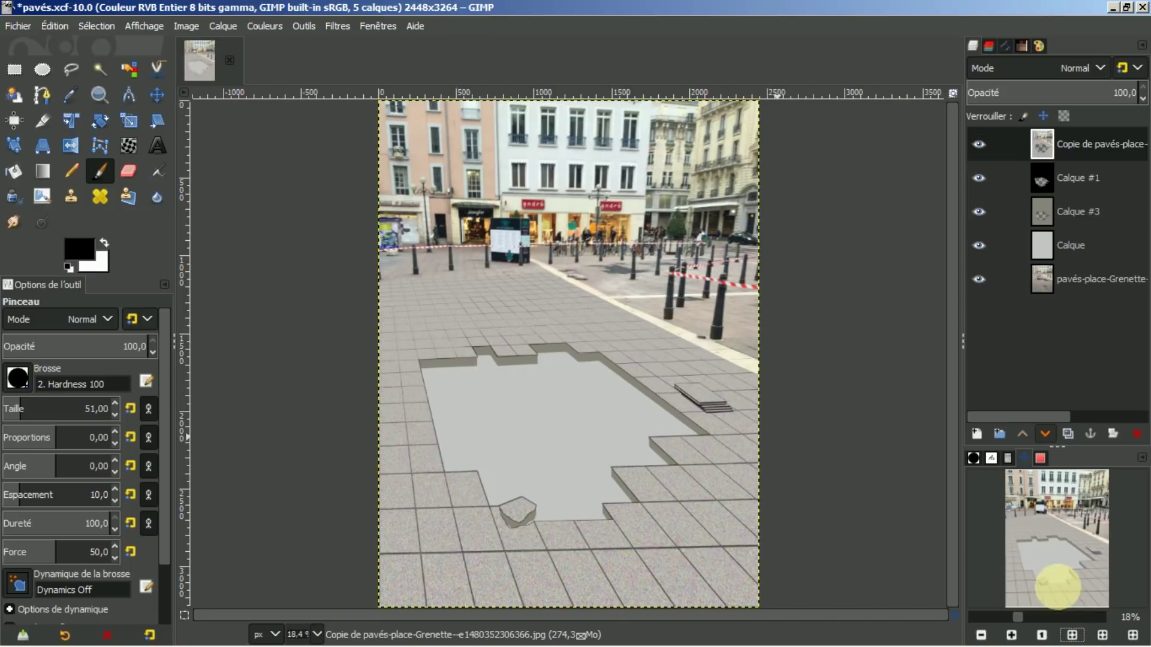
pyautogui.click(1007, 458)
pyautogui.click(1045, 544)
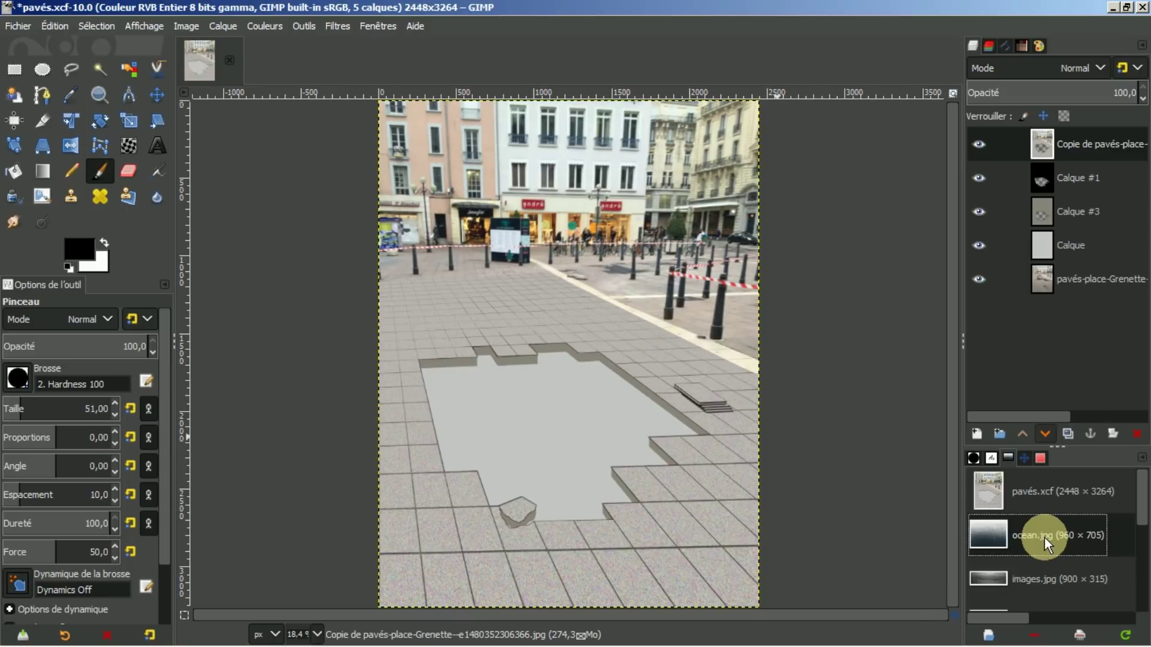
pyautogui.doubleClick(1046, 545)
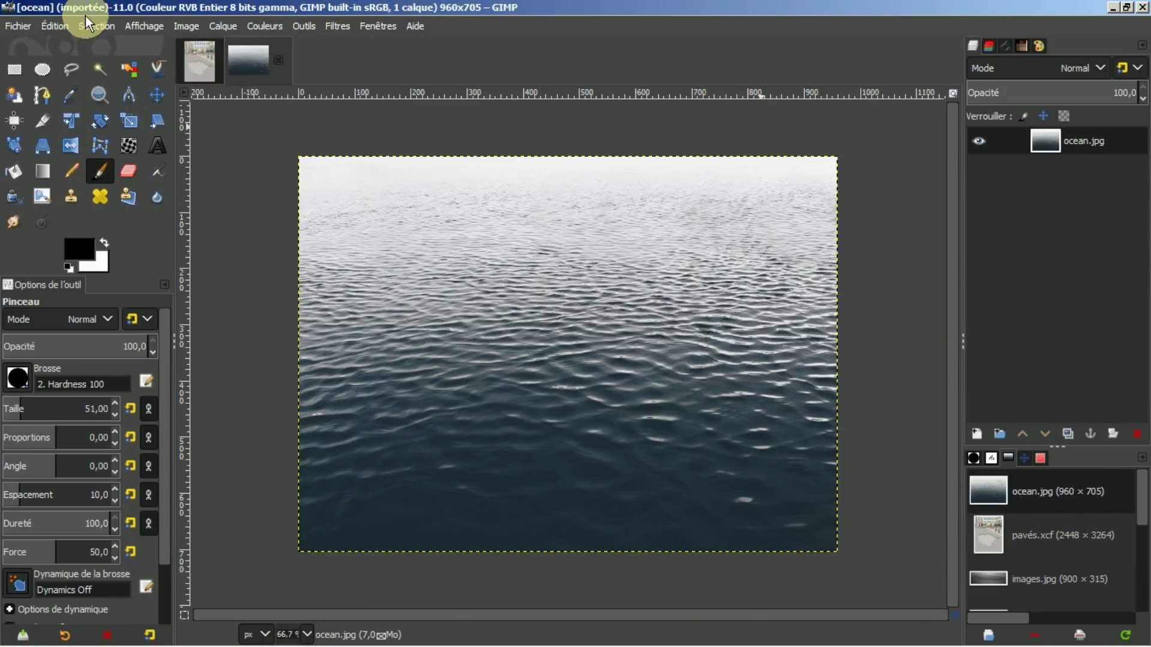
pyautogui.click(42, 24)
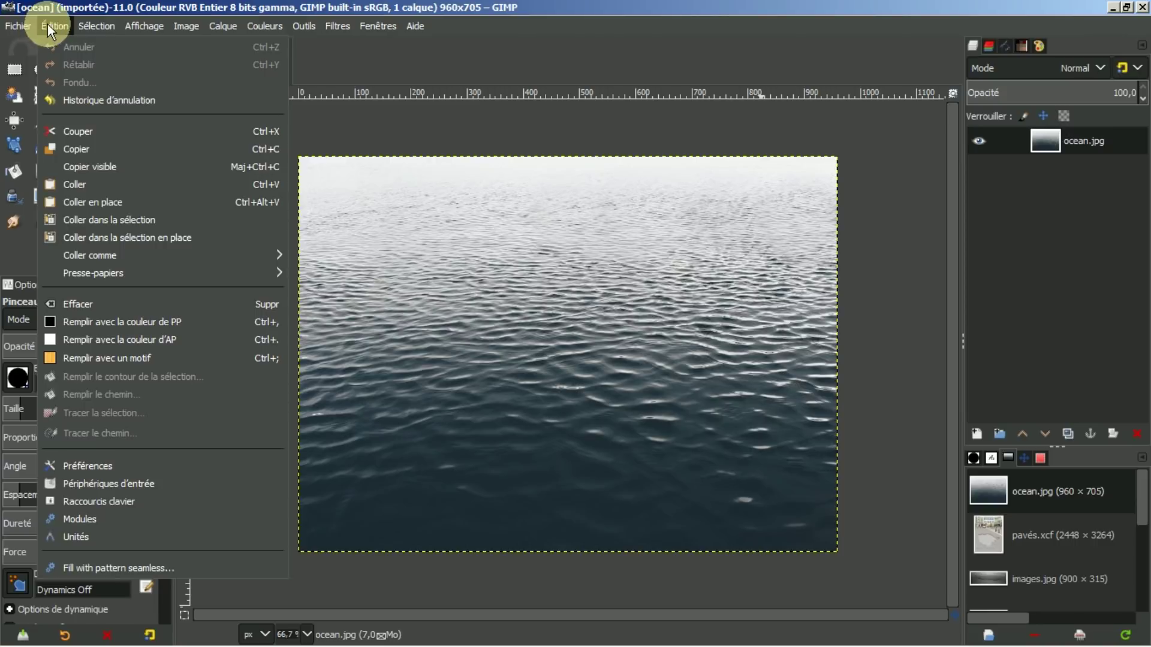
pyautogui.click(72, 150)
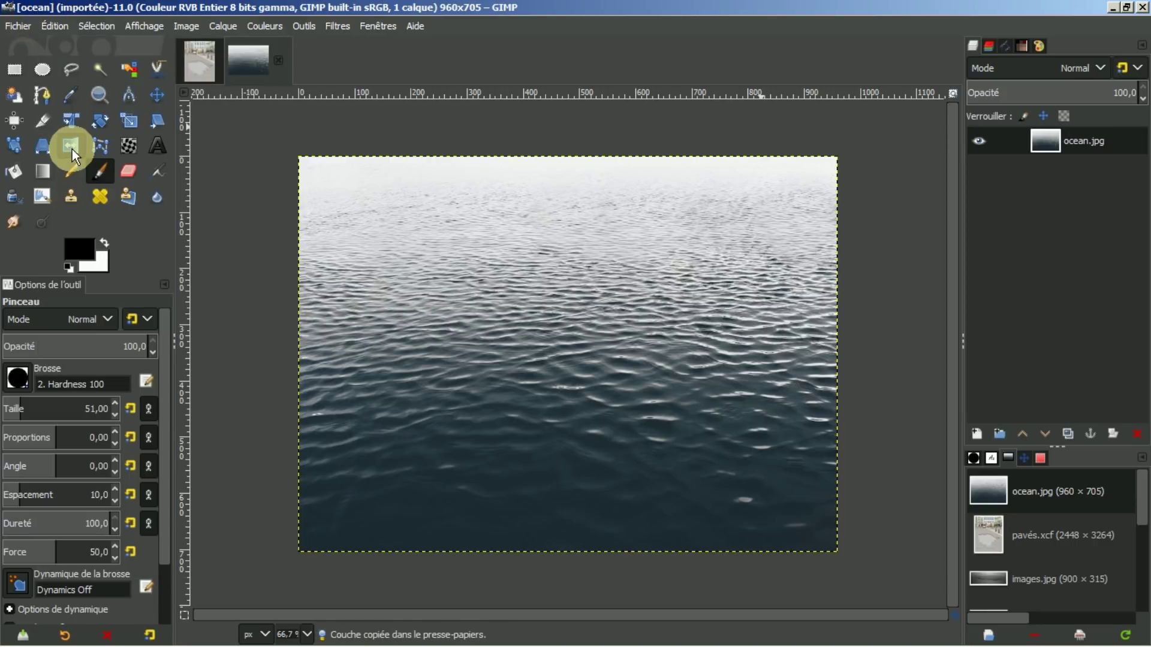
# Paste the copied ocean picture into pavés.xcf above the Copie de pavés-place-Grenette layer and turn the floating selection into a new layer
pyautogui.click(204, 60)
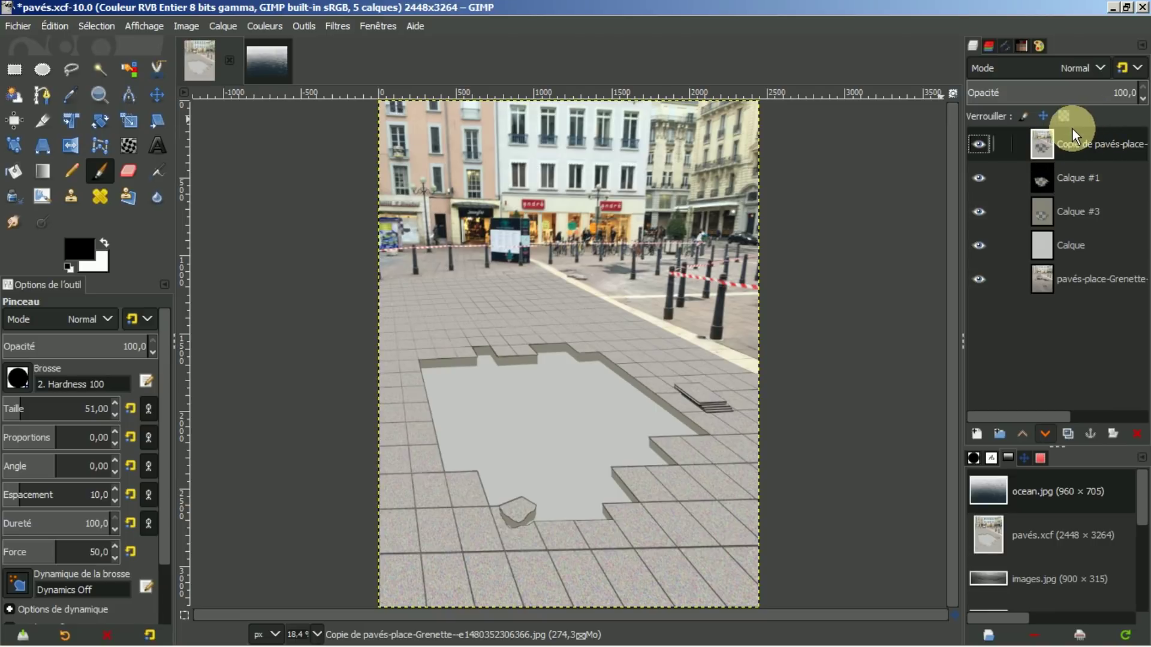
pyautogui.click(53, 26)
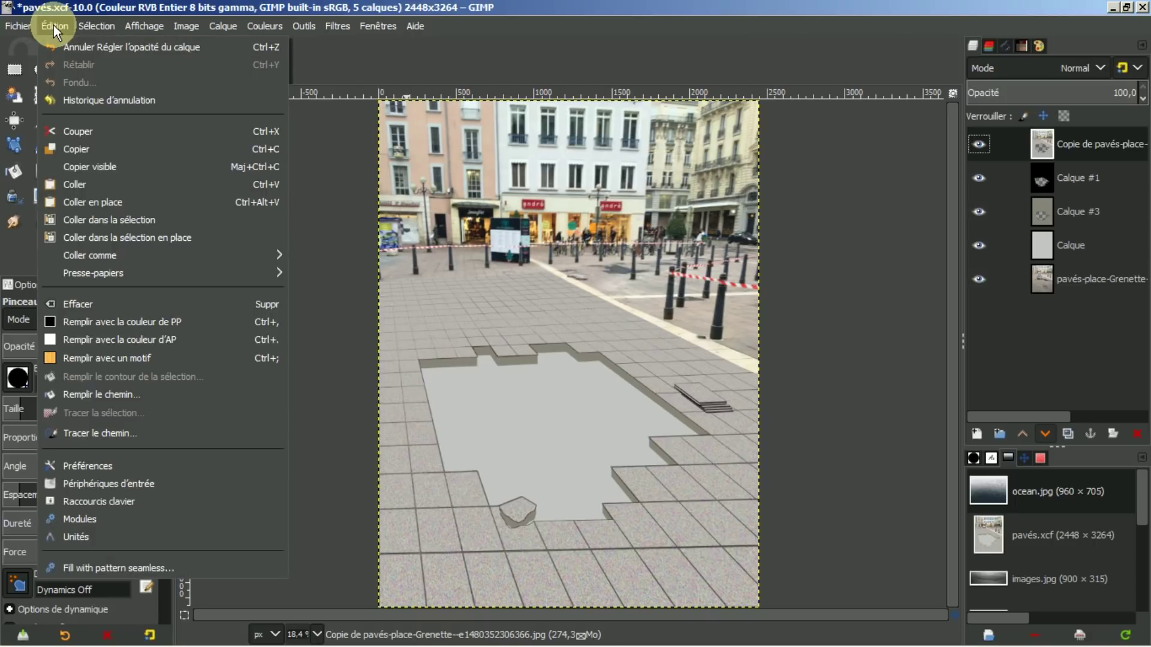
pyautogui.click(70, 184)
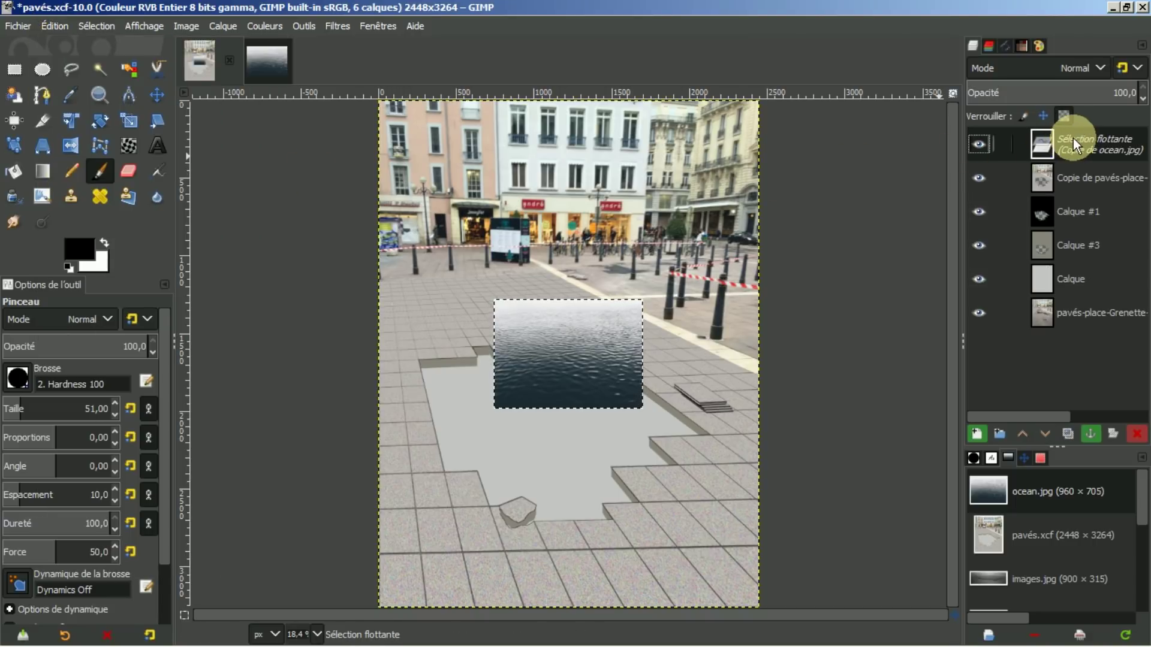
pyautogui.click(977, 434)
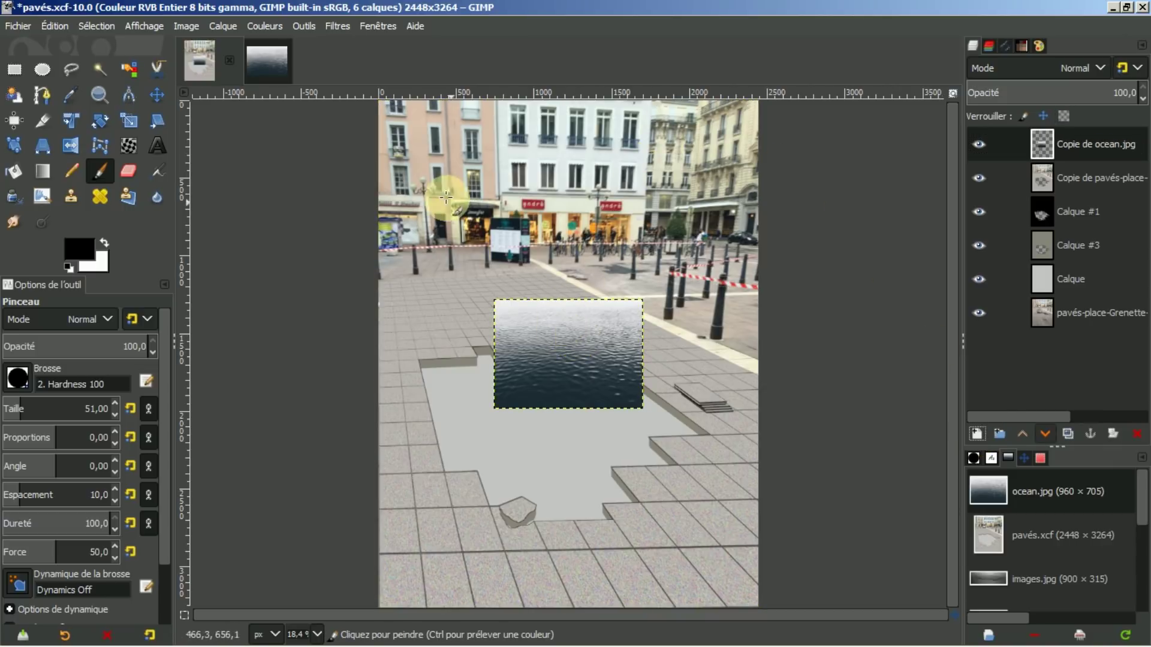
# Scale the Copie de ocean.jpg layer proportionally to 2145 x 1575 px and position it over the hole in the paving
pyautogui.click(129, 122)
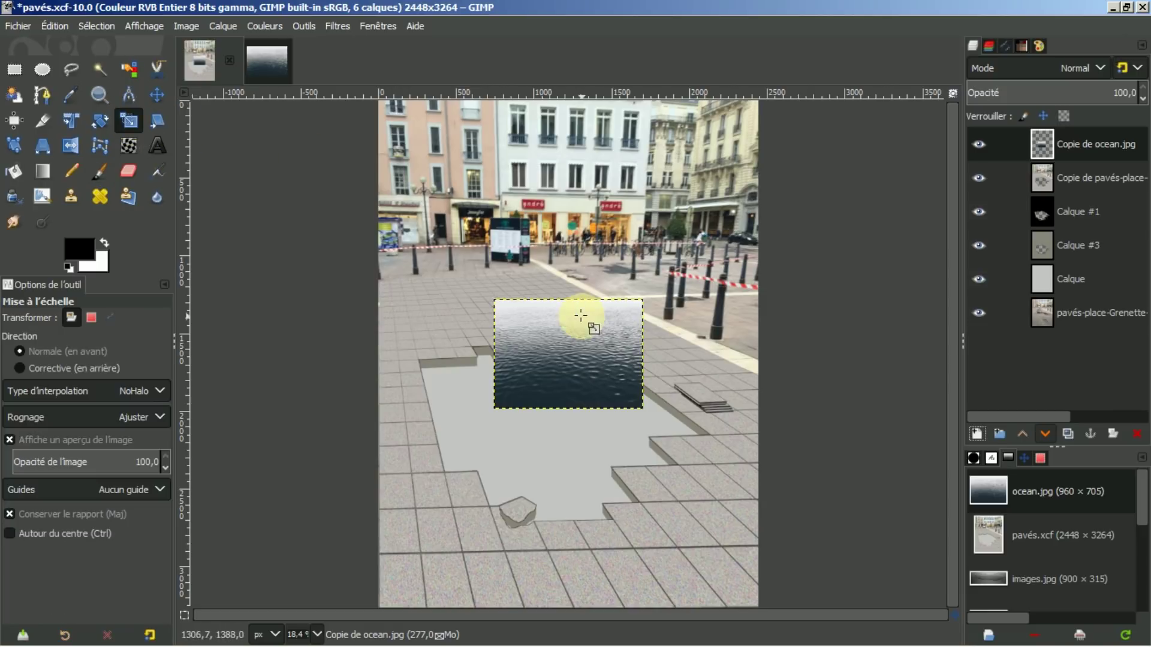
pyautogui.click(548, 337)
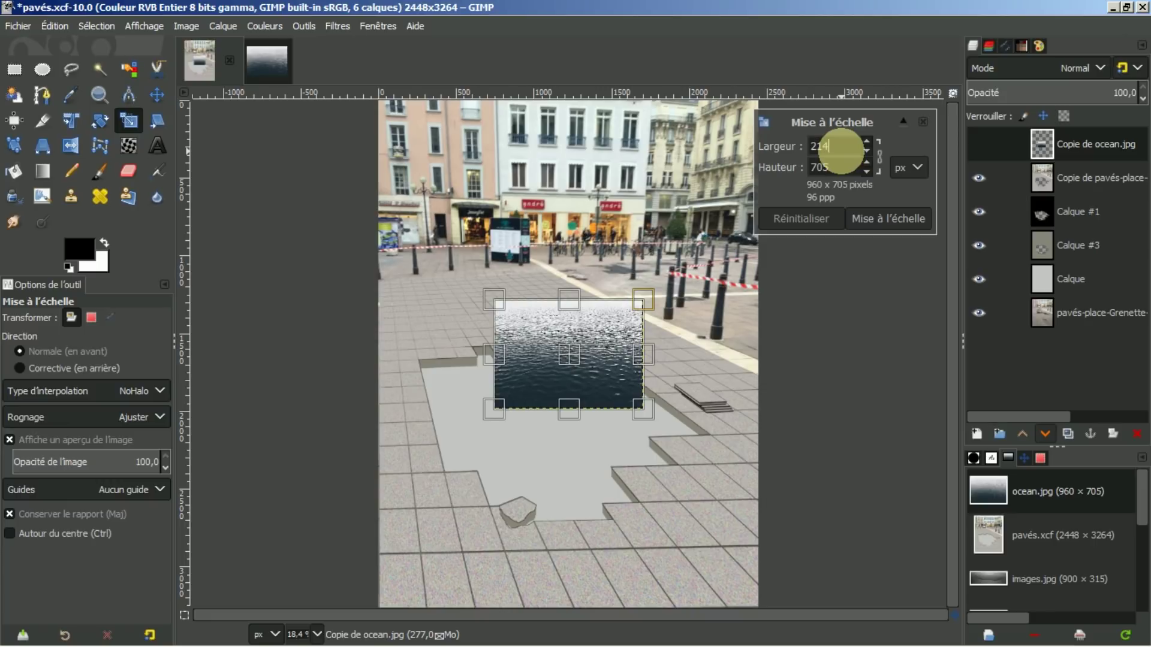
pyautogui.press('Return')
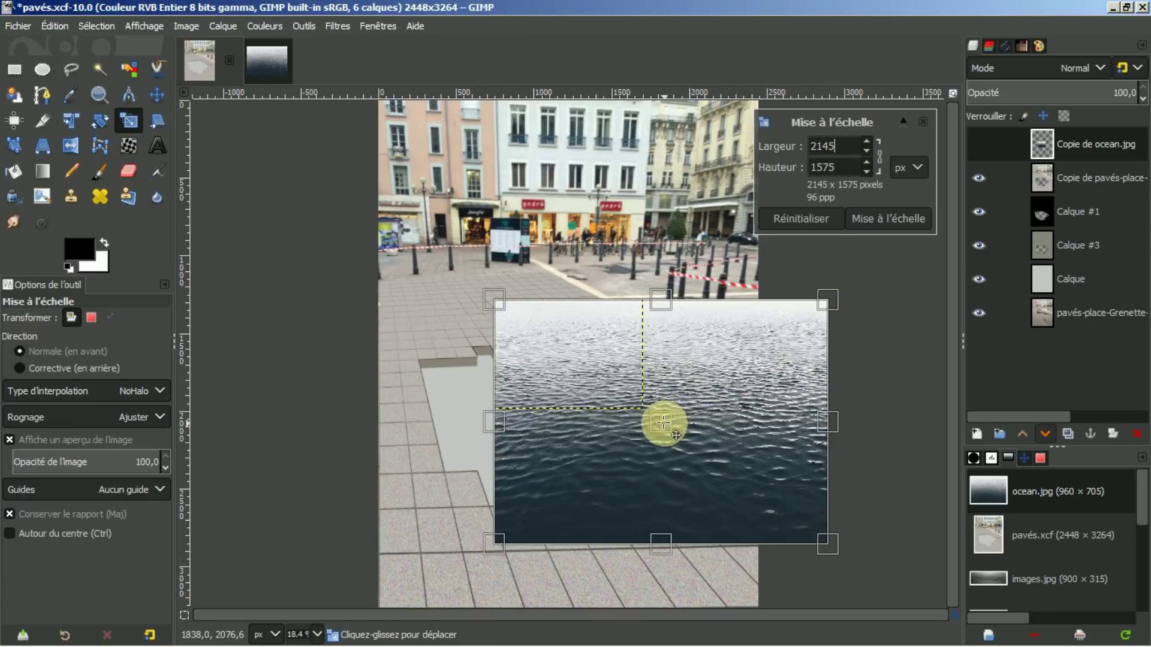
pyautogui.moveTo(670, 434); pyautogui.dragTo(600, 432)
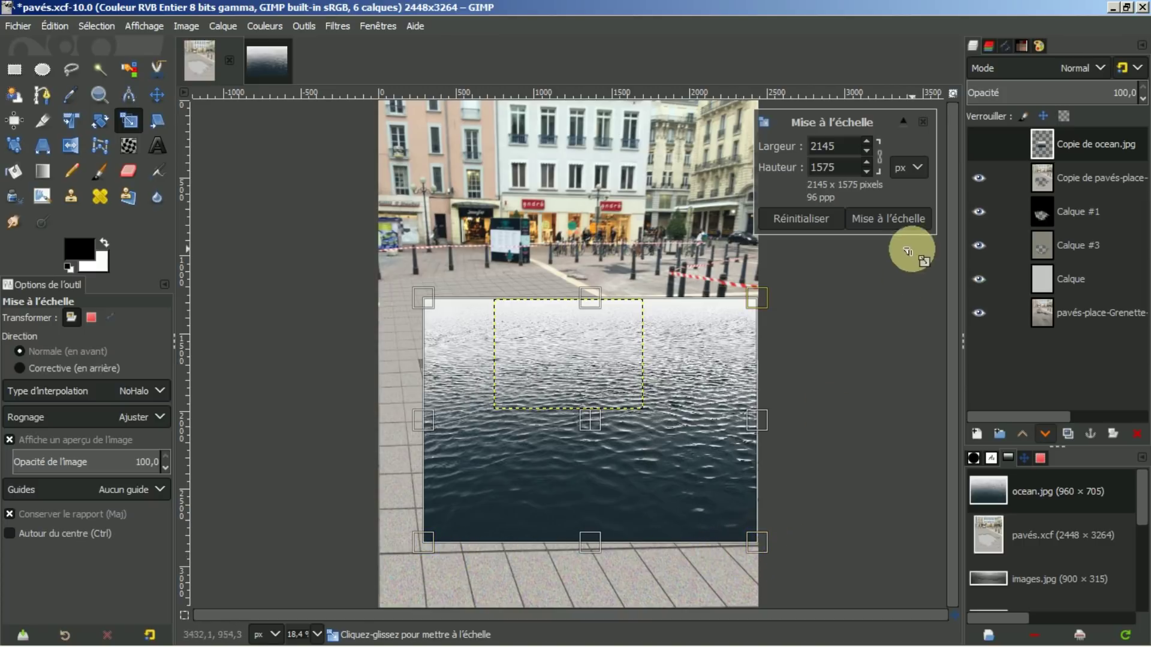
pyautogui.click(895, 220)
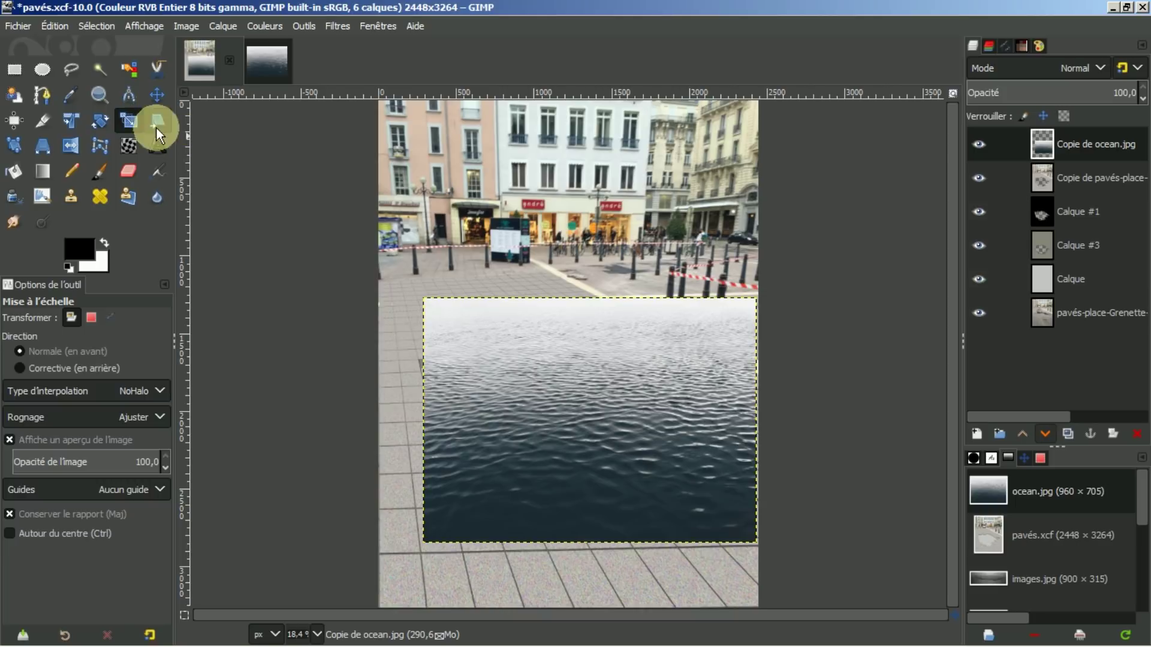
# Rotate the ocean layer by about -1,65° around a pivot placed near its lower-right corner
pyautogui.click(100, 122)
pyautogui.click(460, 350)
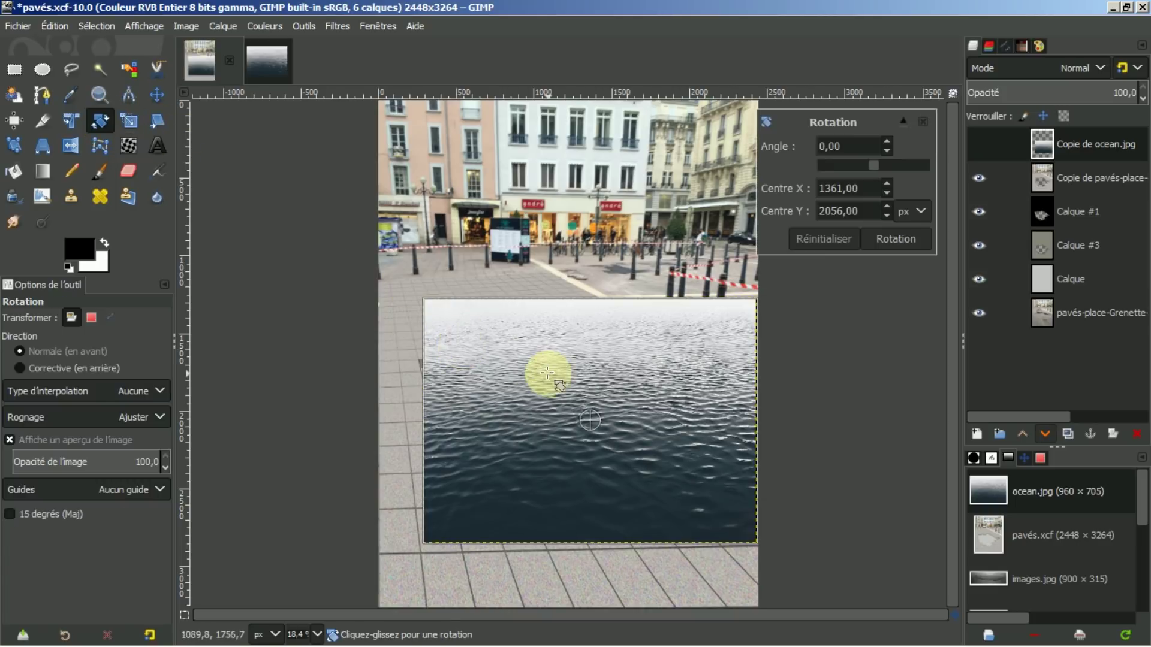
pyautogui.moveTo(591, 422); pyautogui.dragTo(739, 530)
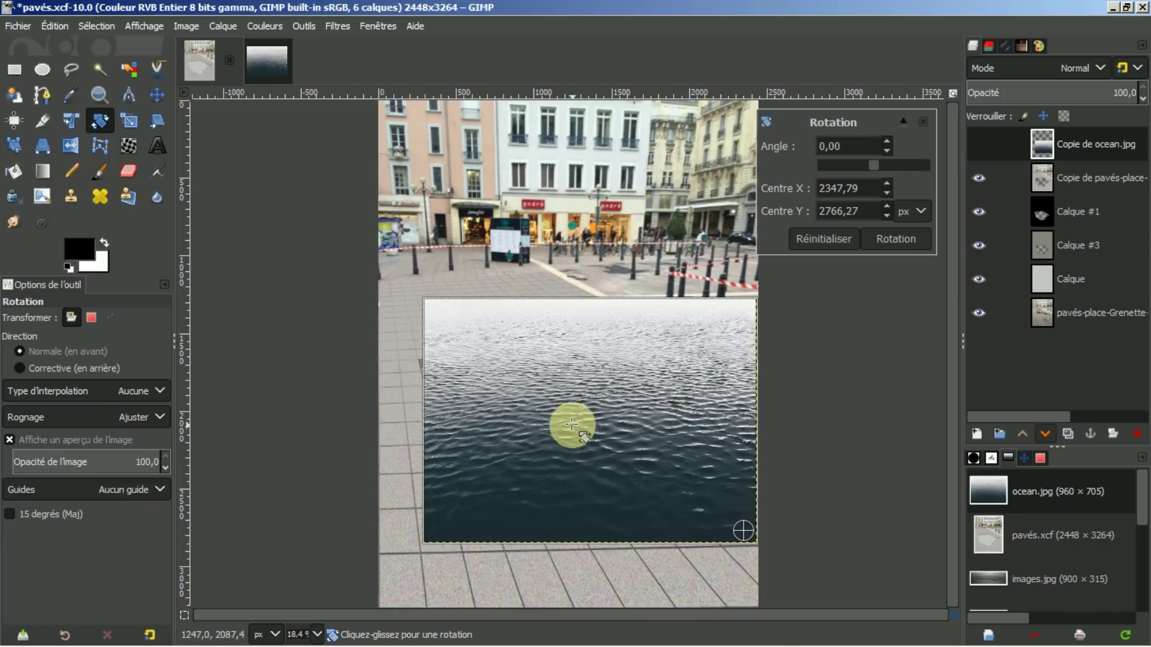
pyautogui.moveTo(504, 373); pyautogui.dragTo(493, 396)
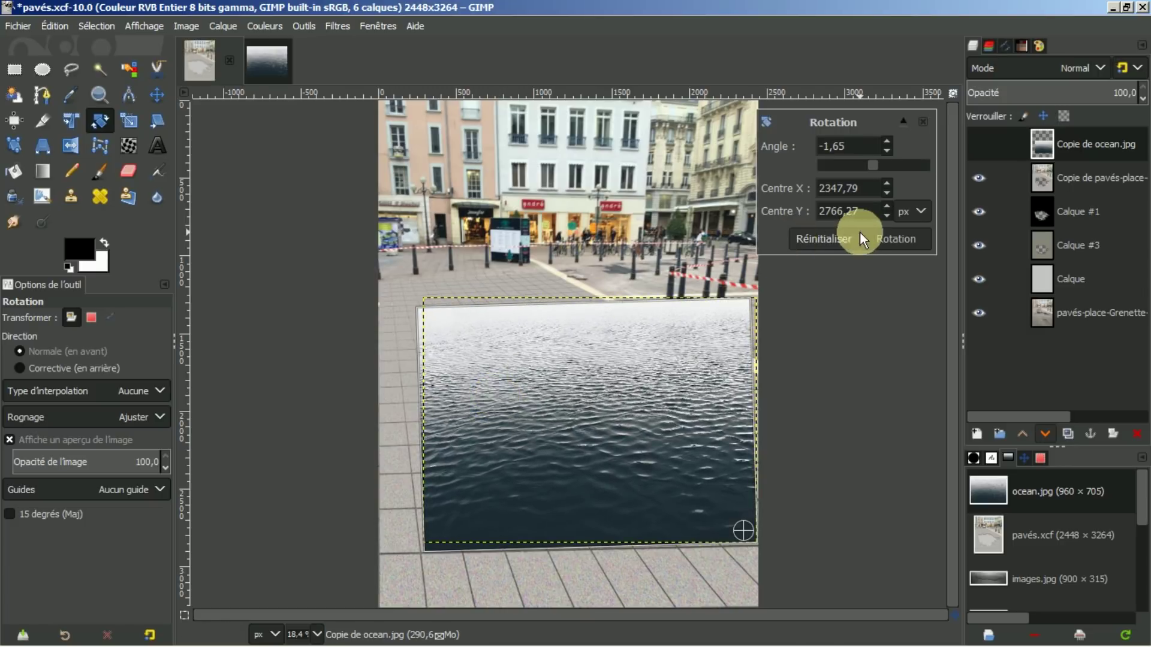
pyautogui.click(897, 240)
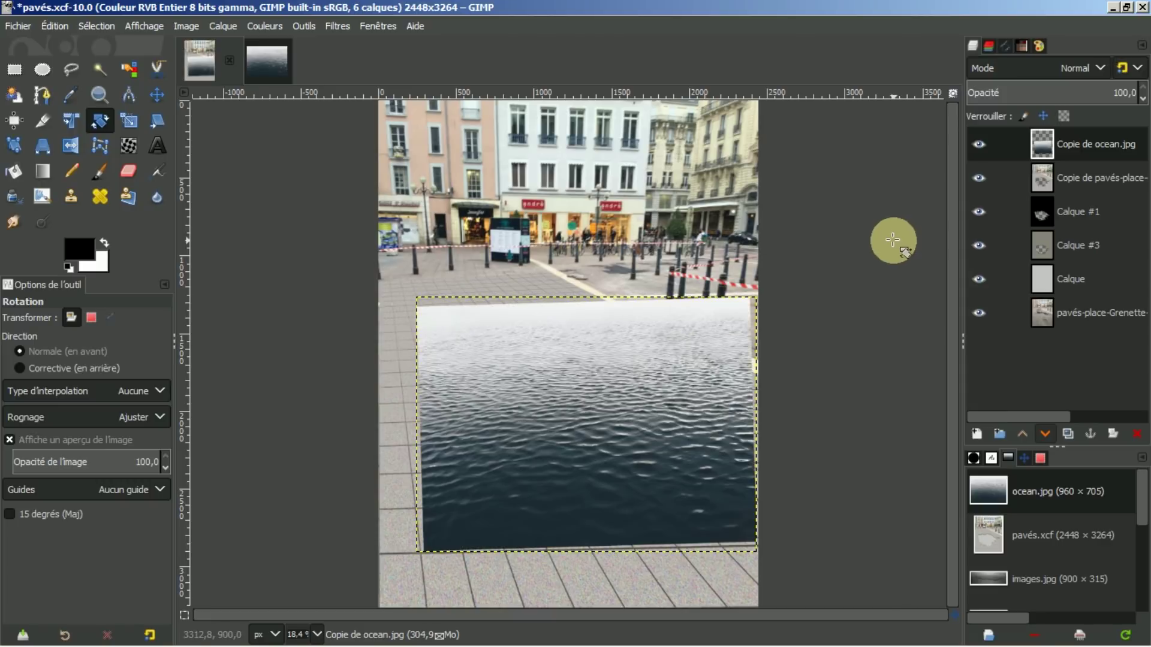
# Lower the ocean layer to just beneath Calque #3 and move it so the water fits the hole in the paving
pyautogui.click(157, 94)
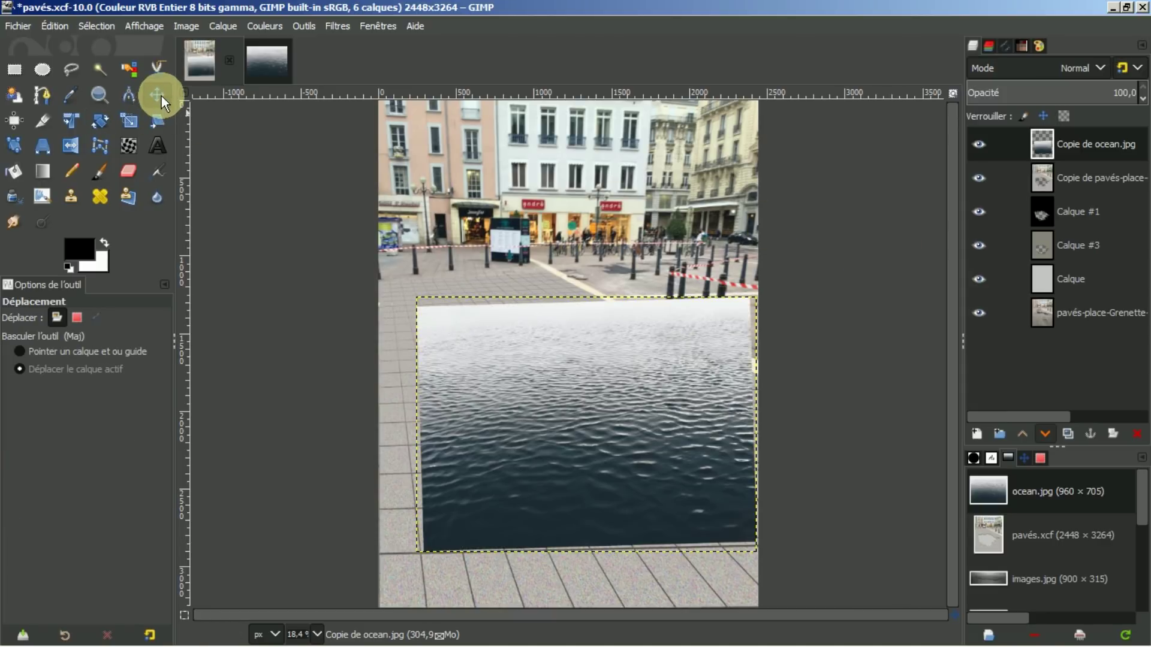
pyautogui.moveTo(544, 378); pyautogui.dragTo(523, 377)
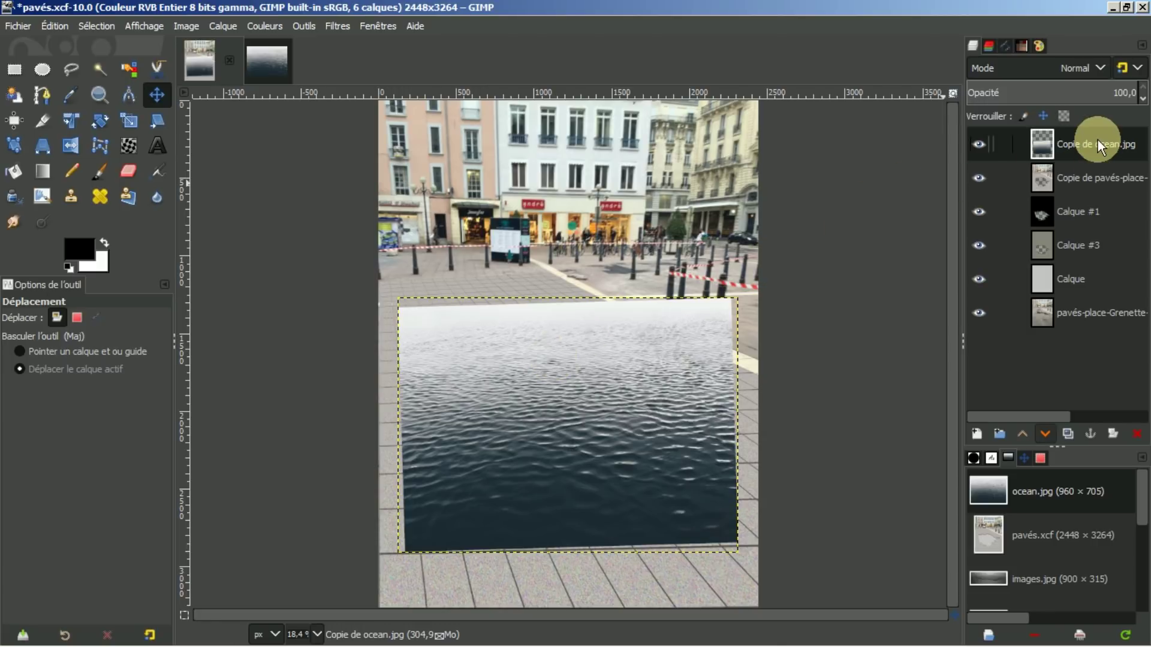
pyautogui.click(1046, 431)
pyautogui.click(1047, 431)
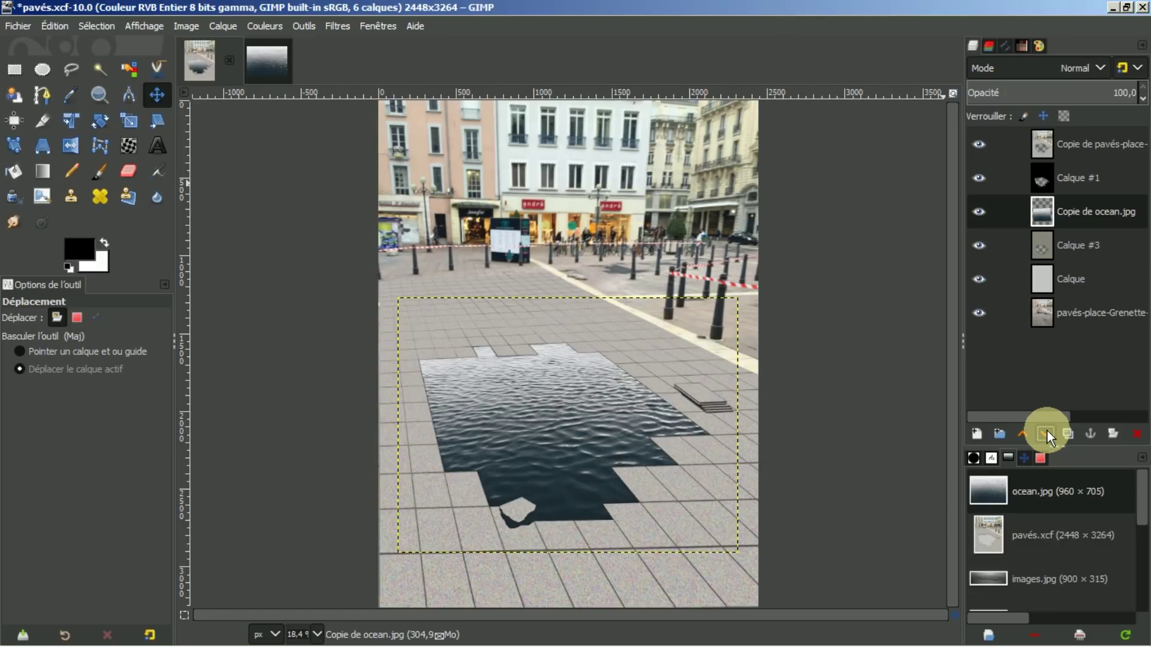
pyautogui.click(1047, 433)
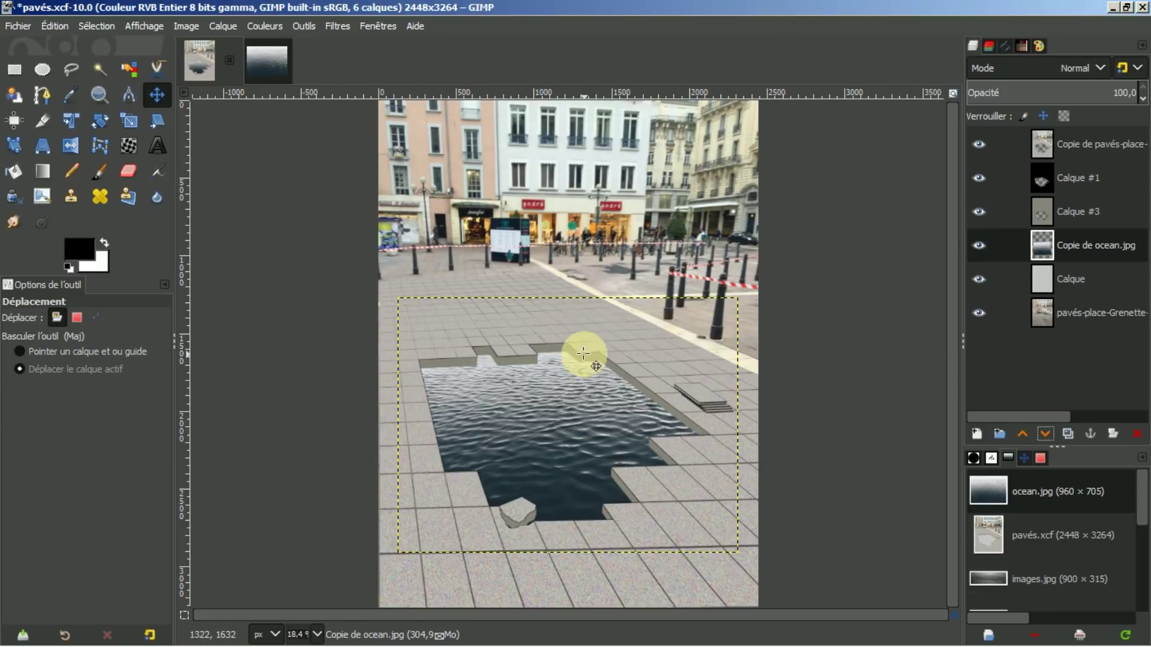
pyautogui.moveTo(553, 390); pyautogui.dragTo(546, 378)
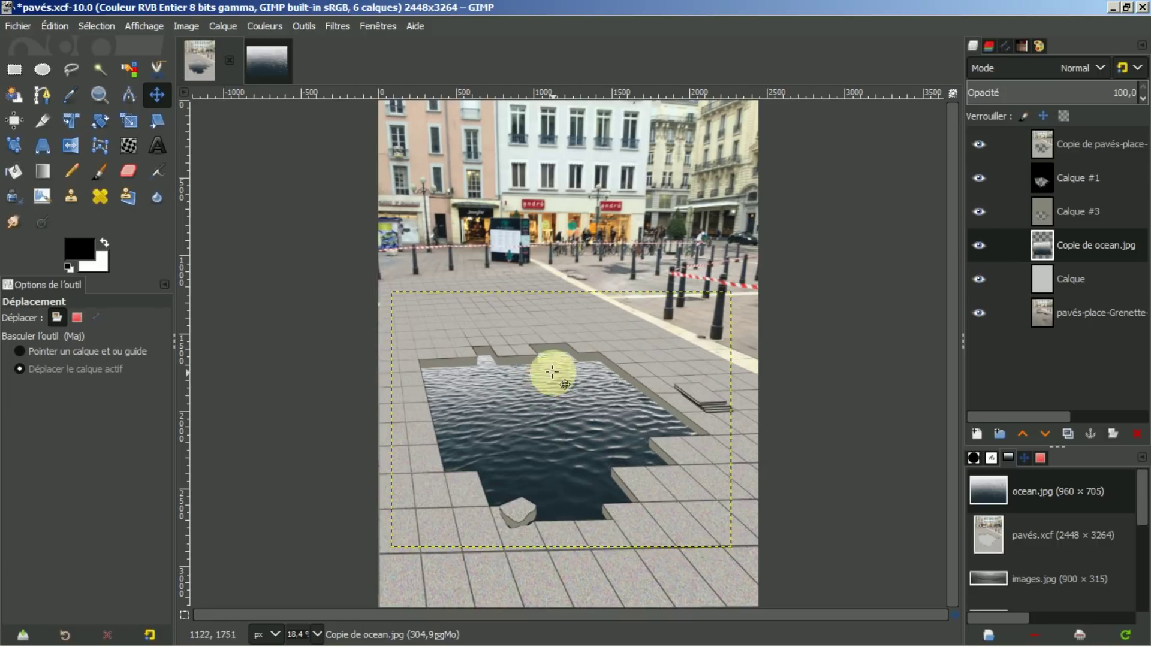
# Resize the Copie de ocean.jpg layer to the image dimensions and delete the Calque layer beneath it
pyautogui.rightClick(1102, 255)
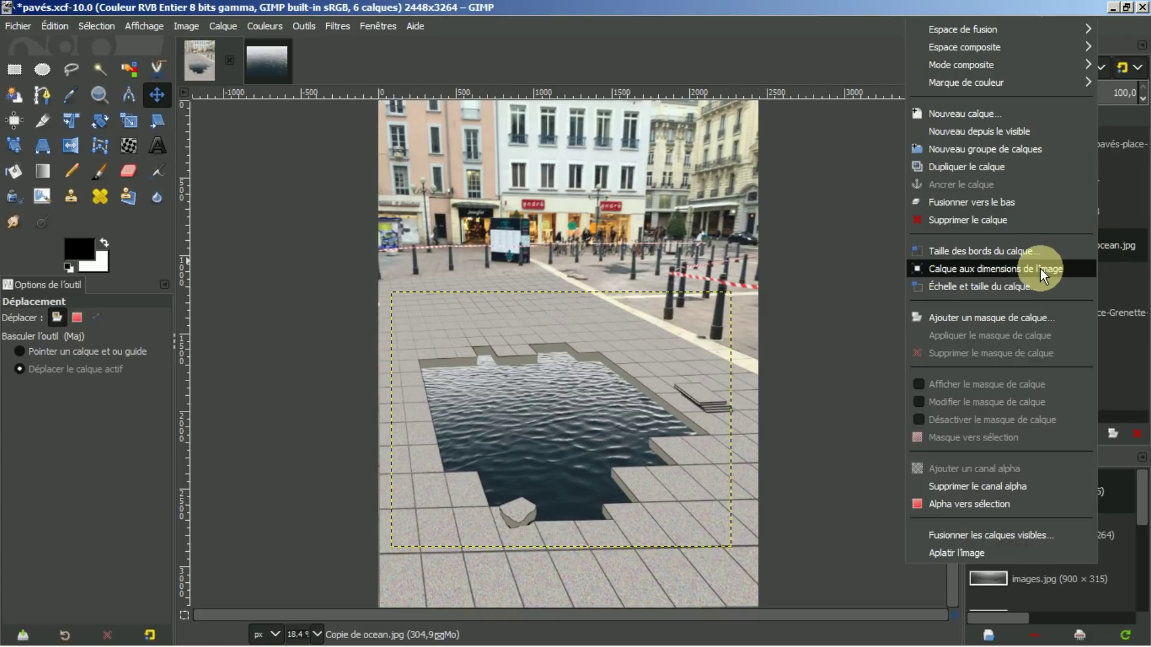
pyautogui.click(1043, 273)
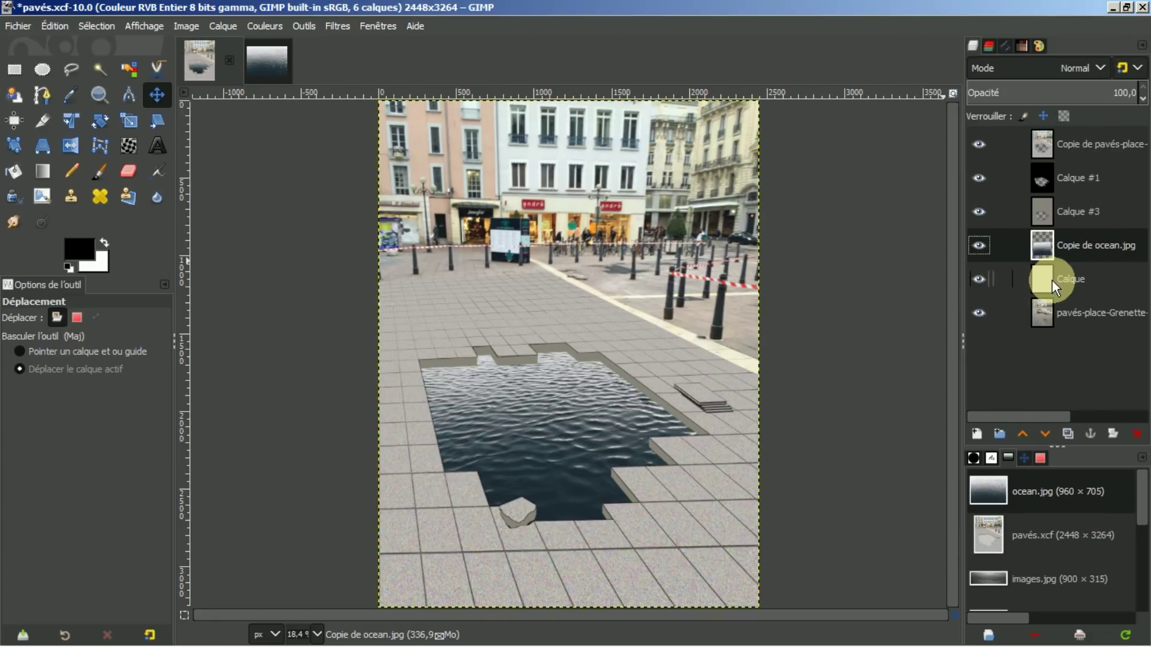
pyautogui.click(1091, 282)
pyautogui.click(1137, 434)
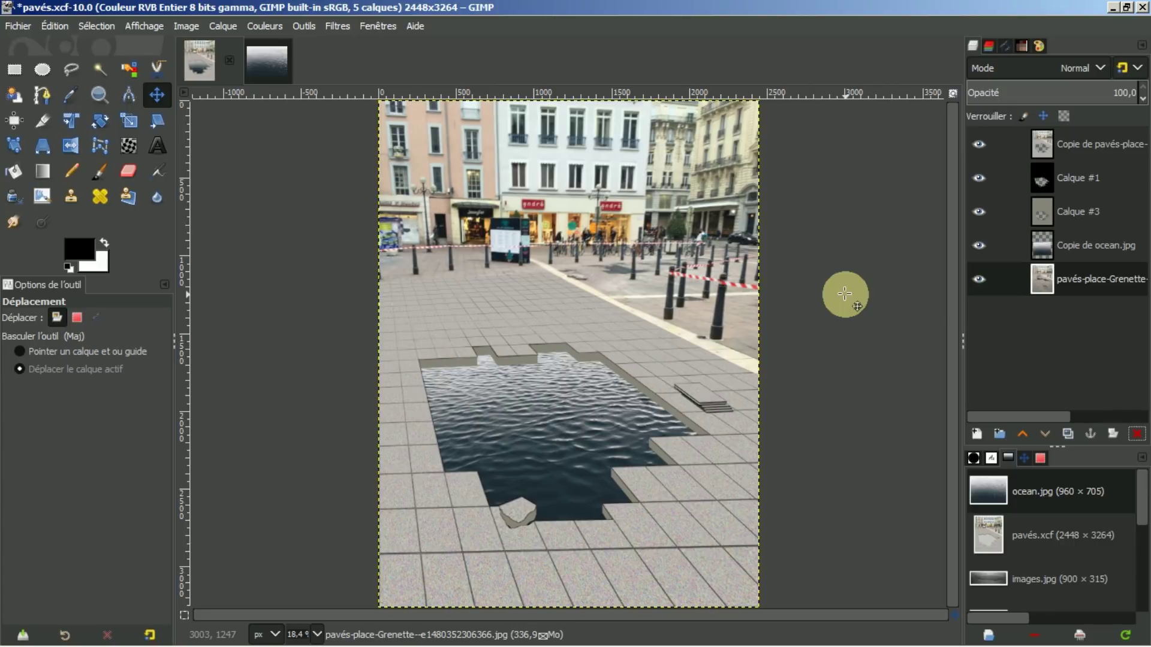
# Add a new transparent 2448 x 3264 px layer above the Copie de pavés-place-Grenette layer
pyautogui.click(1077, 142)
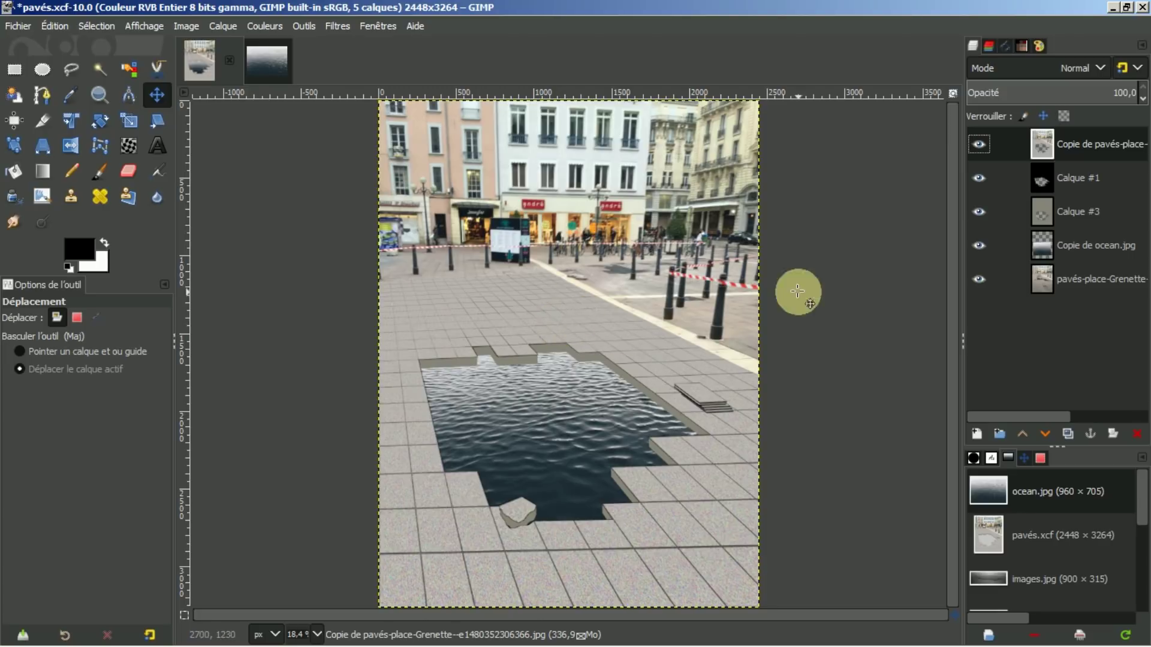
pyautogui.click(976, 432)
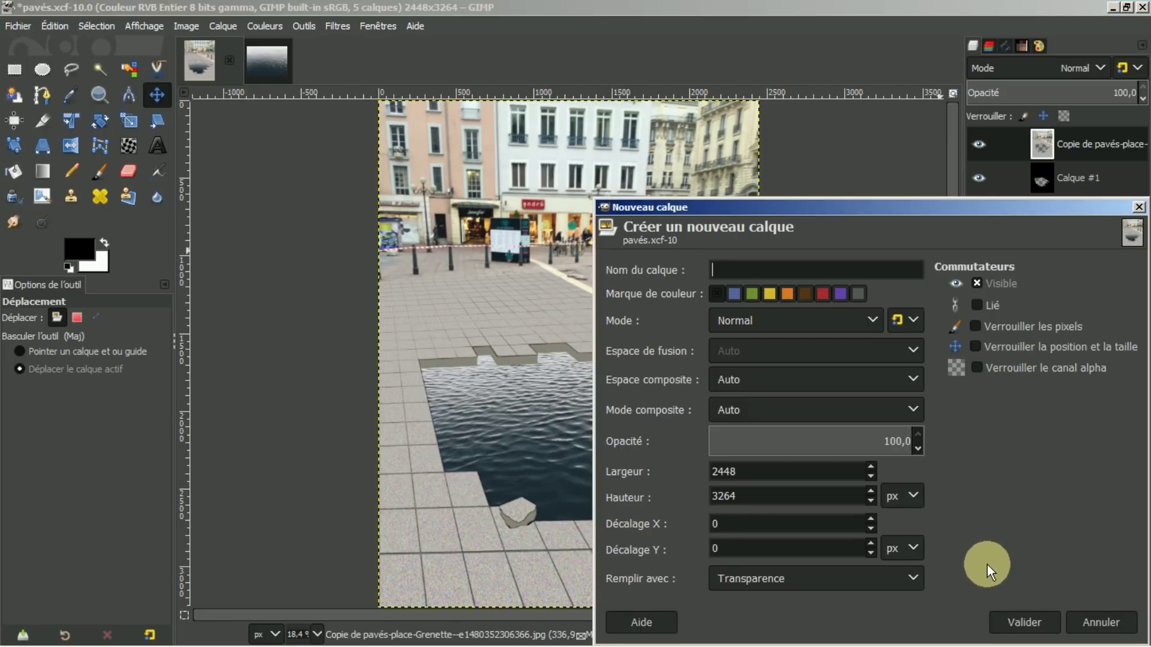
pyautogui.click(1008, 621)
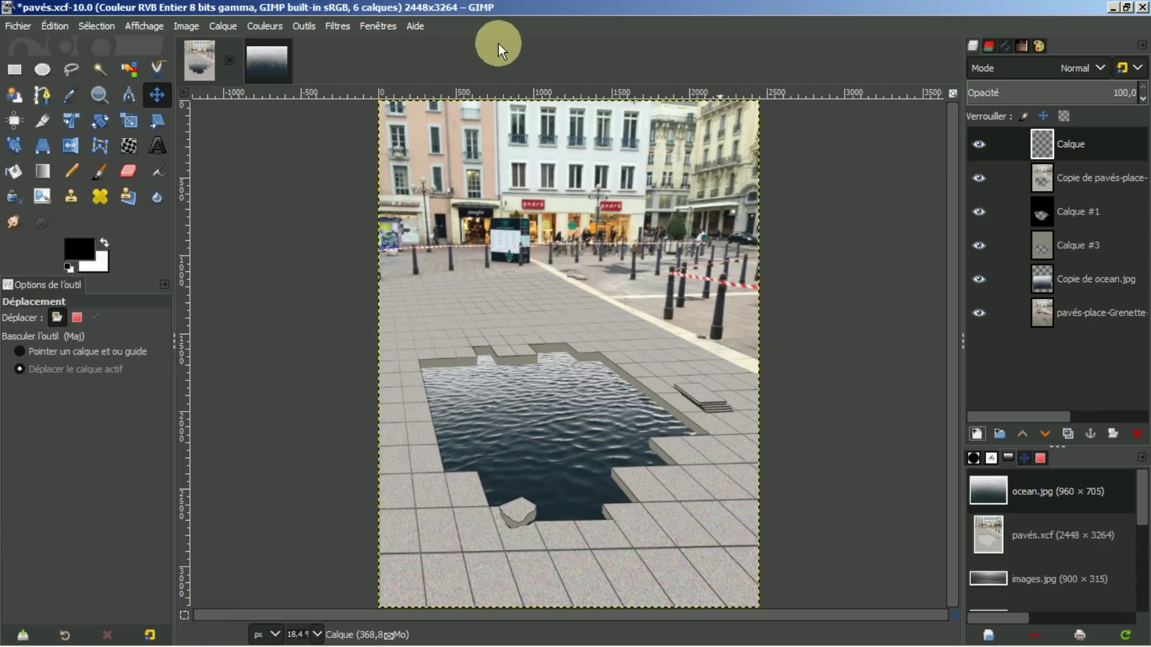
pyautogui.click(332, 23)
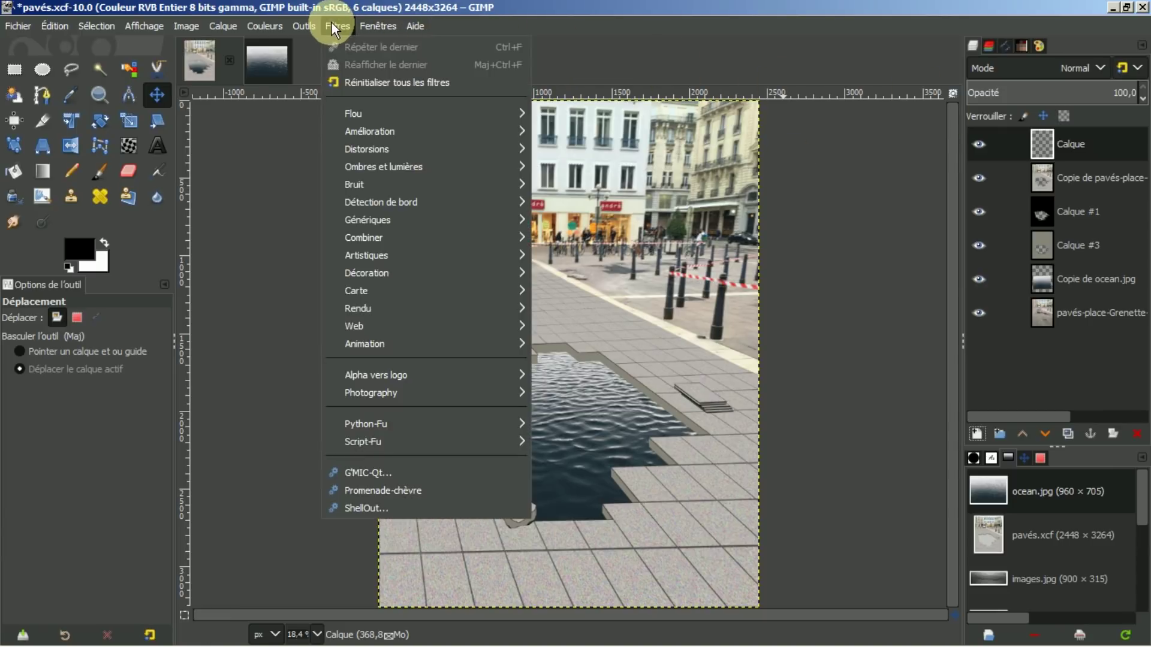
pyautogui.moveTo(373, 306)
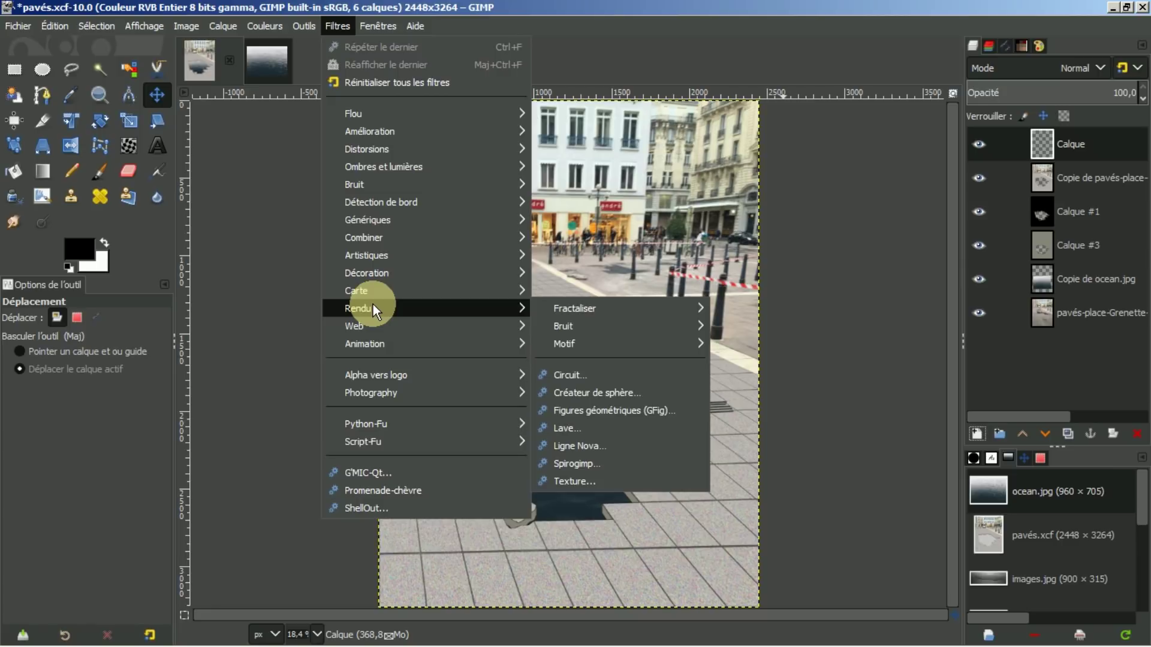
pyautogui.moveTo(545, 326)
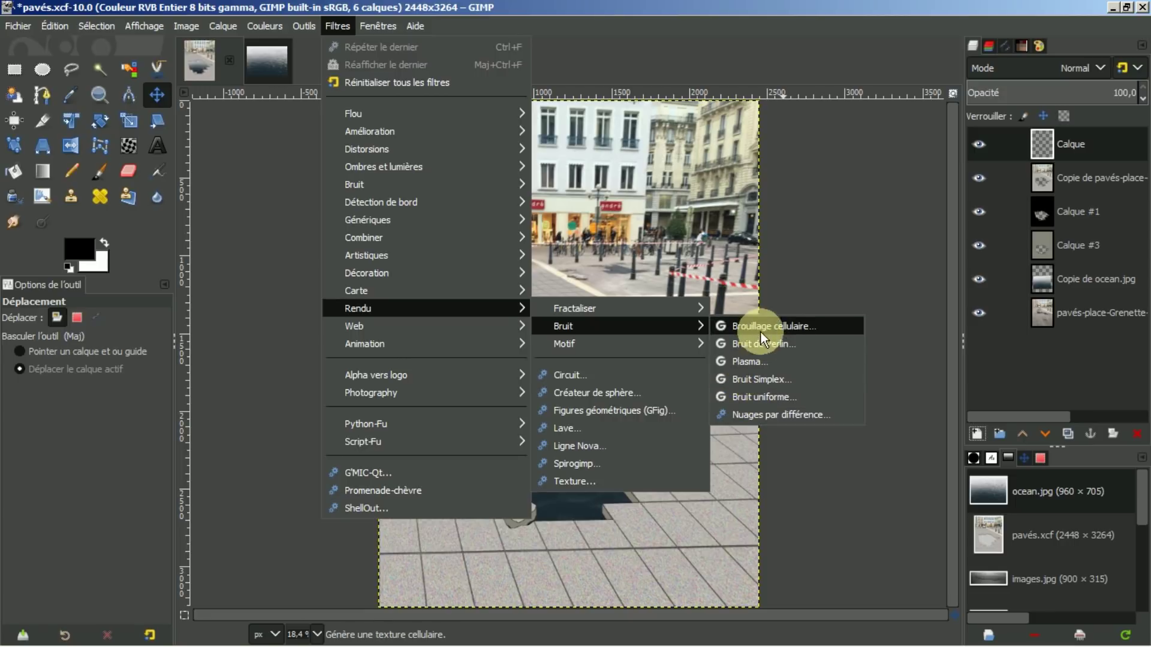
pyautogui.click(741, 397)
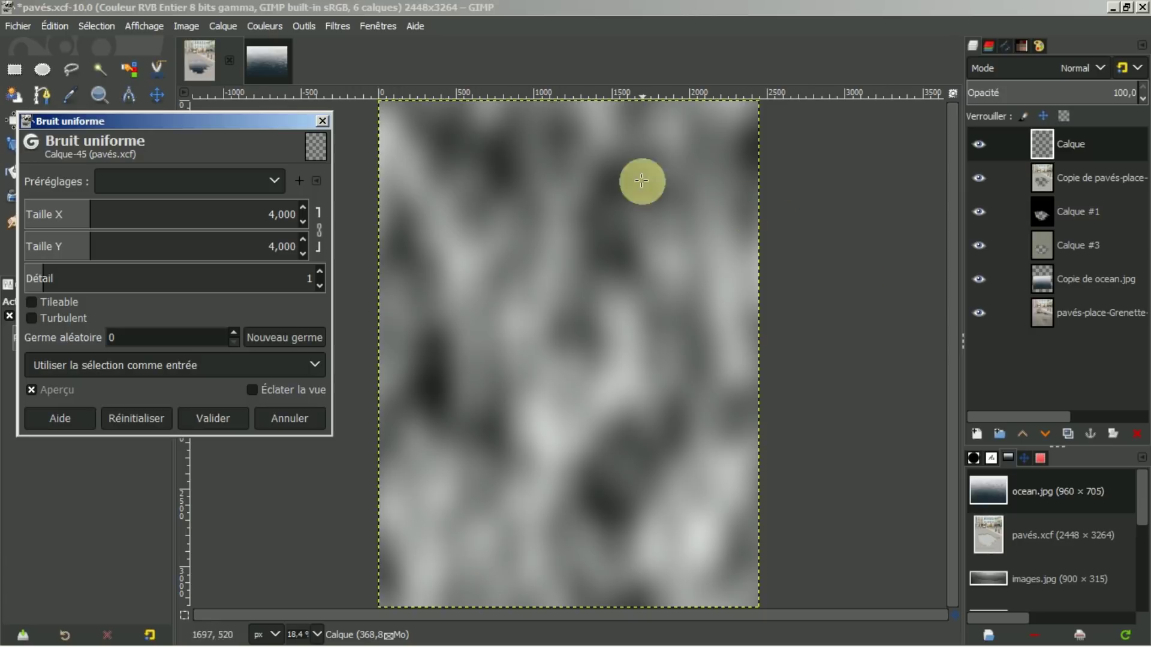
pyautogui.click(322, 231)
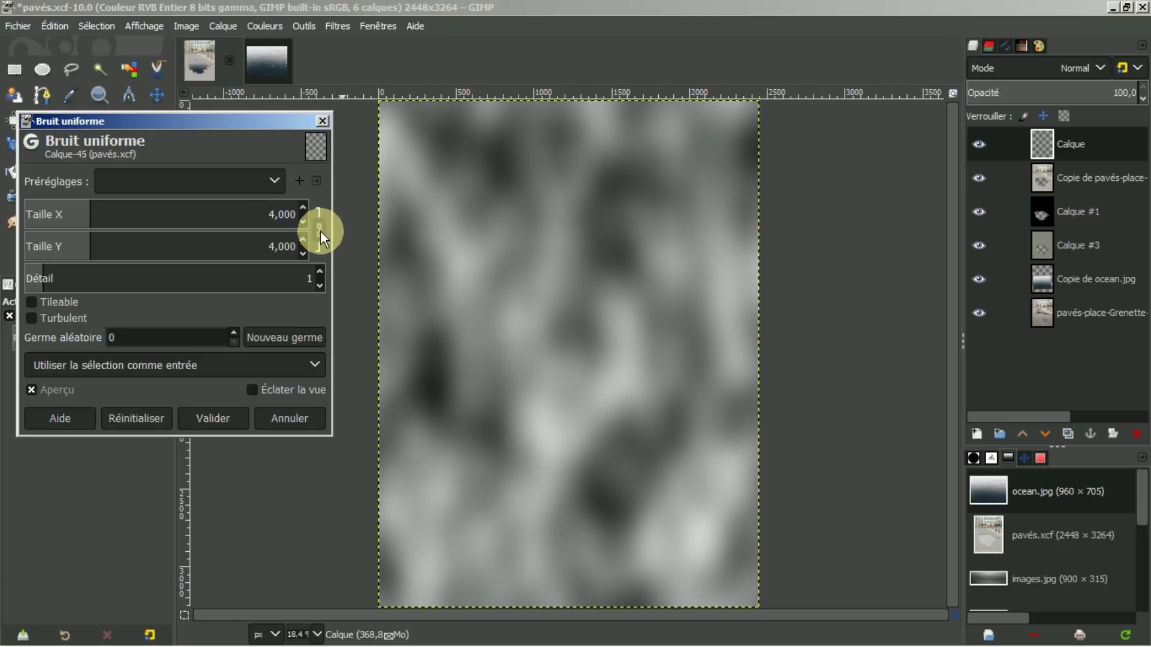
pyautogui.doubleClick(290, 245)
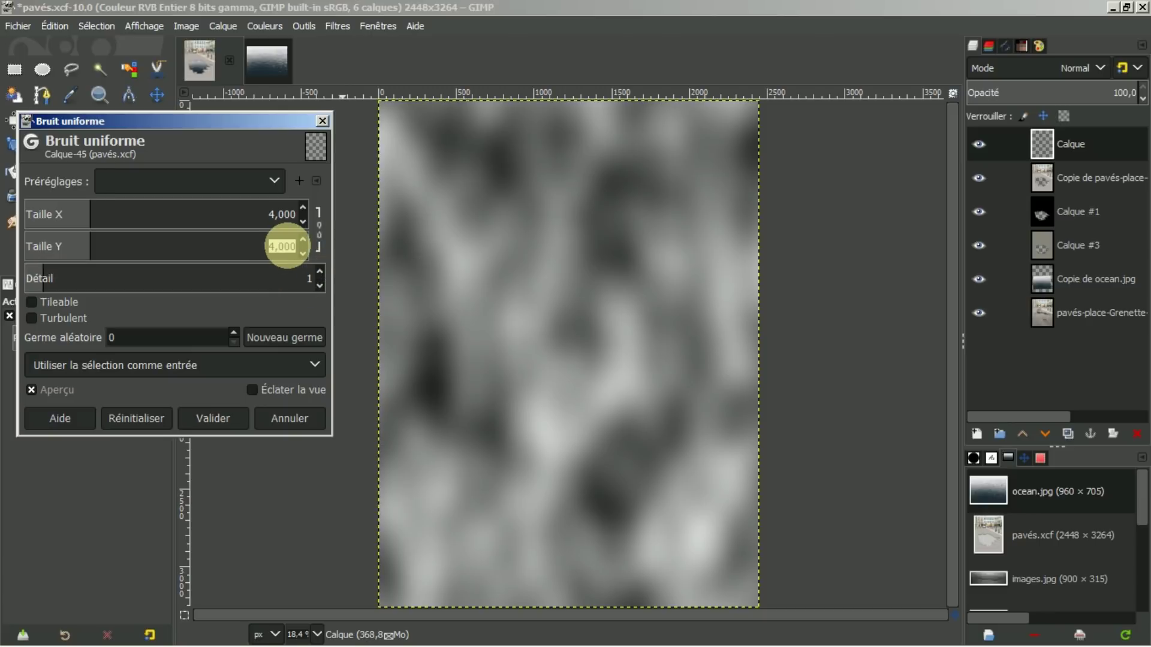
pyautogui.write('15')
pyautogui.press('Return')
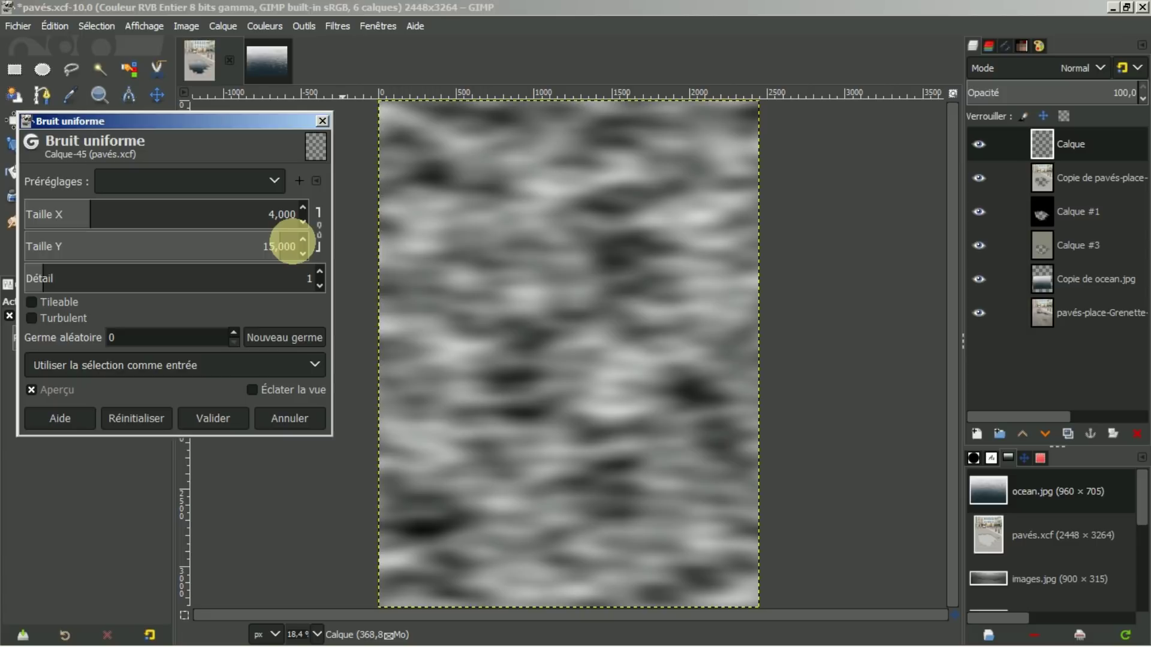
pyautogui.click(29, 318)
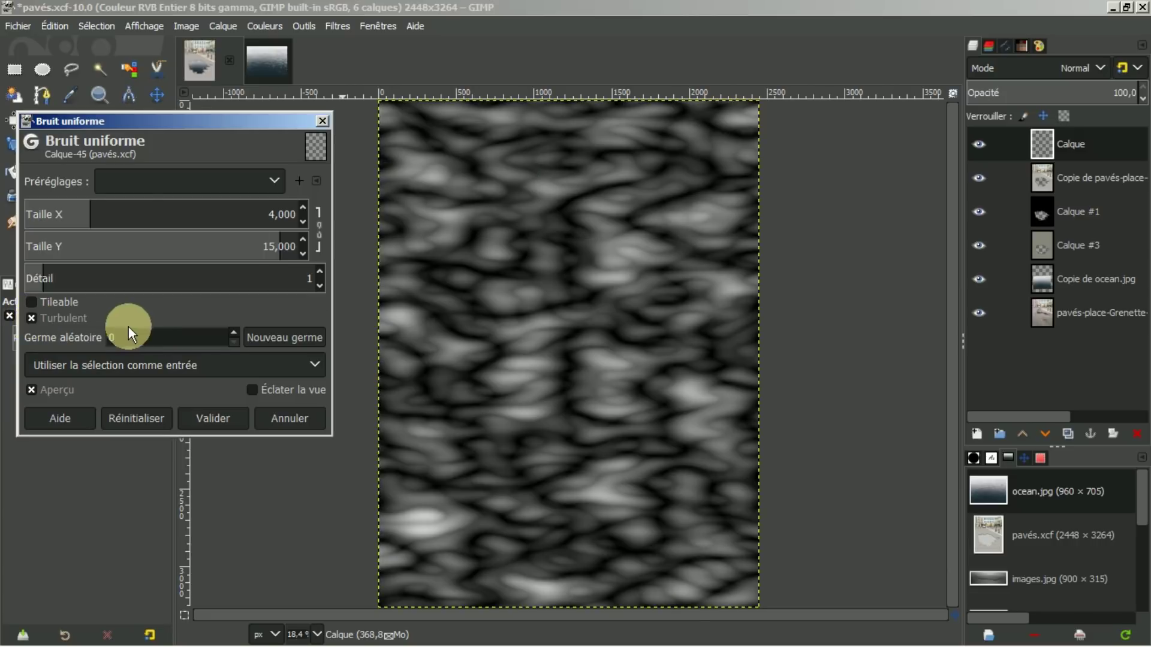
pyautogui.click(287, 419)
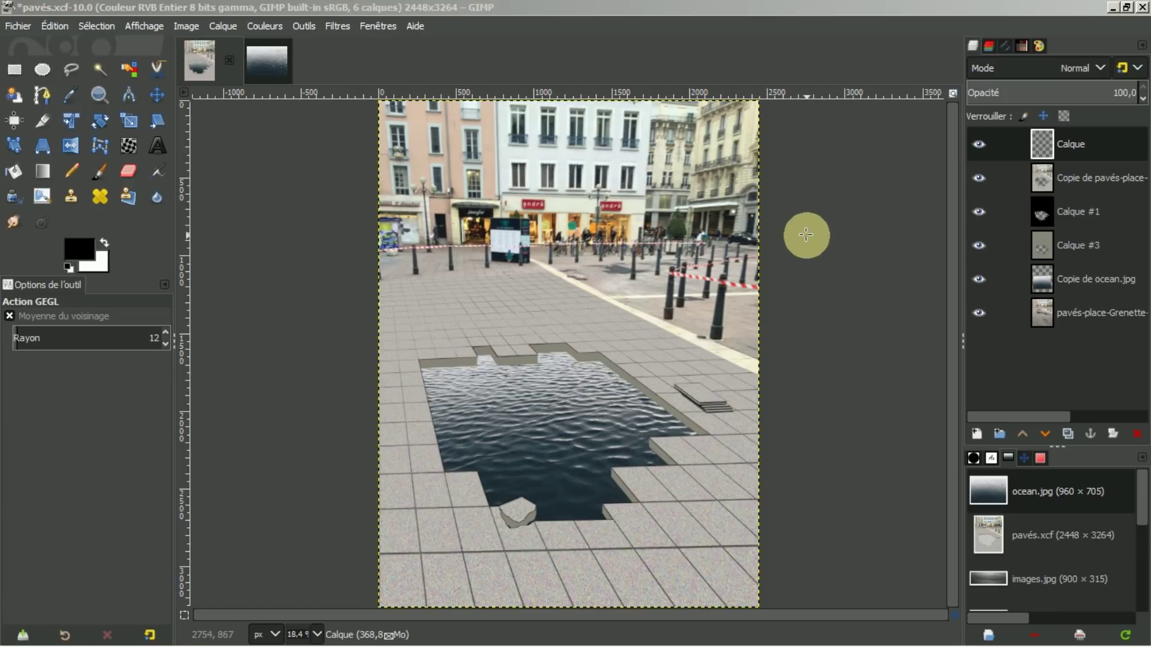
# Examine the hole's inner edges up close, comparing them with Calque #3 hidden and shown
pyautogui.click(1023, 459)
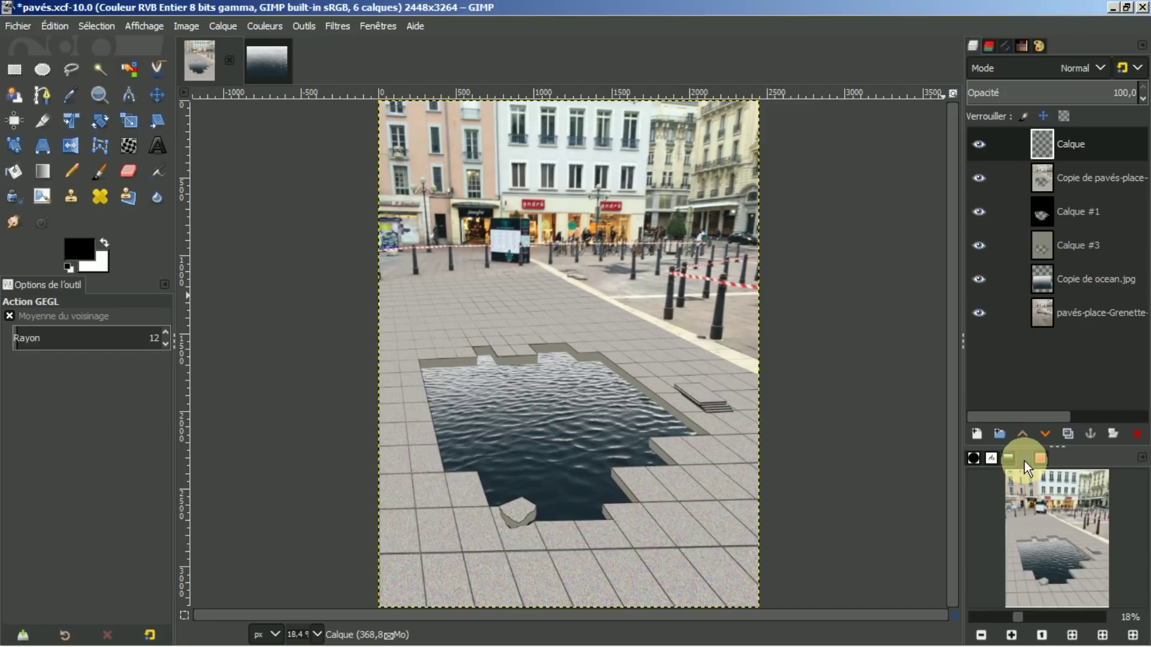
pyautogui.click(1011, 635)
pyautogui.click(1011, 635)
pyautogui.click(1012, 636)
pyautogui.click(1011, 635)
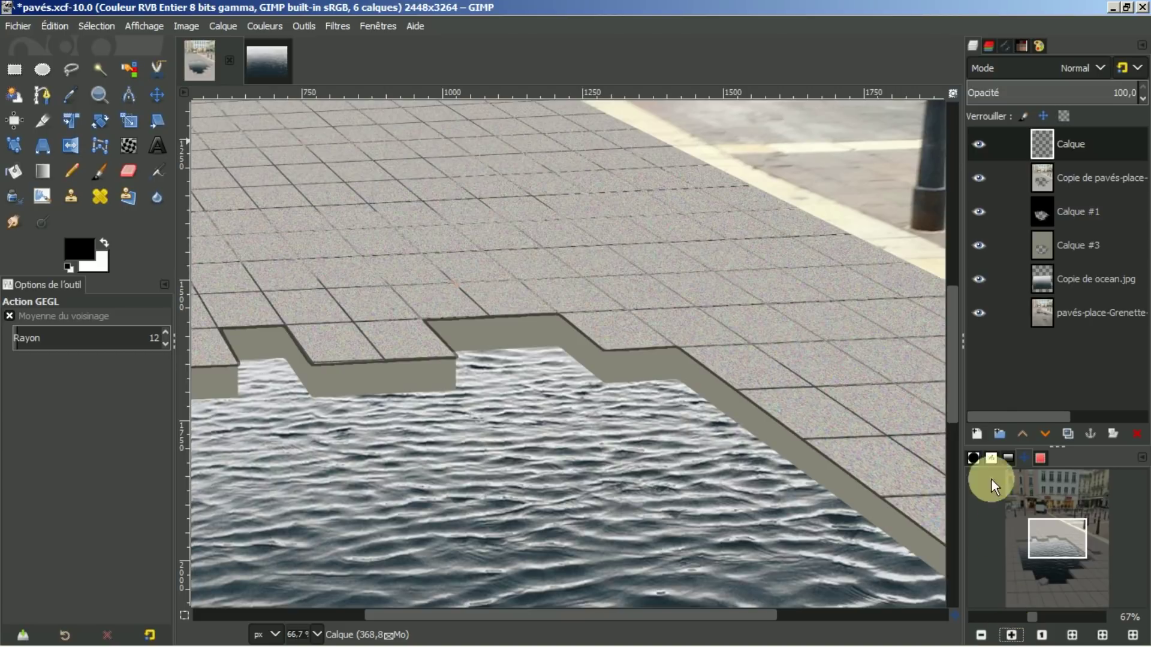
pyautogui.scroll(-5, 947, 333)
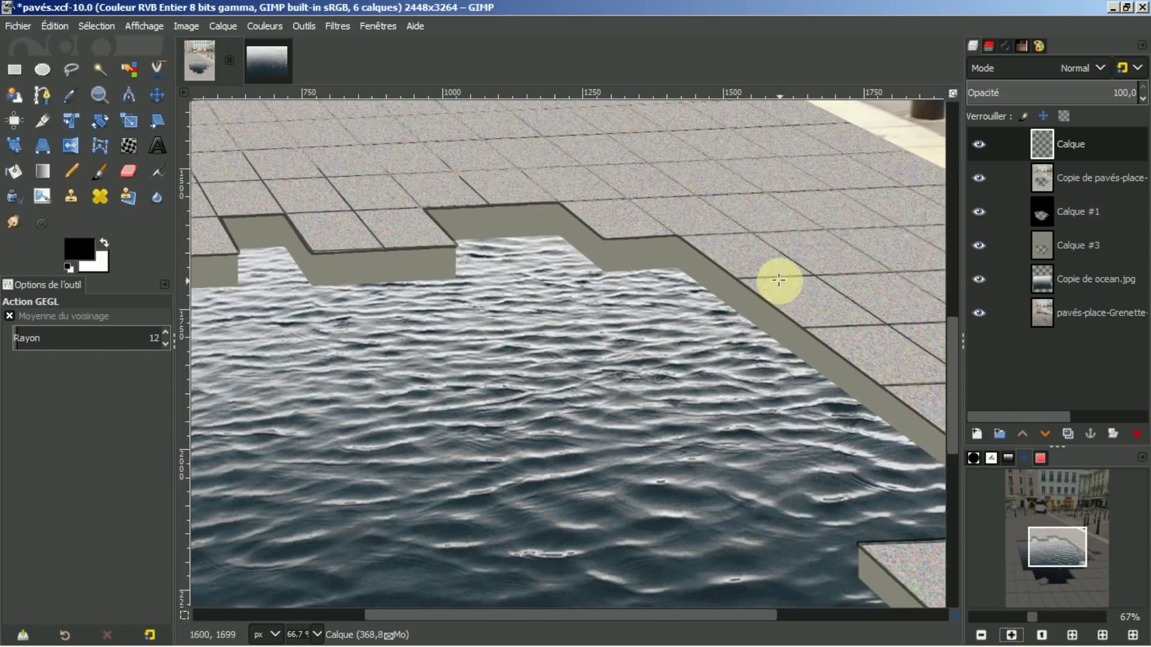
pyautogui.click(979, 245)
pyautogui.click(978, 245)
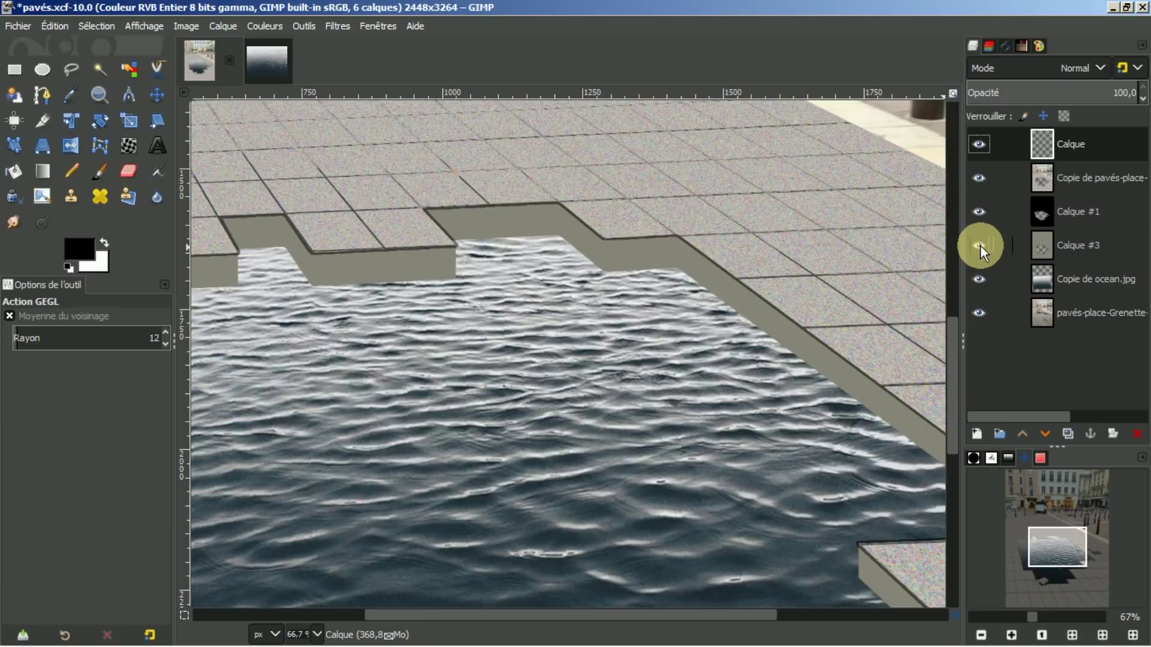
pyautogui.click(979, 245)
pyautogui.click(979, 245)
pyautogui.click(979, 245)
pyautogui.click(978, 245)
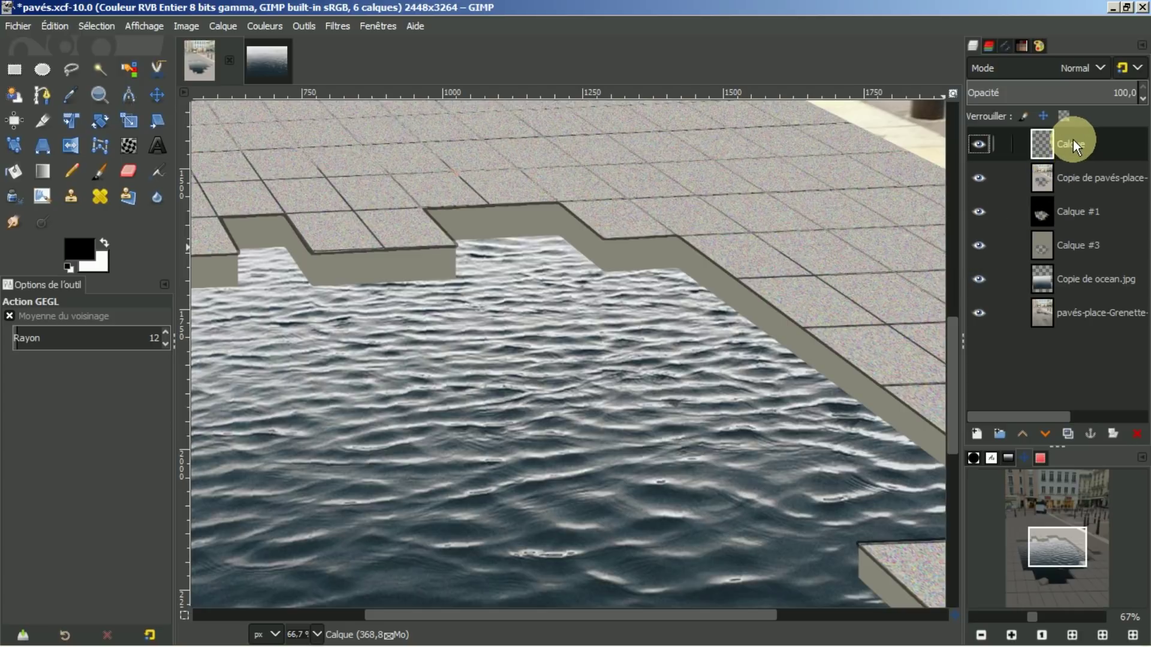
# Lower the empty Calque layer to just above Calque #3 and create a selection from the alpha of Calque #3
pyautogui.click(1043, 432)
pyautogui.click(1043, 433)
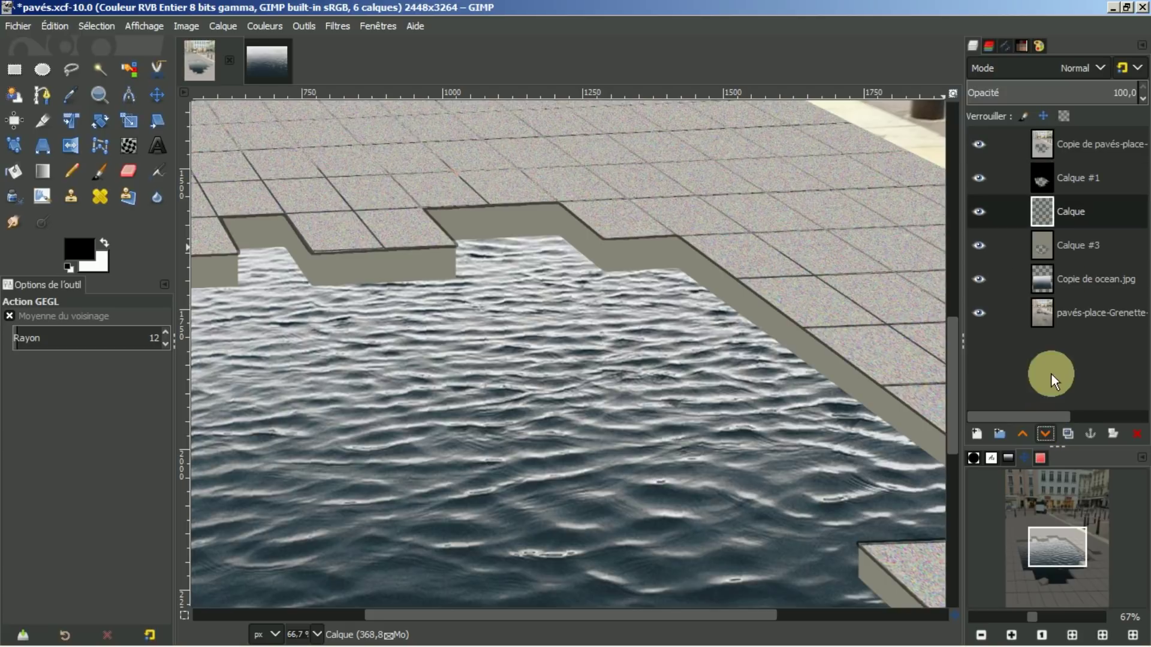
pyautogui.click(1074, 246)
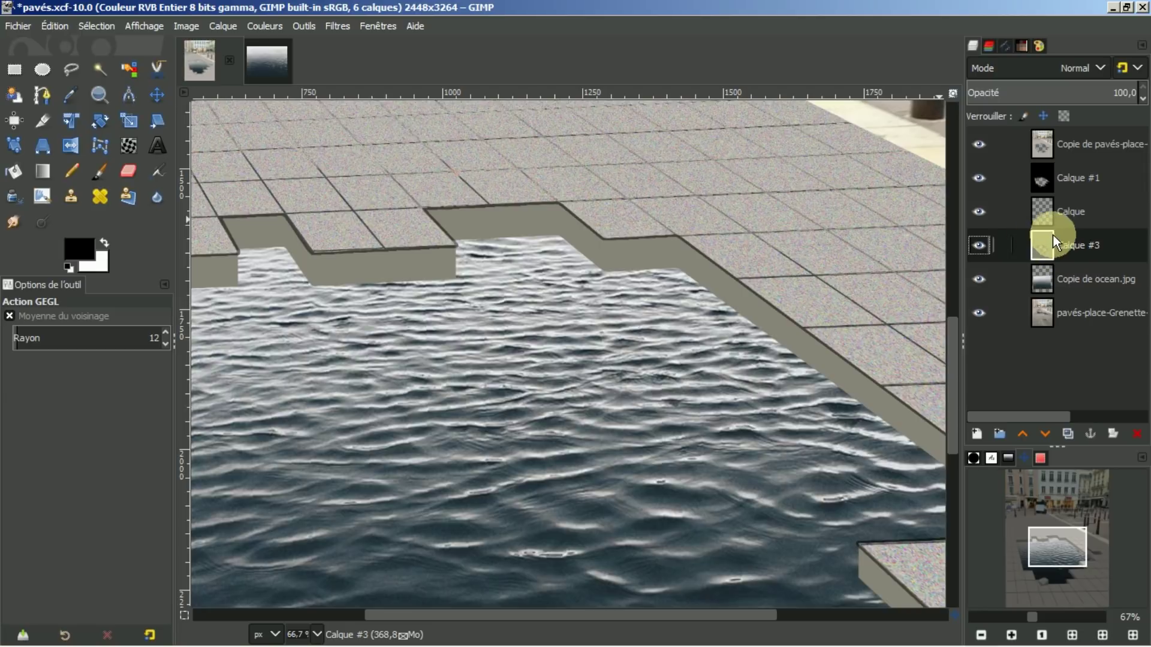
pyautogui.rightClick(1084, 249)
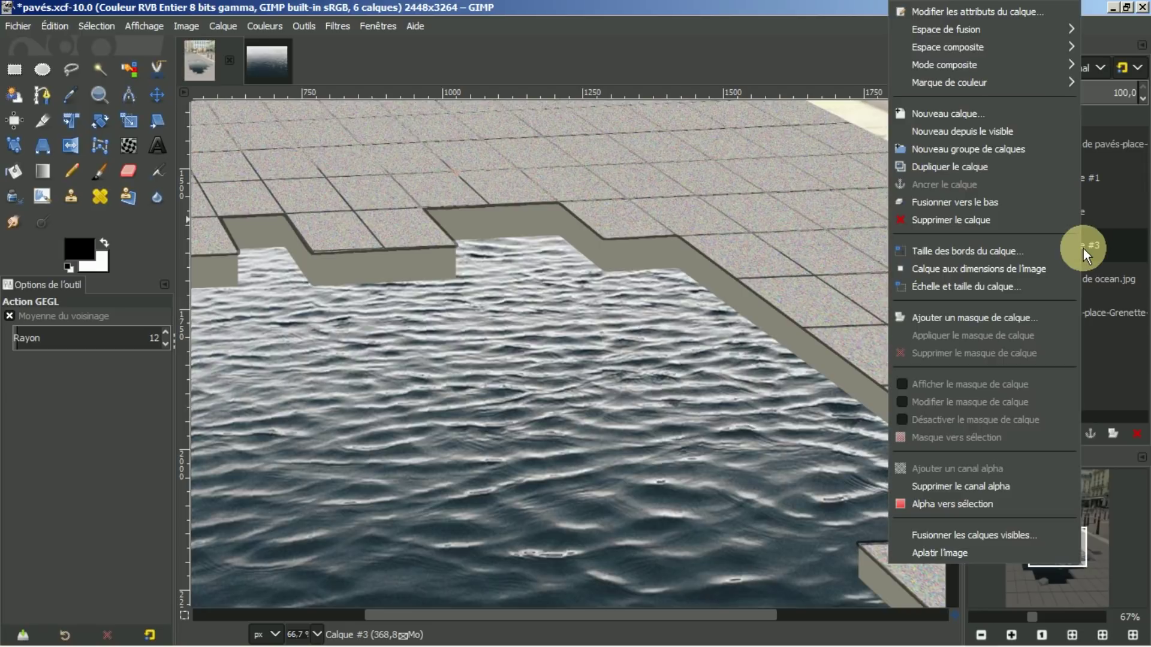
pyautogui.click(940, 502)
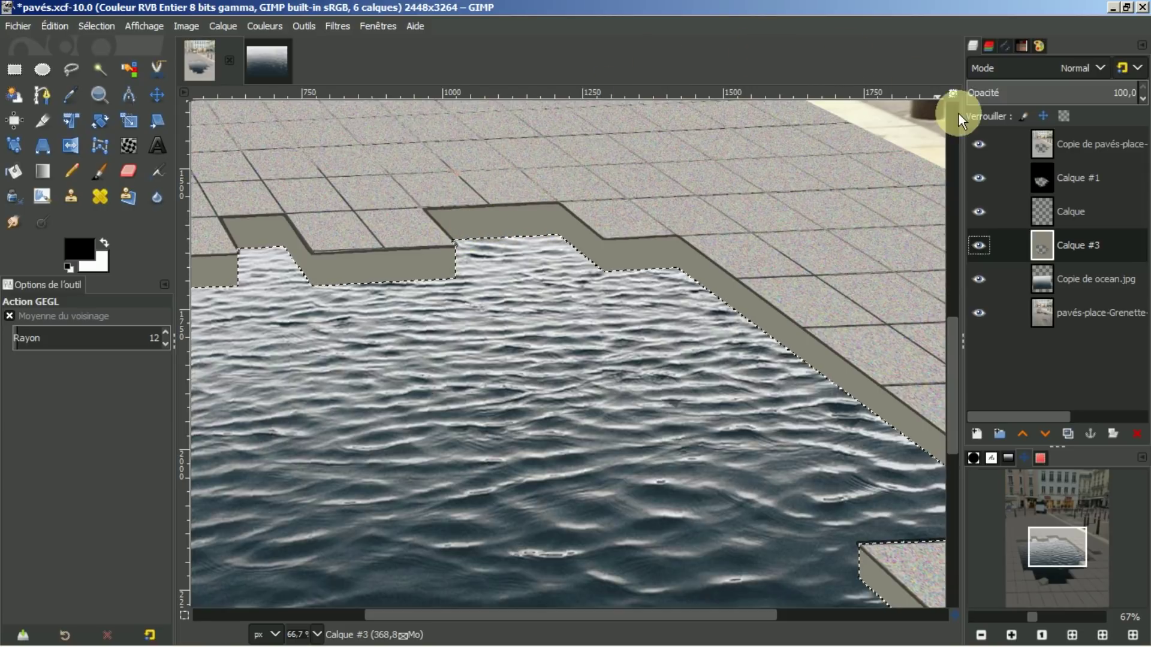
# Render Bruit uniforme on the Calque layer within the selection, with Taille X and Y at 4 and Turbulent enabled
pyautogui.click(1074, 212)
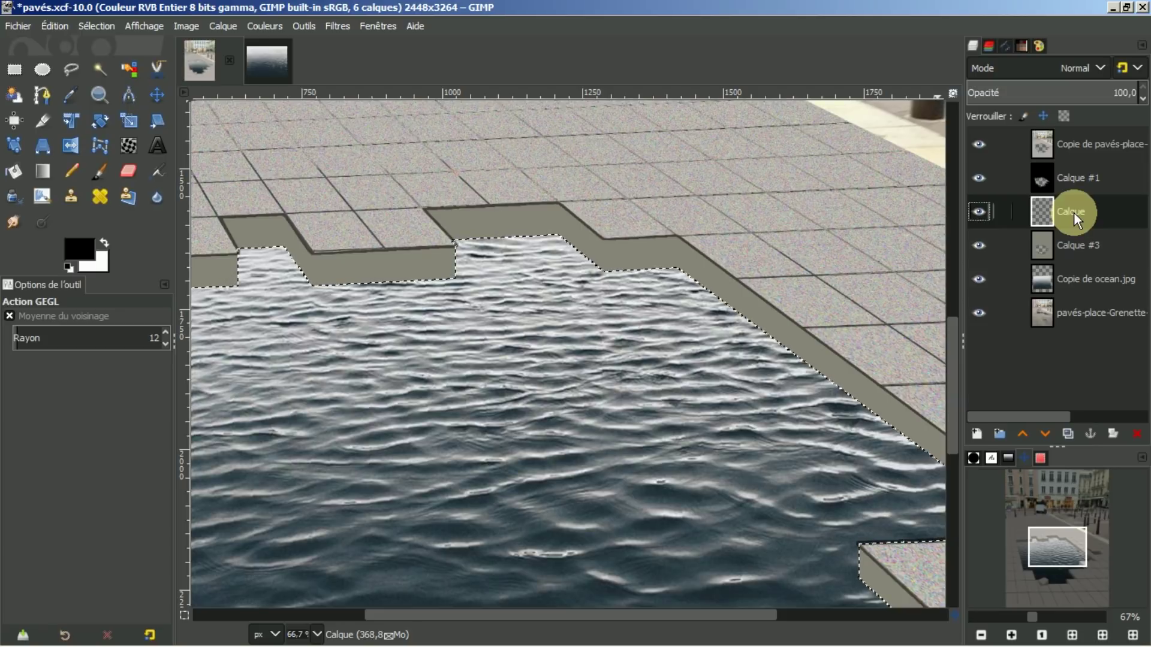
pyautogui.click(330, 25)
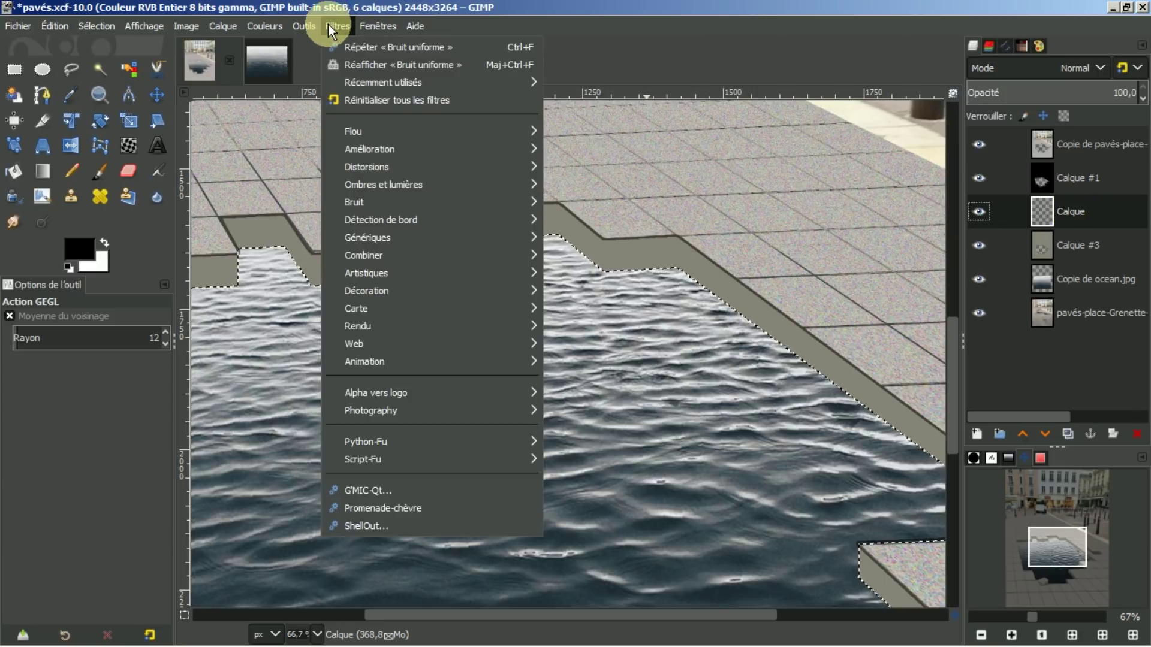
pyautogui.click(360, 65)
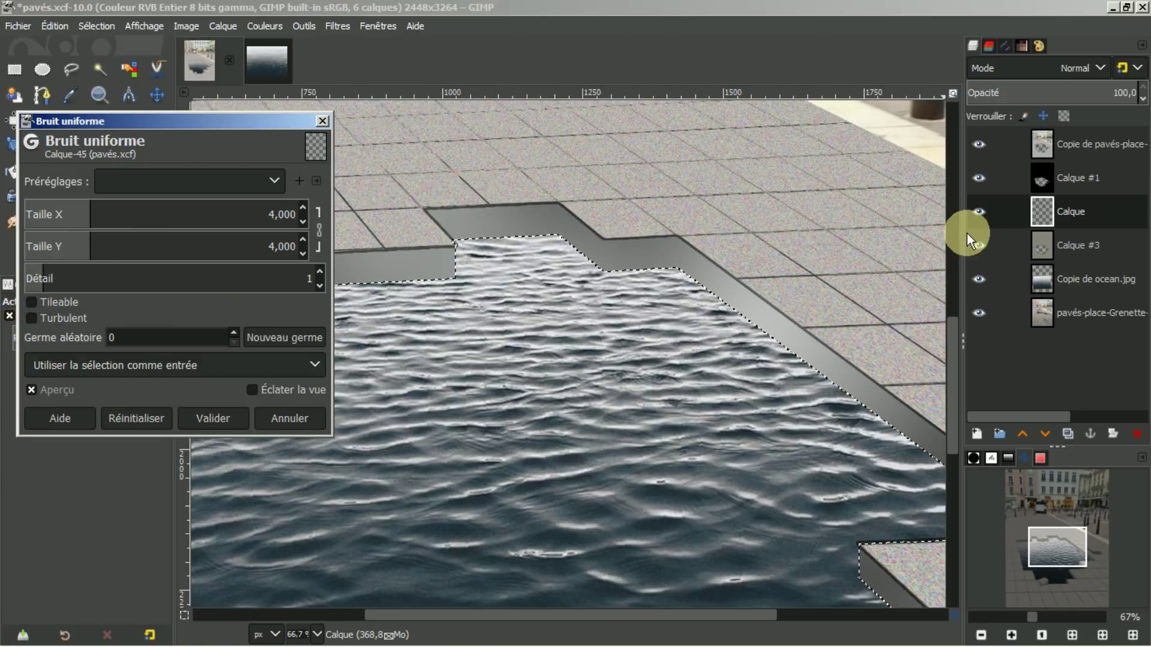
pyautogui.keyDown('shift'); pyautogui.click(978, 211); pyautogui.keyUp('shift')
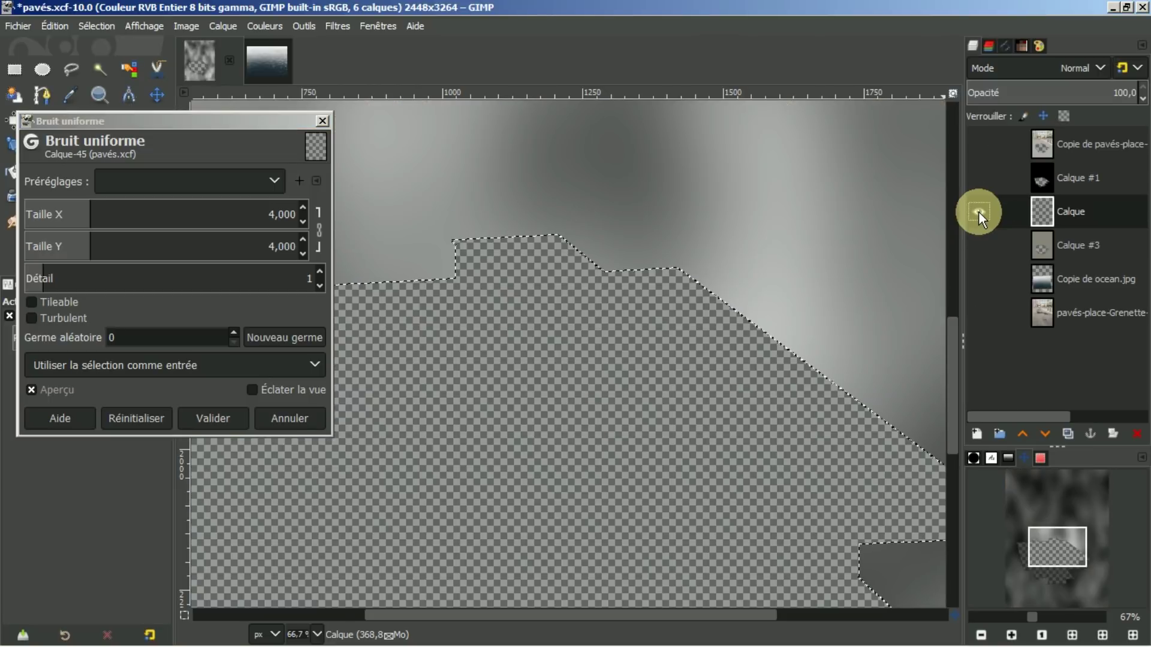
pyautogui.keyDown('shift'); pyautogui.click(979, 211); pyautogui.keyUp('shift')
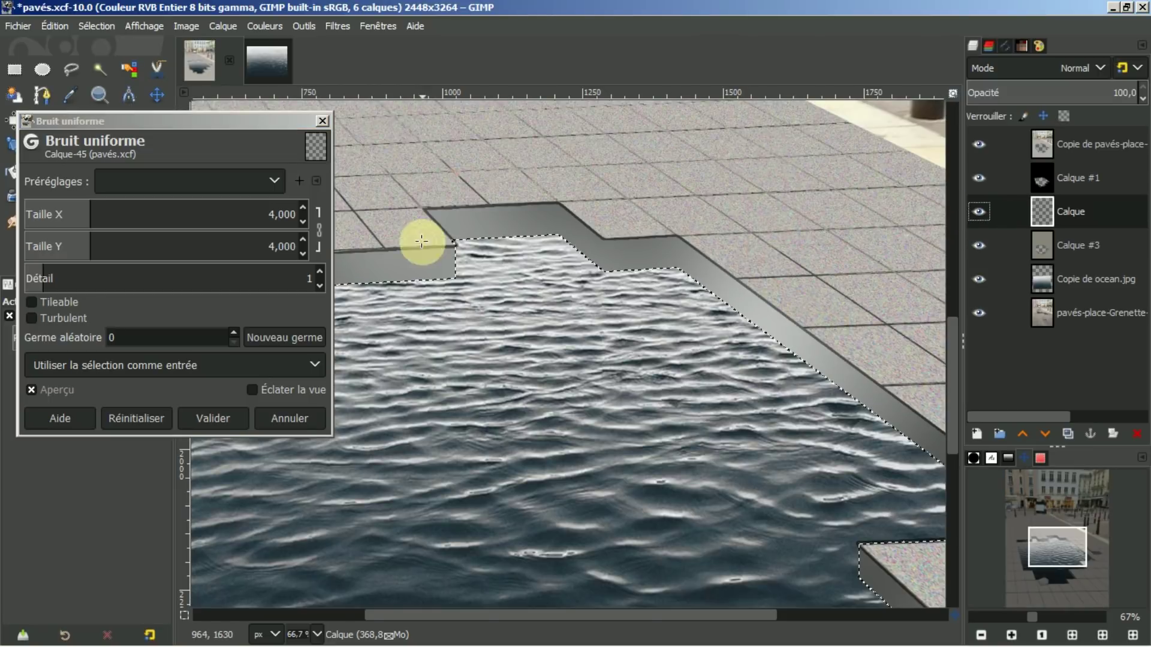
pyautogui.click(33, 318)
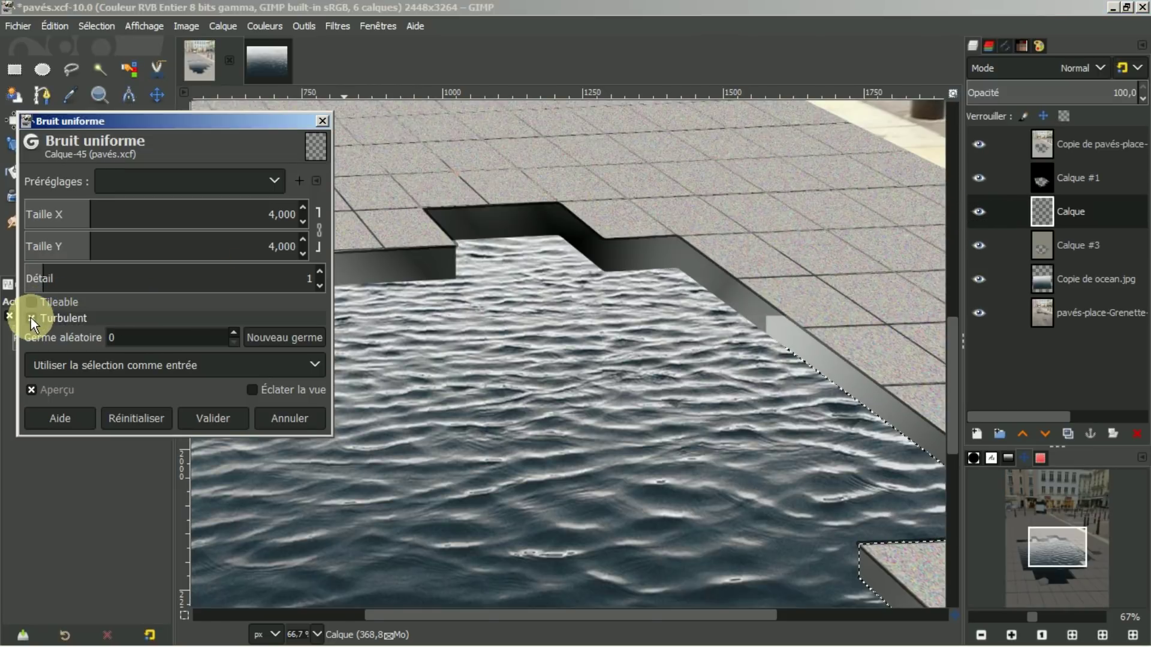
pyautogui.click(215, 420)
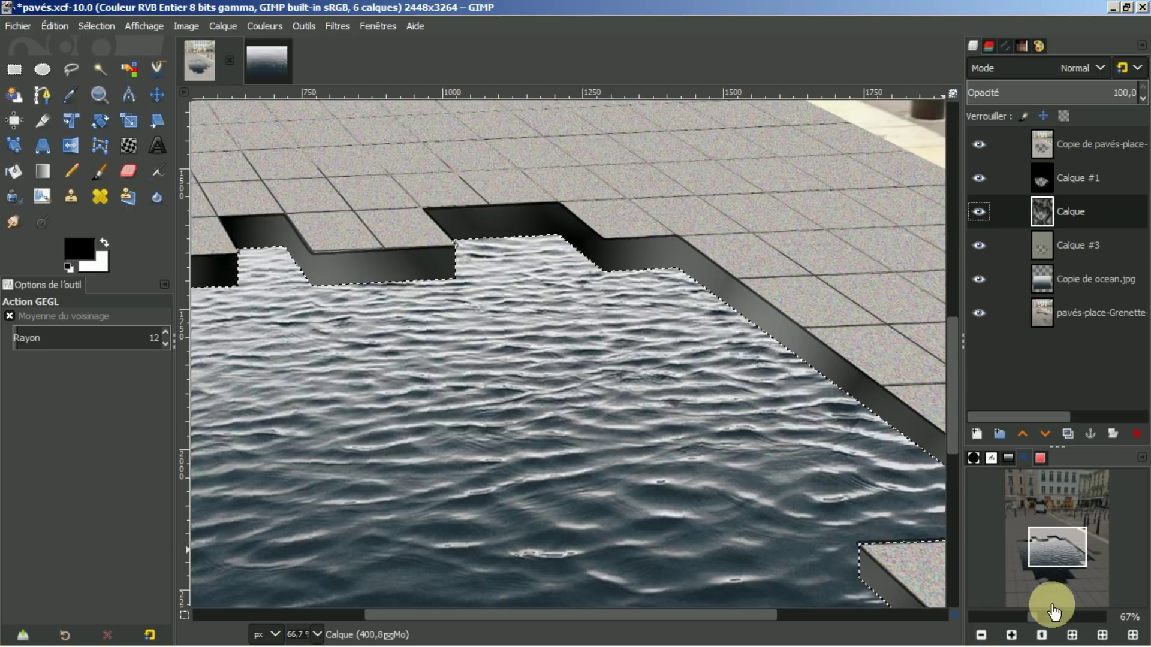
# Deselect everything and check the shaded edges of the hole across the whole image
pyautogui.click(1074, 637)
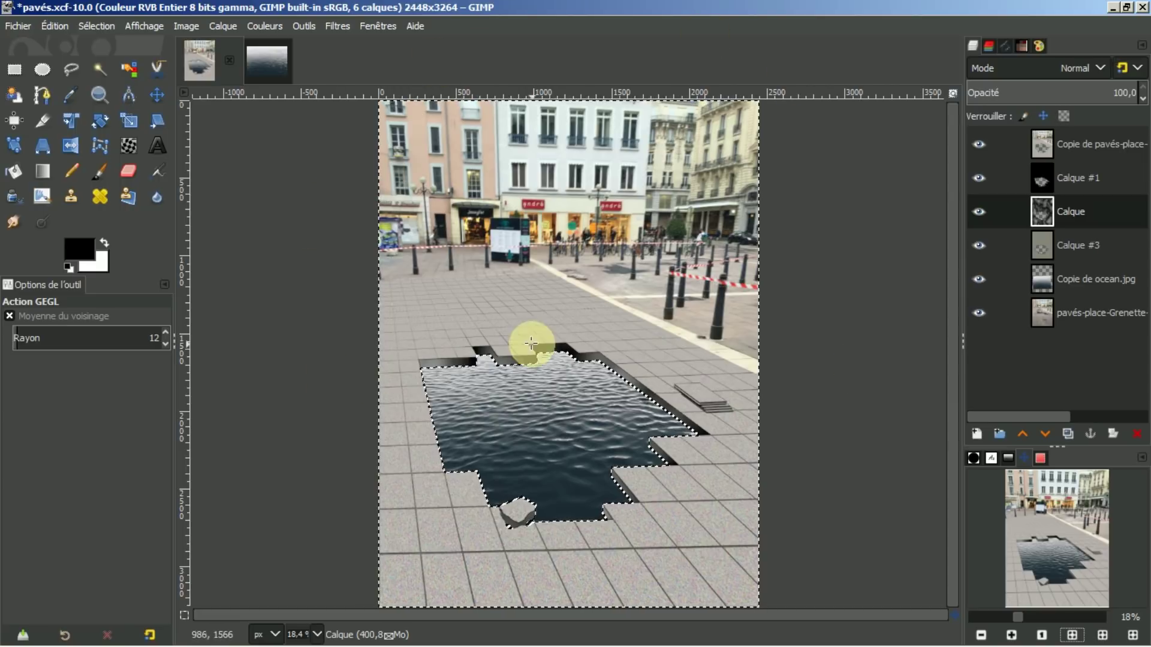
pyautogui.click(111, 25)
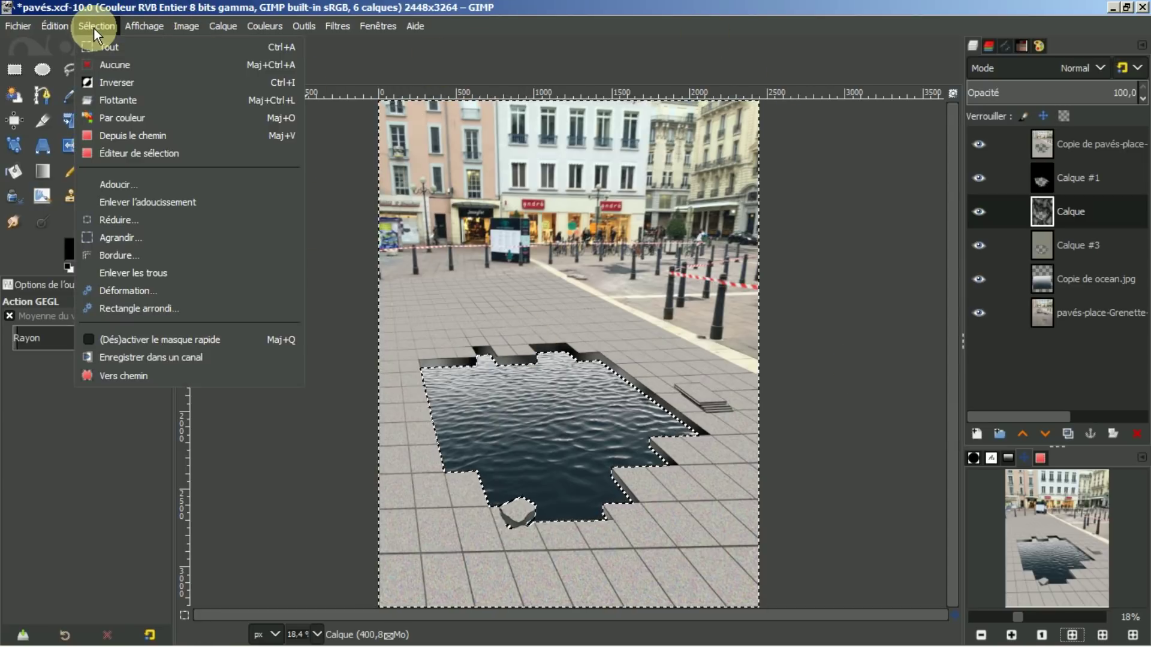
pyautogui.click(106, 62)
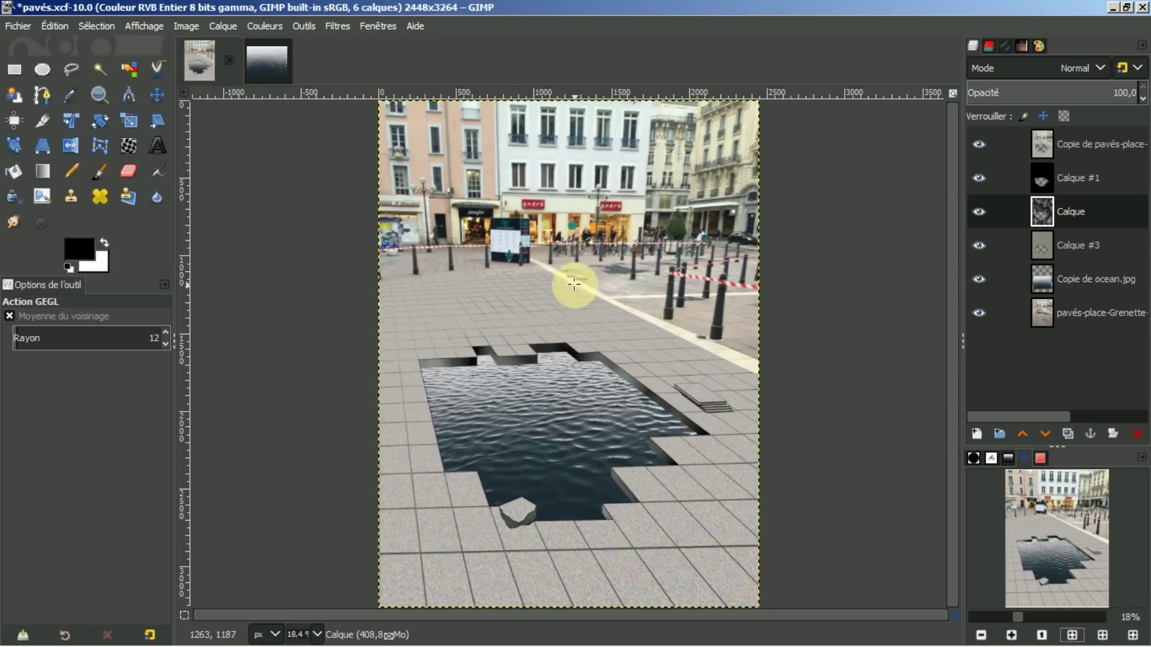
pyautogui.click(1012, 636)
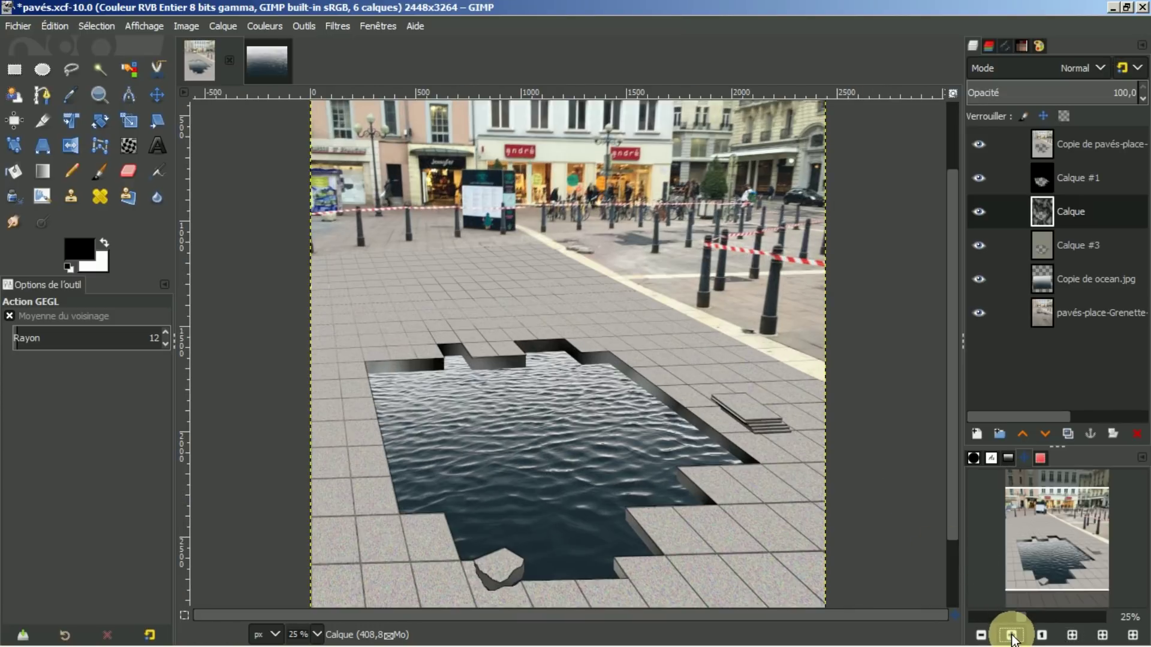
# Examine the hole's shaded back edges up close, comparing them with the Calque noise layer hidden and shown
pyautogui.click(1012, 636)
pyautogui.click(1012, 635)
pyautogui.click(1012, 635)
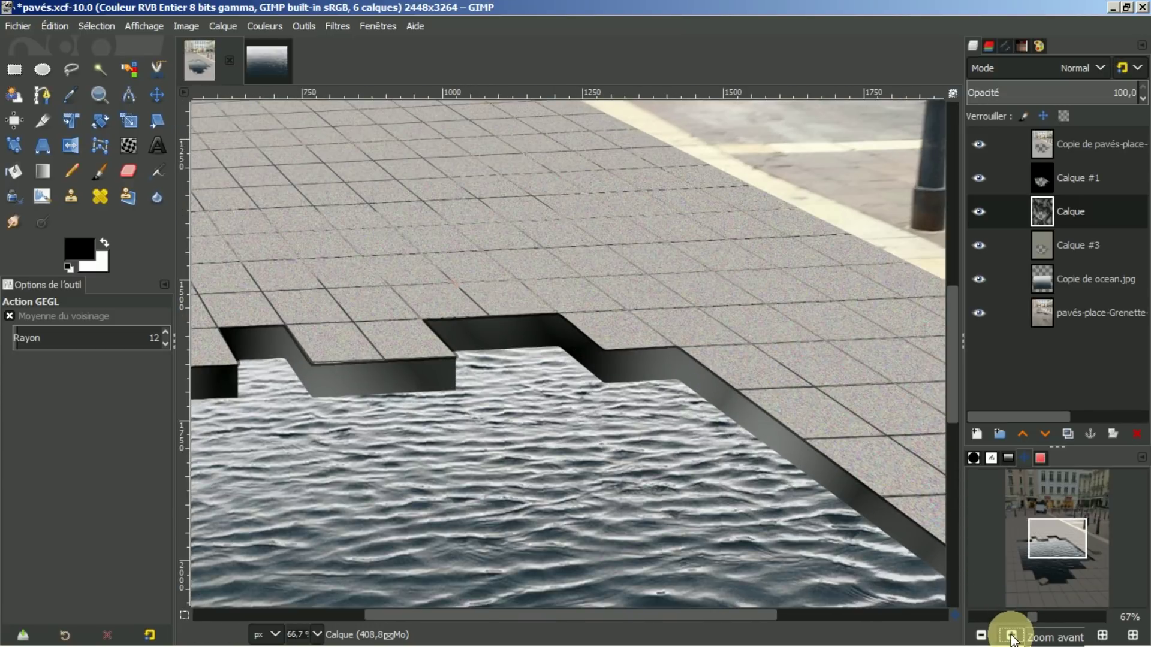
pyautogui.click(1011, 636)
pyautogui.moveTo(950, 364); pyautogui.dragTo(951, 377)
pyautogui.moveTo(589, 613); pyautogui.dragTo(498, 609)
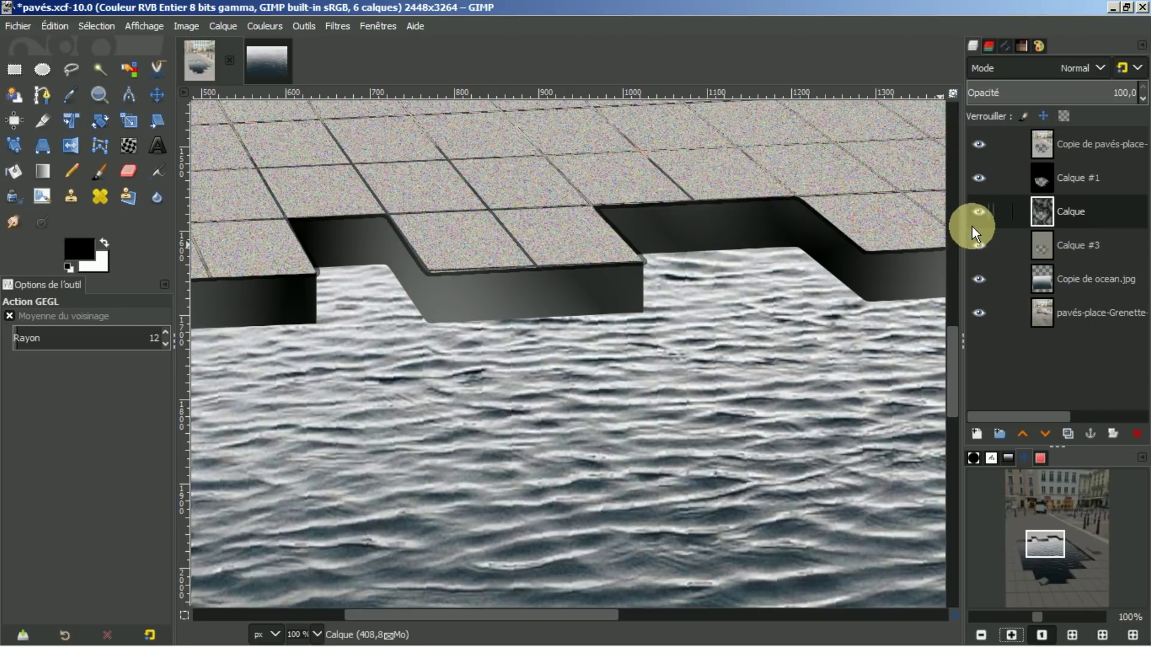
pyautogui.click(980, 210)
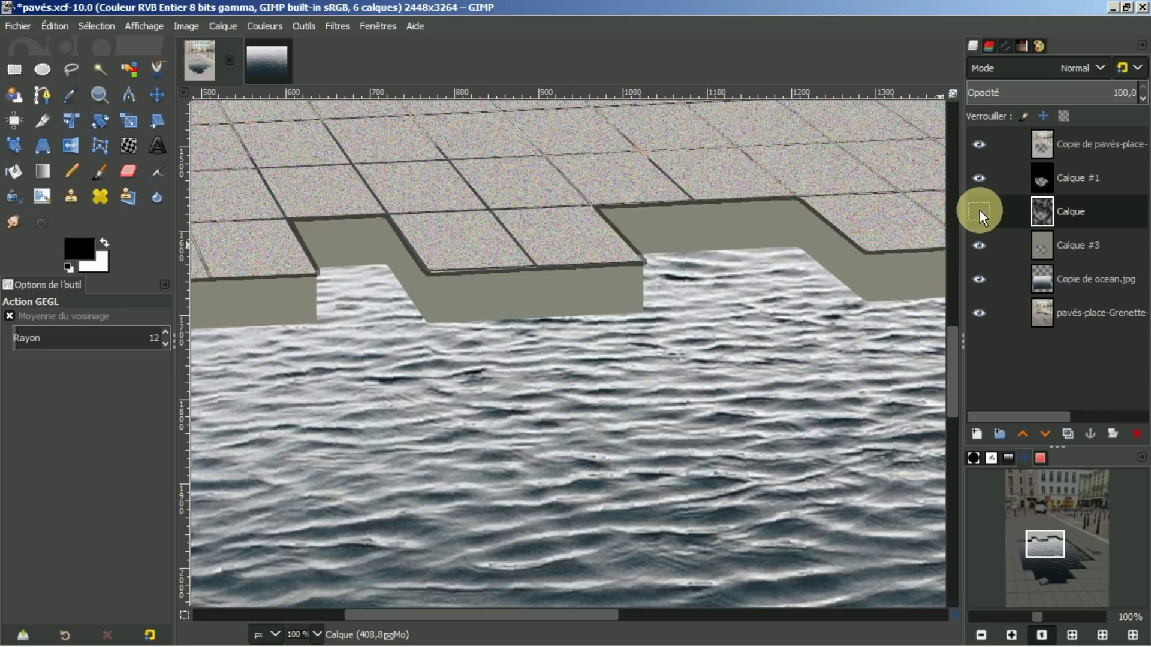
pyautogui.click(978, 211)
pyautogui.click(978, 211)
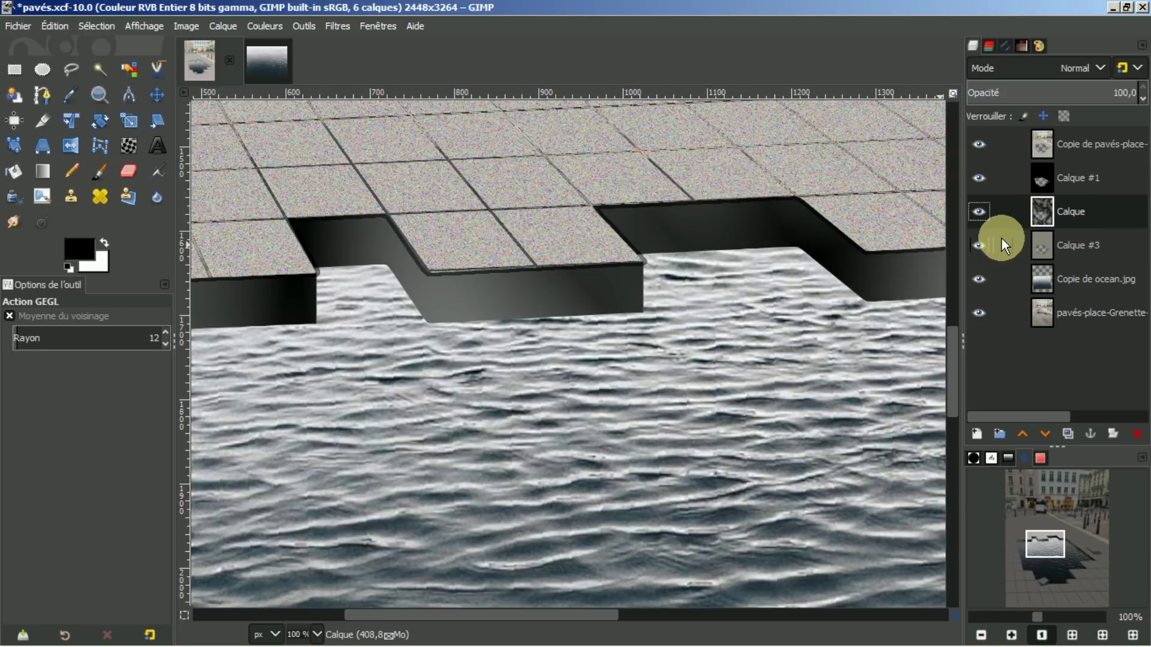
# Merge the Calque noise layer down onto Calque #3 and check the merged layer by toggling its visibility
pyautogui.rightClick(1068, 213)
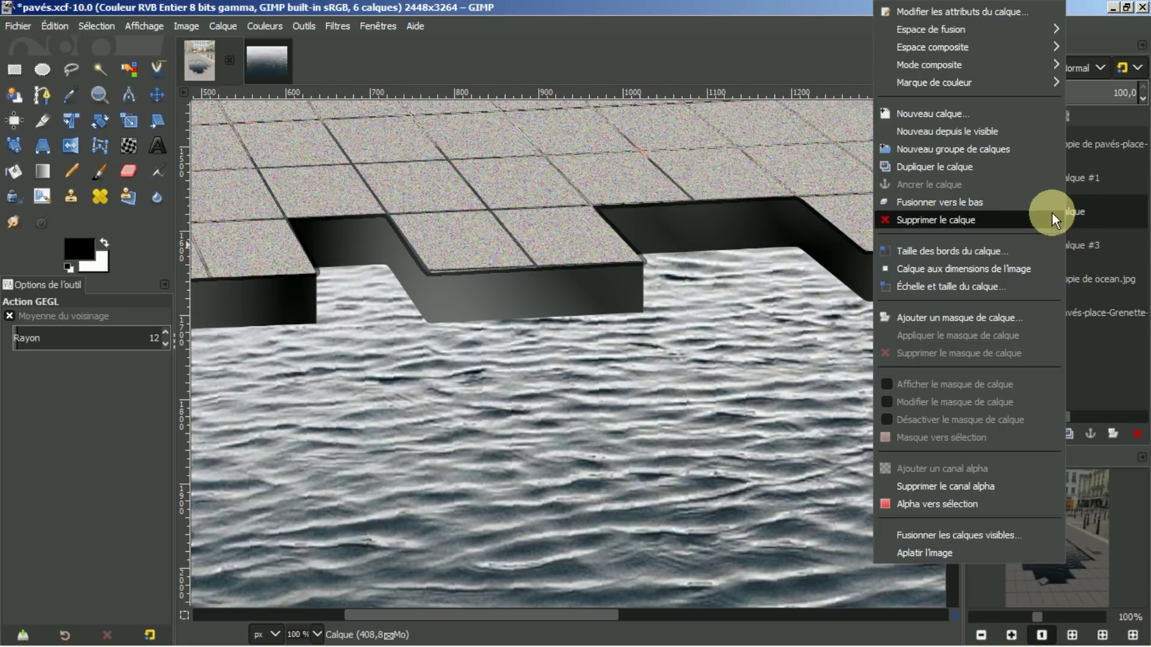
pyautogui.click(990, 202)
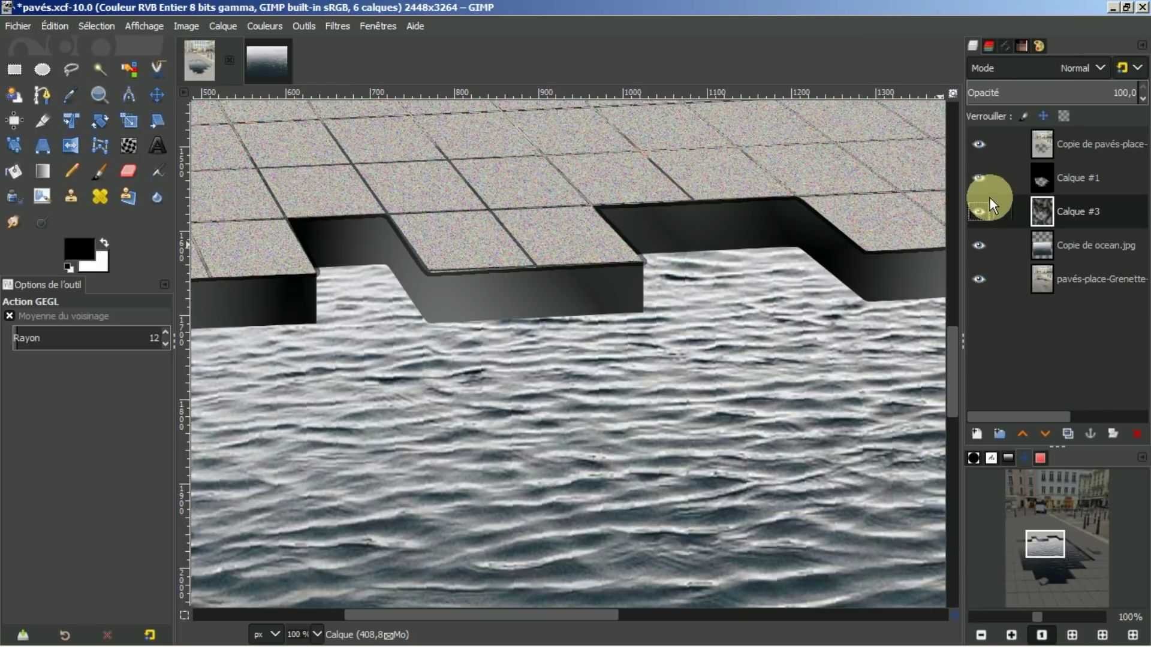
pyautogui.click(983, 209)
pyautogui.click(984, 208)
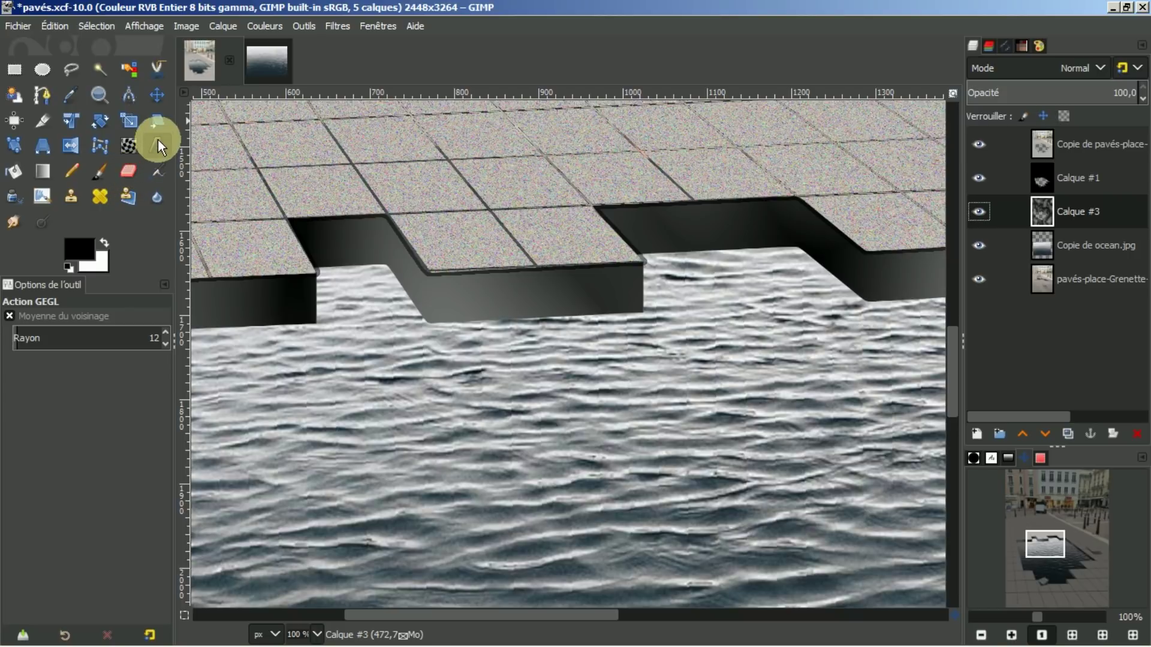
# Choose the Water 14 Set 3 brush at size 160 and switch to the Eraser with the same brush
pyautogui.click(99, 171)
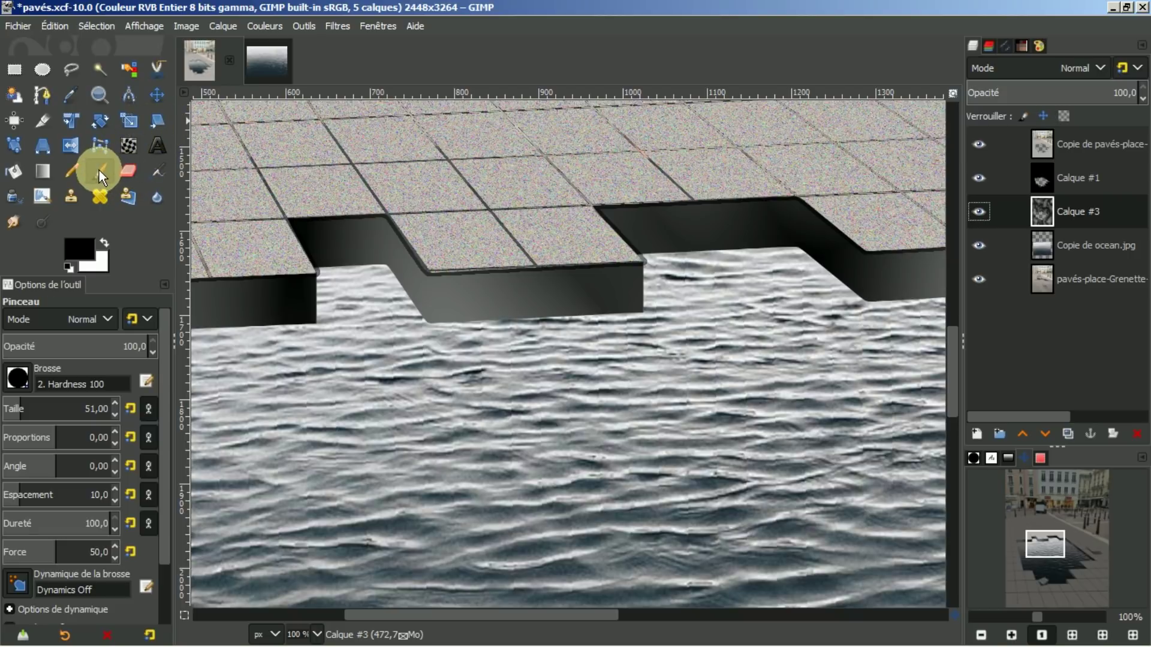
pyautogui.click(16, 378)
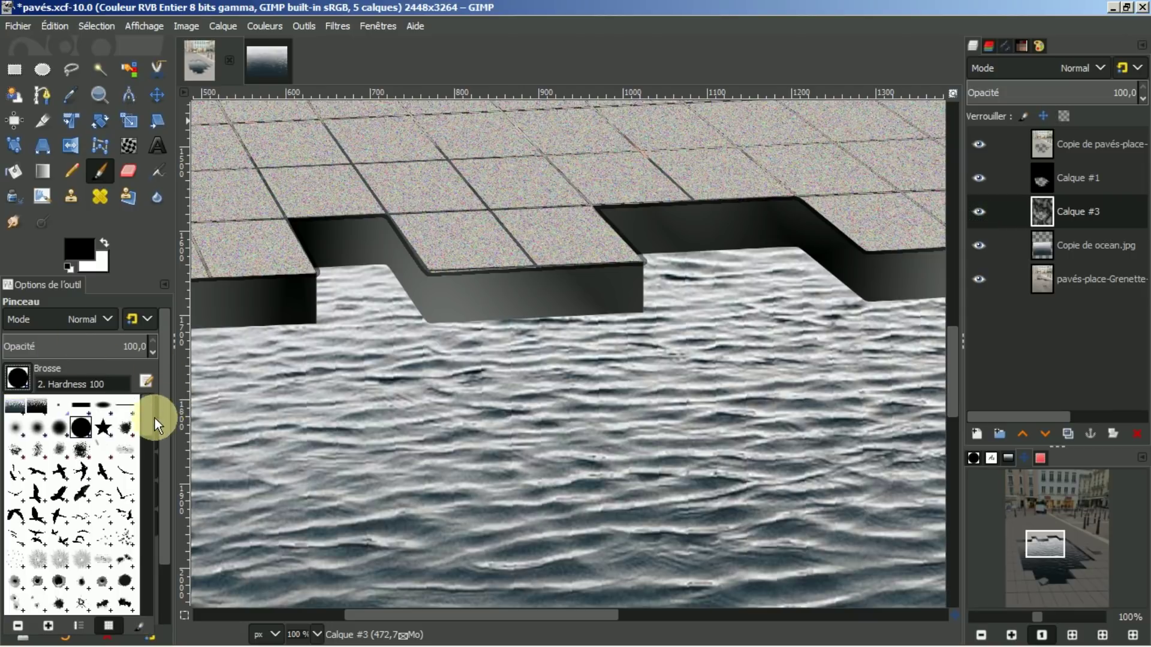
pyautogui.scroll(-3, 148, 413)
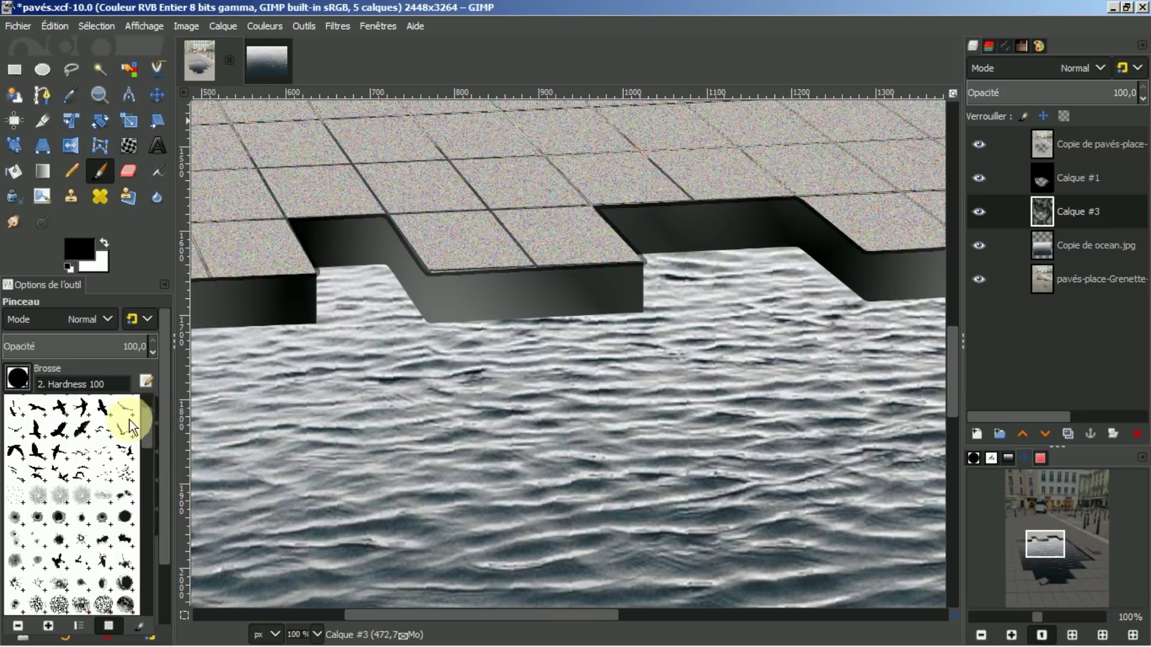
pyautogui.moveTo(142, 423); pyautogui.dragTo(143, 544)
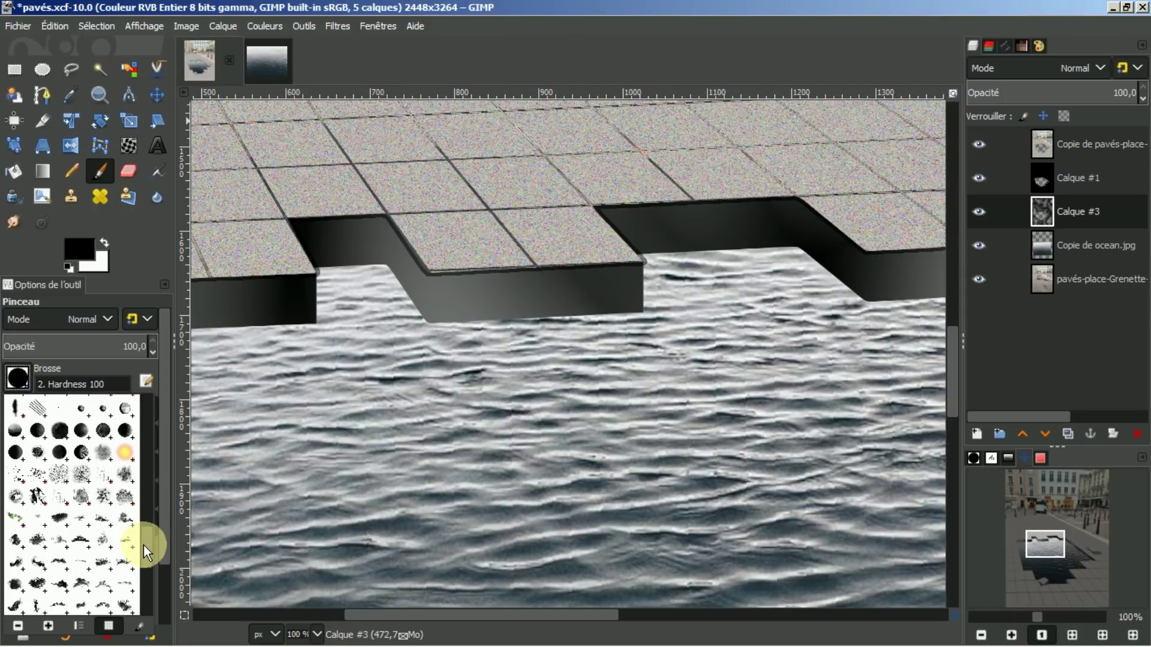
pyautogui.click(121, 584)
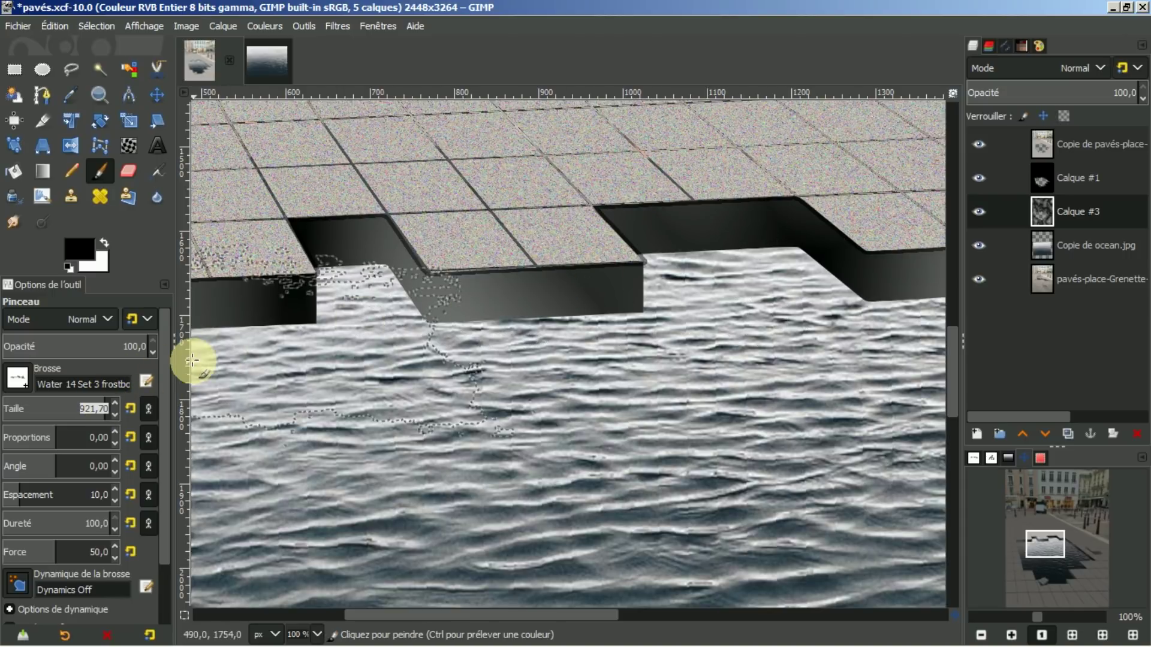
pyautogui.press('Return')
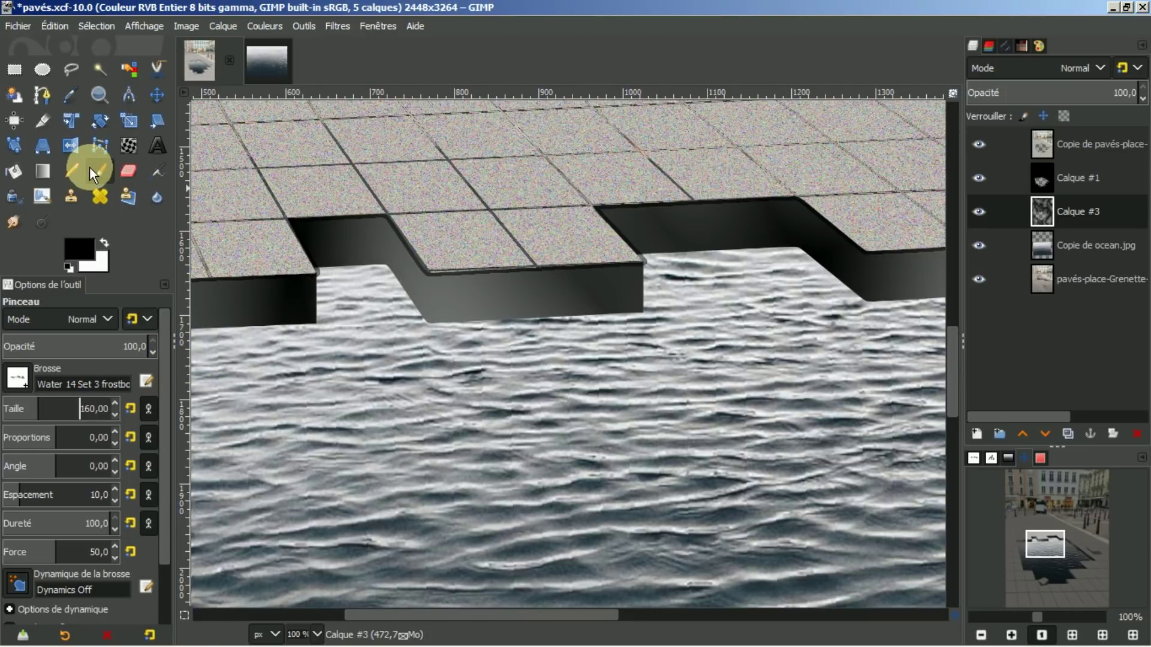
pyautogui.click(127, 173)
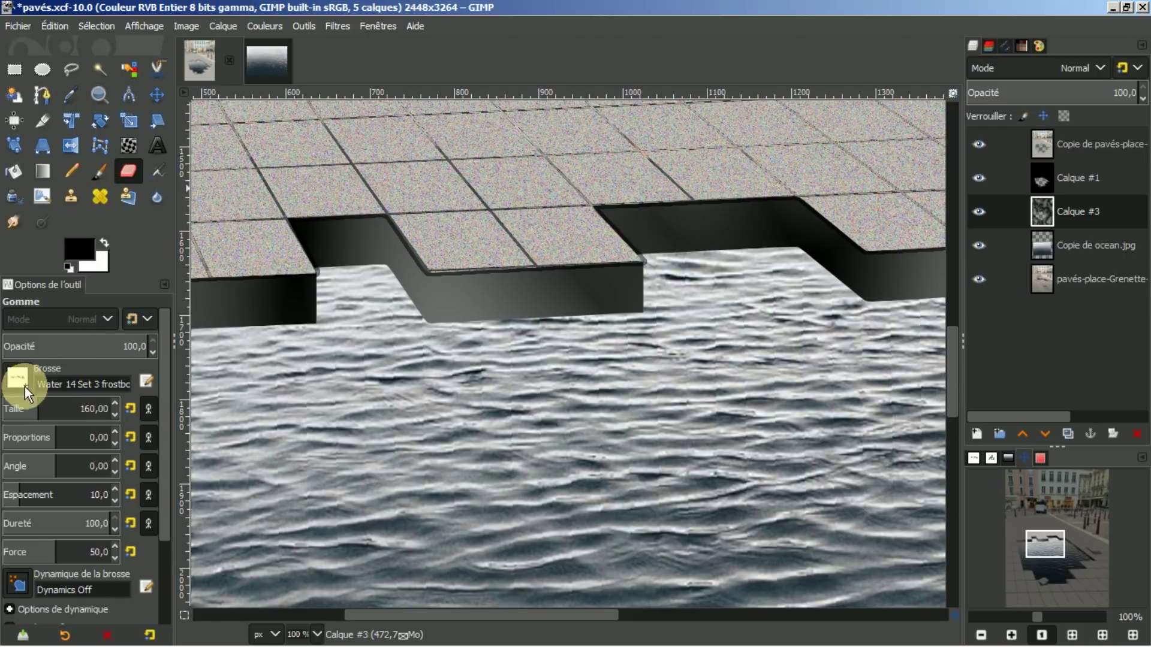
pyautogui.click(100, 167)
pyautogui.click(135, 169)
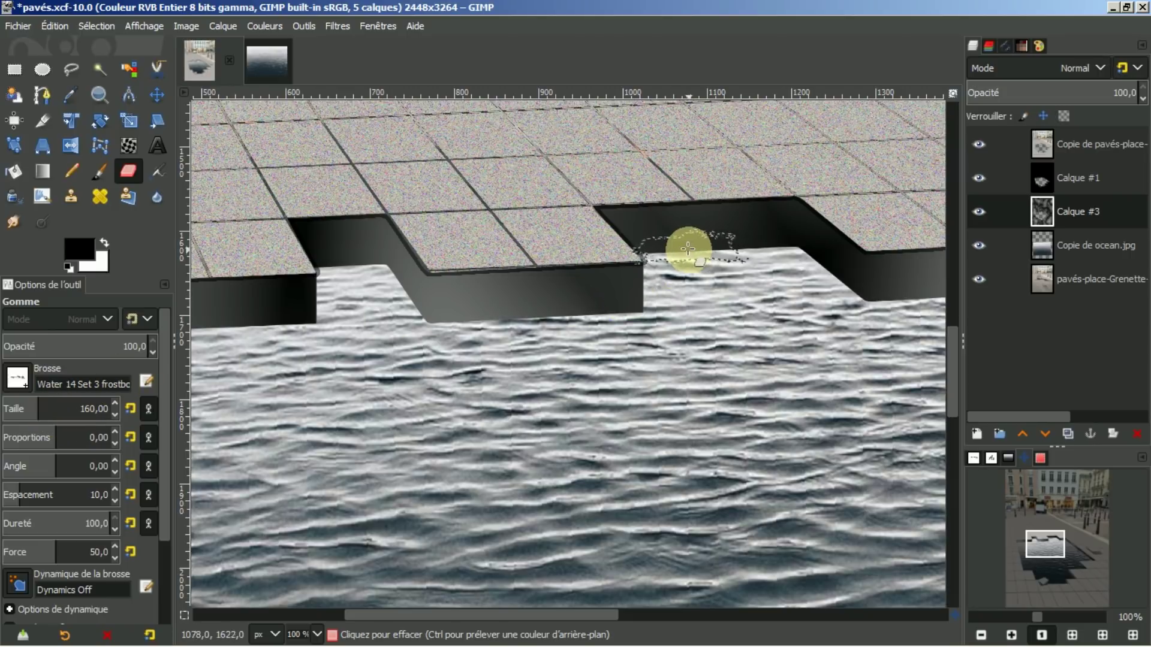
# Erase the waterline on Calque #3 along the base of the hole's back walls, including the far-left stretch
pyautogui.click(979, 211)
pyautogui.click(979, 211)
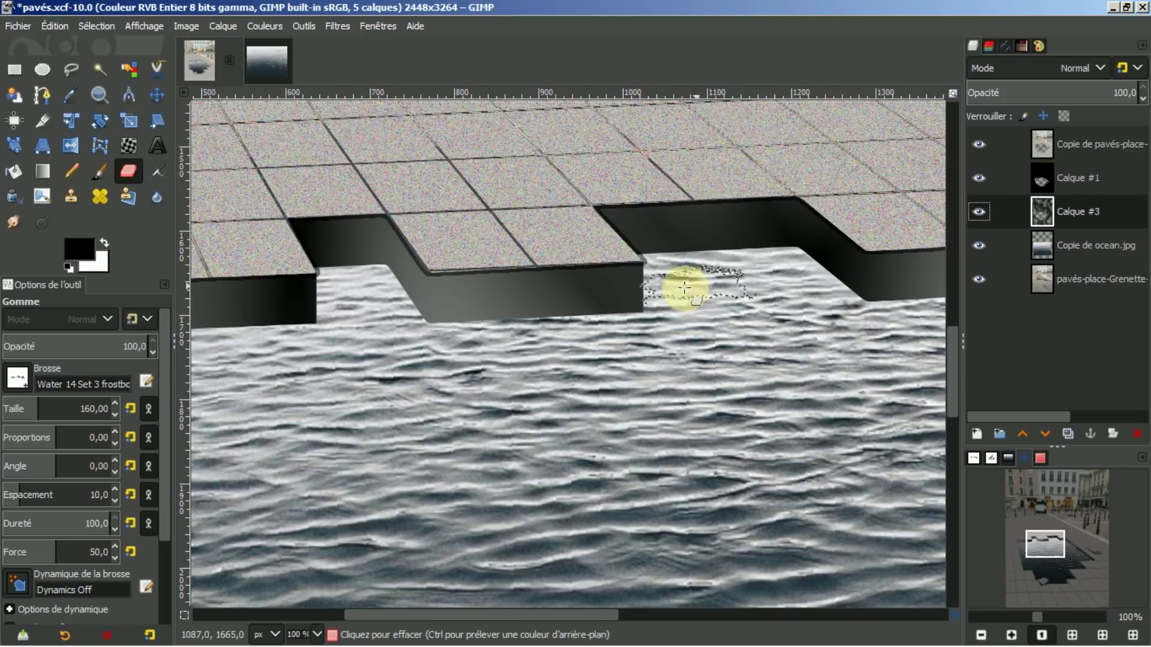
pyautogui.moveTo(464, 317)
pyautogui.mouseDown()
pyautogui.moveTo(631, 312)
pyautogui.moveTo(394, 308)
pyautogui.moveTo(365, 260)
pyautogui.moveTo(342, 271)
pyautogui.moveTo(346, 292)
pyautogui.moveTo(351, 259)
pyautogui.moveTo(280, 301)
pyautogui.moveTo(279, 281)
pyautogui.moveTo(275, 300)
pyautogui.moveTo(298, 271)
pyautogui.moveTo(279, 292)
pyautogui.moveTo(295, 277)
pyautogui.moveTo(254, 286)
pyautogui.moveTo(287, 289)
pyautogui.moveTo(264, 282)
pyautogui.moveTo(284, 282)
pyautogui.moveTo(308, 258)
pyautogui.moveTo(357, 263)
pyautogui.moveTo(396, 327)
pyautogui.moveTo(431, 329)
pyautogui.moveTo(753, 286)
pyautogui.moveTo(683, 277)
pyautogui.moveTo(699, 262)
pyautogui.moveTo(668, 245)
pyautogui.moveTo(763, 251)
pyautogui.moveTo(824, 303)
pyautogui.moveTo(753, 246)
pyautogui.moveTo(706, 257)
pyautogui.mouseUp()
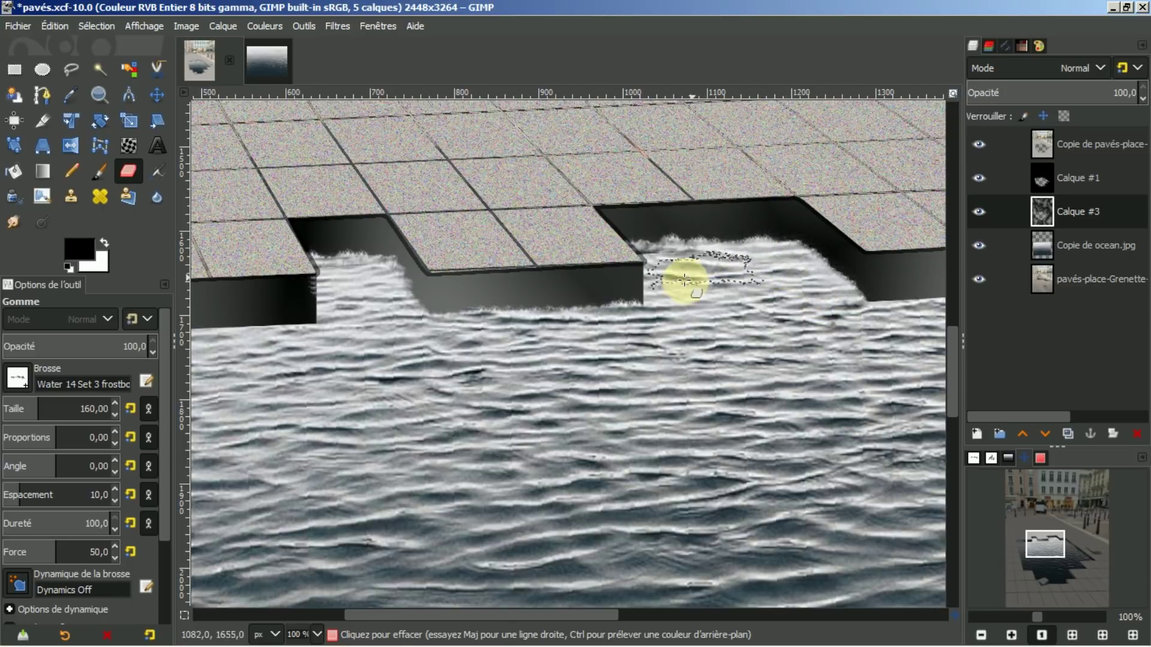
pyautogui.moveTo(527, 618); pyautogui.dragTo(407, 617)
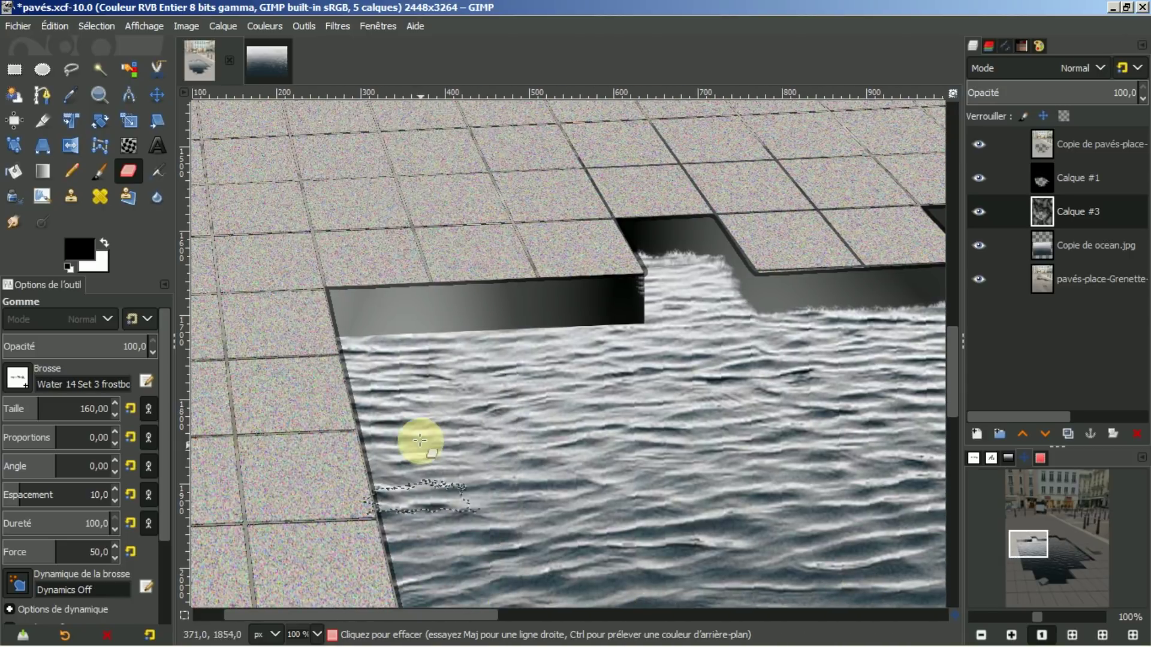
pyautogui.moveTo(363, 339)
pyautogui.mouseDown()
pyautogui.moveTo(641, 328)
pyautogui.moveTo(563, 326)
pyautogui.mouseUp()
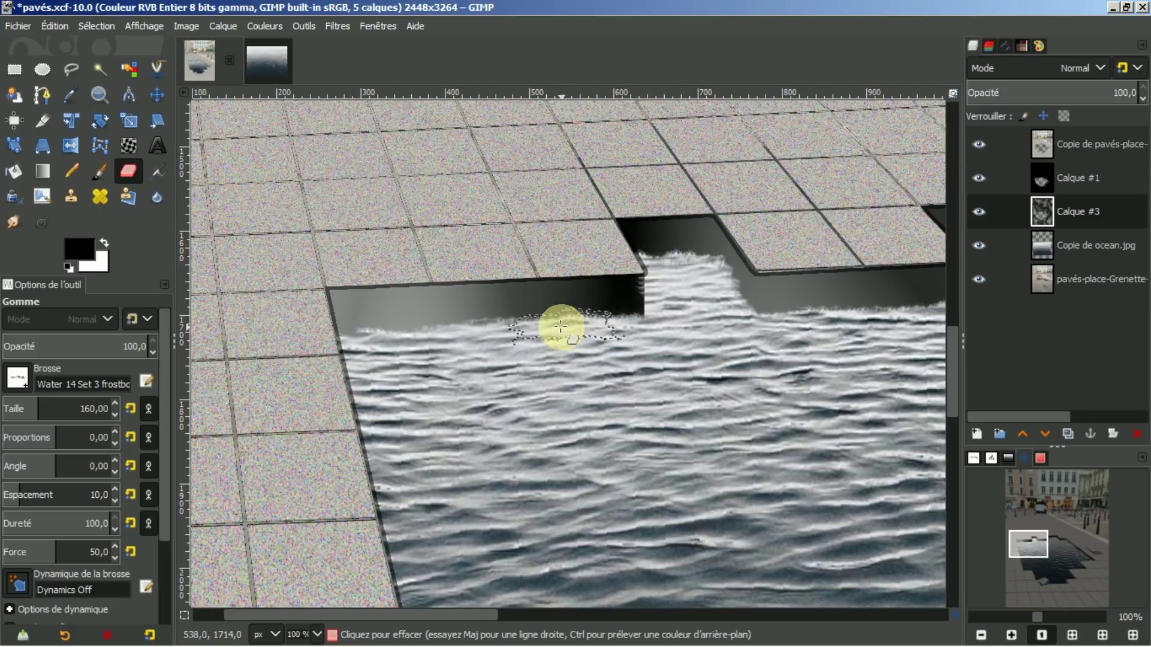
# Erase the waterline along the hole's right back corner and down its long diagonal right wall
pyautogui.moveTo(477, 612); pyautogui.dragTo(752, 591)
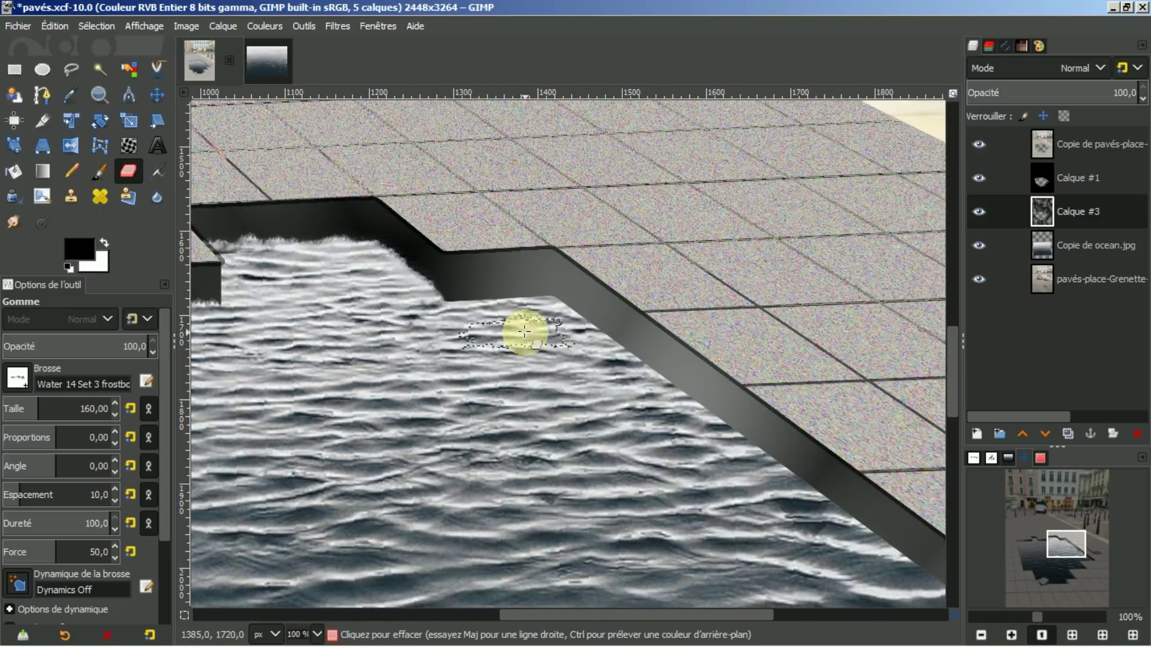
pyautogui.moveTo(524, 303)
pyautogui.mouseDown()
pyautogui.moveTo(413, 298)
pyautogui.moveTo(503, 317)
pyautogui.moveTo(535, 310)
pyautogui.moveTo(612, 377)
pyautogui.moveTo(590, 345)
pyautogui.moveTo(535, 312)
pyautogui.moveTo(688, 452)
pyautogui.moveTo(706, 440)
pyautogui.moveTo(623, 375)
pyautogui.moveTo(767, 485)
pyautogui.moveTo(719, 446)
pyautogui.mouseUp()
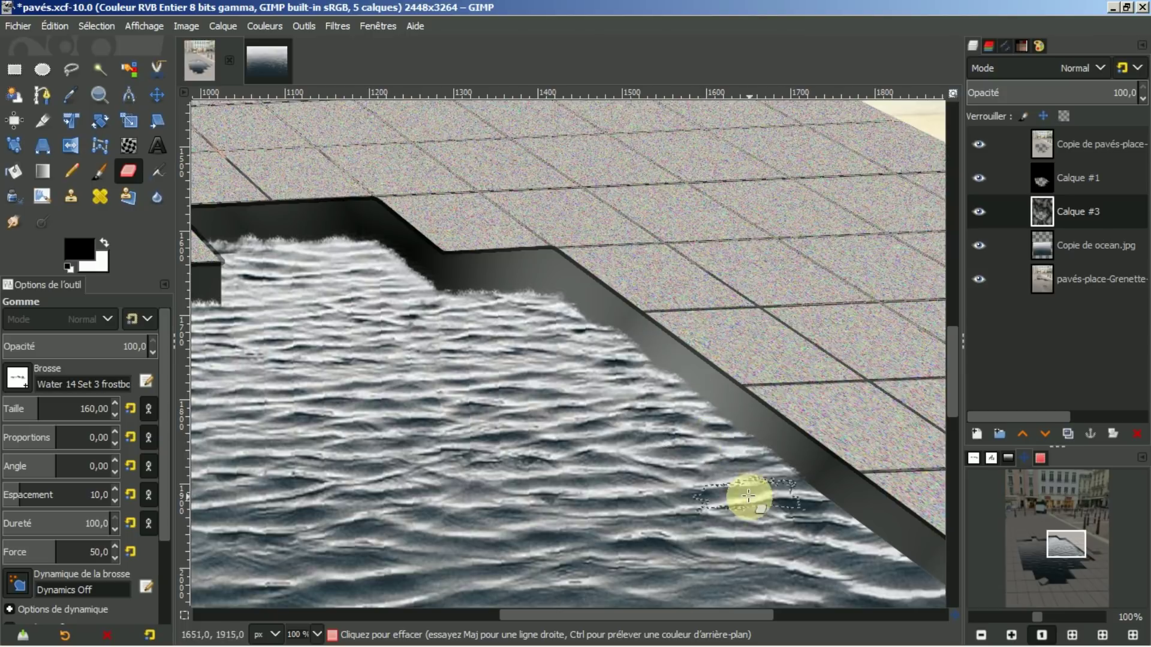
pyautogui.moveTo(951, 400); pyautogui.dragTo(950, 419)
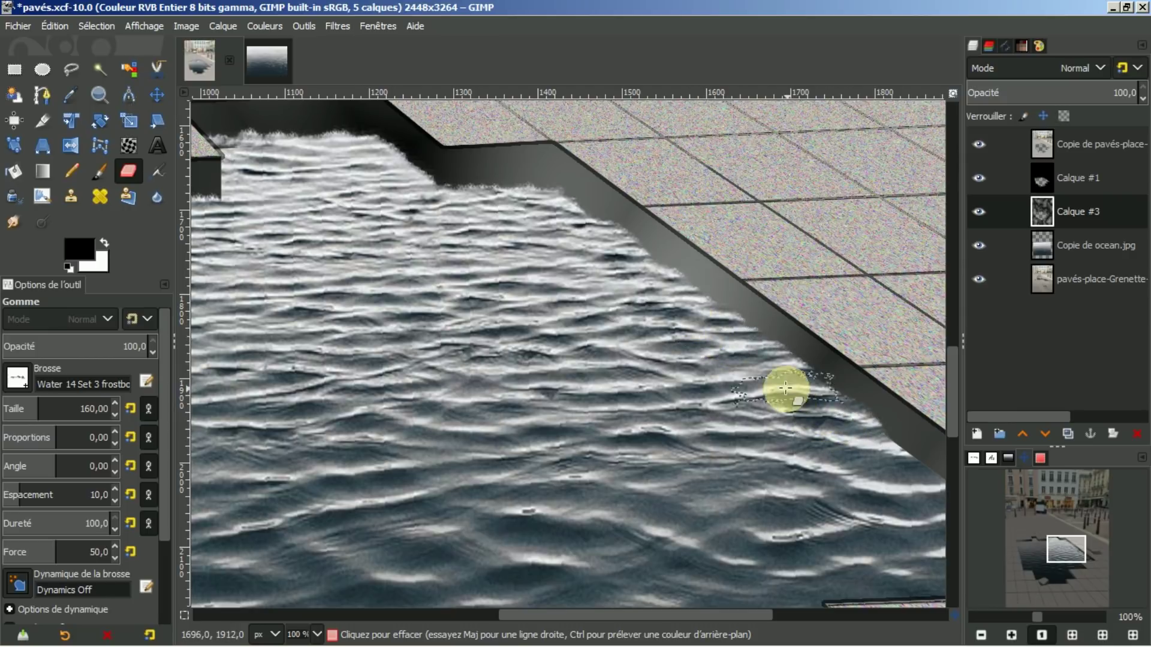
pyautogui.moveTo(950, 418); pyautogui.dragTo(954, 439)
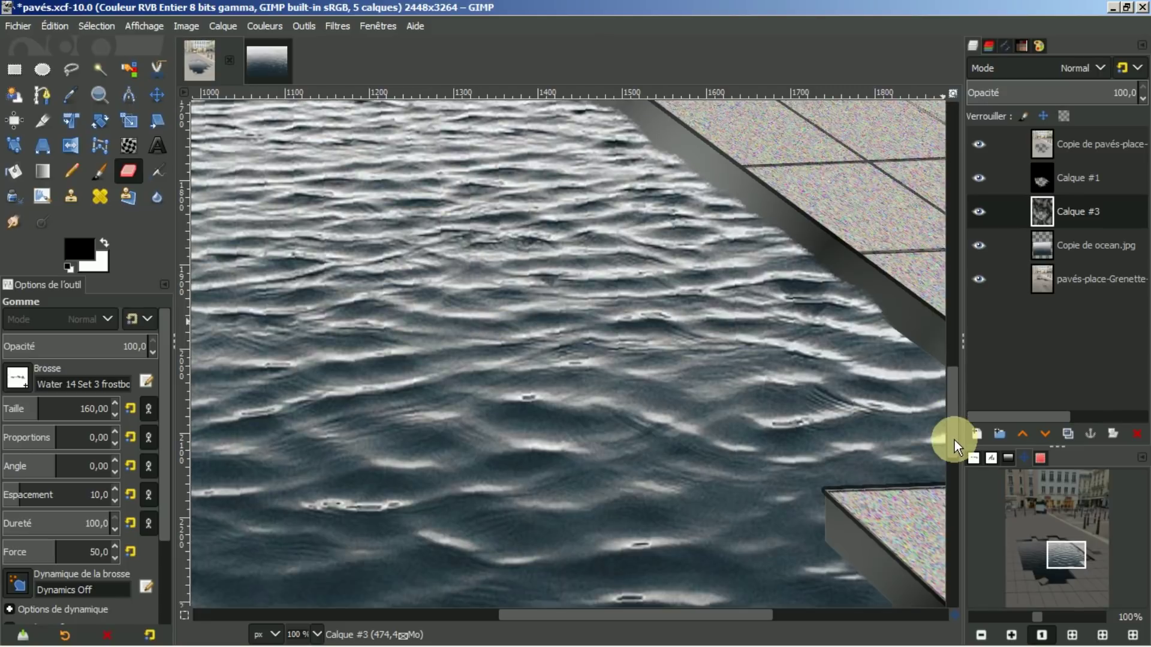
pyautogui.moveTo(671, 610); pyautogui.dragTo(736, 612)
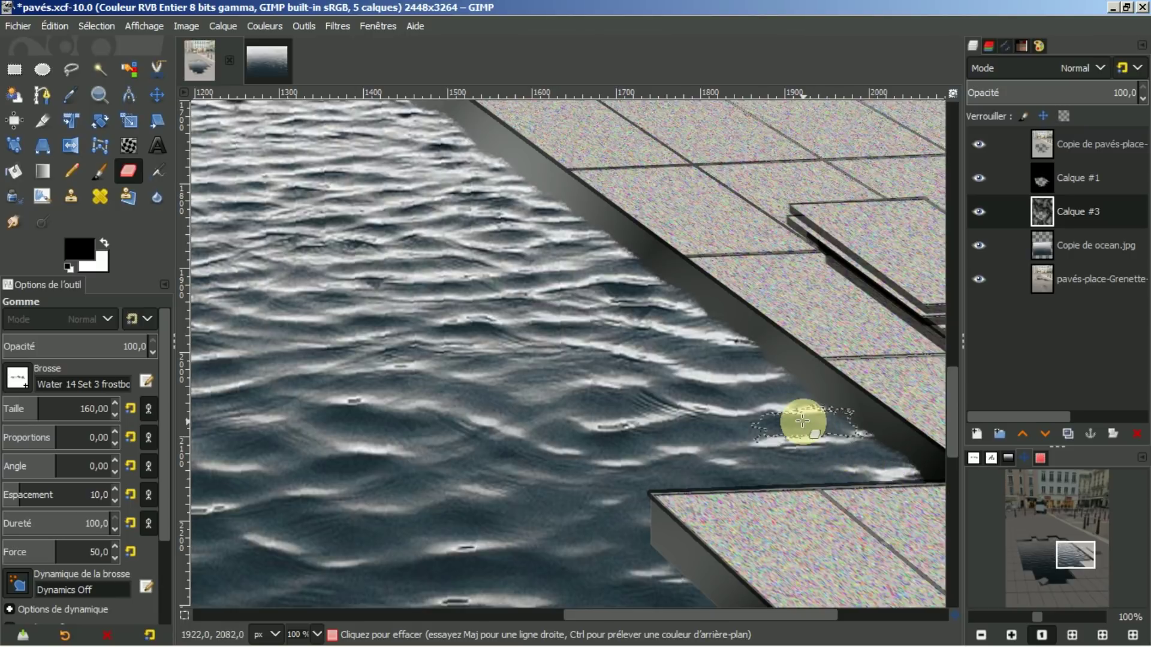
# Erase the wall bases along the hole's stepped lower-right edges and around the loose stone, then check the whole image
pyautogui.moveTo(950, 415); pyautogui.dragTo(912, 450)
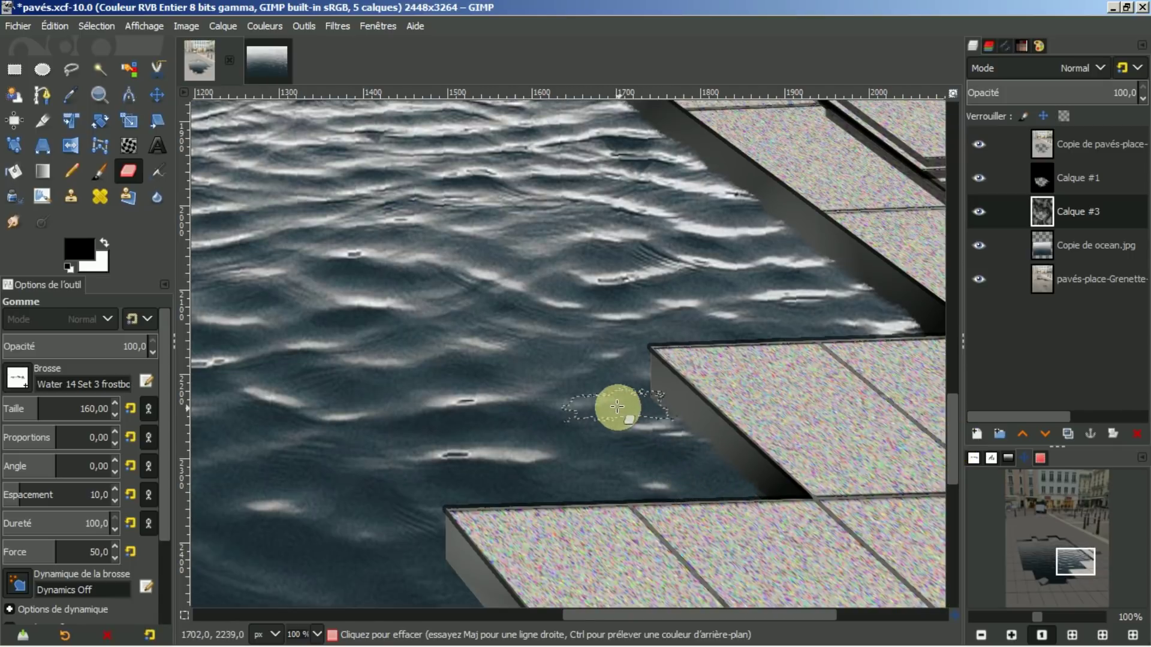
pyautogui.moveTo(950, 420); pyautogui.dragTo(947, 476)
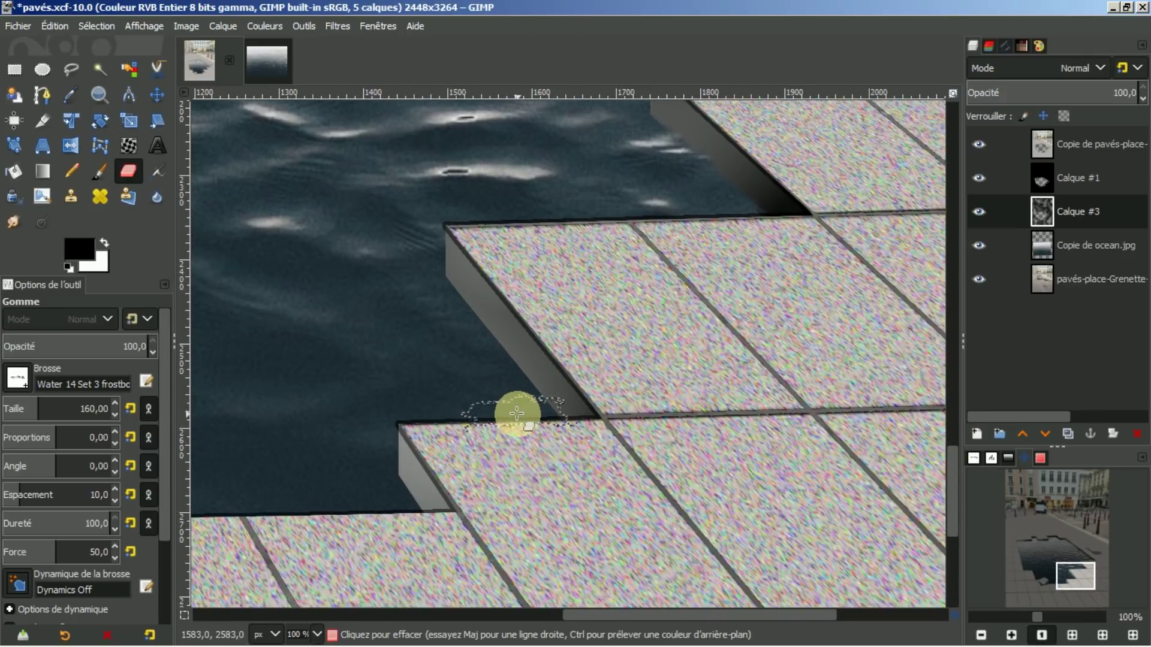
pyautogui.moveTo(503, 393); pyautogui.dragTo(454, 327)
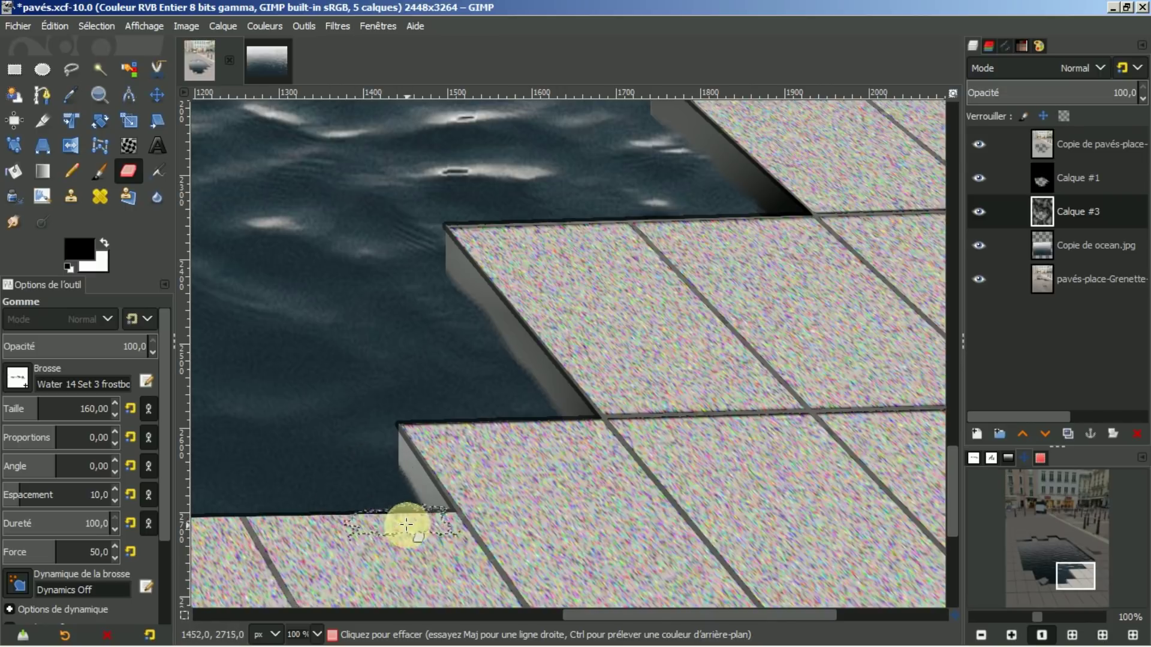
pyautogui.moveTo(639, 616); pyautogui.dragTo(496, 617)
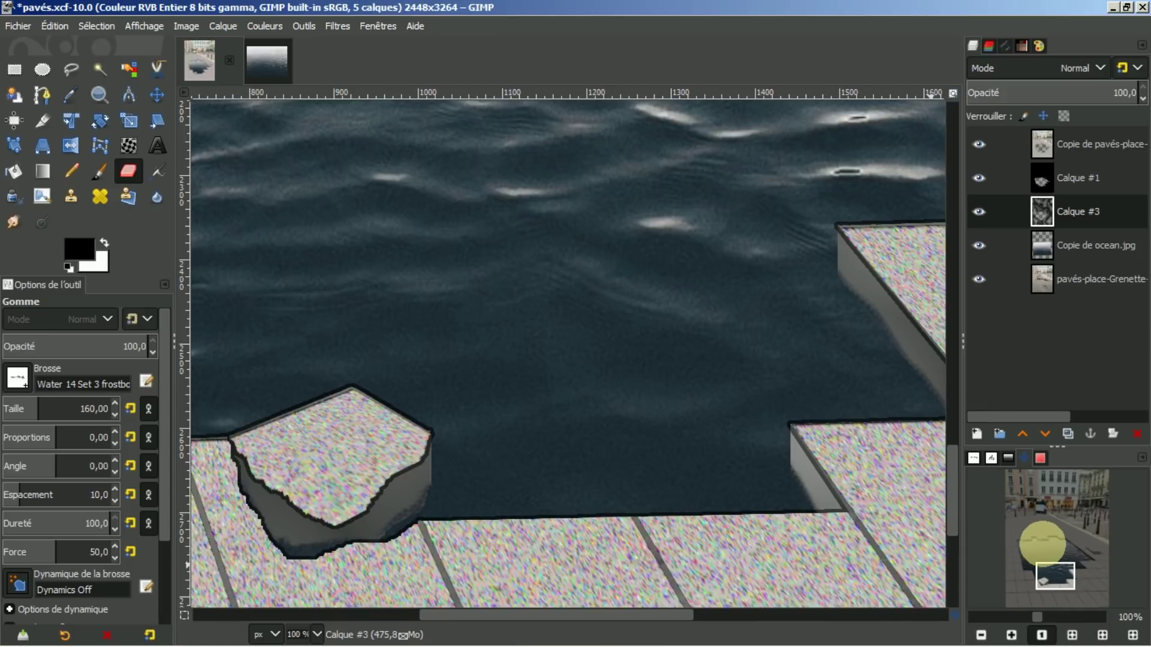
pyautogui.click(1070, 637)
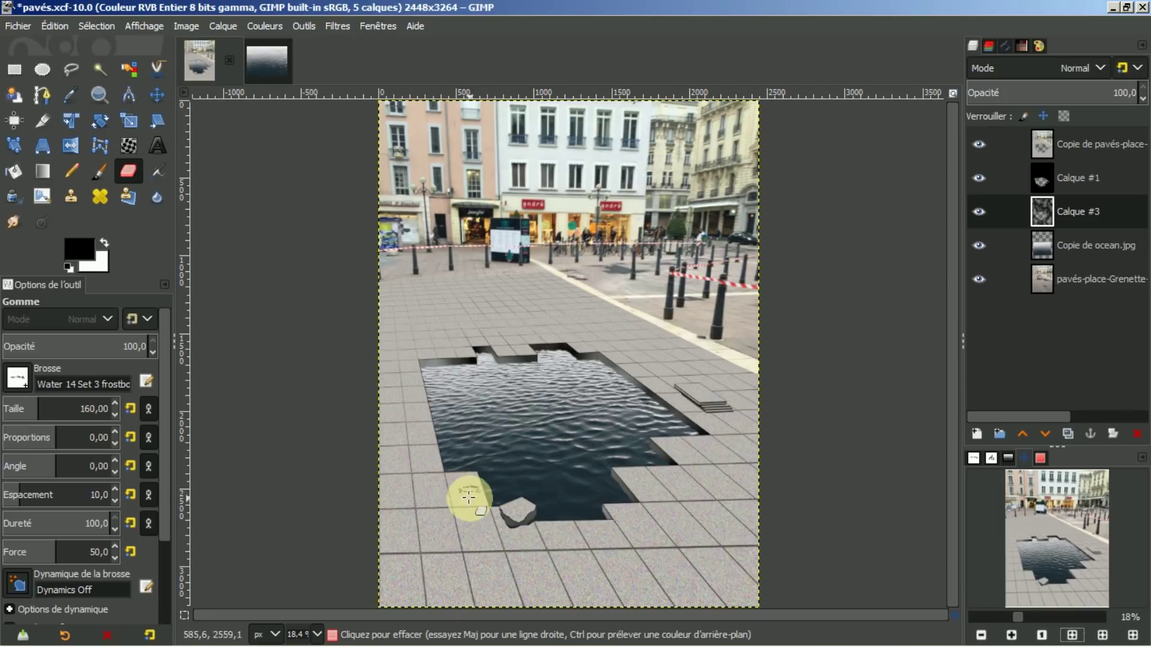
pyautogui.moveTo(478, 474); pyautogui.dragTo(423, 474)
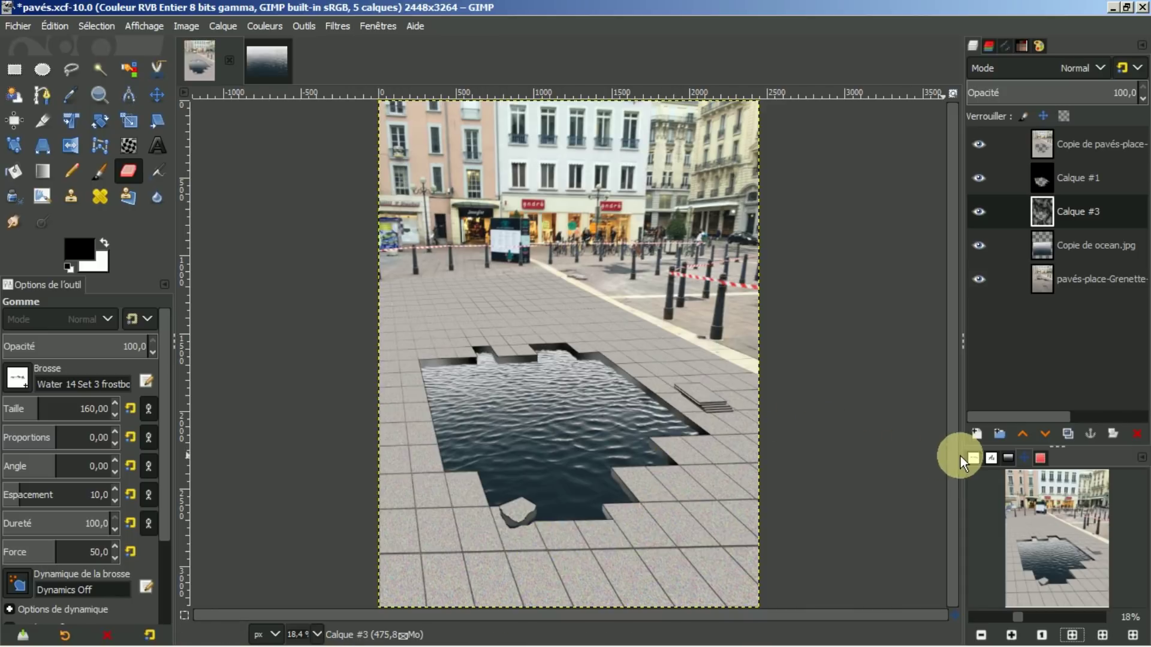
# Open the puddle picture images.jpg from the recent documents and copy it to the clipboard
pyautogui.click(1010, 458)
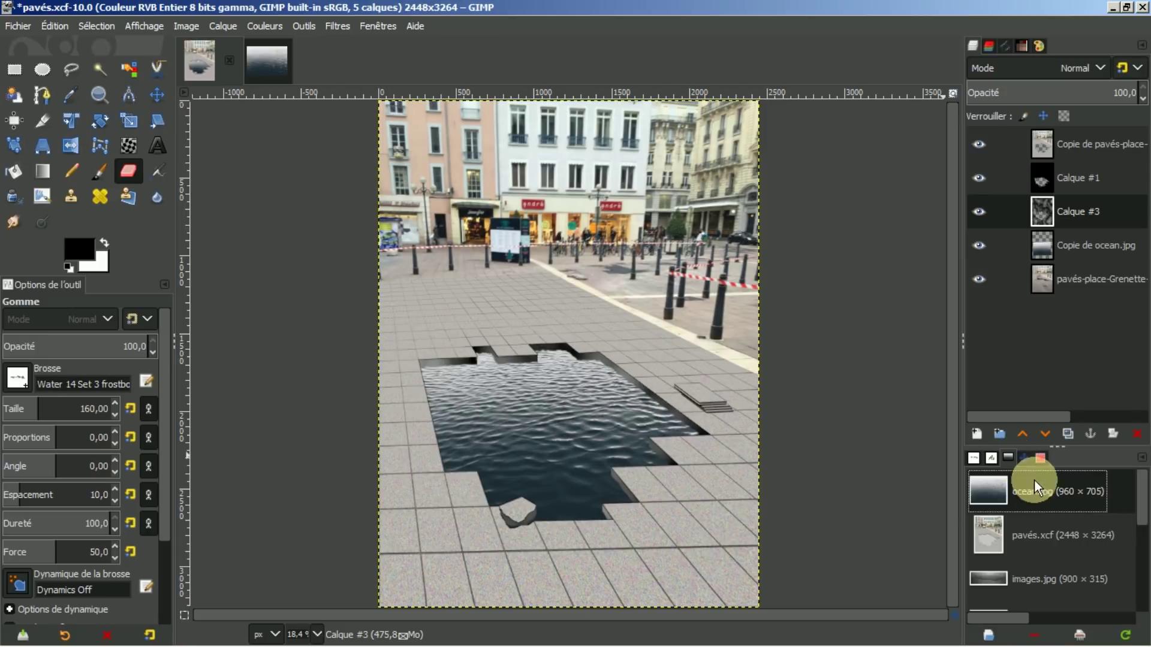
pyautogui.click(1044, 579)
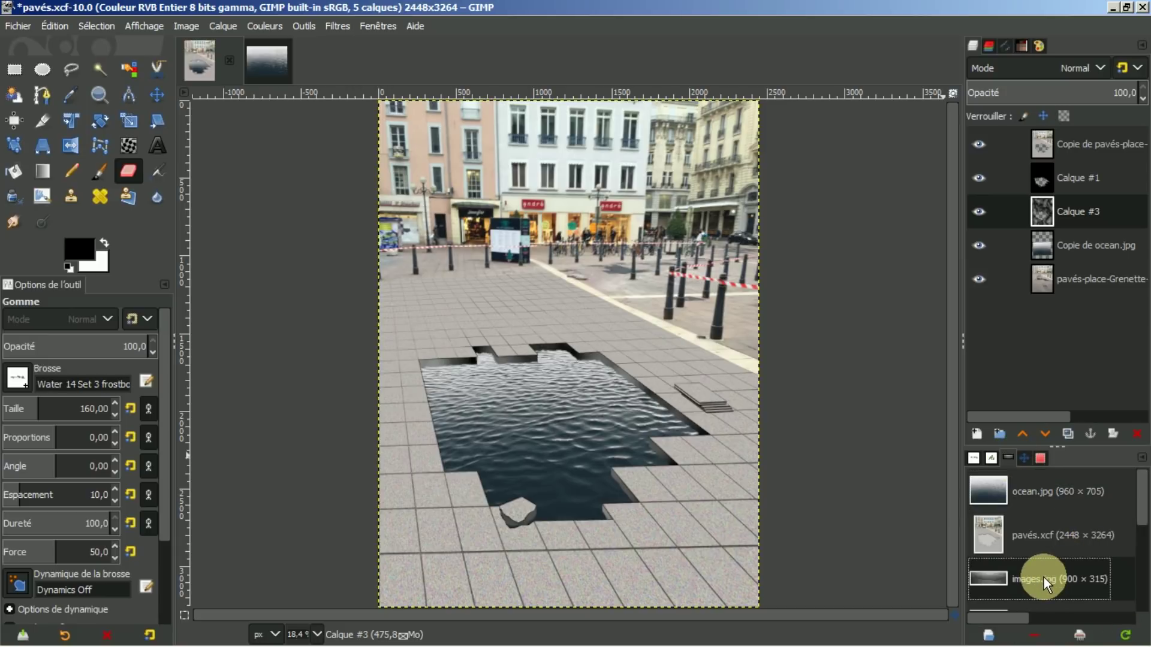
pyautogui.doubleClick(1044, 577)
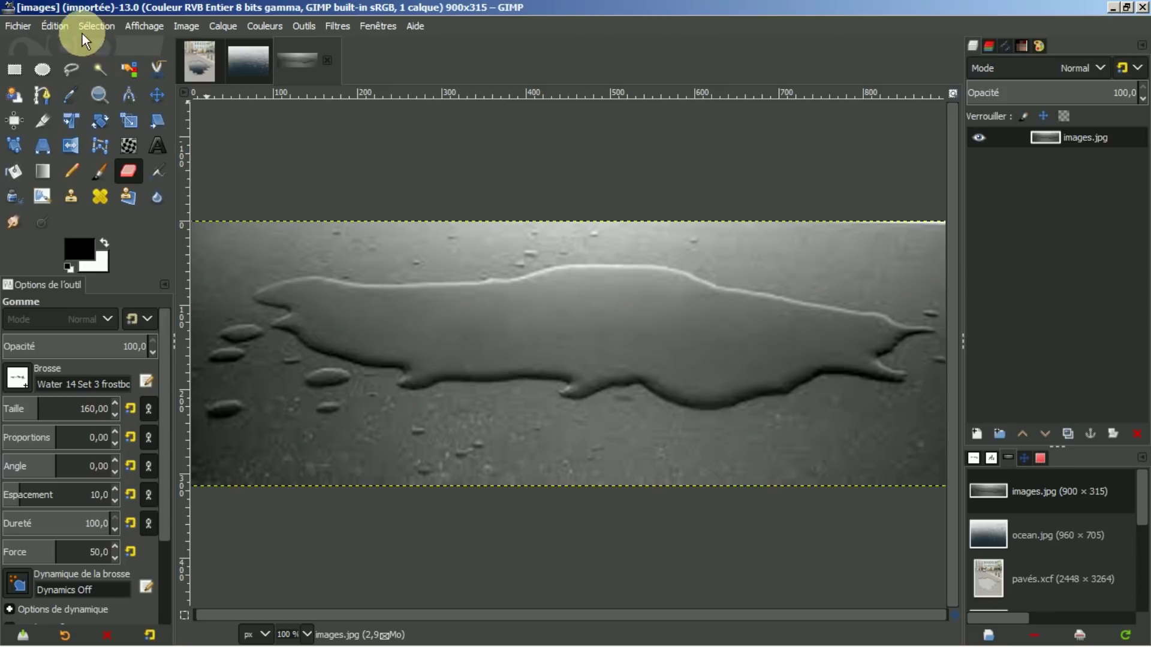
pyautogui.click(63, 26)
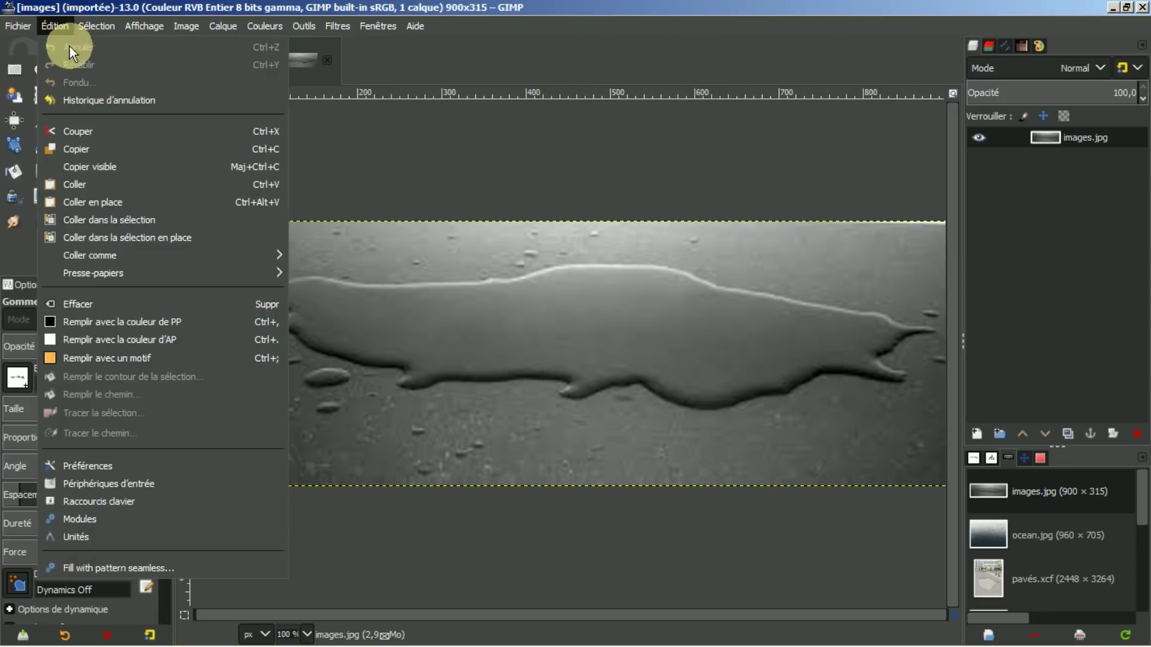
pyautogui.click(75, 151)
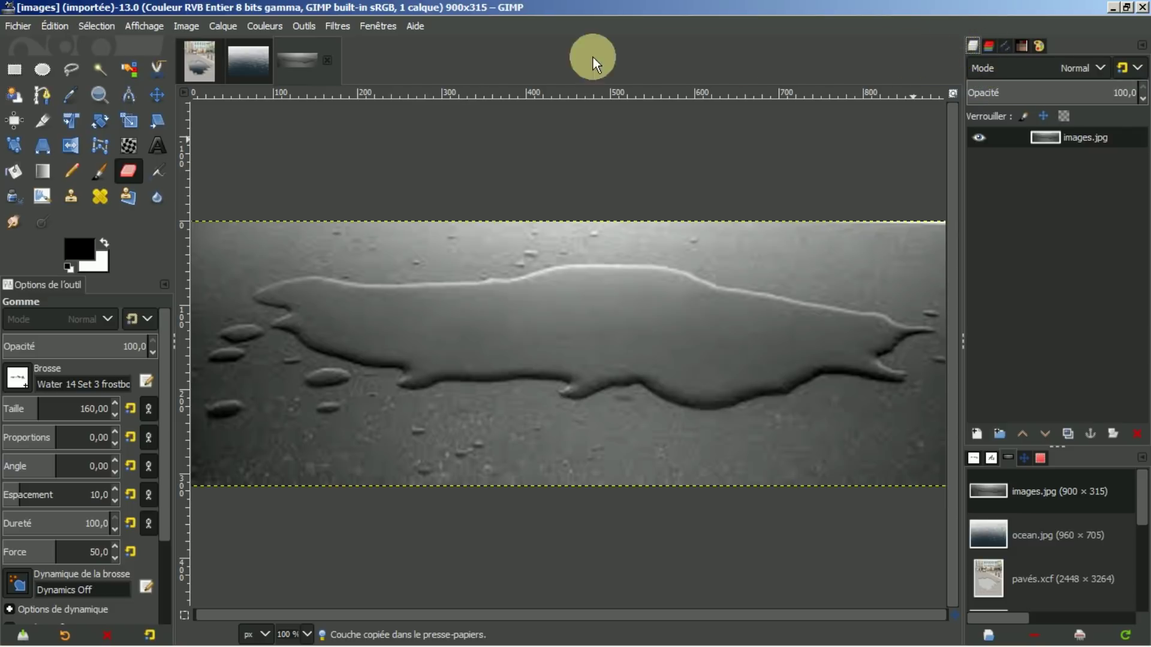
# Paste the puddle picture as a new layer at the top of pavés.xcf and move it onto the paving below the hole
pyautogui.click(207, 58)
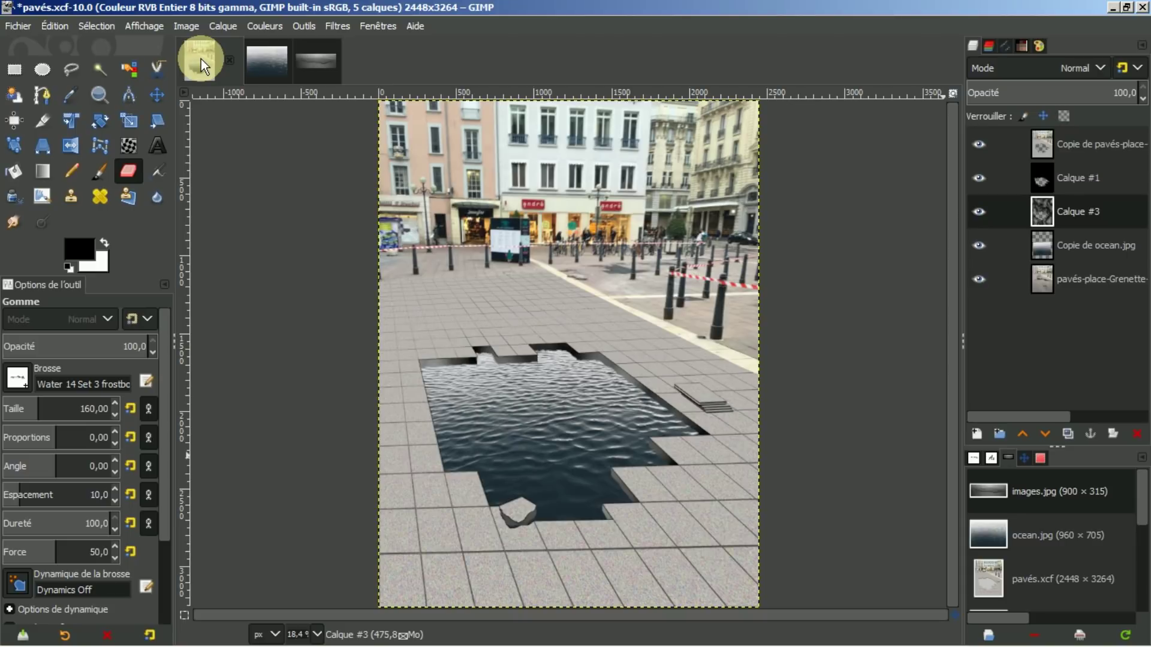
pyautogui.click(1075, 155)
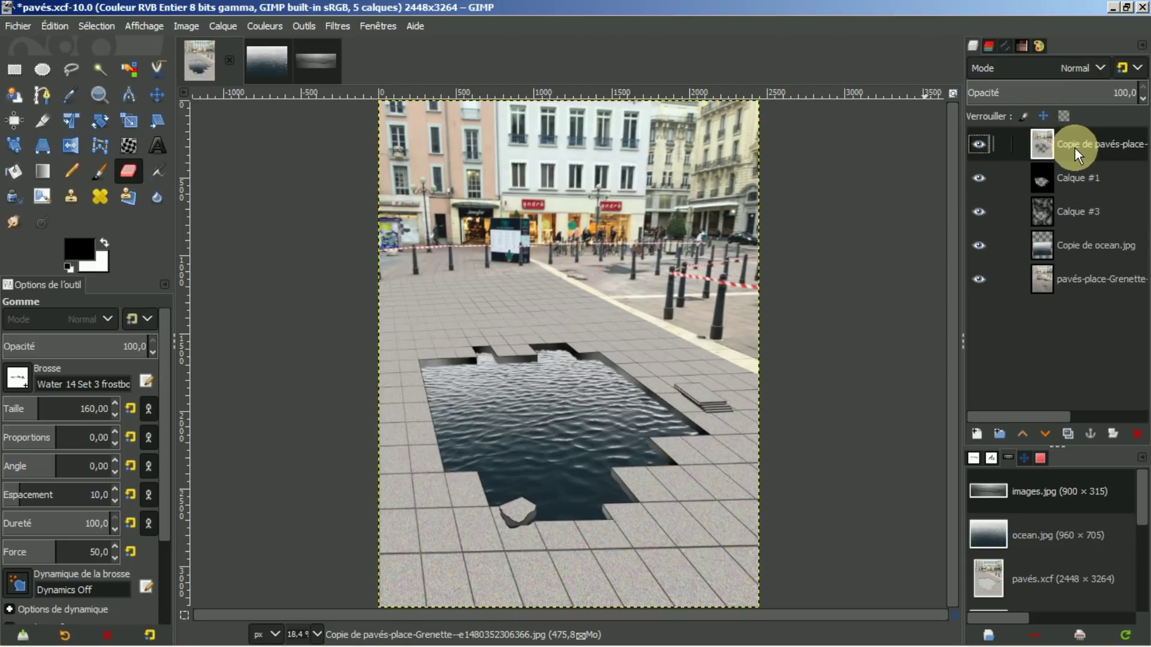
pyautogui.click(57, 26)
pyautogui.click(81, 183)
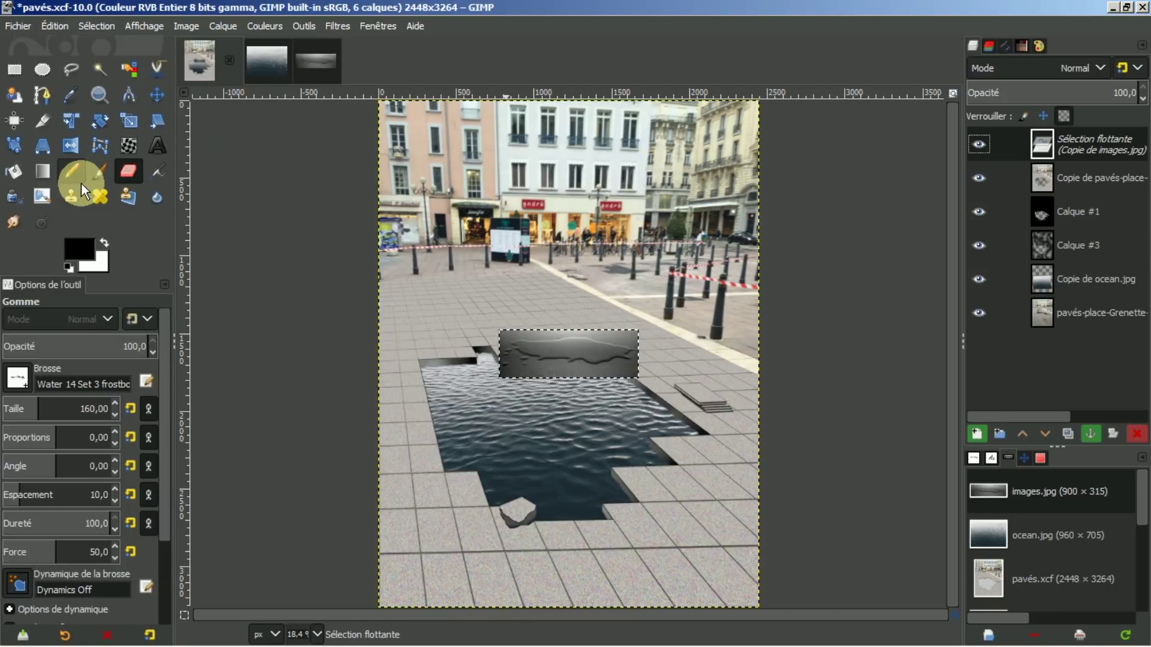
pyautogui.click(977, 434)
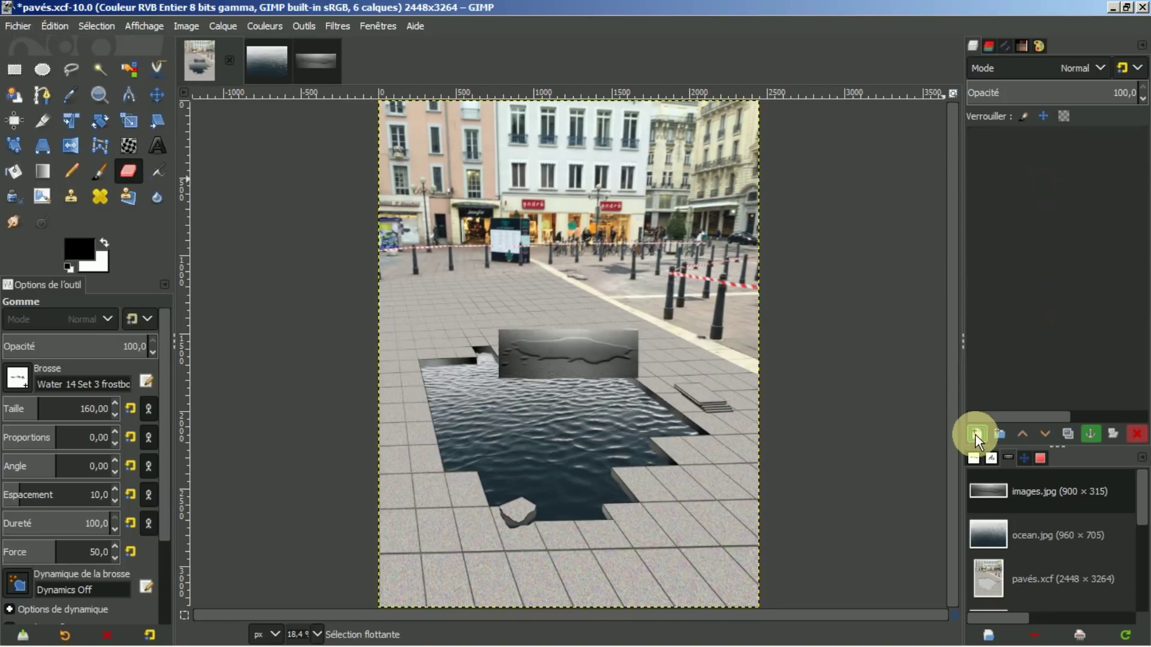
pyautogui.click(157, 100)
pyautogui.moveTo(546, 352); pyautogui.dragTo(539, 565)
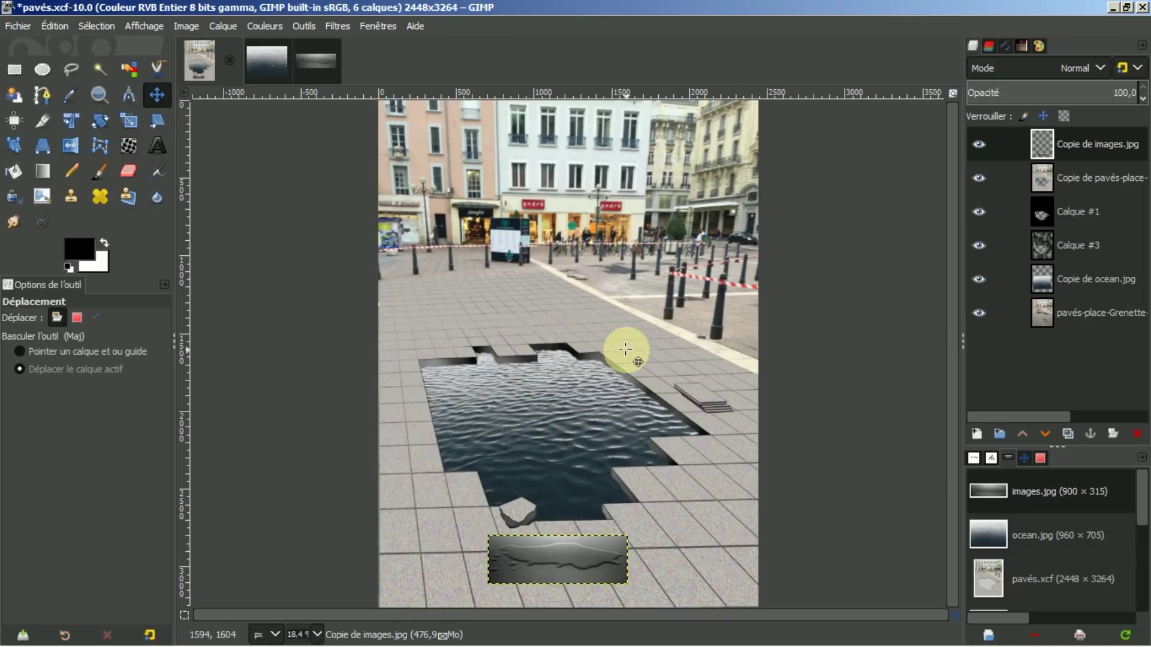
# Scale the pasted puddle layer without keeping its proportions to 2451 × 608 px, across the full width of the foreground paving
pyautogui.click(130, 120)
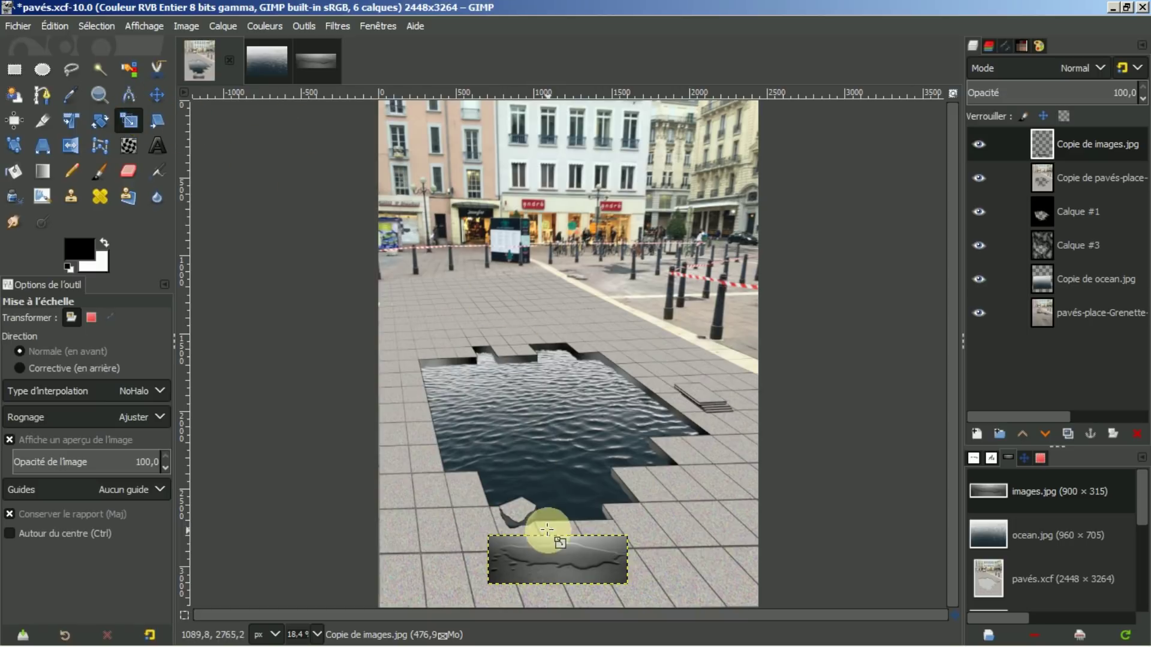
pyautogui.click(548, 572)
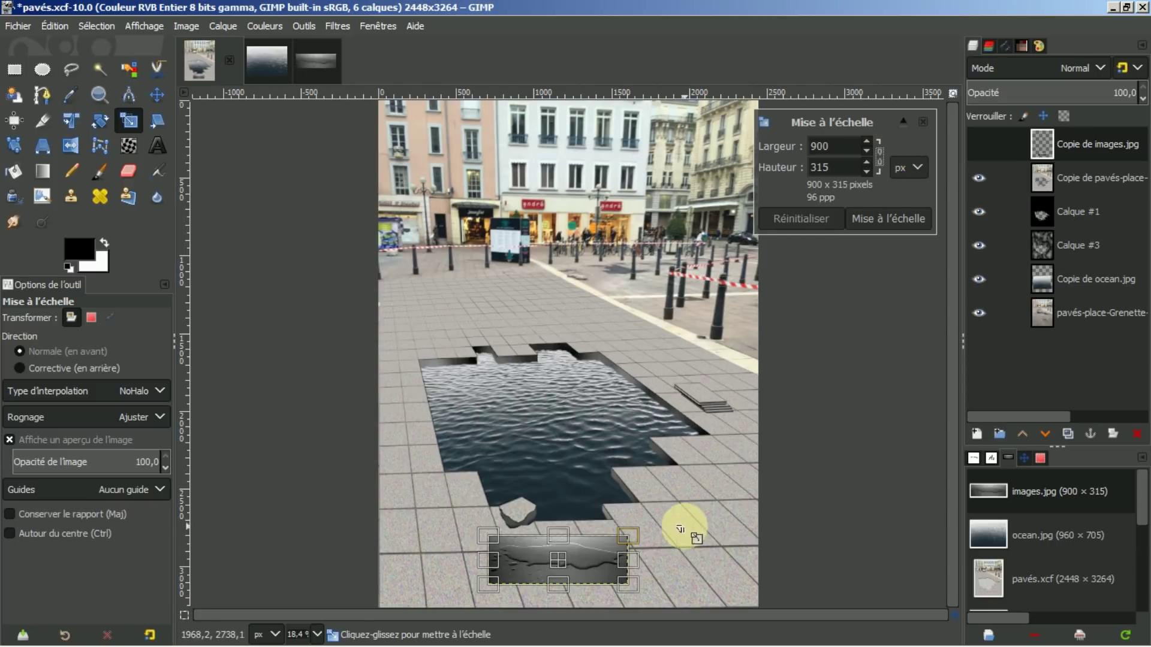
pyautogui.moveTo(633, 561); pyautogui.dragTo(766, 566)
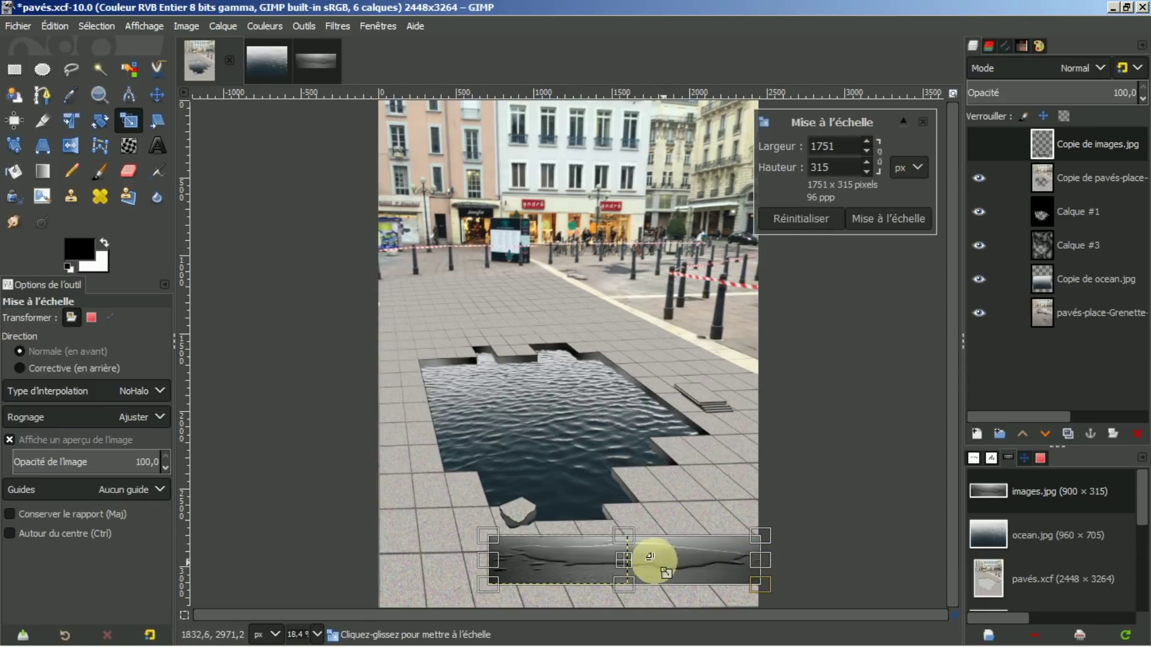
pyautogui.moveTo(488, 560); pyautogui.dragTo(377, 561)
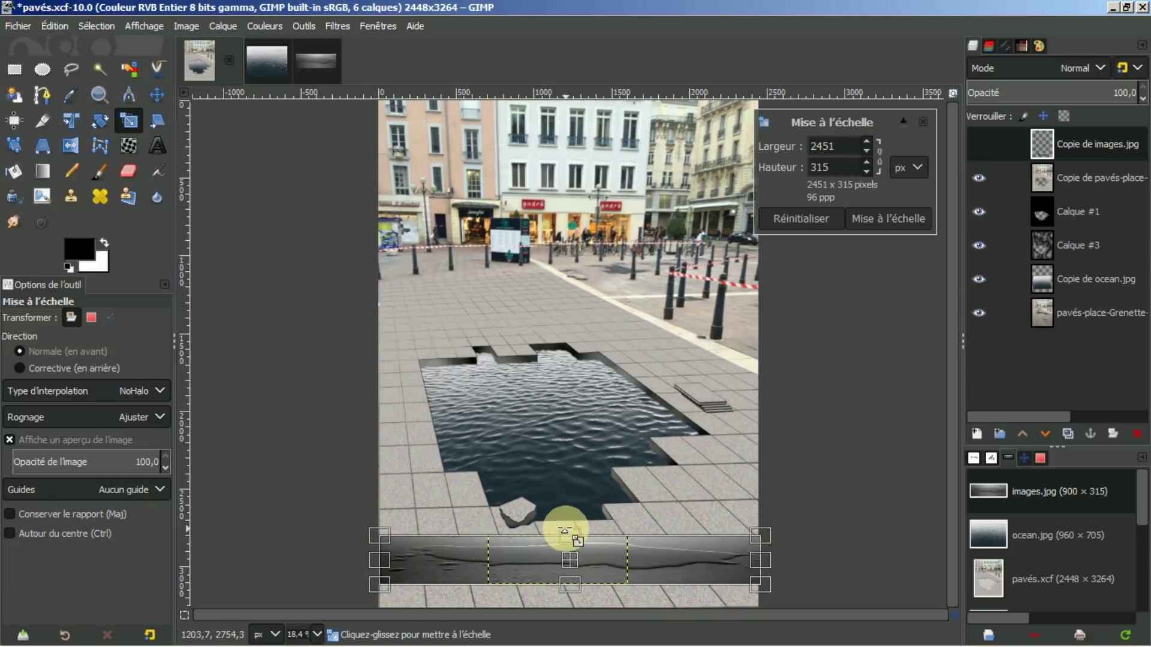
pyautogui.moveTo(566, 535); pyautogui.dragTo(565, 514)
pyautogui.moveTo(565, 595); pyautogui.dragTo(567, 616)
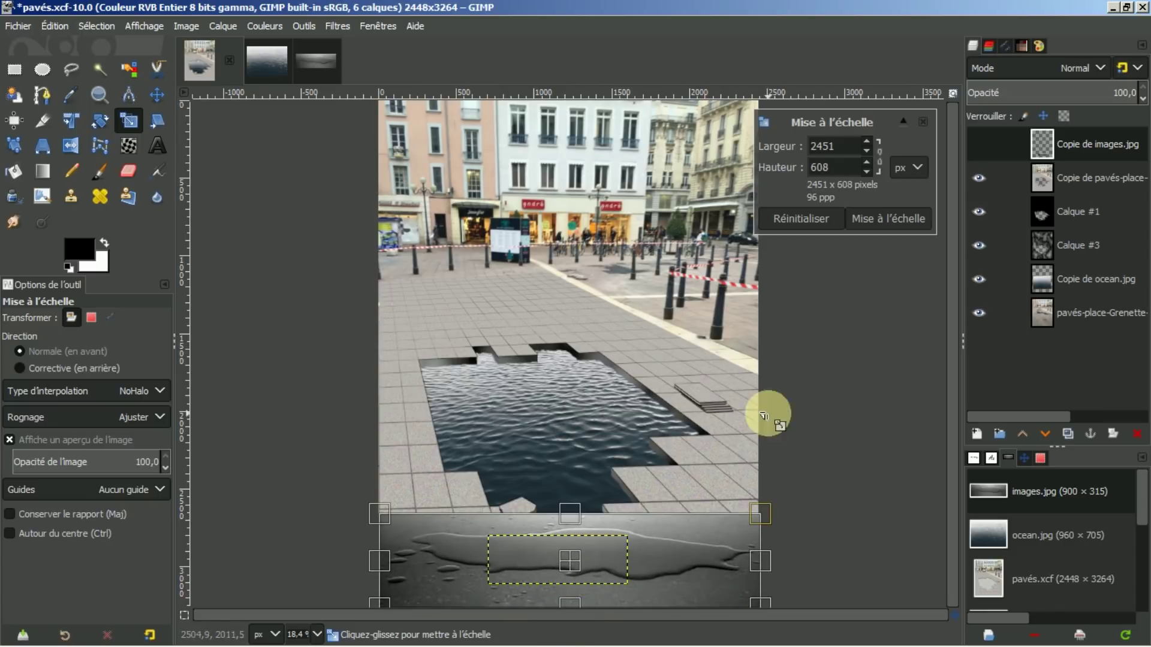
pyautogui.click(888, 222)
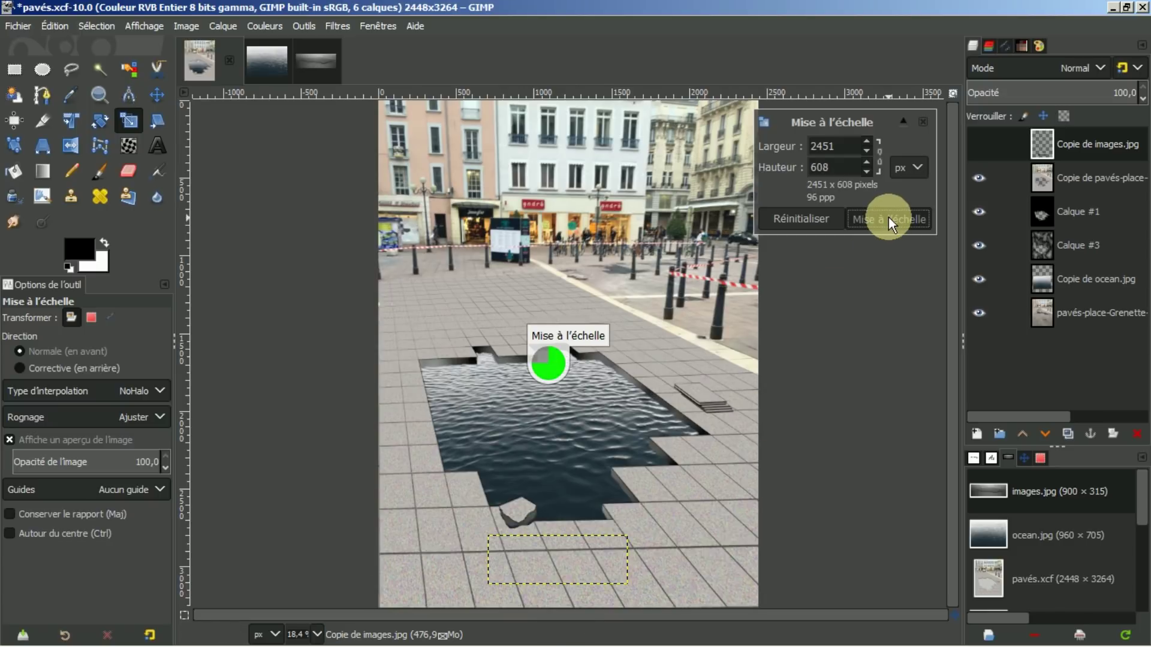
# Set the blend mode of the Copie de images.jpg layer to Lumière ponctuelle
pyautogui.click(1023, 459)
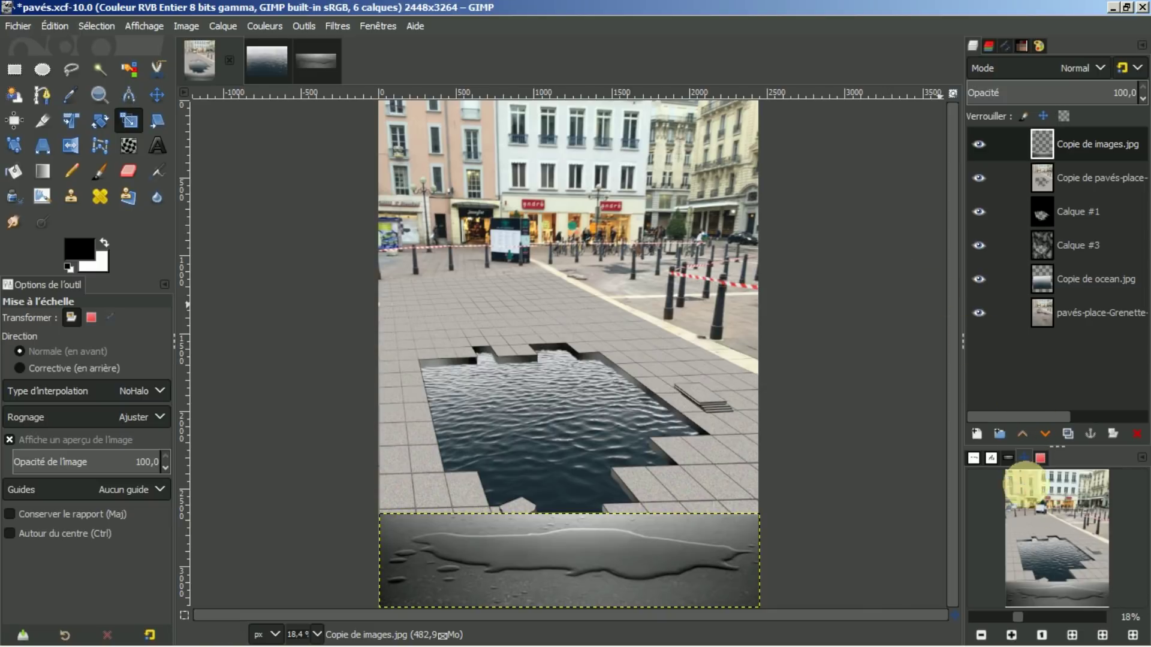
pyautogui.click(1012, 636)
pyautogui.moveTo(958, 457); pyautogui.dragTo(953, 540)
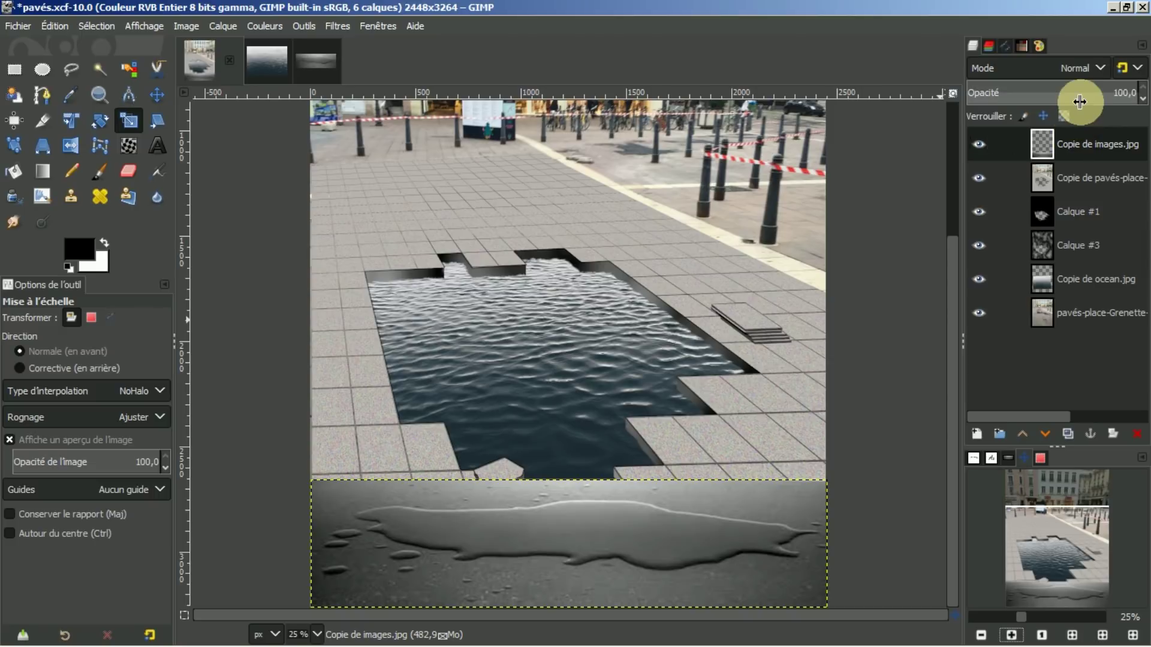
pyautogui.click(1102, 68)
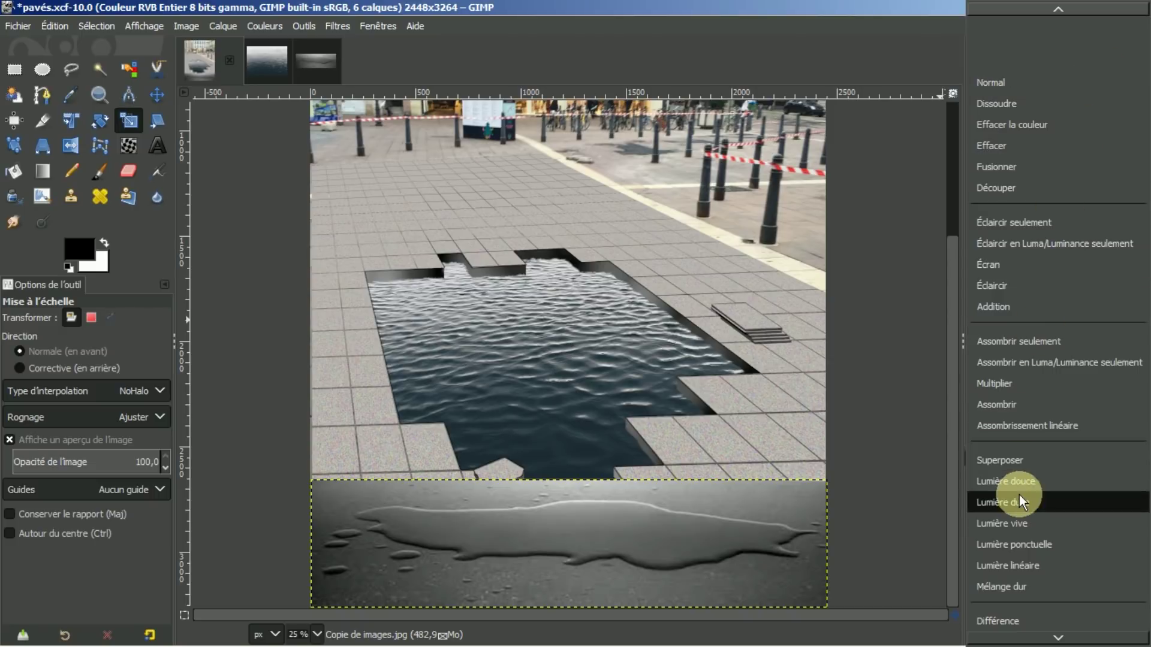
pyautogui.click(999, 546)
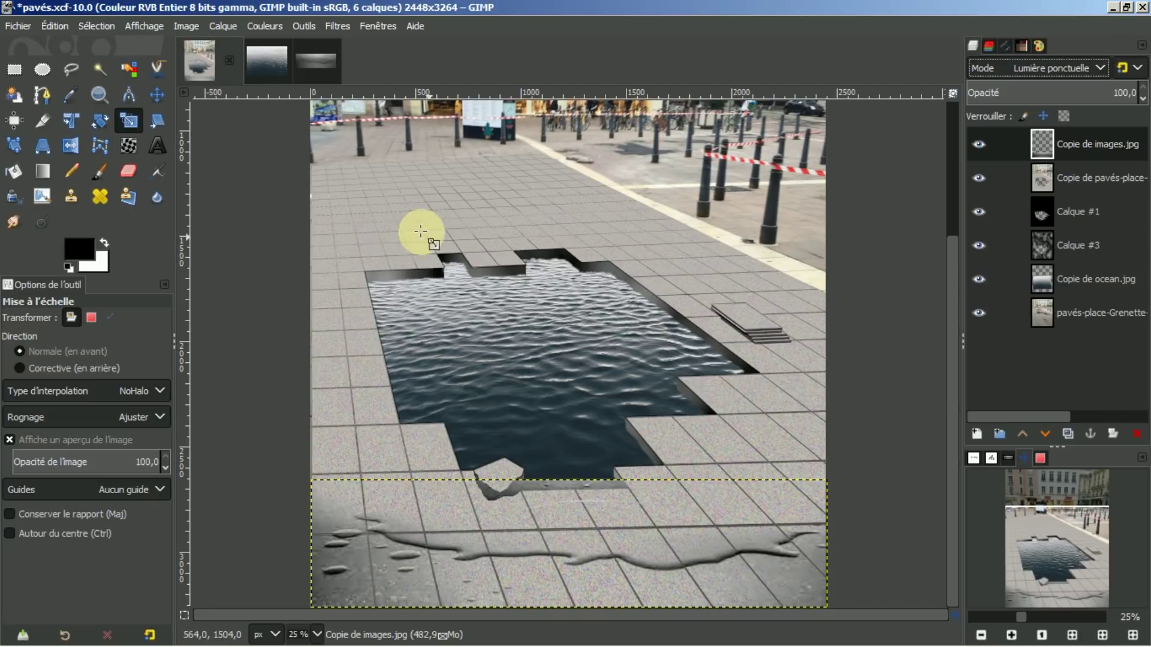
# Try the puddle layer higher up, overlapping the hole's front edge, and delete the Copie de images.jpg layer
pyautogui.click(158, 97)
pyautogui.moveTo(643, 523); pyautogui.dragTo(645, 481)
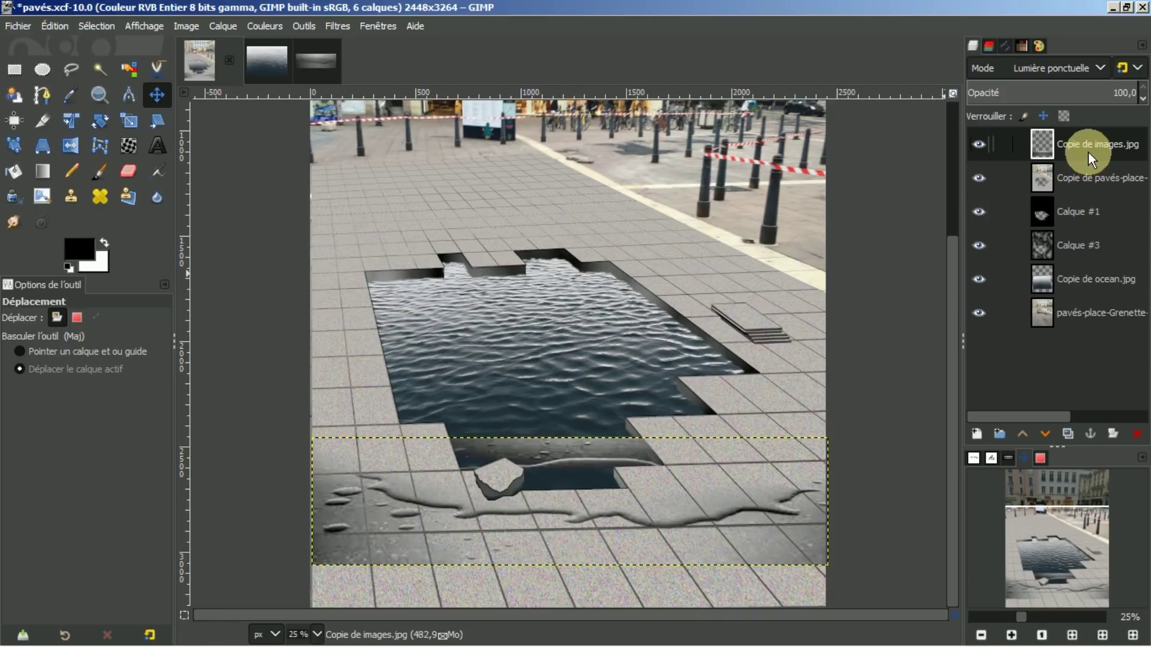
pyautogui.click(1136, 435)
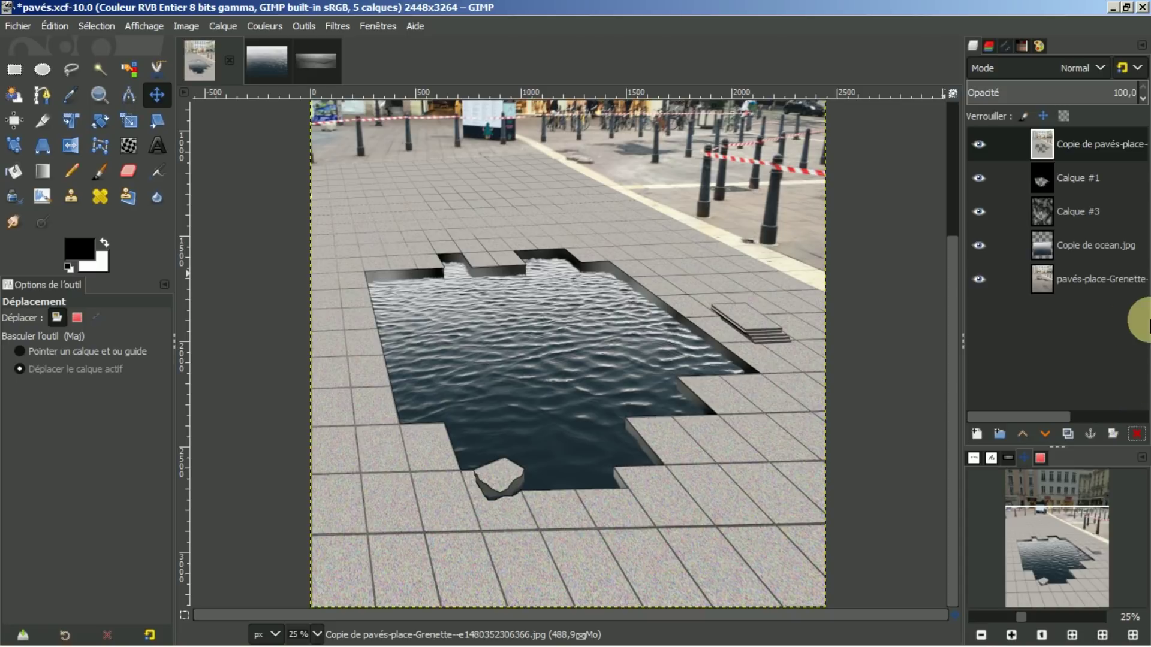
# Add a new 2448 × 3264 px layer filled with transparency at the top of the layer stack
pyautogui.click(977, 436)
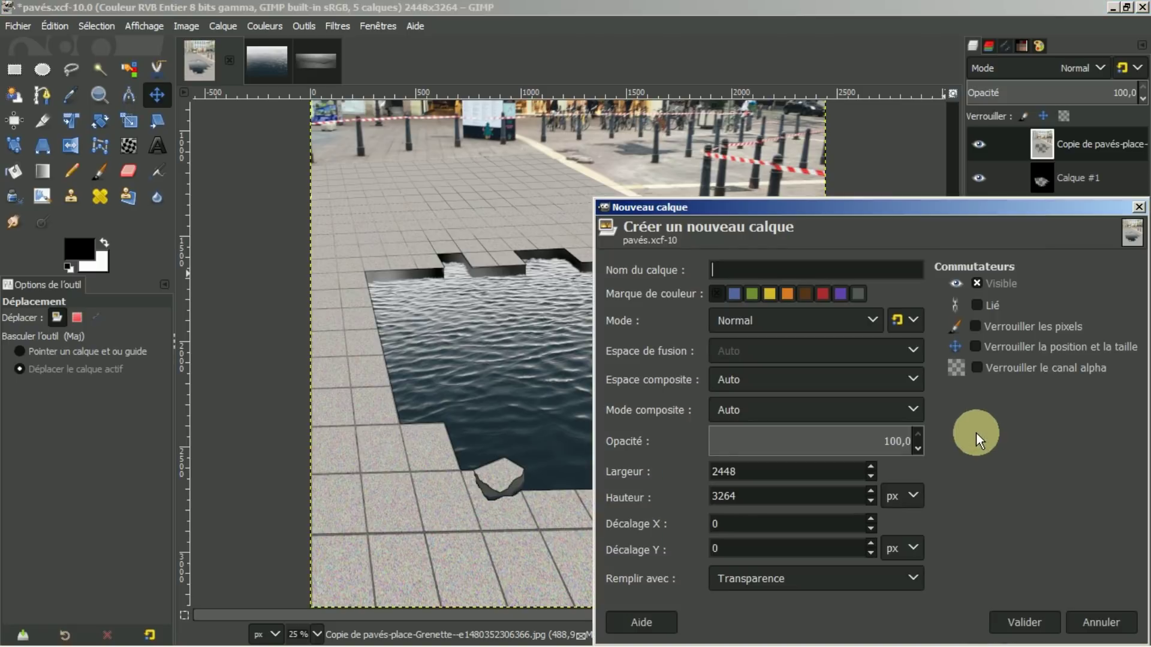
pyautogui.click(1011, 624)
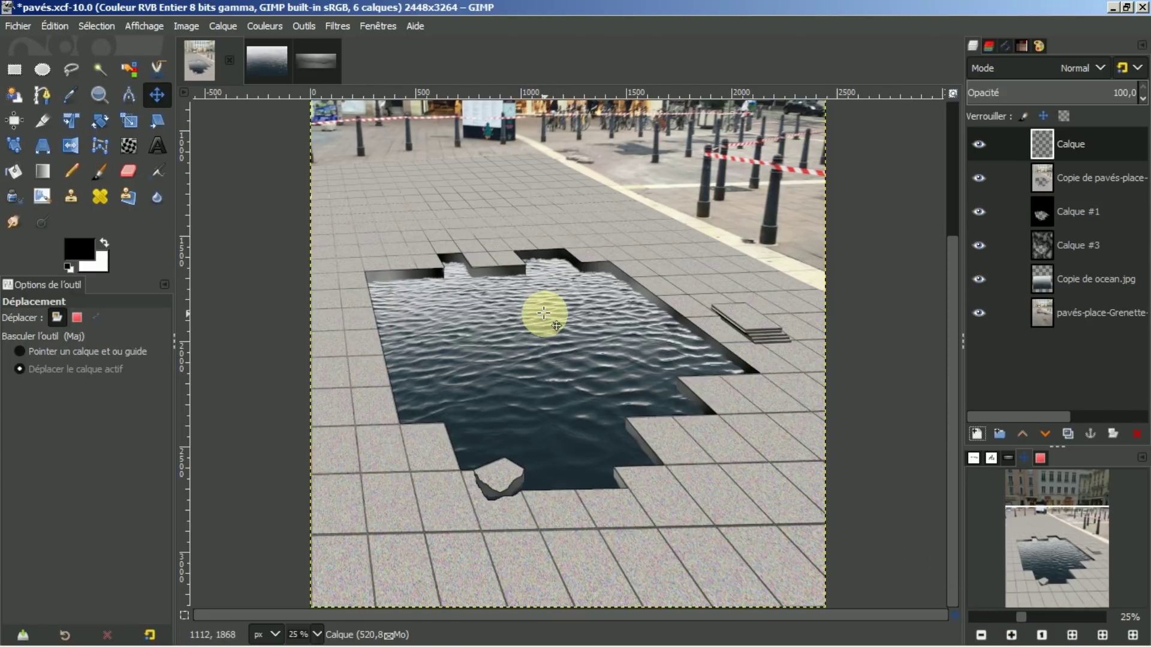
# Outline an irregular puddle shape with the free selection around the front half of the hole and the loose stone, and validate it
pyautogui.click(71, 69)
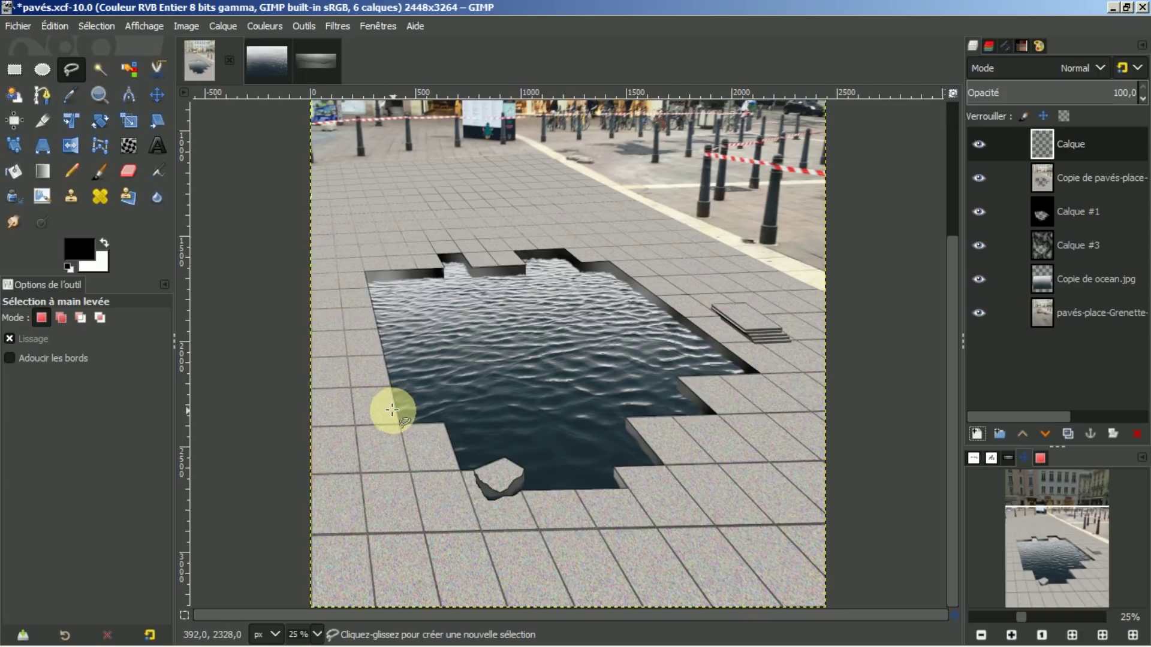
pyautogui.click(394, 410)
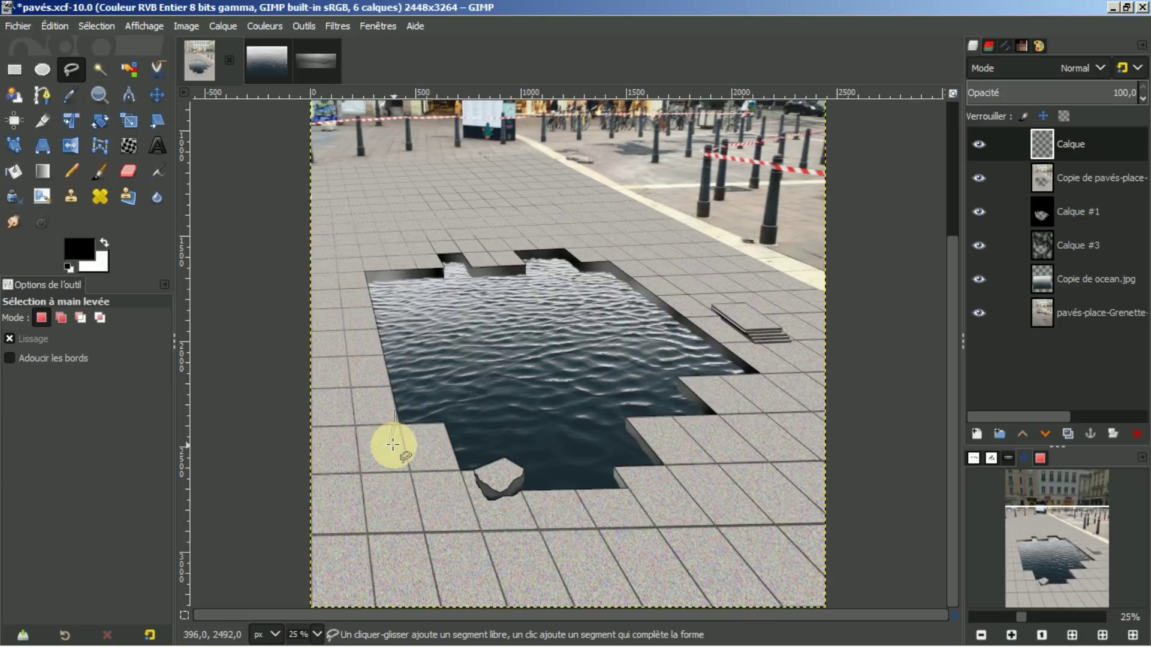
pyautogui.moveTo(410, 461)
pyautogui.mouseDown()
pyautogui.moveTo(492, 527)
pyautogui.moveTo(543, 512)
pyautogui.moveTo(574, 524)
pyautogui.moveTo(666, 486)
pyautogui.mouseUp()
pyautogui.moveTo(690, 477)
pyautogui.mouseDown()
pyautogui.moveTo(757, 403)
pyautogui.moveTo(765, 382)
pyautogui.moveTo(755, 369)
pyautogui.moveTo(620, 365)
pyautogui.moveTo(397, 412)
pyautogui.mouseUp()
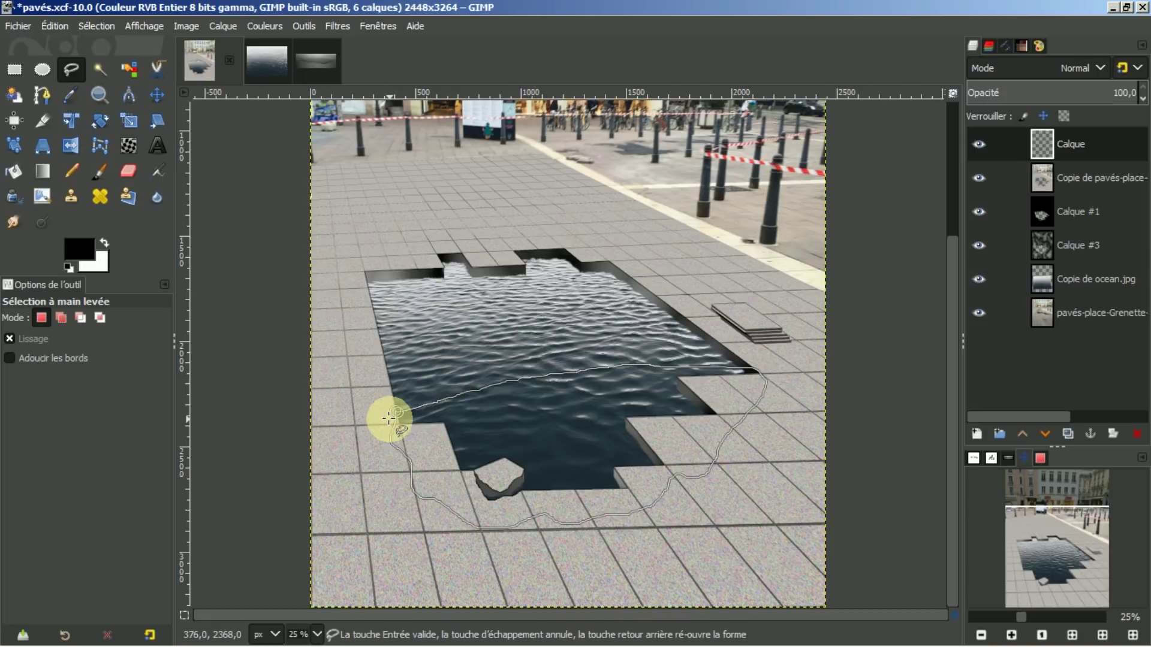
pyautogui.press('Return')
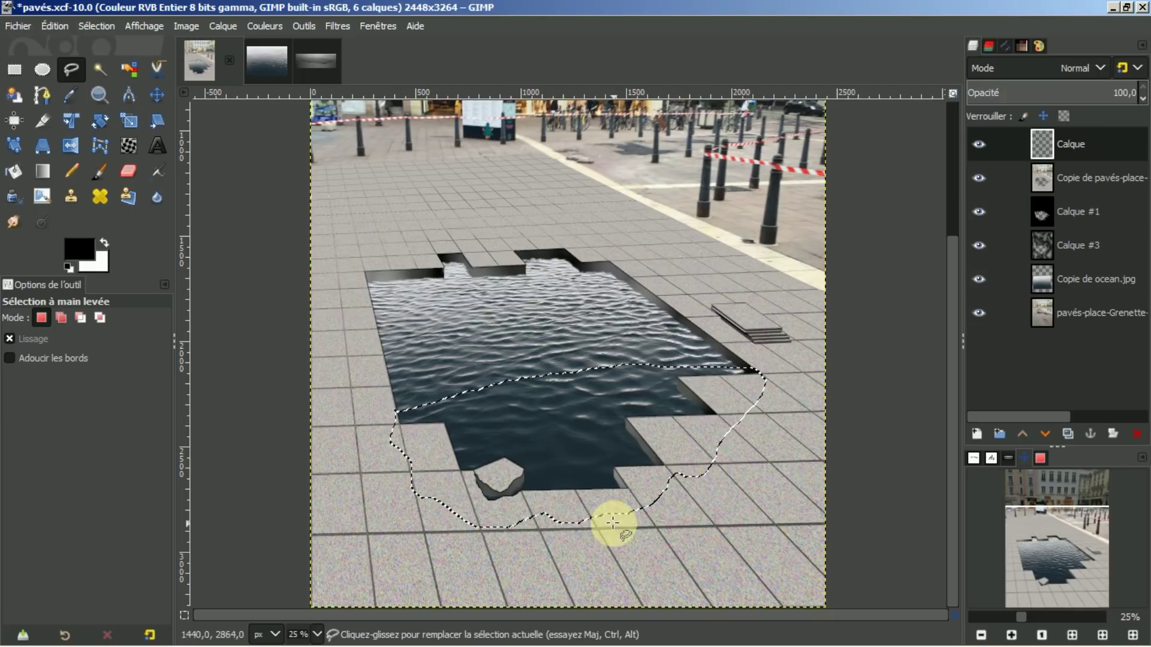
# Delete the existing path named Sélection from the image's paths
pyautogui.click(1007, 53)
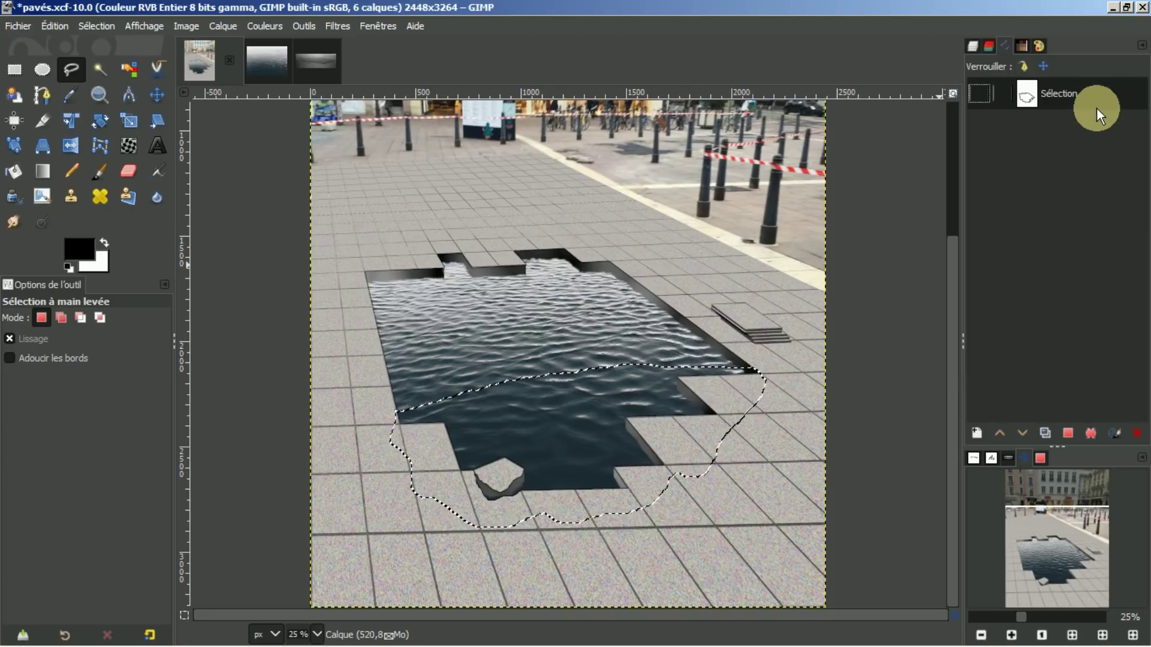
pyautogui.click(1138, 432)
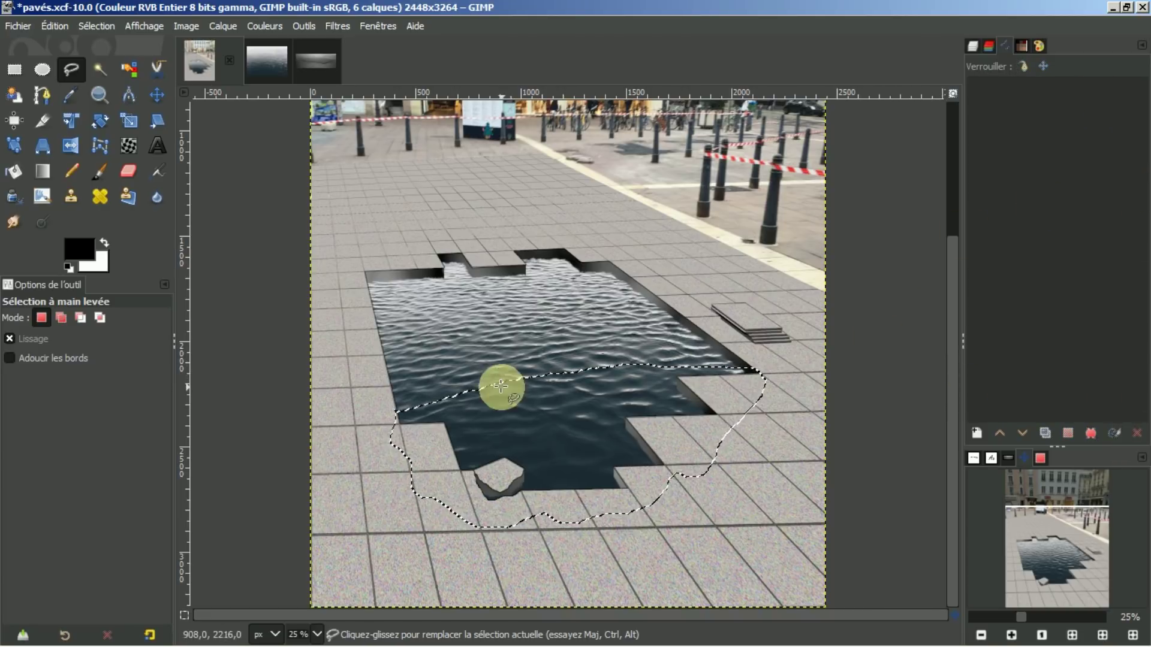
# Convert the puddle selection to a path and, after clearing the selection, reload it from that path
pyautogui.click(1091, 434)
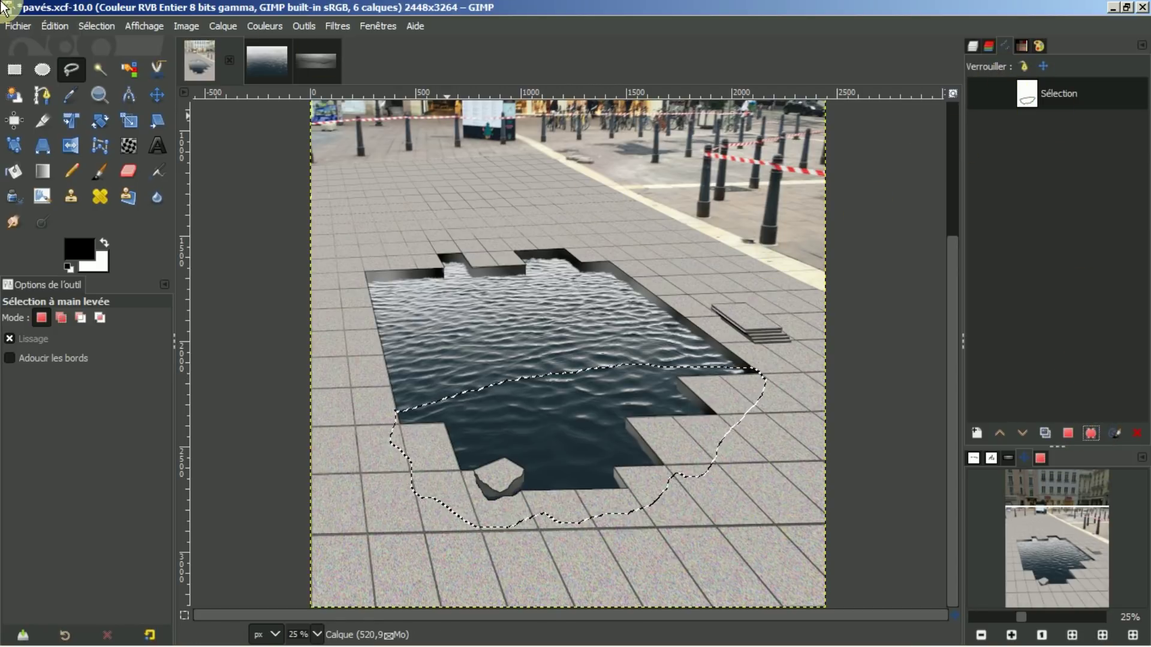
pyautogui.click(87, 25)
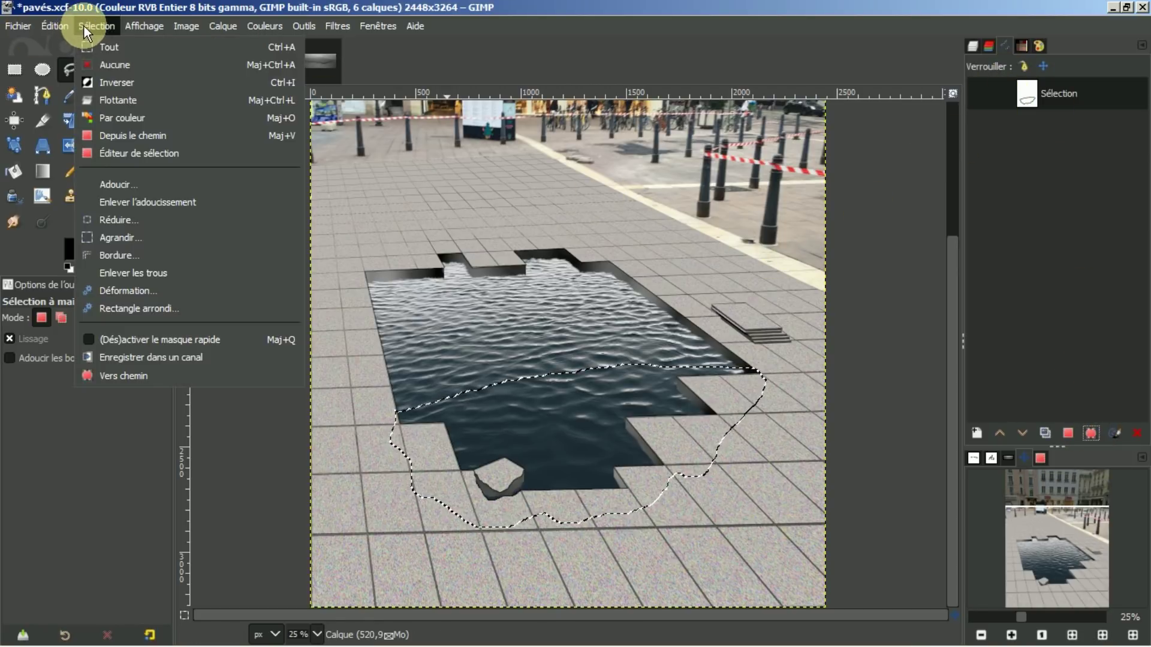
pyautogui.click(105, 66)
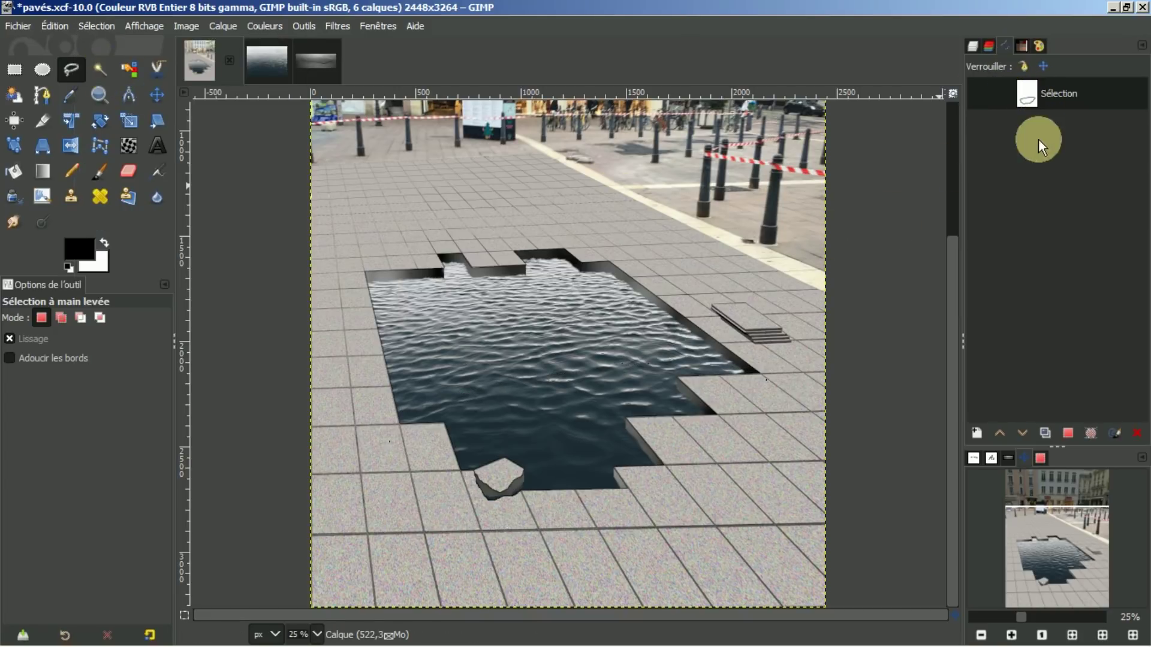
pyautogui.click(1069, 434)
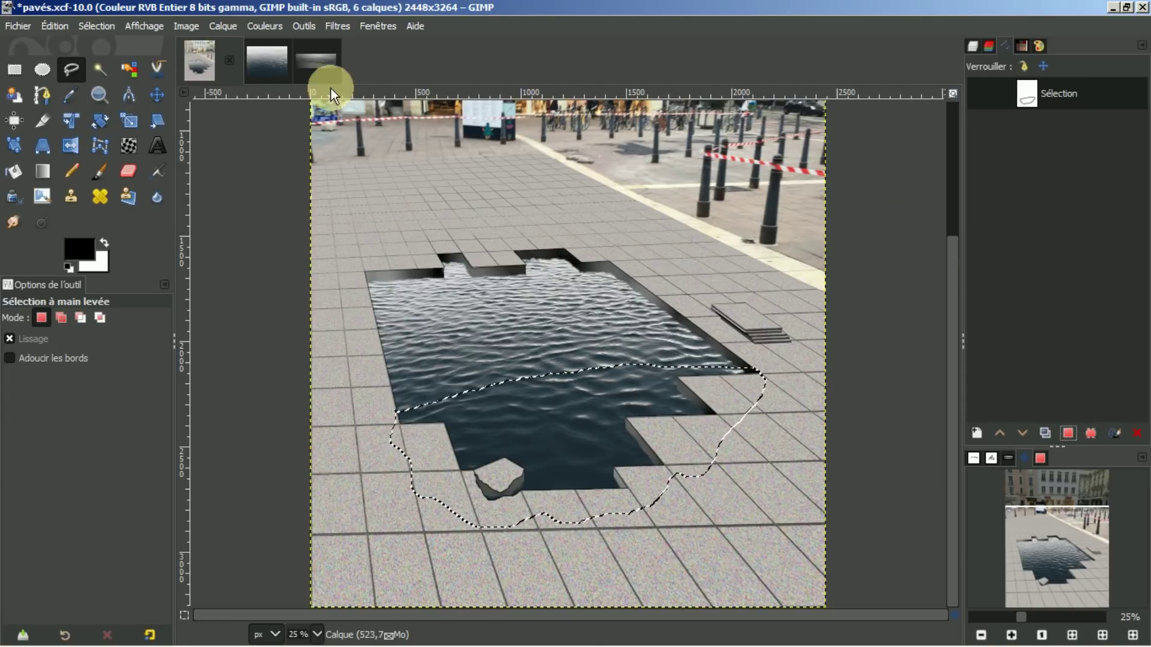
# Delete the puddle path made from the selection and deselect everything
pyautogui.click(1137, 433)
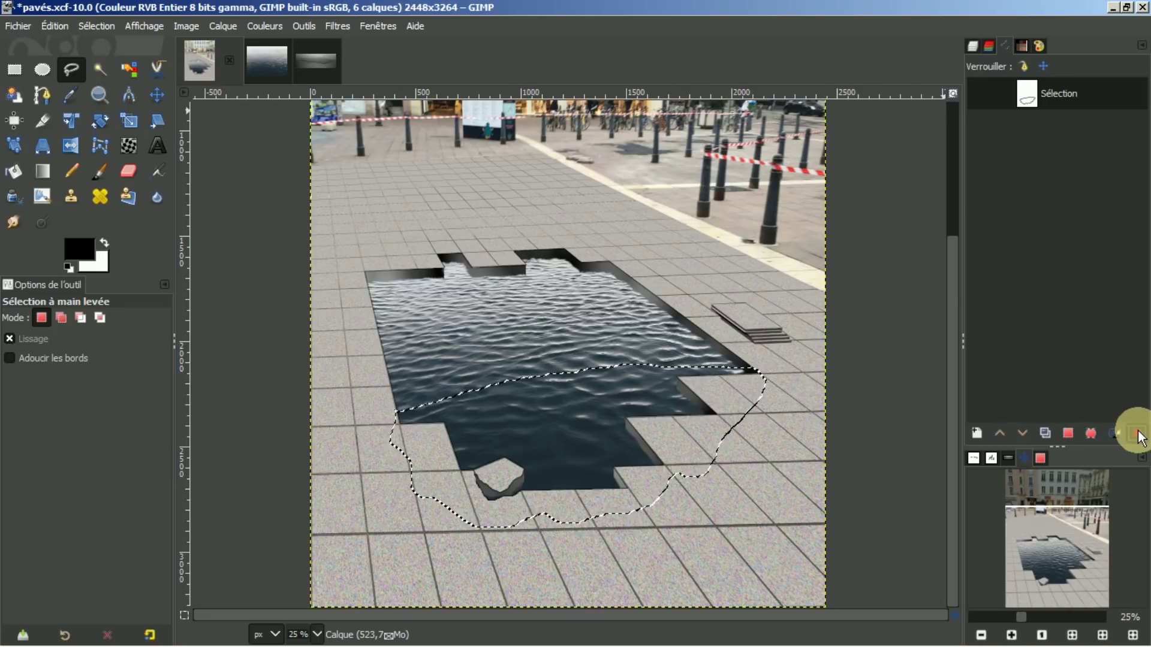
pyautogui.click(95, 28)
pyautogui.click(111, 67)
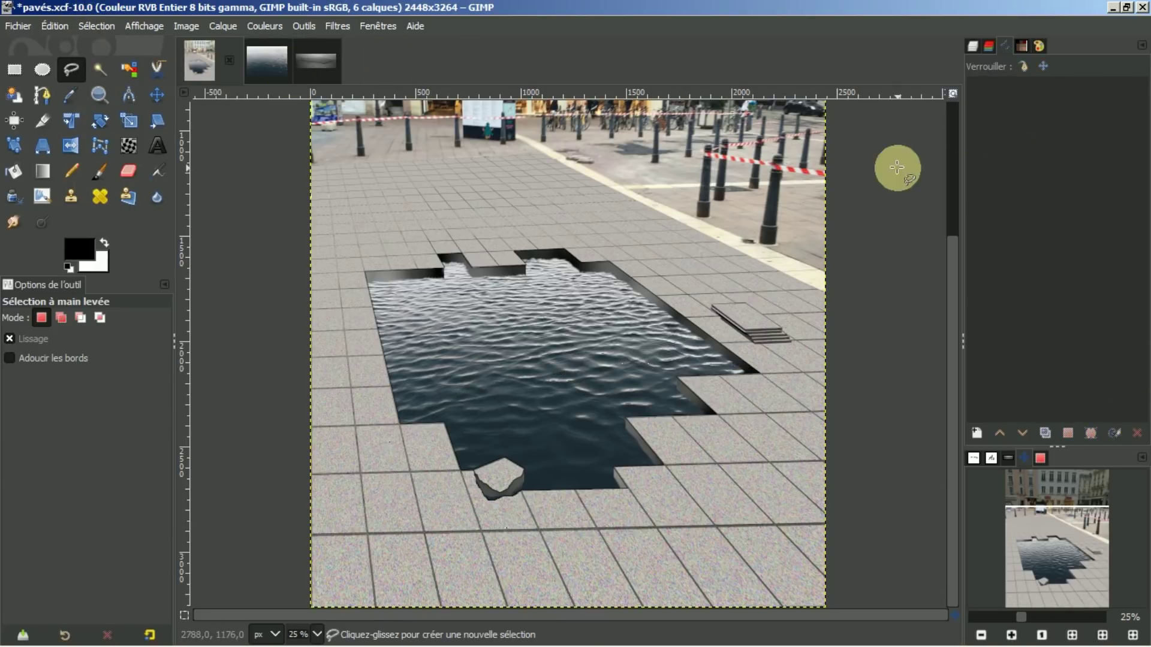
# Import the puddle path from the recently used file flaque.svg
pyautogui.rightClick(1014, 198)
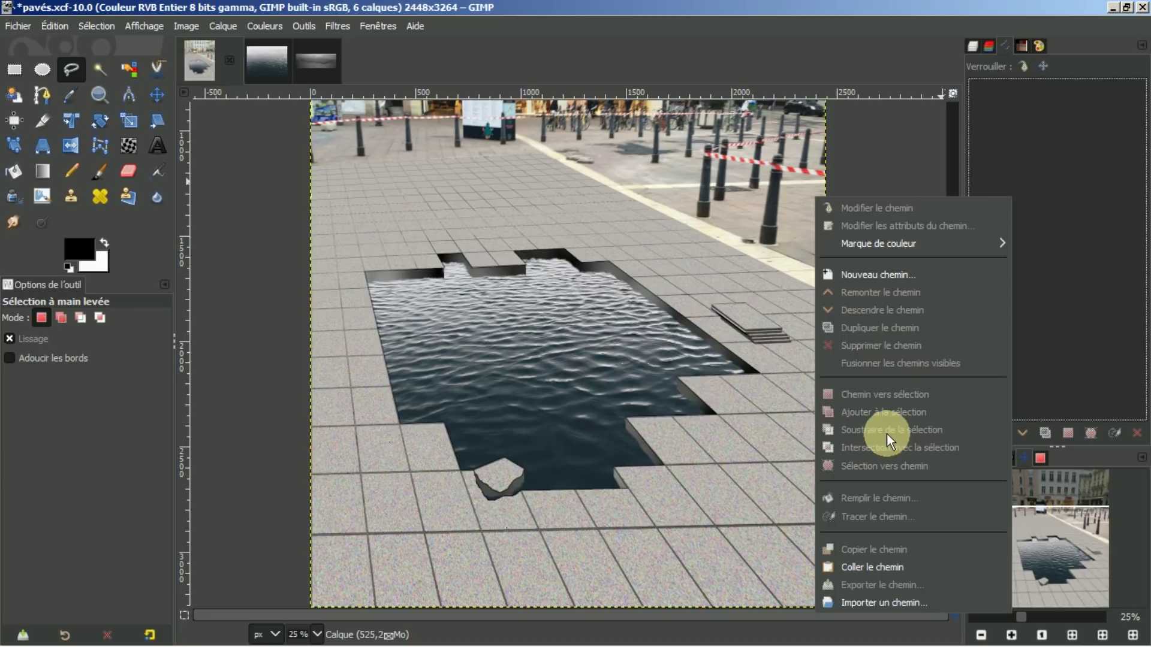
pyautogui.click(866, 603)
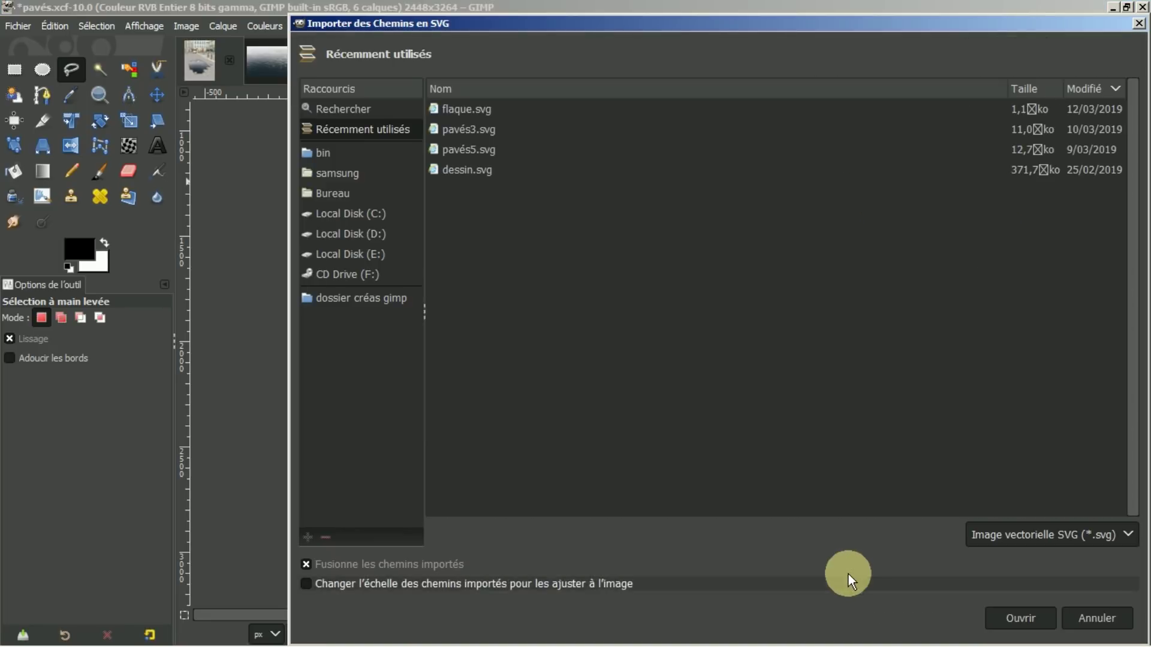
pyautogui.click(467, 110)
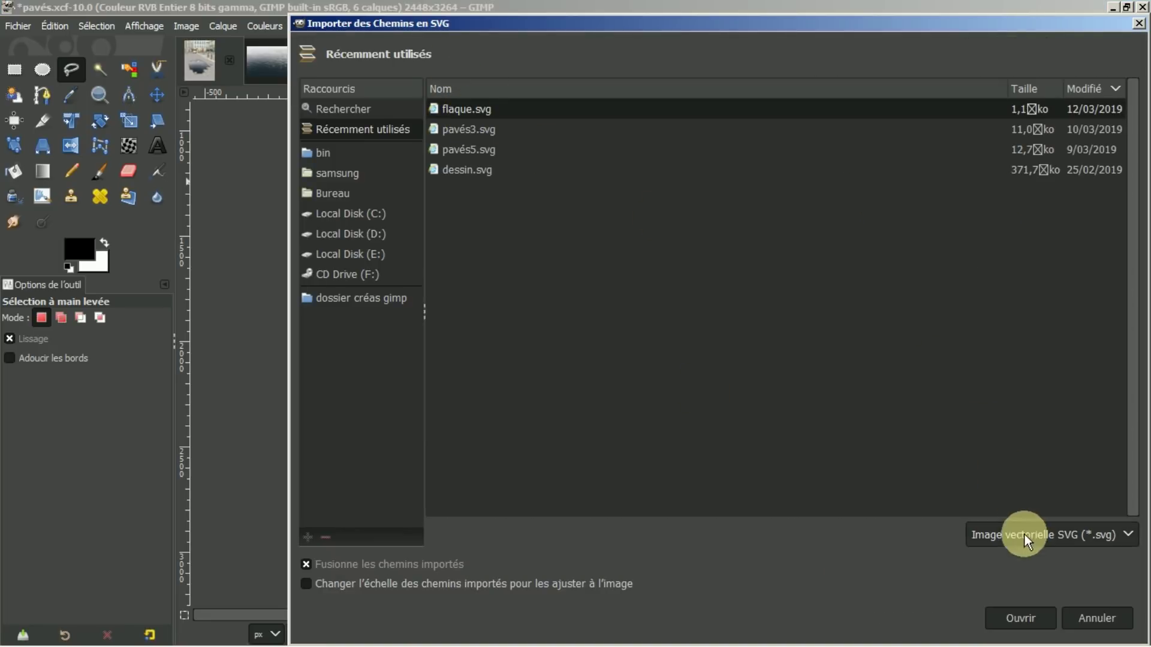
pyautogui.click(1023, 617)
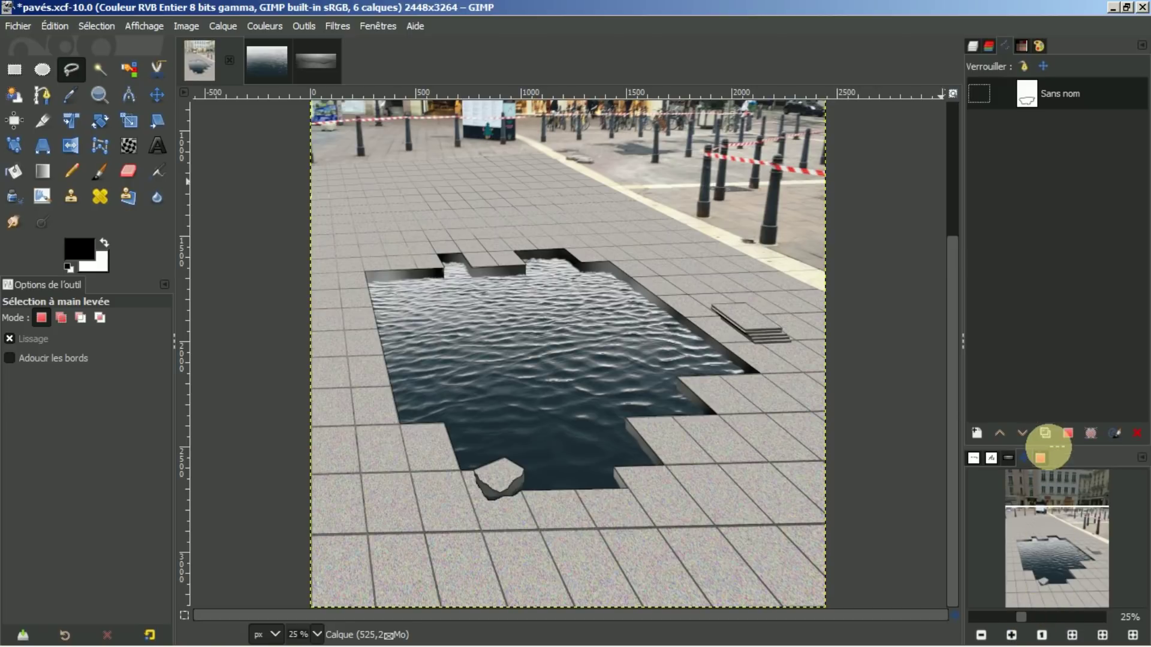
# Turn the imported puddle path into a selection and set the foreground colour to dark grey 424242
pyautogui.click(1068, 434)
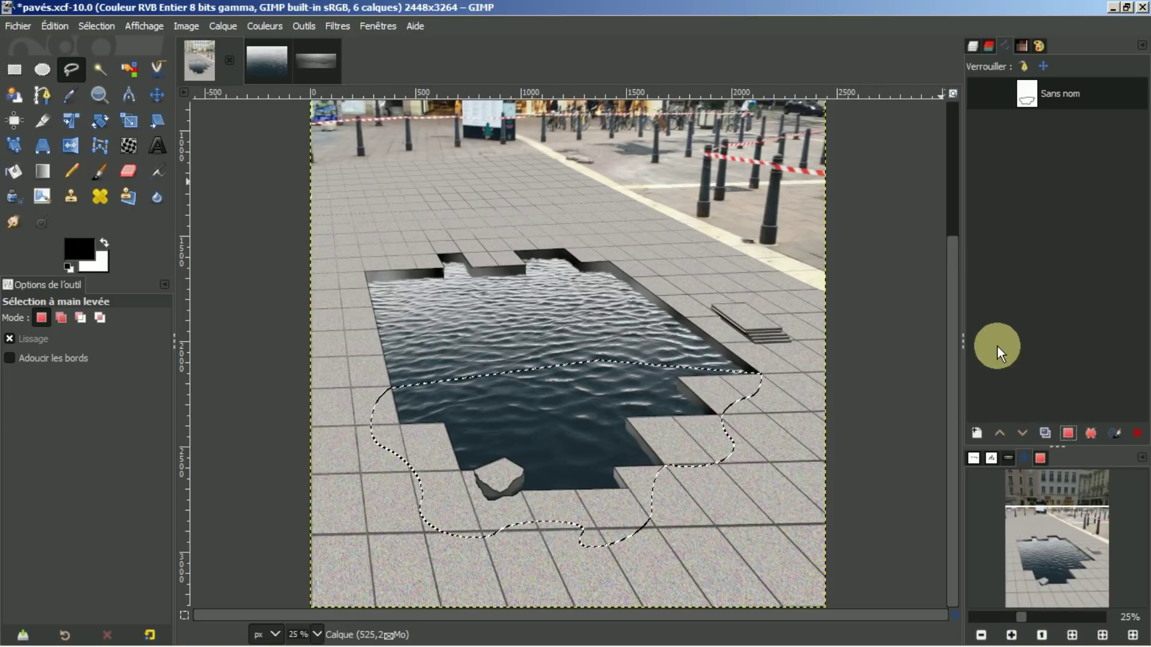
pyautogui.click(972, 47)
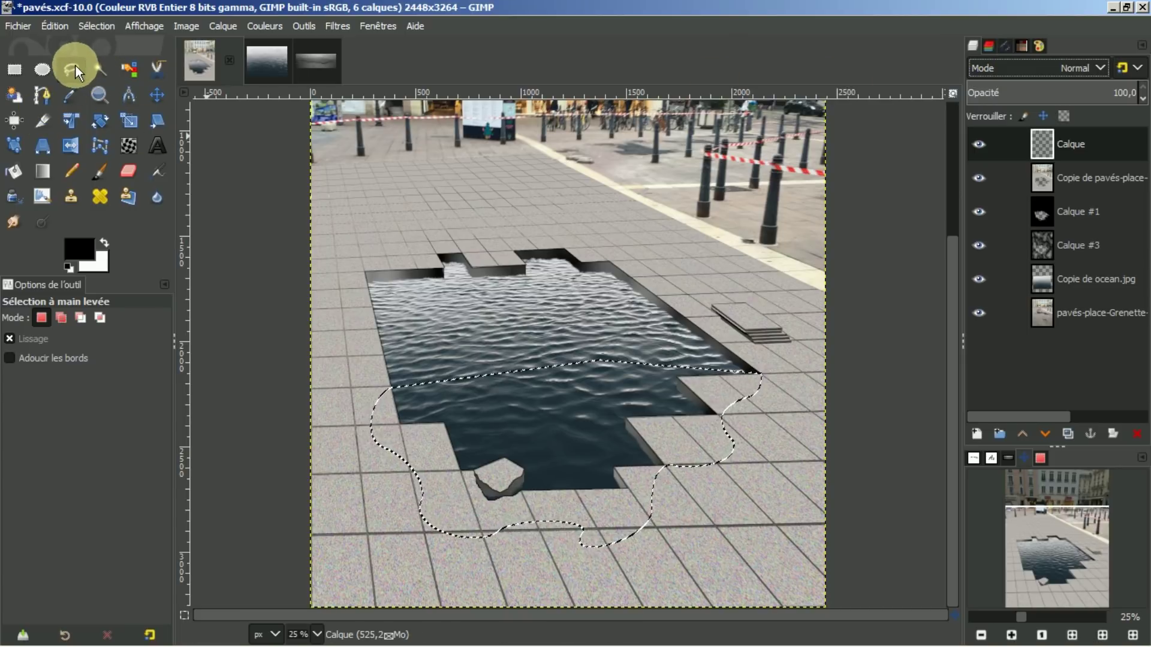
pyautogui.click(78, 249)
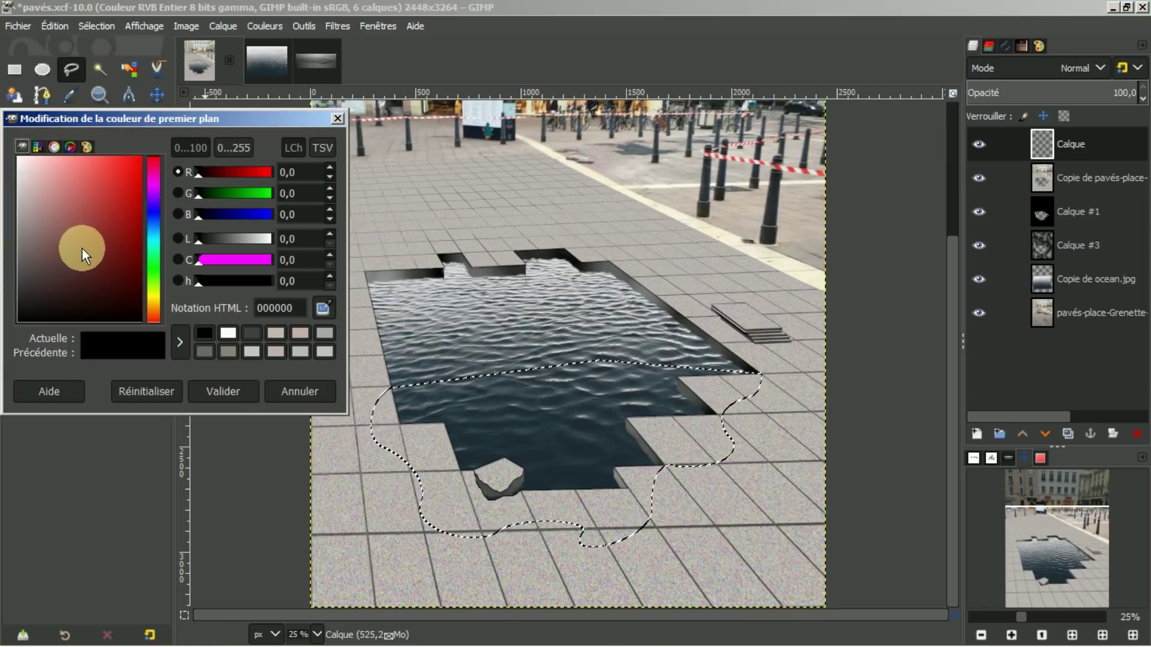
pyautogui.click(246, 331)
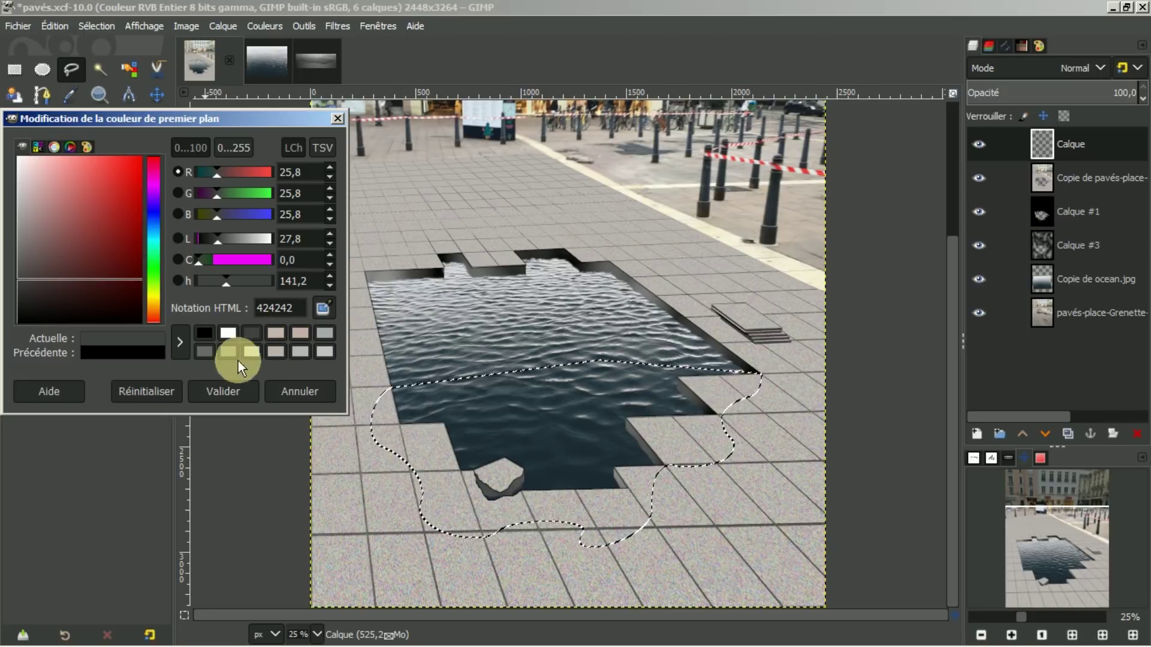
pyautogui.click(221, 391)
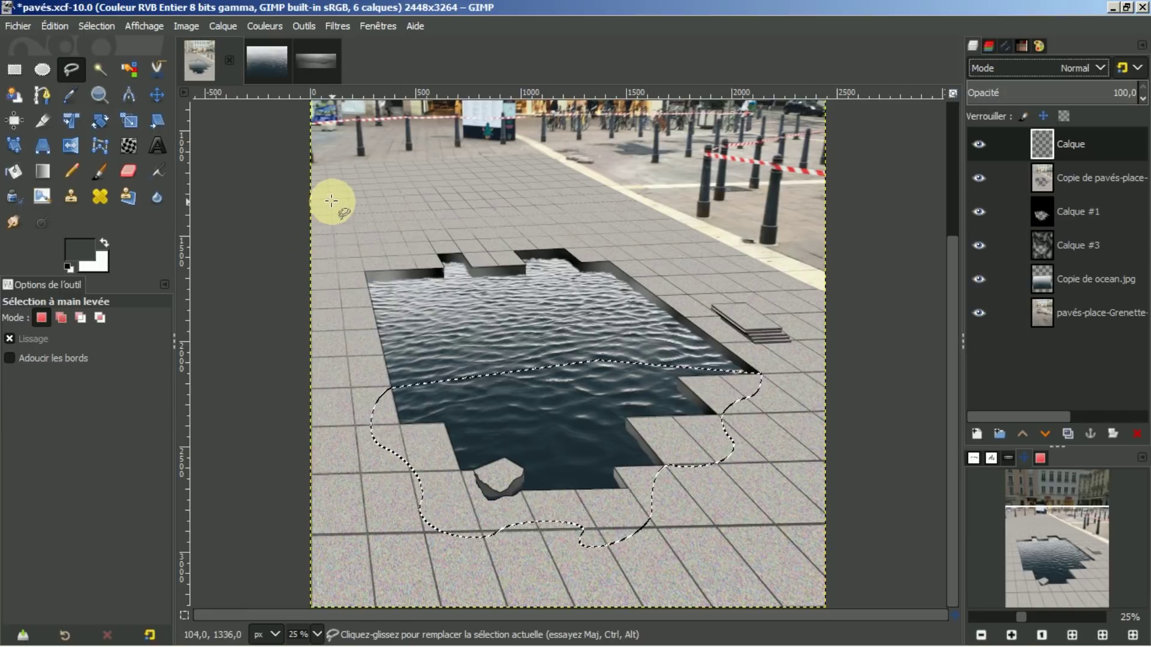
# Bucket-fill the puddle selection on the Calque layer with the foreground colour and deselect everything
pyautogui.click(15, 172)
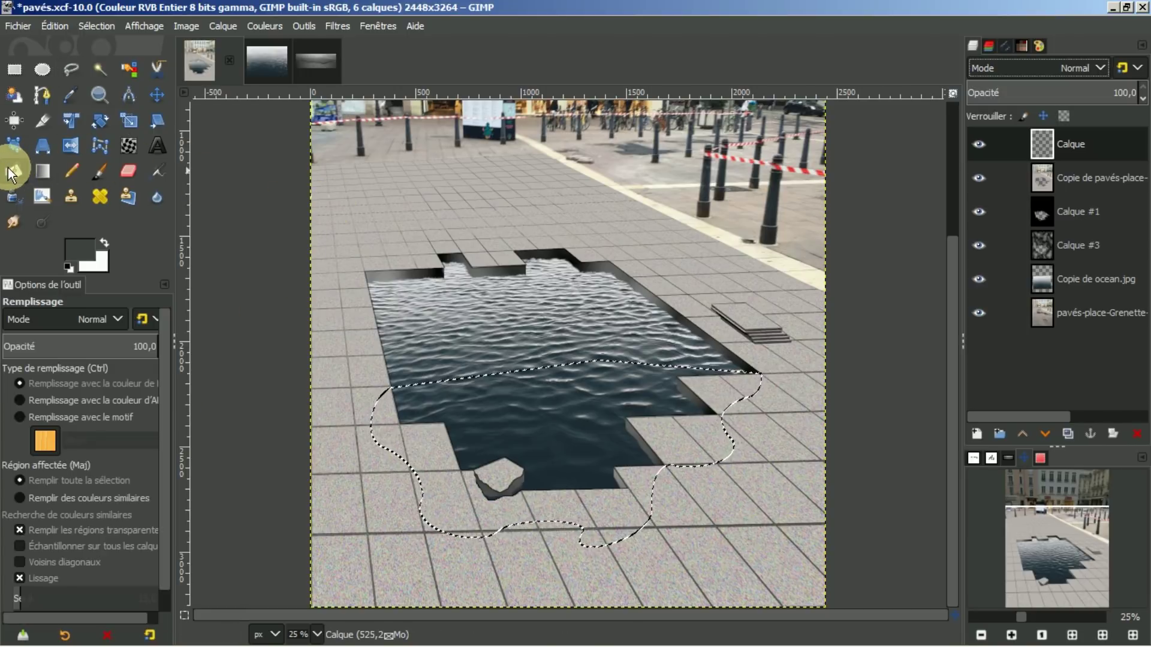
pyautogui.click(491, 403)
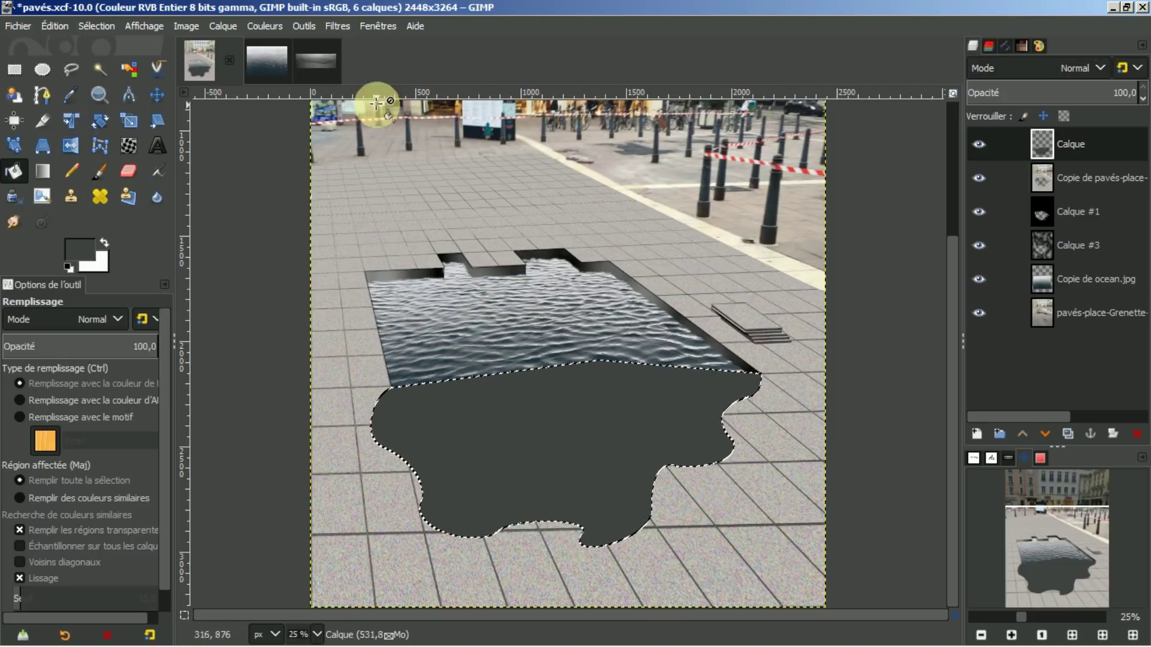
pyautogui.click(99, 24)
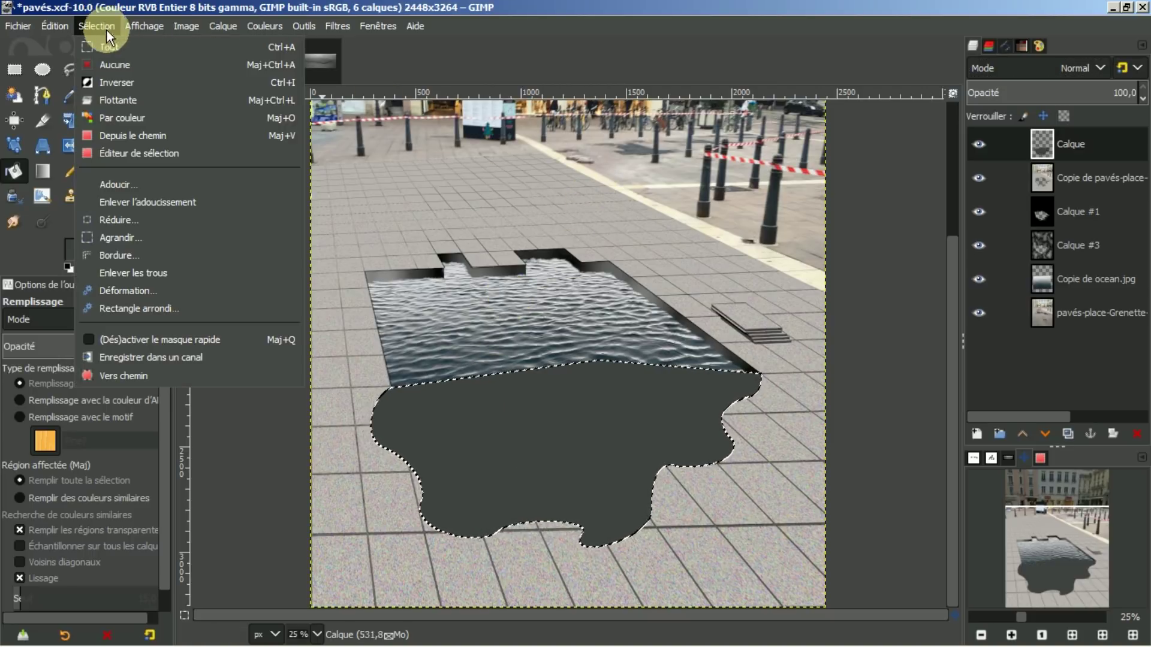
pyautogui.click(114, 64)
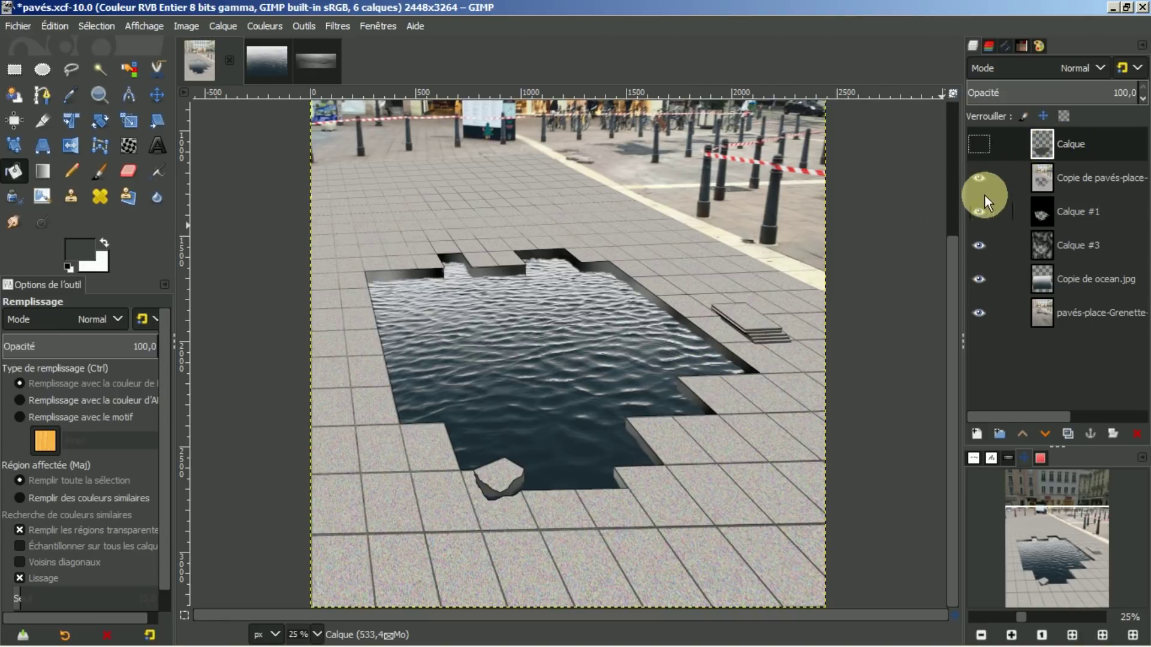
# Show only the Copie de pavés-place layer, select its transparent hole with contiguous selection, and make all layers visible again
pyautogui.click(1077, 178)
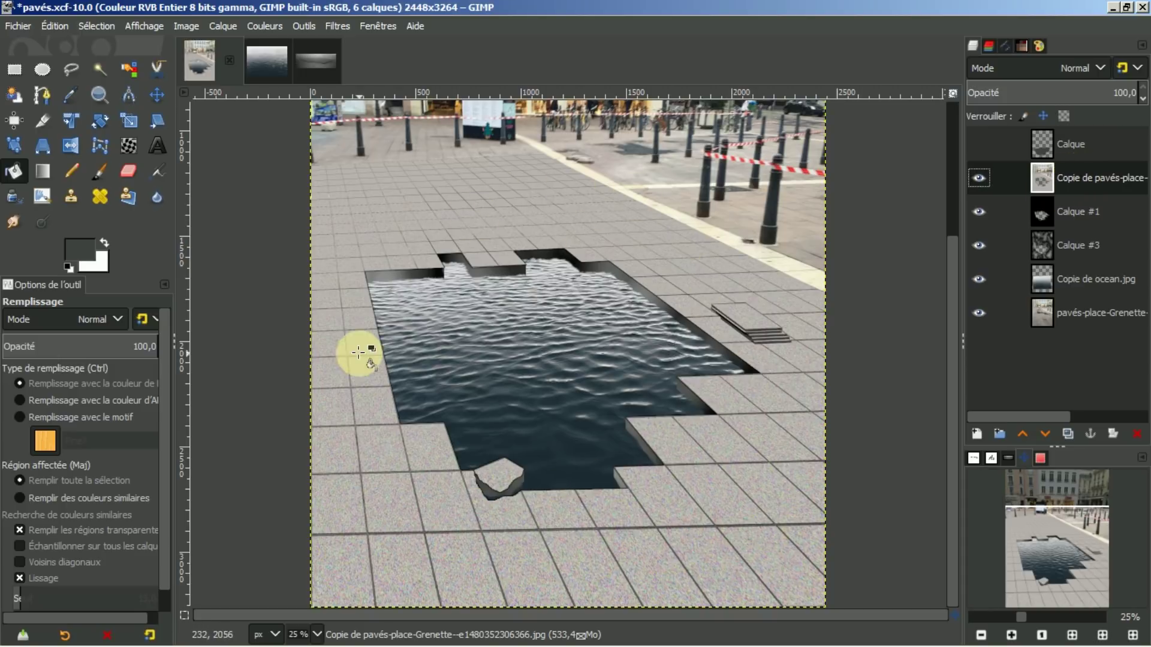
pyautogui.keyDown('shift'); pyautogui.click(980, 177); pyautogui.keyUp('shift')
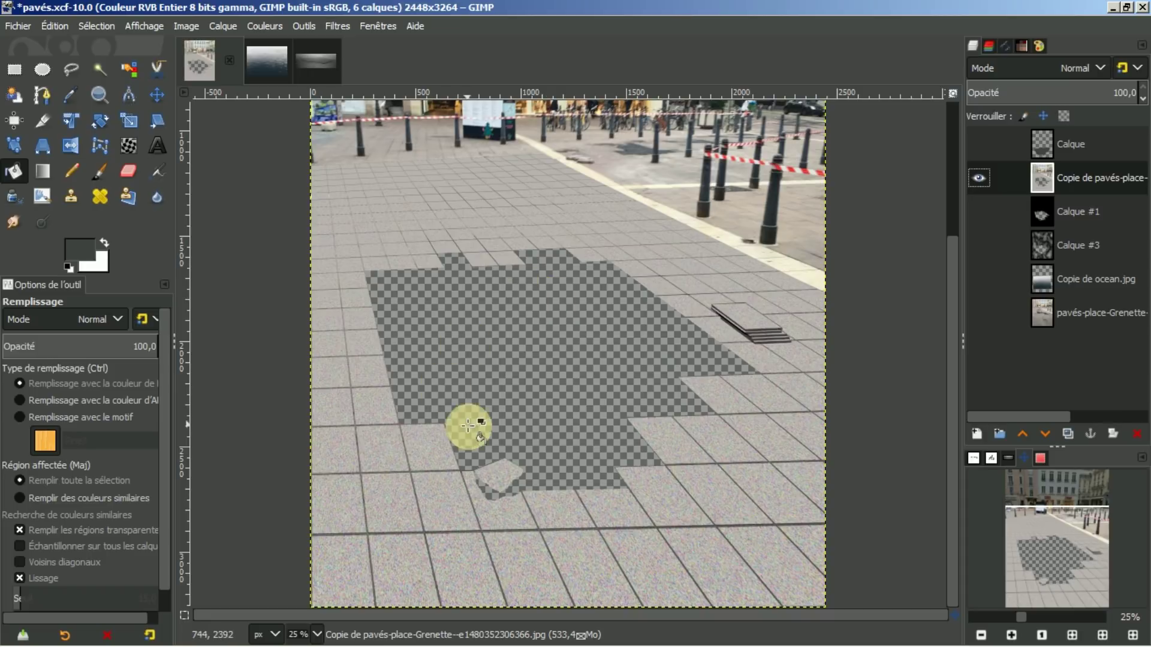
pyautogui.click(99, 72)
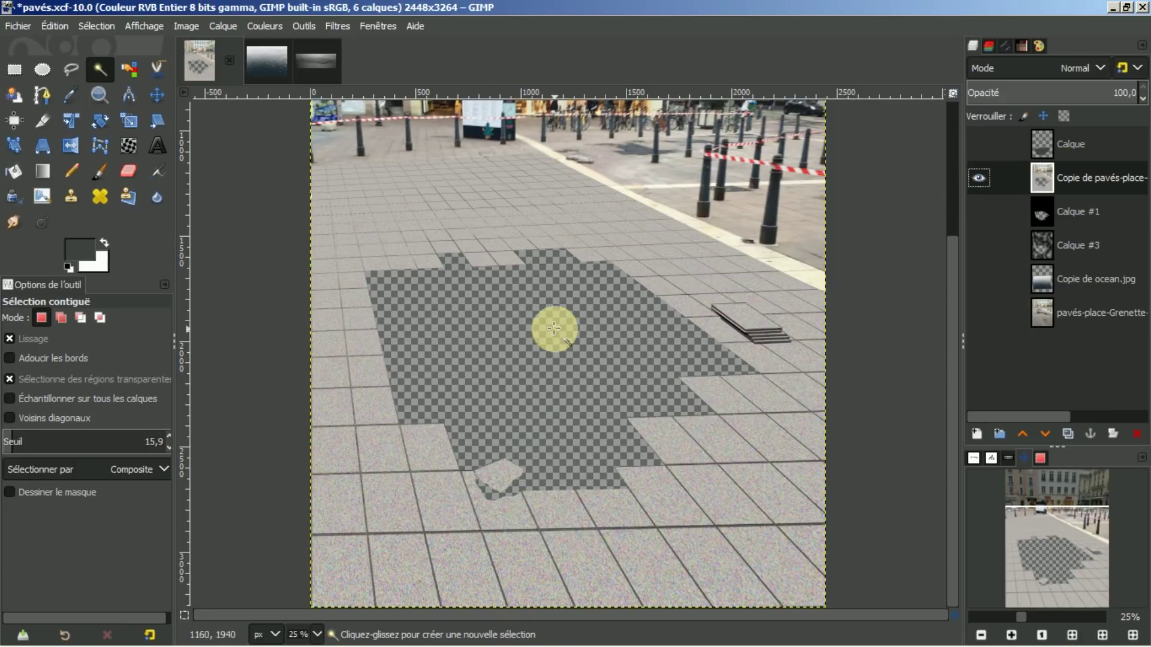
pyautogui.click(540, 346)
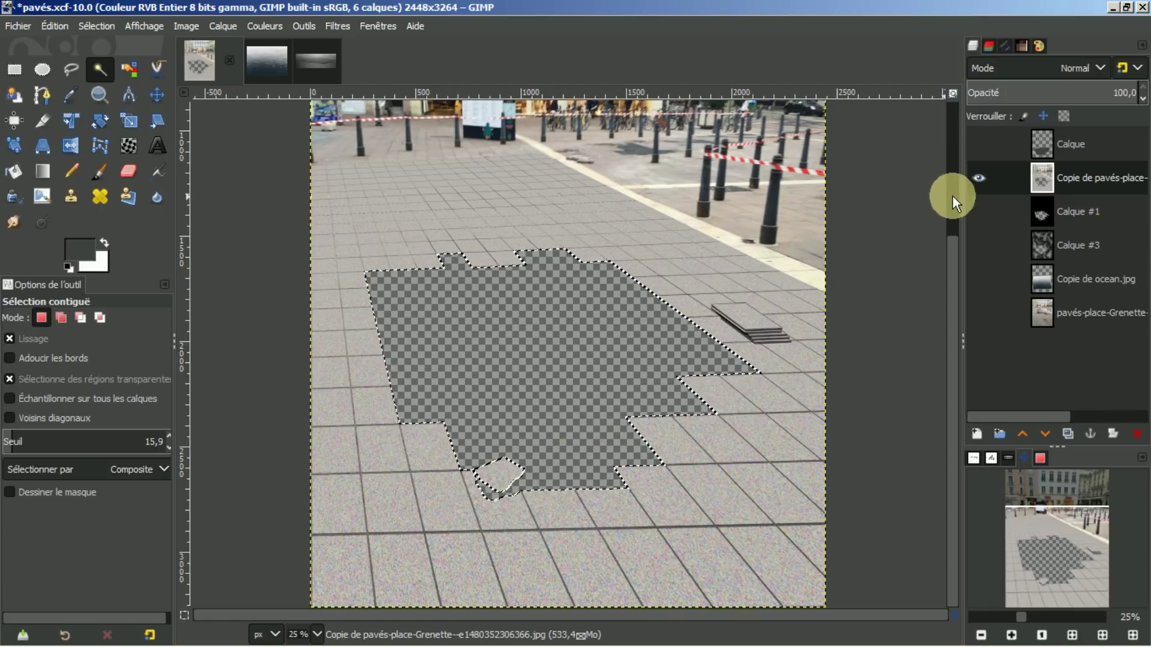
pyautogui.keyDown('shift'); pyautogui.click(978, 178); pyautogui.keyUp('shift')
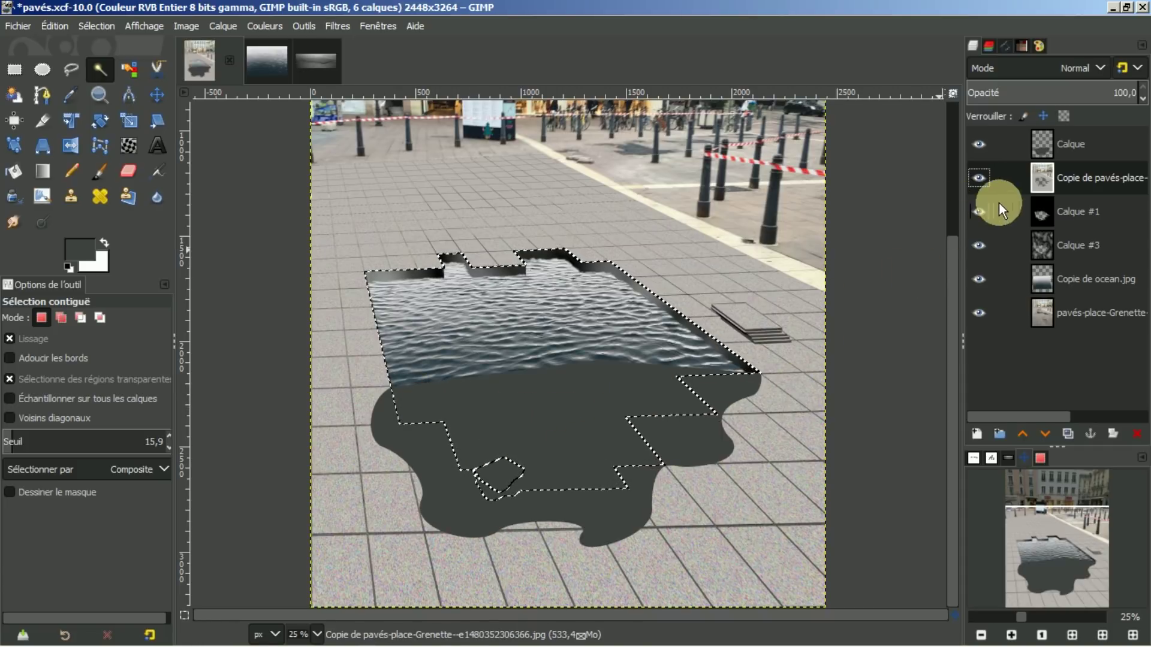
# Erase the selected hole area from the grey puddle on the Calque layer and deselect everything
pyautogui.click(1080, 146)
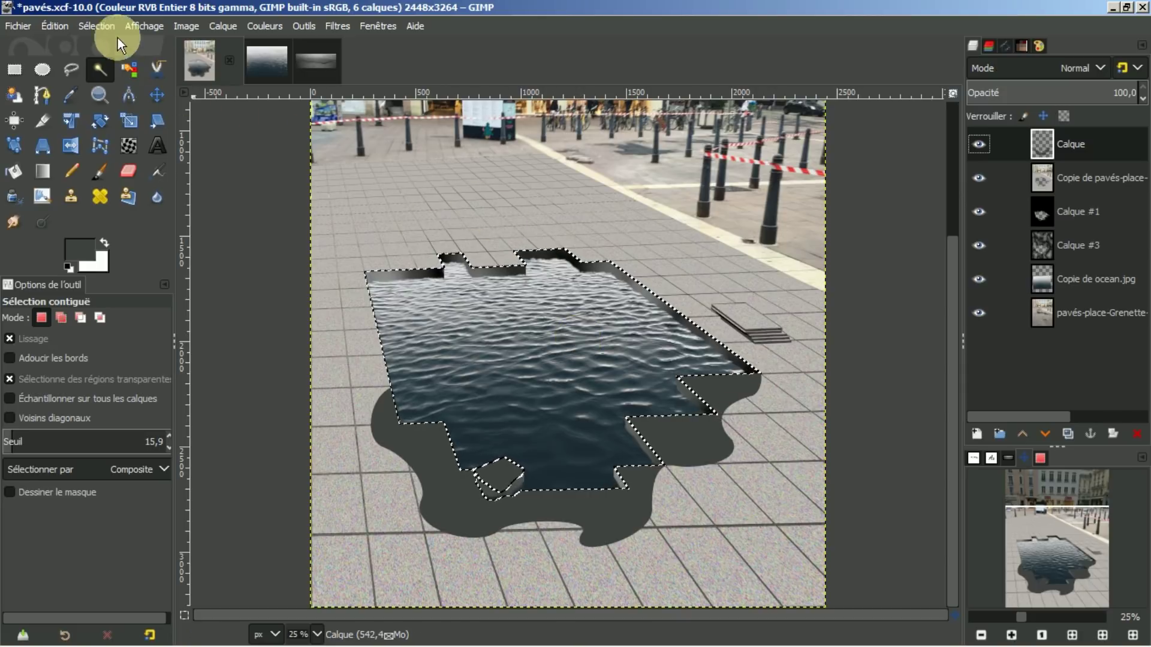
pyautogui.click(101, 25)
pyautogui.click(114, 70)
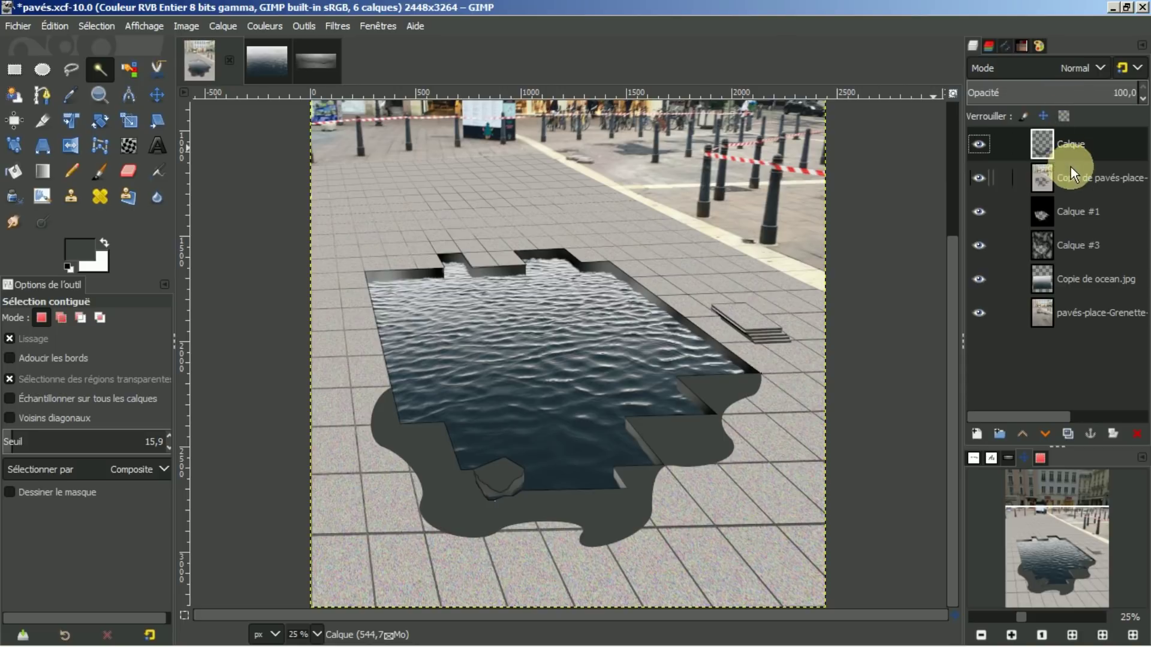
# Select the remaining puddle on the Calque layer from its alpha and add a white (full opacity) layer mask
pyautogui.rightClick(1081, 145)
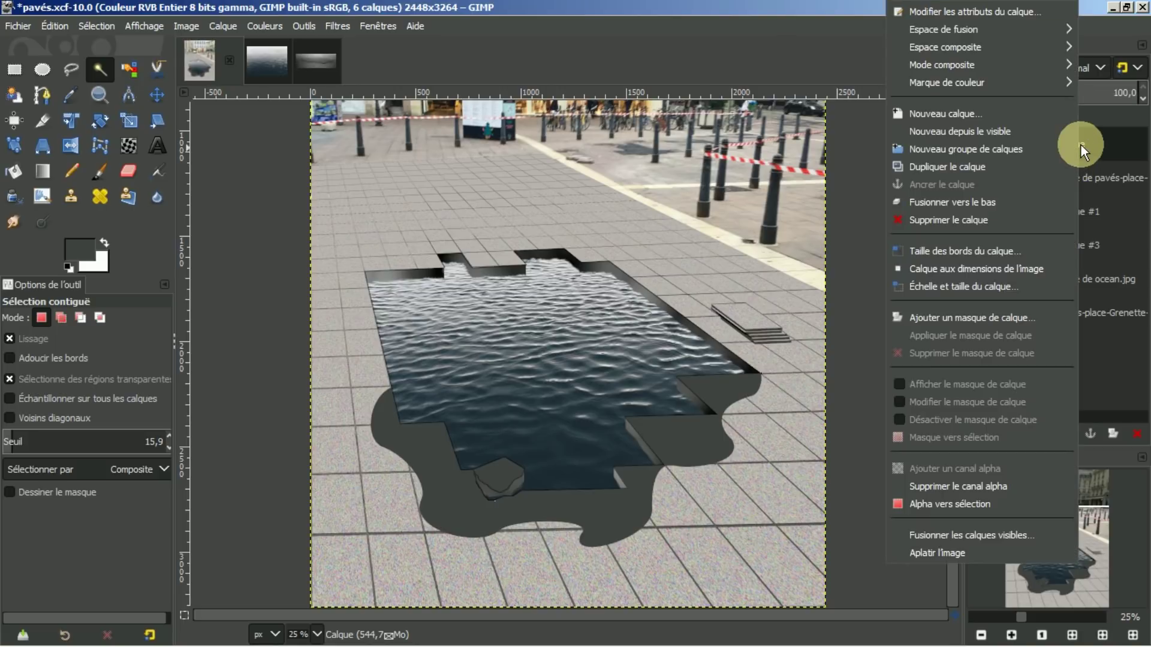
pyautogui.click(926, 504)
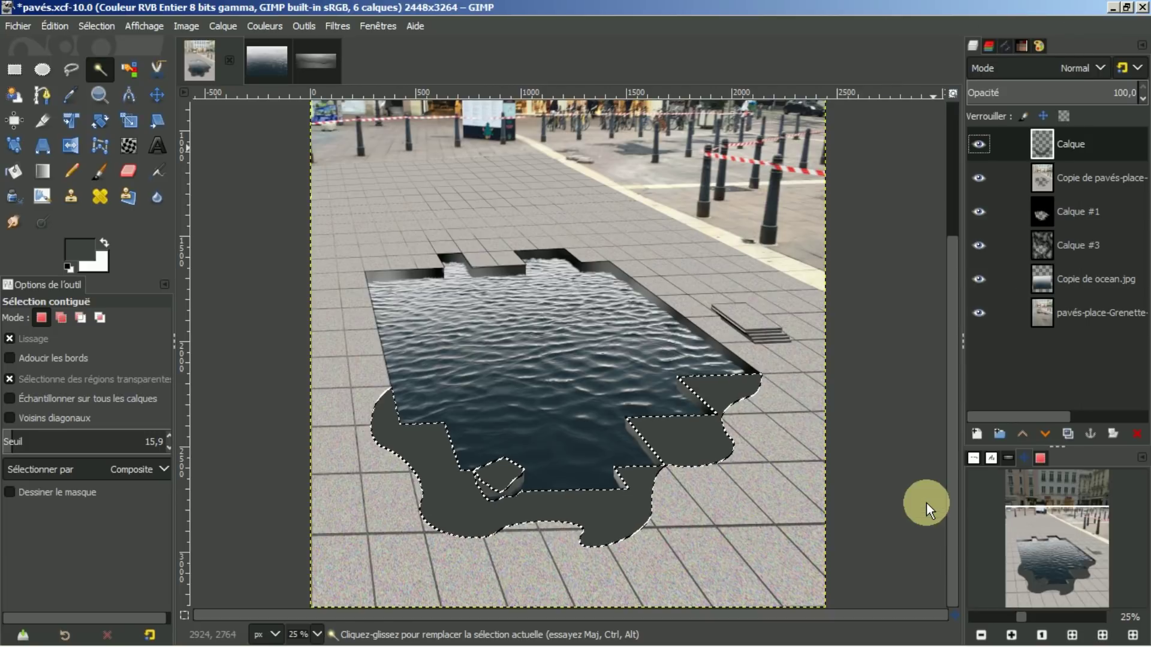
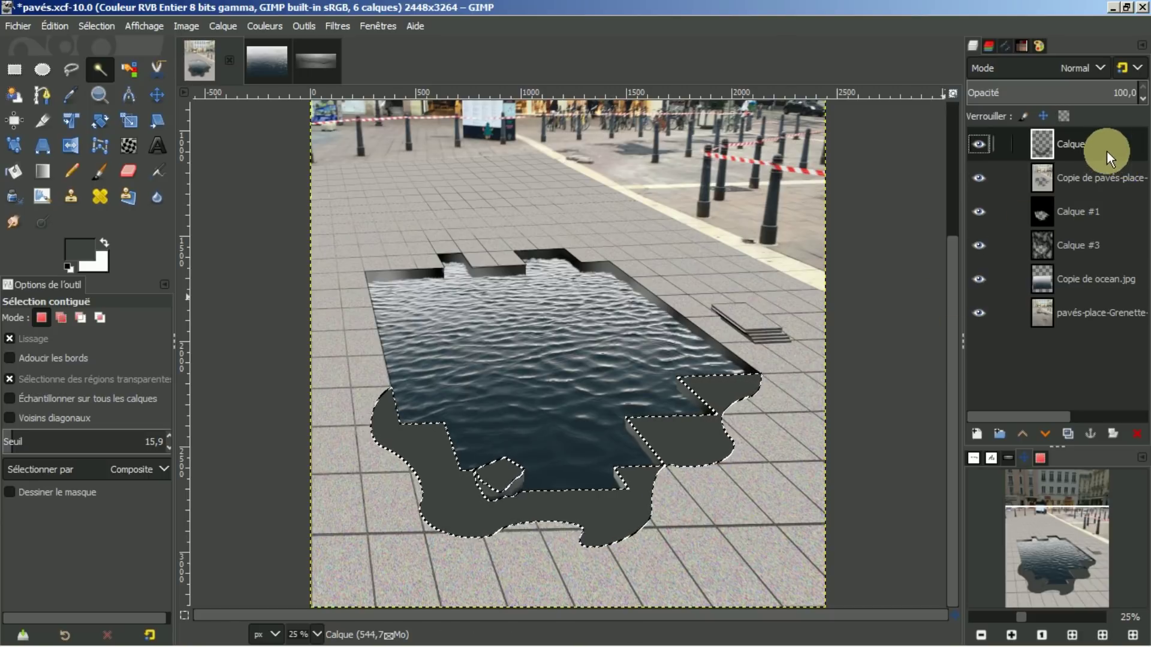
pyautogui.rightClick(1085, 145)
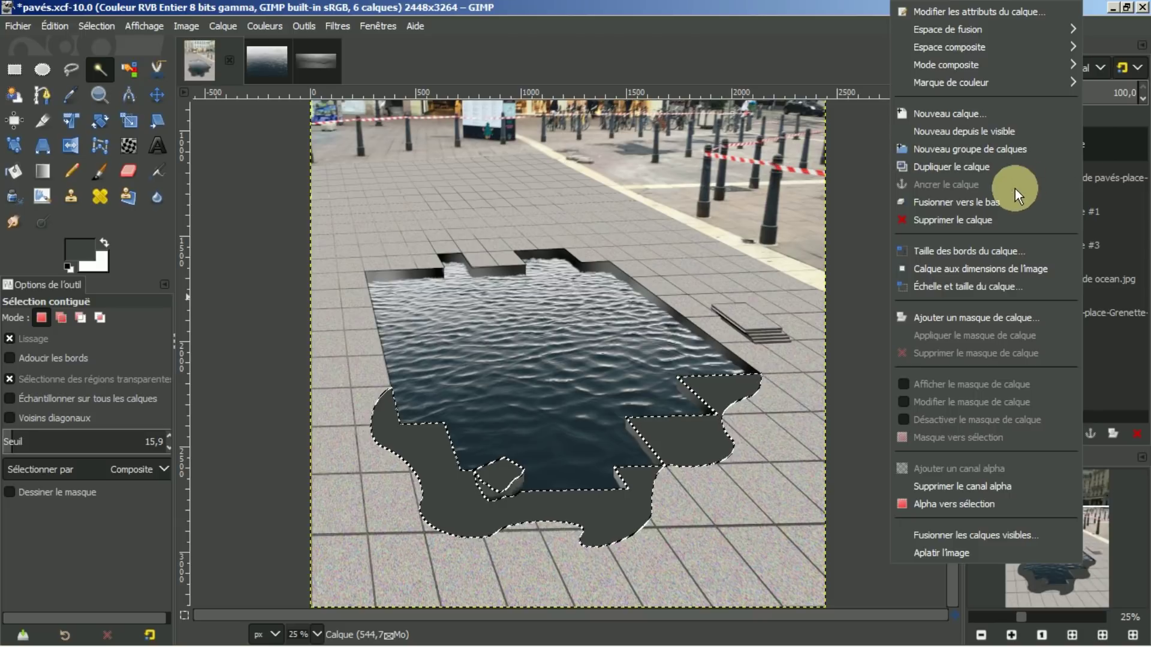
pyautogui.click(961, 319)
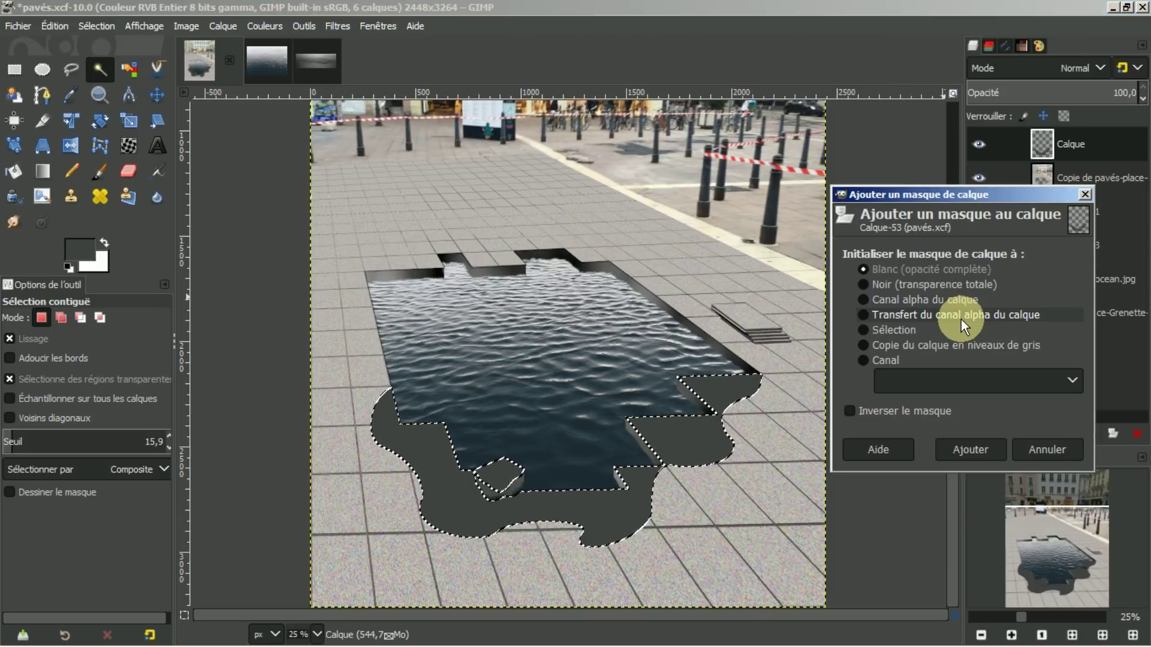
pyautogui.click(967, 448)
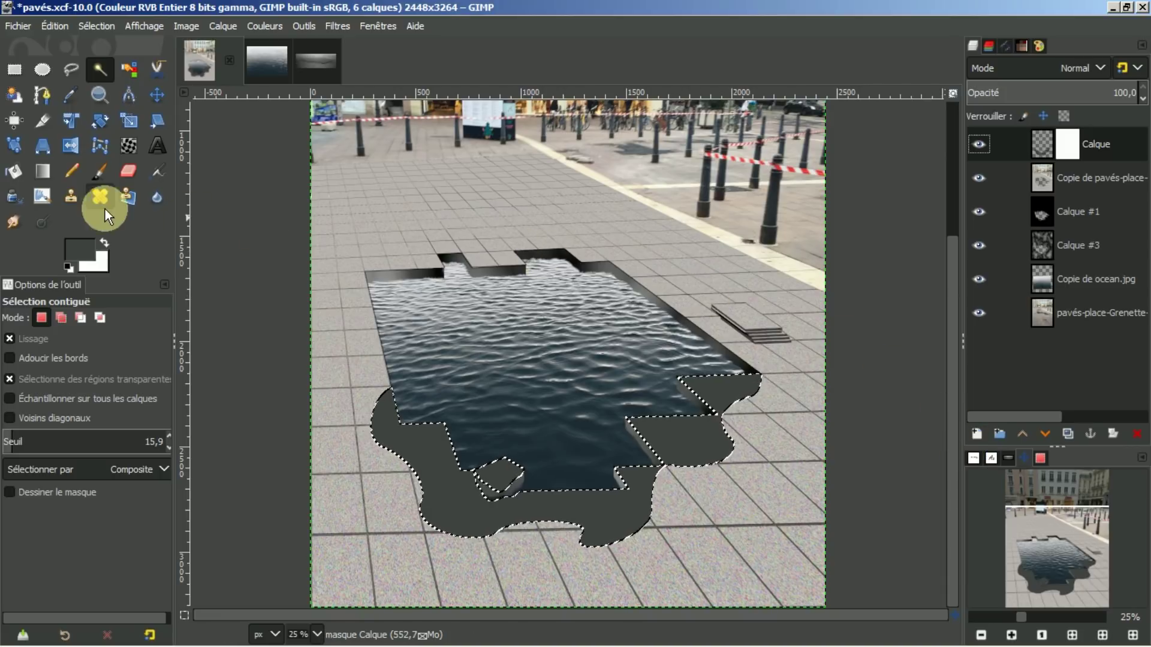
# Apply a black-to-white gradient to the puddle's mask, ending at about 1416, 2844 px, with the shape Suivant la forme (angulaire)
pyautogui.click(69, 269)
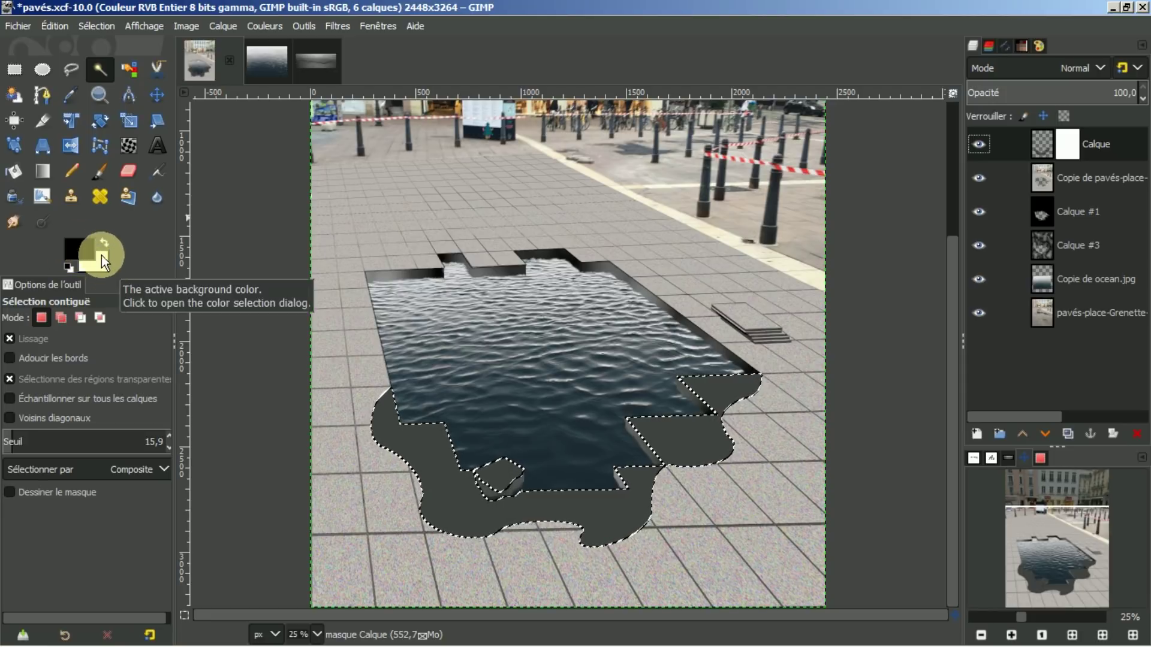
pyautogui.click(41, 171)
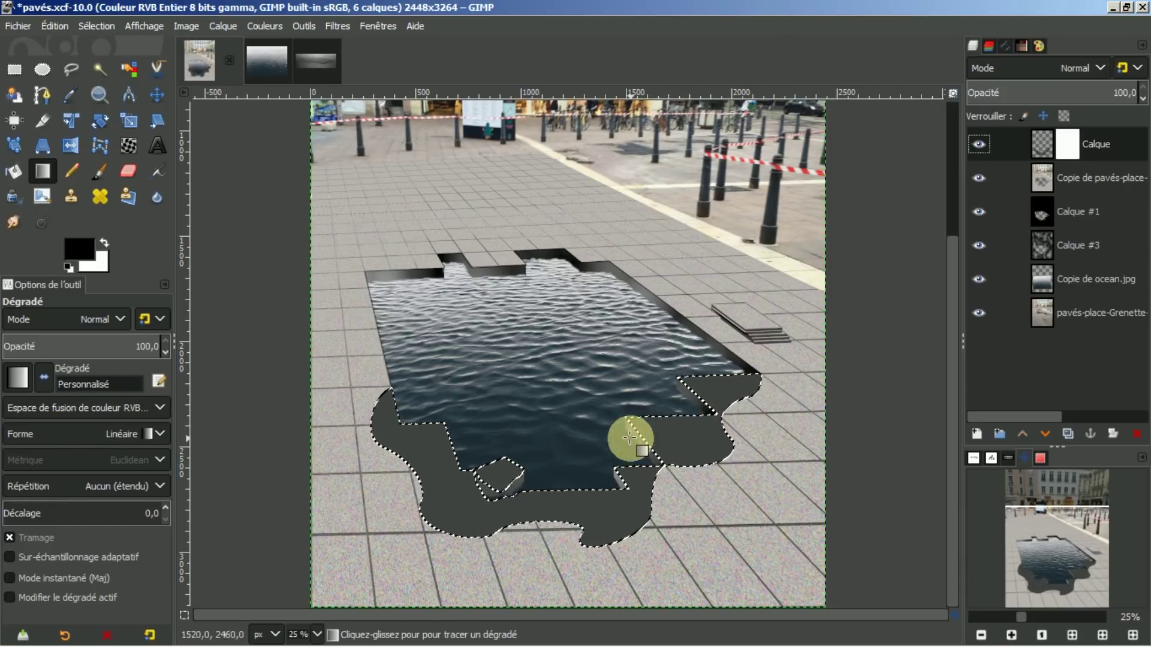
pyautogui.moveTo(590, 493); pyautogui.dragTo(607, 520)
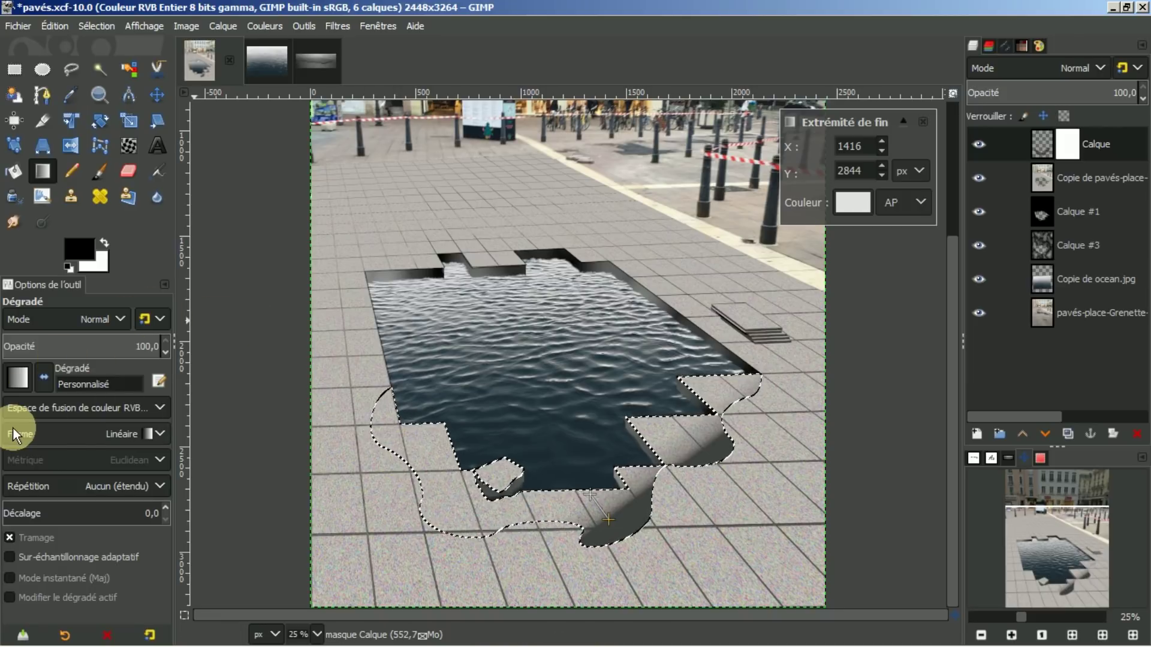
pyautogui.click(160, 434)
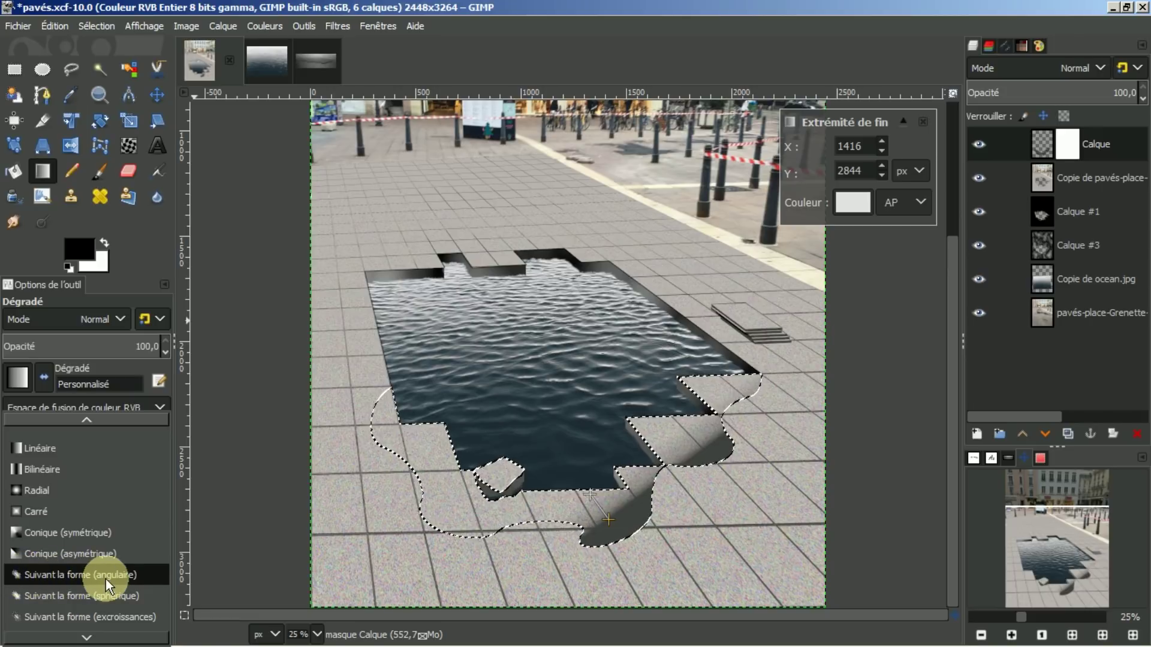
pyautogui.click(45, 578)
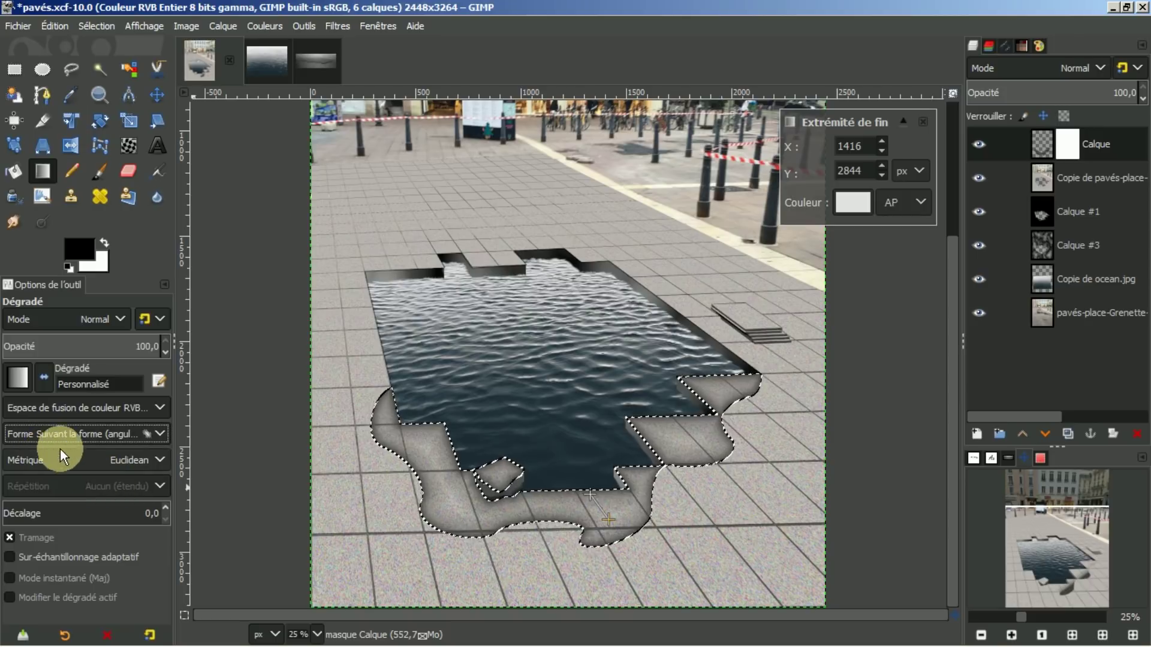
# Try the gradient shapes Suivant la forme (sphérique) and (excroissances) on the puddle's mask, and return to Suivant la forme (angulaire)
pyautogui.click(157, 434)
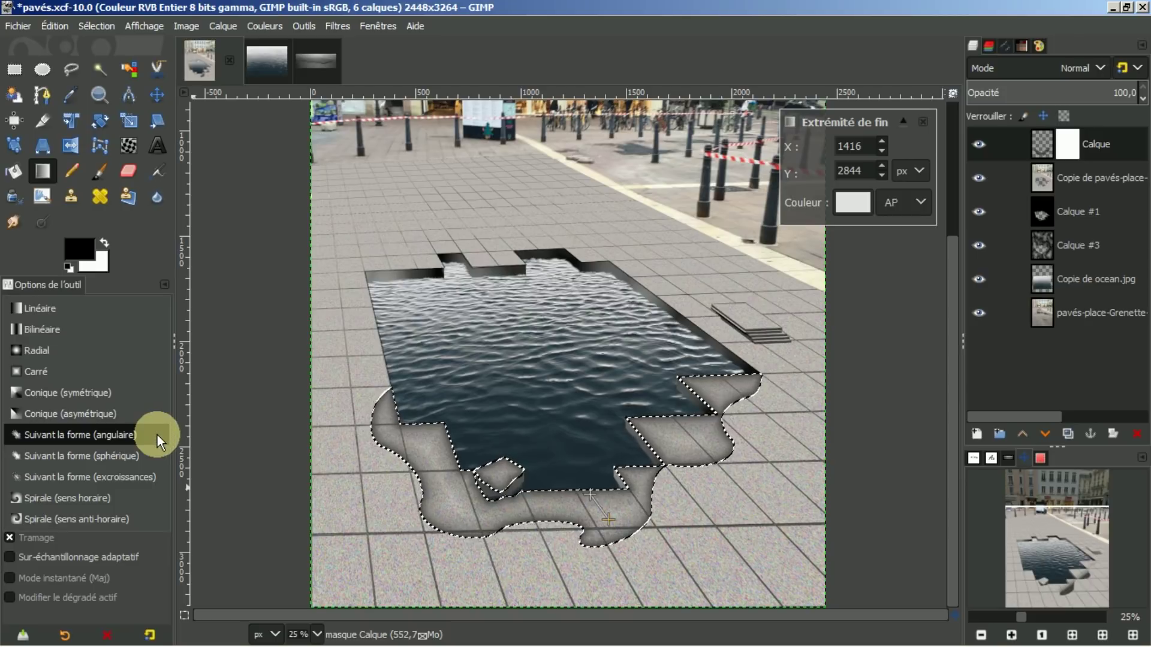
pyautogui.click(98, 466)
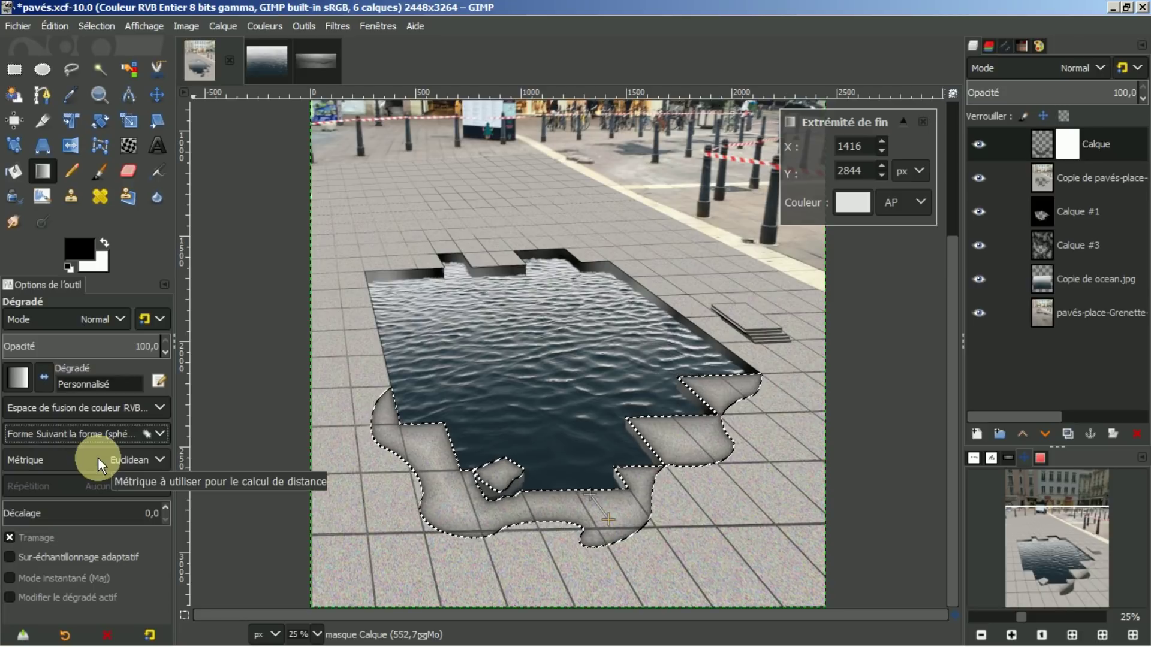
pyautogui.click(157, 434)
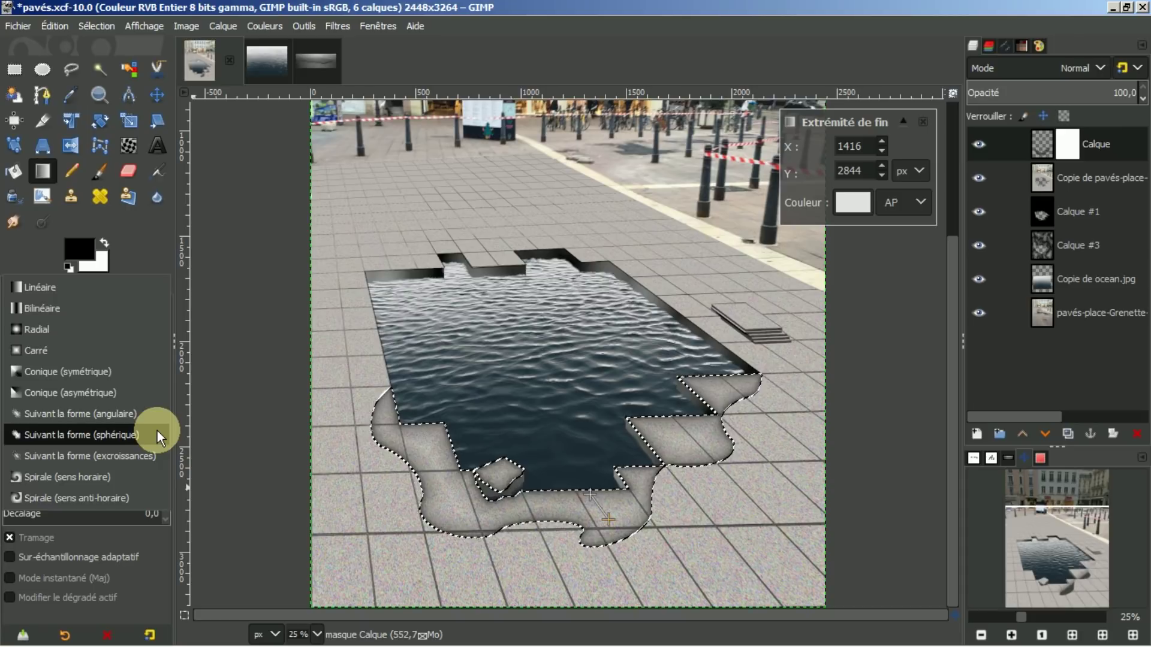
pyautogui.click(95, 456)
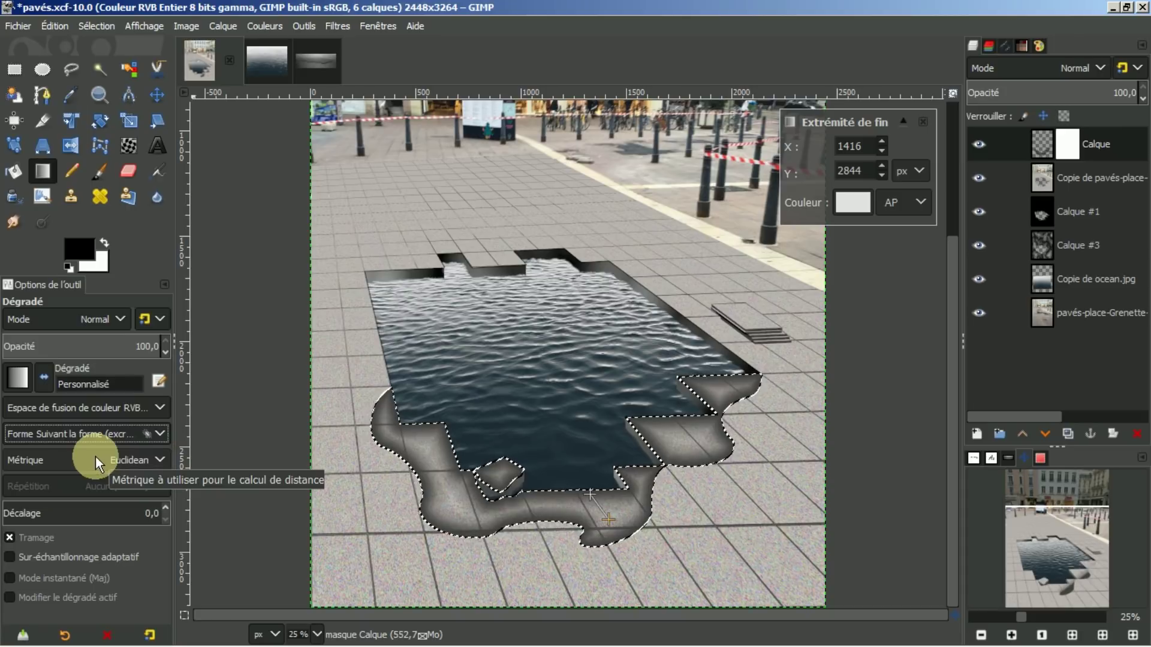
pyautogui.click(157, 433)
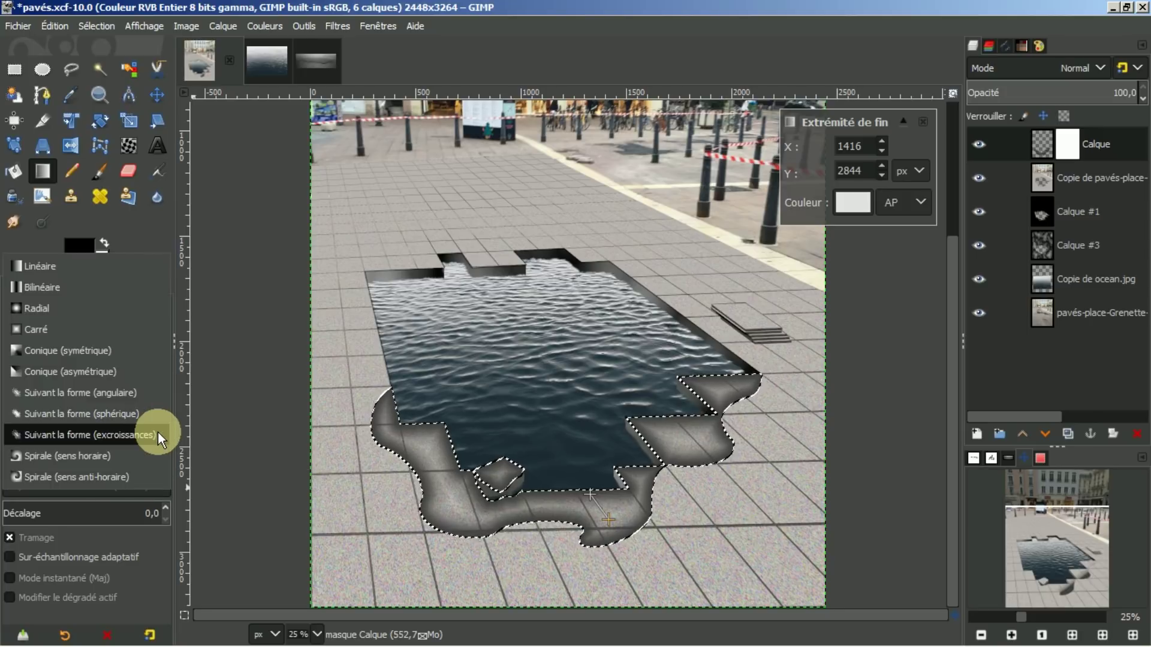
pyautogui.click(124, 392)
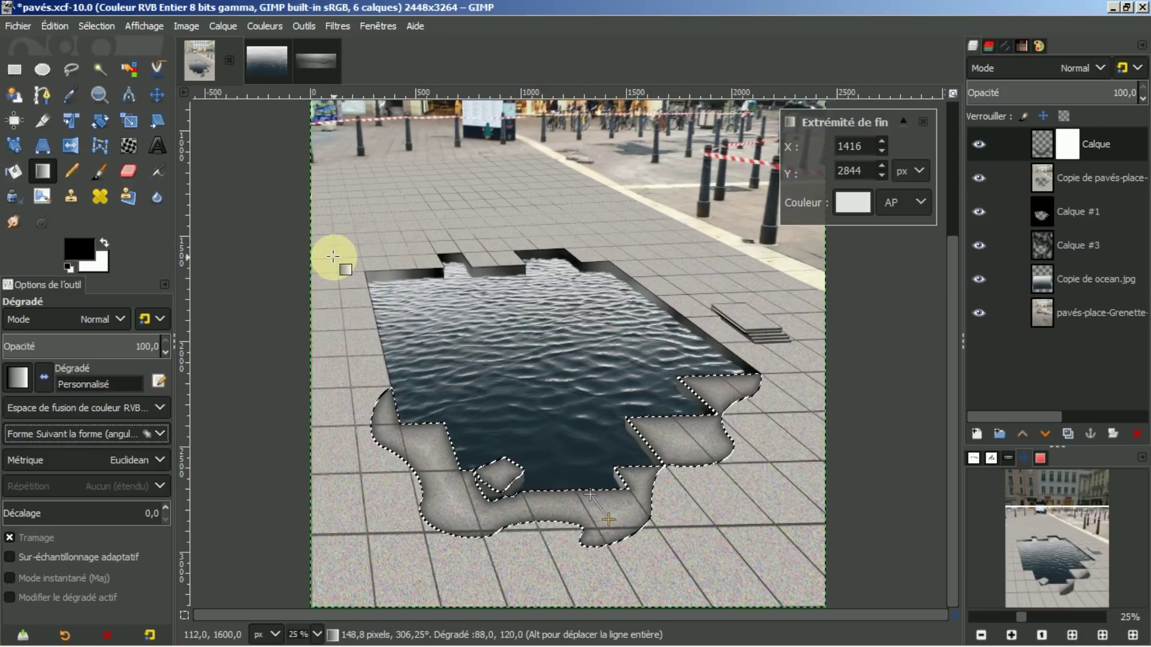
pyautogui.press('space')
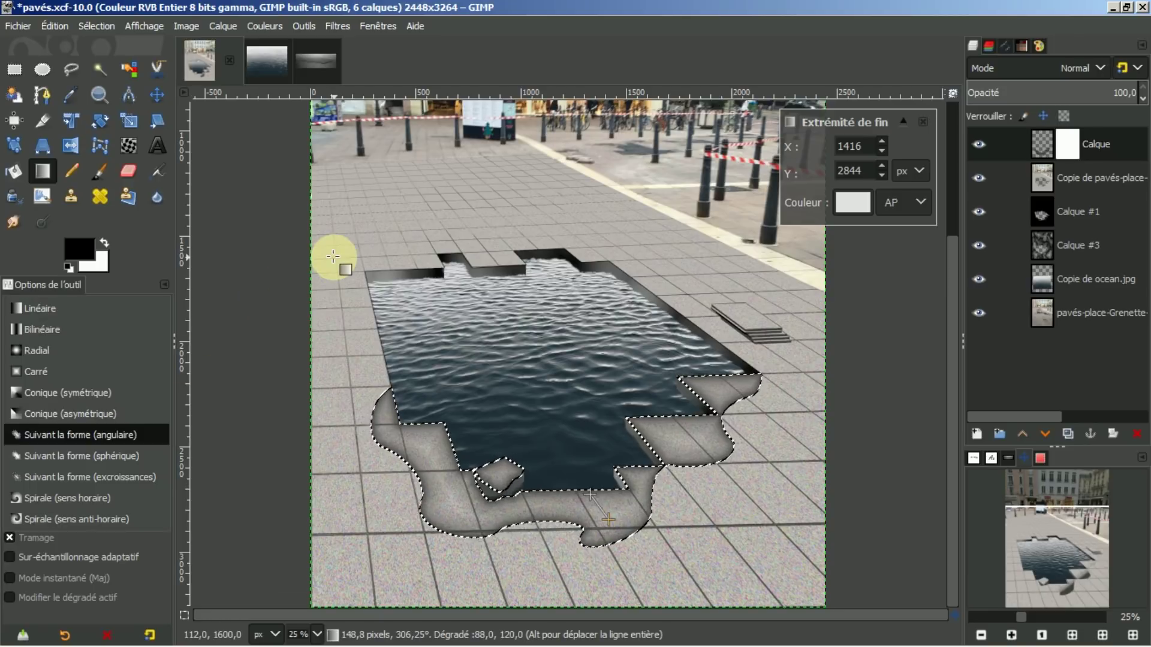
pyautogui.click(925, 129)
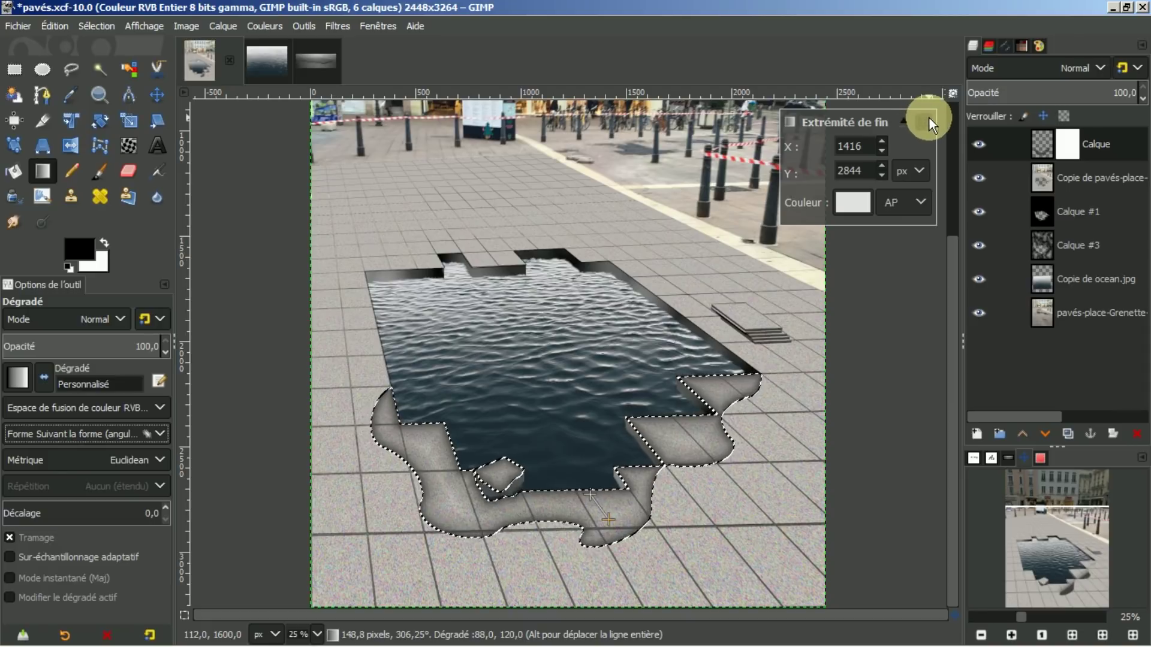
# Finish the gradient on the puddle's mask, switch to the Move tool and deselect everything
pyautogui.click(924, 122)
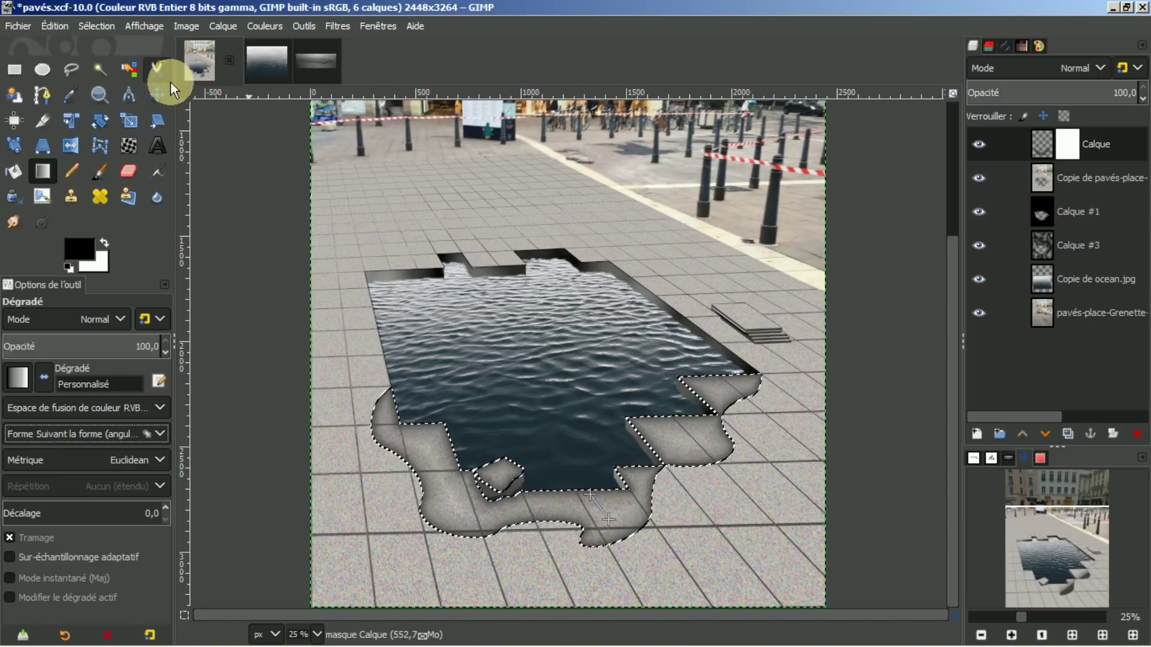
pyautogui.click(157, 95)
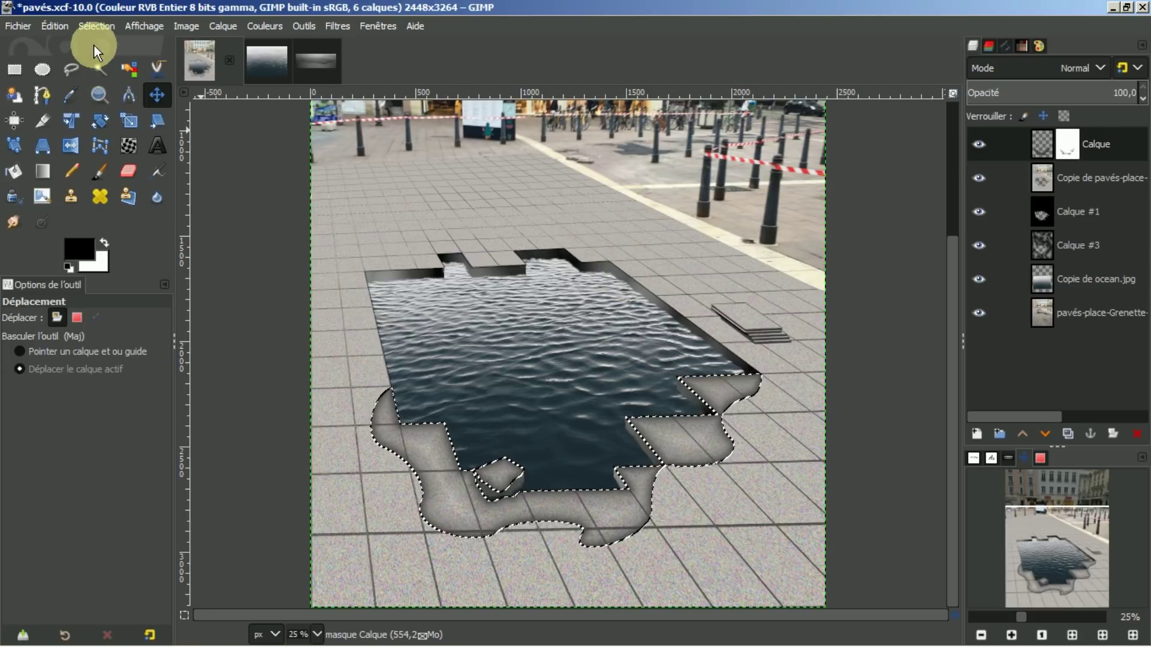
pyautogui.click(96, 27)
pyautogui.click(106, 66)
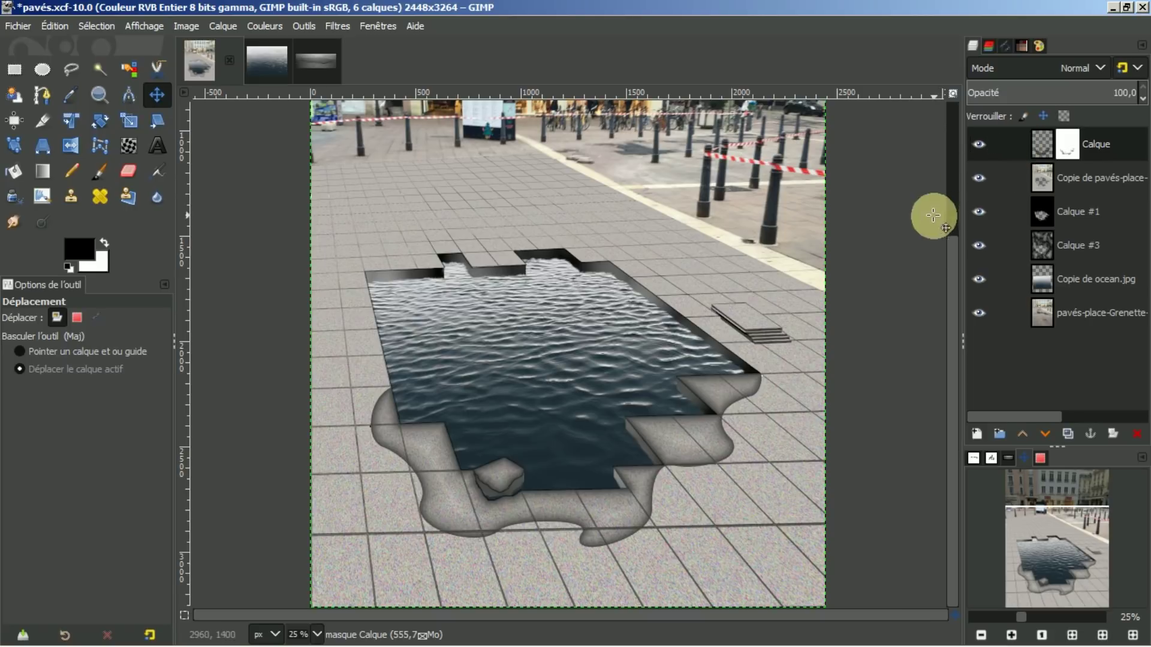
# Apply the layer mask to the Calque puddle layer and inspect the puddle around the front of the hole
pyautogui.rightClick(1044, 142)
pyautogui.rightClick(1044, 141)
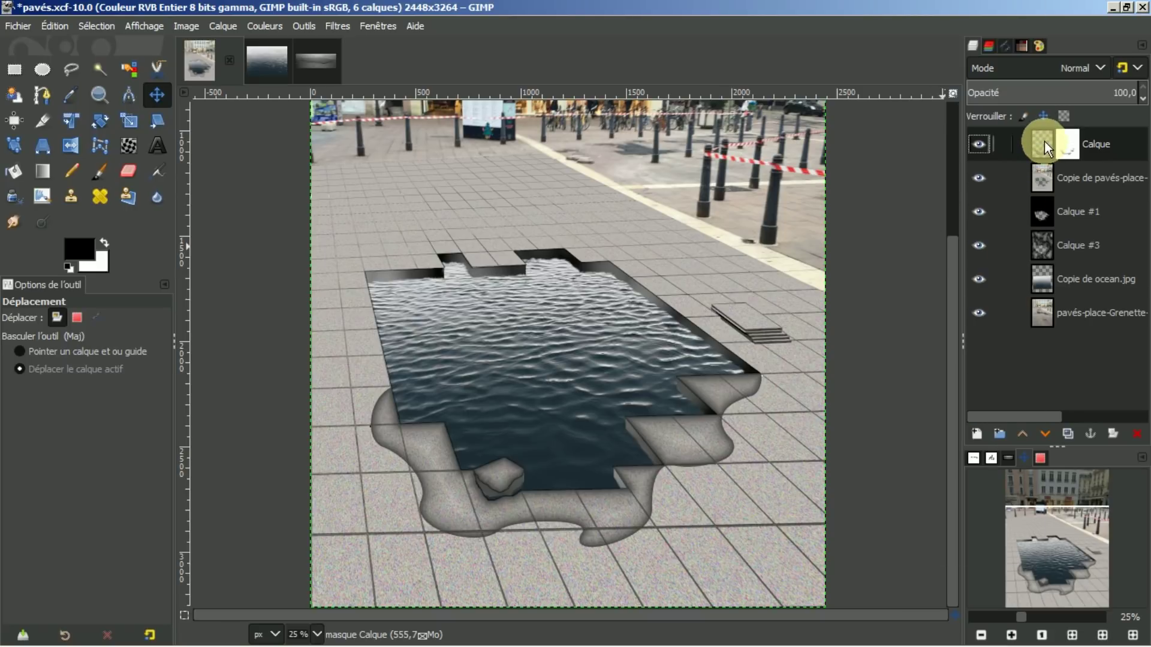
pyautogui.rightClick(1044, 141)
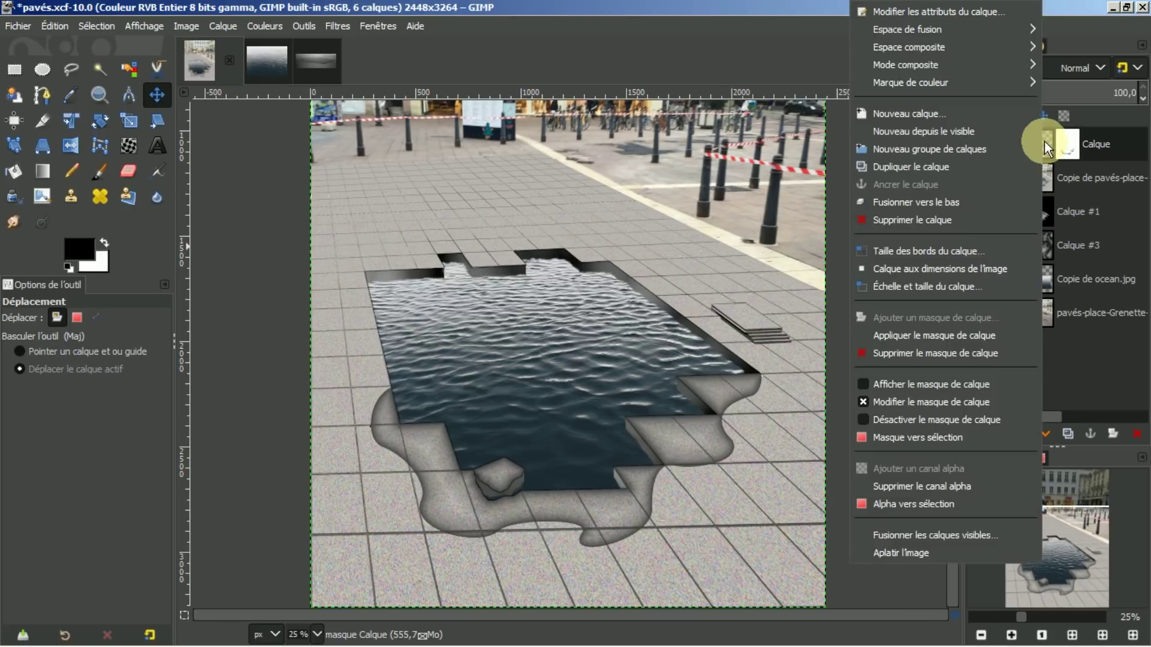
pyautogui.click(947, 335)
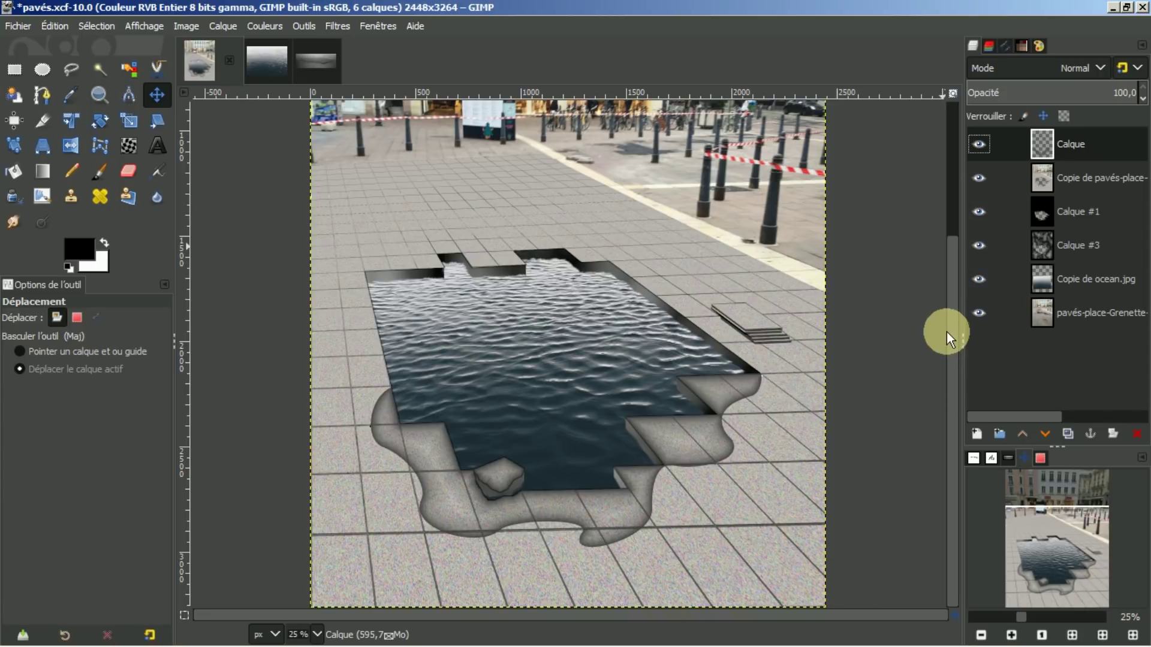
pyautogui.click(1013, 634)
pyautogui.click(1013, 634)
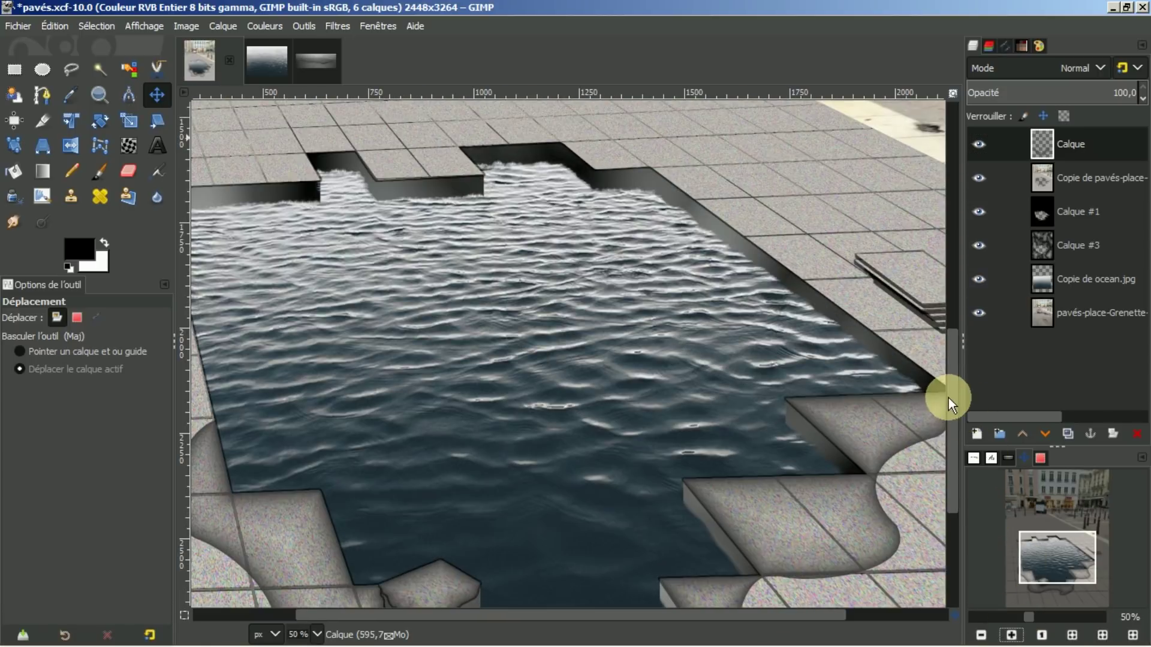
pyautogui.moveTo(952, 397); pyautogui.dragTo(948, 444)
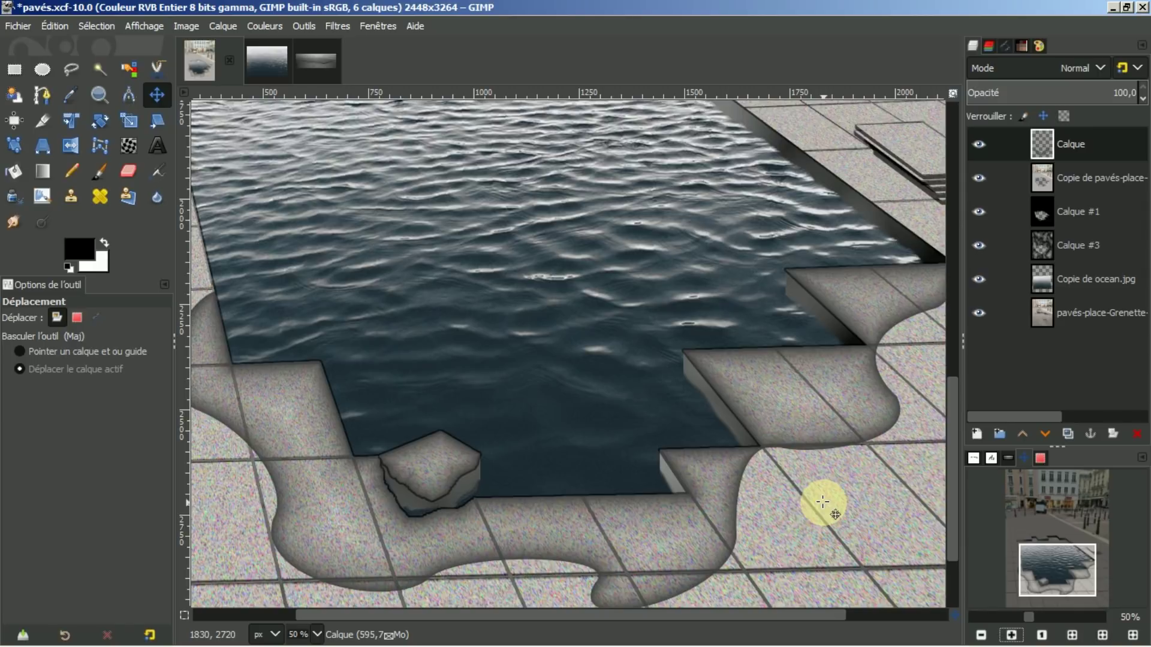
# Set up the Eraser with the 2. Hardness 025 brush, size 290 and opacity 35
pyautogui.moveTo(623, 613); pyautogui.dragTo(557, 612)
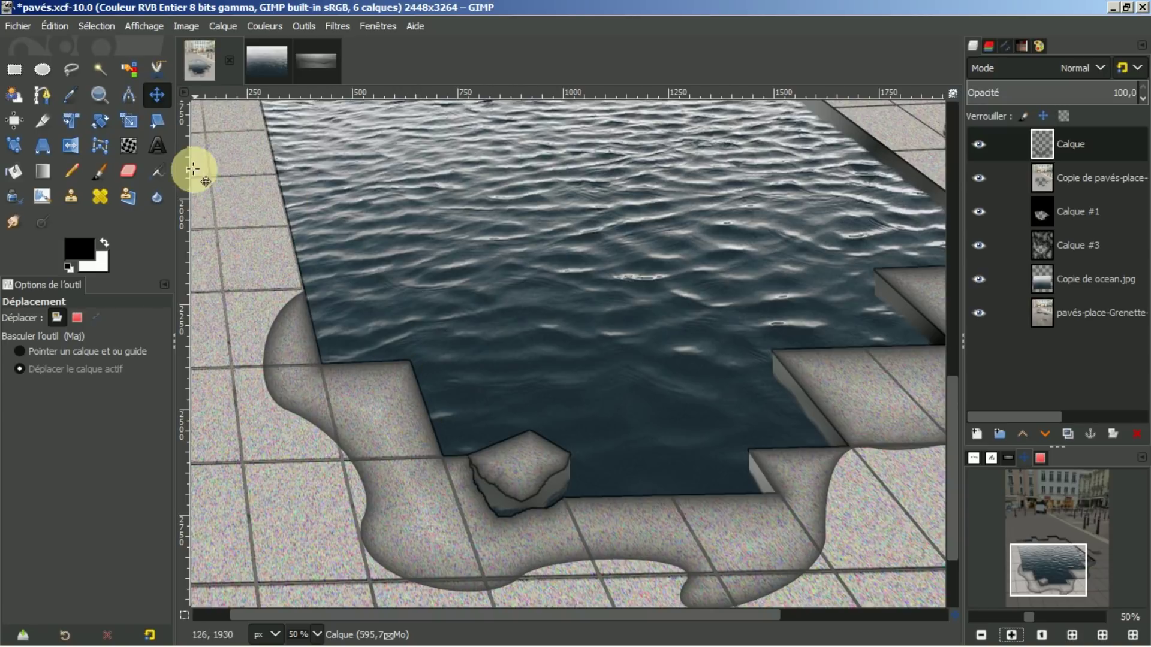
pyautogui.click(128, 172)
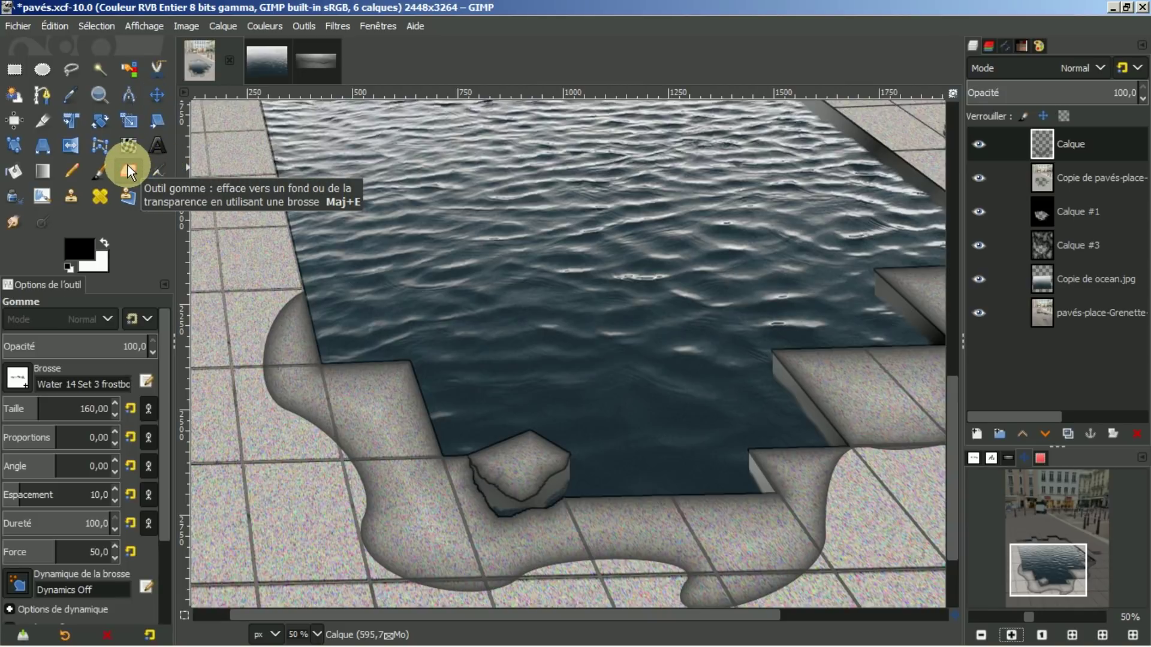
pyautogui.click(16, 378)
pyautogui.moveTo(145, 541)
pyautogui.mouseDown()
pyautogui.moveTo(158, 449)
pyautogui.moveTo(149, 408)
pyautogui.mouseUp()
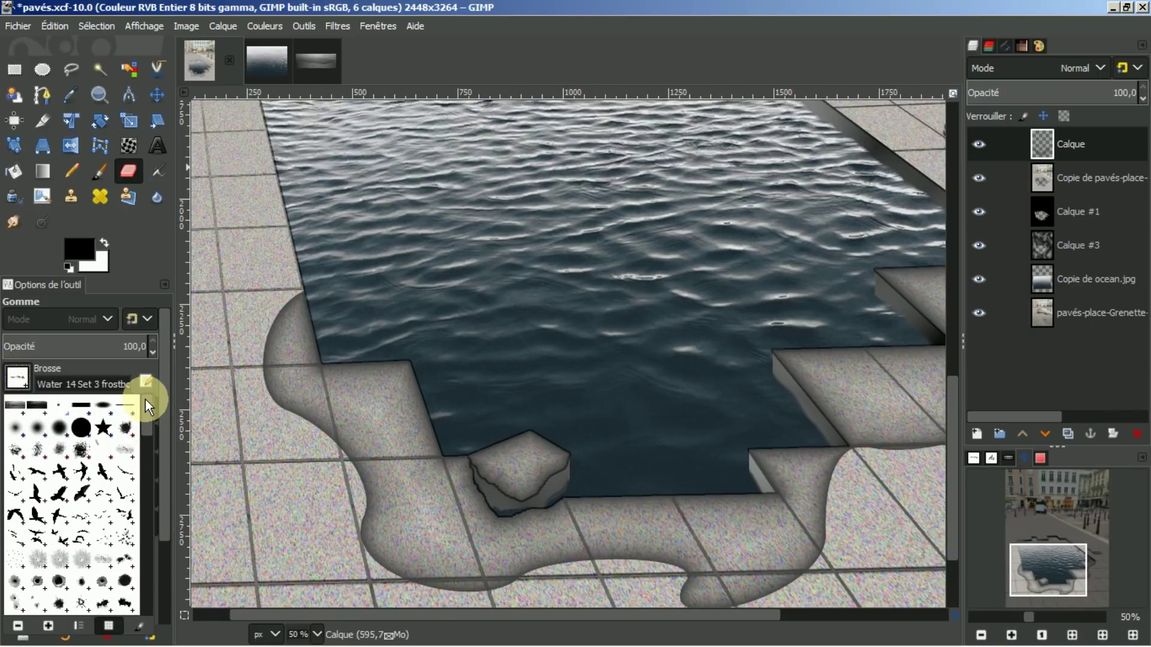
pyautogui.click(16, 431)
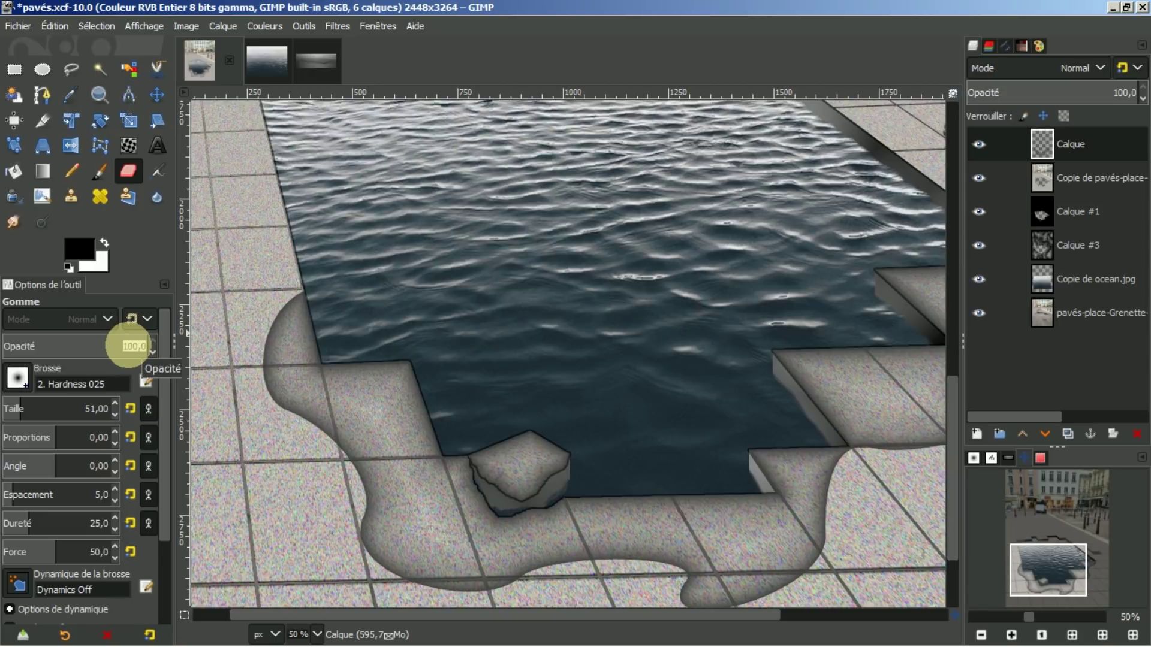
pyautogui.press('Return')
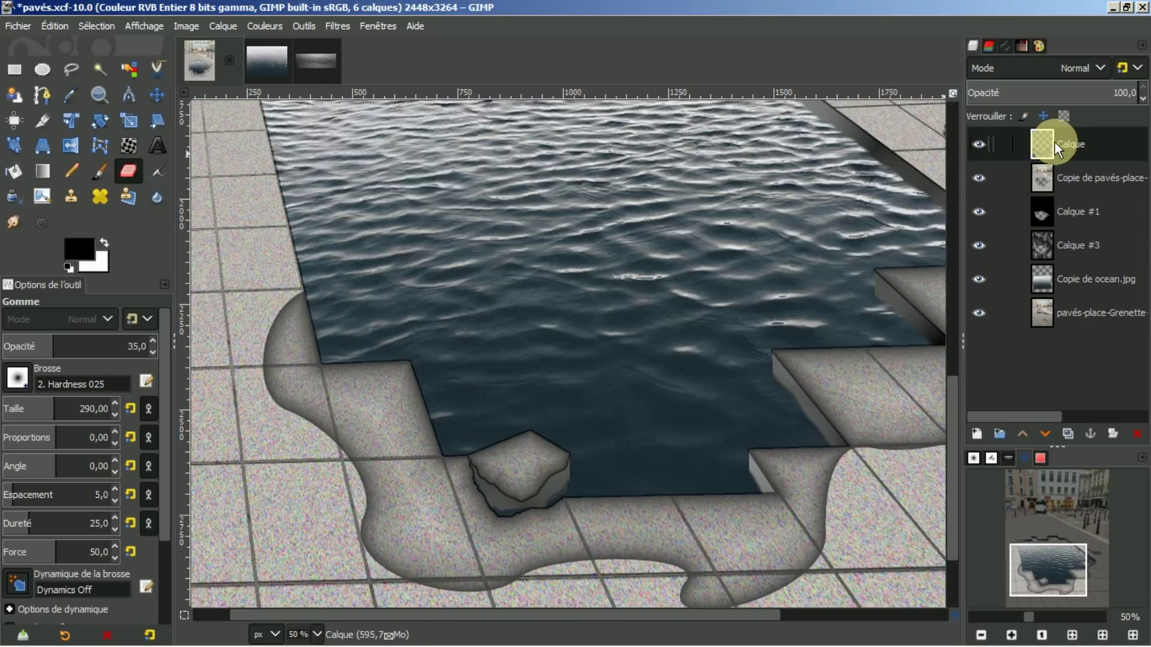
# Softly erase the dark shading on the Calque layer from the pool's inner edges to the right-hand notches
pyautogui.click(975, 144)
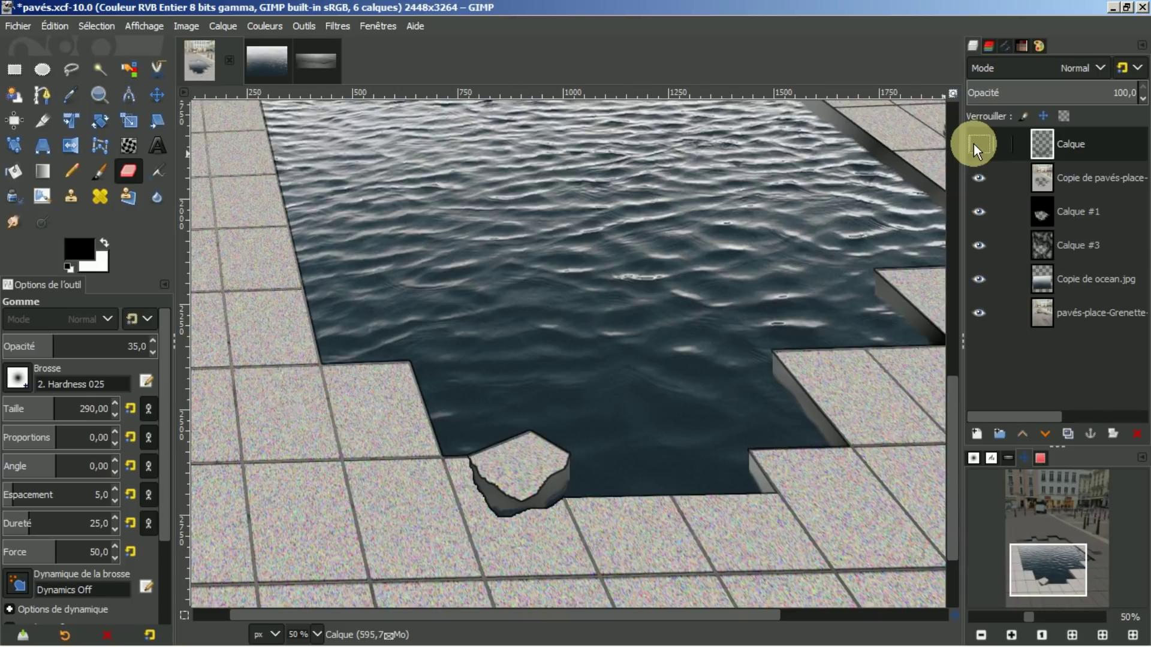
pyautogui.click(974, 144)
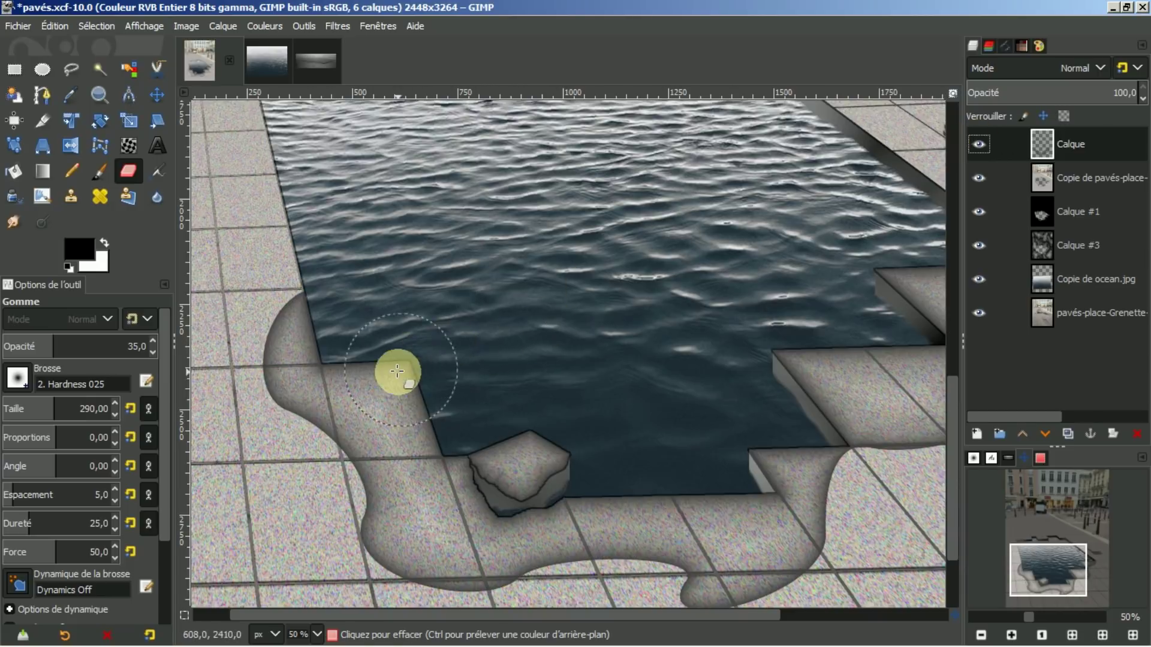
pyautogui.moveTo(391, 376)
pyautogui.mouseDown()
pyautogui.moveTo(316, 365)
pyautogui.moveTo(303, 320)
pyautogui.moveTo(350, 395)
pyautogui.moveTo(385, 395)
pyautogui.moveTo(417, 433)
pyautogui.moveTo(413, 462)
pyautogui.moveTo(483, 508)
pyautogui.moveTo(469, 520)
pyautogui.moveTo(437, 515)
pyautogui.moveTo(506, 481)
pyautogui.moveTo(433, 453)
pyautogui.moveTo(370, 387)
pyautogui.moveTo(315, 379)
pyautogui.moveTo(303, 346)
pyautogui.moveTo(354, 396)
pyautogui.moveTo(559, 478)
pyautogui.moveTo(528, 454)
pyautogui.moveTo(537, 449)
pyautogui.moveTo(536, 476)
pyautogui.moveTo(576, 519)
pyautogui.moveTo(513, 531)
pyautogui.moveTo(470, 490)
pyautogui.moveTo(694, 494)
pyautogui.moveTo(639, 510)
pyautogui.moveTo(606, 503)
pyautogui.moveTo(755, 458)
pyautogui.moveTo(771, 488)
pyautogui.moveTo(753, 498)
pyautogui.moveTo(710, 503)
pyautogui.moveTo(837, 426)
pyautogui.moveTo(792, 381)
pyautogui.moveTo(799, 360)
pyautogui.moveTo(870, 354)
pyautogui.moveTo(788, 465)
pyautogui.moveTo(609, 599)
pyautogui.moveTo(760, 612)
pyautogui.mouseUp()
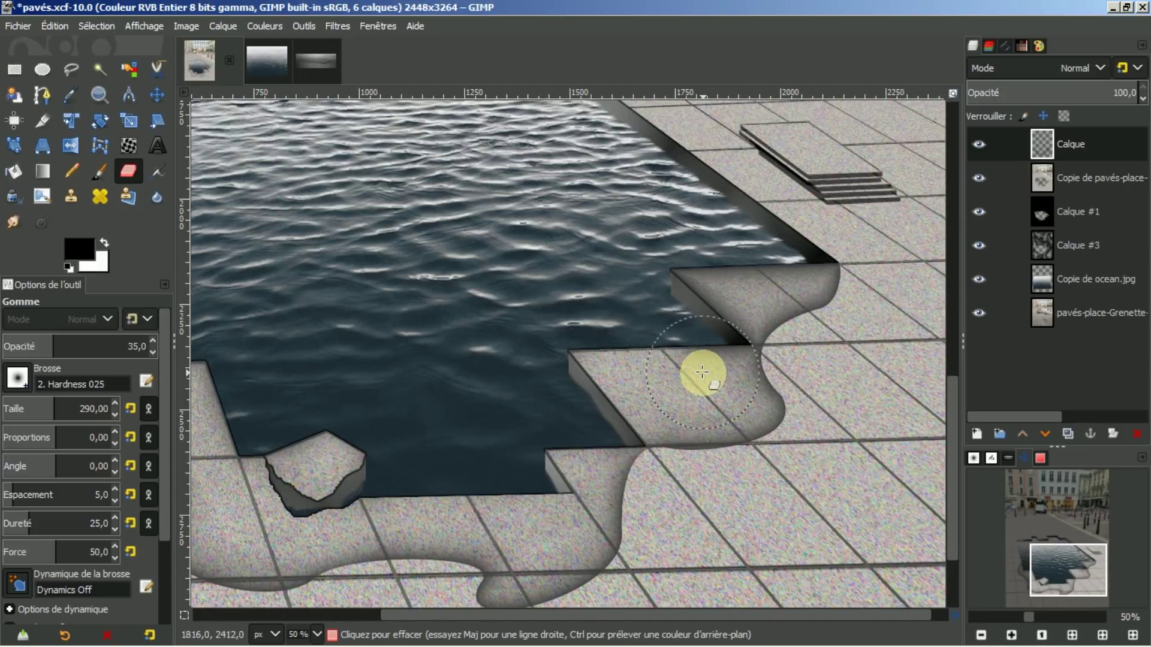
pyautogui.moveTo(696, 350)
pyautogui.mouseDown()
pyautogui.moveTo(739, 324)
pyautogui.moveTo(692, 280)
pyautogui.moveTo(797, 274)
pyautogui.moveTo(844, 246)
pyautogui.moveTo(856, 261)
pyautogui.moveTo(851, 294)
pyautogui.moveTo(708, 130)
pyautogui.moveTo(793, 214)
pyautogui.moveTo(698, 141)
pyautogui.moveTo(701, 129)
pyautogui.moveTo(769, 193)
pyautogui.mouseUp()
pyautogui.moveTo(819, 240)
pyautogui.mouseDown()
pyautogui.moveTo(796, 208)
pyautogui.moveTo(832, 236)
pyautogui.moveTo(839, 266)
pyautogui.moveTo(812, 288)
pyautogui.moveTo(835, 260)
pyautogui.mouseUp()
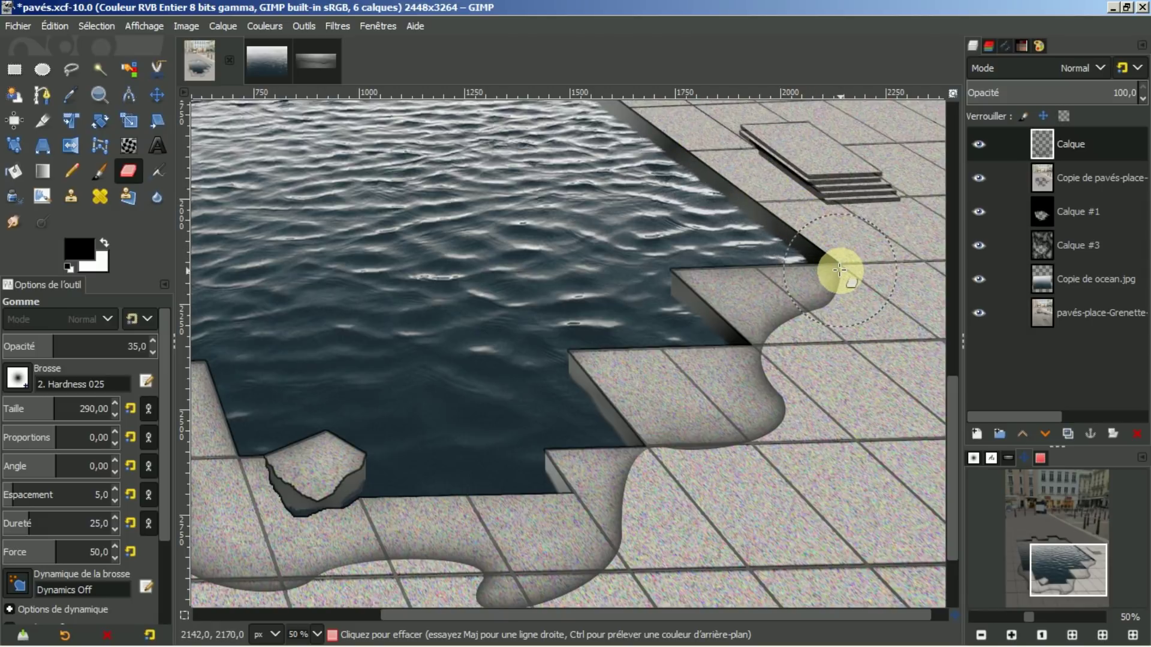
pyautogui.moveTo(838, 275)
pyautogui.mouseDown()
pyautogui.moveTo(783, 276)
pyautogui.moveTo(816, 283)
pyautogui.moveTo(814, 294)
pyautogui.moveTo(800, 294)
pyautogui.moveTo(875, 231)
pyautogui.moveTo(858, 195)
pyautogui.moveTo(863, 270)
pyautogui.moveTo(805, 286)
pyautogui.mouseUp()
# Fade the Calque layer's shading at the left tip of the liquid shape and along the pool's left and lower edges
pyautogui.moveTo(574, 617)
pyautogui.mouseDown()
pyautogui.moveTo(411, 621)
pyautogui.moveTo(375, 539)
pyautogui.mouseUp()
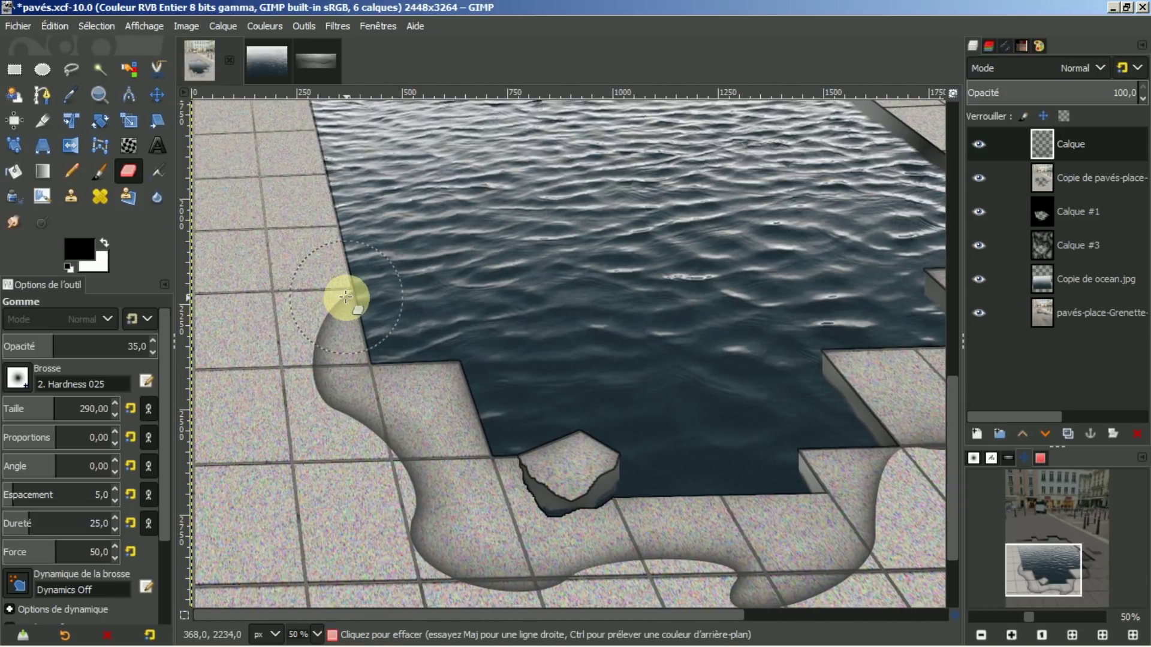
pyautogui.moveTo(339, 305)
pyautogui.mouseDown()
pyautogui.moveTo(326, 344)
pyautogui.moveTo(349, 288)
pyautogui.moveTo(301, 338)
pyautogui.moveTo(417, 308)
pyautogui.moveTo(586, 293)
pyautogui.moveTo(343, 296)
pyautogui.moveTo(313, 218)
pyautogui.moveTo(309, 309)
pyautogui.mouseUp()
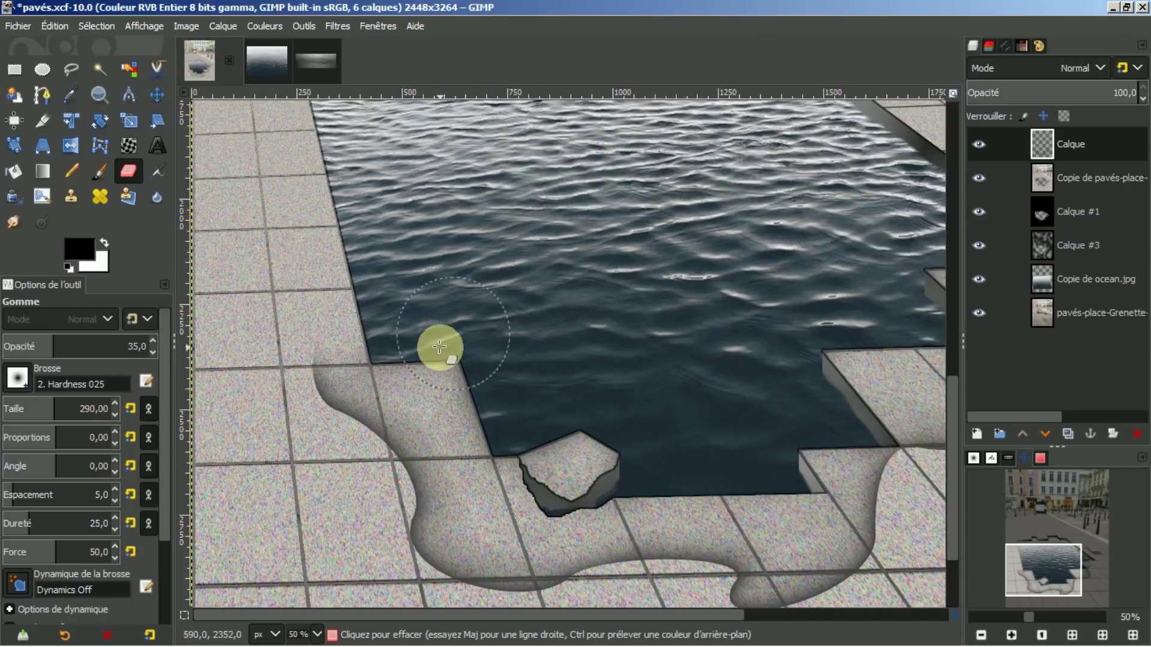
pyautogui.moveTo(373, 379)
pyautogui.mouseDown()
pyautogui.moveTo(378, 423)
pyautogui.moveTo(375, 397)
pyautogui.moveTo(330, 368)
pyautogui.moveTo(377, 378)
pyautogui.moveTo(384, 419)
pyautogui.moveTo(407, 442)
pyautogui.moveTo(458, 452)
pyautogui.moveTo(420, 454)
pyautogui.moveTo(461, 461)
pyautogui.mouseUp()
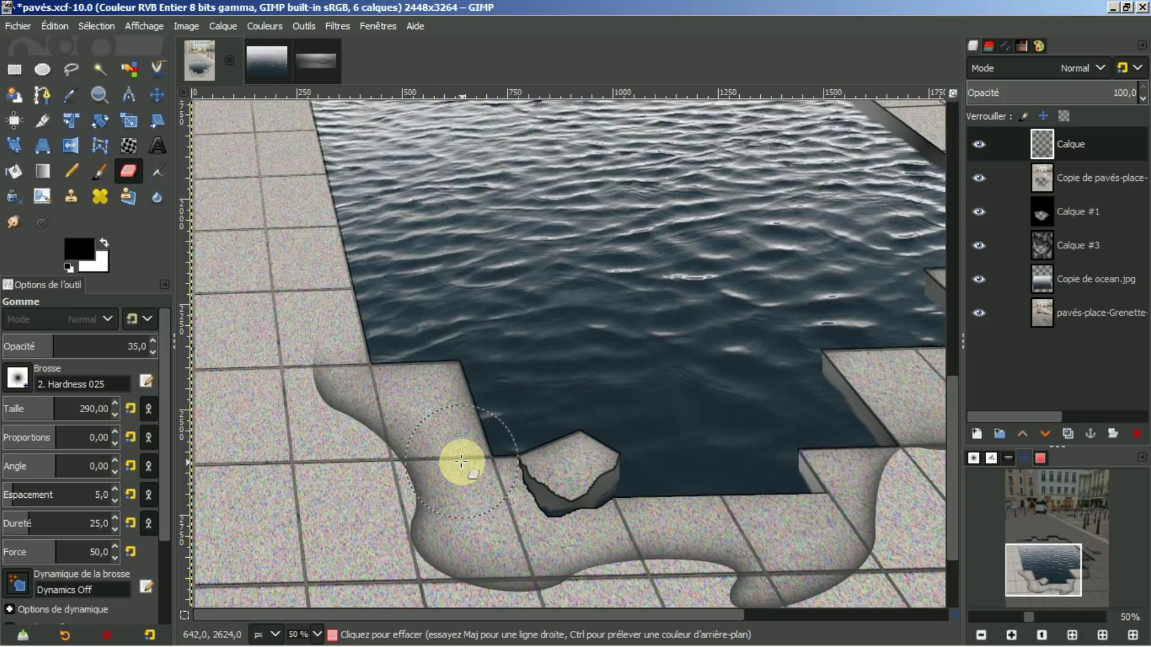
pyautogui.moveTo(959, 406); pyautogui.dragTo(950, 451)
pyautogui.moveTo(660, 429); pyautogui.dragTo(641, 414)
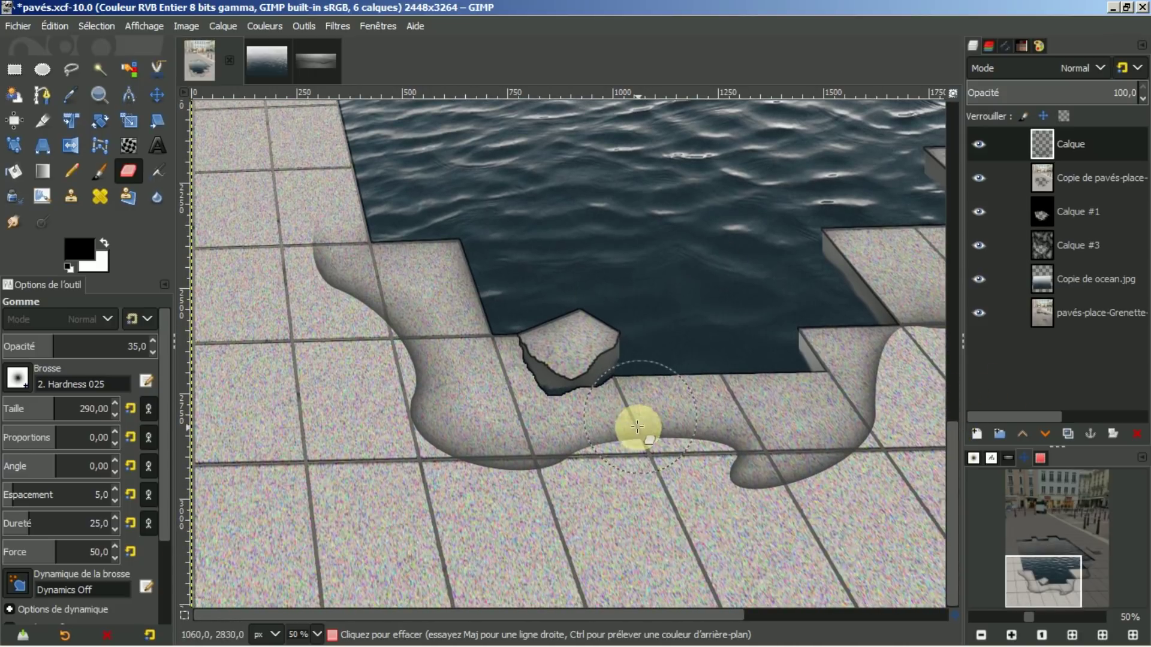
pyautogui.moveTo(552, 616); pyautogui.dragTo(597, 620)
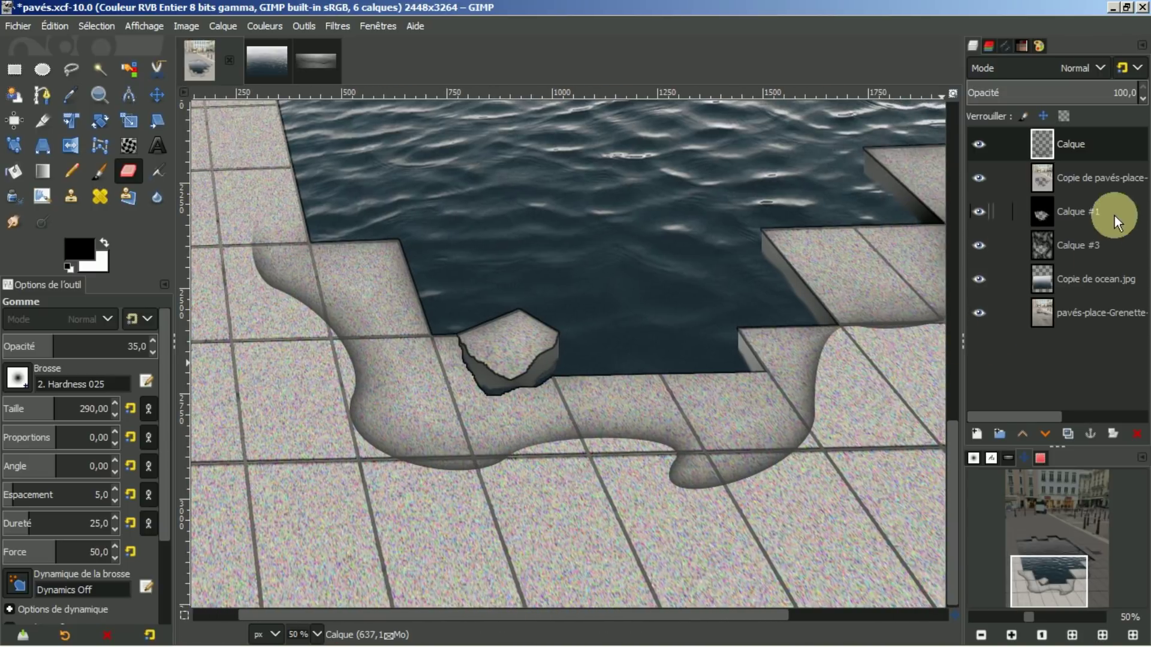
# Set up the Clone tool with the 2. Hardness 075 brush at size 100 for working on the paving copy layer
pyautogui.click(979, 144)
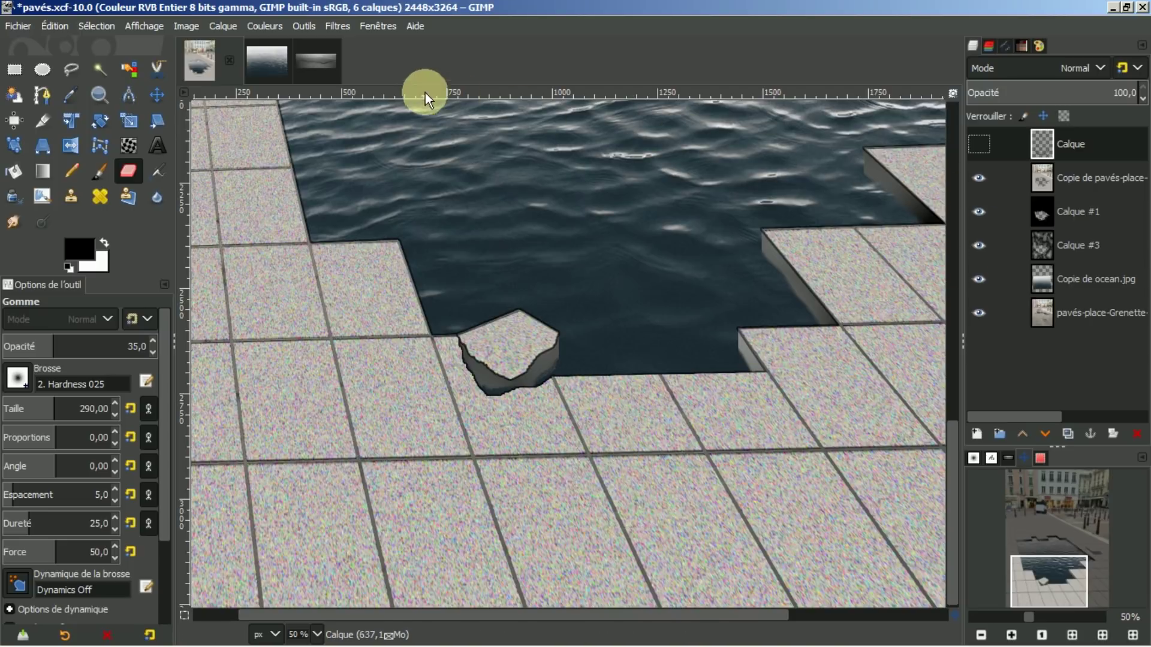
pyautogui.click(71, 195)
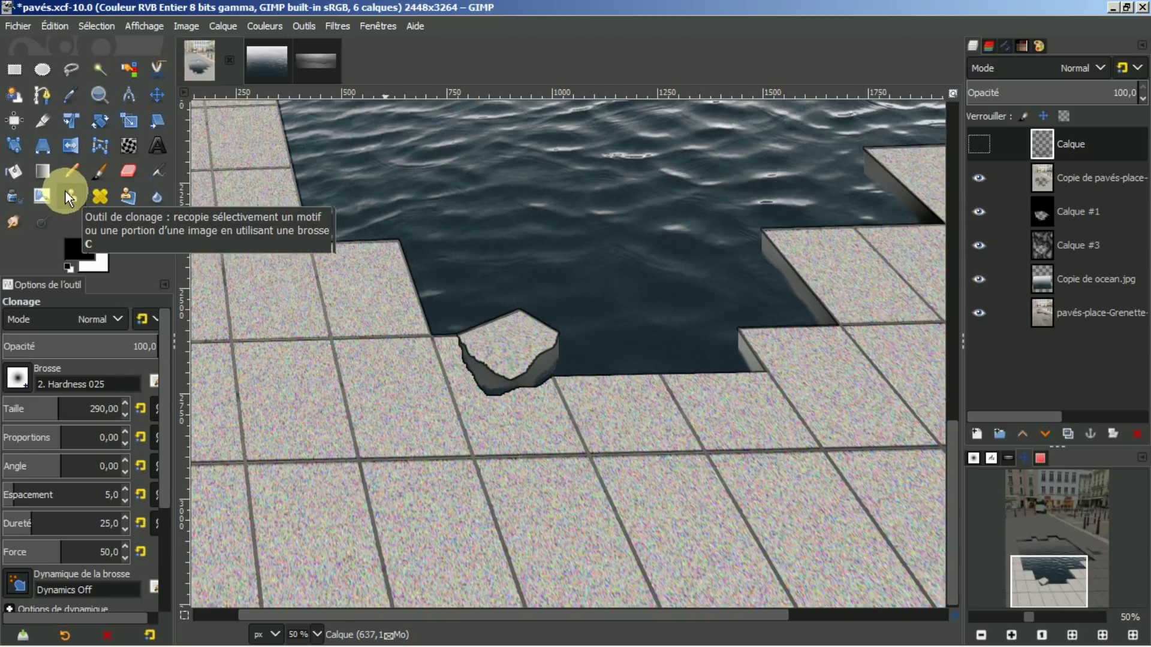
pyautogui.click(19, 382)
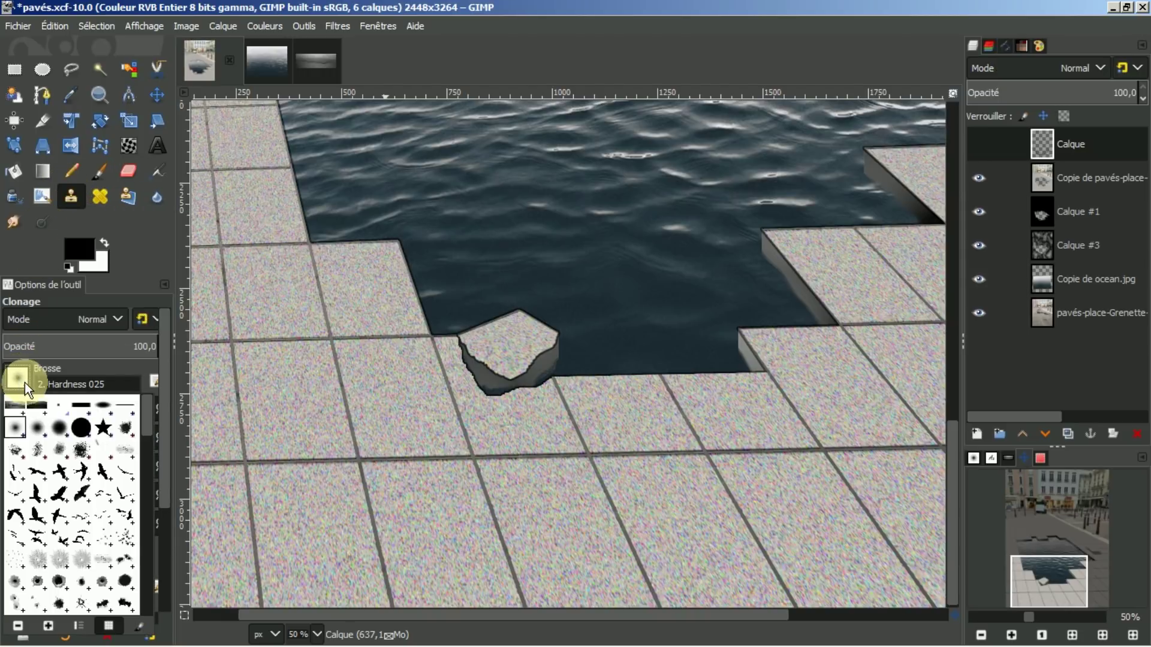
pyautogui.click(58, 429)
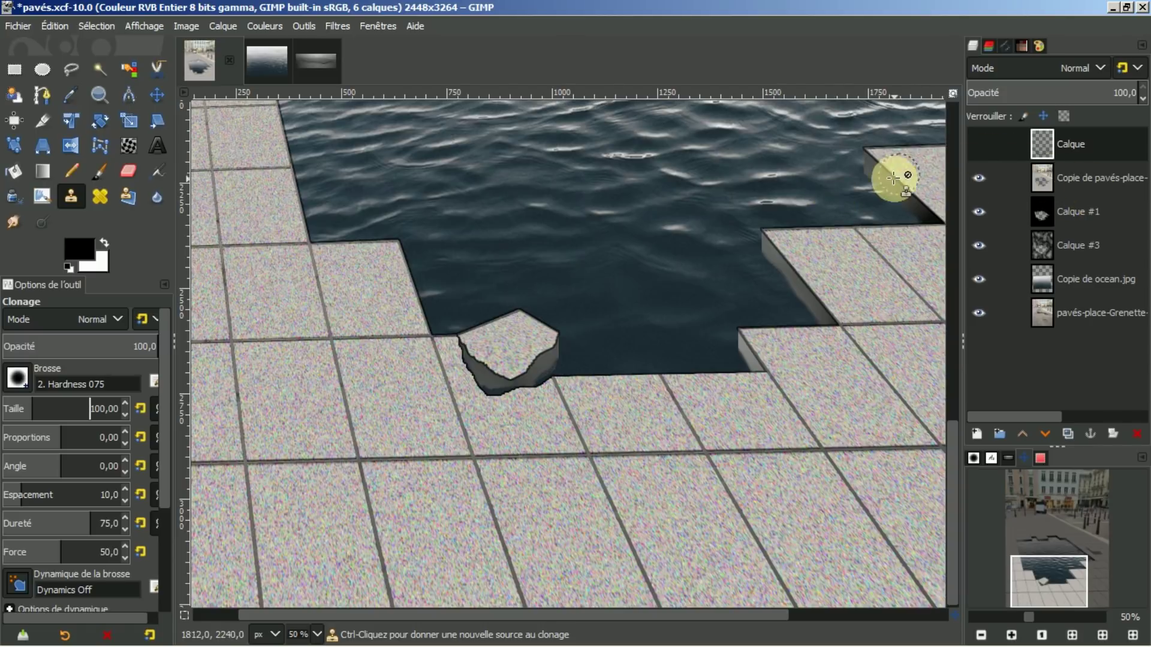
pyautogui.click(1073, 182)
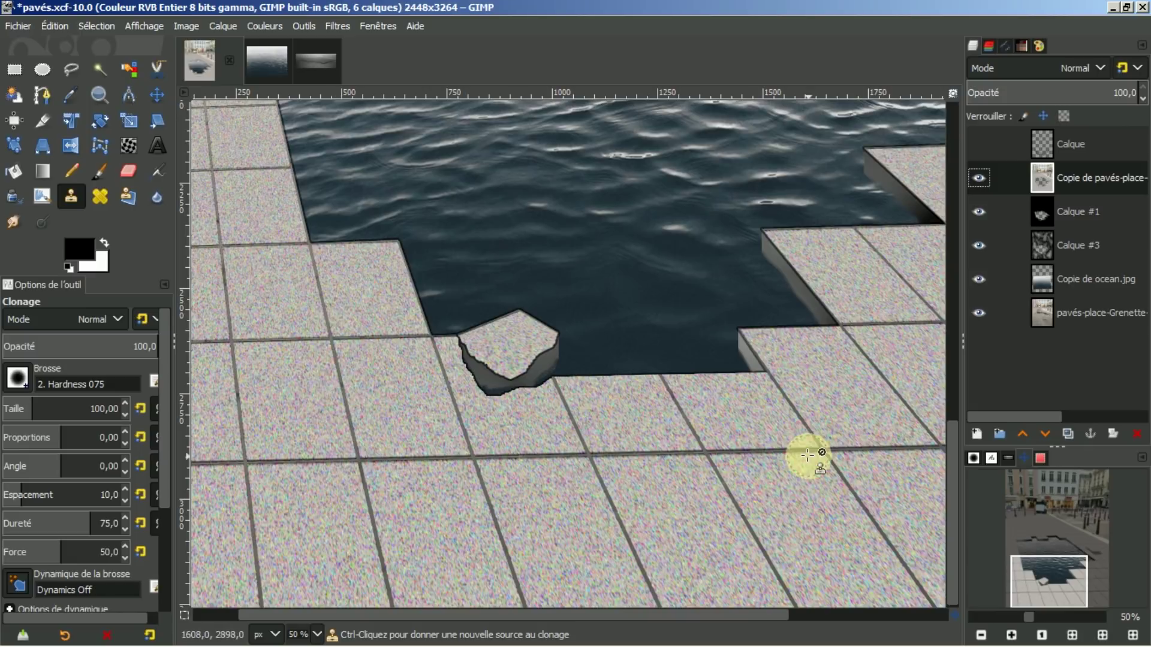
pyautogui.click(978, 144)
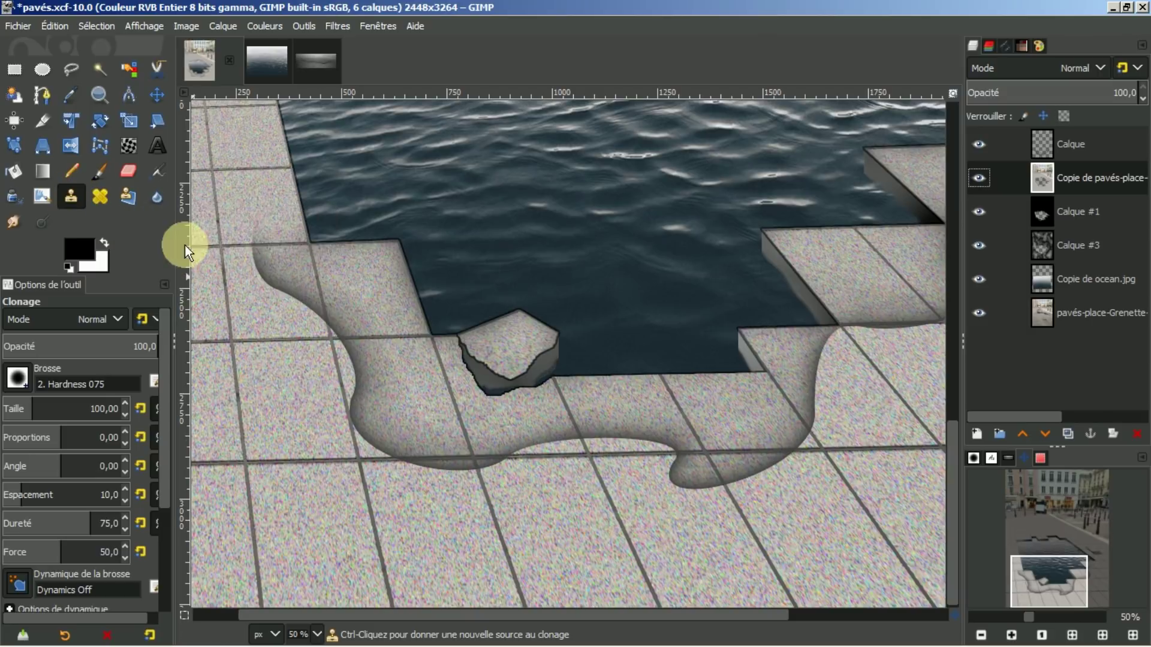
# Clone plain paving texture over the tile joints inside the liquid shape, limited to the paving copy's alpha selection
pyautogui.keyDown('ctrl'); pyautogui.click(670, 524); pyautogui.keyUp('ctrl')
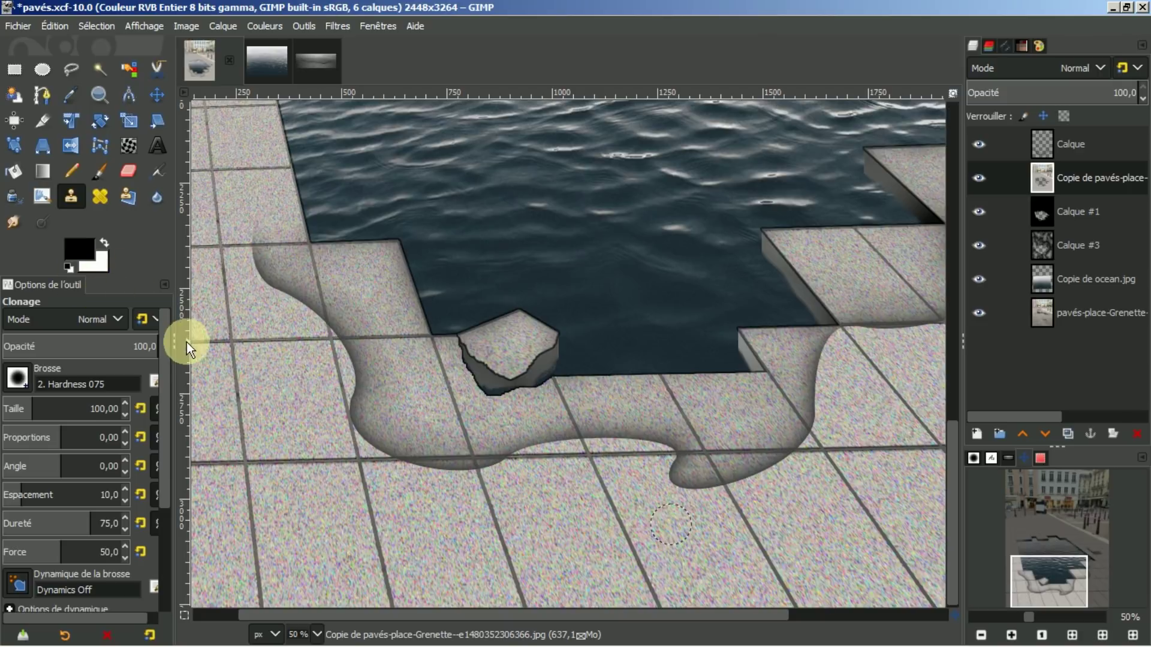
pyautogui.moveTo(164, 351); pyautogui.dragTo(168, 471)
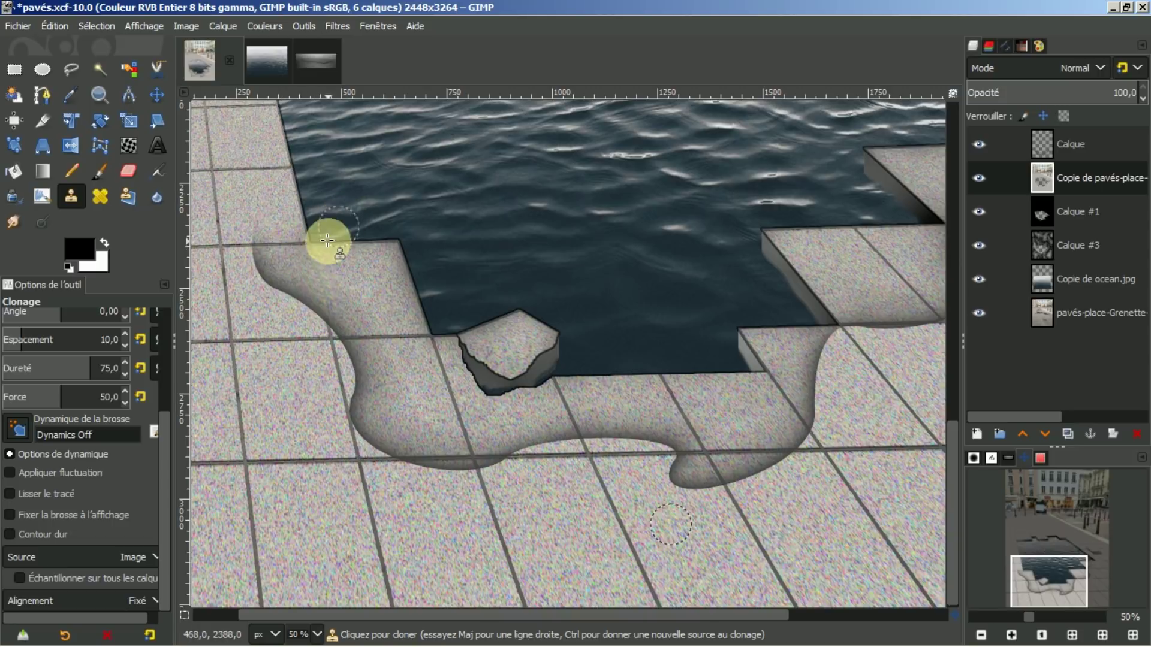
pyautogui.rightClick(1090, 175)
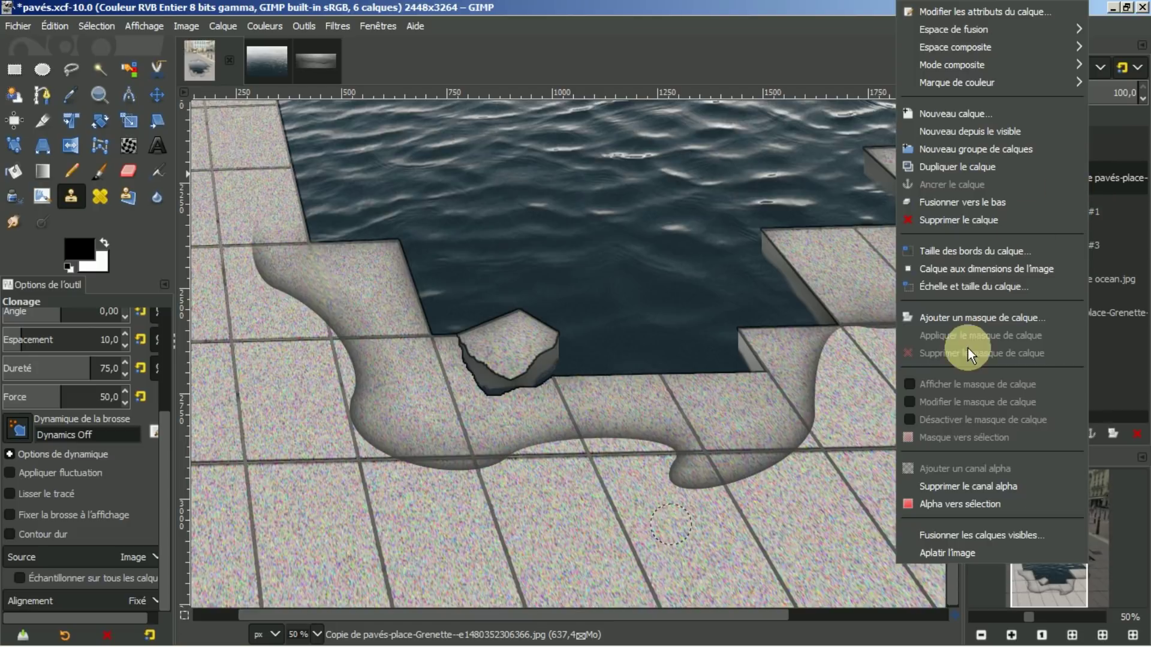
pyautogui.click(951, 503)
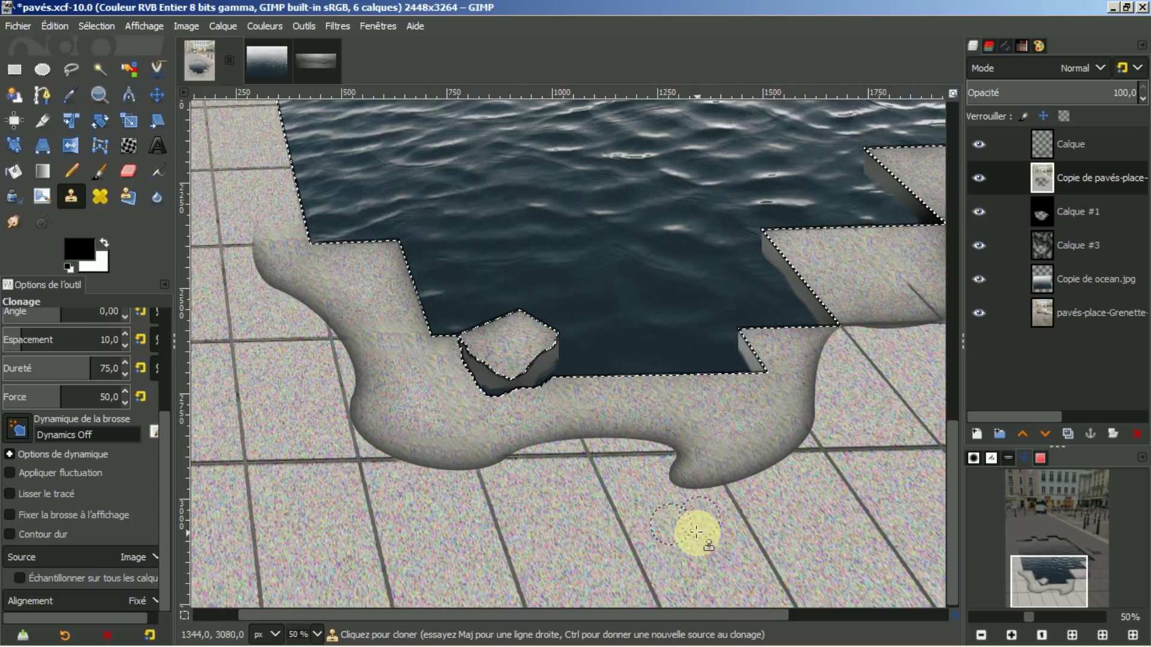
pyautogui.moveTo(670, 612); pyautogui.dragTo(771, 612)
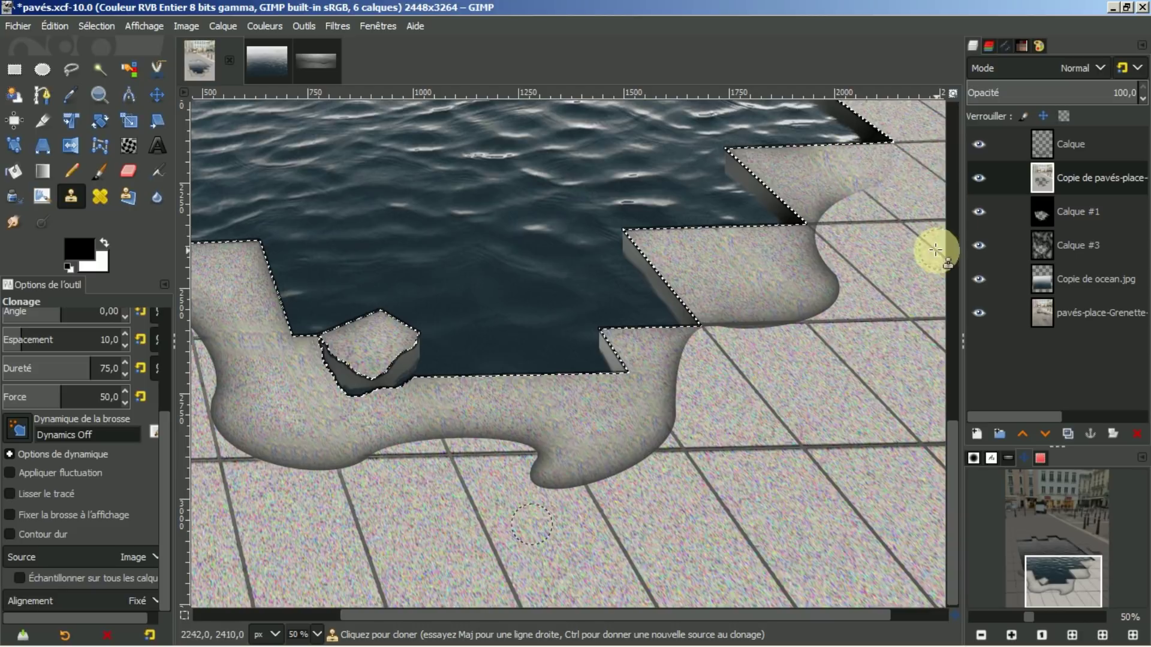
# Fit the whole image in view and clear the selection
pyautogui.click(1071, 636)
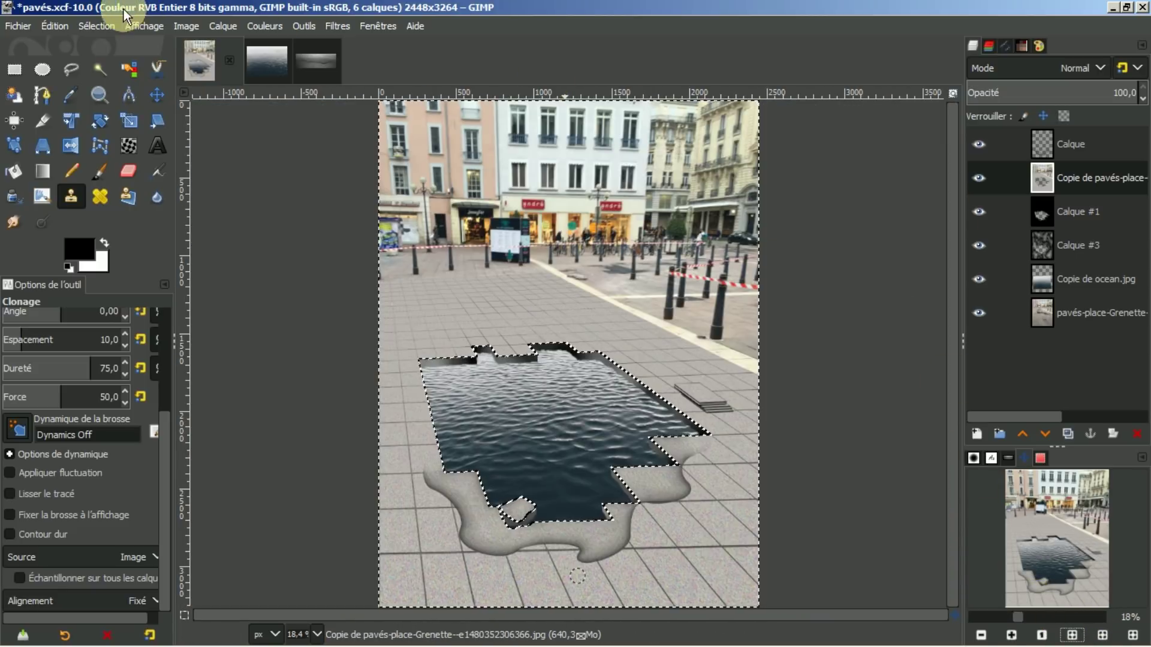
pyautogui.click(92, 26)
pyautogui.click(108, 67)
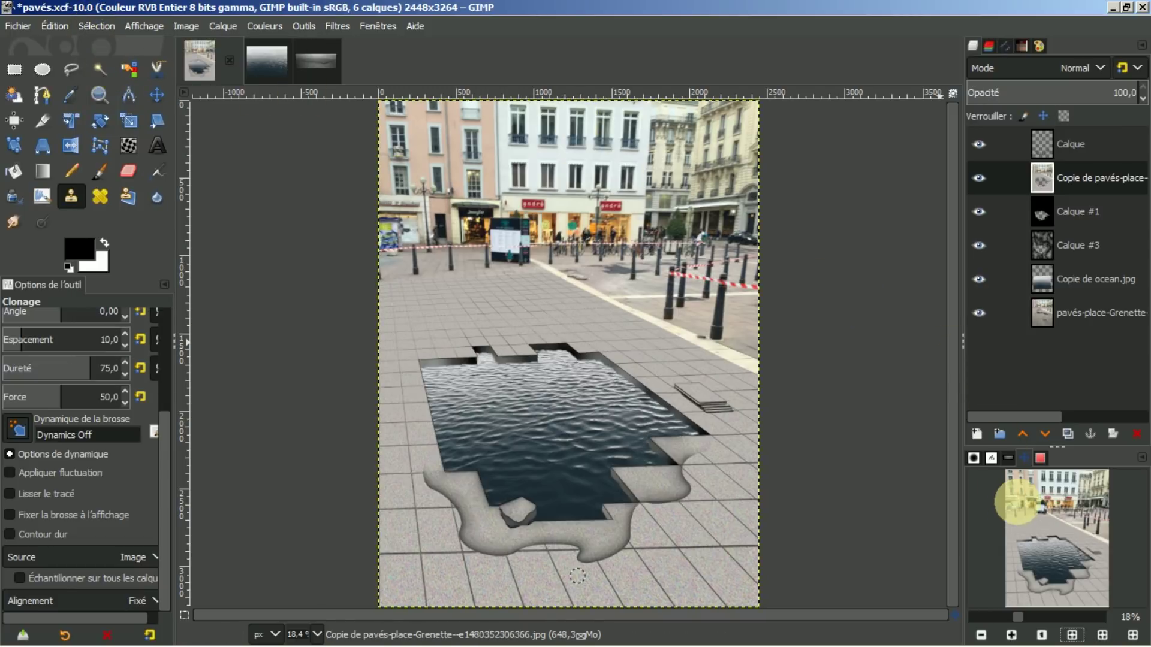
# Add a new transparent layer above the Calque layer
pyautogui.click(1012, 635)
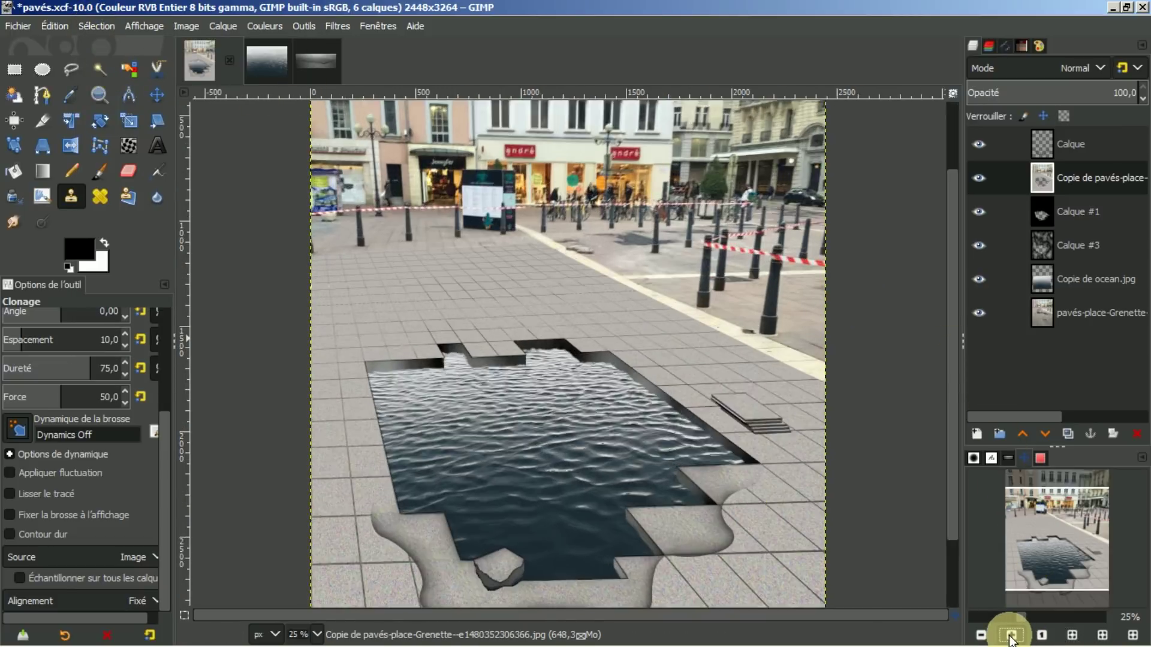
pyautogui.click(1012, 635)
pyautogui.moveTo(955, 440); pyautogui.dragTo(947, 512)
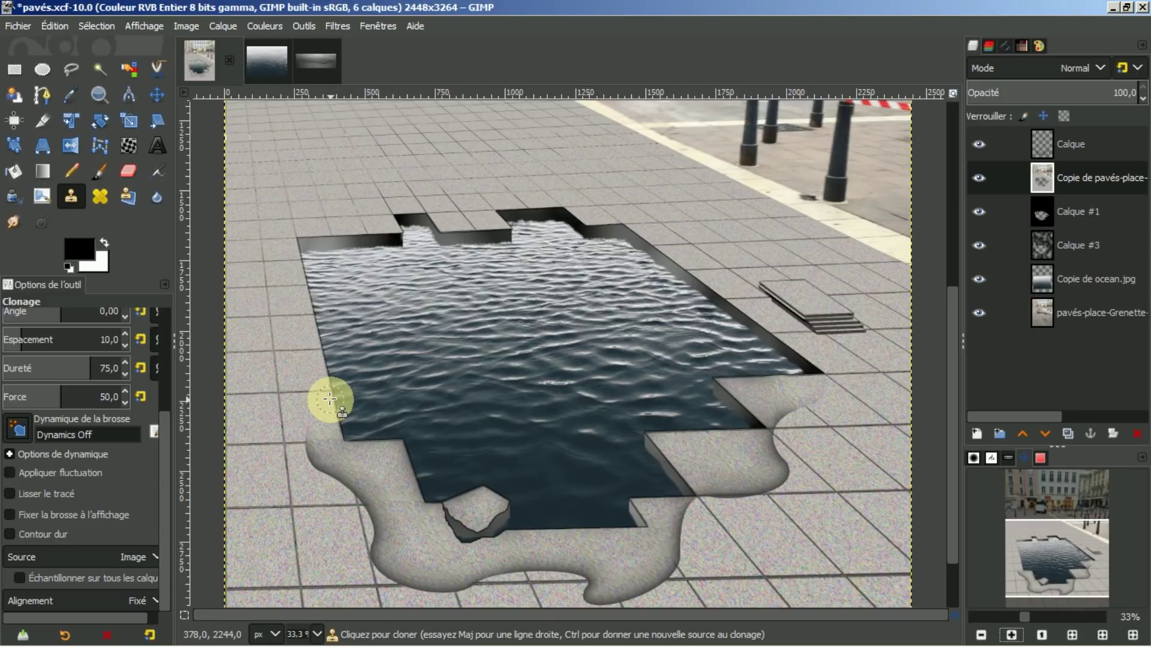
pyautogui.click(1085, 143)
pyautogui.click(973, 434)
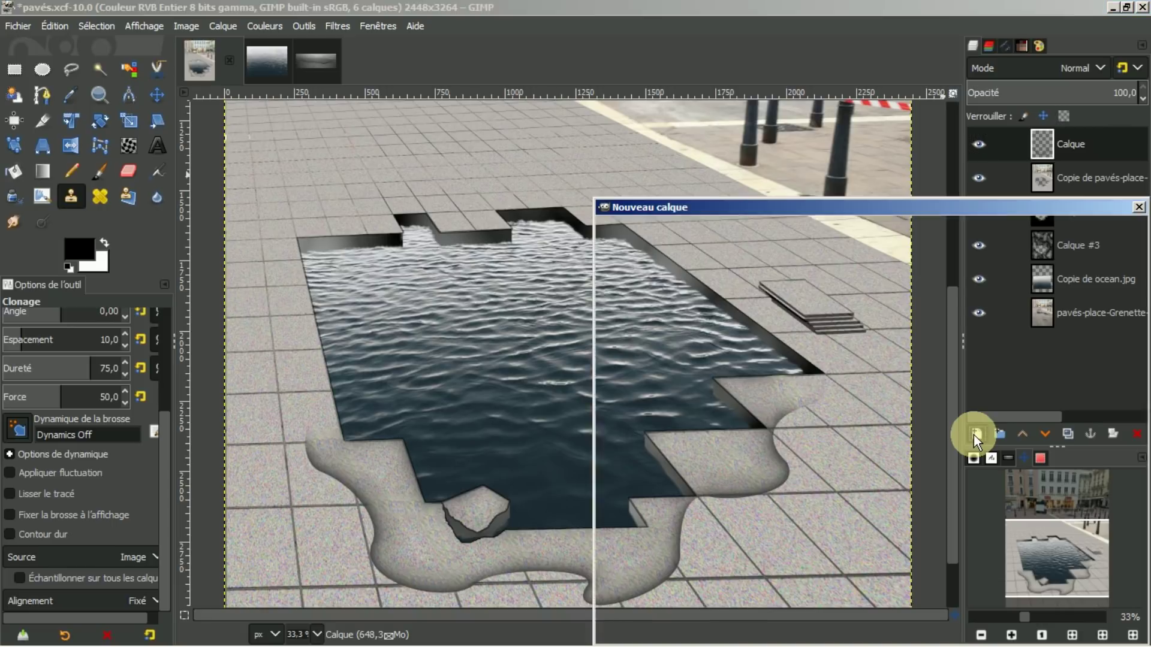
pyautogui.click(1025, 624)
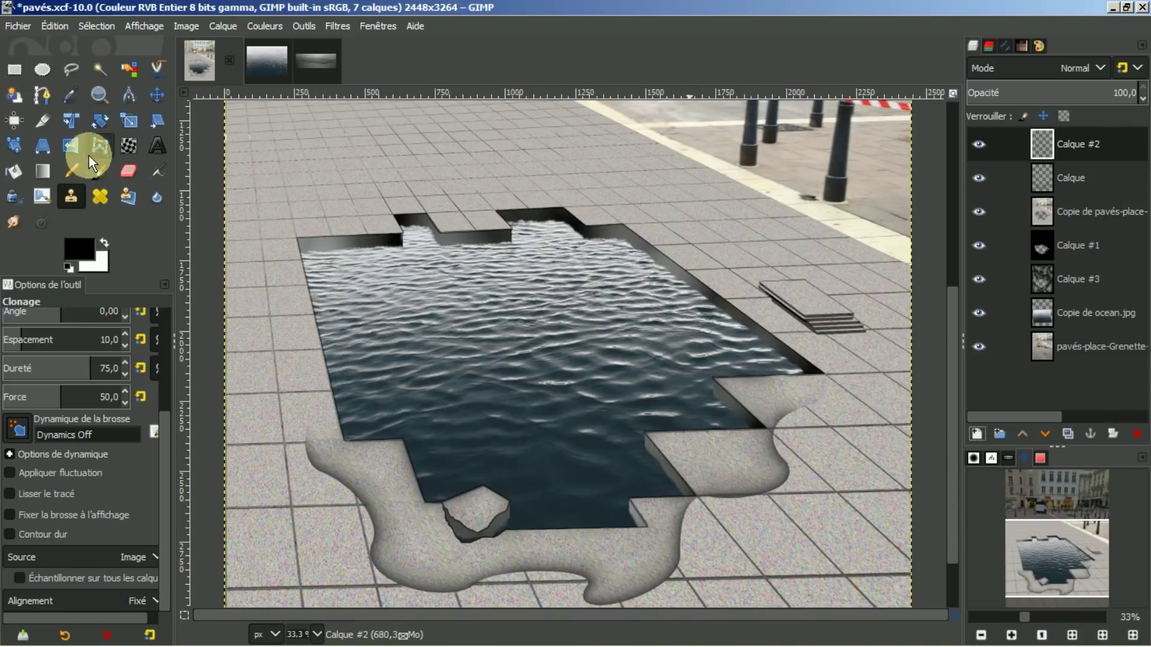
# Set up the Paintbrush with the 2. Hardness 025 brush for painting on the new layer
pyautogui.click(102, 169)
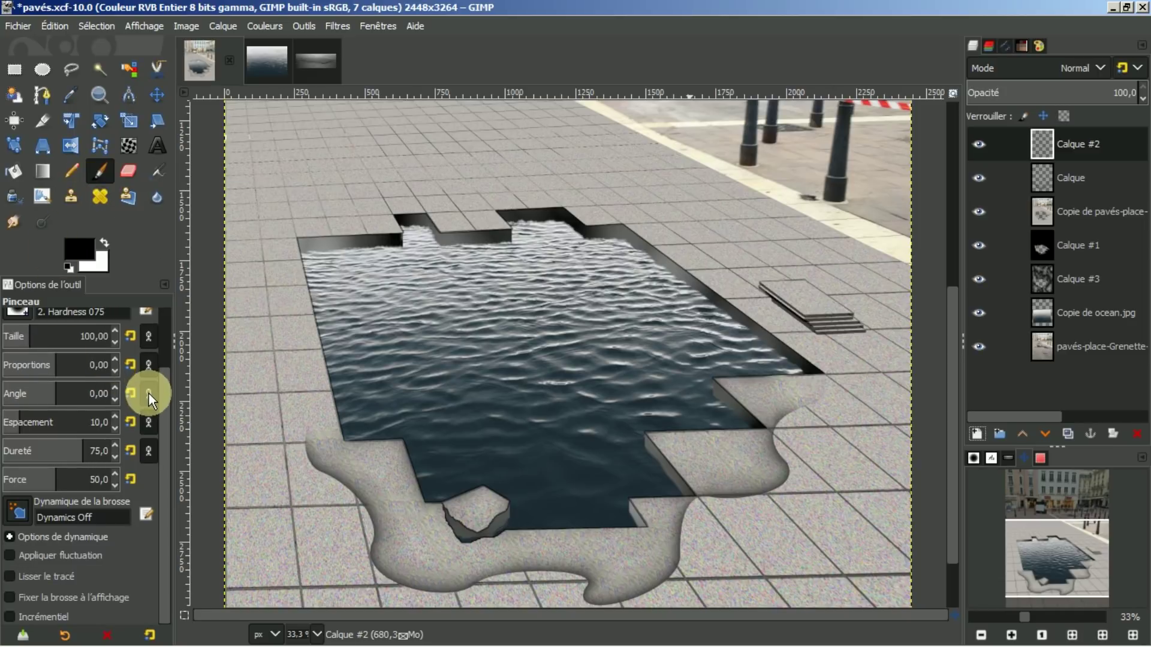
pyautogui.moveTo(164, 401); pyautogui.dragTo(169, 332)
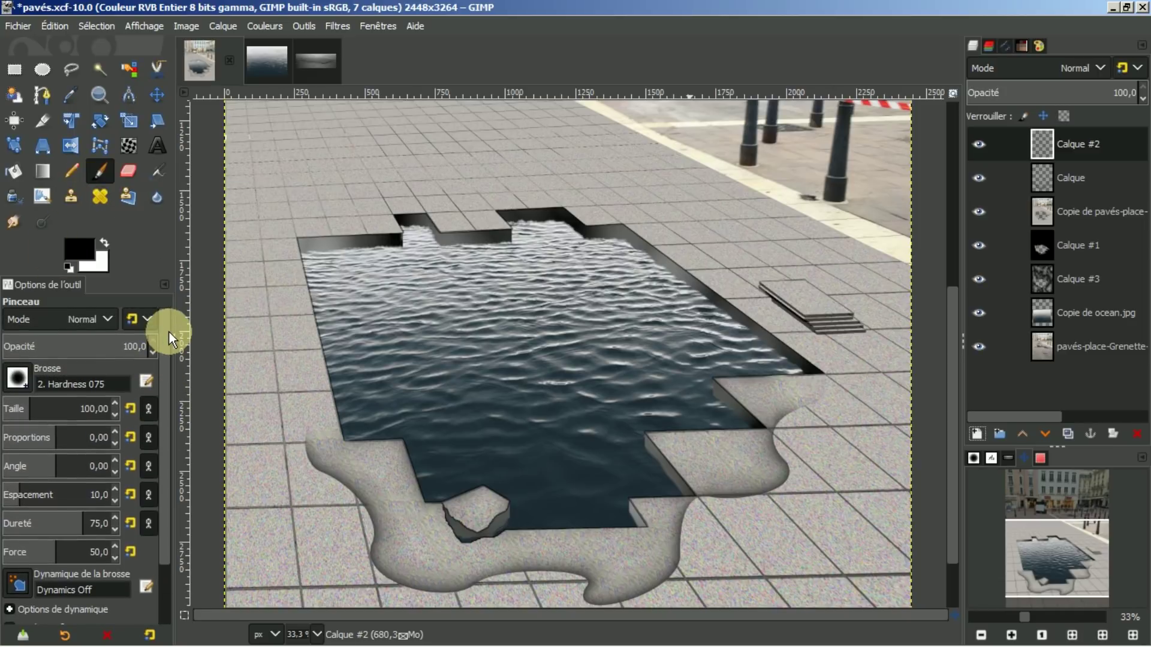
pyautogui.click(18, 376)
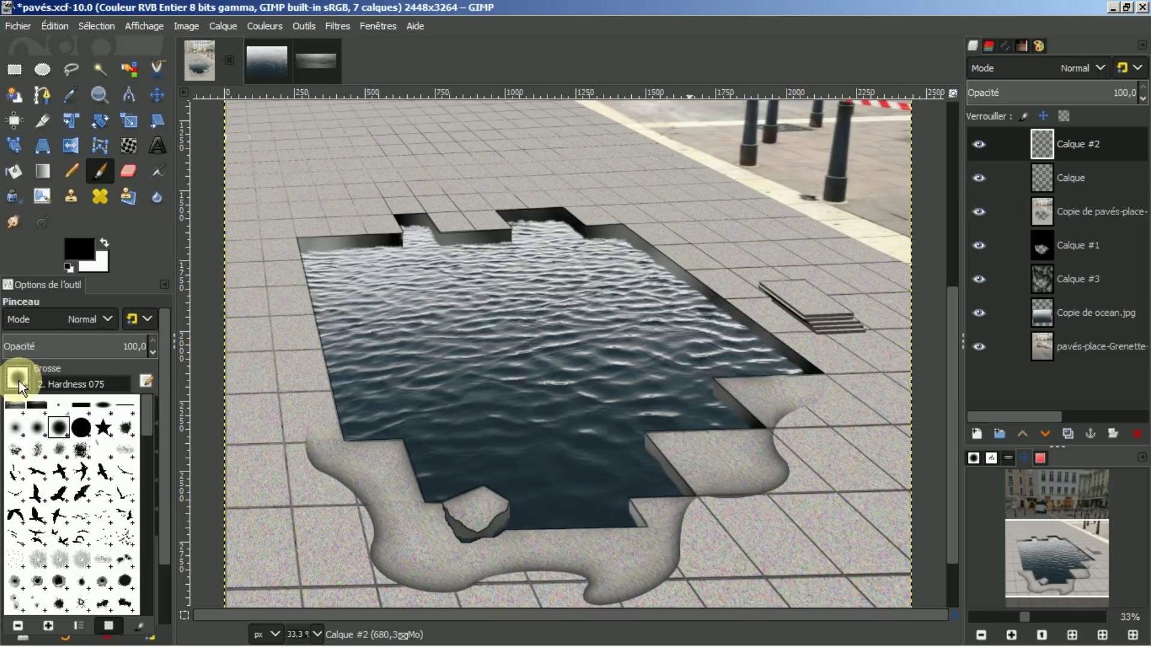
pyautogui.click(16, 433)
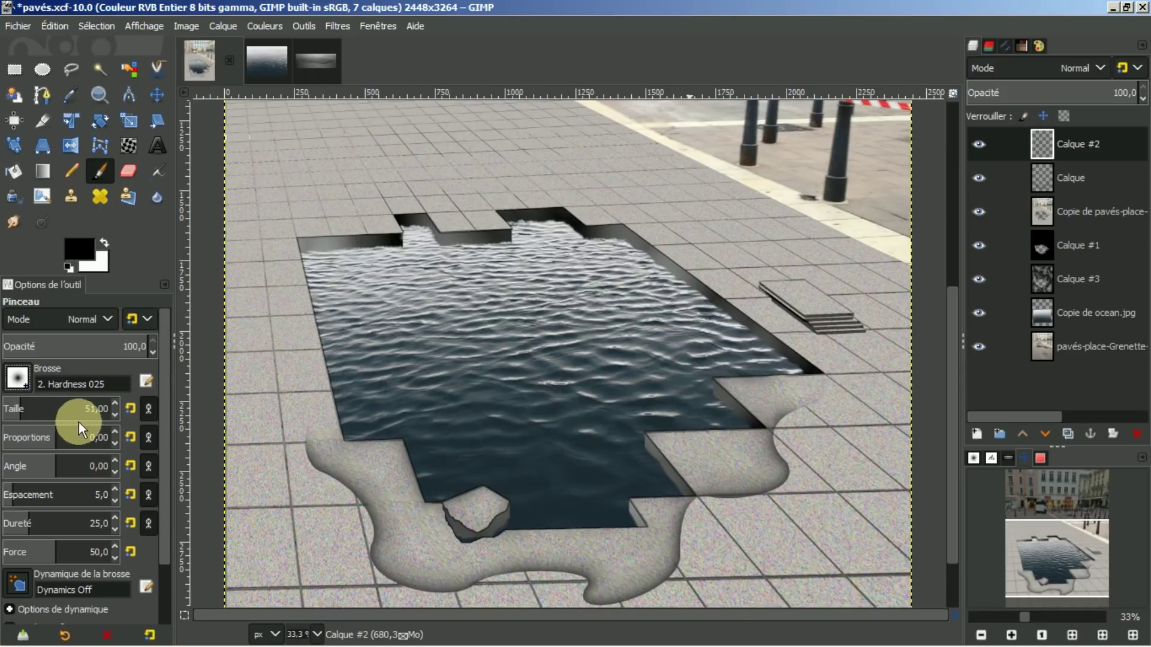
# Set the Paintbrush size to 290 and its opacity to 12
pyautogui.doubleClick(94, 408)
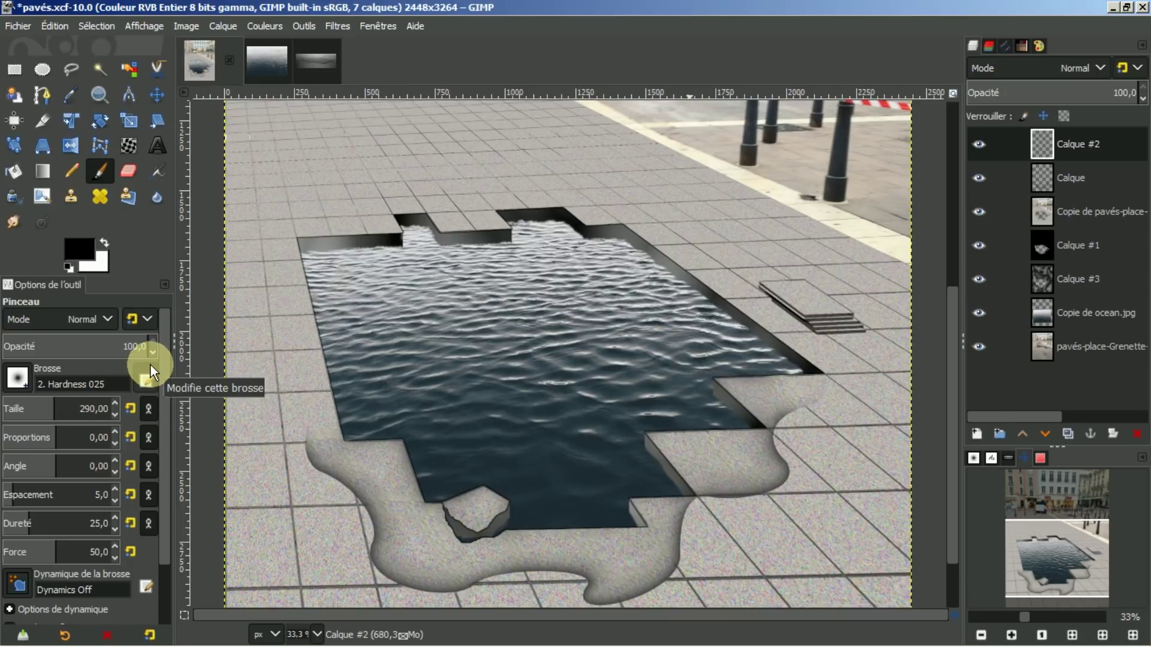
pyautogui.click(128, 343)
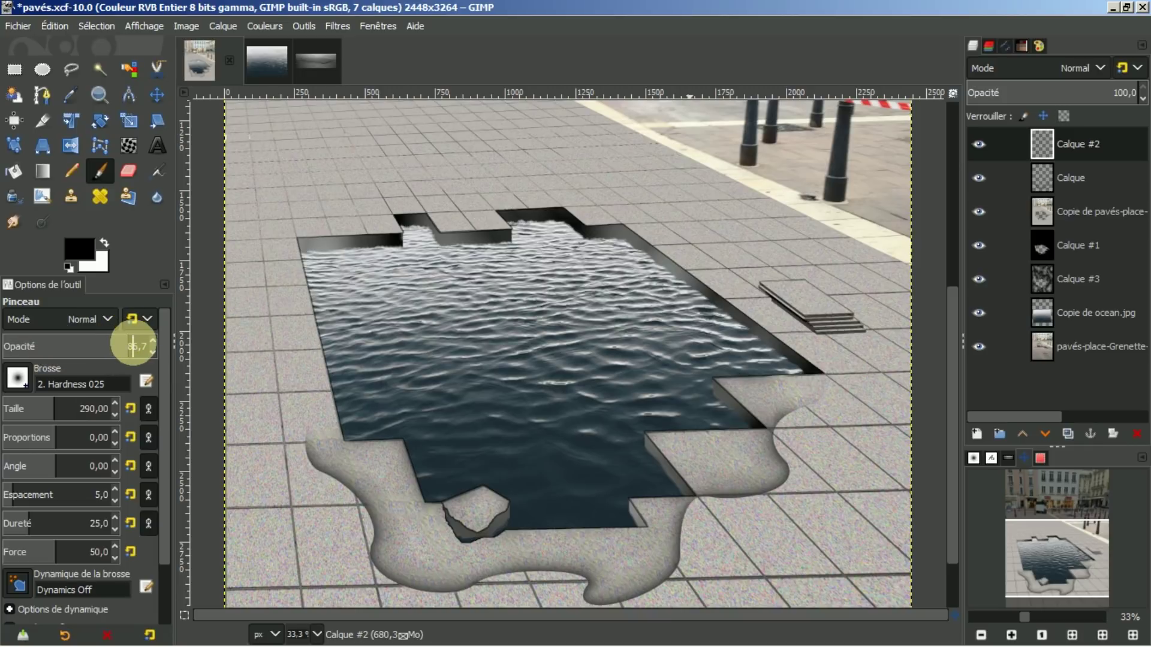
pyautogui.moveTo(42, 284); pyautogui.dragTo(142, 329)
pyautogui.moveTo(201, 253); pyautogui.dragTo(146, 314)
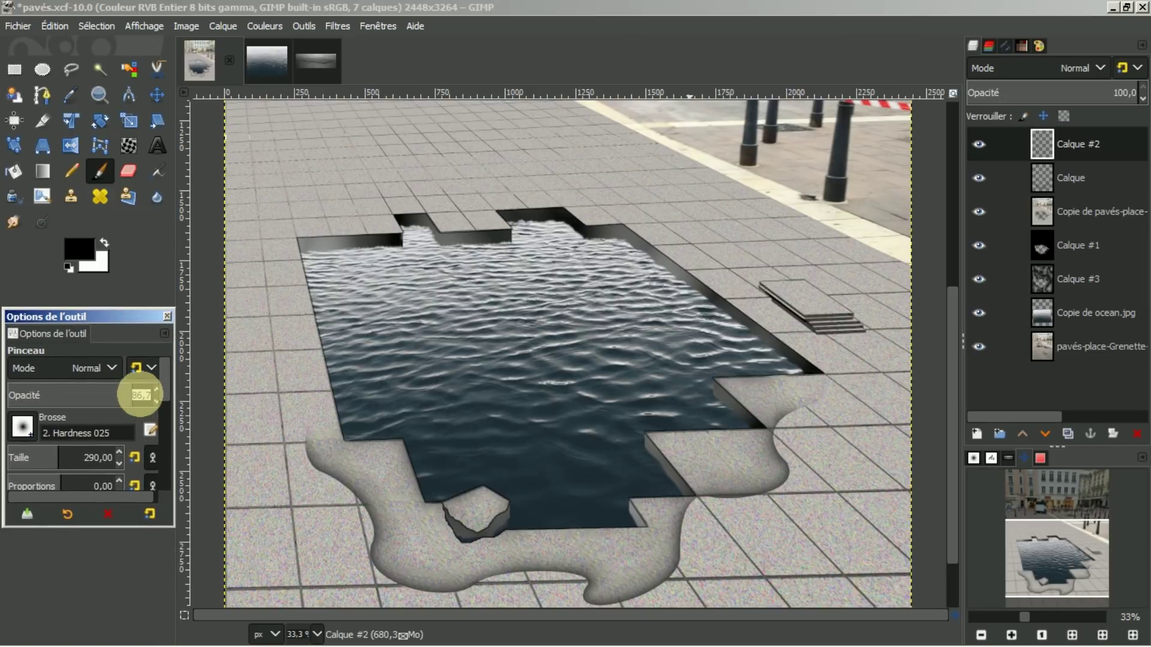
pyautogui.press('Return')
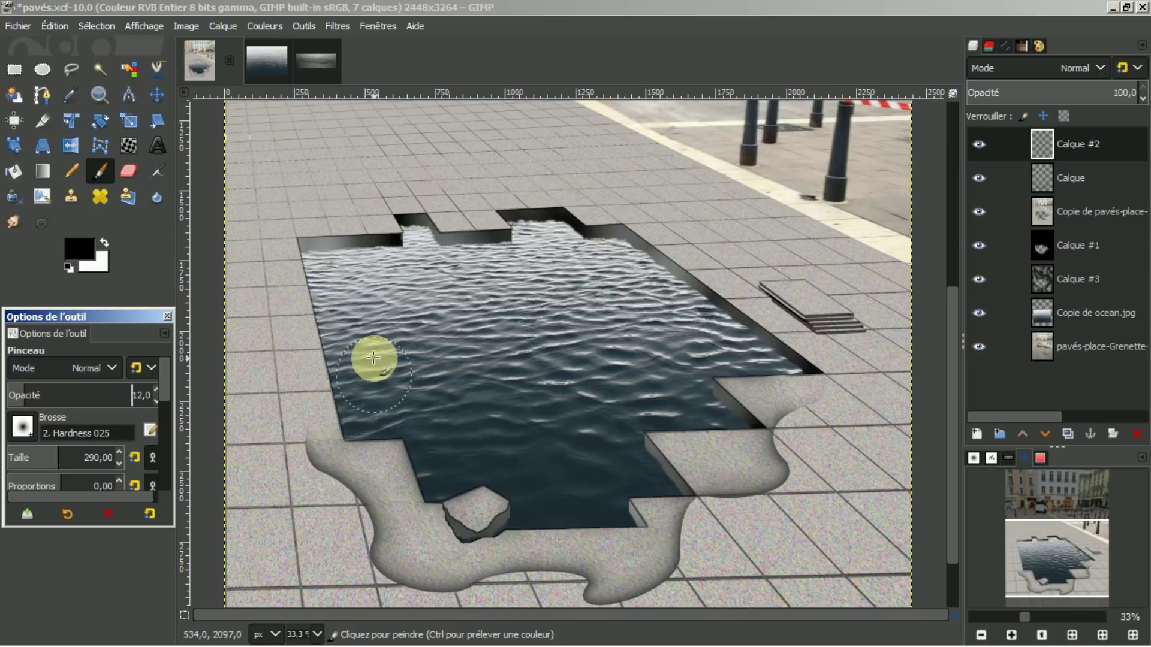
# Paint soft black shading on the paving copy beside the pool where the liquid shape begins, limited to that layer's alpha selection
pyautogui.click(1070, 210)
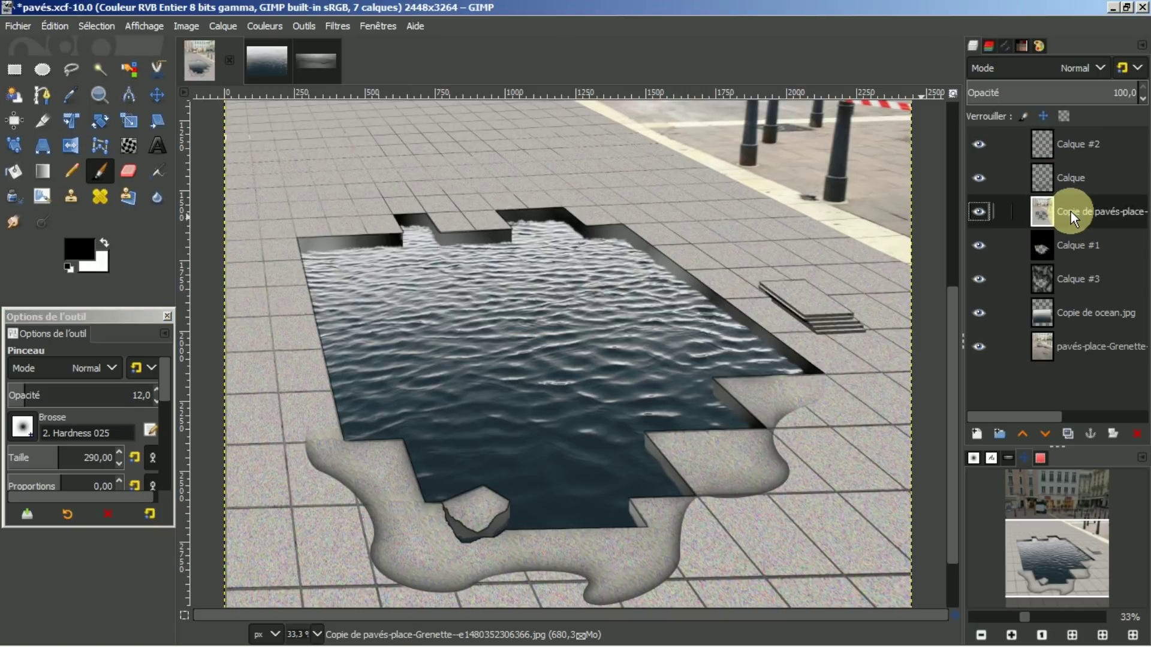
pyautogui.rightClick(1070, 211)
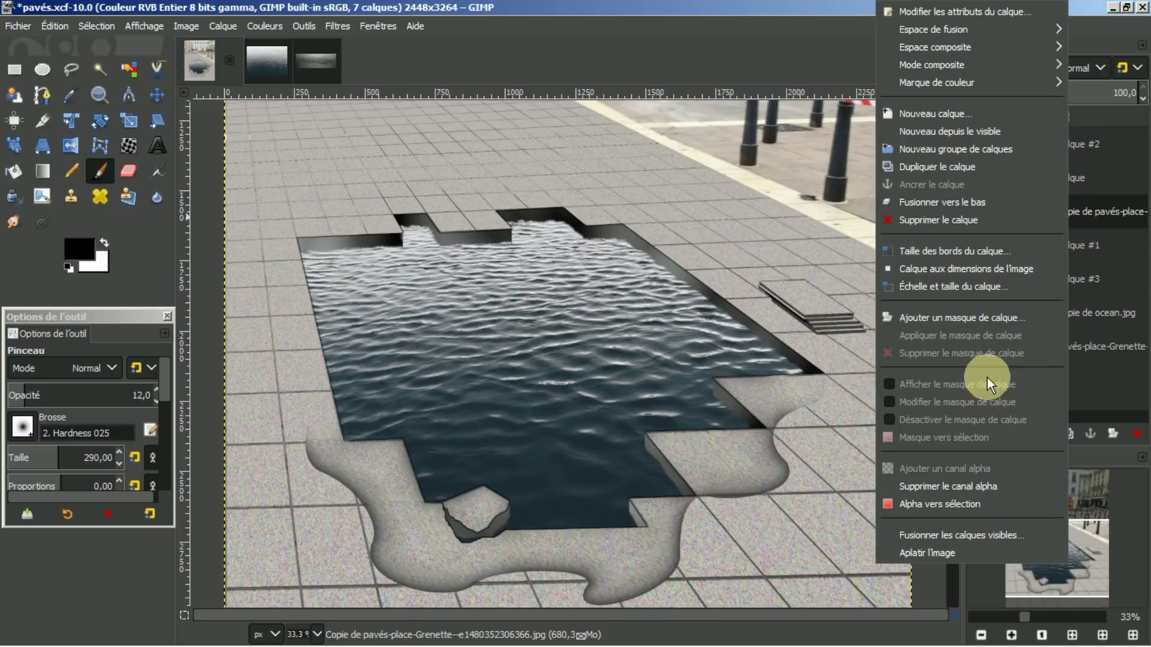
pyautogui.click(959, 501)
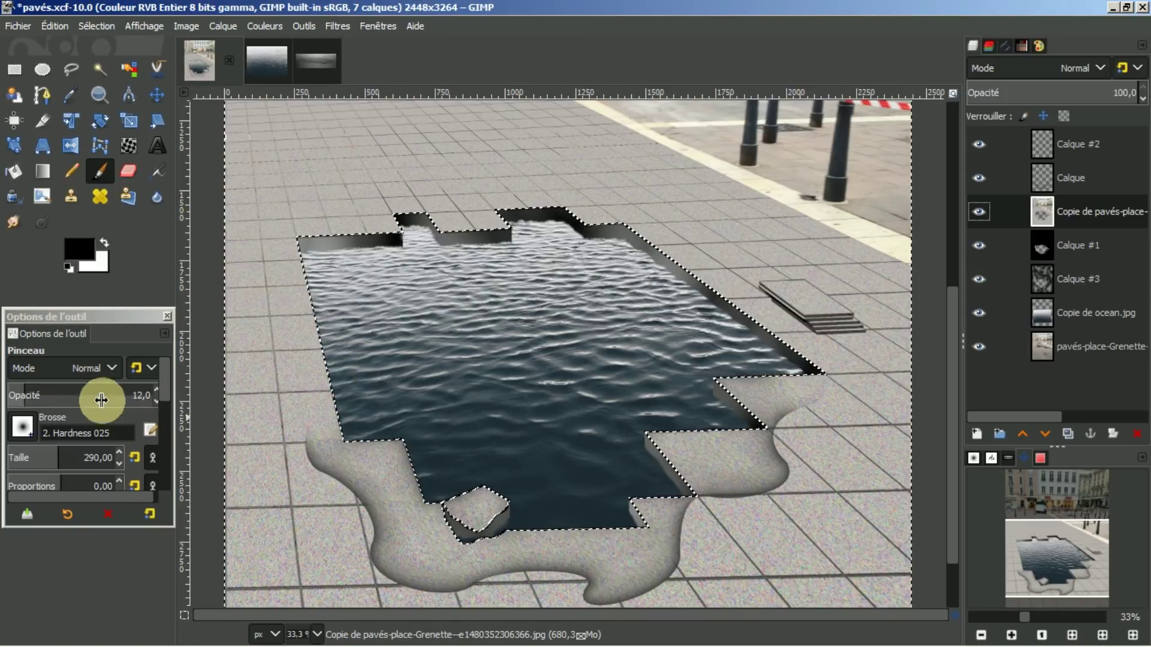
pyautogui.click(340, 407)
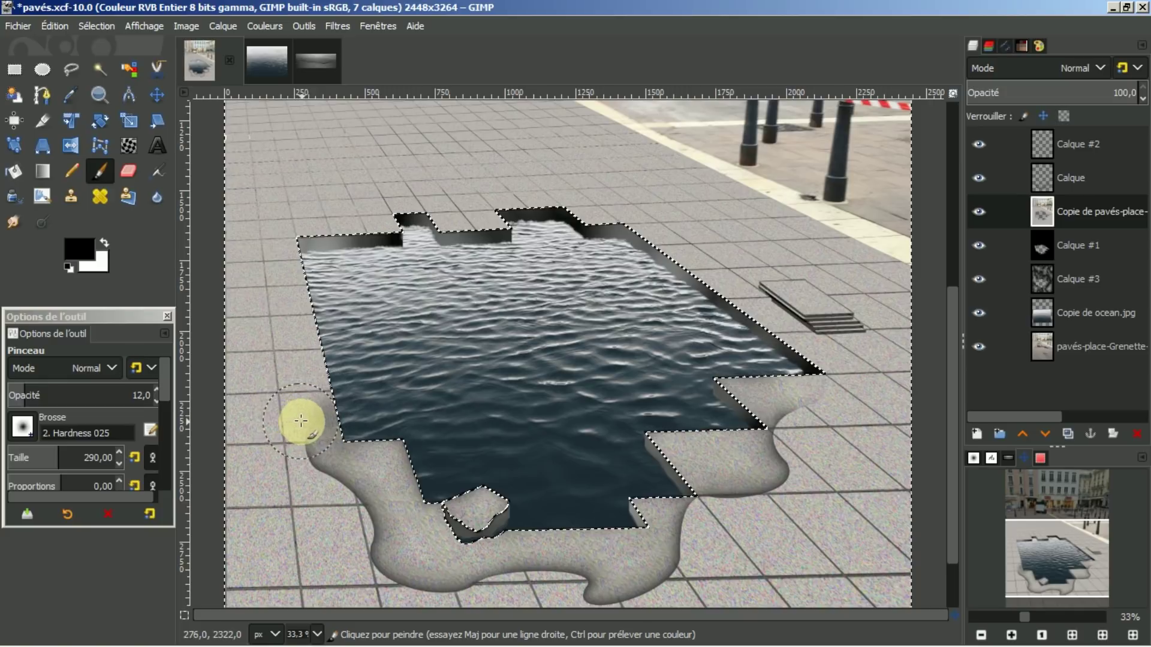
pyautogui.moveTo(342, 395)
pyautogui.mouseDown()
pyautogui.moveTo(326, 313)
pyautogui.moveTo(342, 398)
pyautogui.moveTo(323, 357)
pyautogui.moveTo(328, 279)
pyautogui.moveTo(320, 293)
pyautogui.moveTo(319, 273)
pyautogui.moveTo(314, 296)
pyautogui.moveTo(317, 269)
pyautogui.moveTo(326, 350)
pyautogui.moveTo(316, 388)
pyautogui.moveTo(310, 340)
pyautogui.moveTo(324, 235)
pyautogui.moveTo(394, 240)
pyautogui.moveTo(429, 220)
pyautogui.moveTo(455, 239)
pyautogui.moveTo(504, 240)
pyautogui.moveTo(510, 217)
pyautogui.moveTo(553, 214)
pyautogui.moveTo(589, 237)
pyautogui.moveTo(675, 258)
pyautogui.moveTo(733, 320)
pyautogui.moveTo(715, 298)
pyautogui.moveTo(803, 363)
pyautogui.moveTo(807, 404)
pyautogui.moveTo(828, 350)
pyautogui.moveTo(815, 392)
pyautogui.moveTo(776, 386)
pyautogui.moveTo(797, 387)
pyautogui.moveTo(811, 372)
pyautogui.moveTo(811, 354)
pyautogui.moveTo(783, 331)
pyautogui.moveTo(781, 386)
pyautogui.moveTo(742, 388)
pyautogui.moveTo(730, 441)
pyautogui.moveTo(665, 445)
pyautogui.moveTo(645, 514)
pyautogui.moveTo(616, 534)
pyautogui.moveTo(457, 542)
pyautogui.moveTo(483, 514)
pyautogui.moveTo(411, 501)
pyautogui.moveTo(395, 525)
pyautogui.moveTo(341, 419)
pyautogui.moveTo(318, 414)
pyautogui.moveTo(308, 437)
pyautogui.moveTo(372, 462)
pyautogui.moveTo(319, 390)
pyautogui.moveTo(318, 357)
pyautogui.moveTo(275, 431)
pyautogui.moveTo(313, 457)
pyautogui.mouseUp()
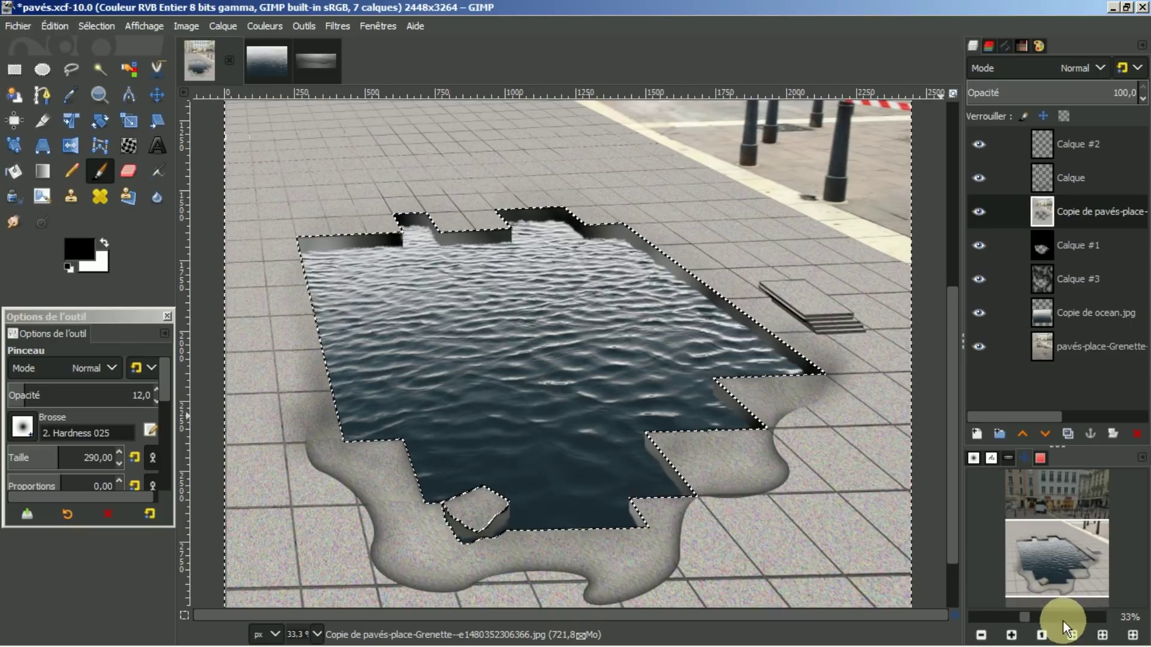
# Clear the paving copy's selection and fit the whole image in view
pyautogui.click(96, 26)
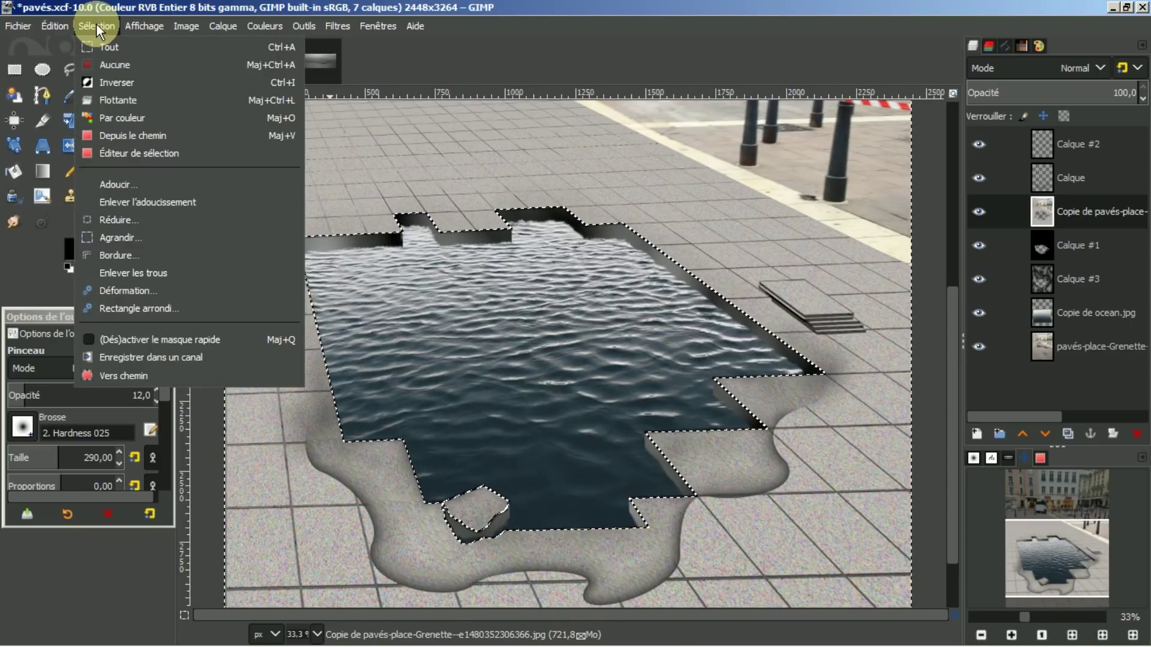
pyautogui.click(110, 65)
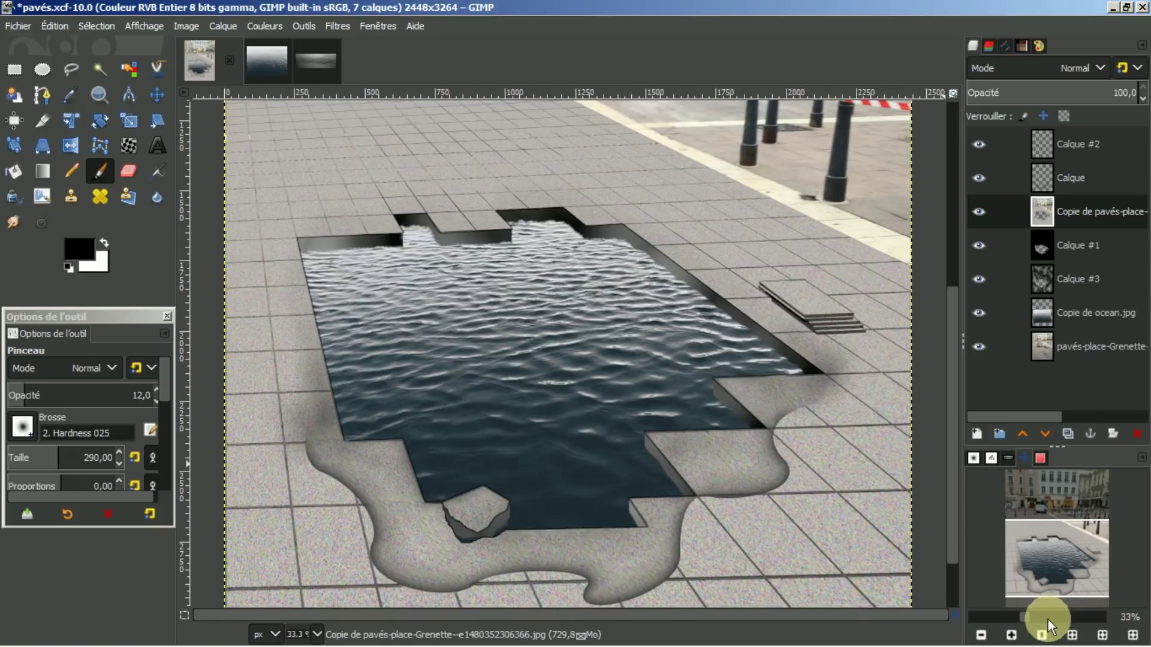
pyautogui.click(1071, 635)
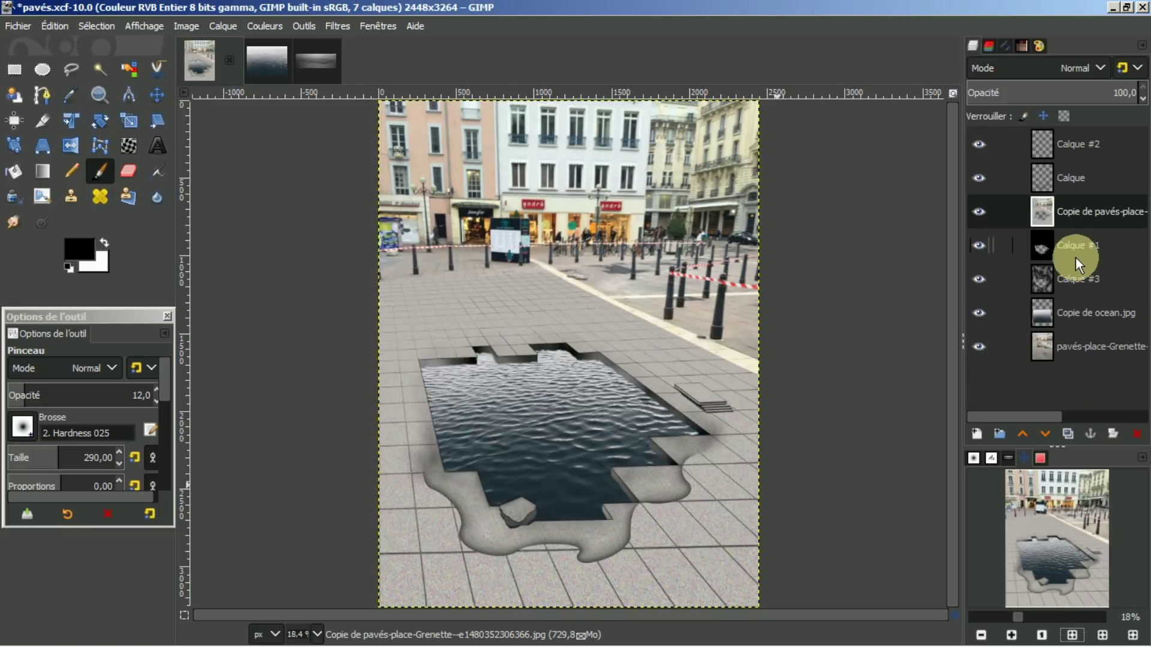
# On the Calque layer, make an elliptical selection around the tip of the liquid's lowest drip and copy it
pyautogui.click(977, 179)
pyautogui.click(977, 178)
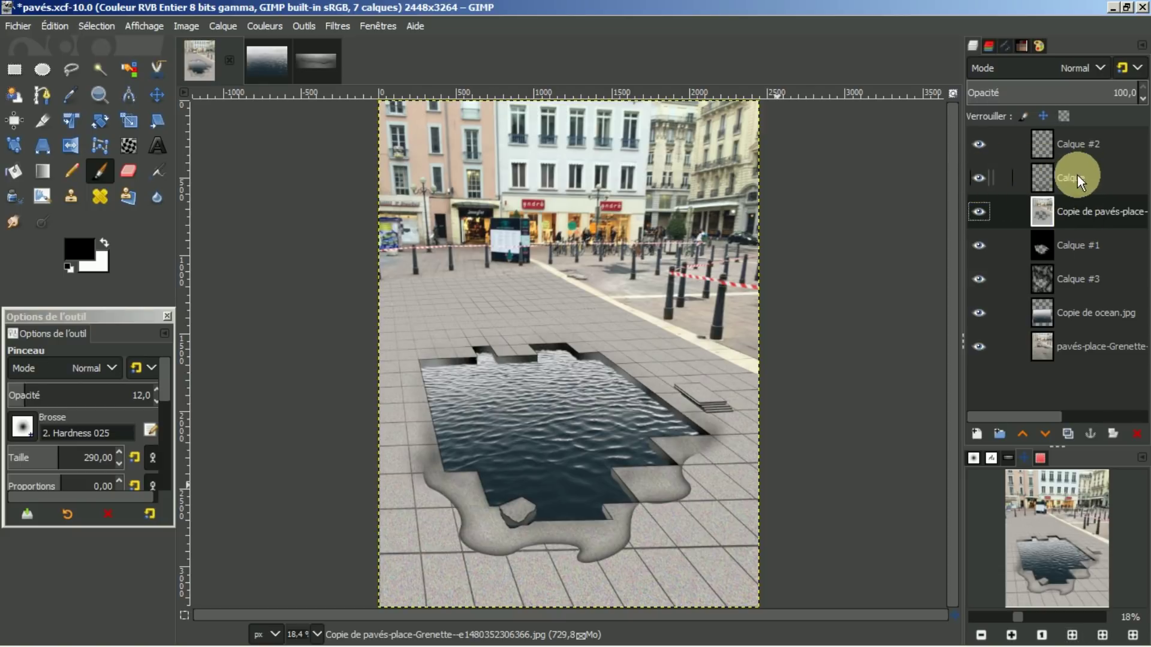
pyautogui.click(1046, 178)
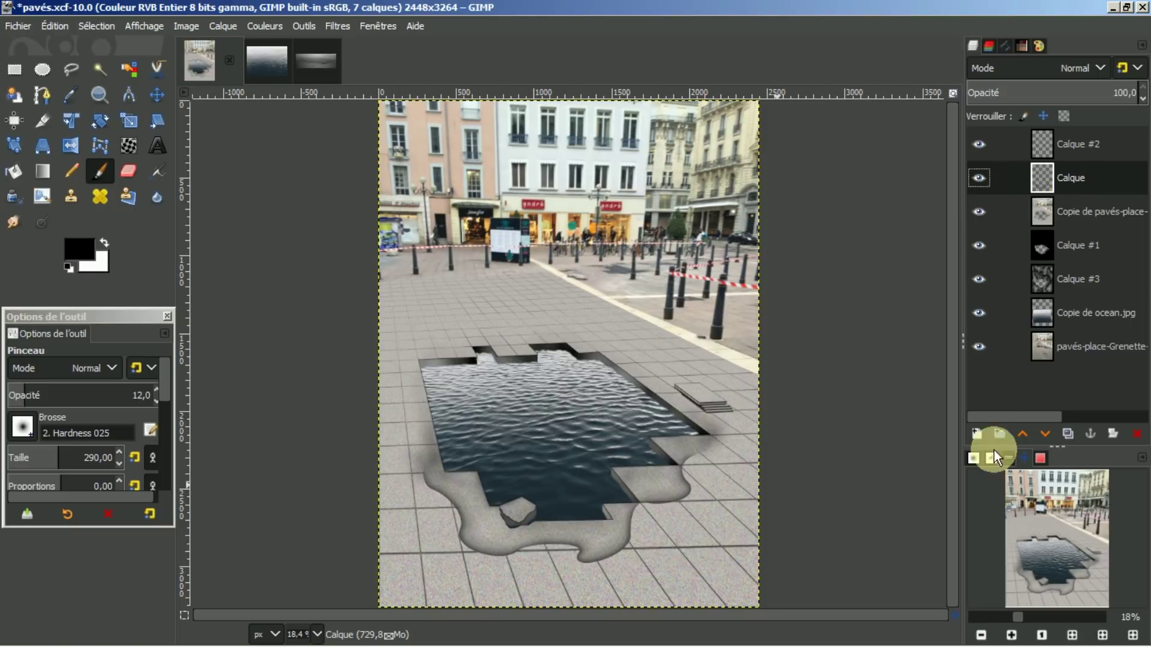
pyautogui.click(1011, 635)
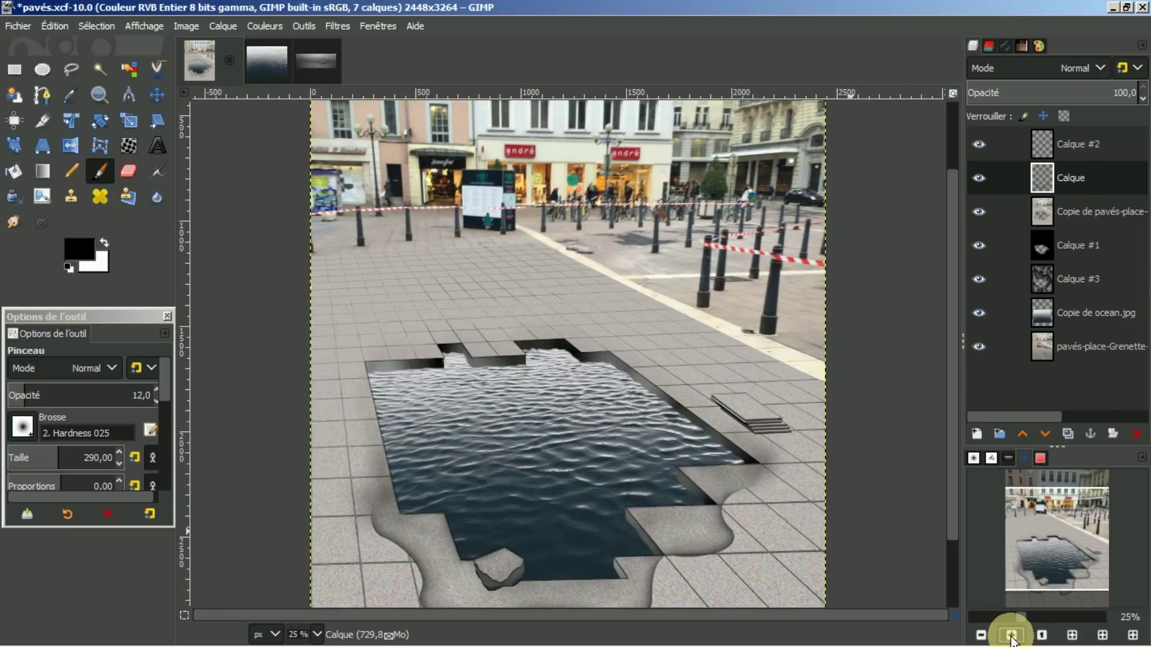
pyautogui.click(1011, 636)
pyautogui.click(1011, 636)
pyautogui.moveTo(956, 351); pyautogui.dragTo(942, 531)
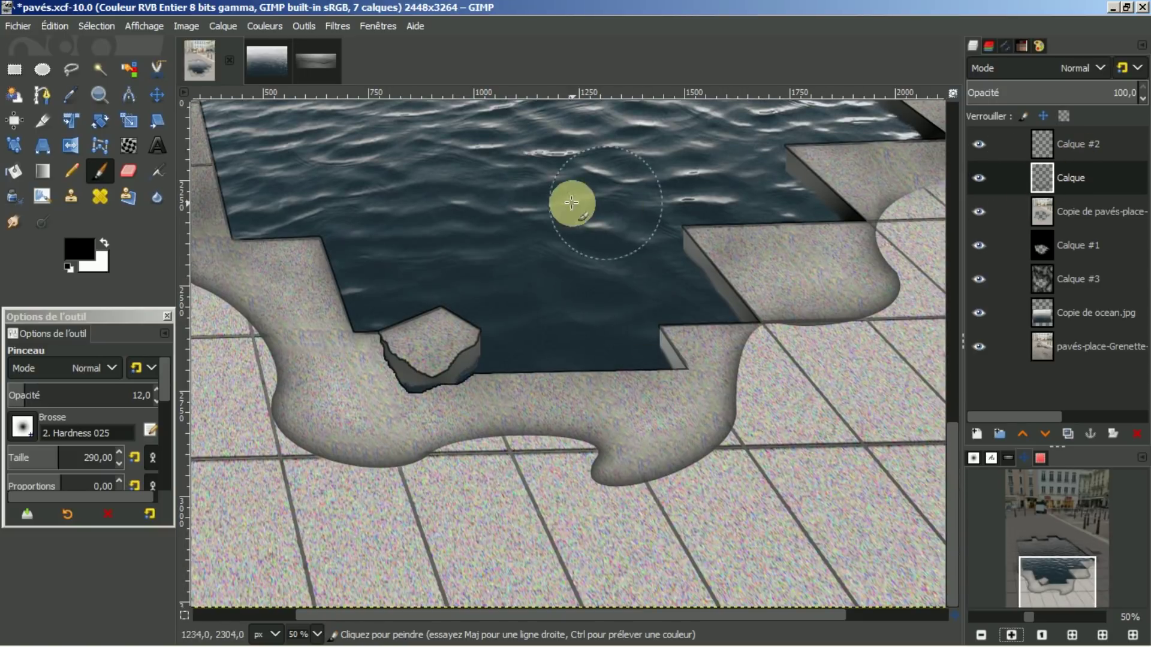
pyautogui.click(42, 69)
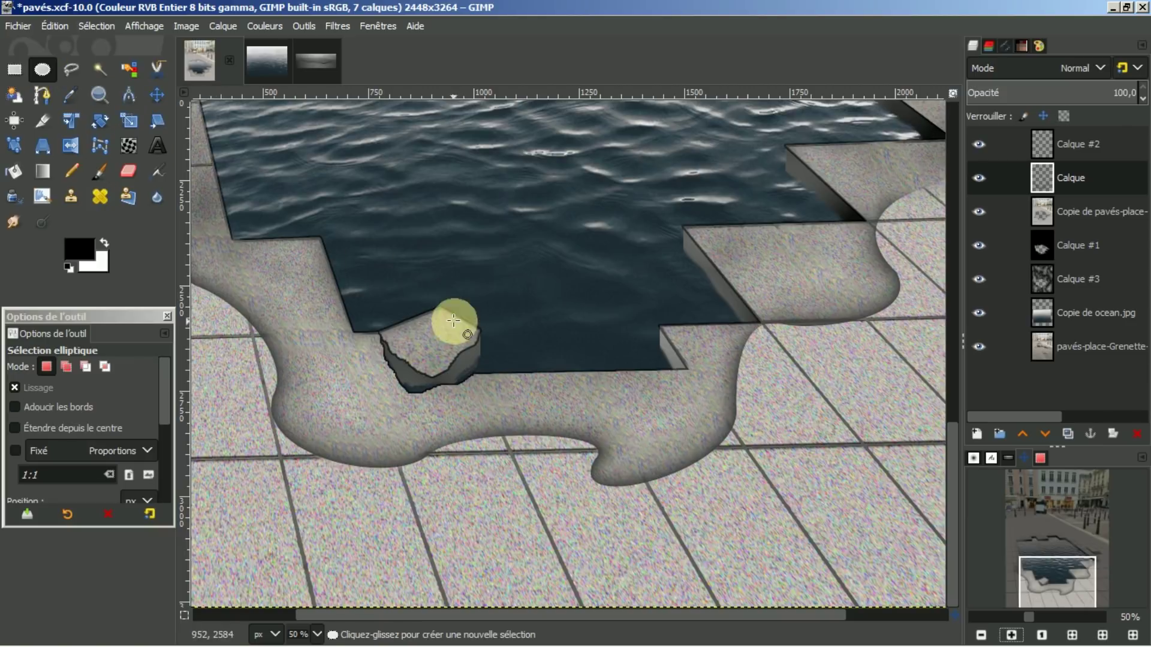
pyautogui.moveTo(563, 449); pyautogui.dragTo(564, 460)
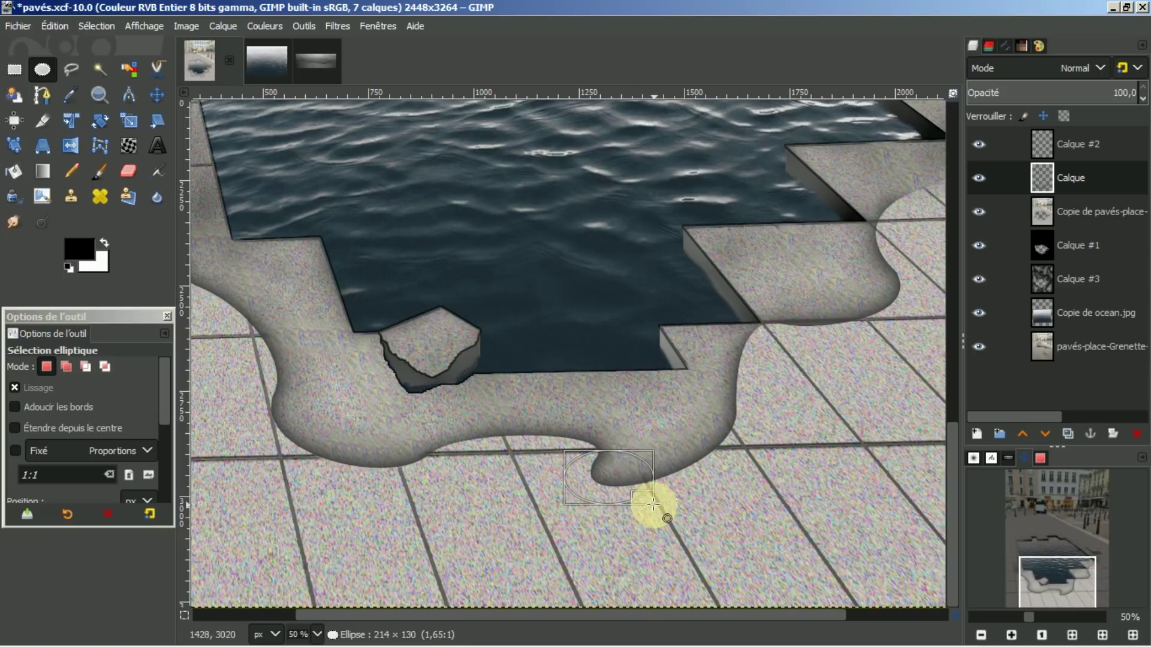
pyautogui.moveTo(673, 487); pyautogui.dragTo(672, 486)
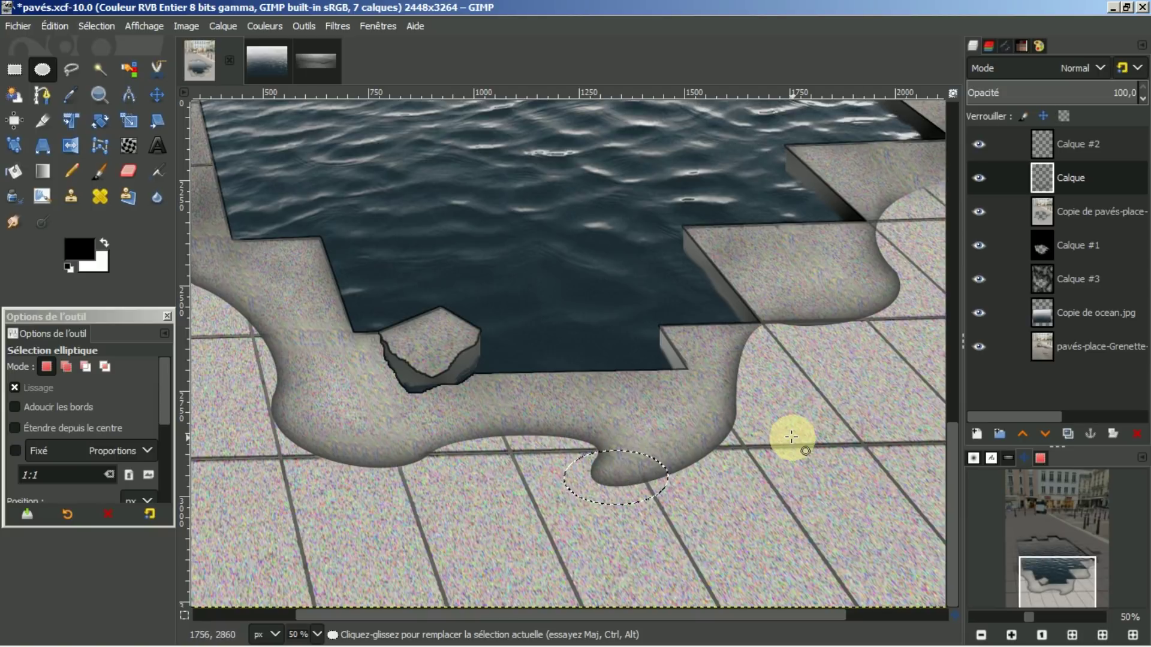
pyautogui.hotkey('ctrl', 'c')
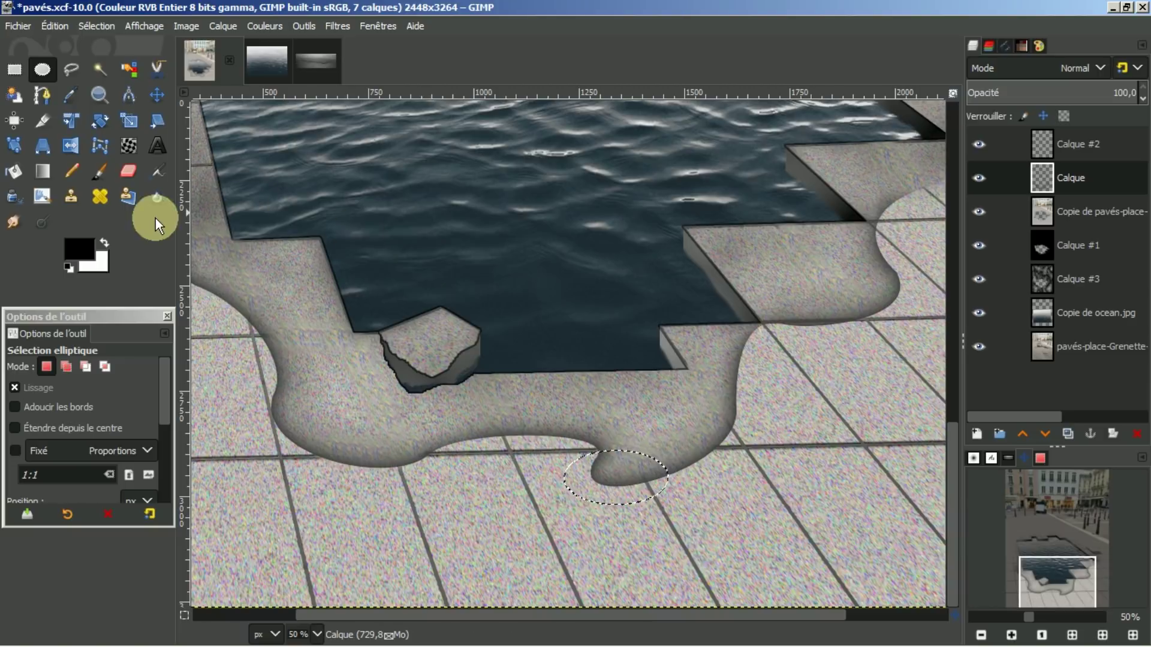
# Choose the copied clipboard image as the Paintbrush's brush and clear the elliptical selection
pyautogui.click(103, 169)
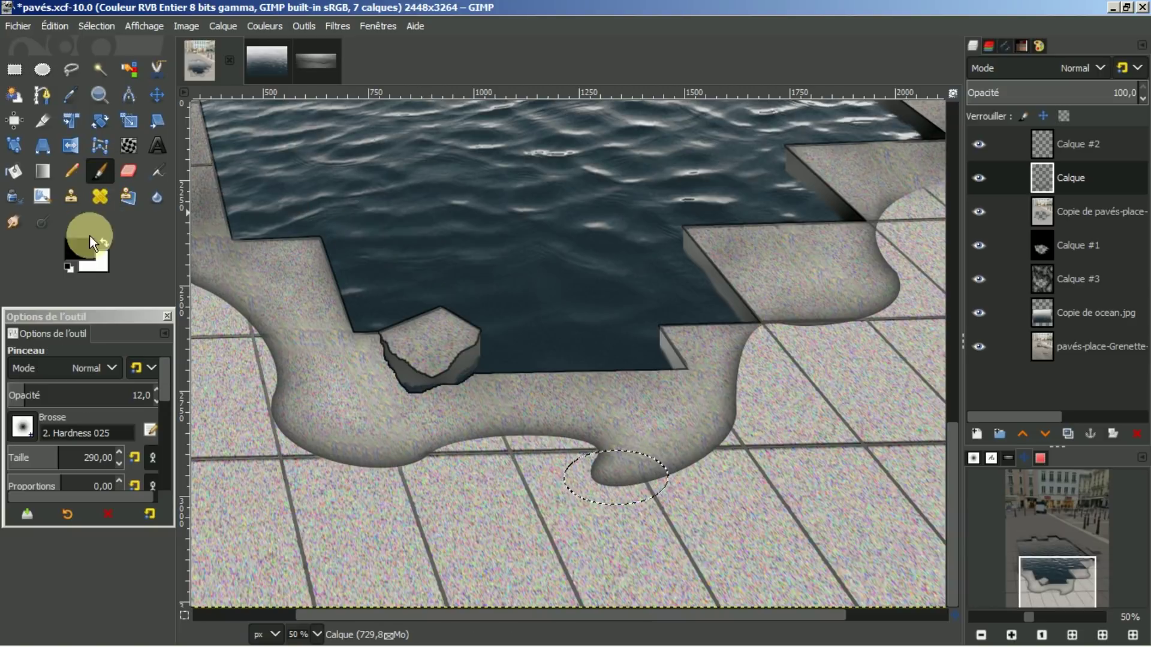
pyautogui.click(22, 430)
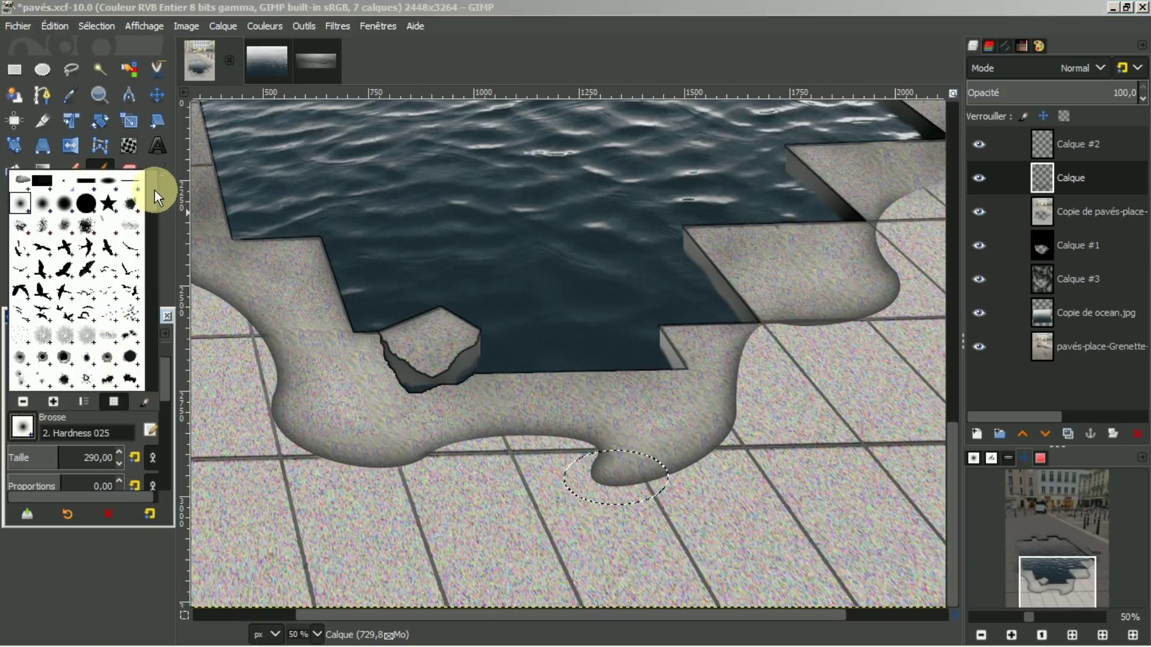
pyautogui.click(23, 179)
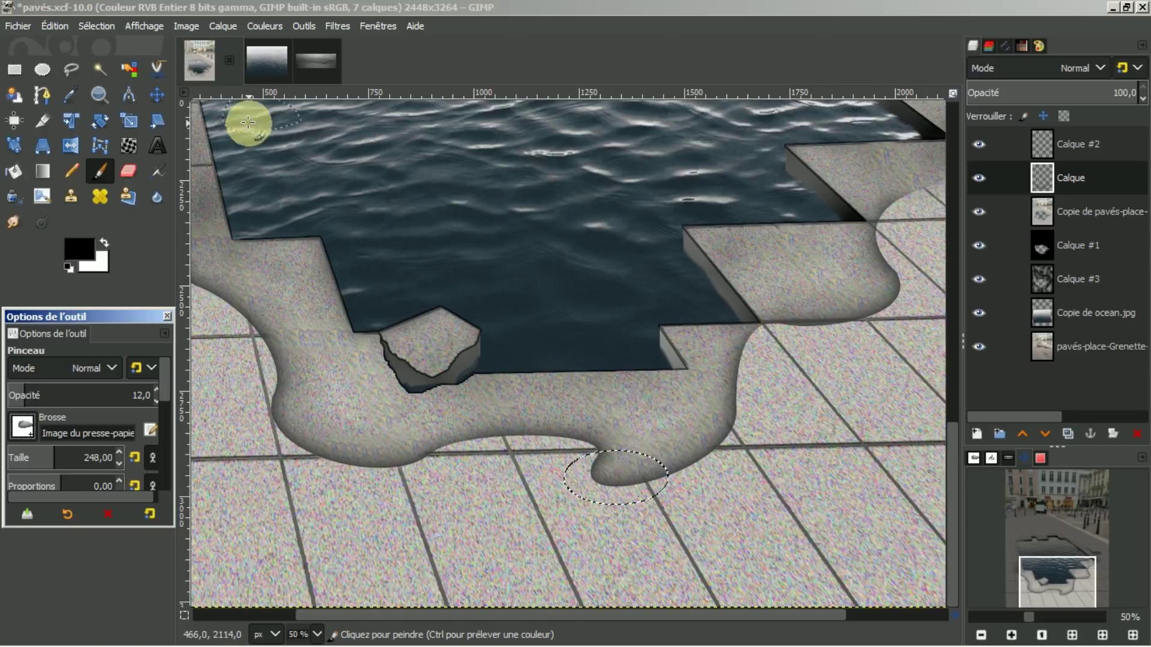
pyautogui.click(96, 26)
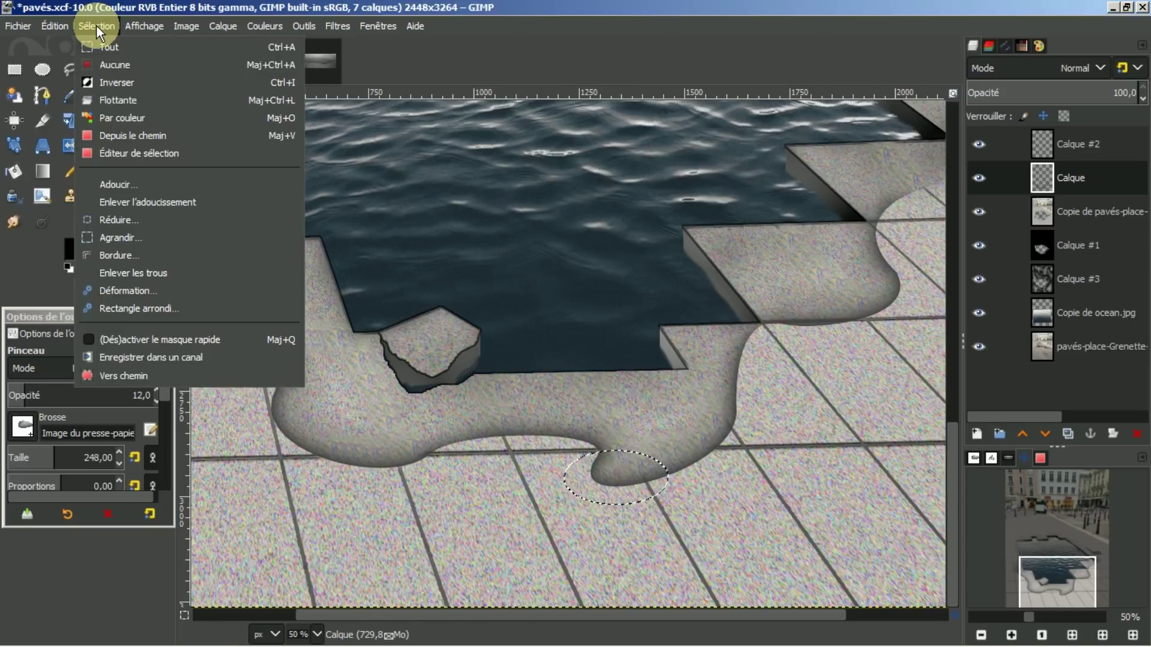
pyautogui.click(106, 65)
# Set the clipboard brush to 100 opacity and size 60
pyautogui.moveTo(608, 615); pyautogui.dragTo(528, 617)
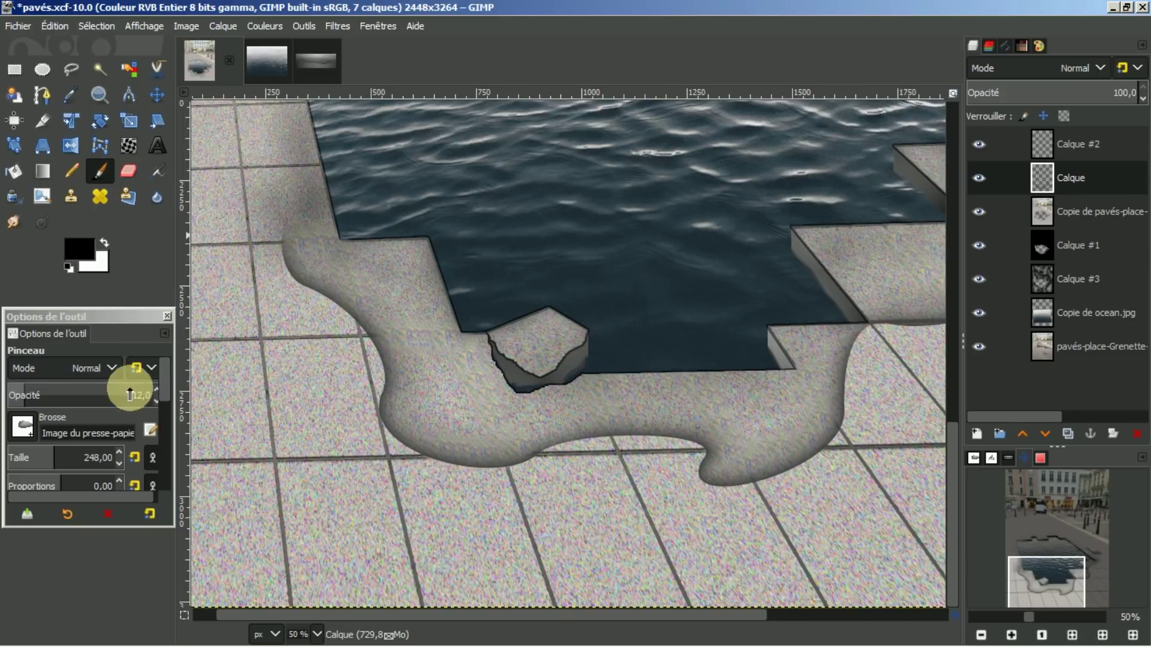
pyautogui.moveTo(27, 390)
pyautogui.mouseDown()
pyautogui.moveTo(146, 378)
pyautogui.moveTo(171, 391)
pyautogui.mouseUp()
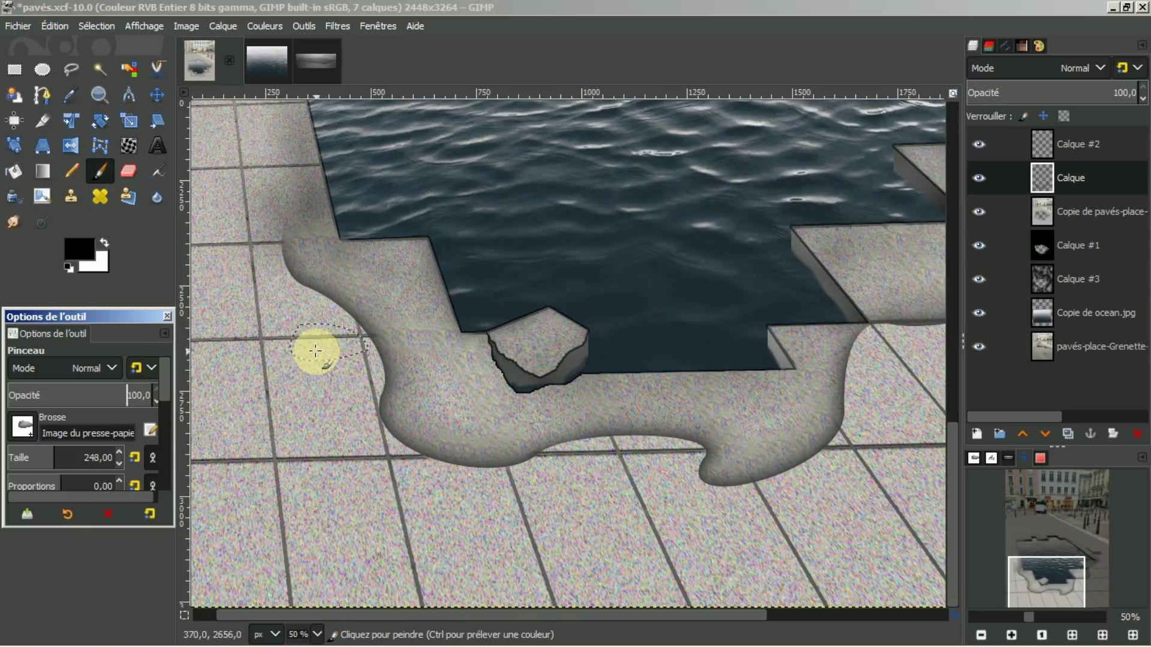
pyautogui.doubleClick(93, 457)
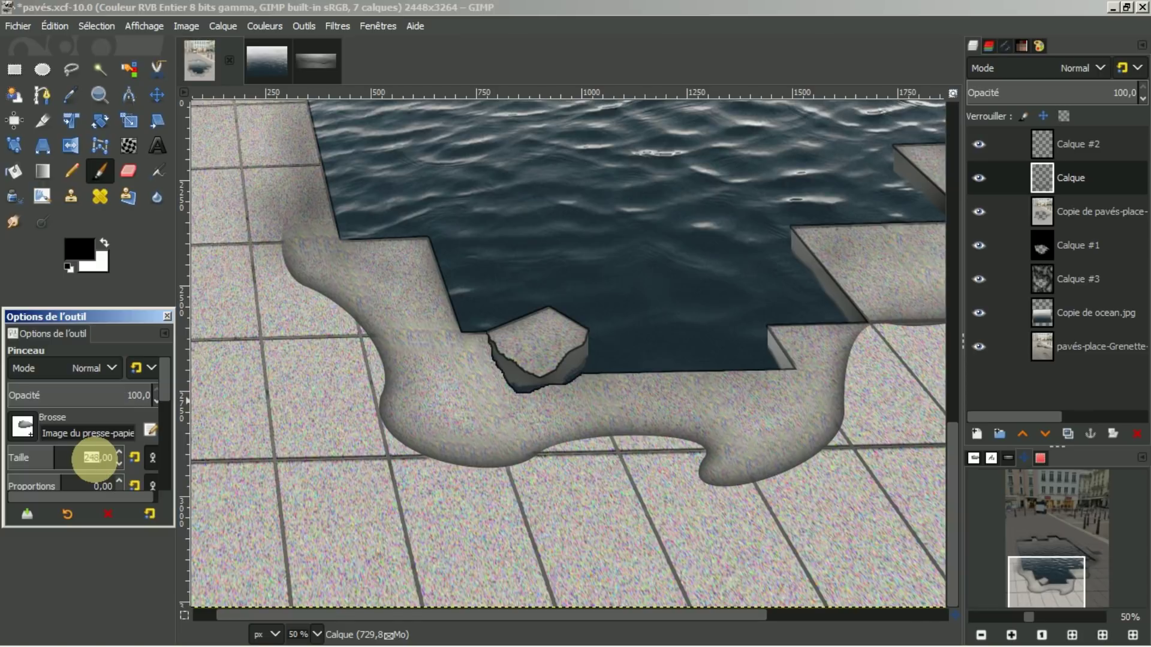
pyautogui.write('60')
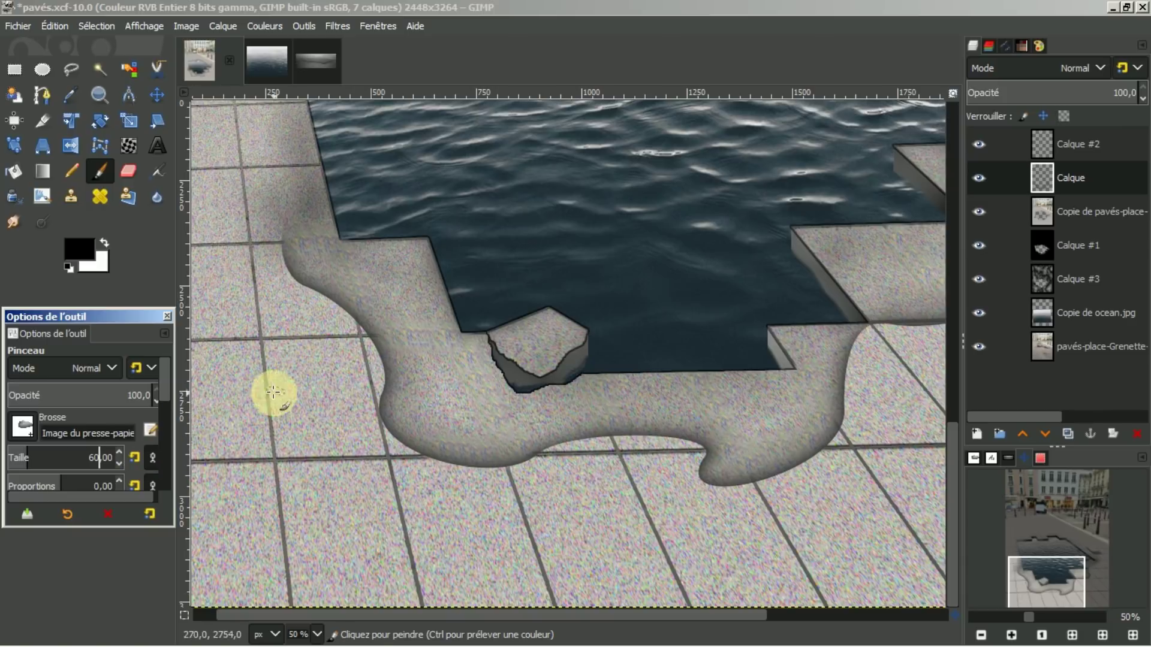
# Stamp three small droplets on the paving just outside the liquid shape's left edge
pyautogui.click(342, 362)
pyautogui.click(354, 379)
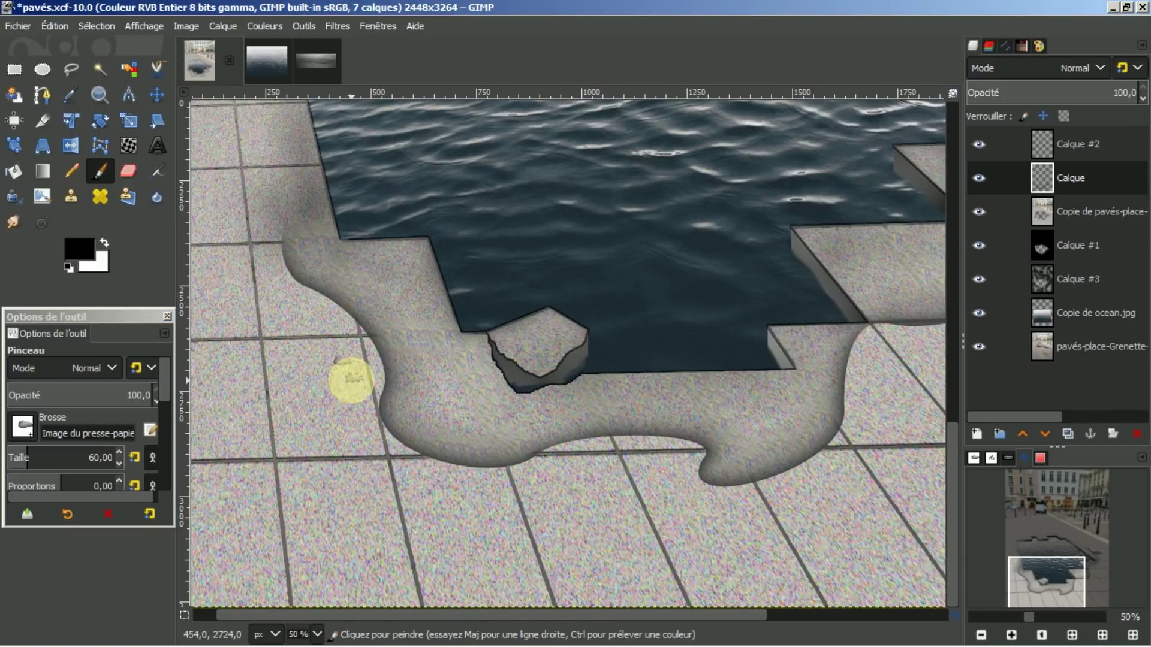
pyautogui.click(317, 374)
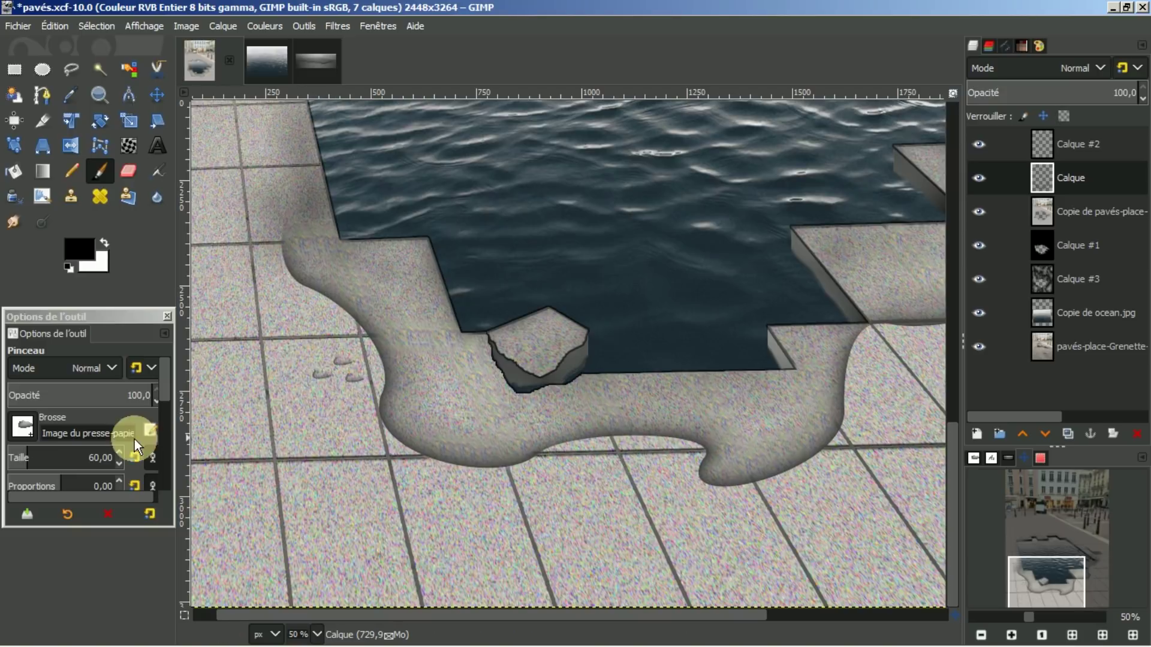
# Stamp a larger droplet at brush size 78 beside the small ones and fit the whole image in view
pyautogui.click(119, 452)
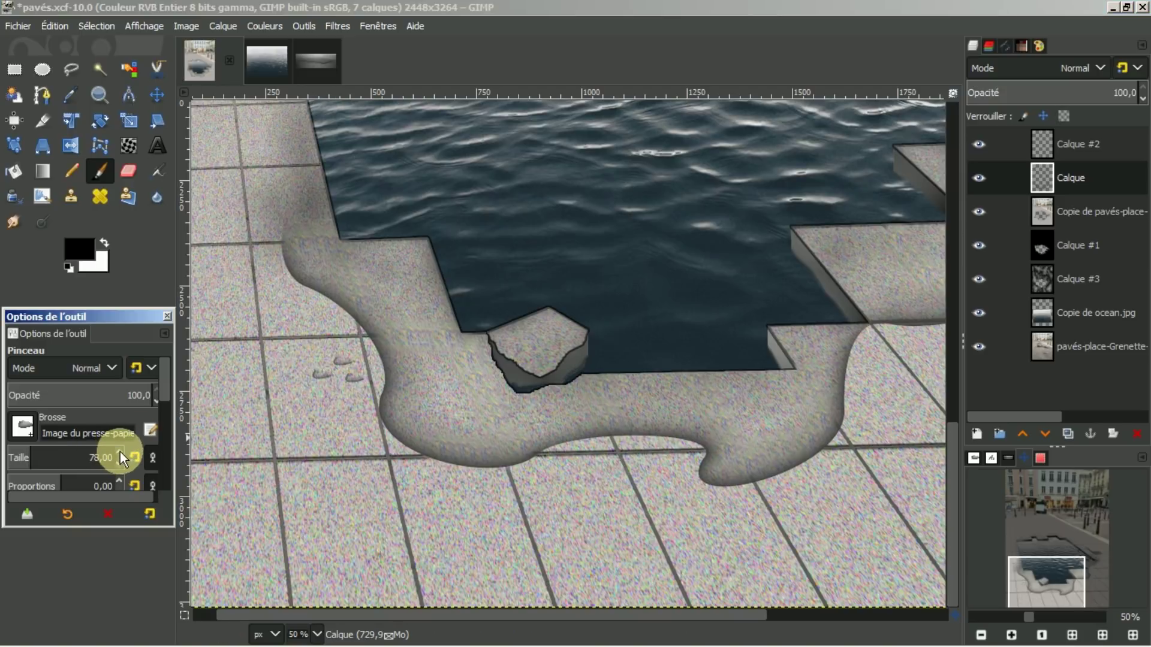
pyautogui.click(304, 353)
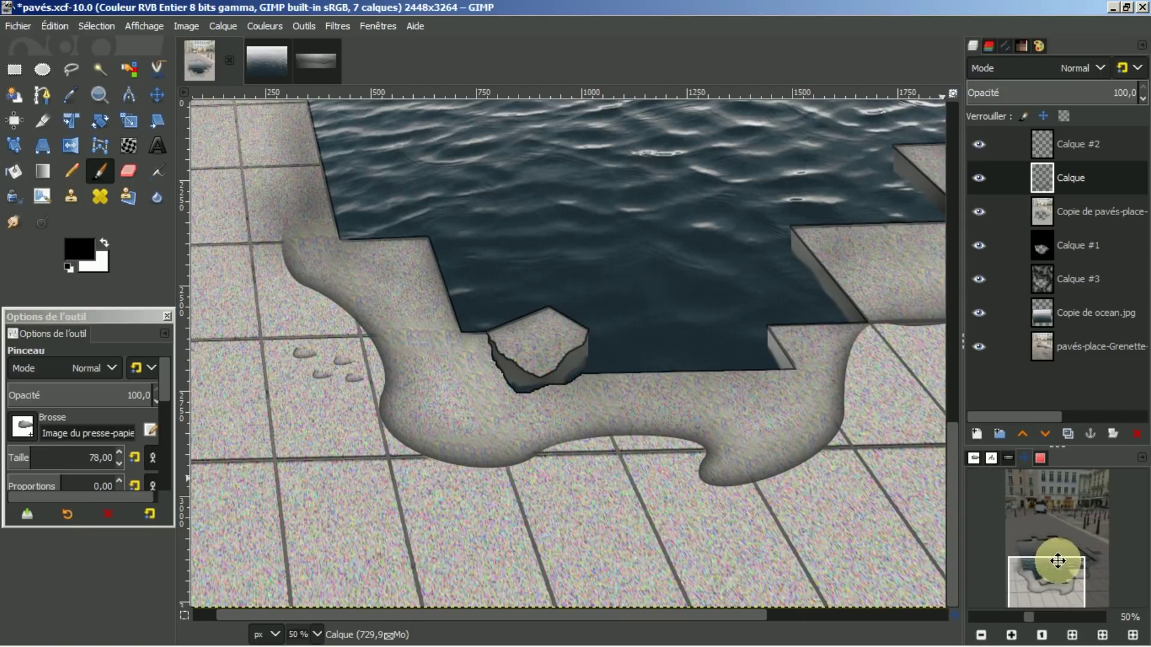
pyautogui.click(1071, 635)
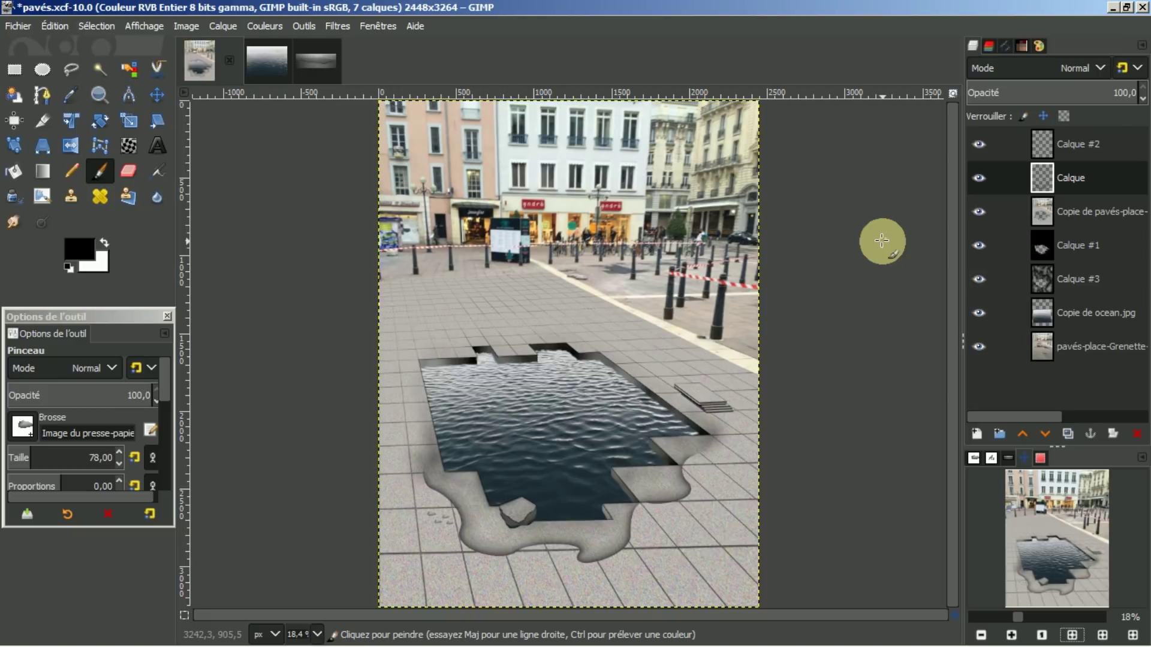
# Show the list of open images and dock the tool options back below the toolbox
pyautogui.click(1005, 457)
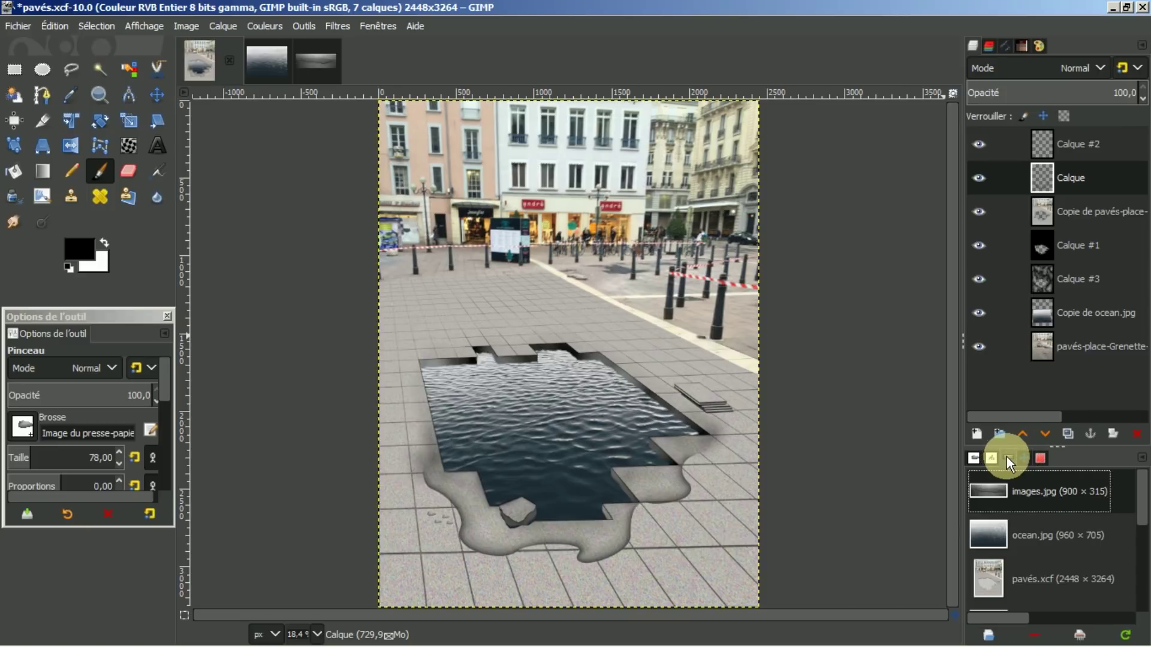
pyautogui.click(1027, 457)
pyautogui.click(1009, 456)
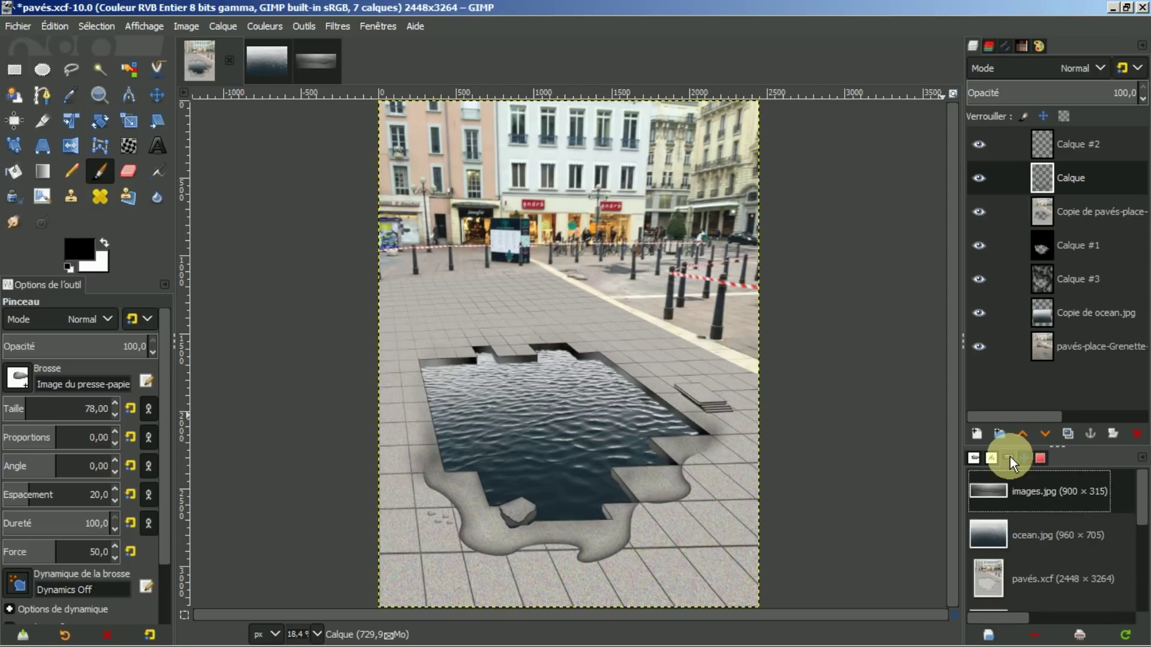
# Open the requin-blanc shark image from the document history and copy it
pyautogui.moveTo(1138, 509); pyautogui.dragTo(1138, 540)
pyautogui.click(1050, 536)
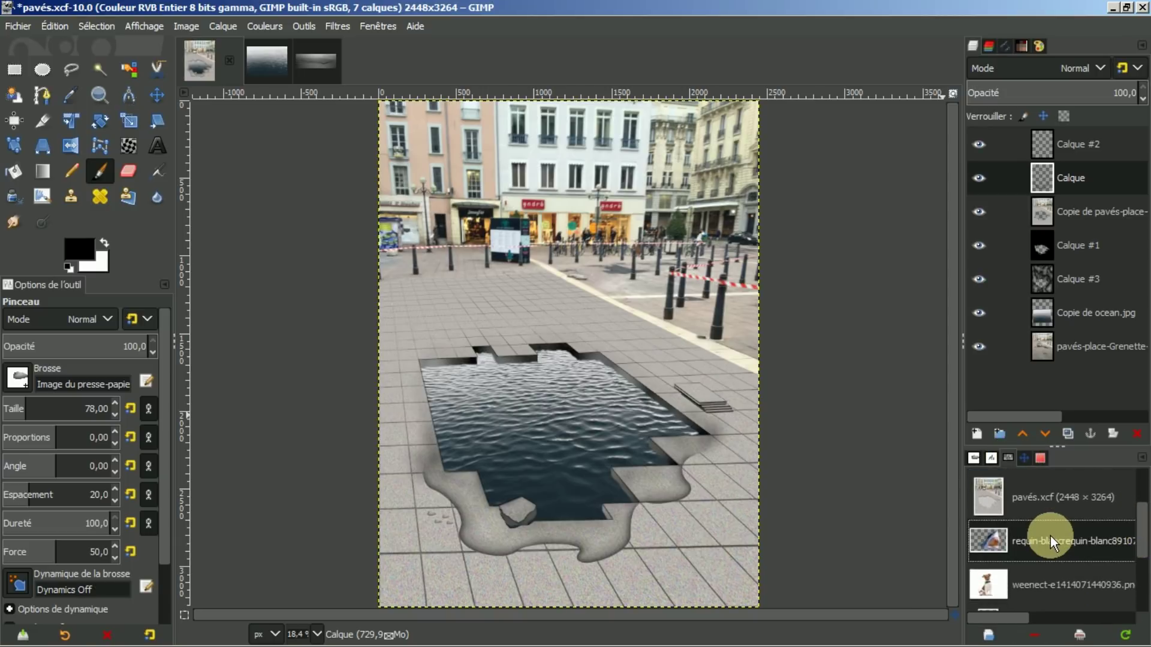
pyautogui.doubleClick(1050, 537)
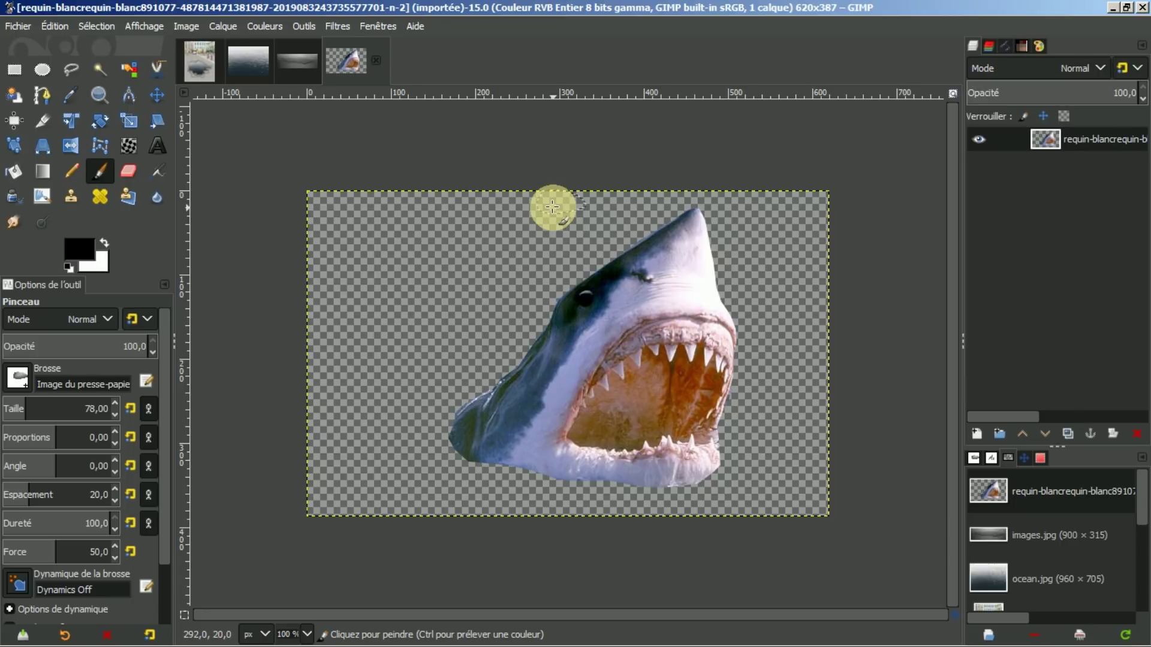
pyautogui.click(54, 27)
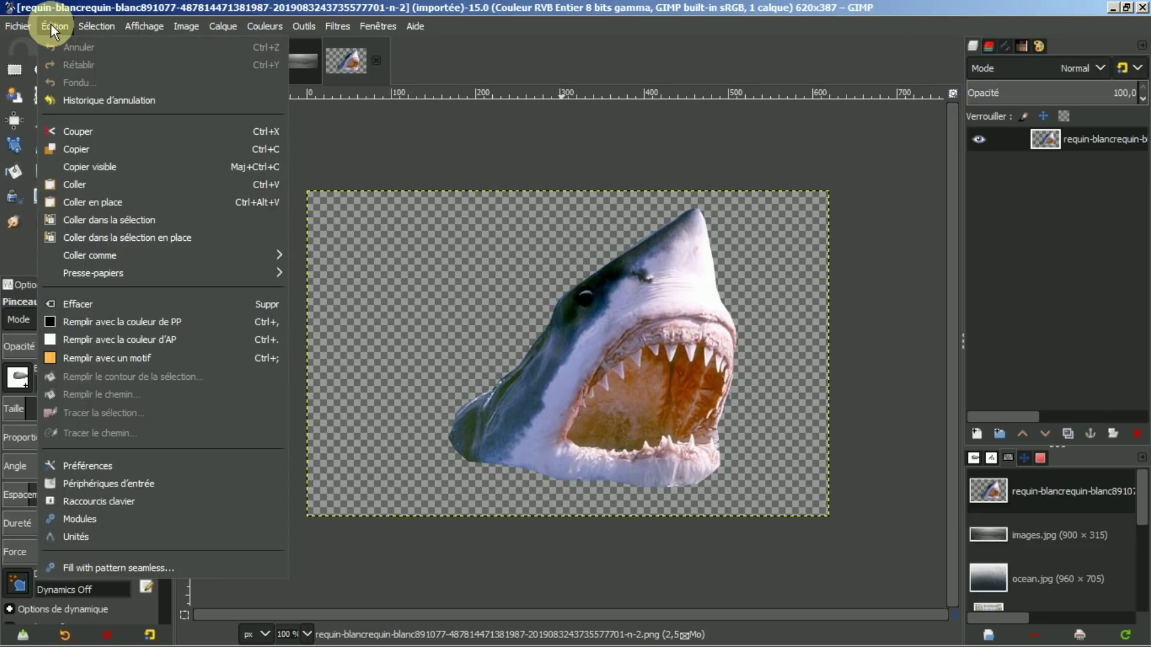
pyautogui.click(81, 149)
# Paste the copied shark into pavés.xcf above Calque #2 and turn the floating selection into a new layer
pyautogui.click(201, 66)
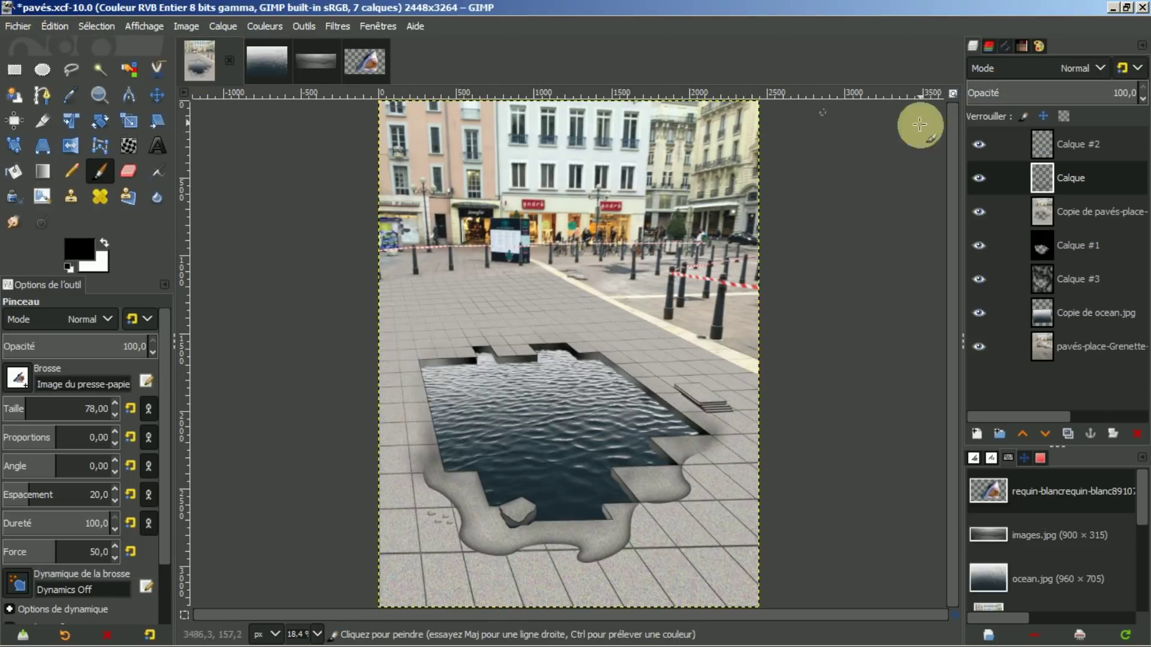
pyautogui.click(1083, 145)
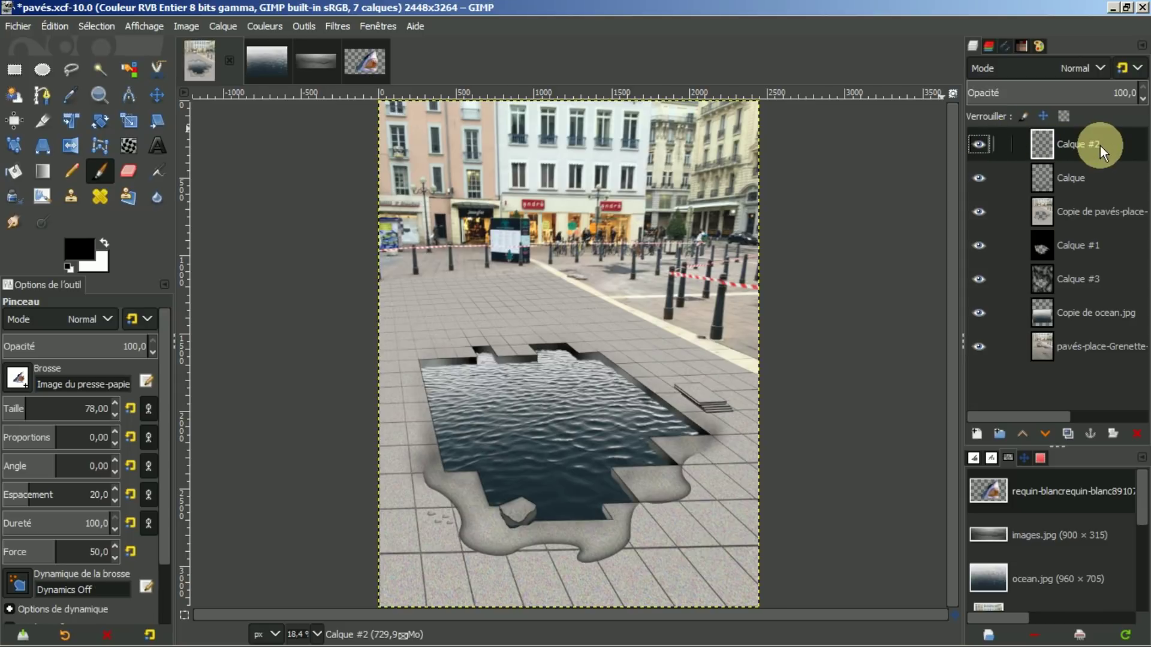
pyautogui.click(59, 24)
pyautogui.click(78, 186)
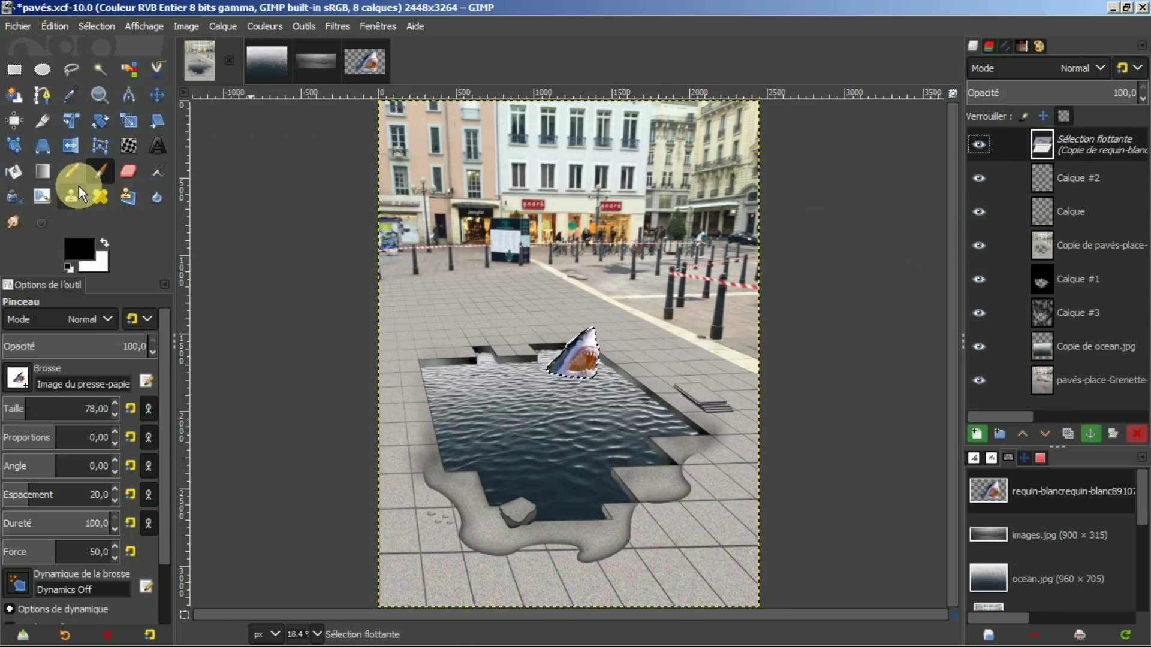
pyautogui.click(975, 438)
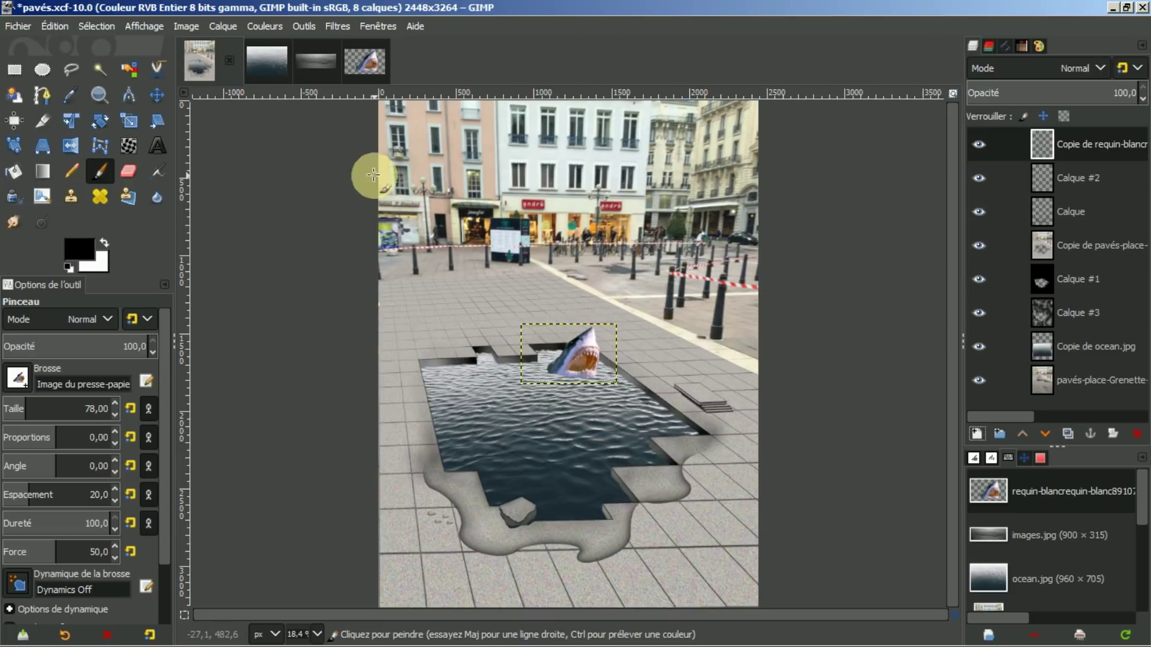
# Scale the shark layer to a width of 1600 px with its proportions locked
pyautogui.click(124, 118)
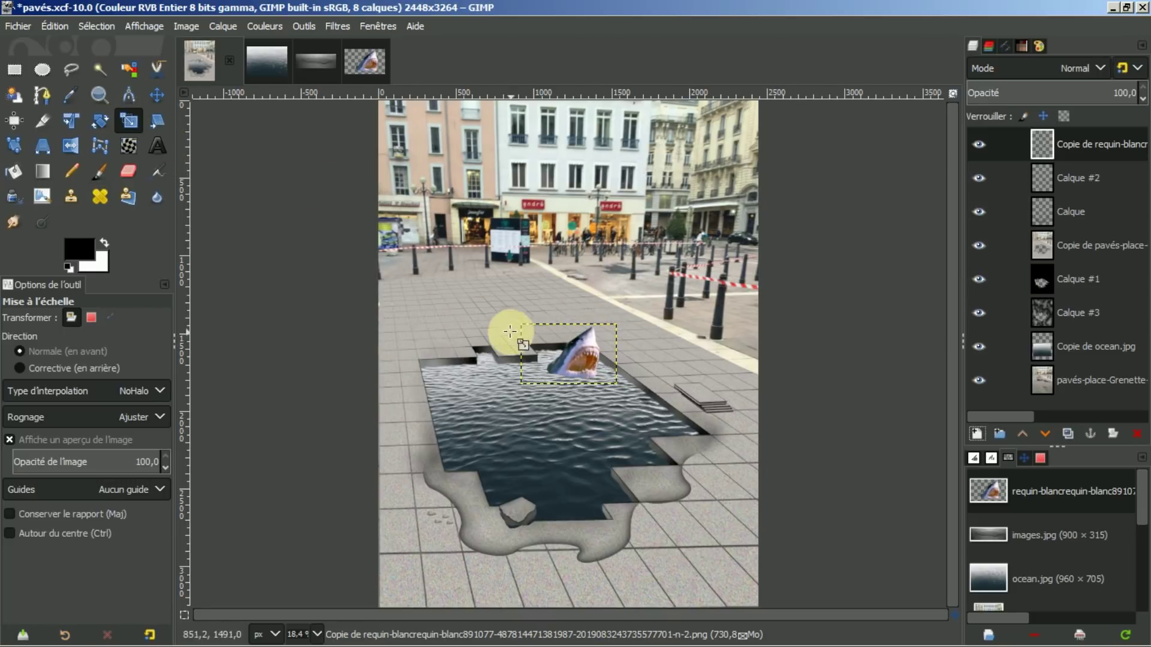
pyautogui.click(554, 355)
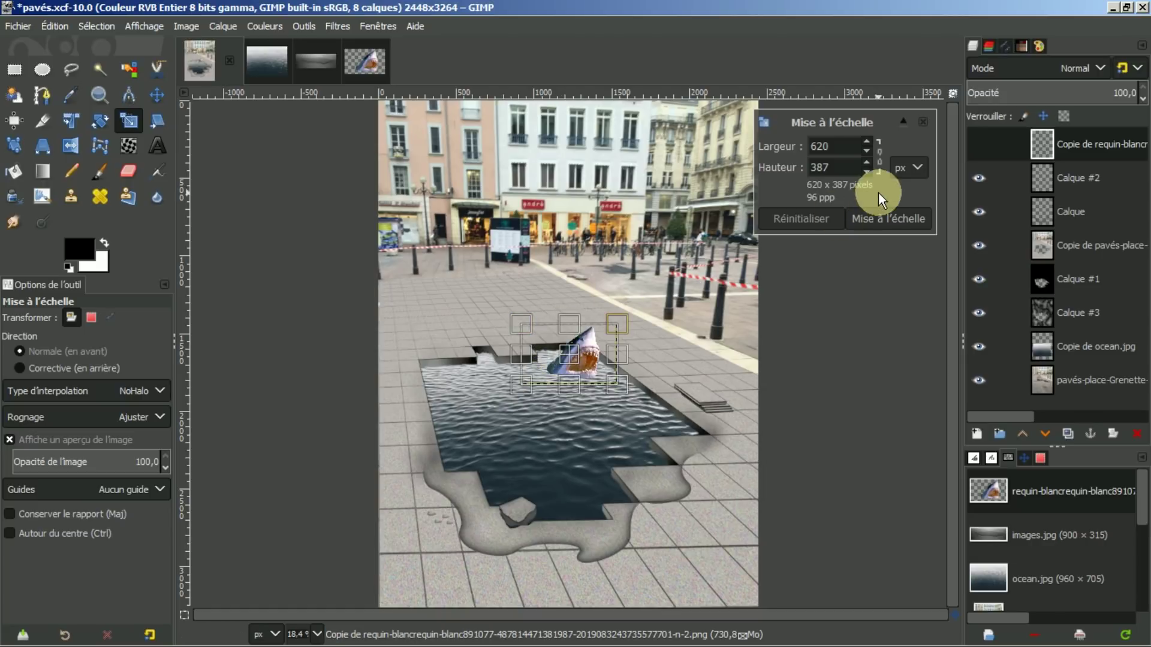
pyautogui.click(879, 157)
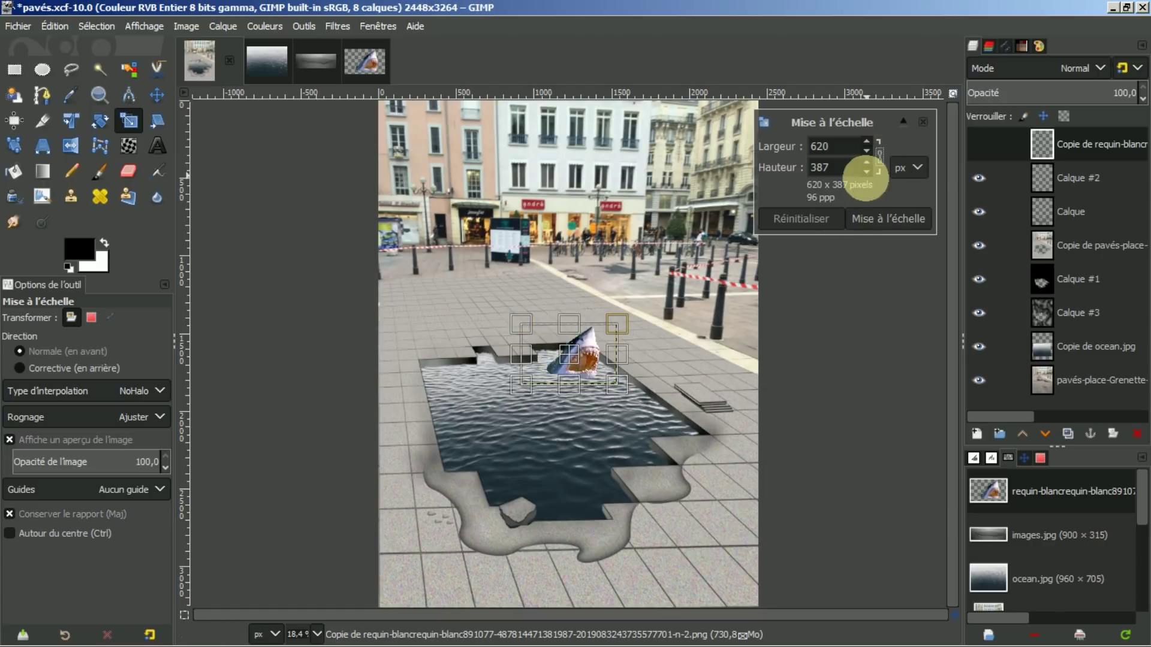
pyautogui.doubleClick(850, 146)
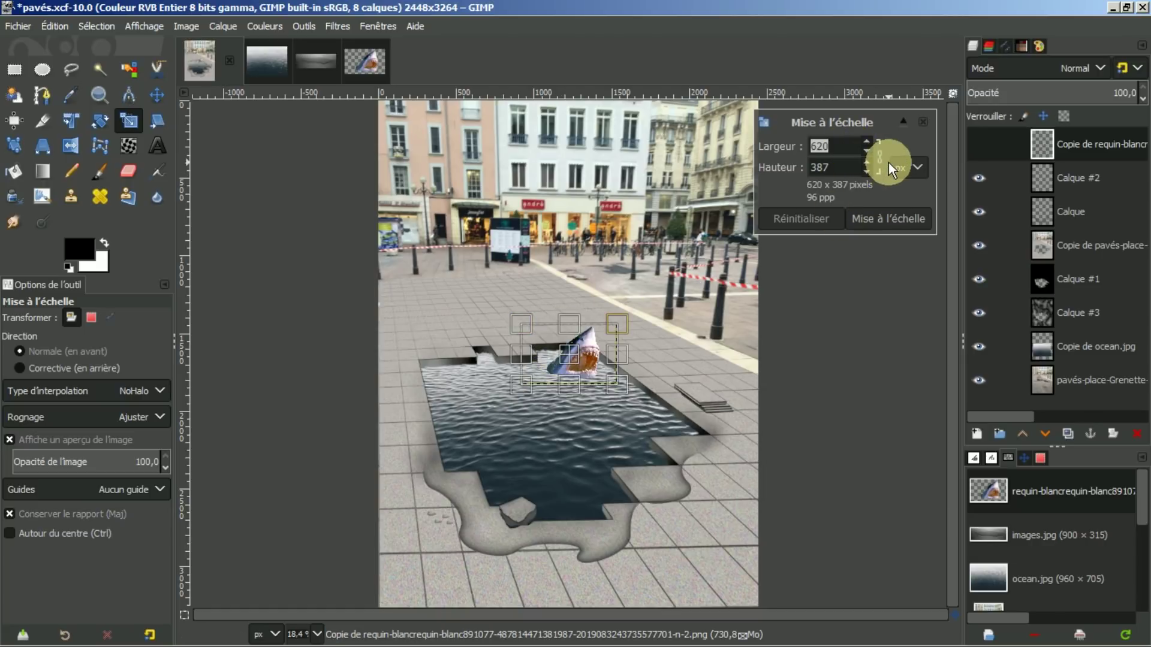
pyautogui.write('1600')
pyautogui.press('Return')
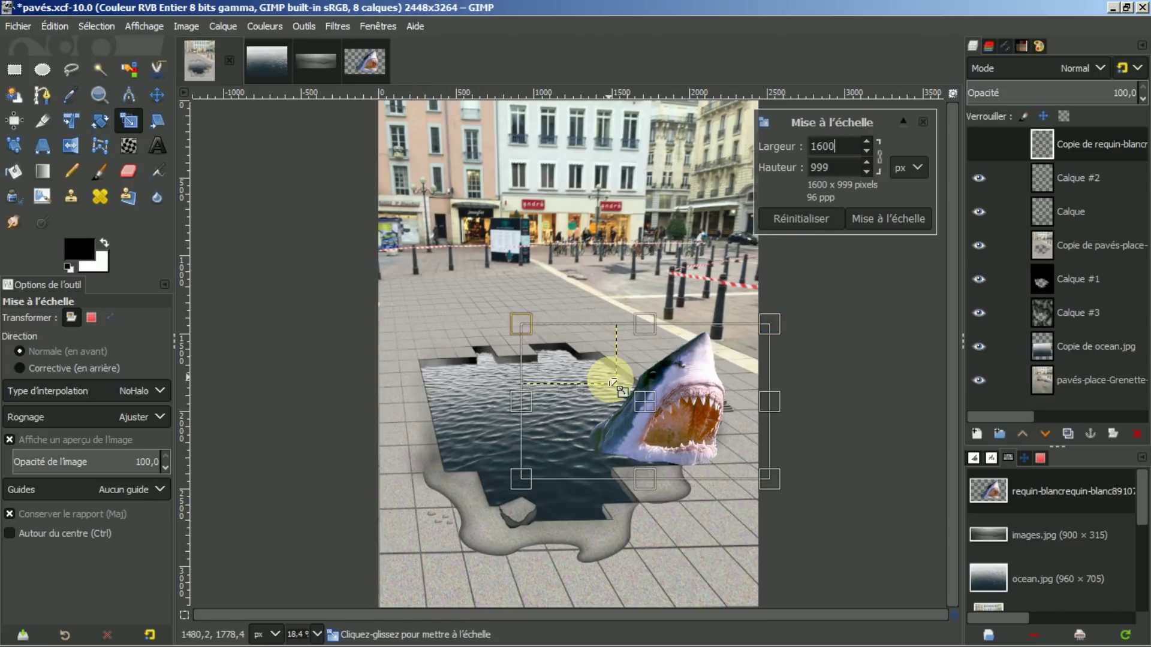
# Position the enlarged shark in the middle of the water pool, apply the scaling and extend its layer to the image size
pyautogui.moveTo(640, 405); pyautogui.dragTo(547, 405)
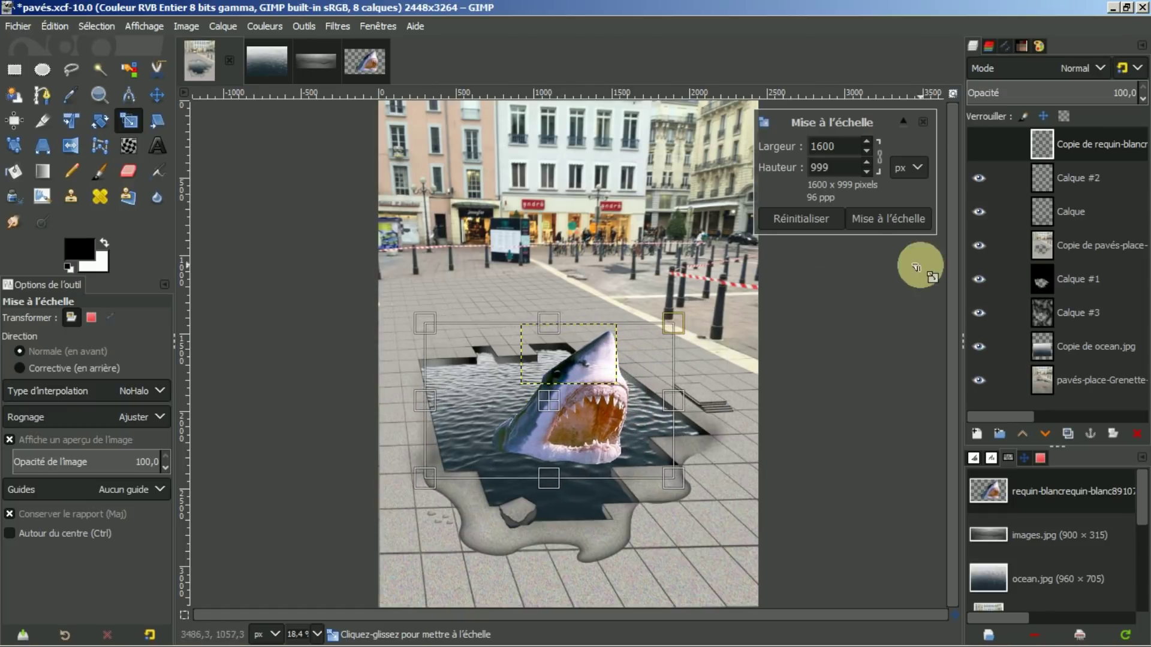
pyautogui.click(908, 219)
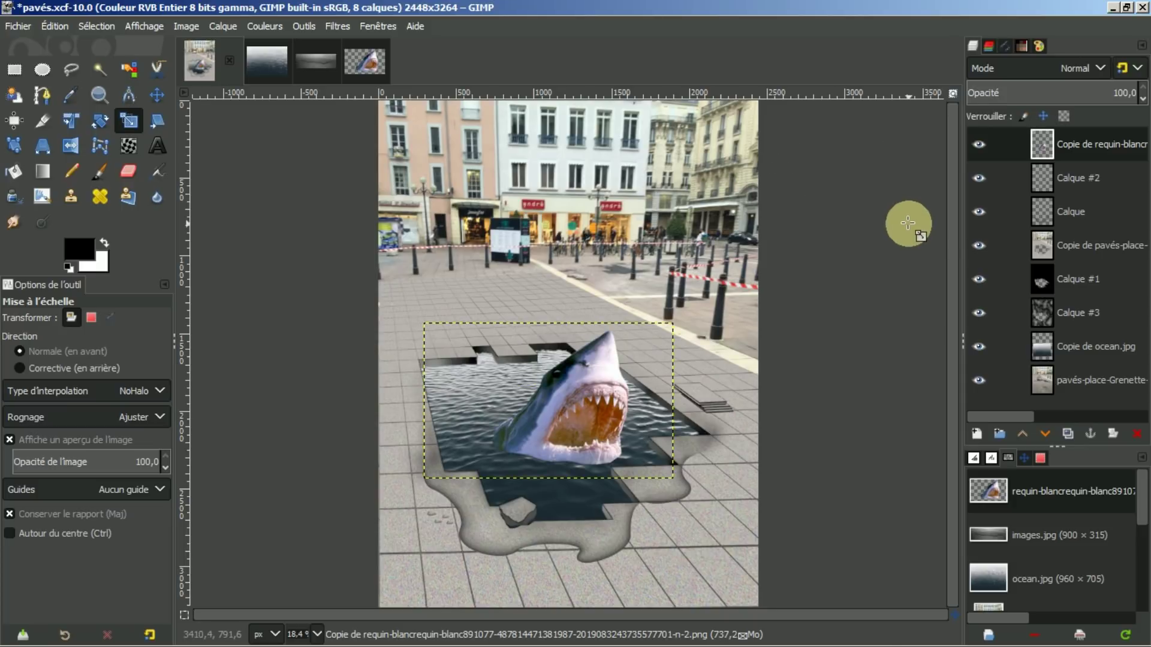
pyautogui.rightClick(1091, 145)
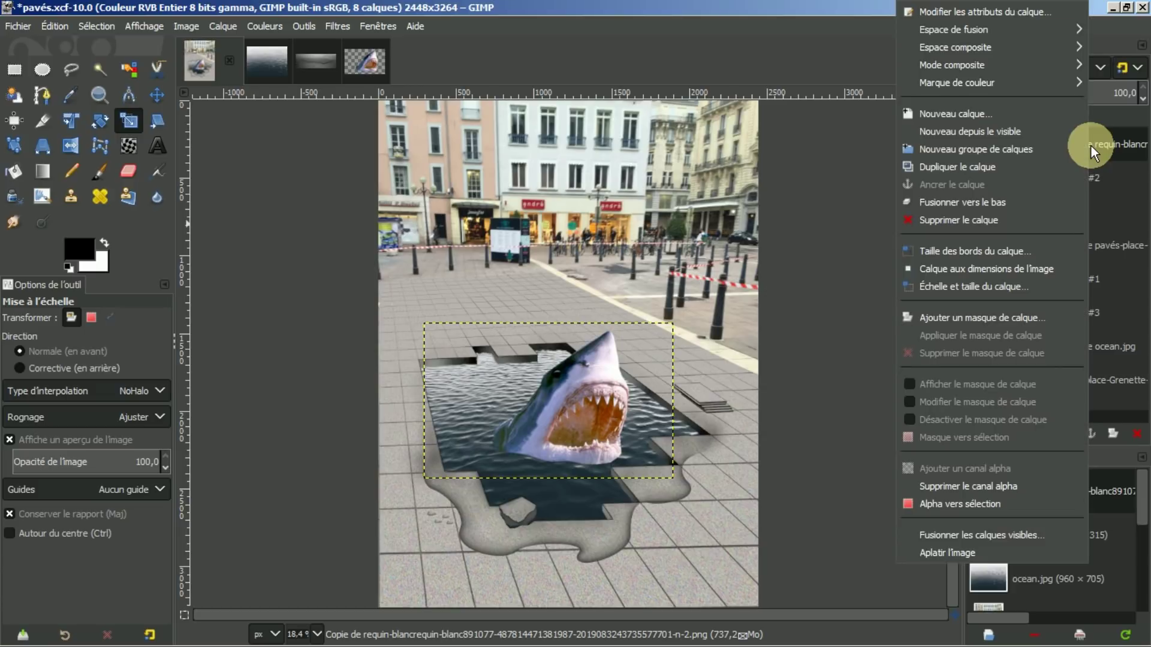
pyautogui.click(998, 268)
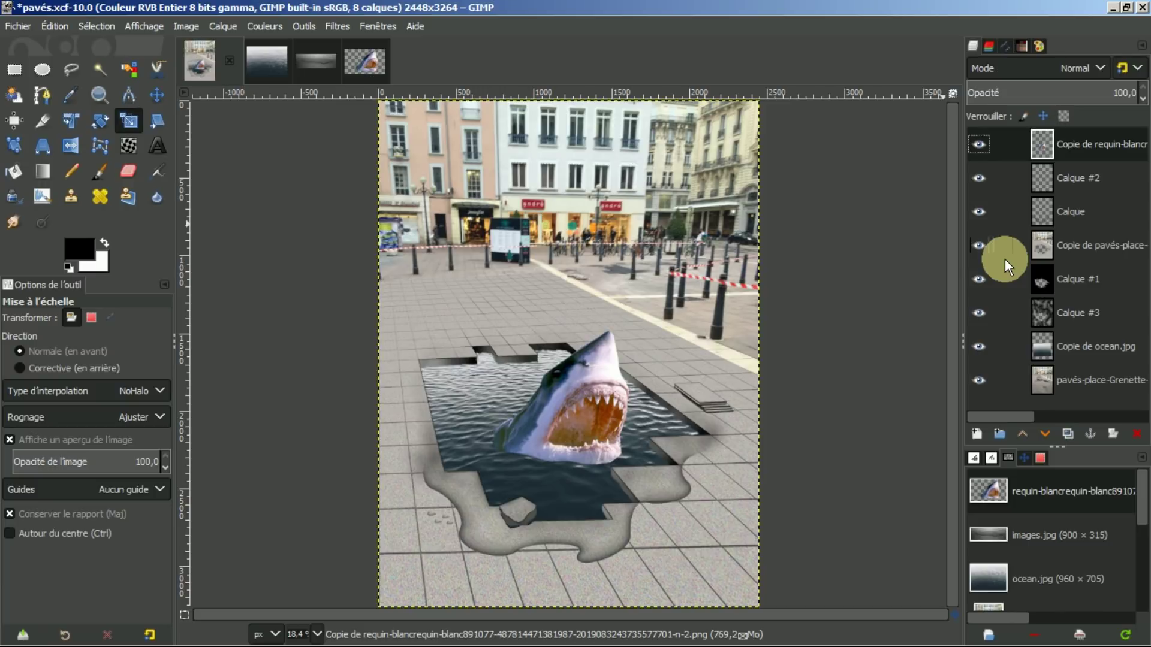
# Add a new transparent 2448 × 3264 px layer above the shark layer
pyautogui.click(1024, 459)
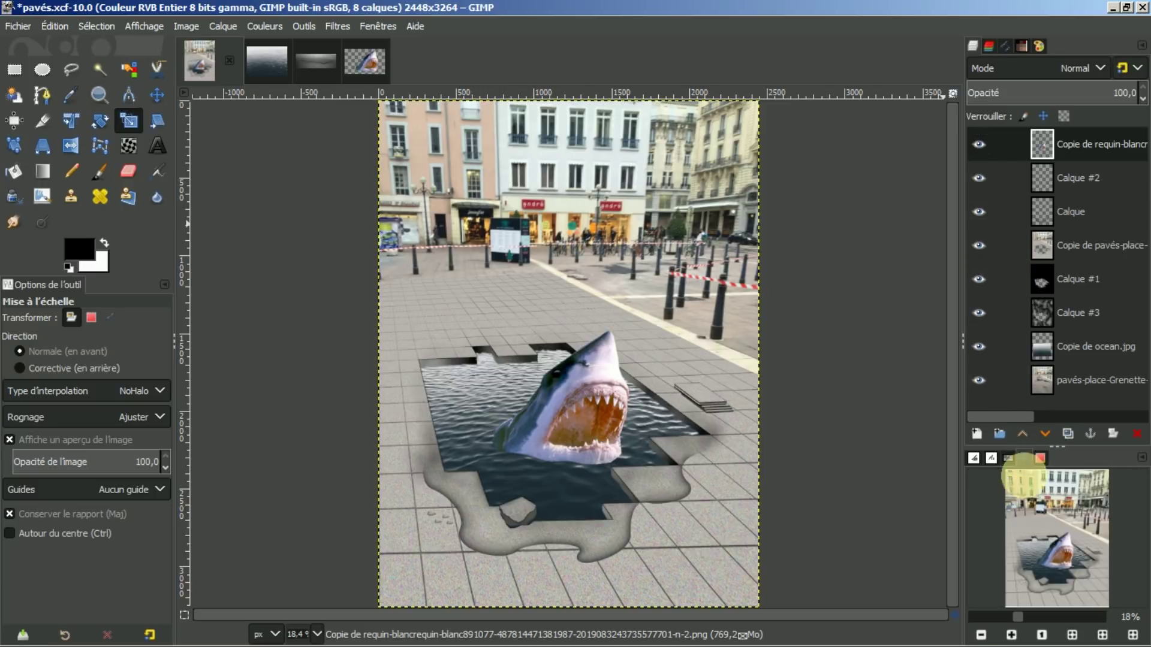
pyautogui.click(1012, 636)
pyautogui.click(1011, 637)
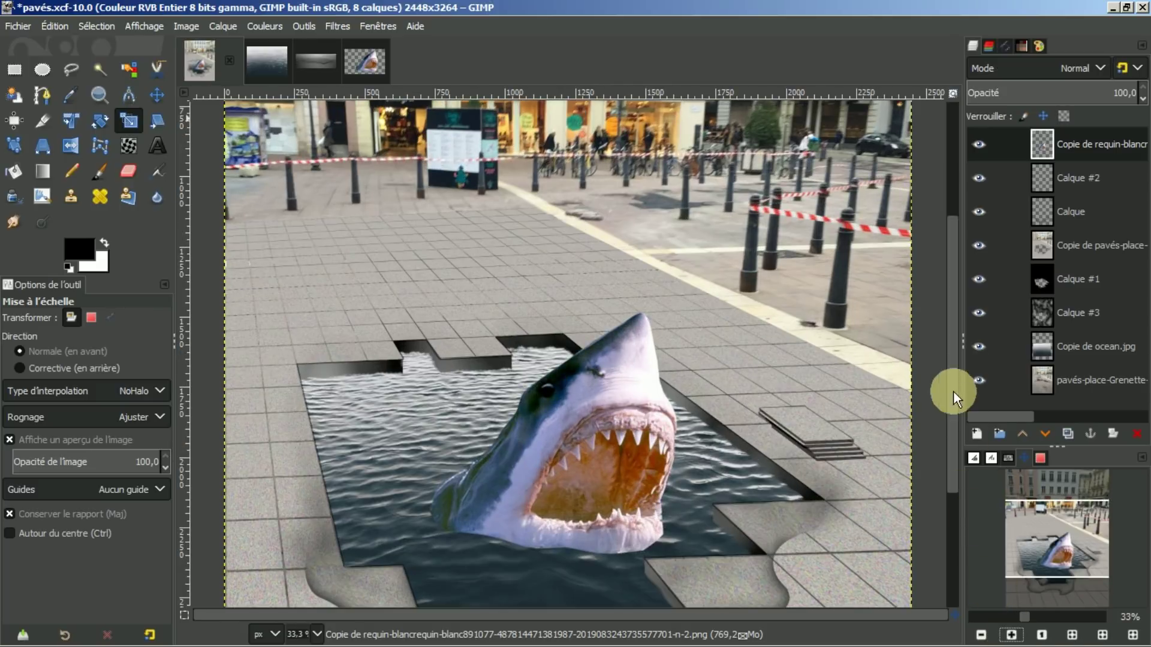
pyautogui.moveTo(952, 372); pyautogui.dragTo(940, 462)
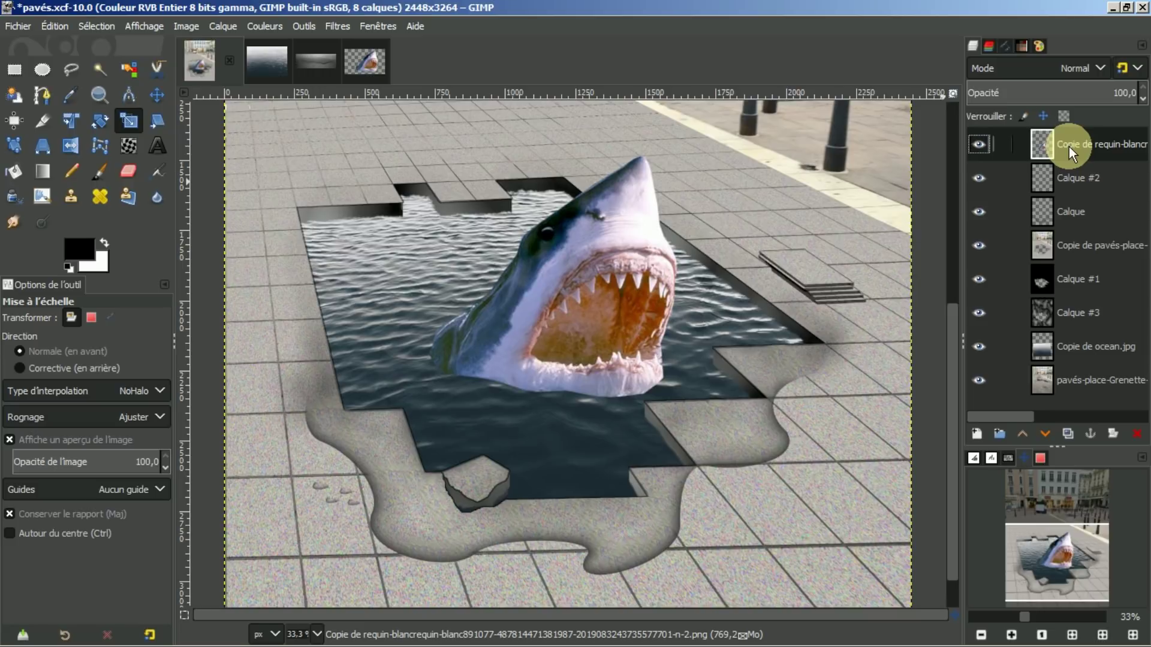
pyautogui.click(980, 326)
pyautogui.click(975, 429)
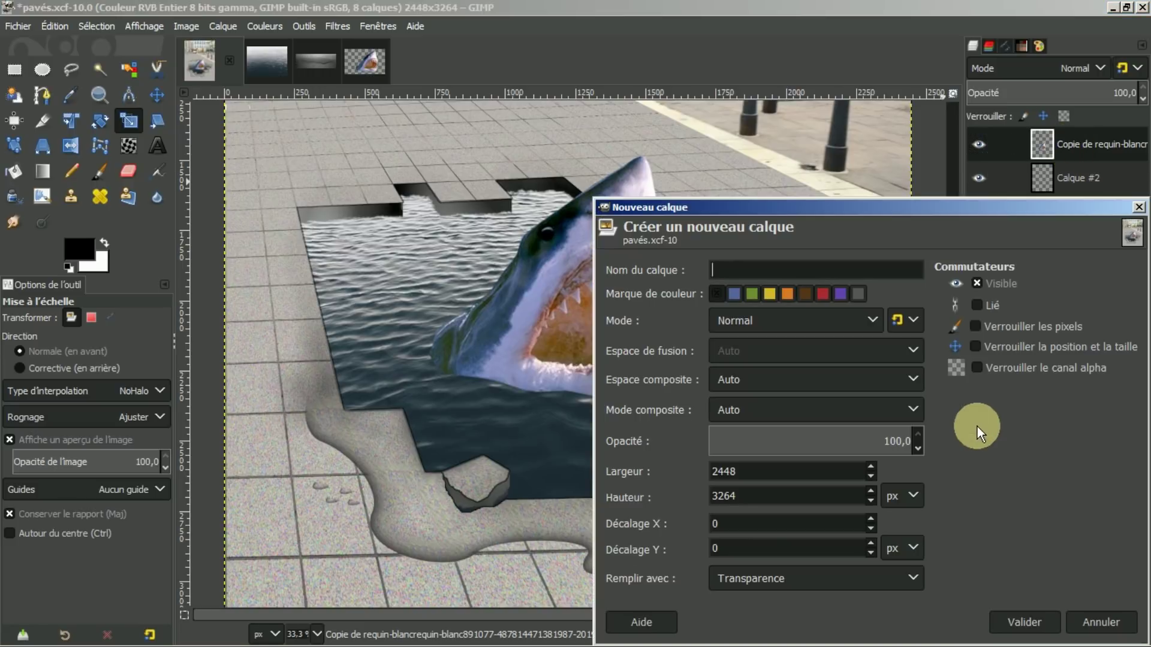
pyautogui.click(1020, 624)
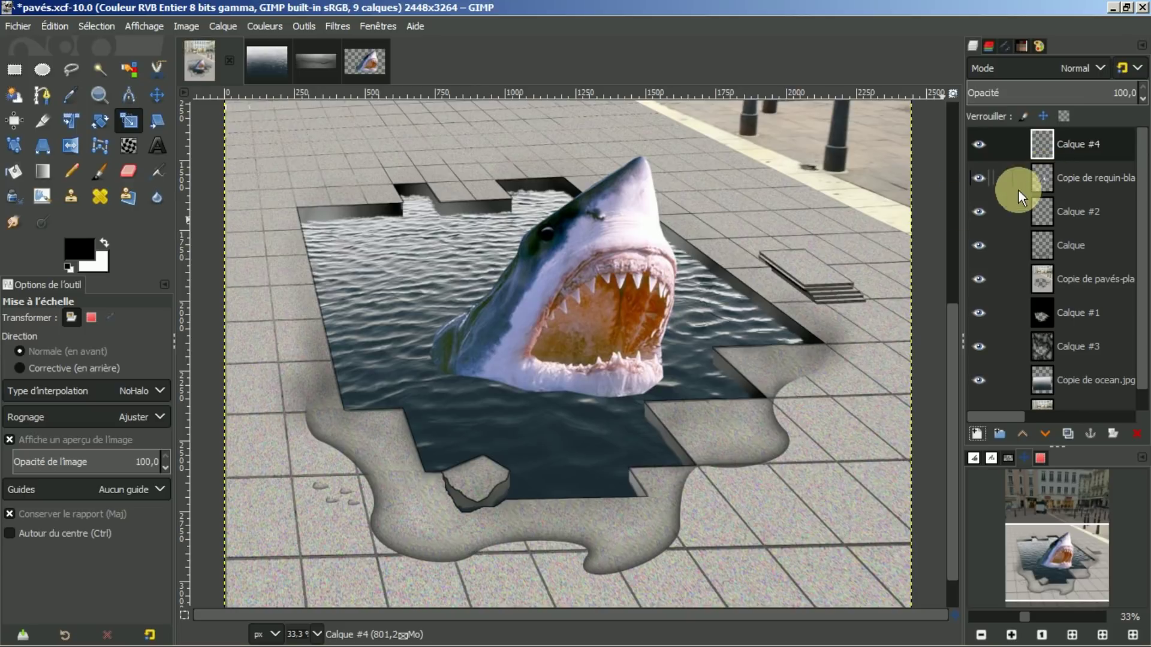
# Stamp a white splash at the left base of the shark with the Water 02 Set 3 paintbrush at size 956
pyautogui.click(103, 169)
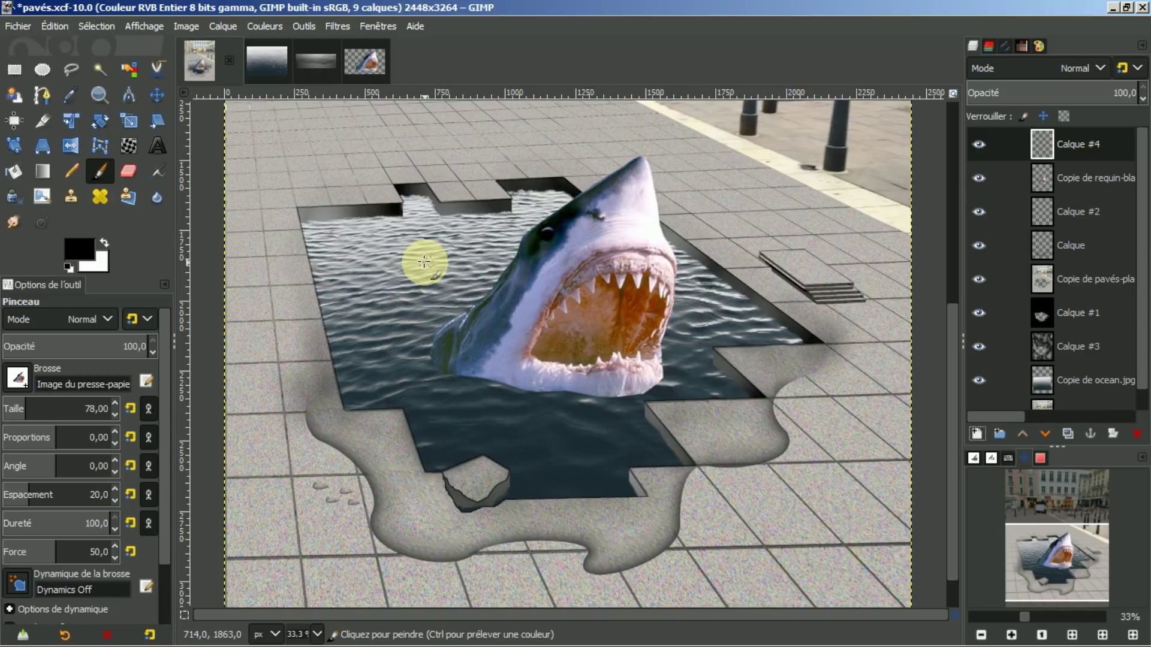
pyautogui.click(108, 243)
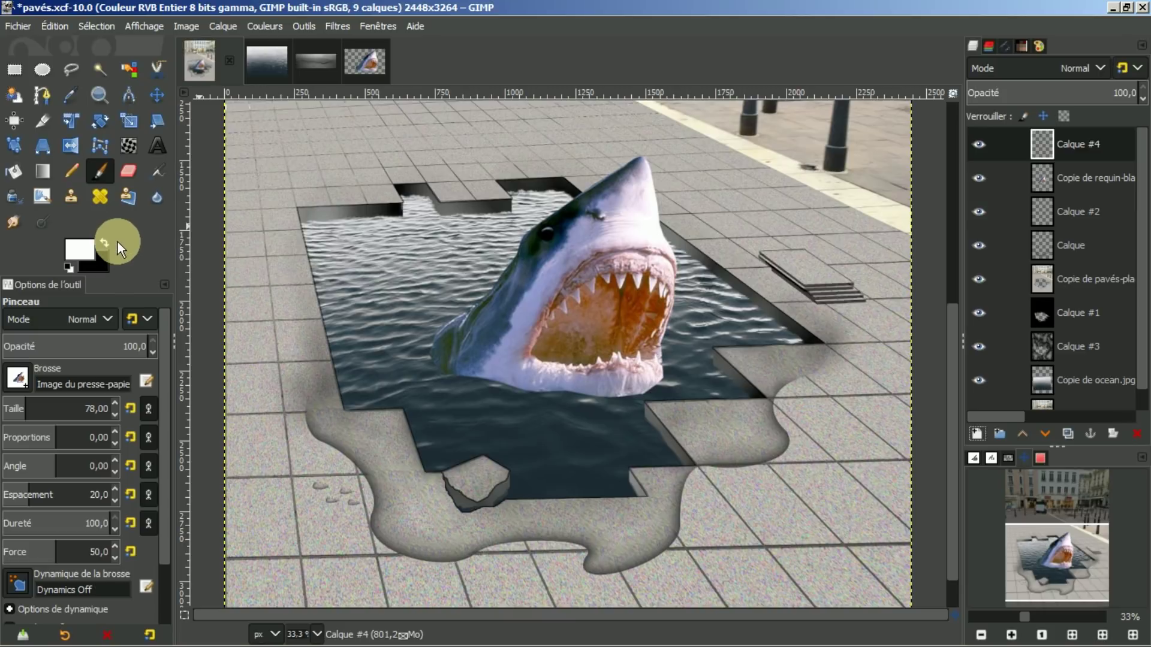
pyautogui.click(17, 376)
pyautogui.moveTo(148, 413); pyautogui.dragTo(152, 543)
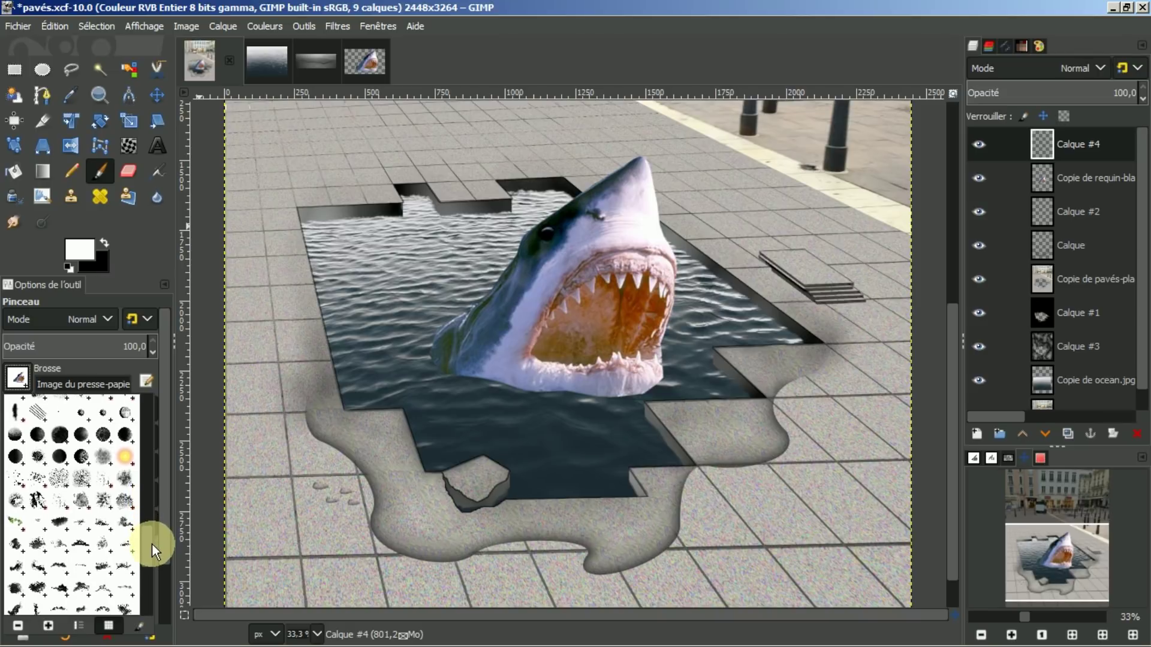
pyautogui.click(102, 525)
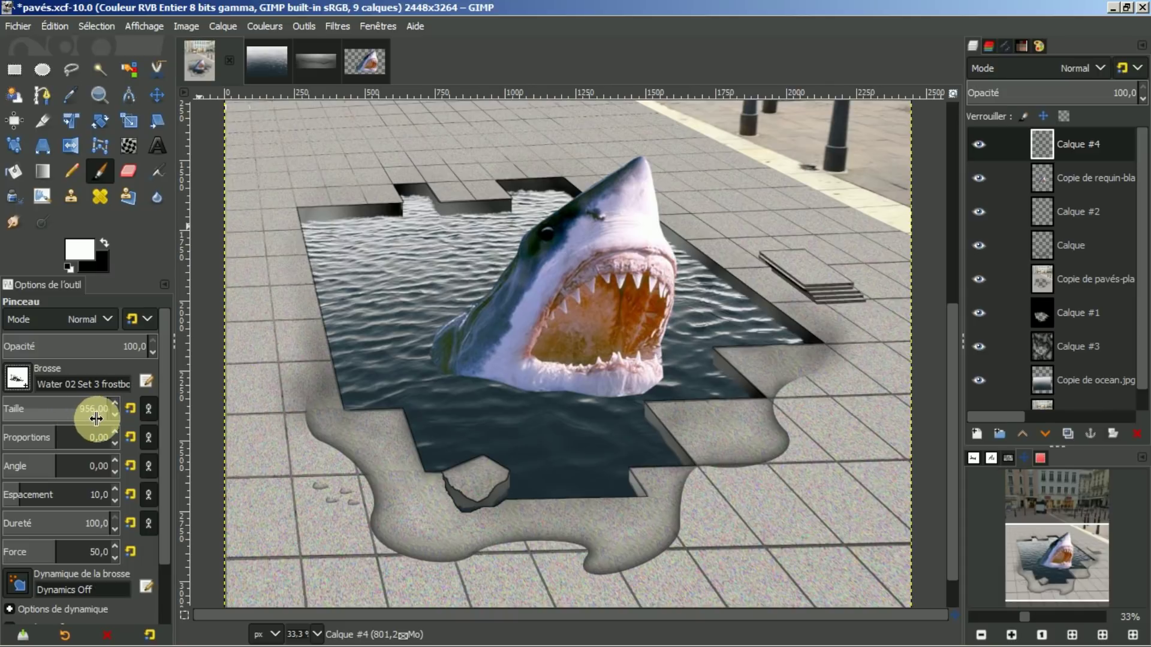
pyautogui.moveTo(503, 356)
pyautogui.mouseDown()
pyautogui.moveTo(561, 330)
pyautogui.moveTo(560, 277)
pyautogui.moveTo(484, 278)
pyautogui.moveTo(498, 338)
pyautogui.moveTo(616, 328)
pyautogui.moveTo(609, 312)
pyautogui.moveTo(494, 295)
pyautogui.moveTo(468, 330)
pyautogui.moveTo(475, 304)
pyautogui.mouseUp()
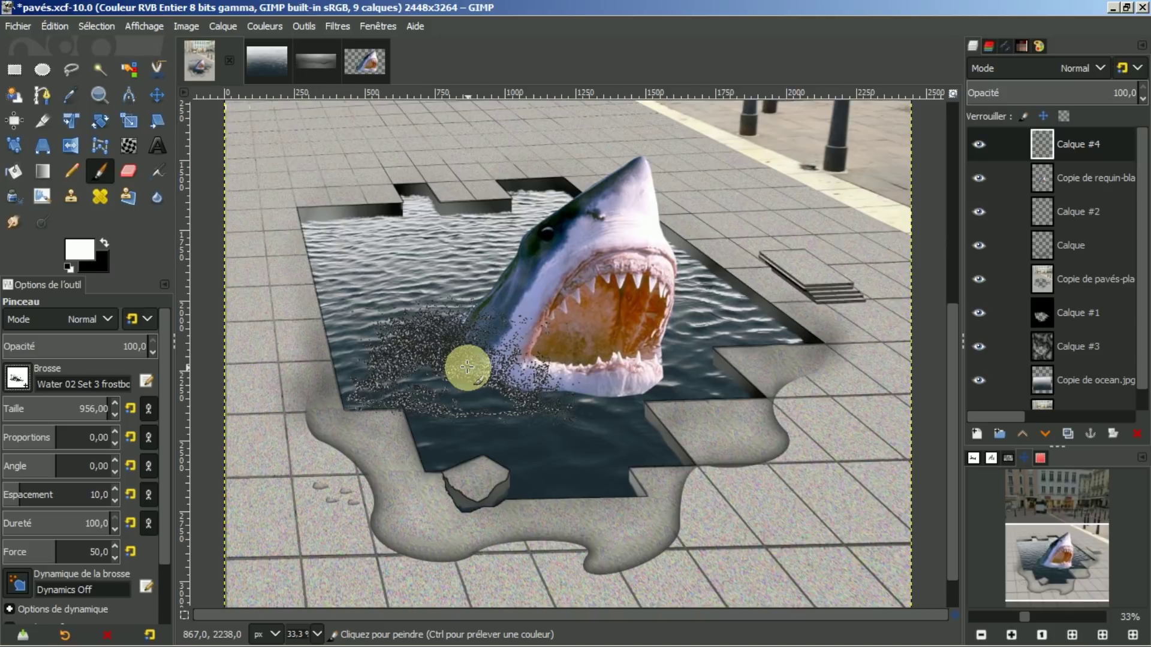
pyautogui.click(468, 366)
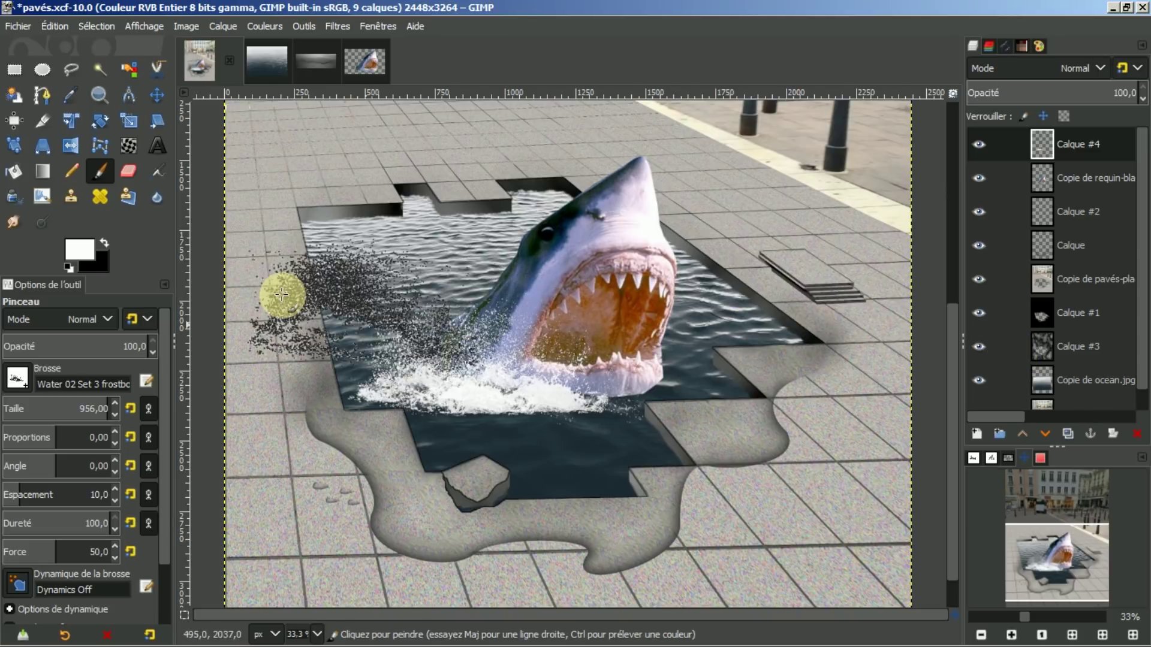
# Stamp white splashes in front of the shark and right of its lower jaw with the Water_21 brush at size 589
pyautogui.click(17, 378)
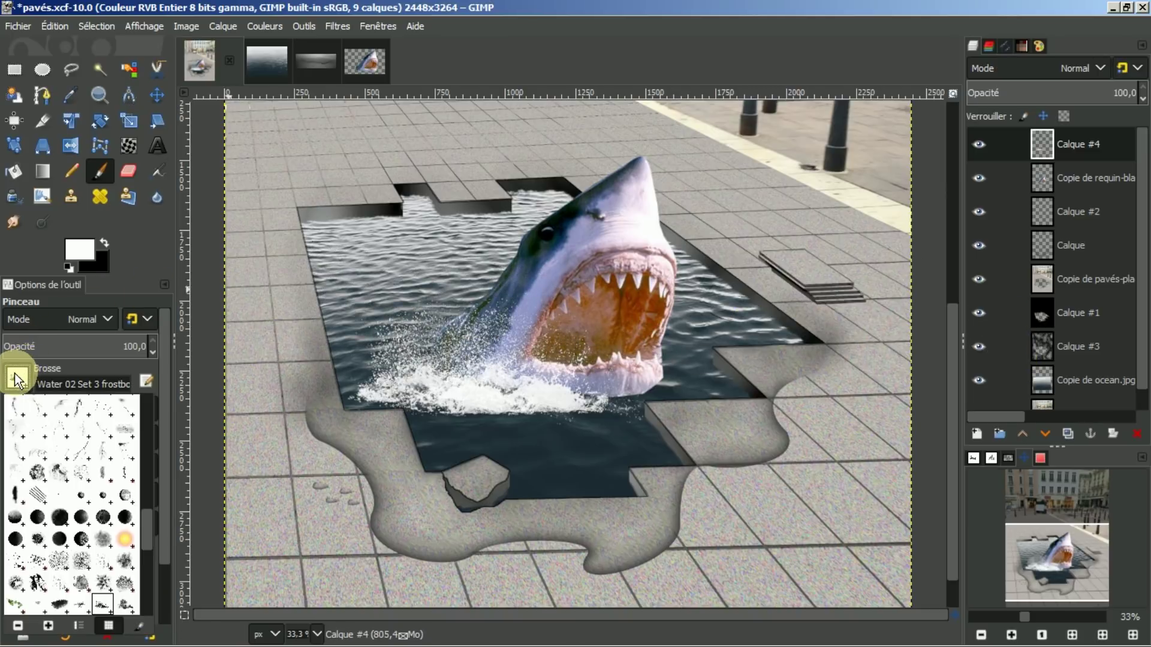
pyautogui.moveTo(146, 519); pyautogui.dragTo(146, 564)
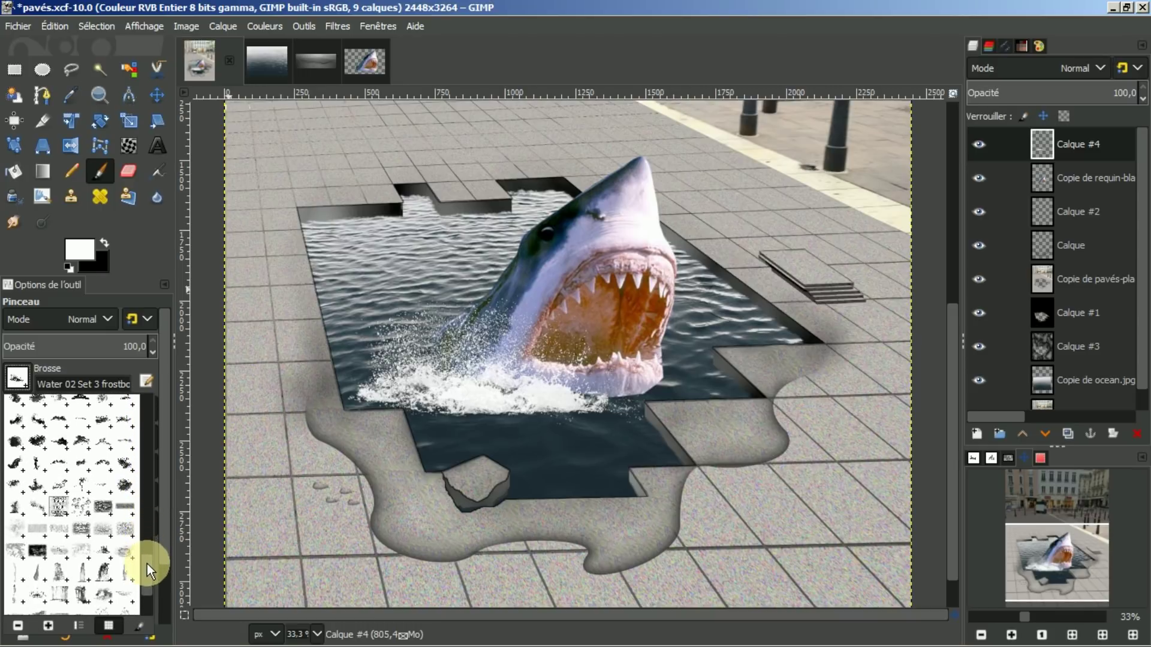
pyautogui.click(99, 553)
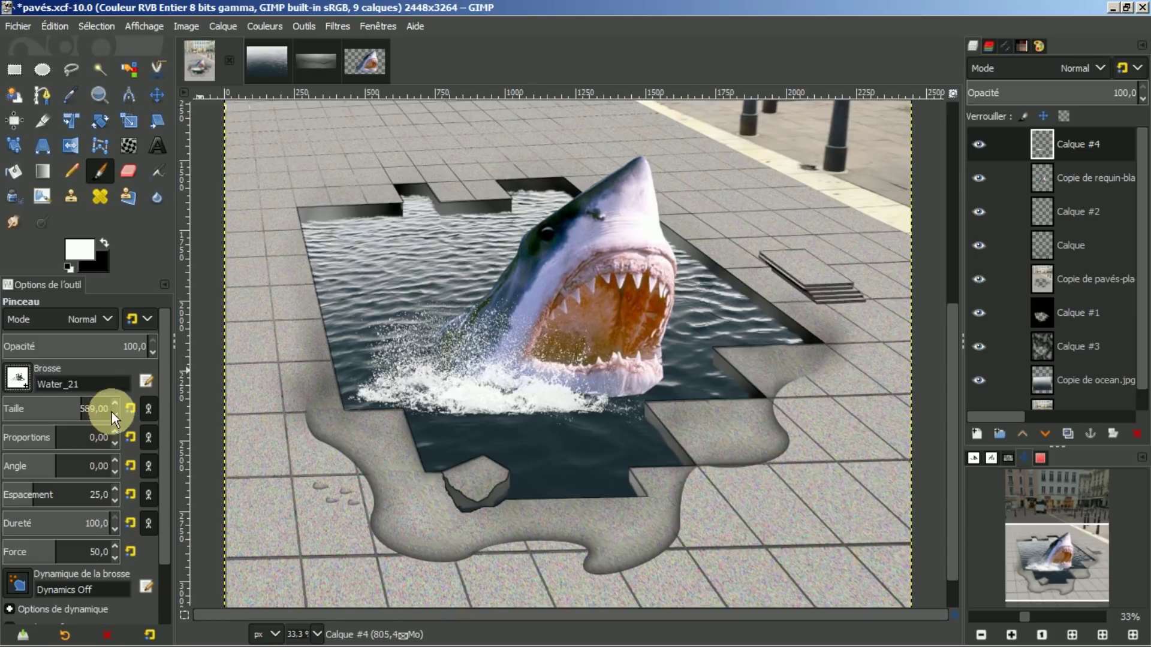
pyautogui.click(567, 363)
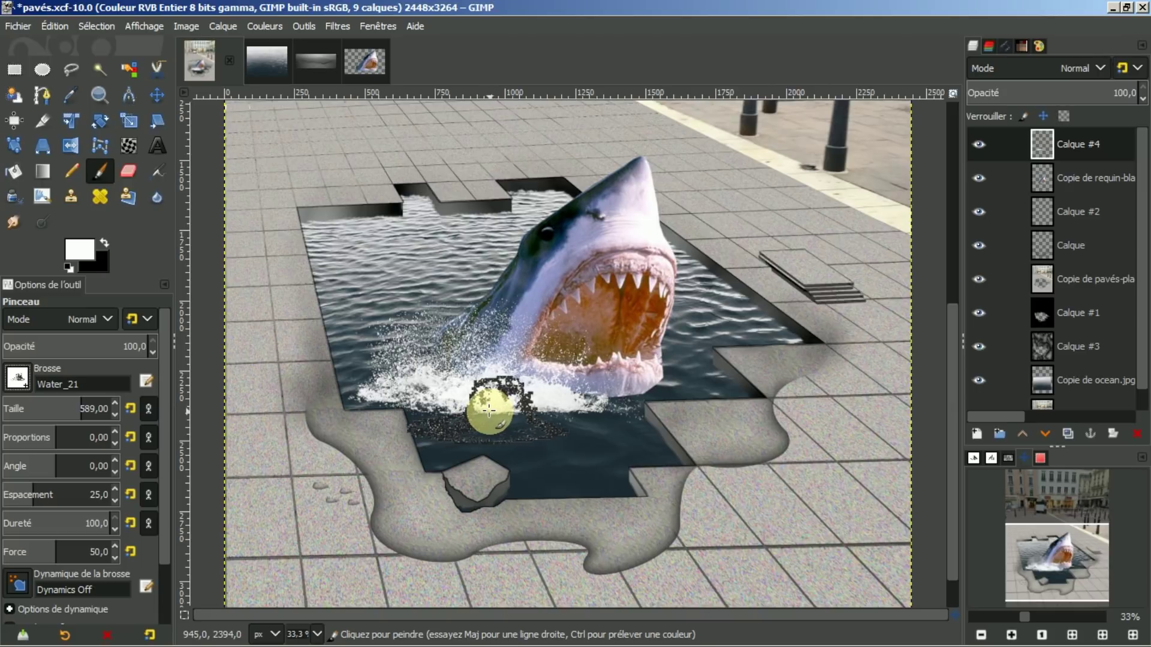
pyautogui.moveTo(488, 411)
pyautogui.mouseDown()
pyautogui.moveTo(485, 390)
pyautogui.moveTo(667, 398)
pyautogui.mouseUp()
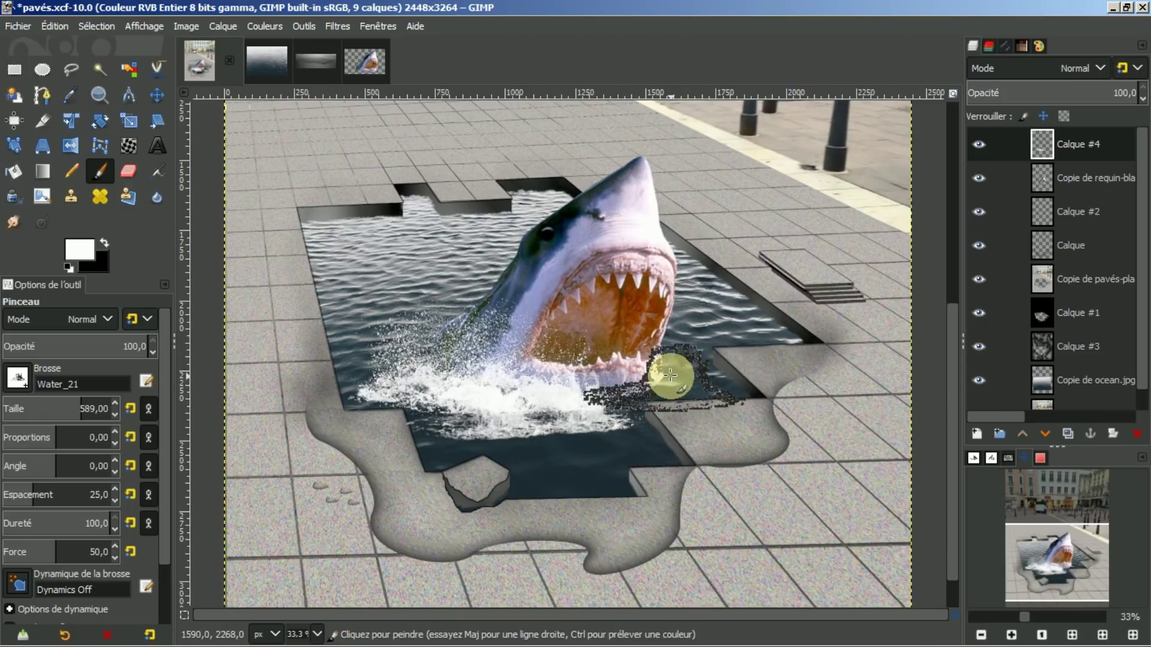
pyautogui.click(663, 372)
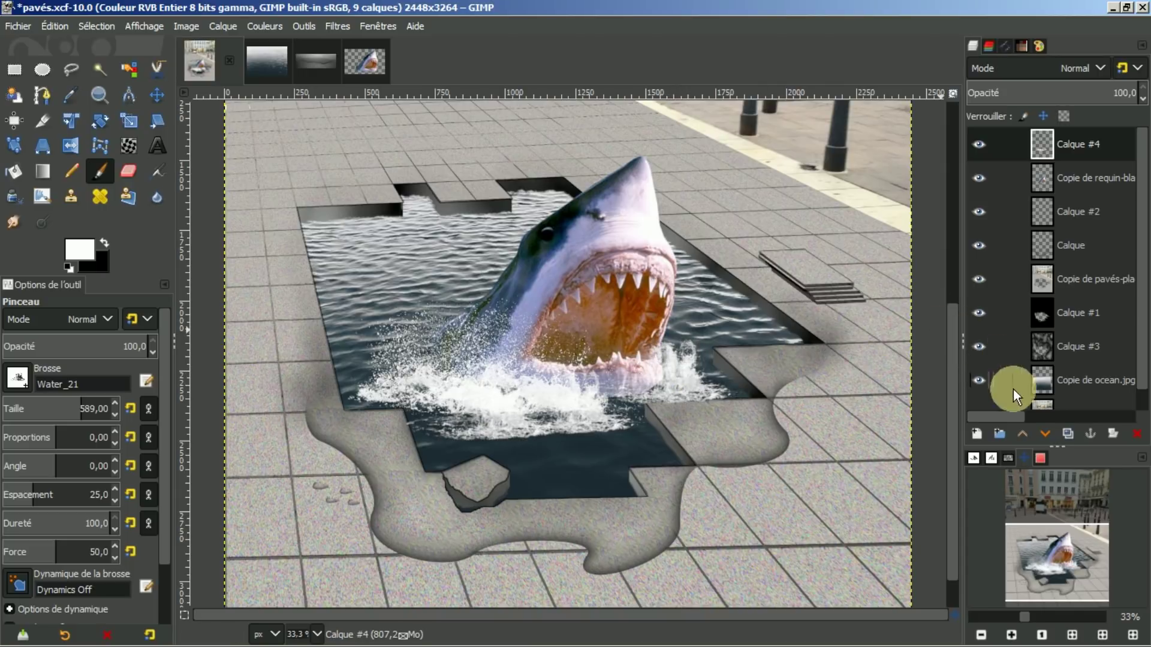
pyautogui.click(1072, 635)
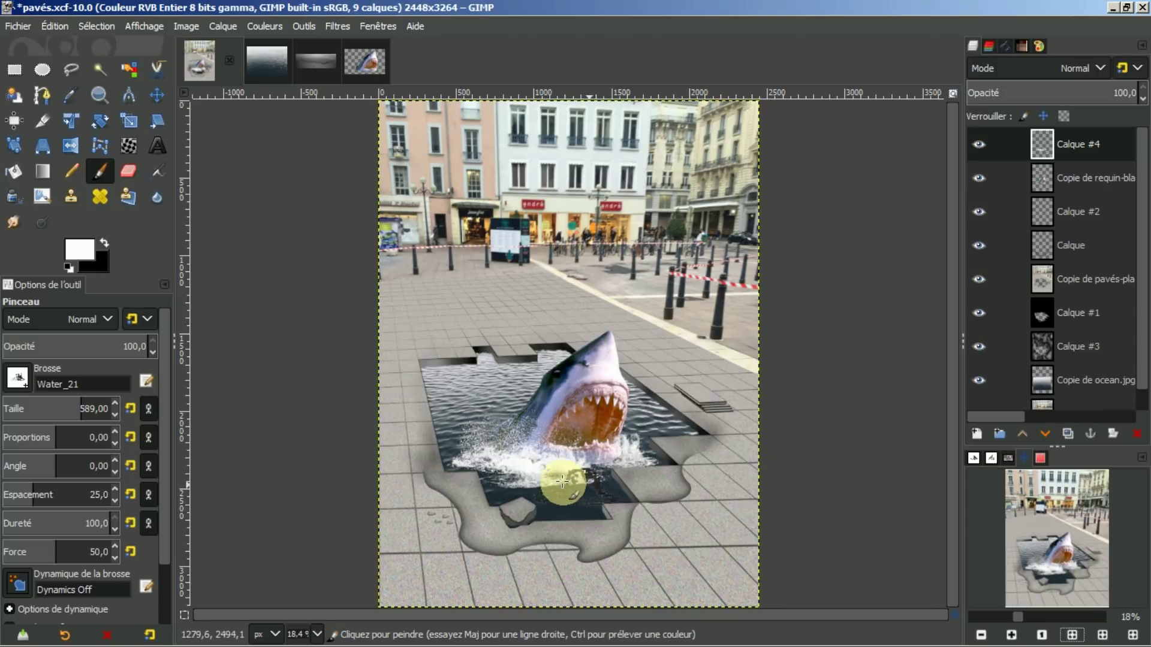
pyautogui.click(1011, 635)
pyautogui.click(1012, 636)
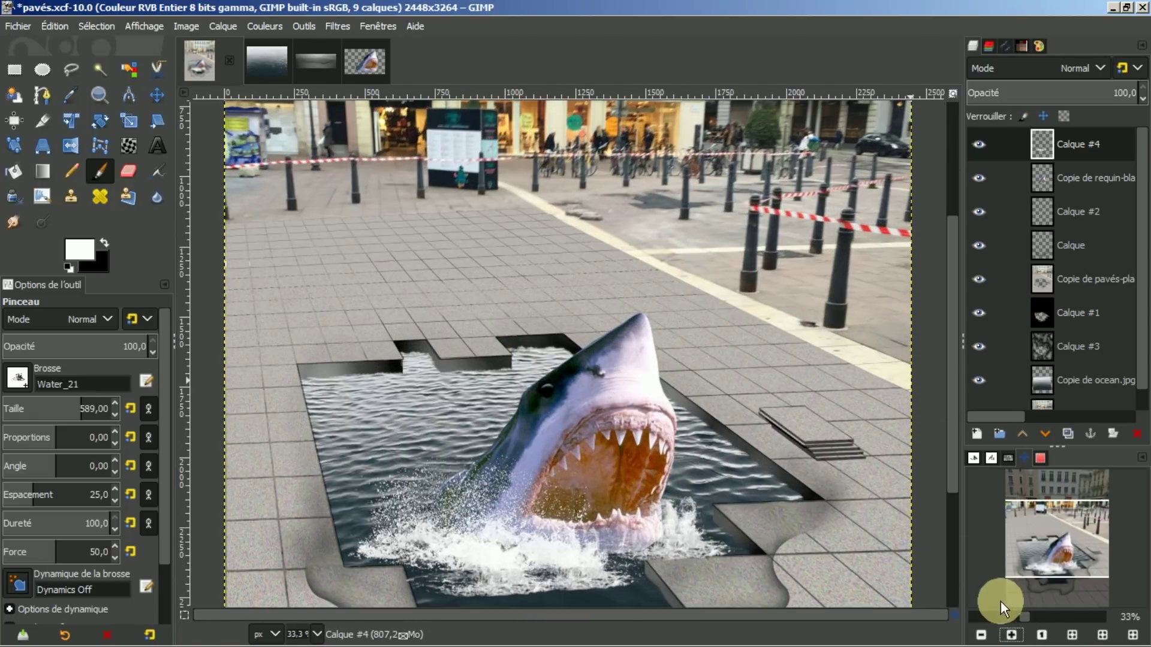
# Copy a 762 × 253 px elliptical area of the splash droplets at the shark's left base onto a new layer
pyautogui.click(1011, 636)
pyautogui.click(1011, 635)
pyautogui.moveTo(954, 372); pyautogui.dragTo(948, 437)
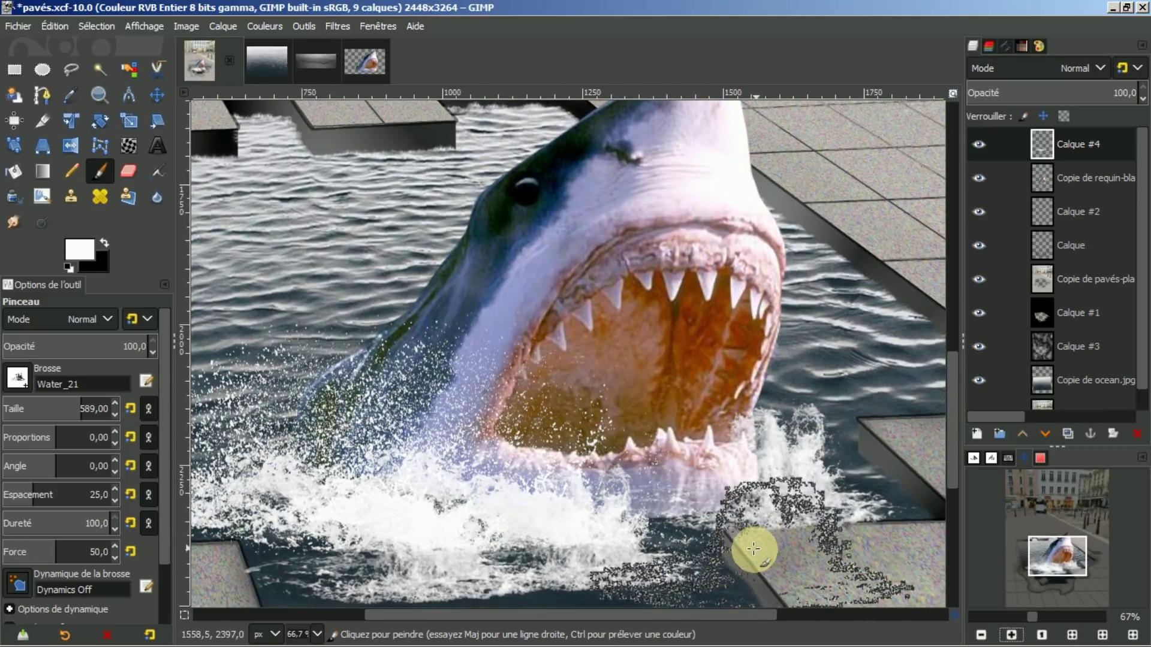
pyautogui.moveTo(659, 611); pyautogui.dragTo(585, 613)
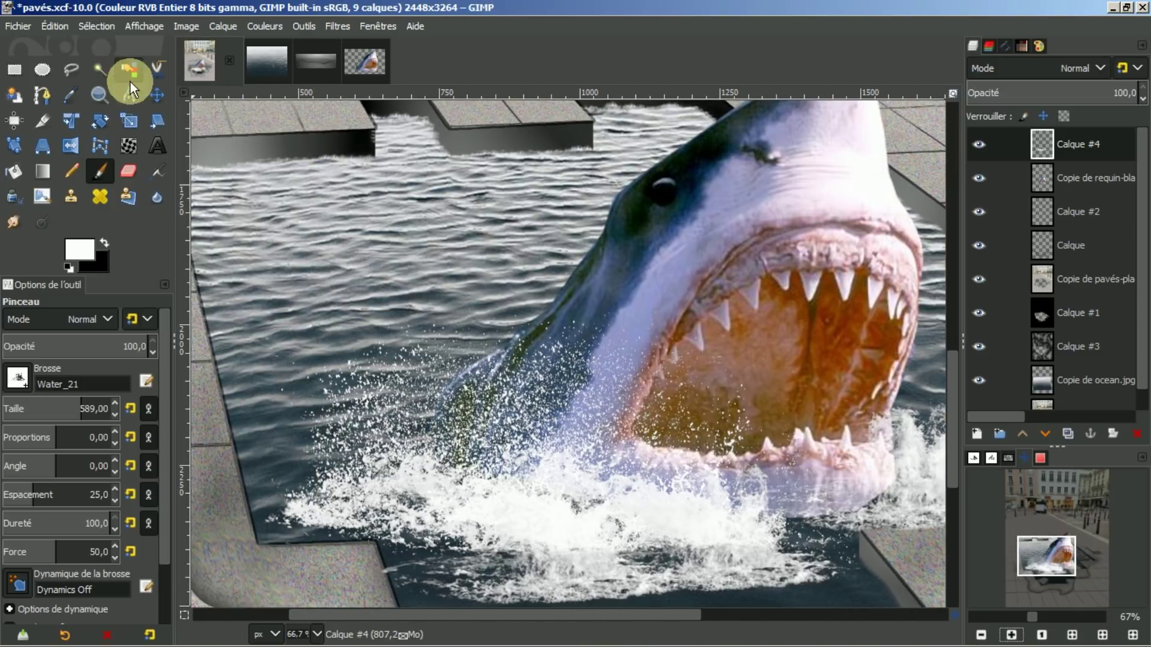
pyautogui.click(44, 67)
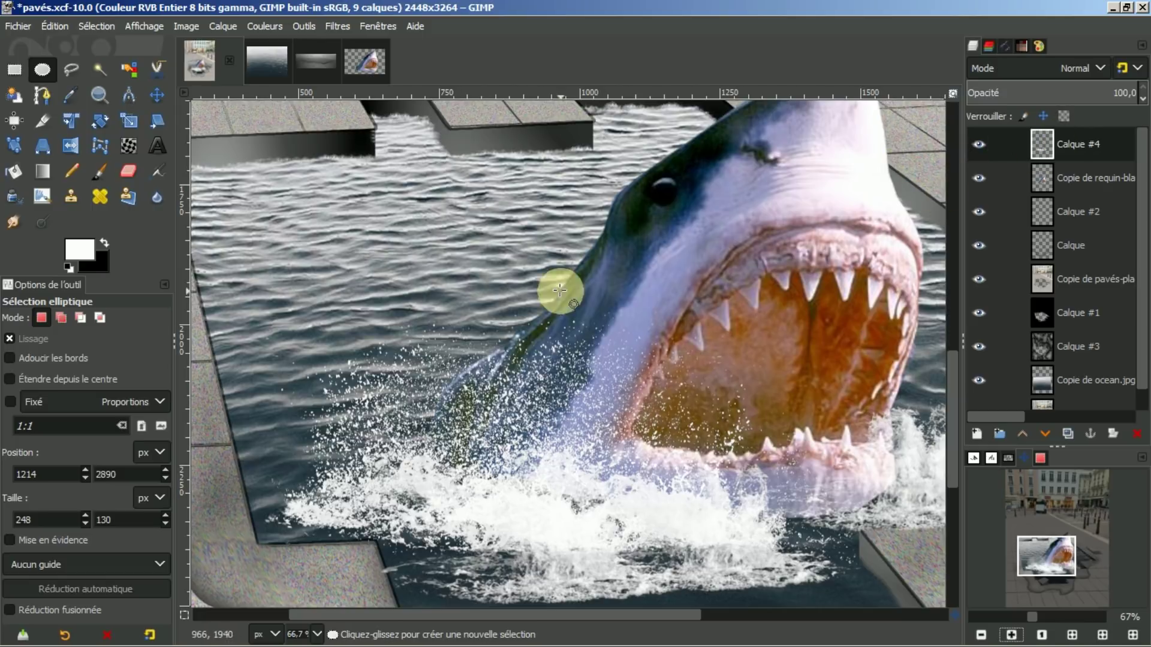
pyautogui.moveTo(264, 301); pyautogui.dragTo(693, 445)
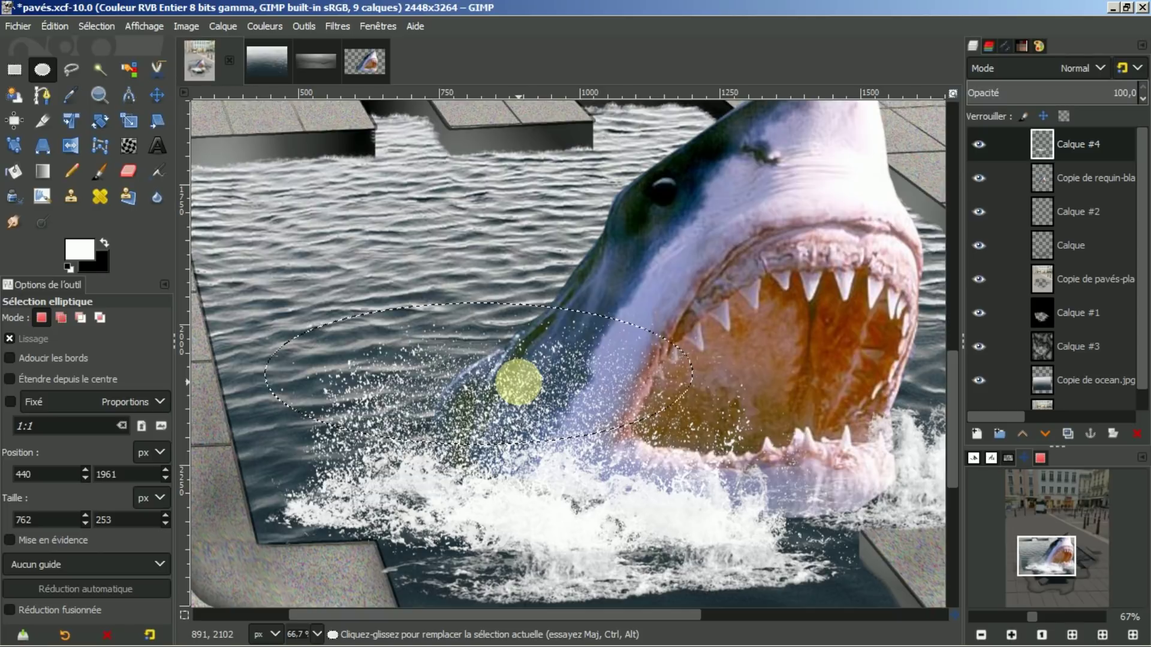
pyautogui.hotkey('ctrl', 'c')
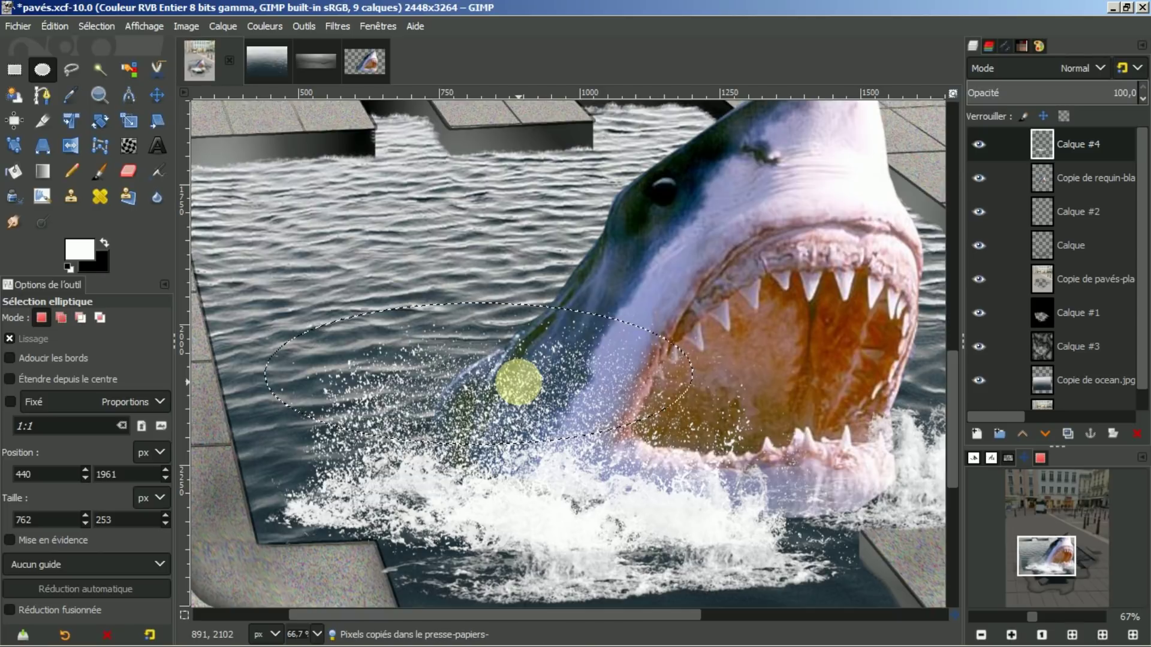
pyautogui.hotkey('ctrl', 'v')
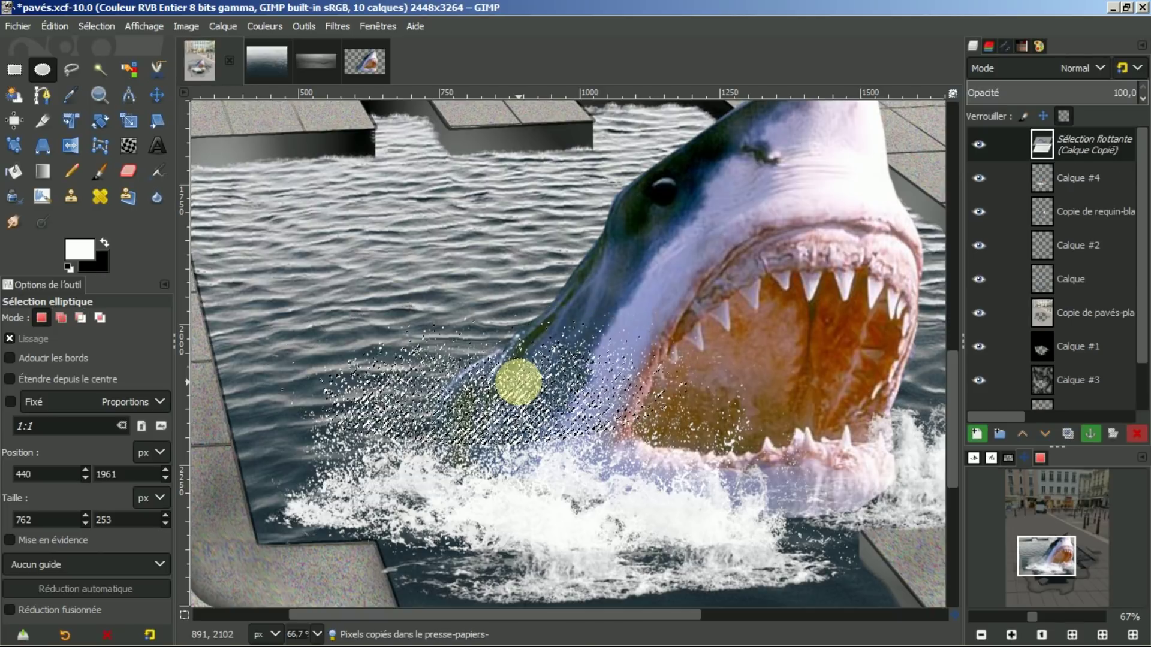
pyautogui.click(980, 435)
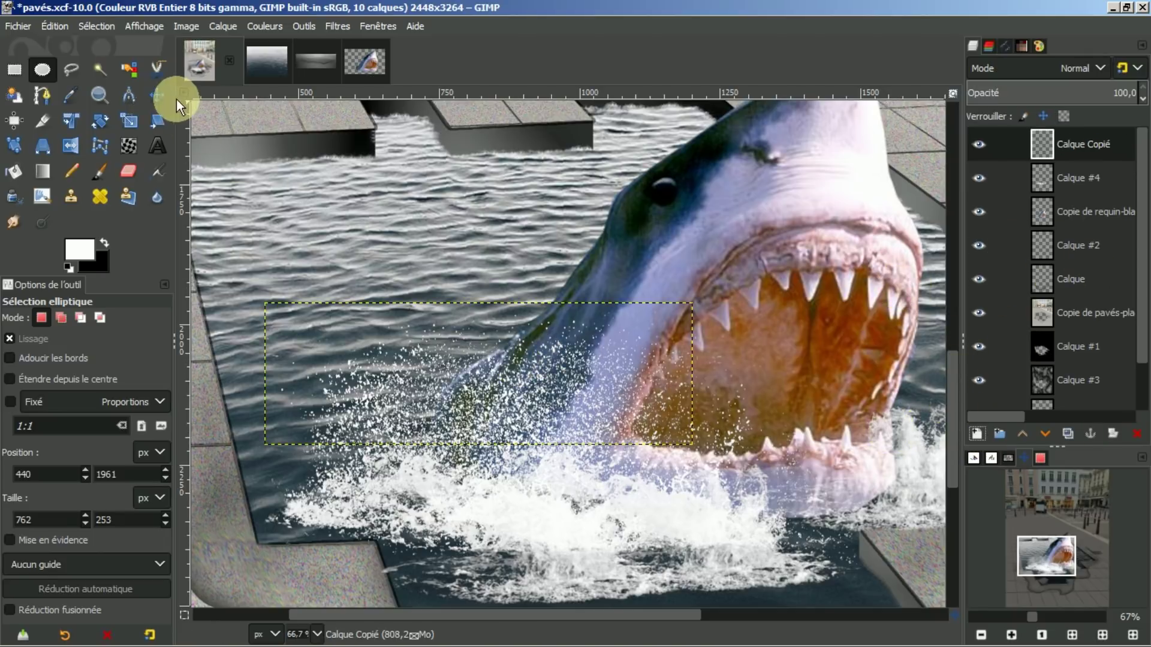
# Move the copied droplets onto the water in front of the shark and extend their layer to the image size
pyautogui.click(1072, 634)
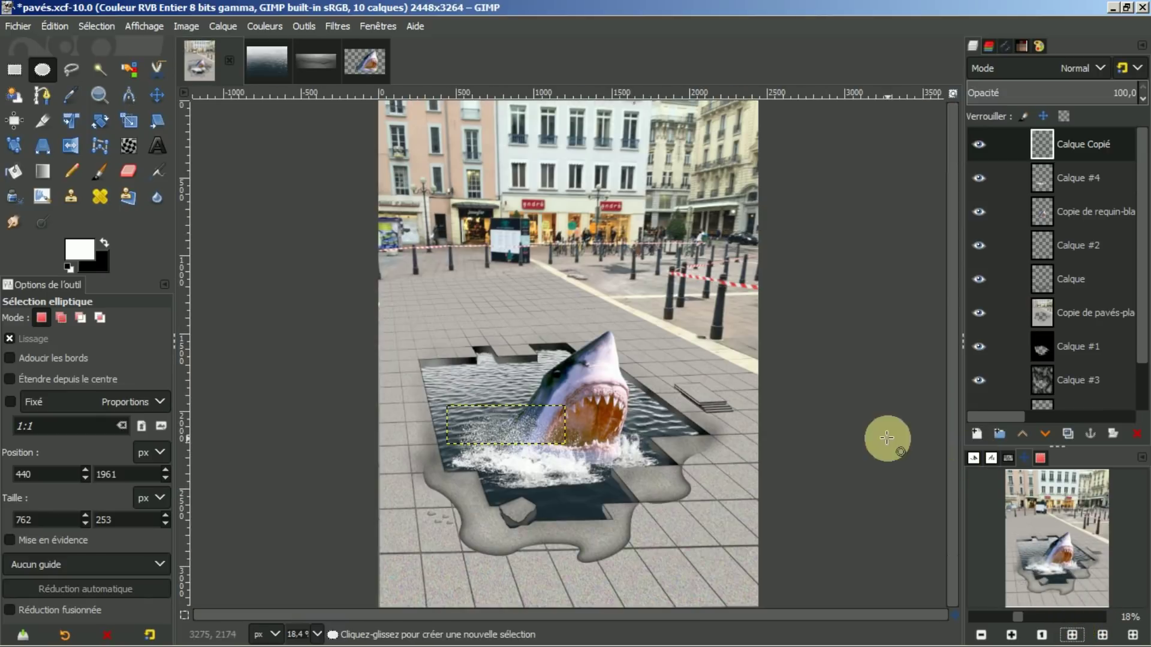
pyautogui.click(157, 95)
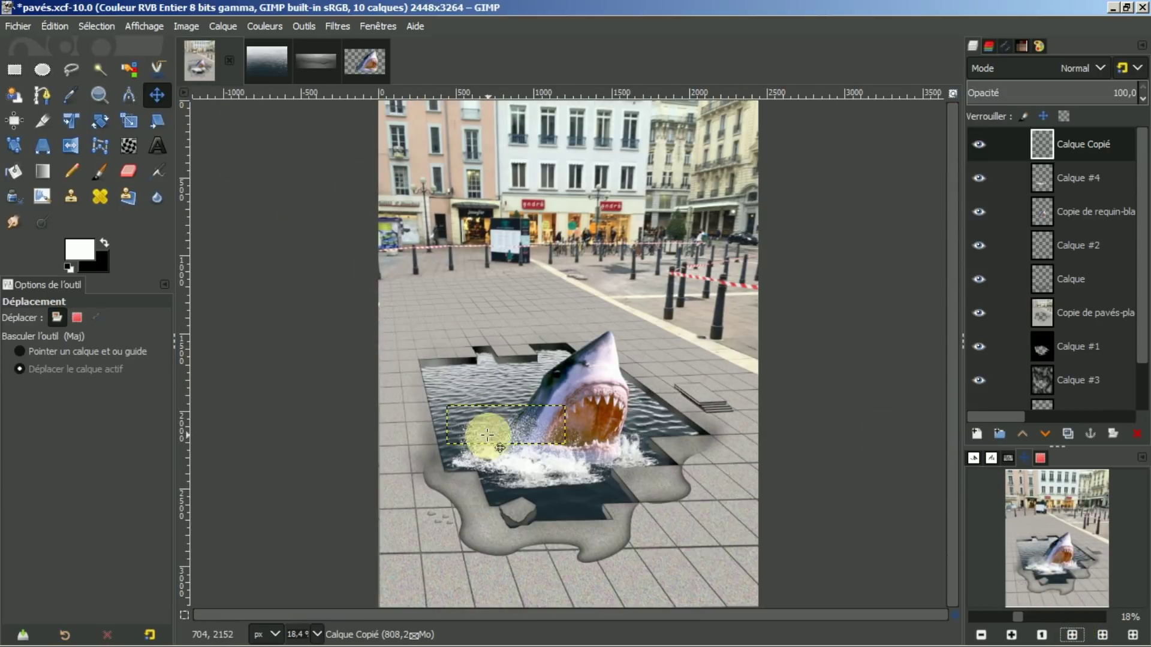
pyautogui.moveTo(508, 441); pyautogui.dragTo(567, 497)
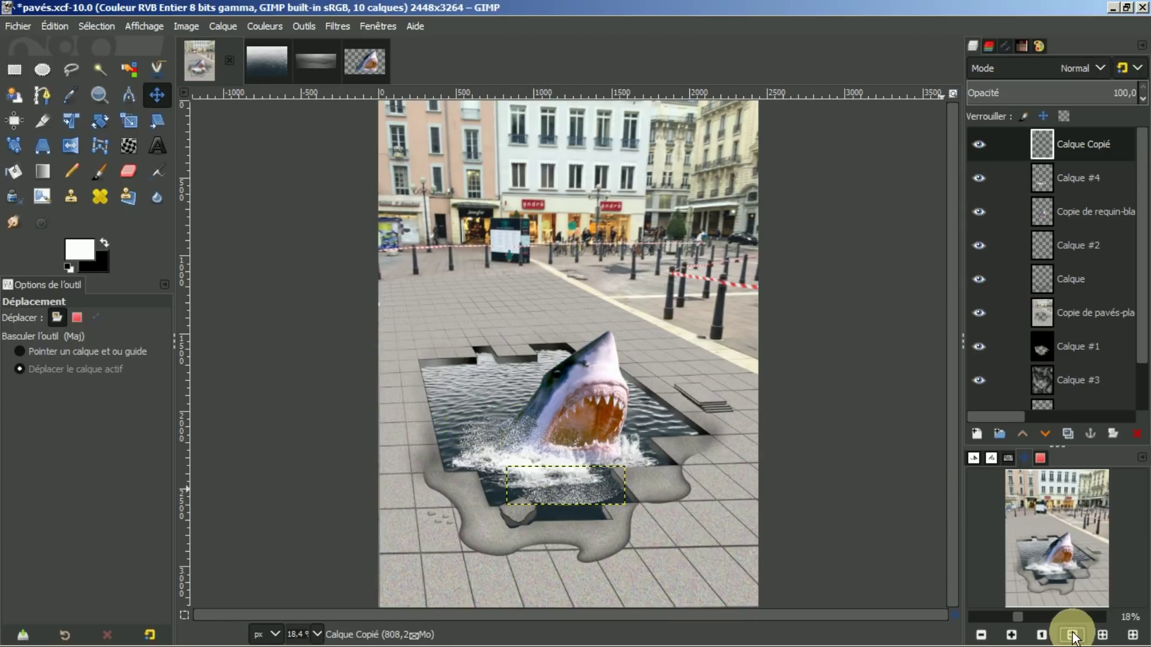
pyautogui.click(1012, 635)
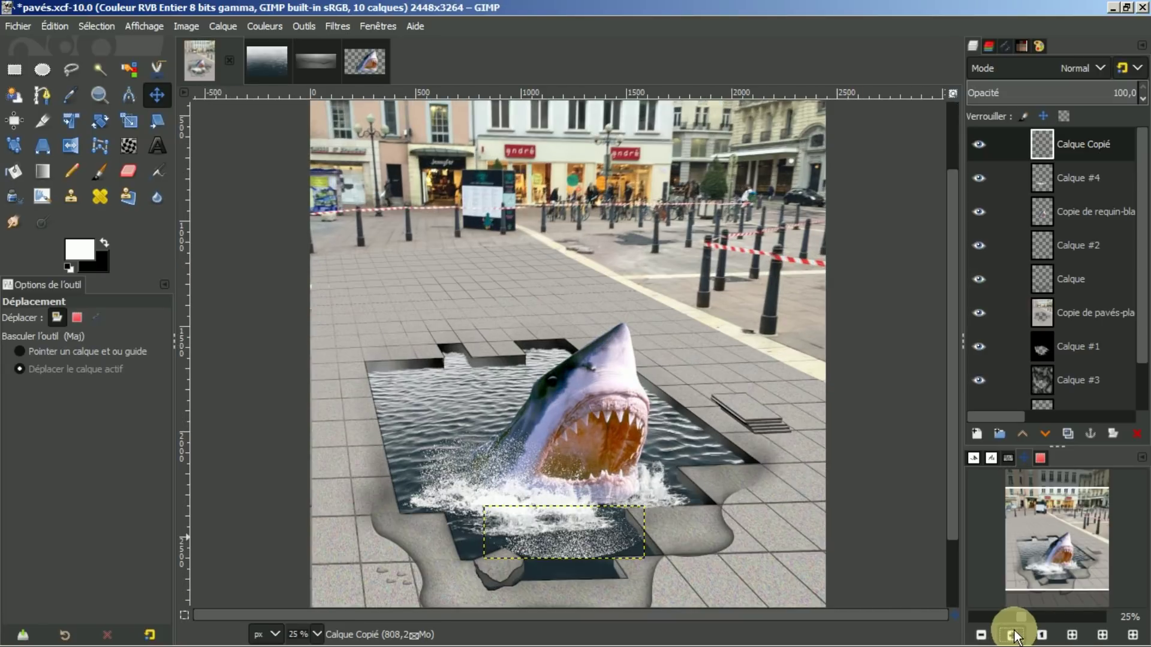
pyautogui.click(1012, 635)
pyautogui.moveTo(951, 408); pyautogui.dragTo(943, 477)
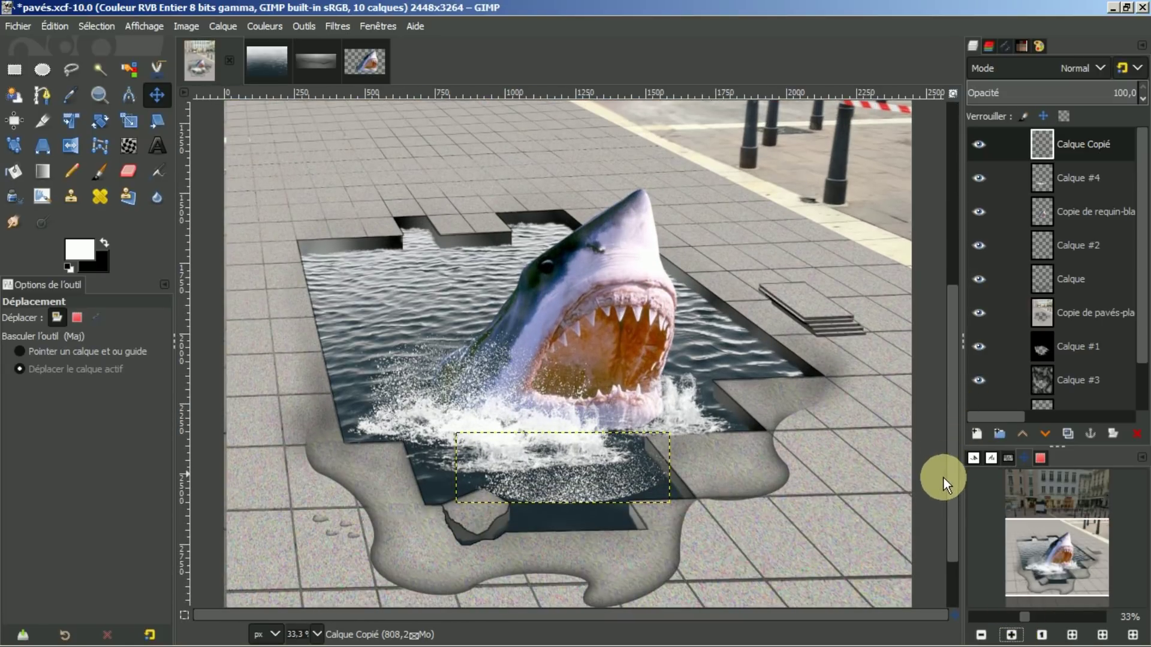
pyautogui.rightClick(1072, 143)
pyautogui.click(988, 268)
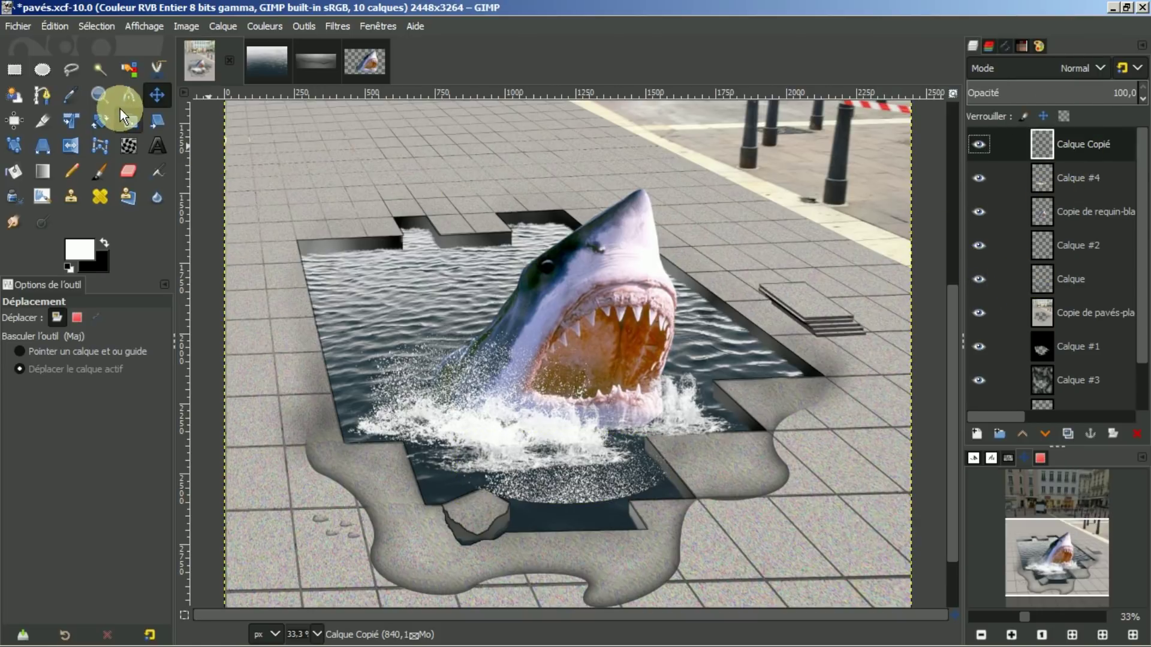
# Try the copied droplets beside the shark's right-hand splash, then delete their layer
pyautogui.moveTo(565, 478); pyautogui.dragTo(557, 470)
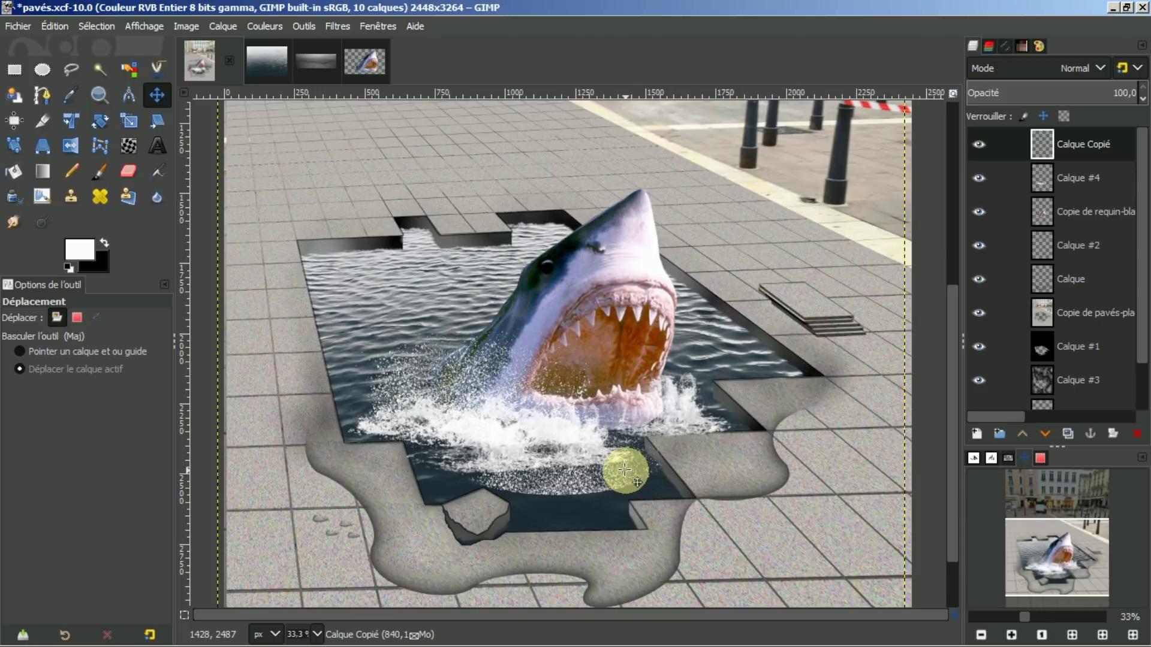
pyautogui.moveTo(573, 473); pyautogui.dragTo(677, 445)
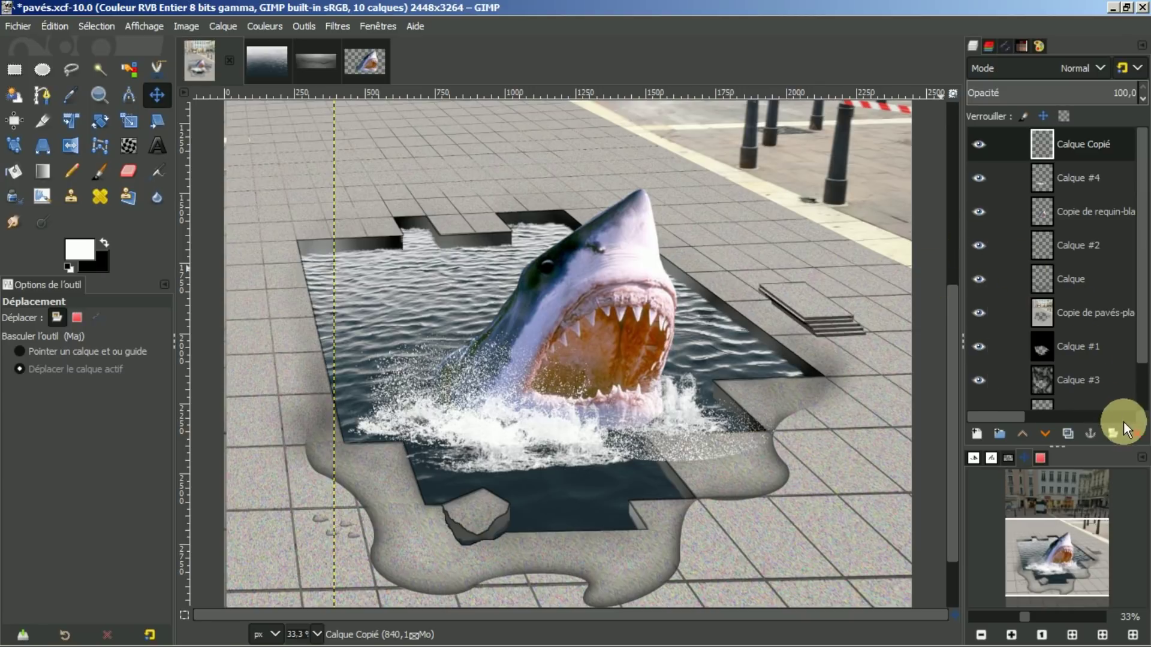
pyautogui.click(1137, 435)
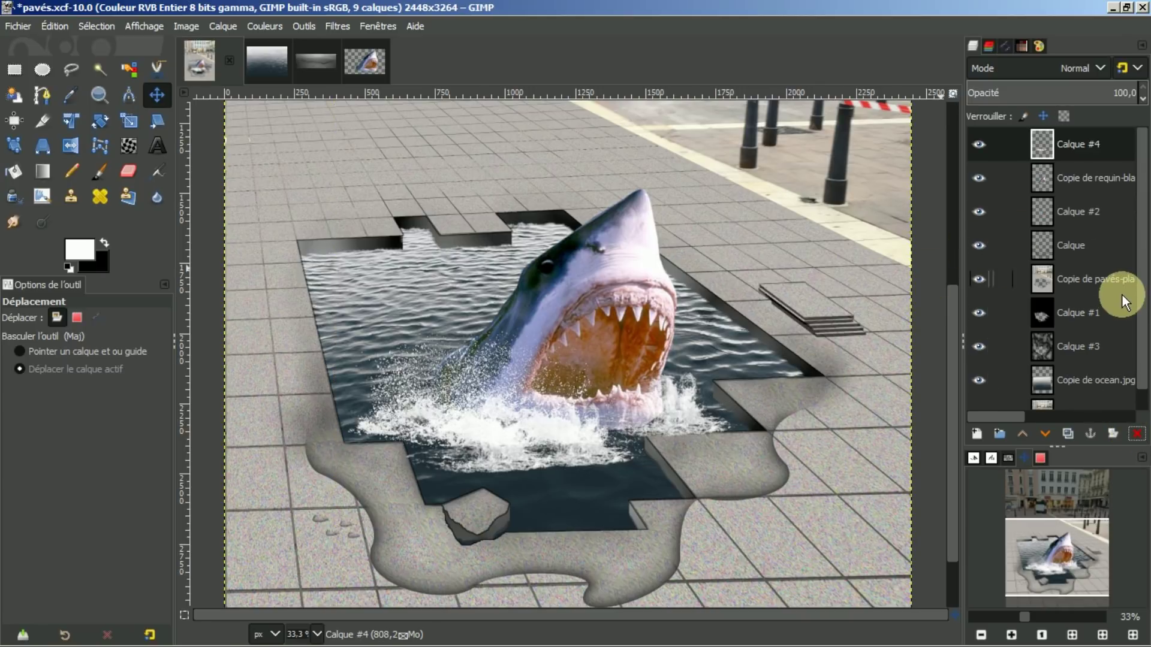
# Open the dog picture weenect-e1414071440936.png from the document history
pyautogui.click(1072, 635)
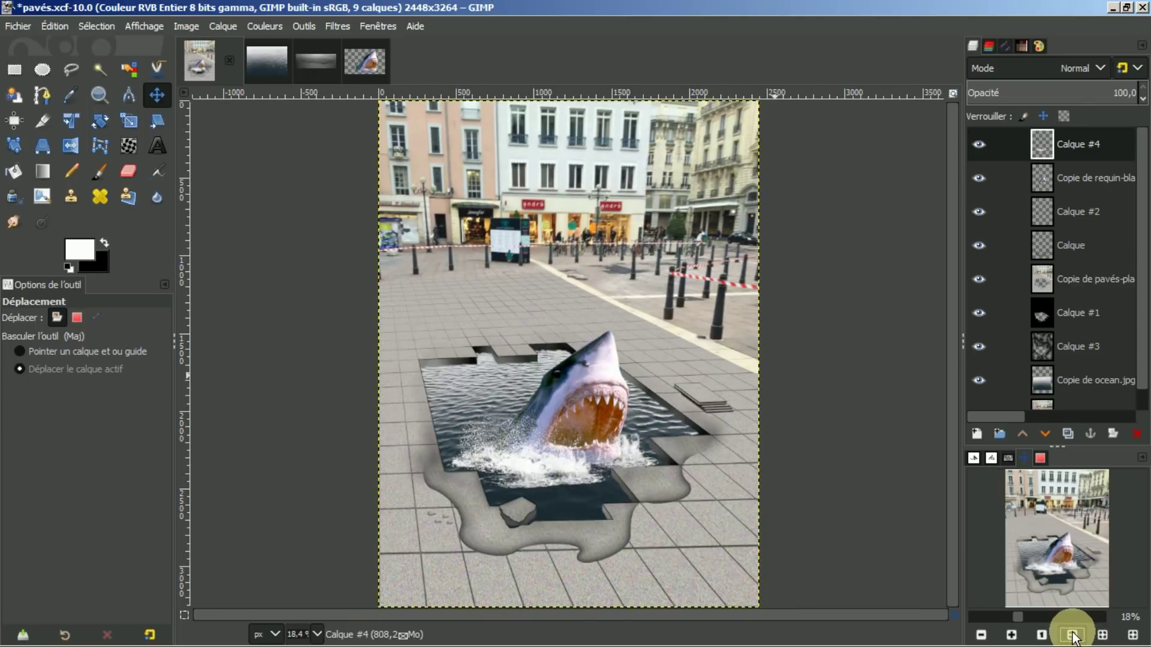
pyautogui.click(1006, 460)
pyautogui.moveTo(1135, 496); pyautogui.dragTo(1137, 548)
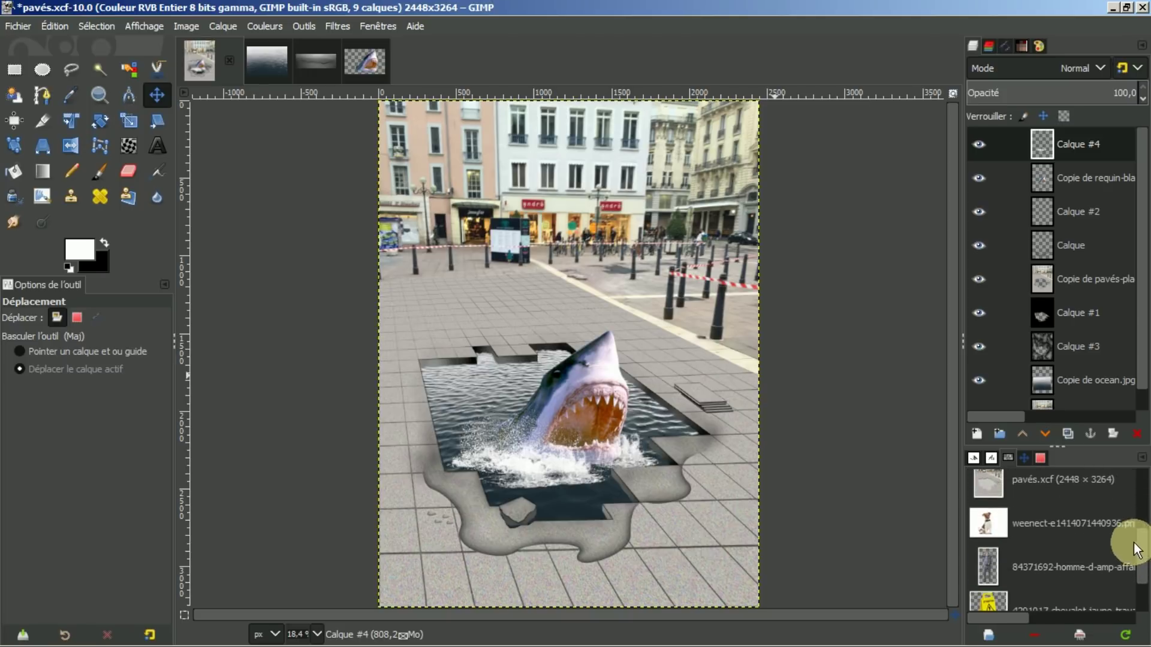
pyautogui.doubleClick(1046, 517)
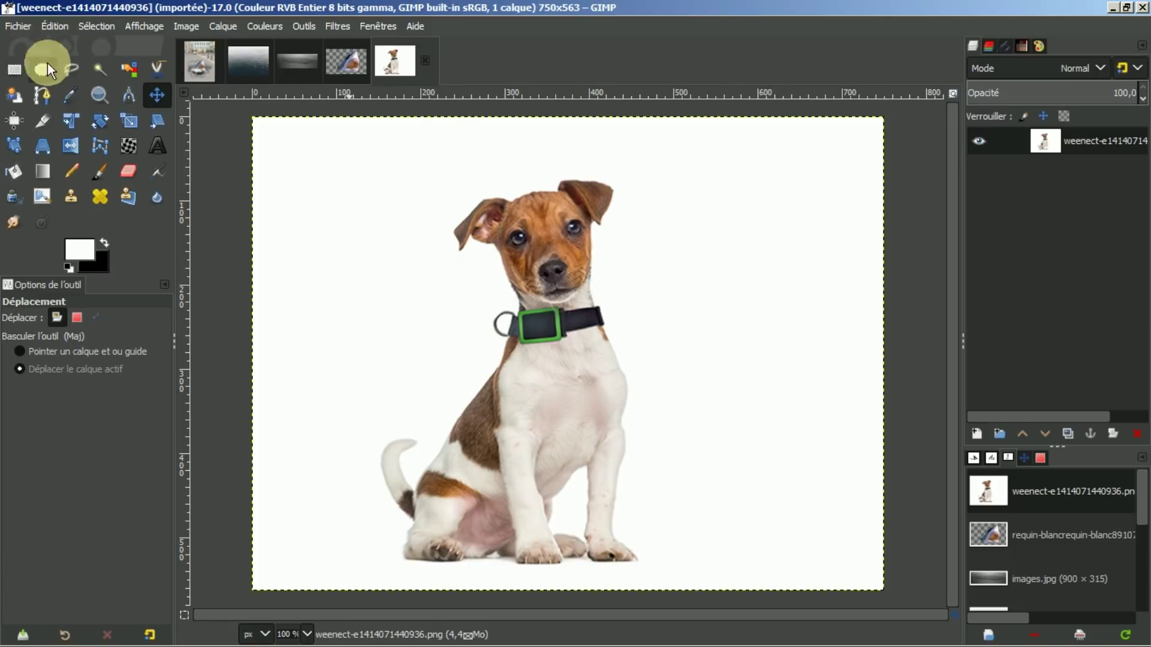
# Select the white background around the dog by contiguous colour, delete it to transparency and clear the selection
pyautogui.click(96, 67)
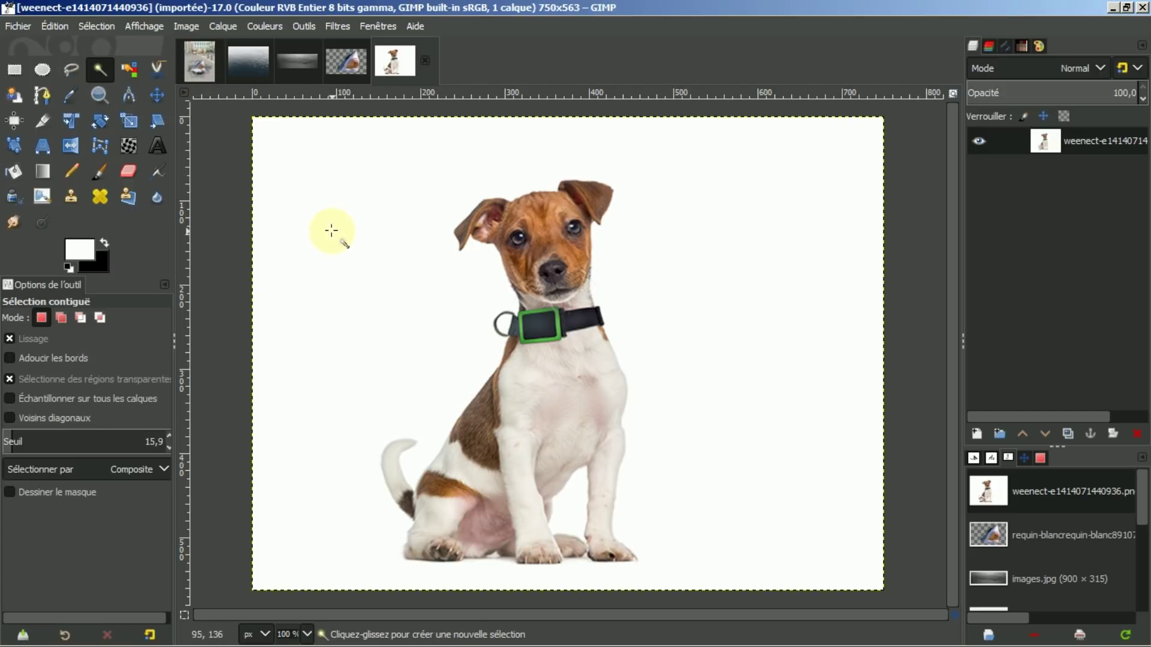
pyautogui.click(367, 189)
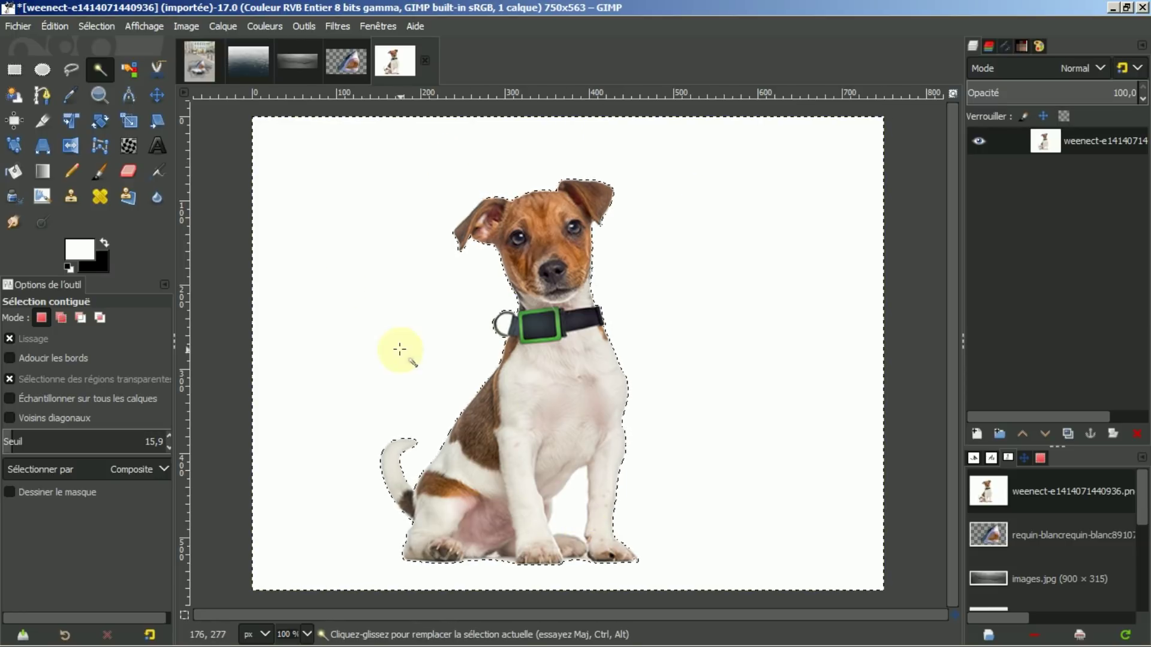
pyautogui.click(60, 317)
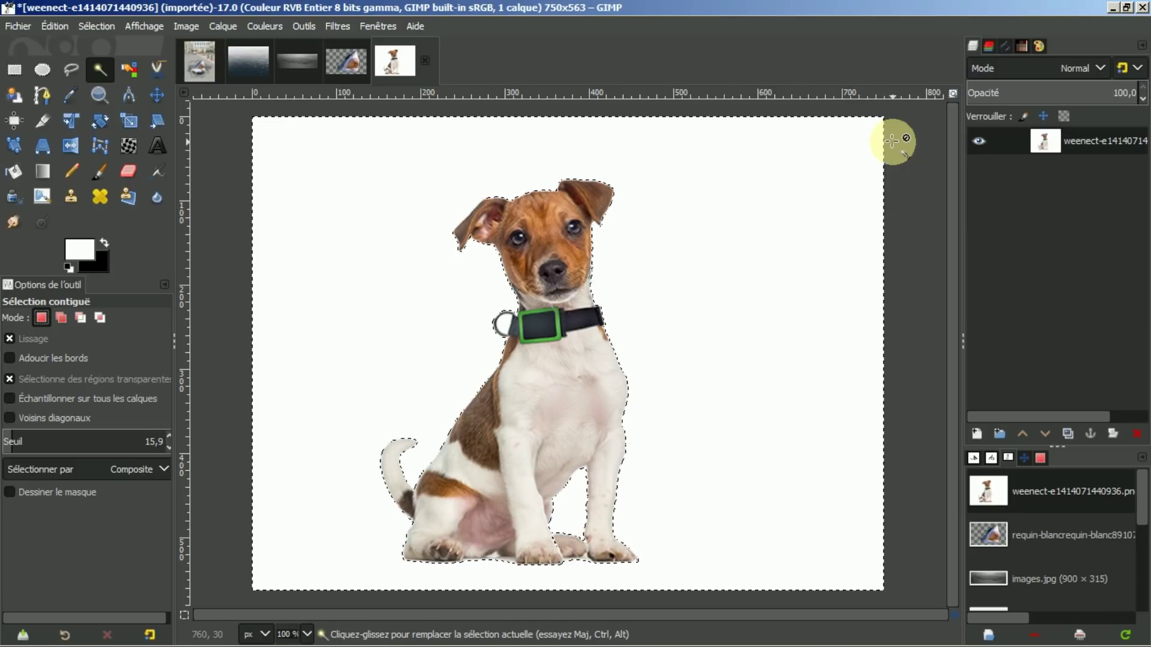
pyautogui.press('Delete')
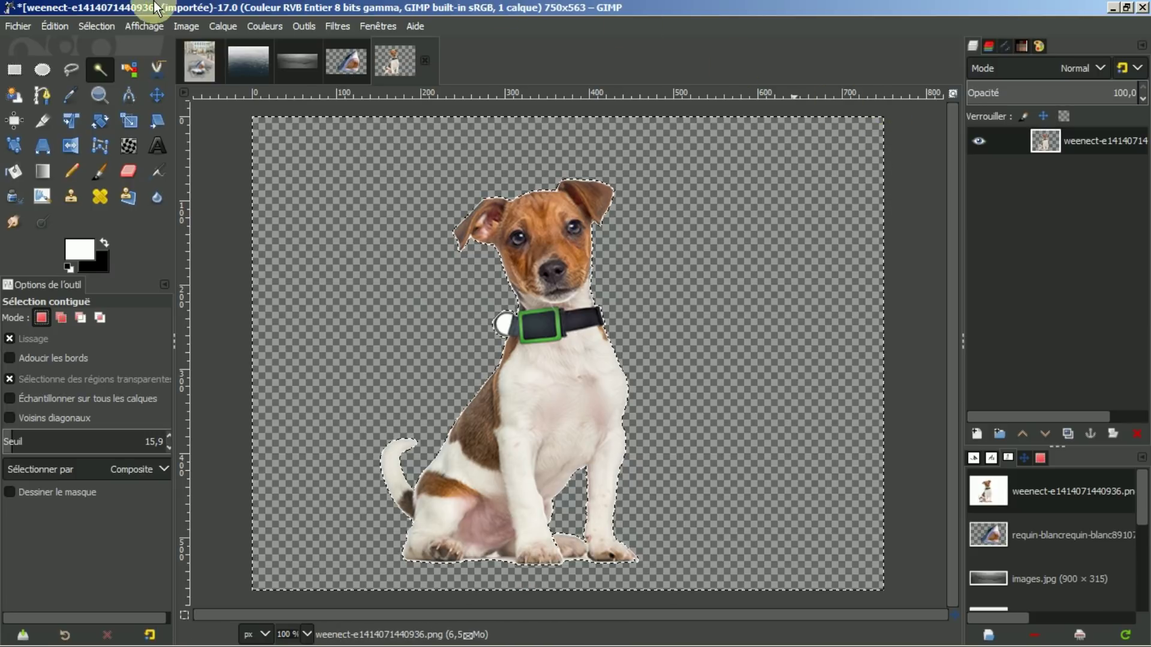
pyautogui.click(96, 25)
pyautogui.click(111, 65)
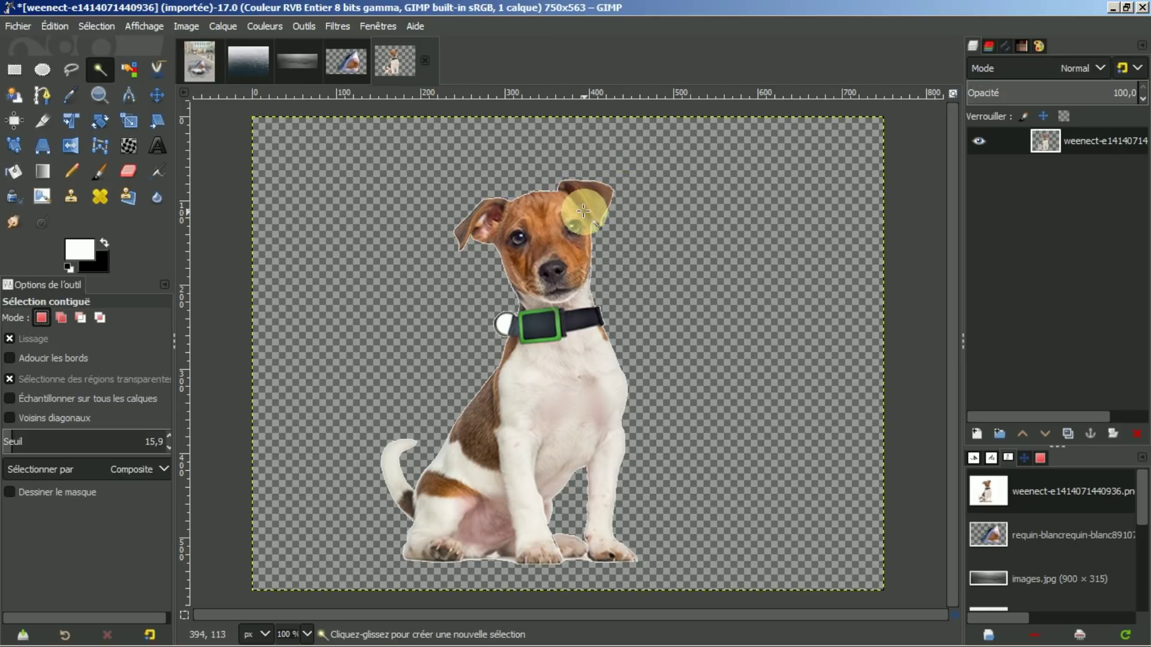
# Select the dog's outline from its layer's alpha and shrink the selection by 1 px
pyautogui.rightClick(1071, 139)
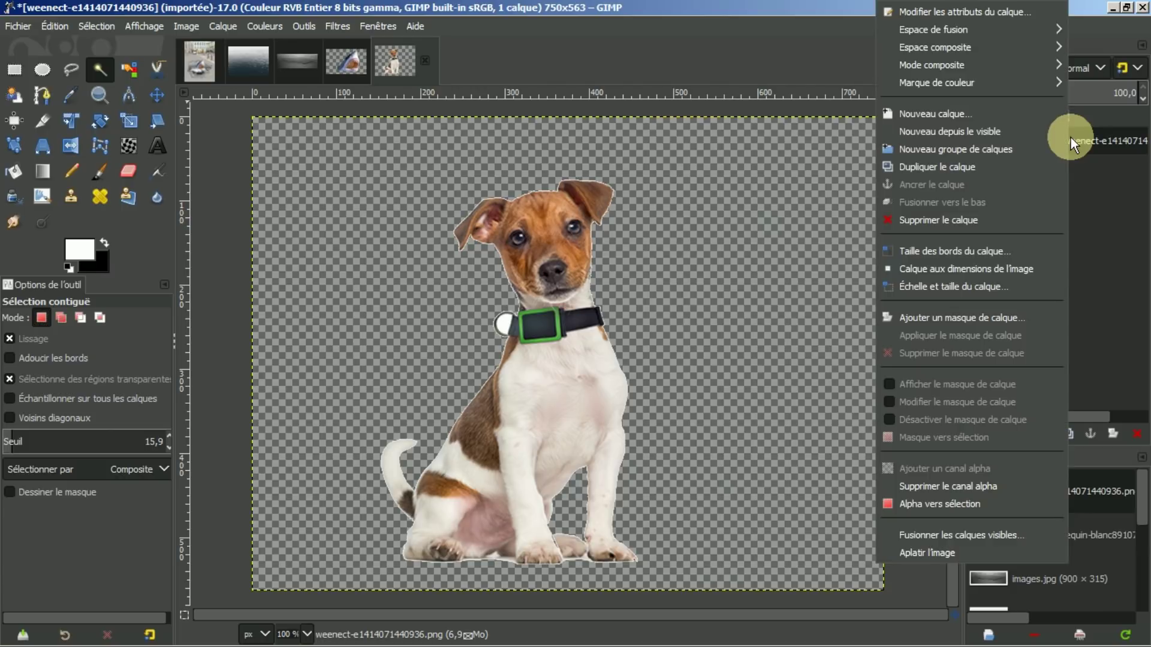
pyautogui.click(944, 505)
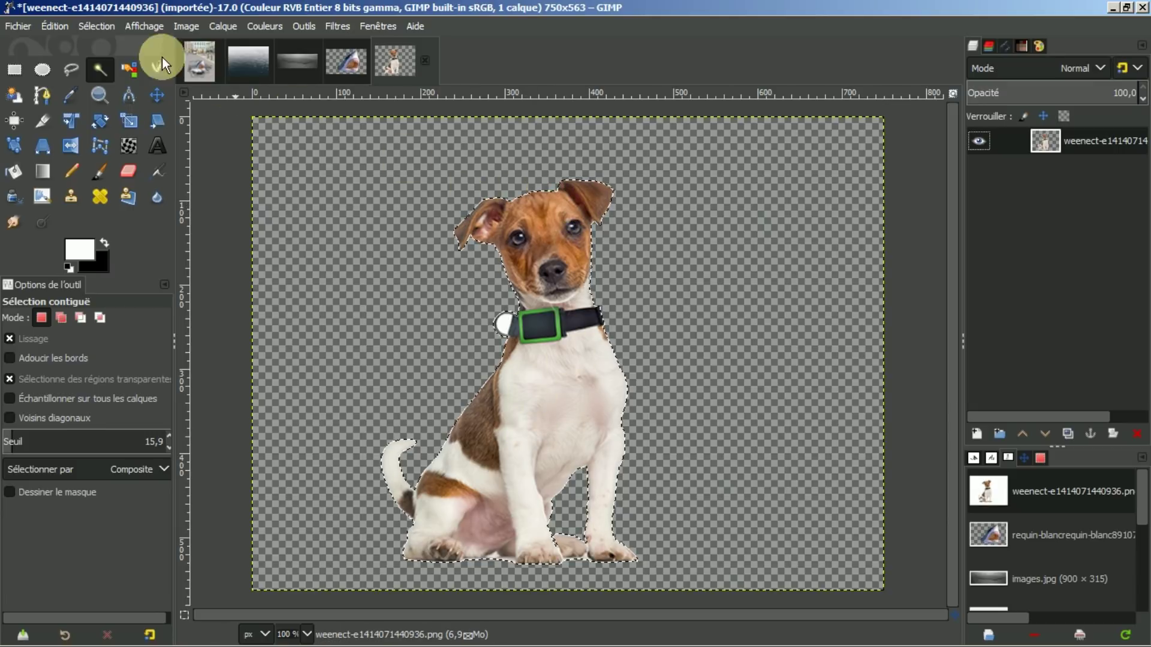
pyautogui.click(96, 26)
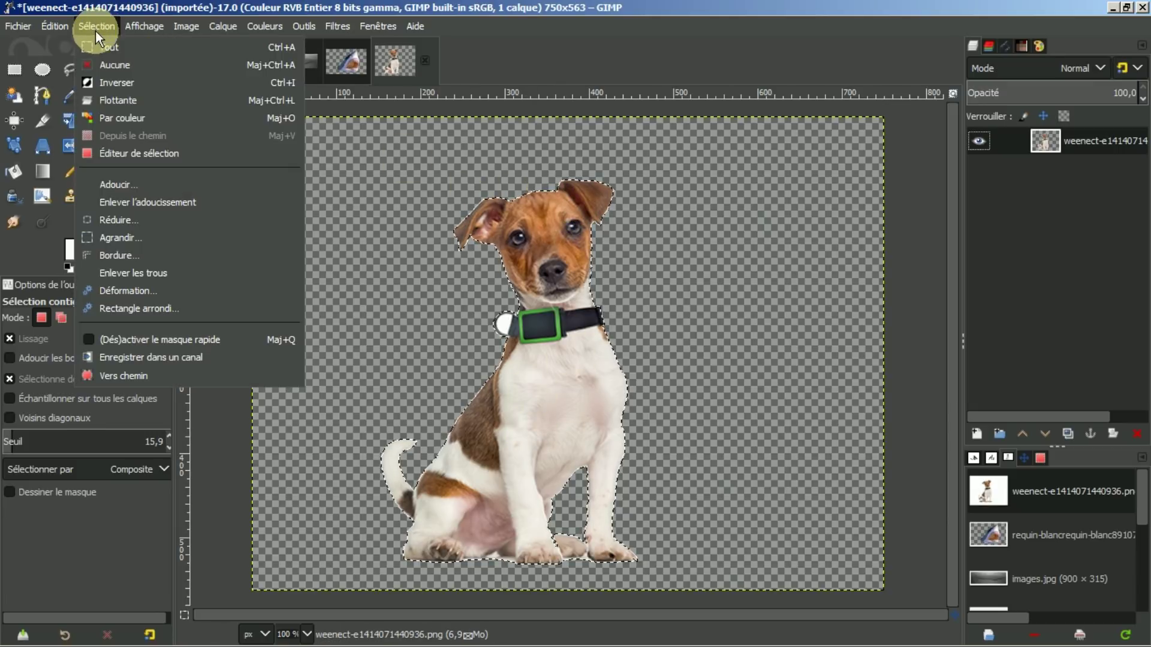
pyautogui.click(108, 220)
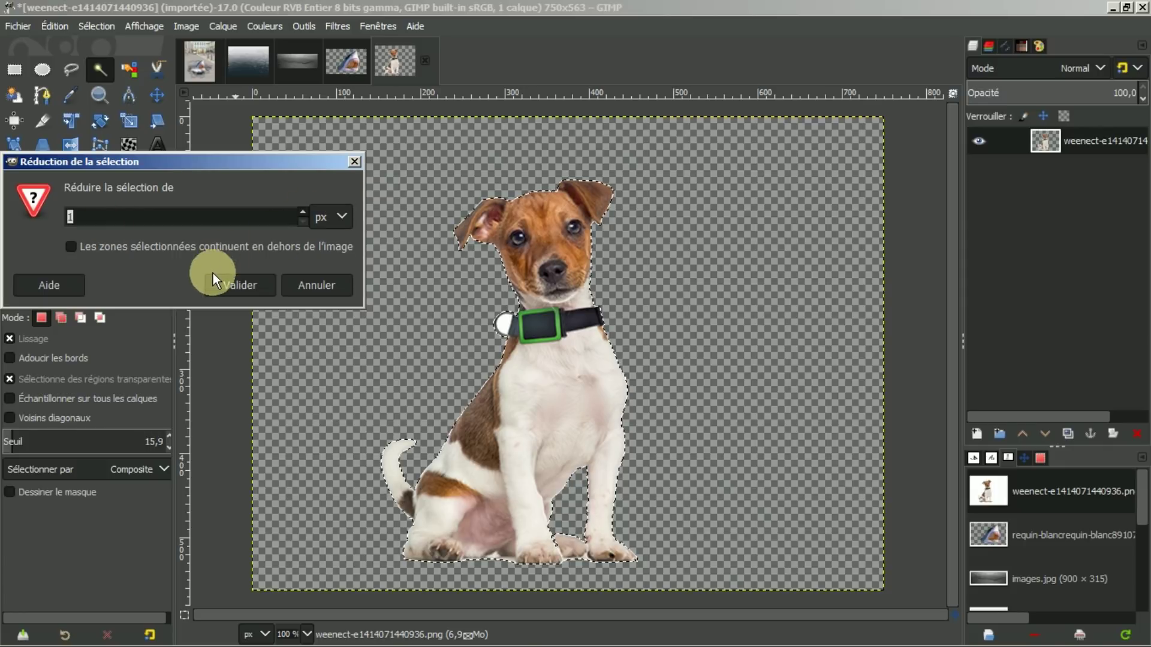
pyautogui.click(228, 285)
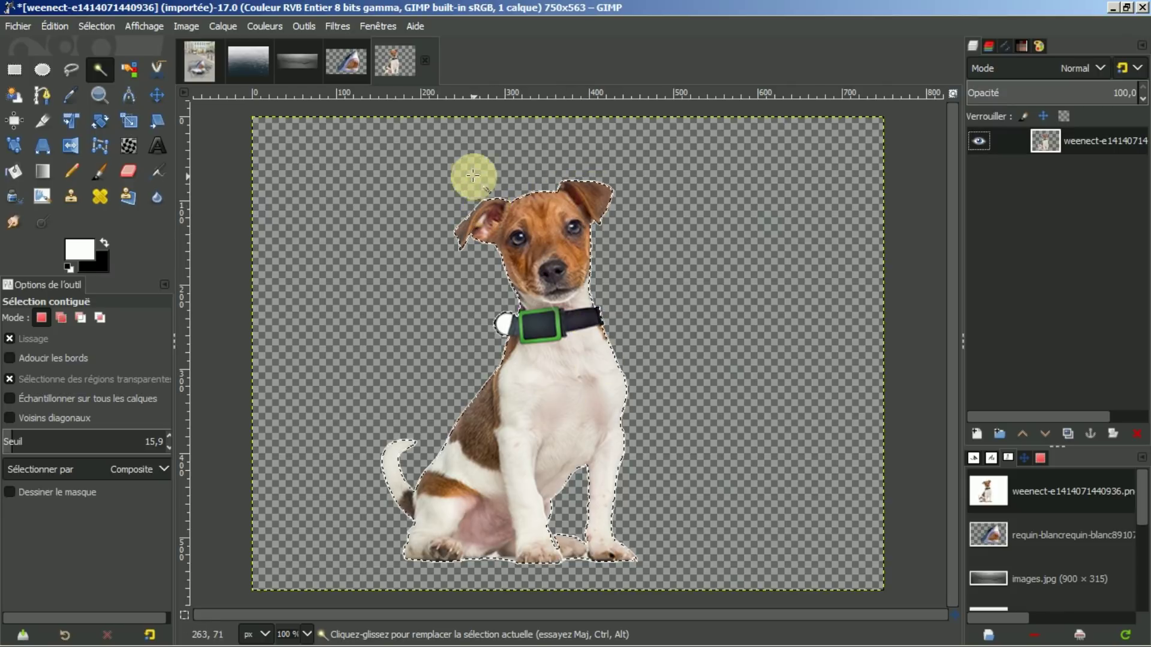
# Invert the selection, delete the white fringe around the dog and deselect everything
pyautogui.click(108, 26)
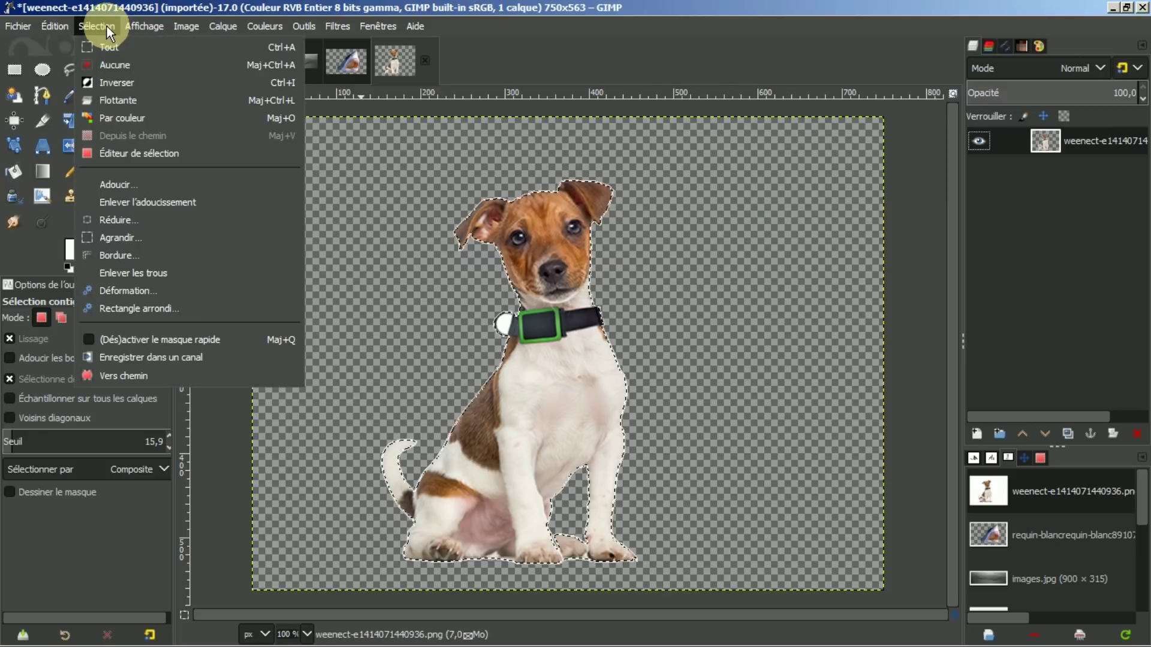
pyautogui.click(110, 81)
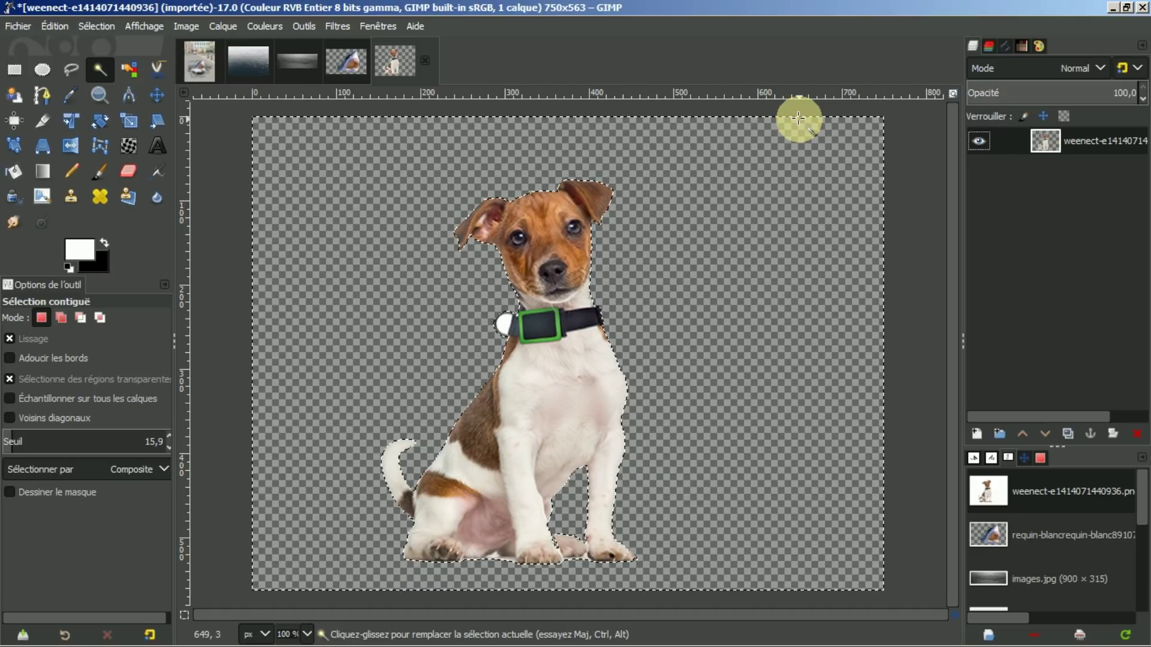
pyautogui.click(92, 24)
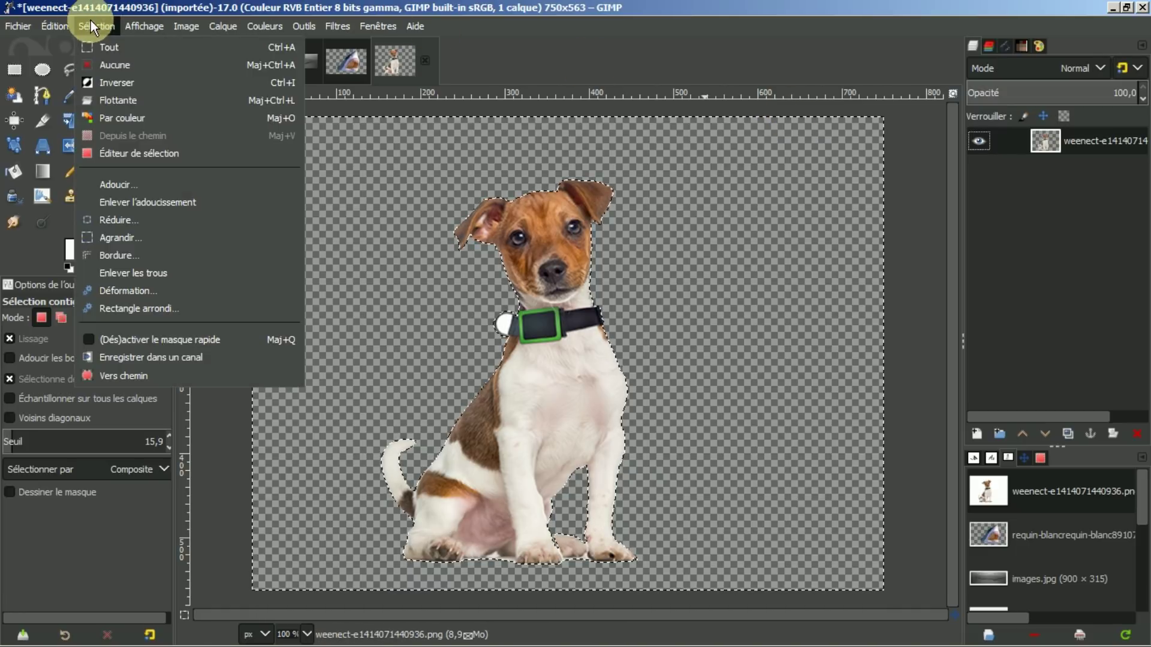
pyautogui.click(112, 65)
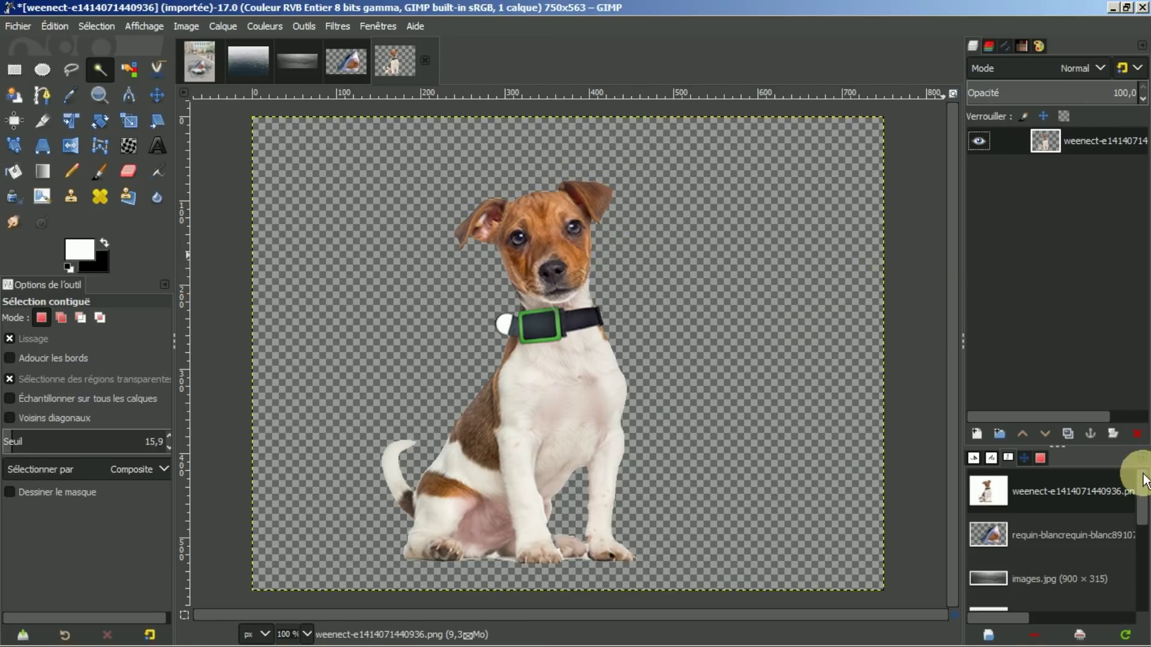
# Load the dog layer's alpha as a selection again and shrink it by 1 px
pyautogui.click(1024, 458)
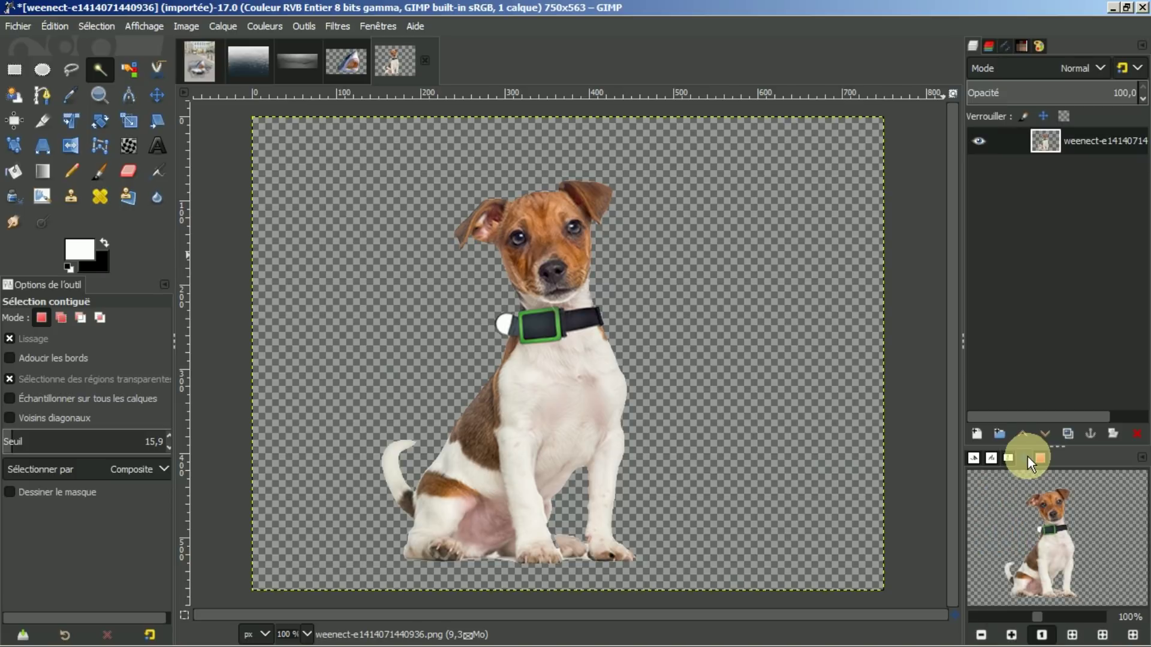
pyautogui.click(1012, 635)
pyautogui.click(1013, 634)
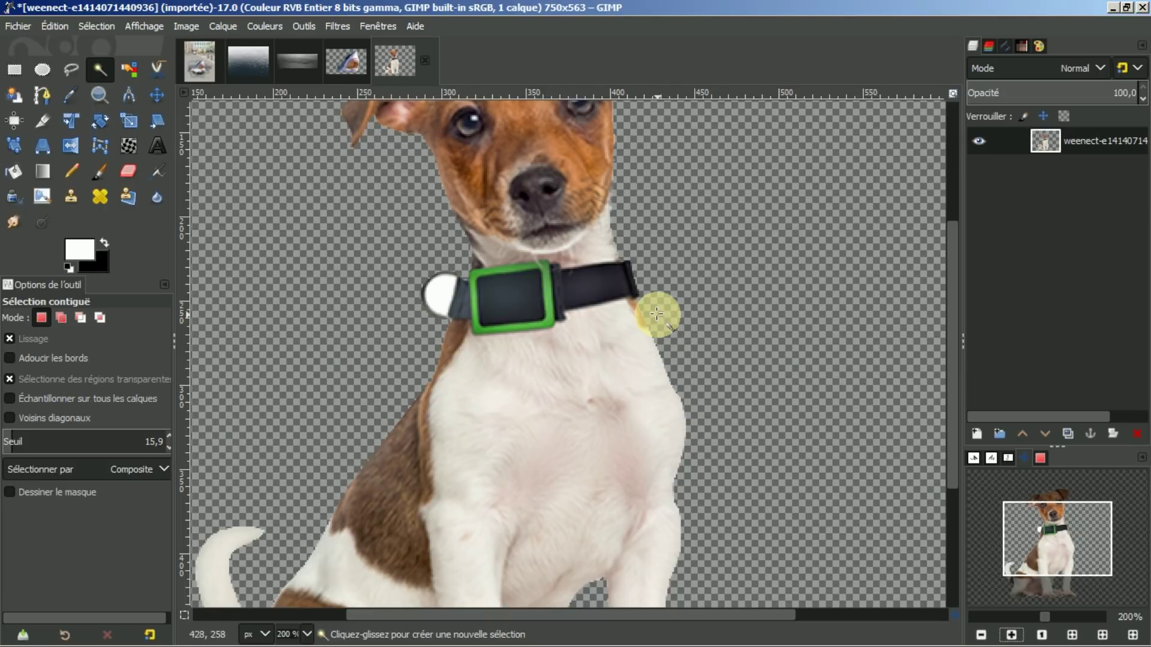
pyautogui.rightClick(1085, 142)
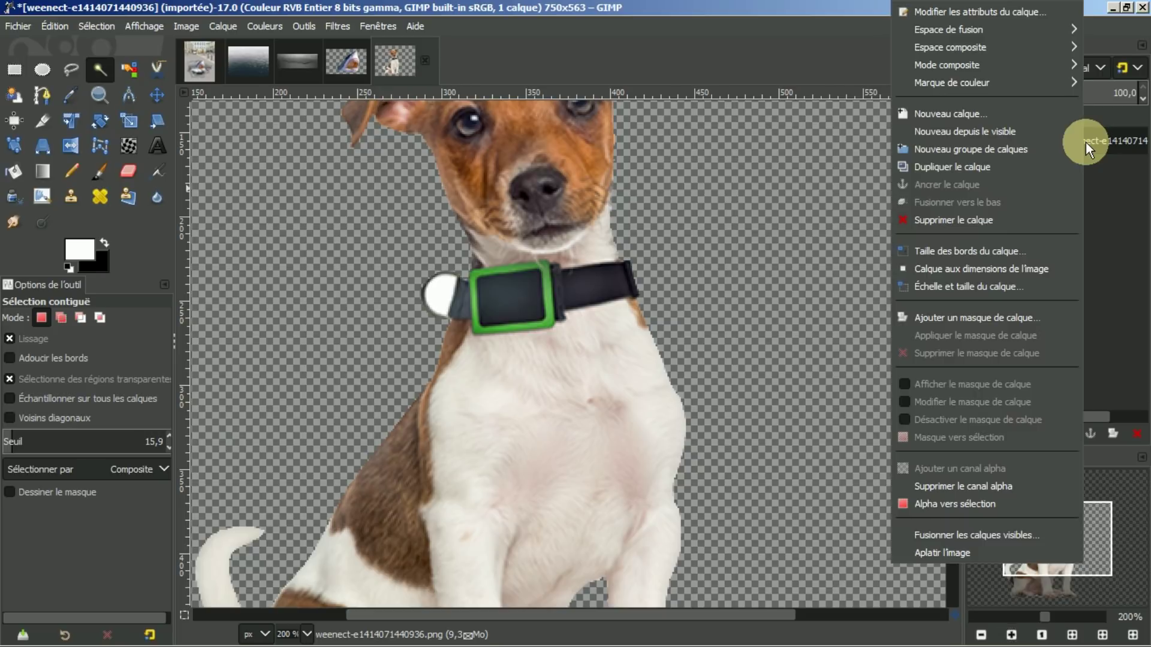
pyautogui.click(958, 505)
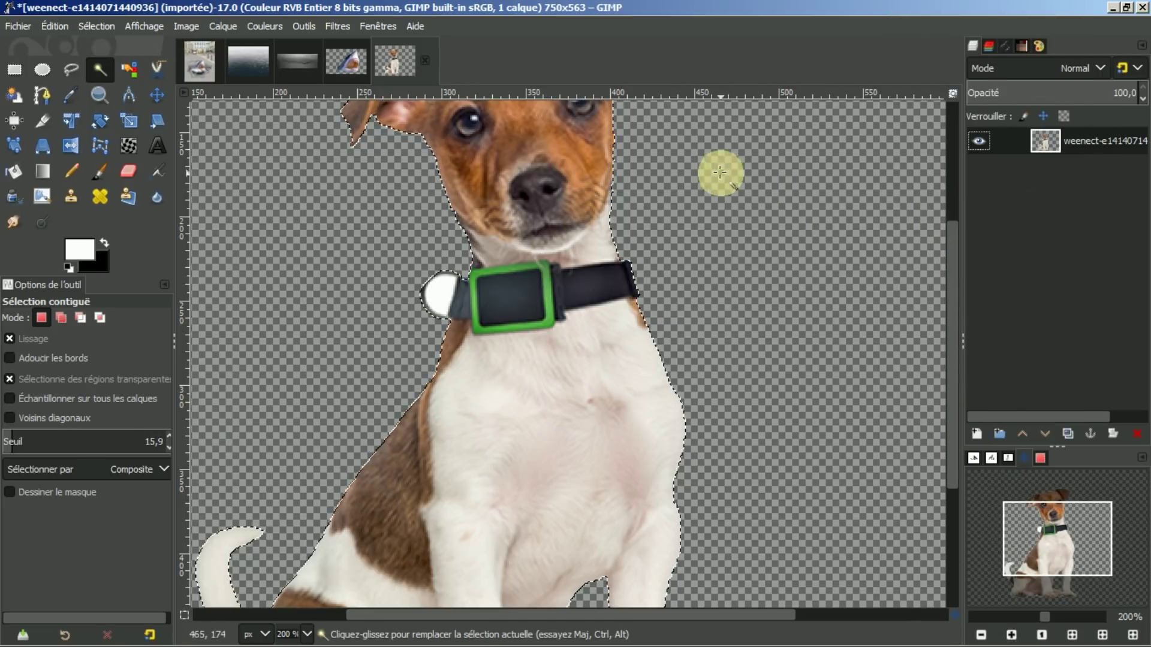
pyautogui.click(97, 26)
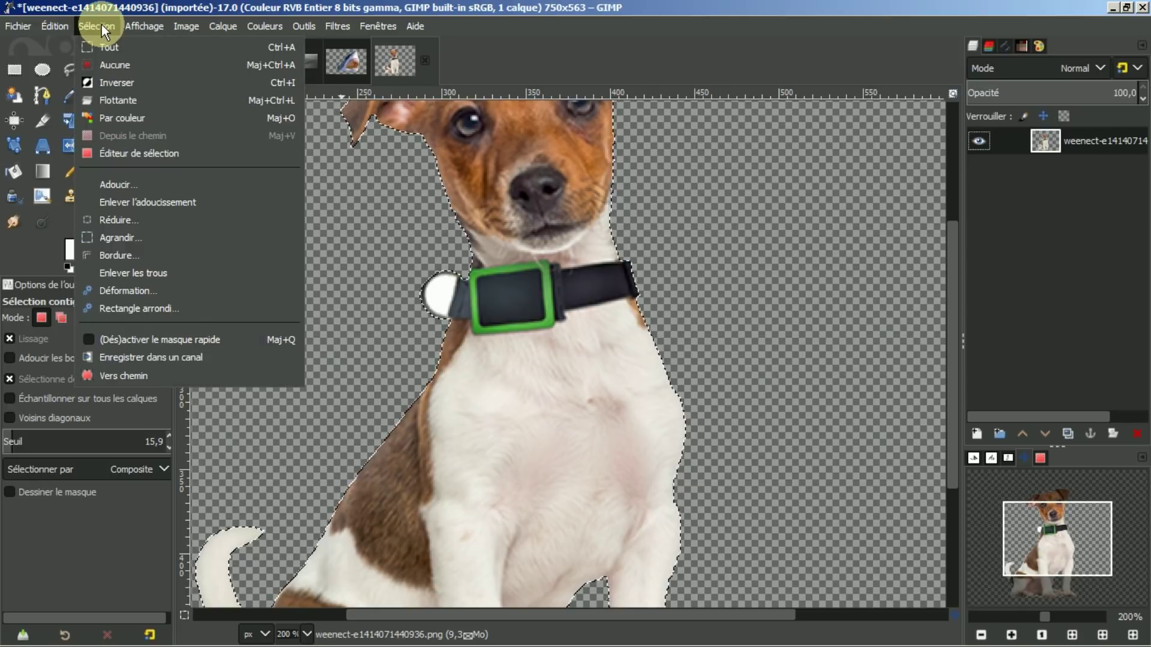
pyautogui.click(116, 218)
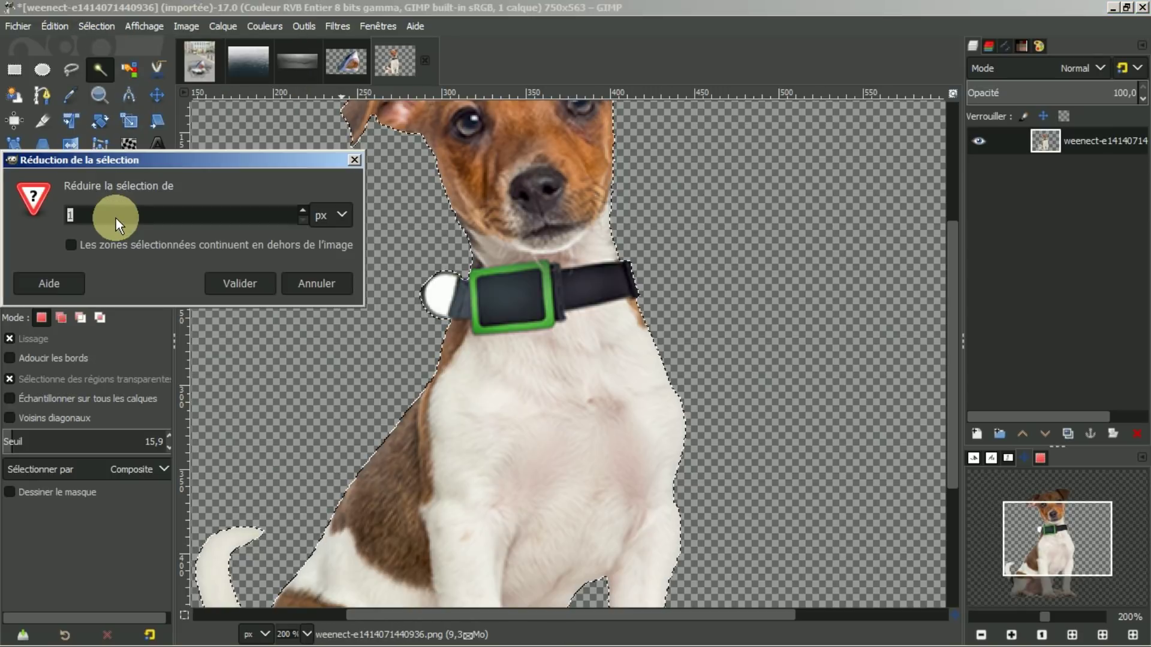
pyautogui.click(251, 281)
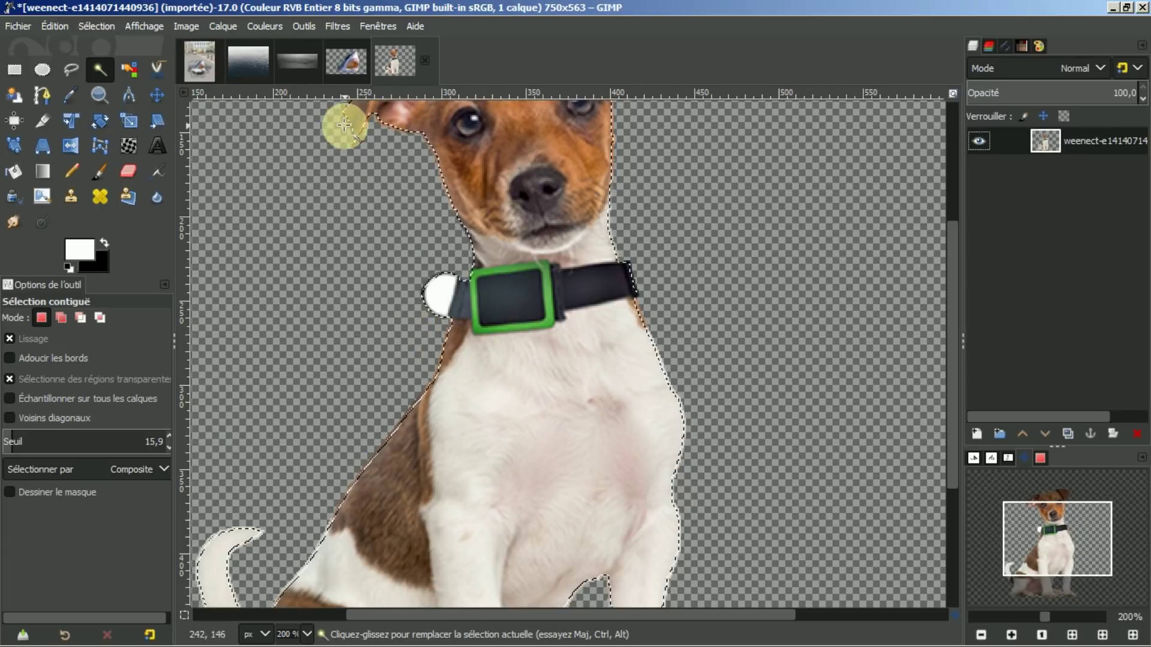
# Invert the selection, soften the dog's edge with a Gaussian blur of 1.50 in X and Y, and deselect everything
pyautogui.click(97, 27)
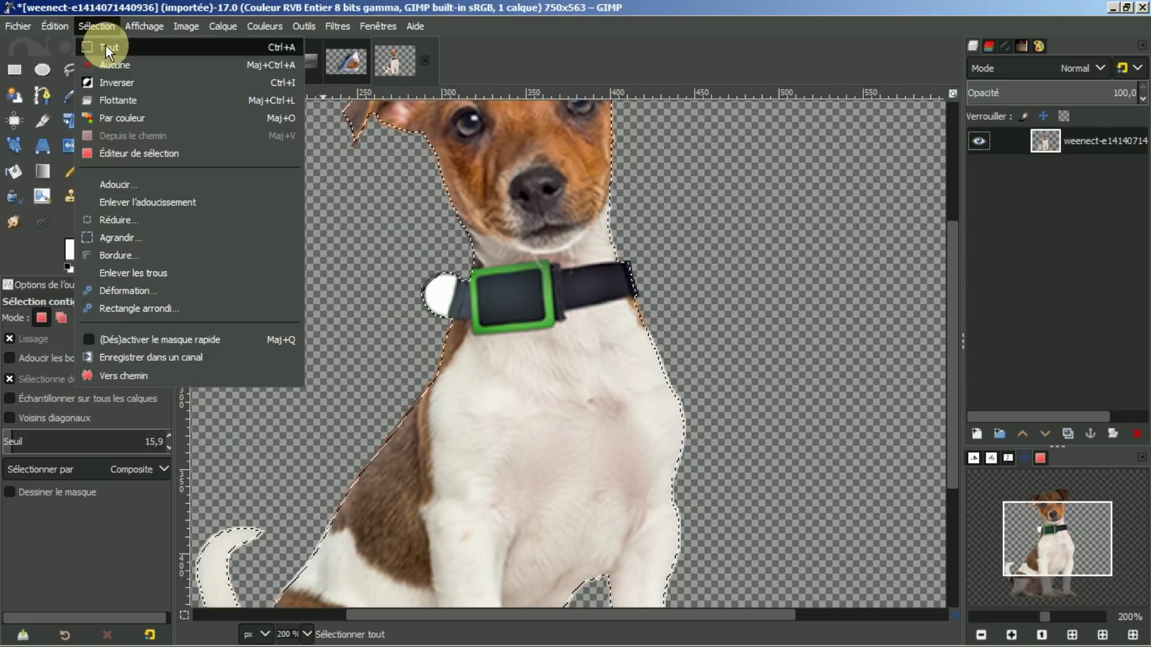
pyautogui.click(111, 83)
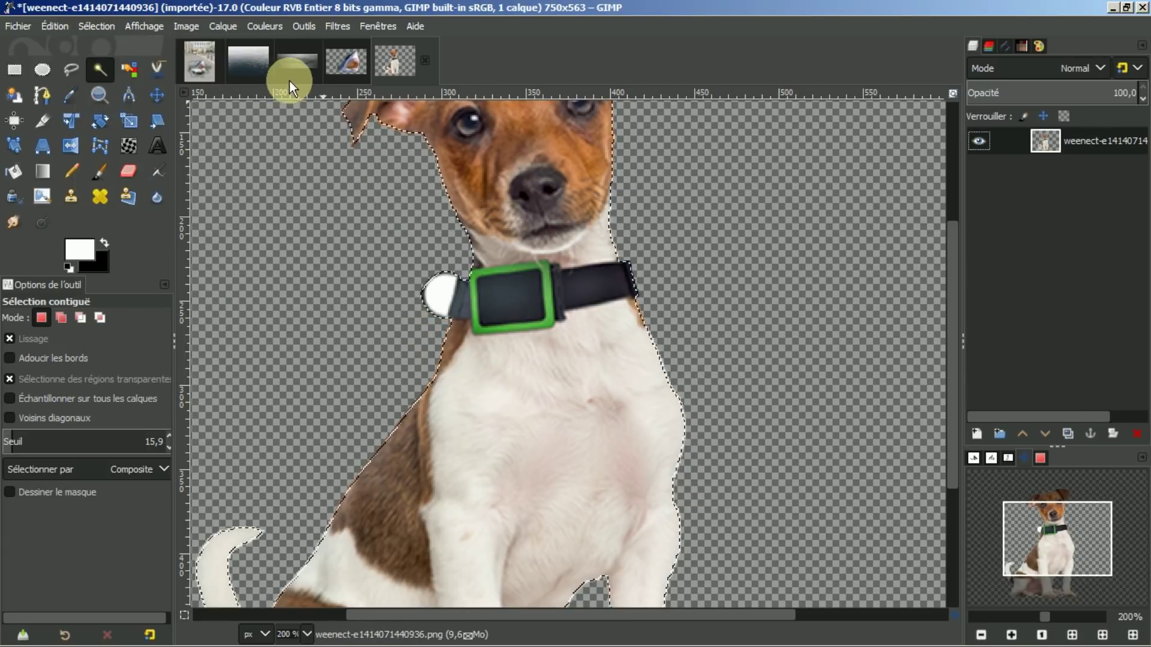
pyautogui.click(336, 26)
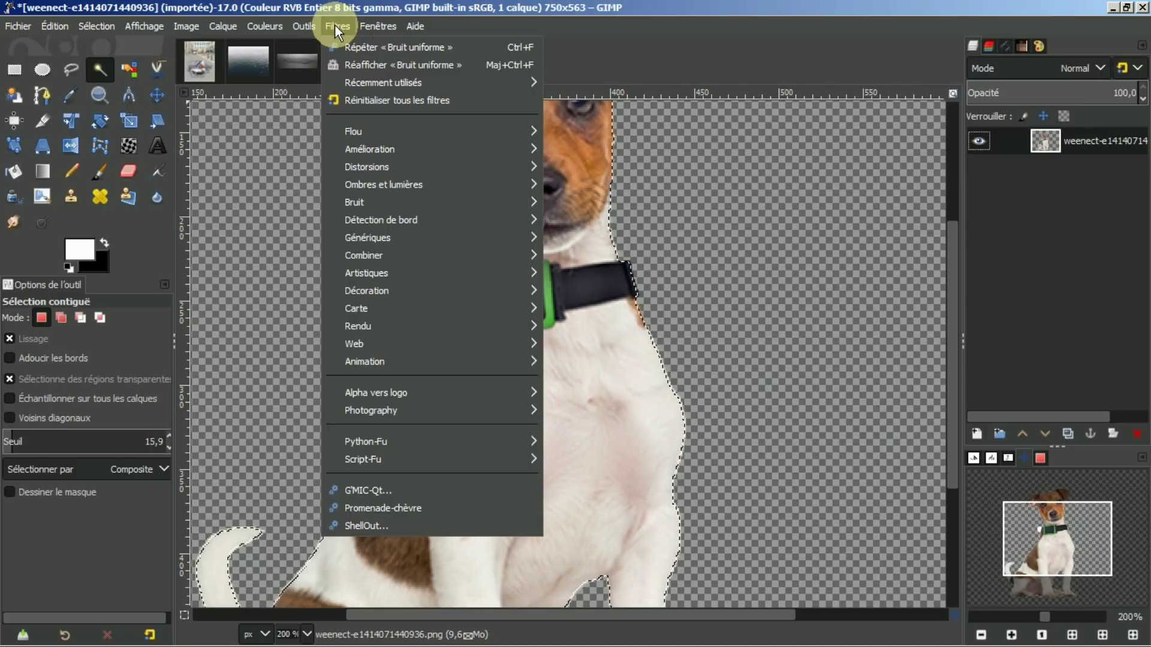
pyautogui.moveTo(351, 130)
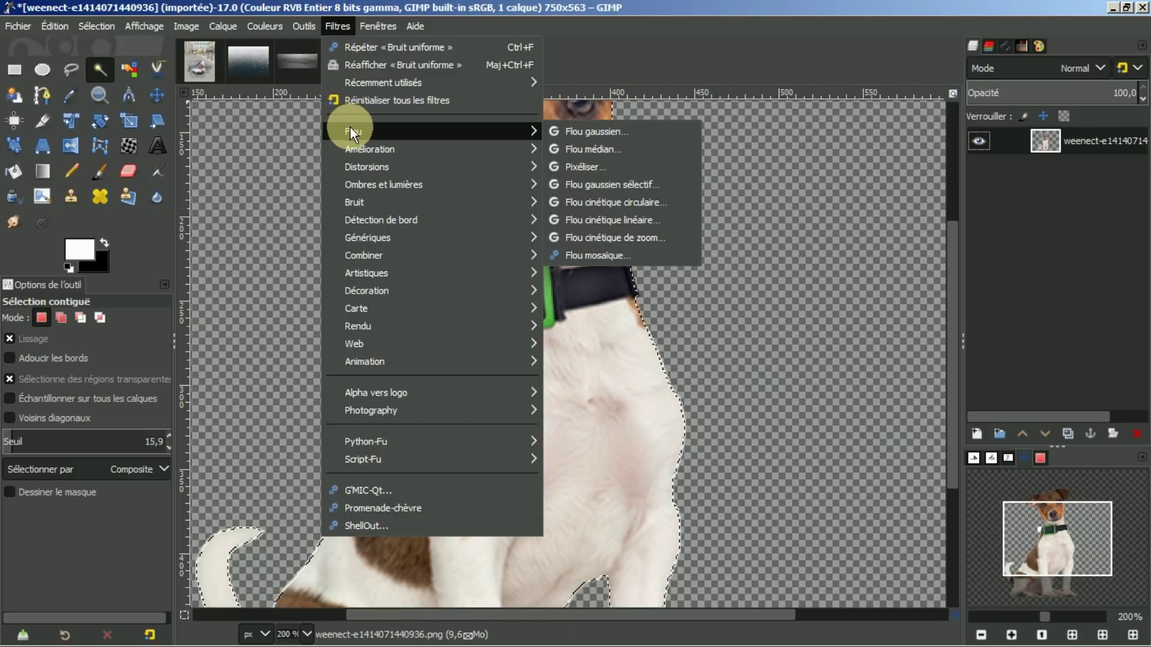
pyautogui.click(585, 131)
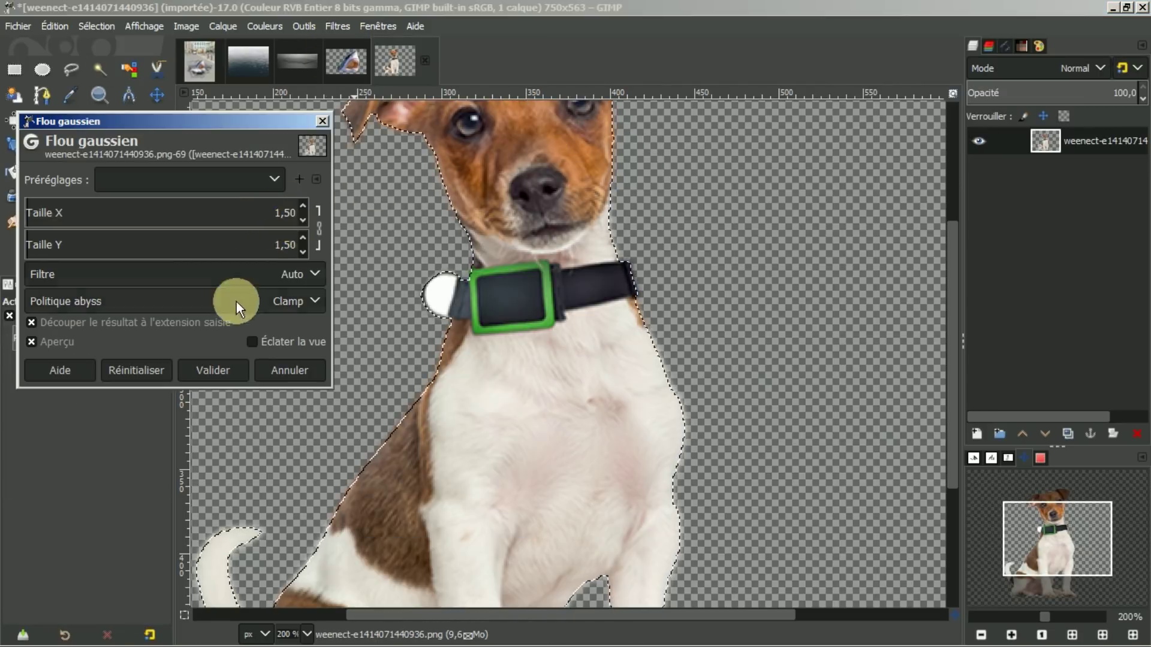
pyautogui.click(214, 368)
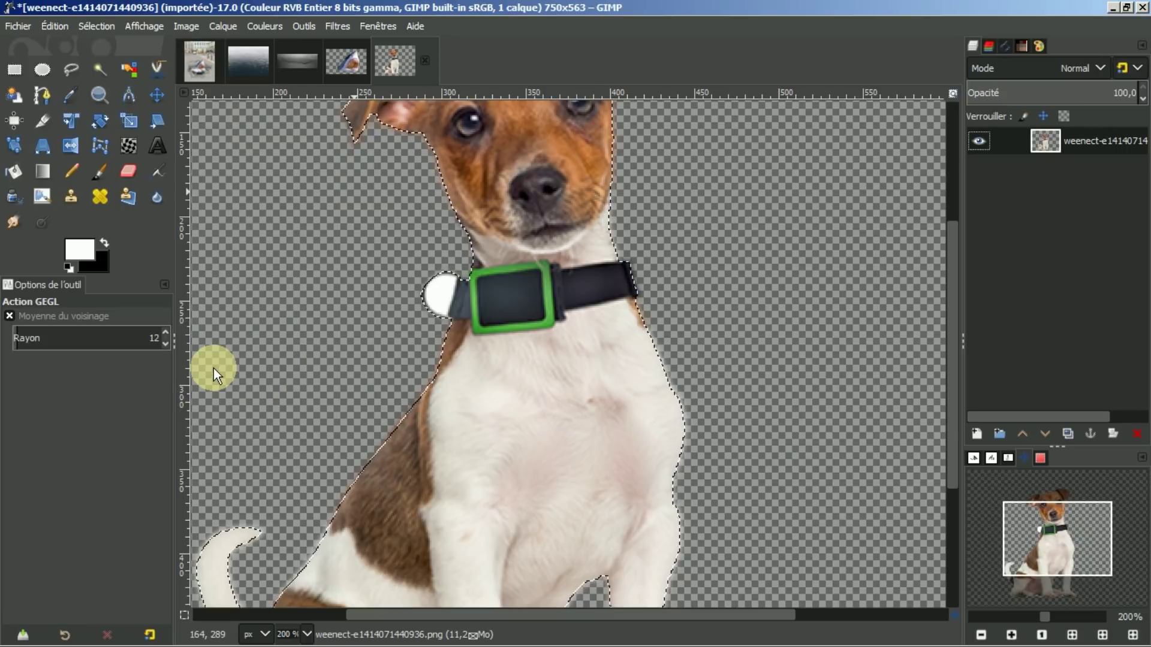
pyautogui.click(94, 25)
pyautogui.click(105, 67)
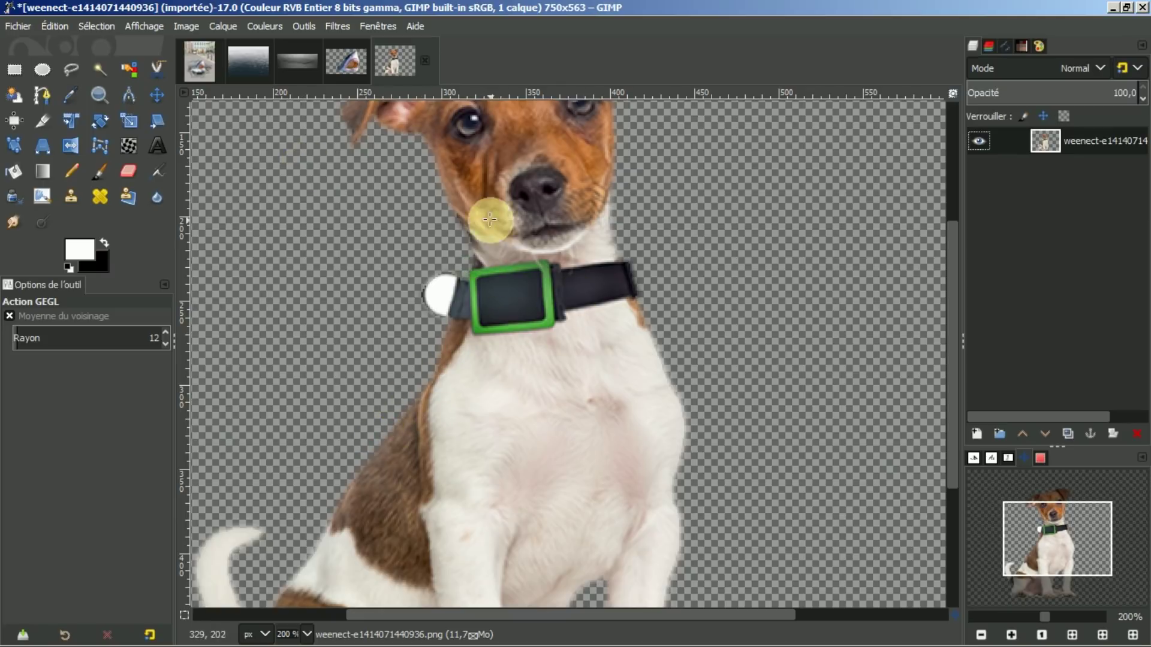
# Set up the Eraser with the 2. Hardness 075 brush, 100 opacity and a much smaller brush size for cleaning around the paws
pyautogui.moveTo(952, 261); pyautogui.dragTo(944, 416)
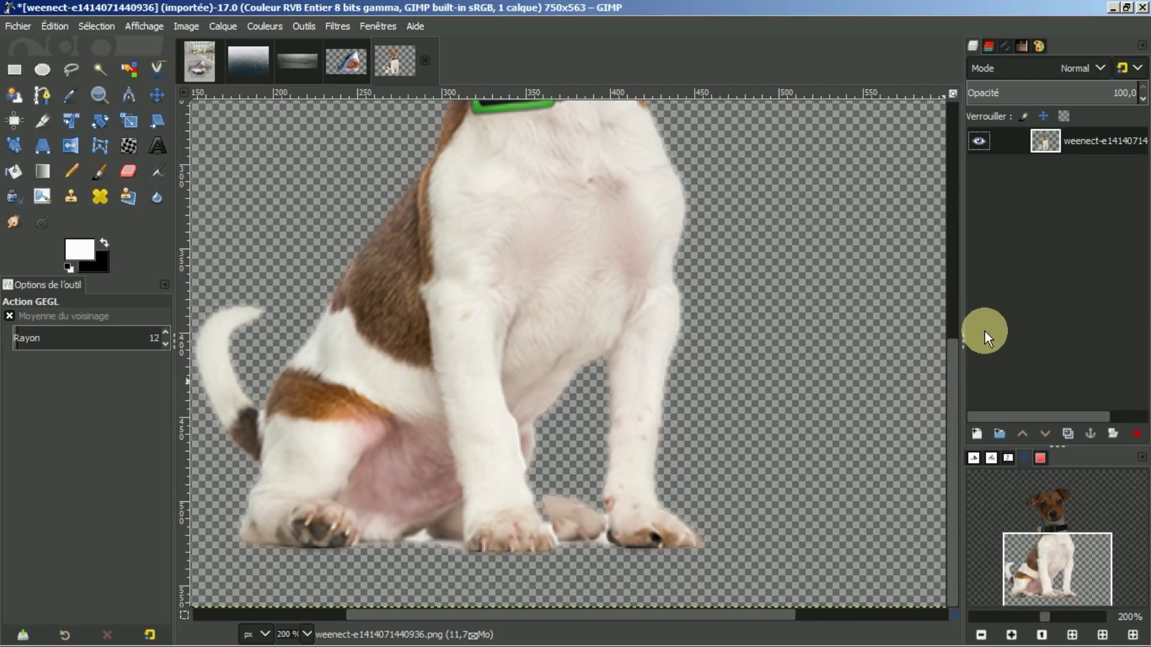
pyautogui.click(1011, 635)
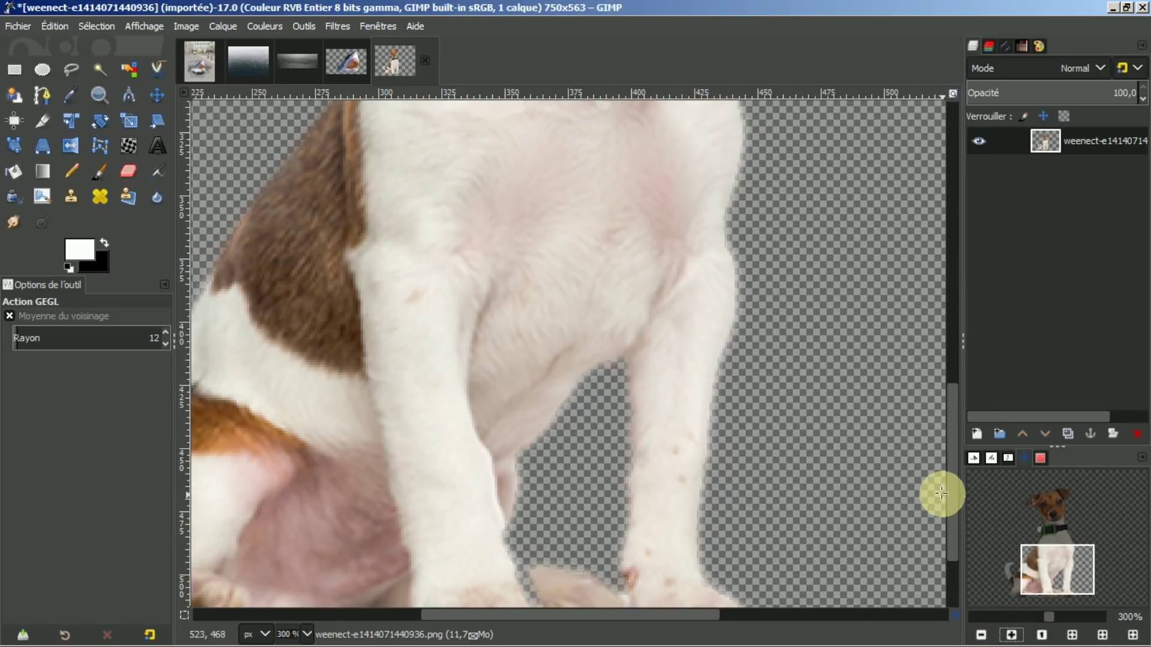
pyautogui.moveTo(948, 480); pyautogui.dragTo(951, 526)
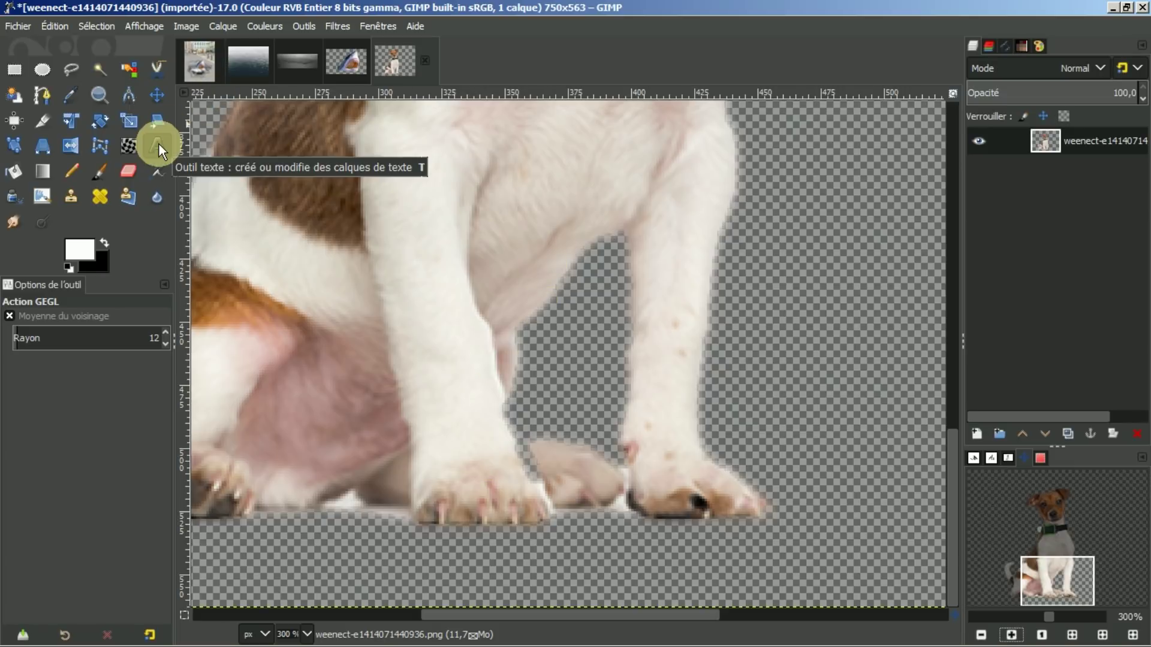
pyautogui.click(129, 173)
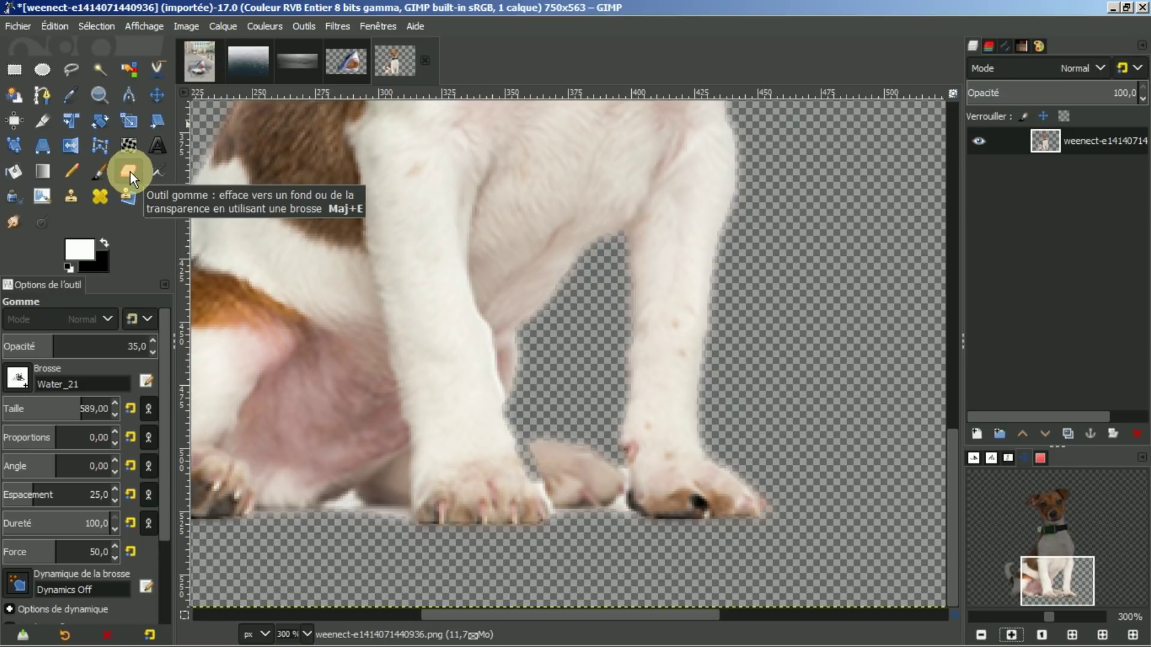
pyautogui.click(18, 379)
pyautogui.moveTo(145, 549); pyautogui.dragTo(145, 391)
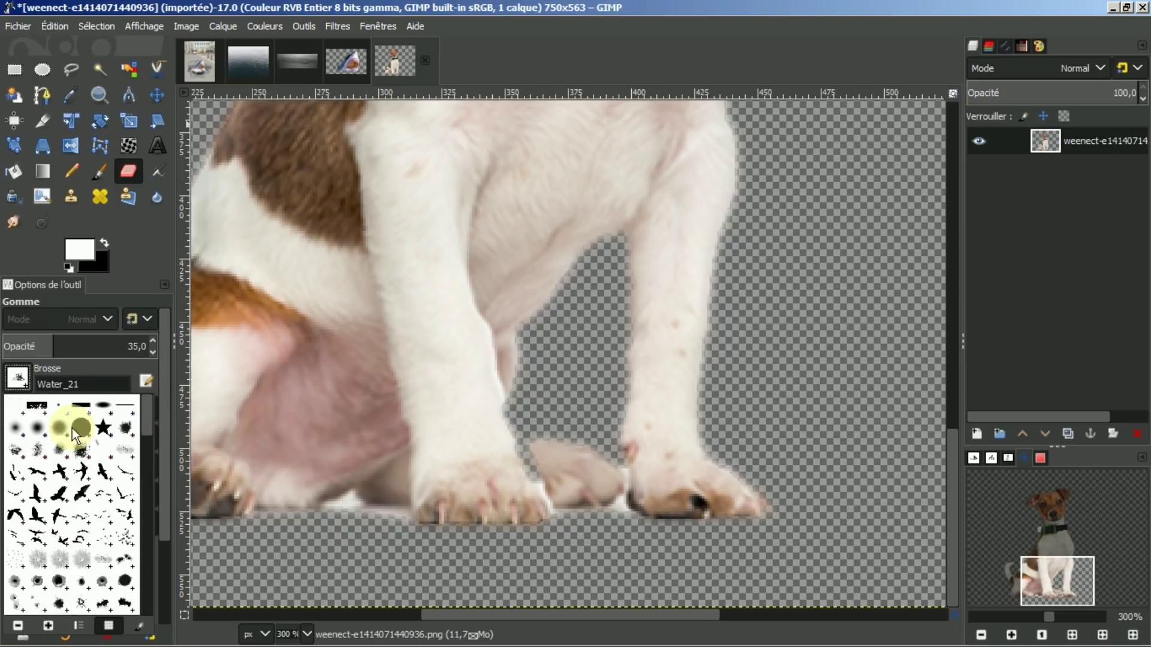
pyautogui.click(61, 429)
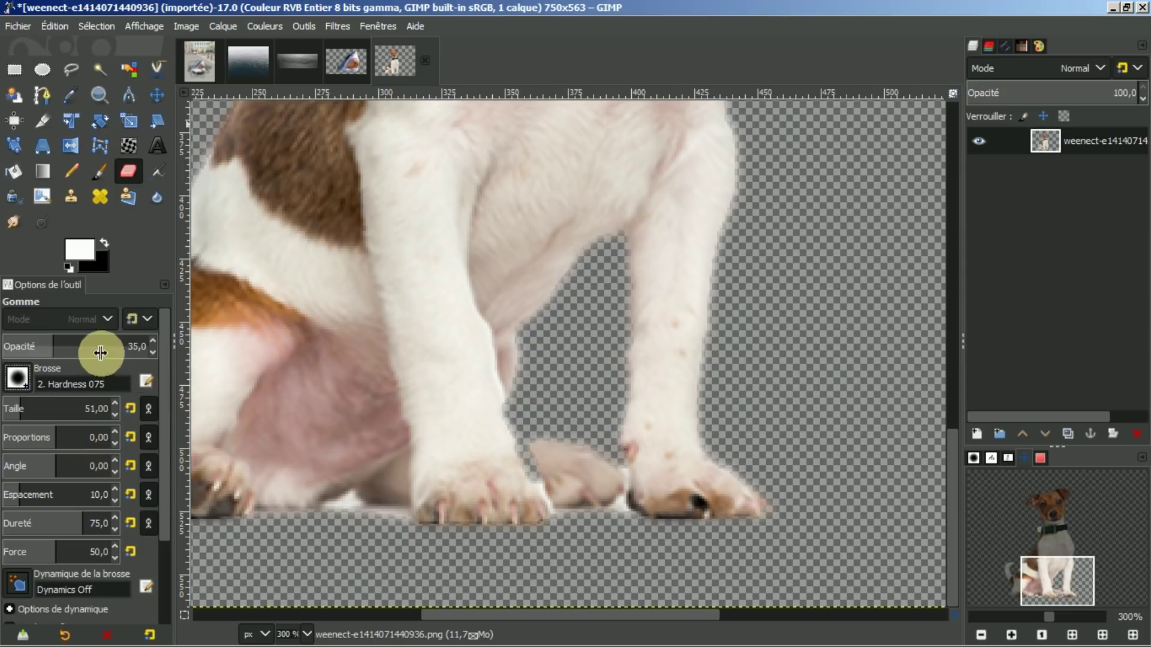
pyautogui.moveTo(48, 340)
pyautogui.mouseDown()
pyautogui.moveTo(146, 329)
pyautogui.moveTo(172, 339)
pyautogui.mouseUp()
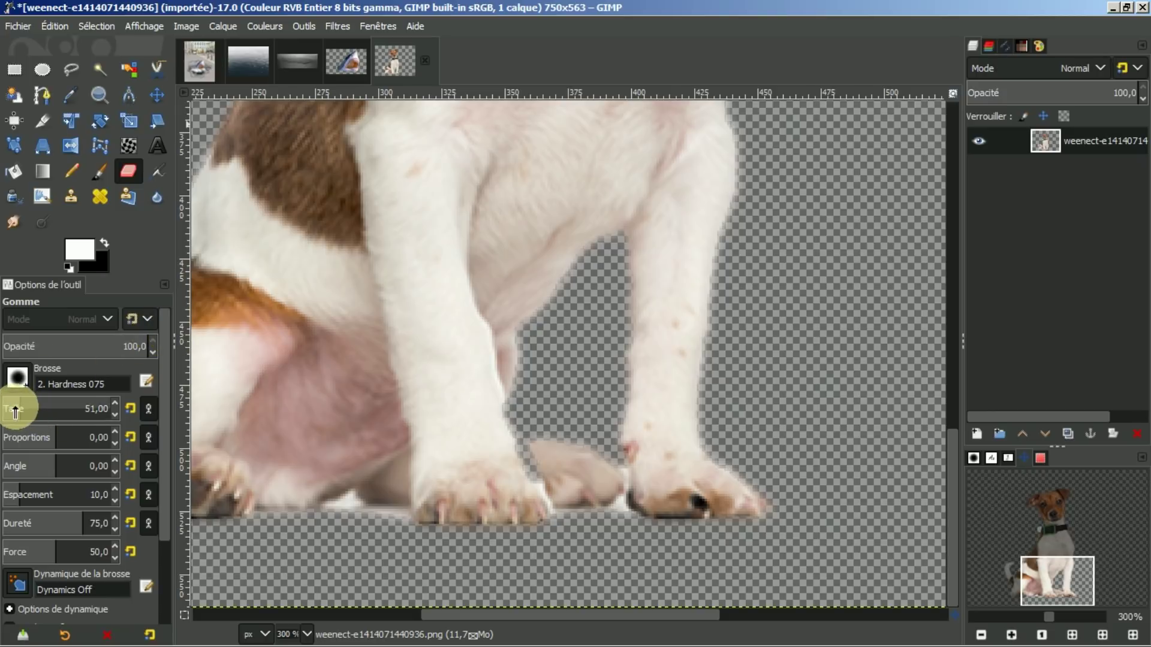
pyautogui.moveTo(21, 408); pyautogui.dragTo(11, 409)
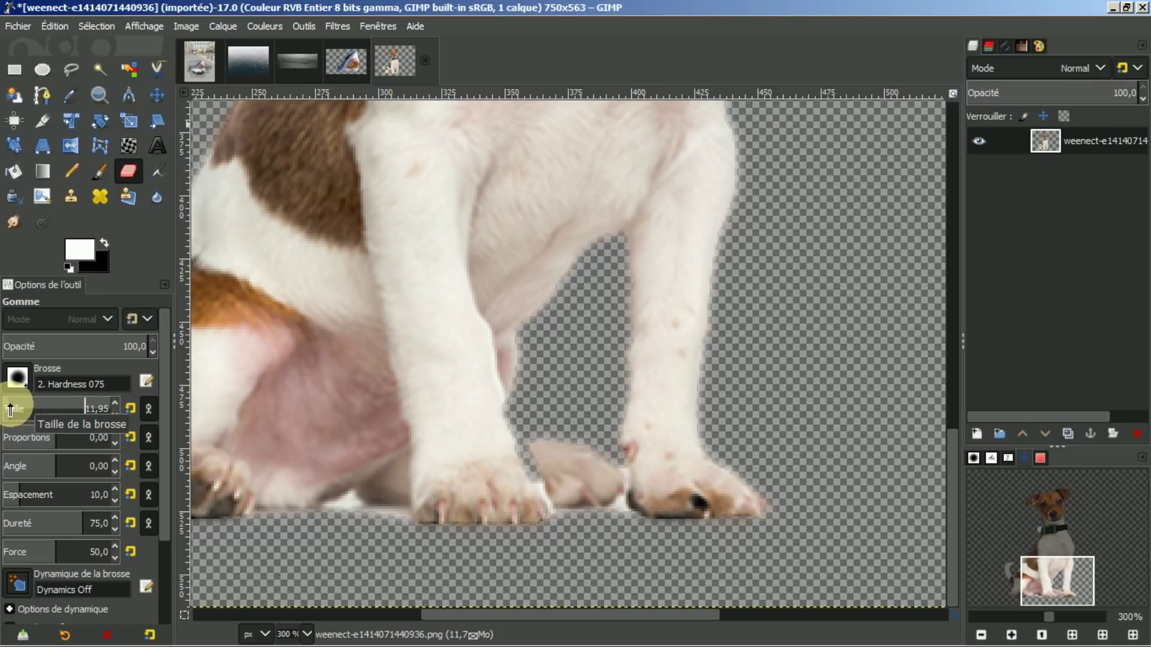
# Erase the white remnants under the belly and between the paws, using an eraser size of 4.95 for the finer spots
pyautogui.moveTo(345, 507)
pyautogui.mouseDown()
pyautogui.moveTo(334, 506)
pyautogui.moveTo(341, 496)
pyautogui.moveTo(411, 523)
pyautogui.moveTo(578, 539)
pyautogui.moveTo(509, 486)
pyautogui.mouseUp()
pyautogui.click(128, 422)
pyautogui.click(114, 414)
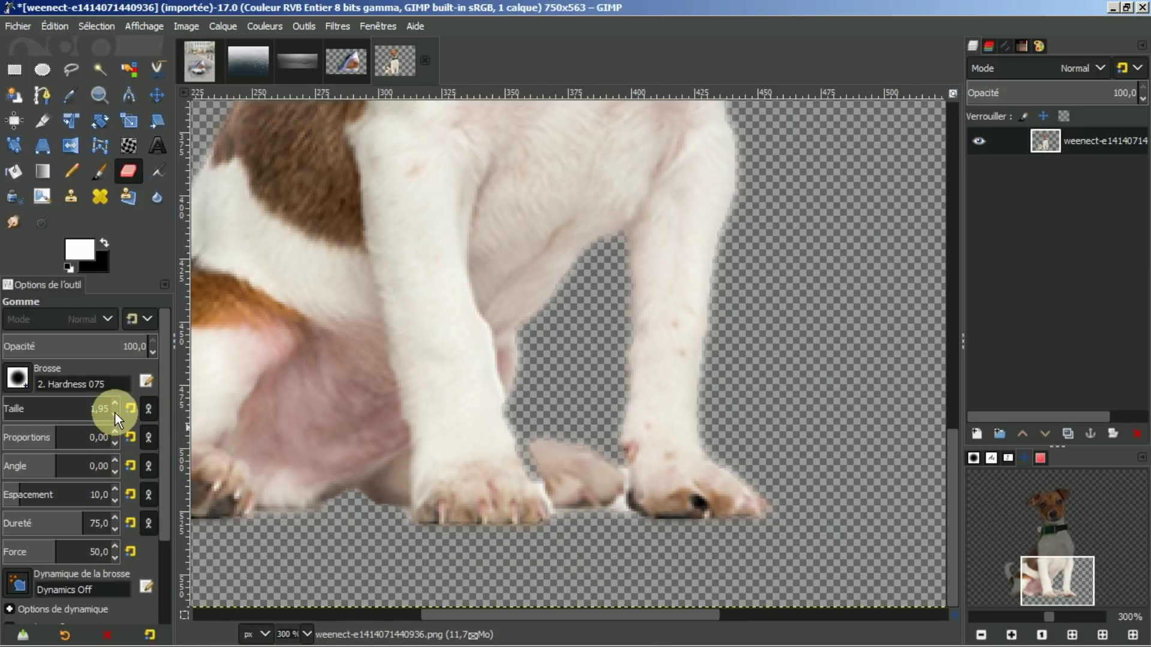
pyautogui.click(117, 405)
pyautogui.click(117, 405)
pyautogui.click(117, 405)
pyautogui.moveTo(533, 416)
pyautogui.mouseDown()
pyautogui.moveTo(585, 436)
pyautogui.moveTo(624, 511)
pyautogui.moveTo(628, 468)
pyautogui.moveTo(619, 495)
pyautogui.moveTo(550, 501)
pyautogui.moveTo(537, 483)
pyautogui.moveTo(547, 514)
pyautogui.moveTo(538, 480)
pyautogui.moveTo(545, 514)
pyautogui.moveTo(735, 529)
pyautogui.moveTo(768, 477)
pyautogui.mouseUp()
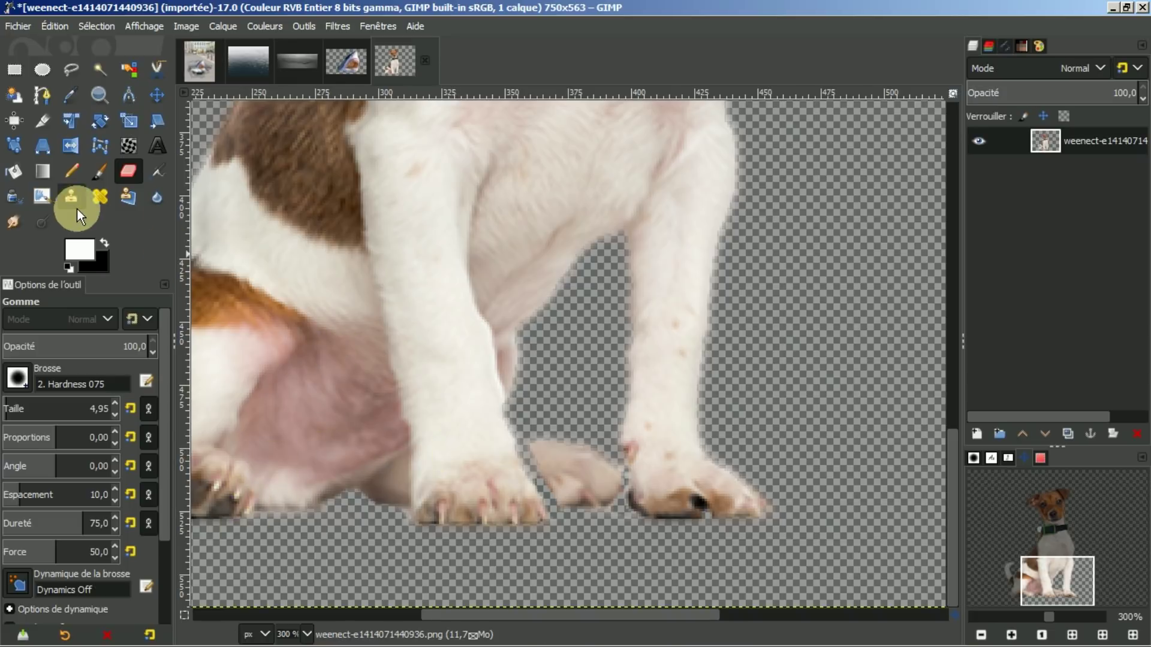
# Smudge the hind foot toward the front leg with a 12.95 brush to fill the gap between them
pyautogui.click(12, 221)
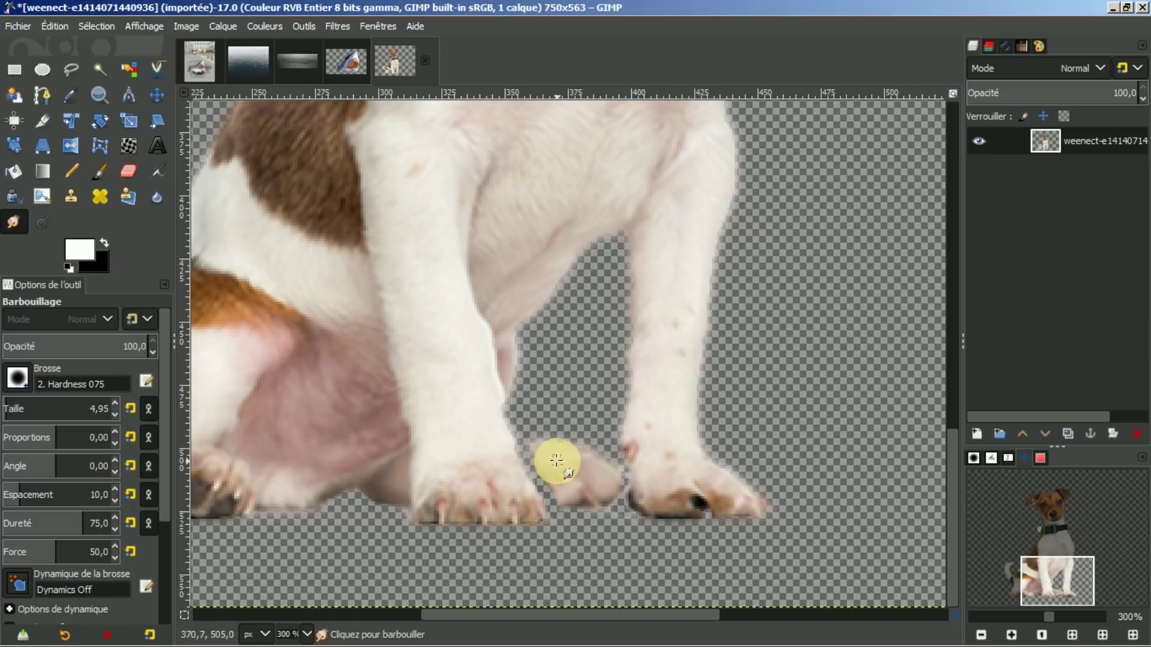
pyautogui.scroll(19, 116, 404)
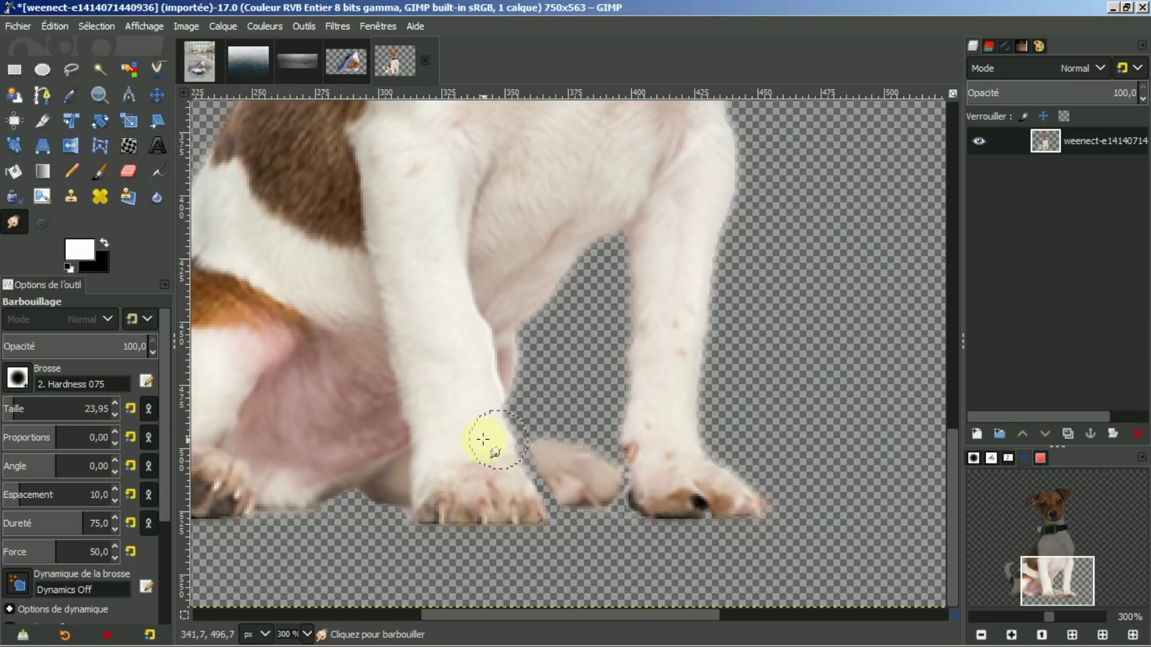
pyautogui.scroll(-11, 116, 414)
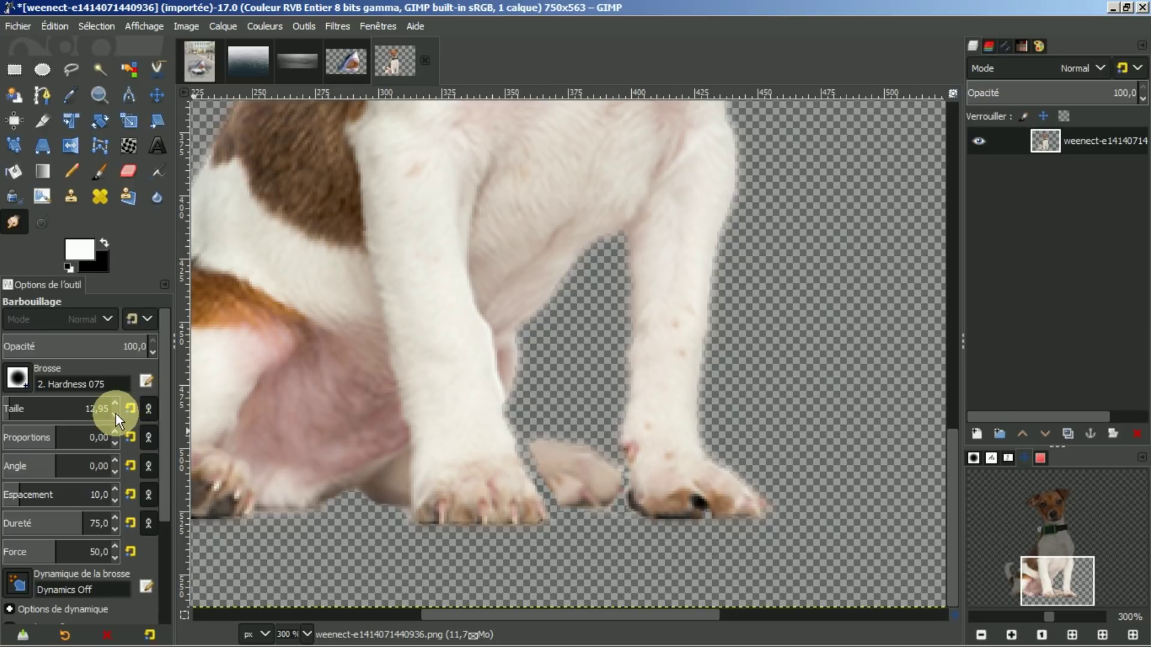
pyautogui.click(533, 460)
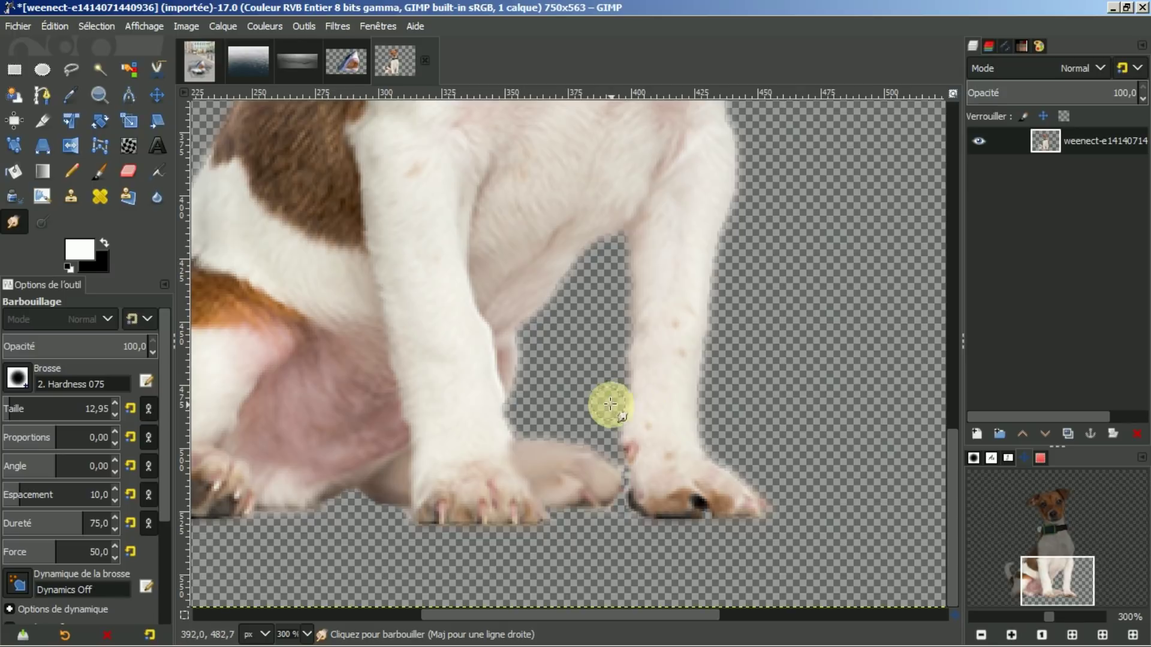
# Copy the finished dog cut-out and paste it into pavés.xcf as a new layer
pyautogui.click(1072, 634)
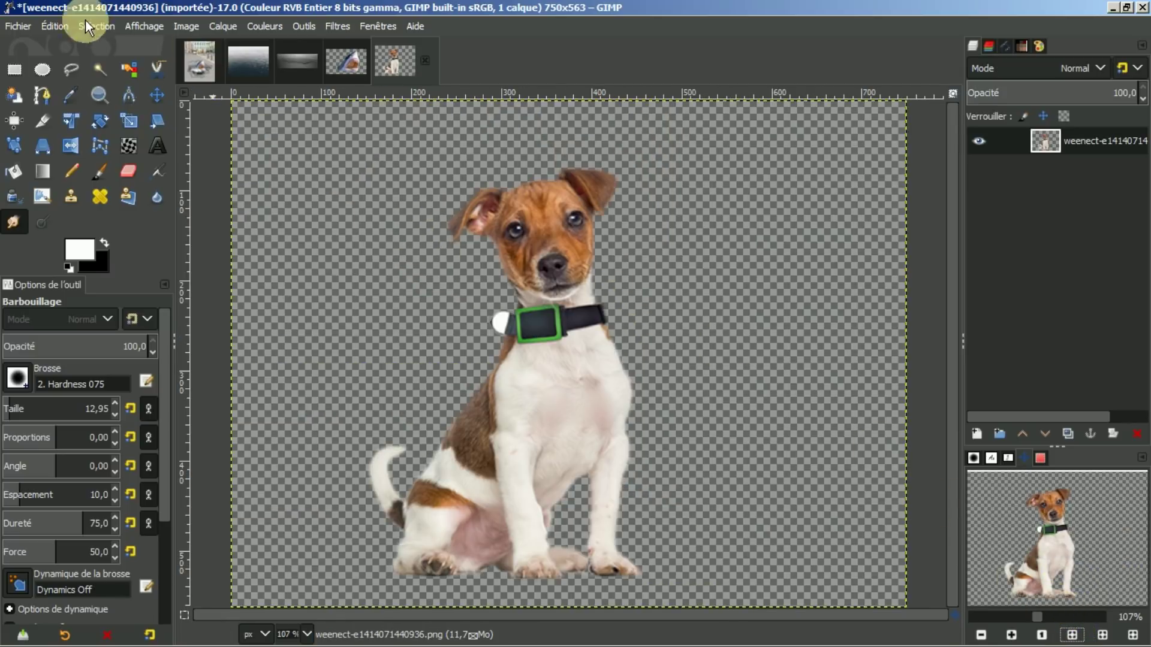
pyautogui.click(54, 26)
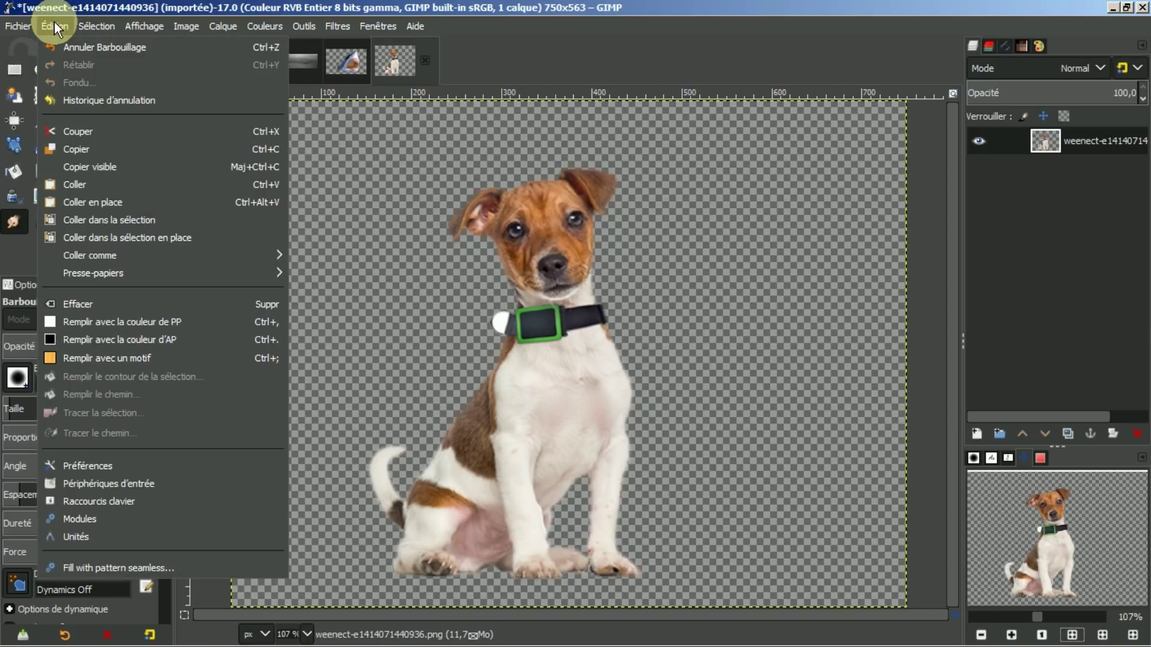
pyautogui.click(91, 150)
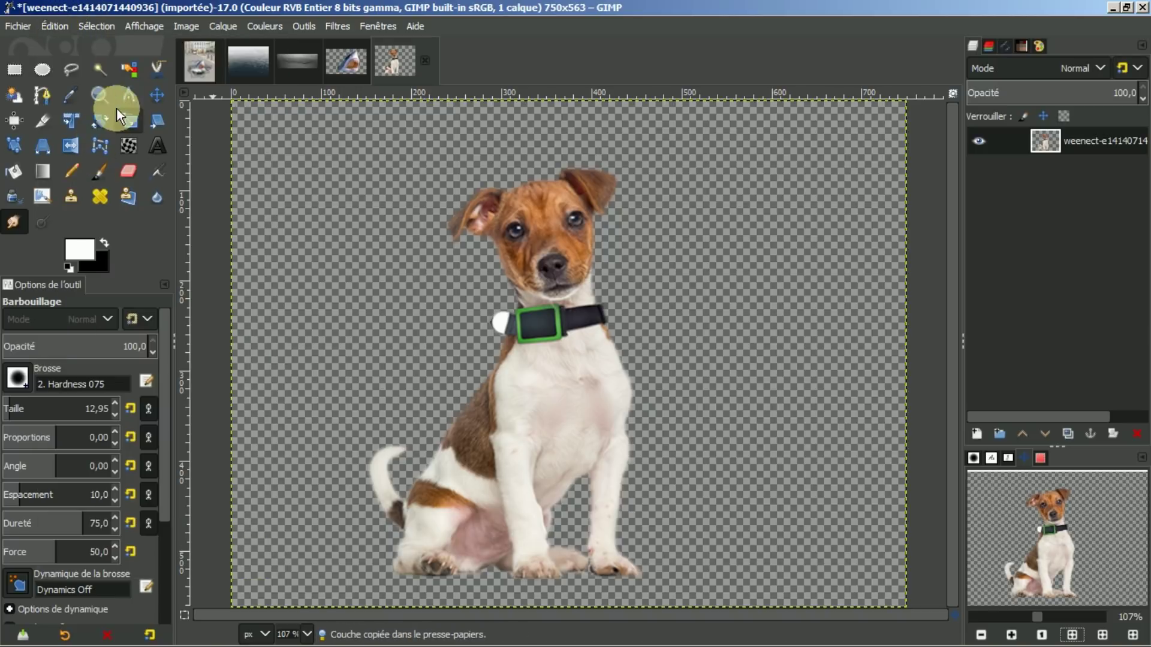
pyautogui.click(198, 64)
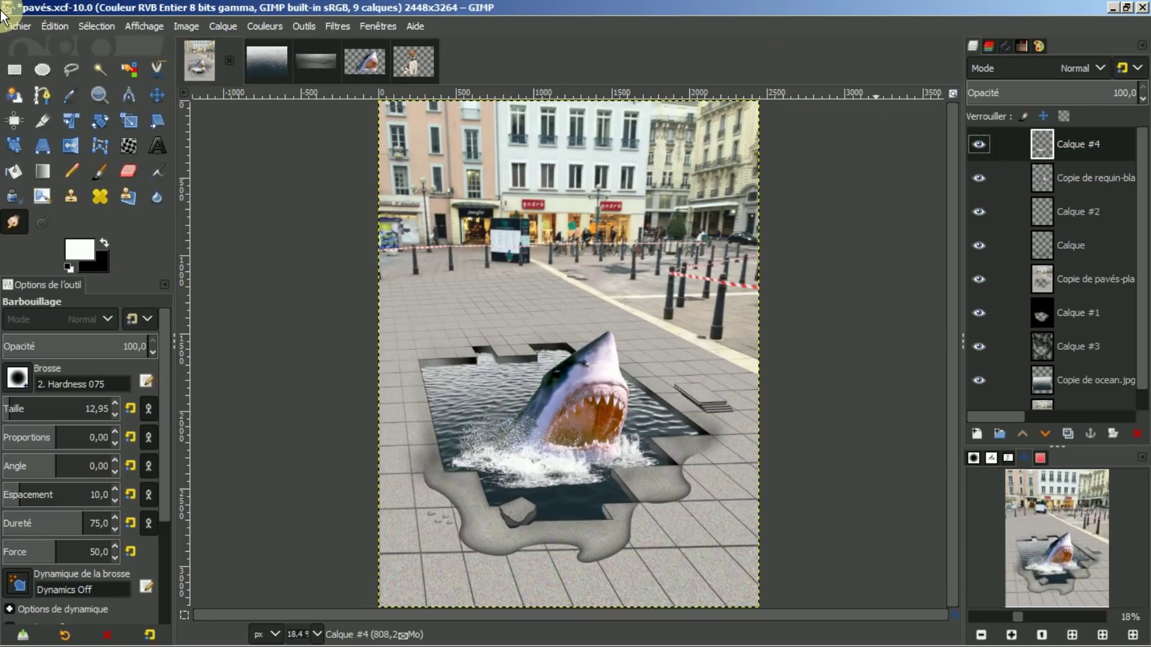
pyautogui.click(62, 24)
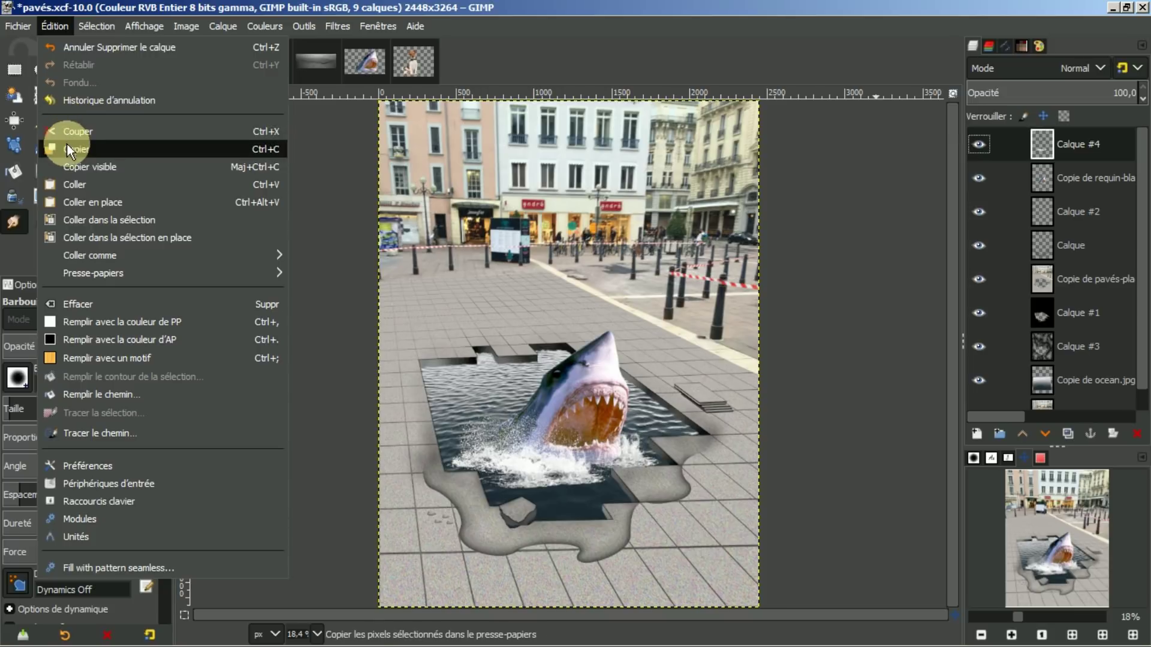
pyautogui.click(72, 182)
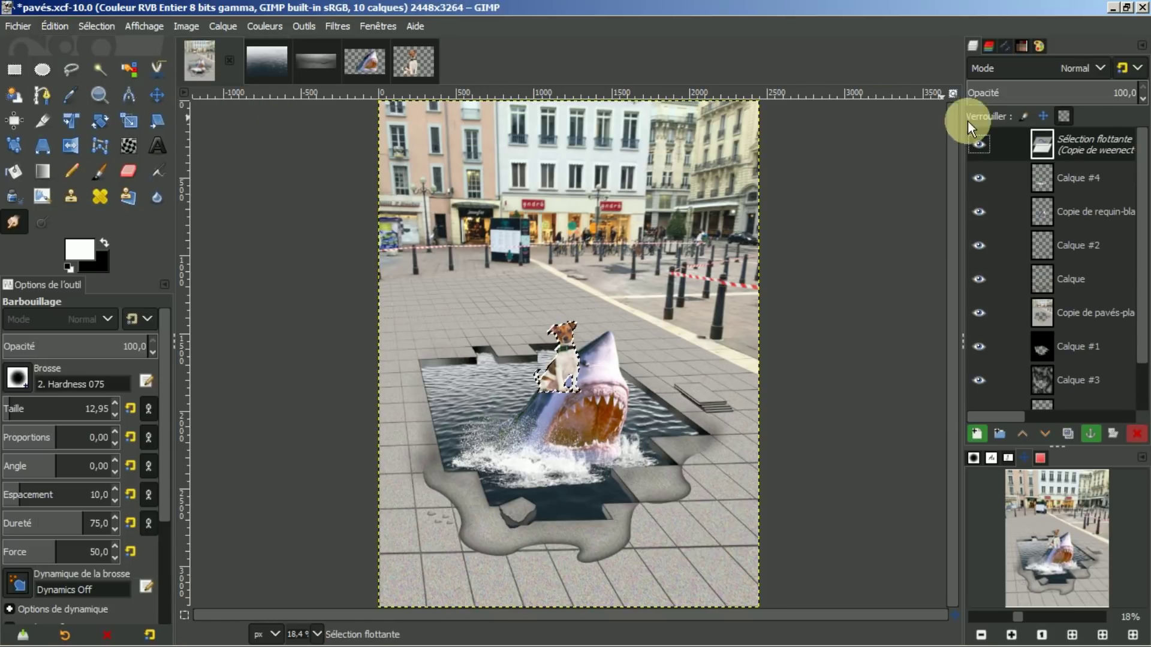
pyautogui.click(974, 431)
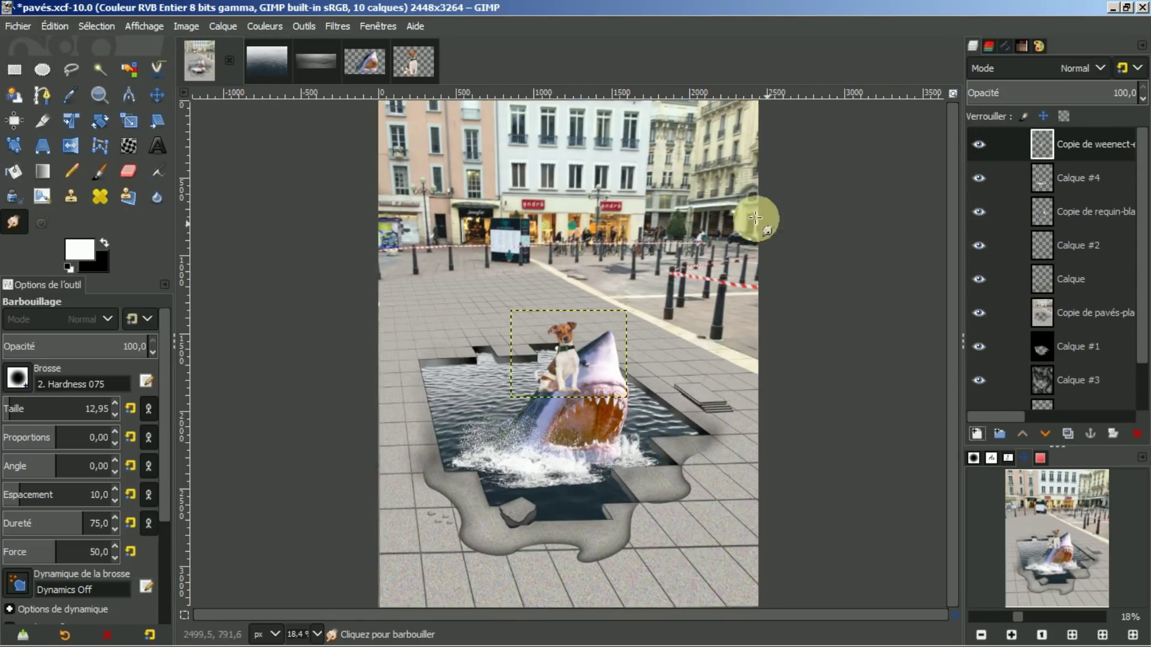
# Move the dog layer onto the grey concrete ledge just right of the shark's splash
pyautogui.click(157, 96)
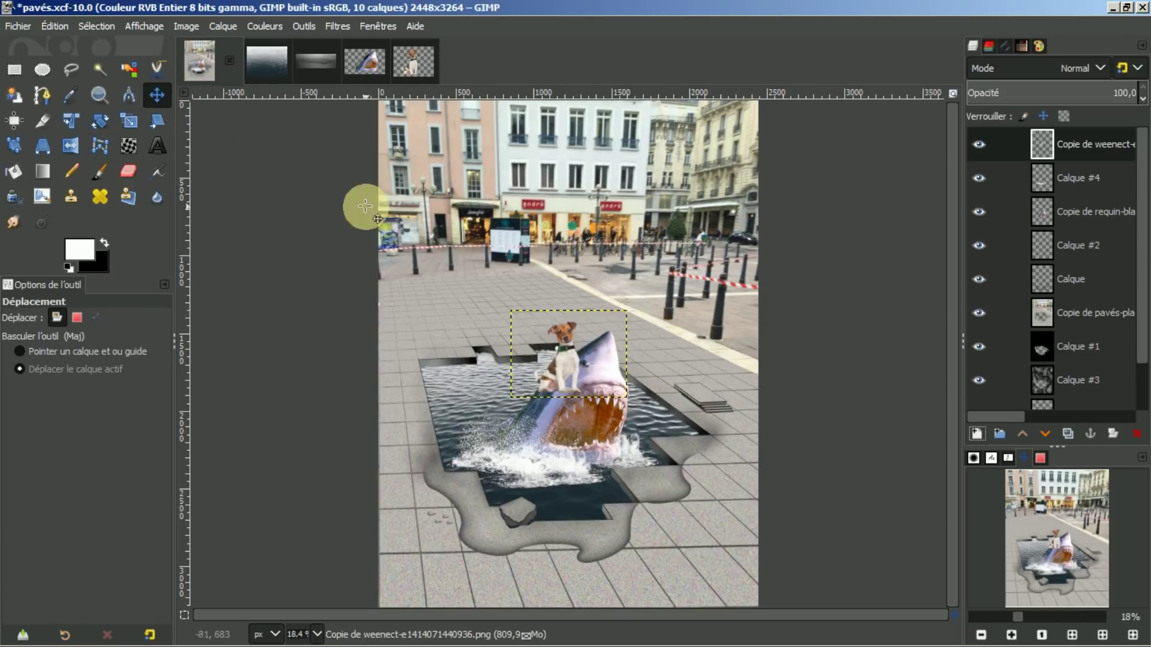
pyautogui.moveTo(562, 366); pyautogui.dragTo(652, 455)
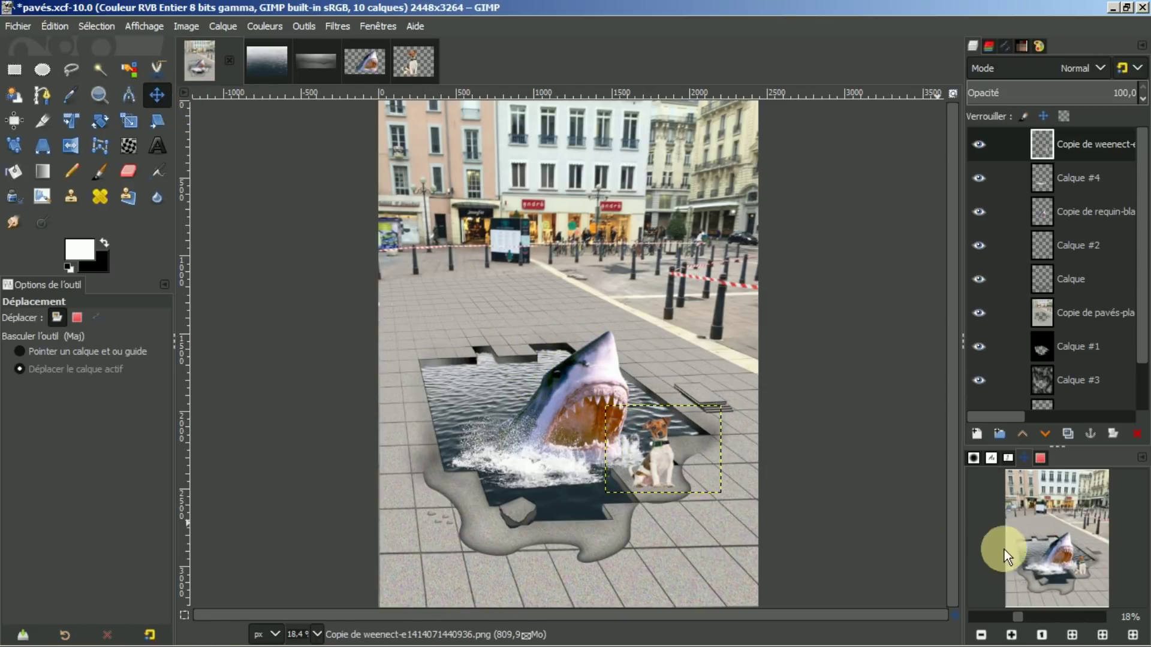
pyautogui.click(1010, 634)
pyautogui.click(1011, 634)
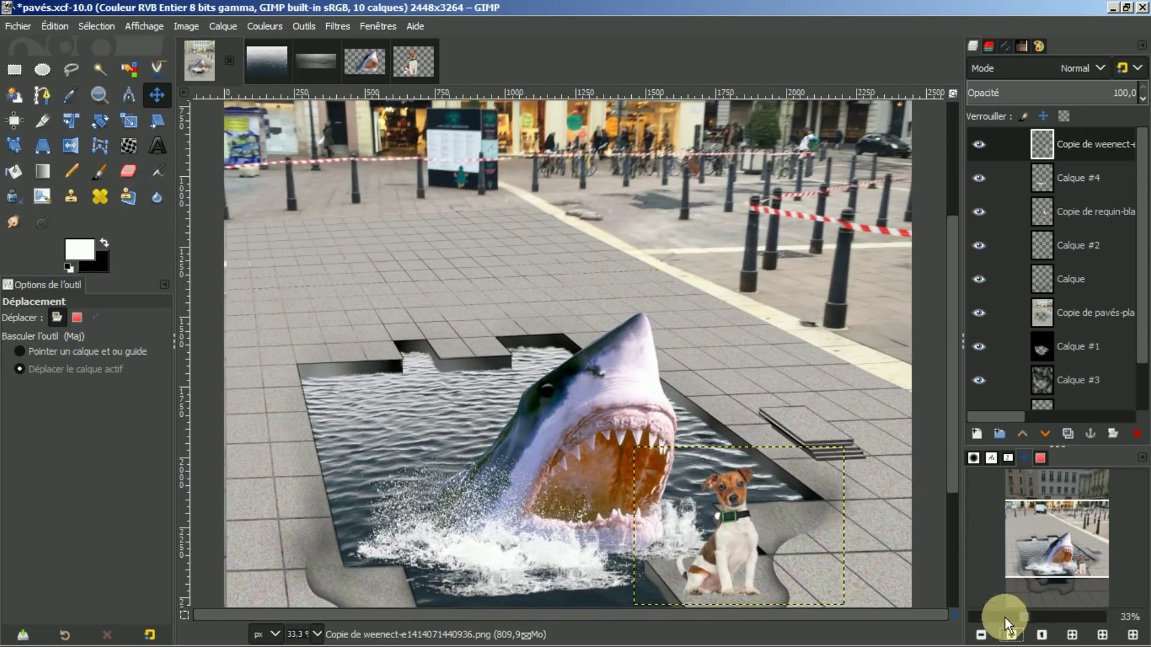
pyautogui.moveTo(946, 408); pyautogui.dragTo(950, 512)
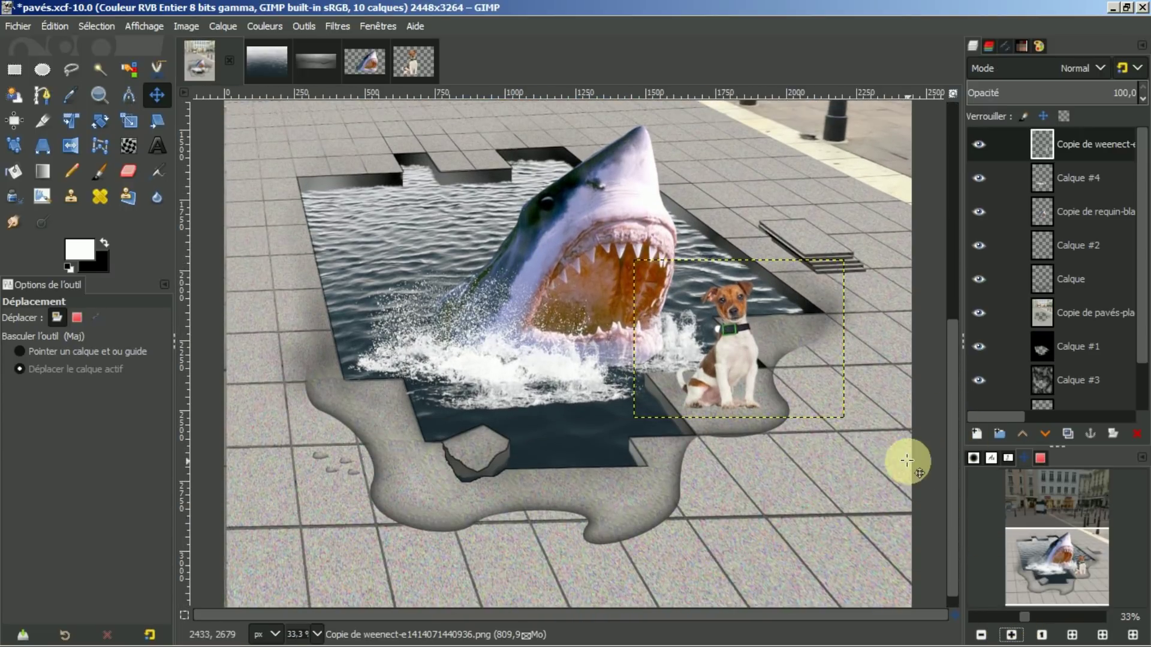
pyautogui.moveTo(721, 351); pyautogui.dragTo(712, 329)
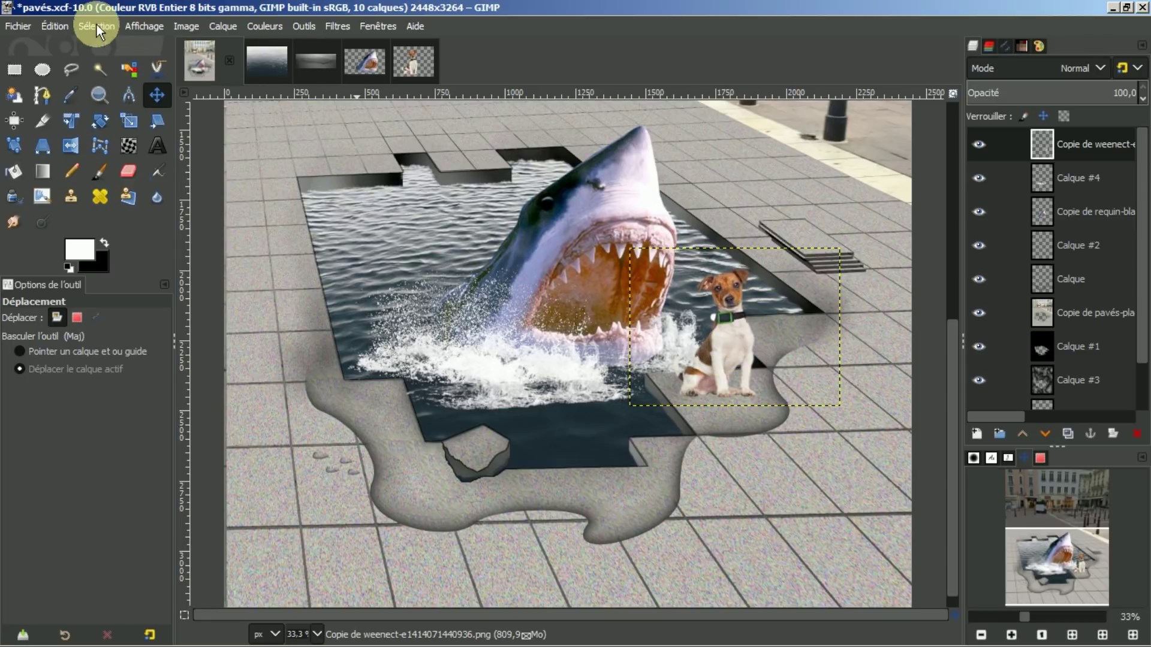
# Shear the dog layer vertically by about 0.108 with the Unified Transform, raising its left side and lowering its right side
pyautogui.click(70, 120)
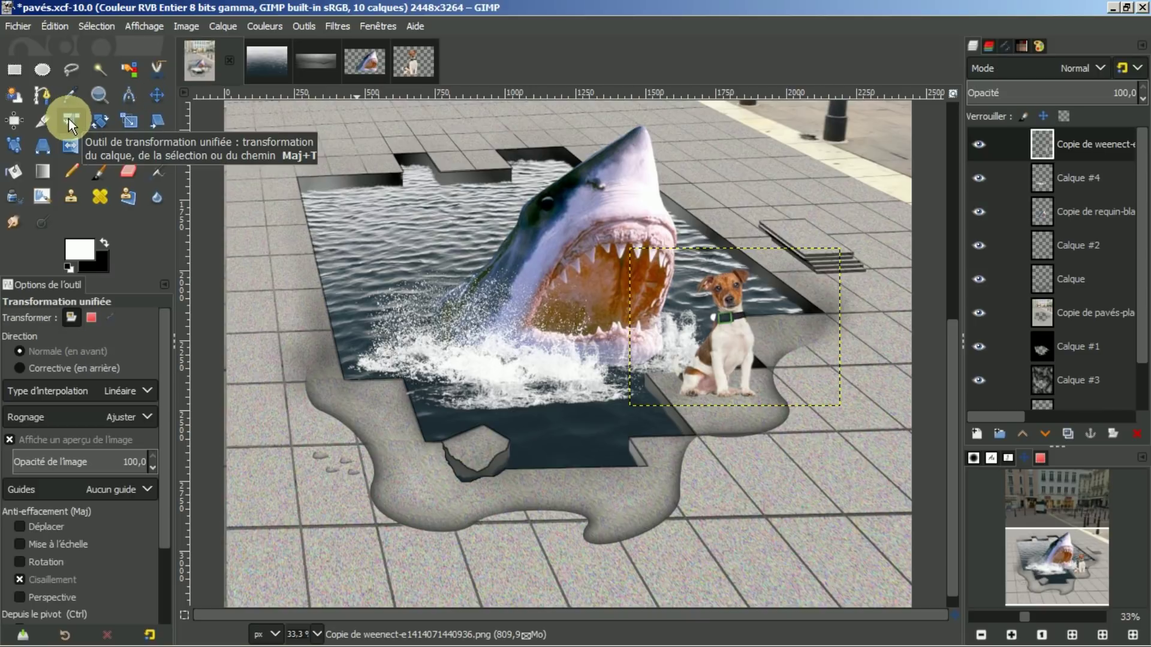
pyautogui.click(753, 317)
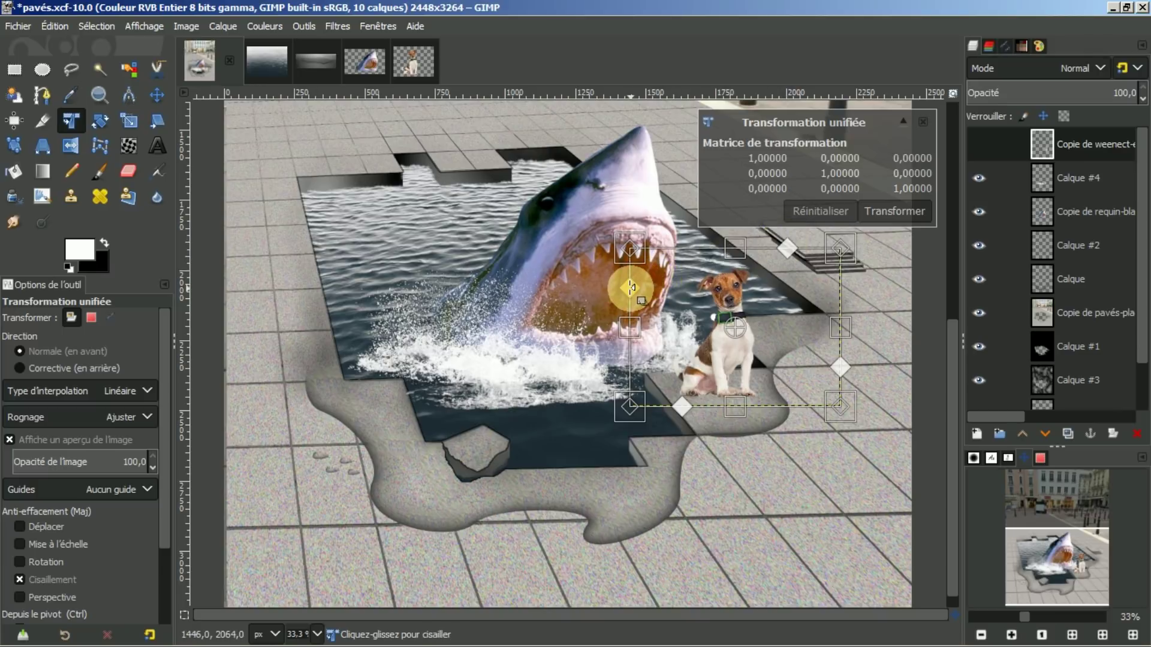
pyautogui.moveTo(629, 288); pyautogui.dragTo(635, 266)
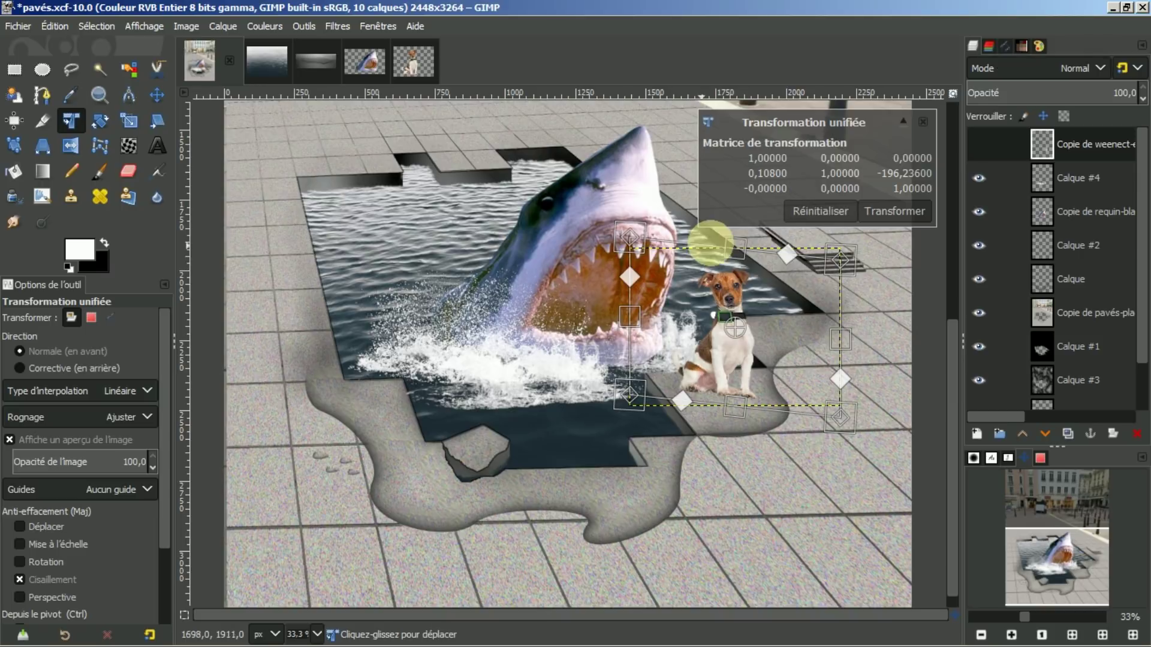
pyautogui.click(899, 213)
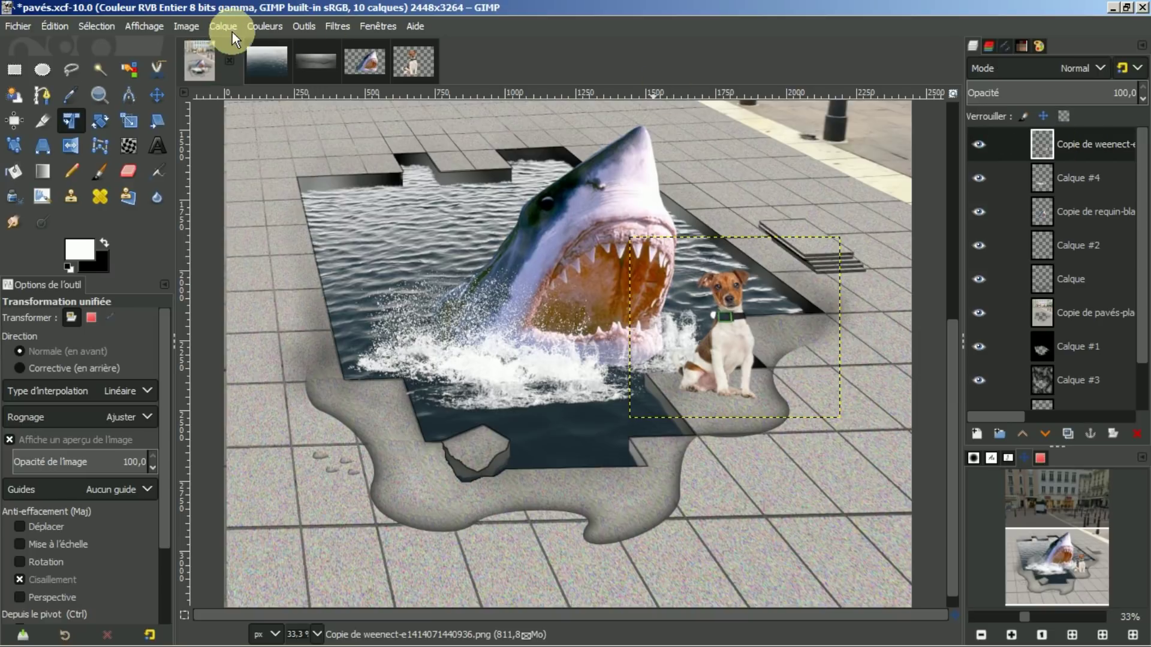
# Lower the dog's chroma to -5.23 with Hue-Chroma and extend its layer to the image size
pyautogui.click(268, 27)
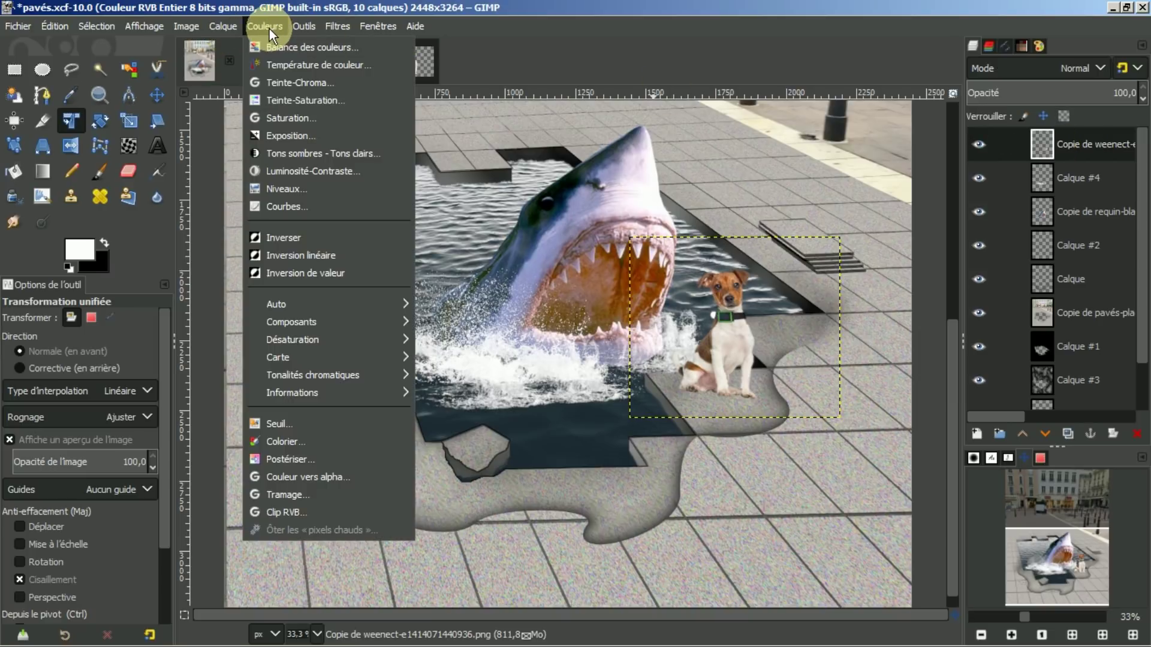
pyautogui.click(263, 84)
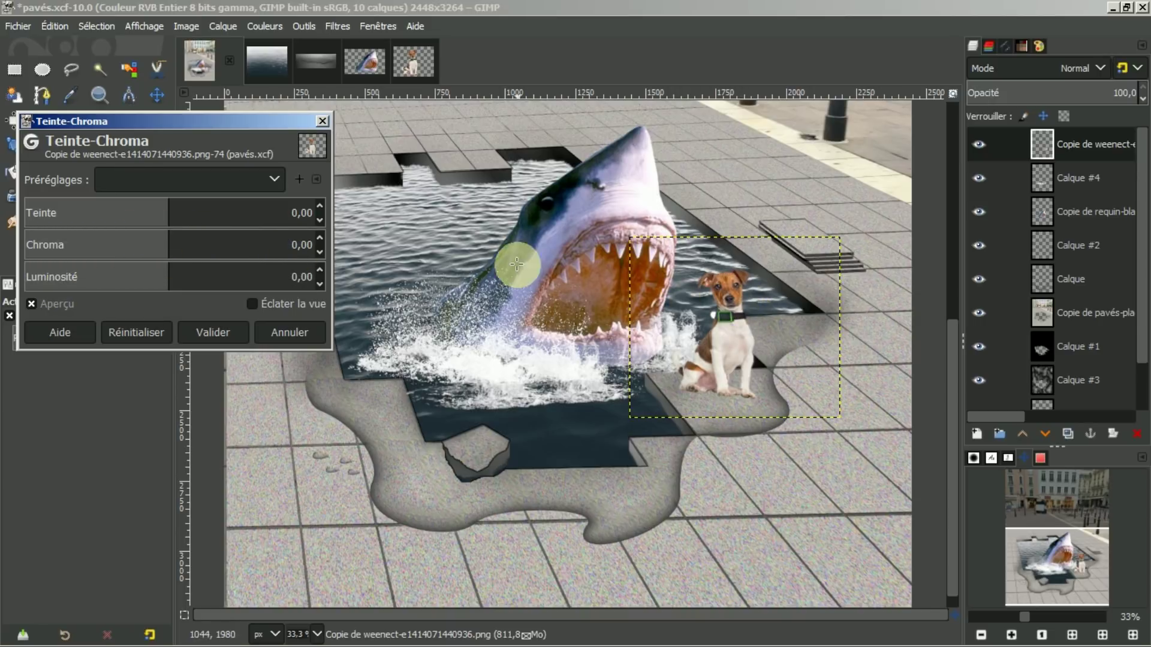
pyautogui.moveTo(170, 240)
pyautogui.mouseDown()
pyautogui.moveTo(133, 238)
pyautogui.moveTo(165, 239)
pyautogui.mouseUp()
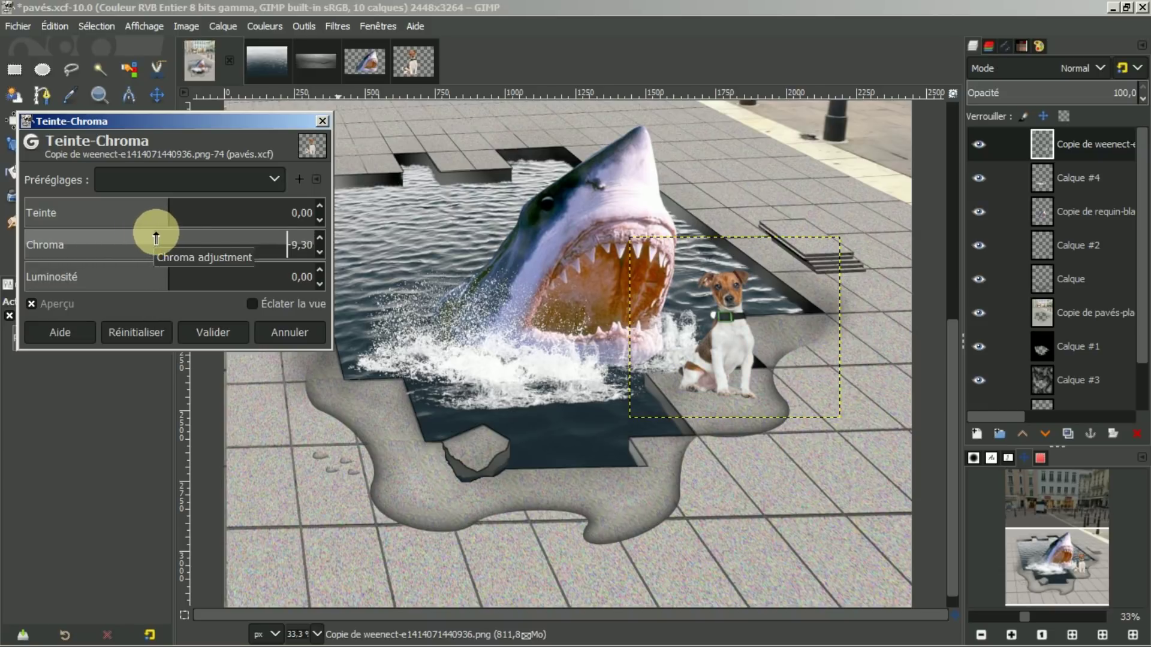
pyautogui.moveTo(157, 238)
pyautogui.mouseDown()
pyautogui.moveTo(219, 238)
pyautogui.moveTo(162, 233)
pyautogui.mouseUp()
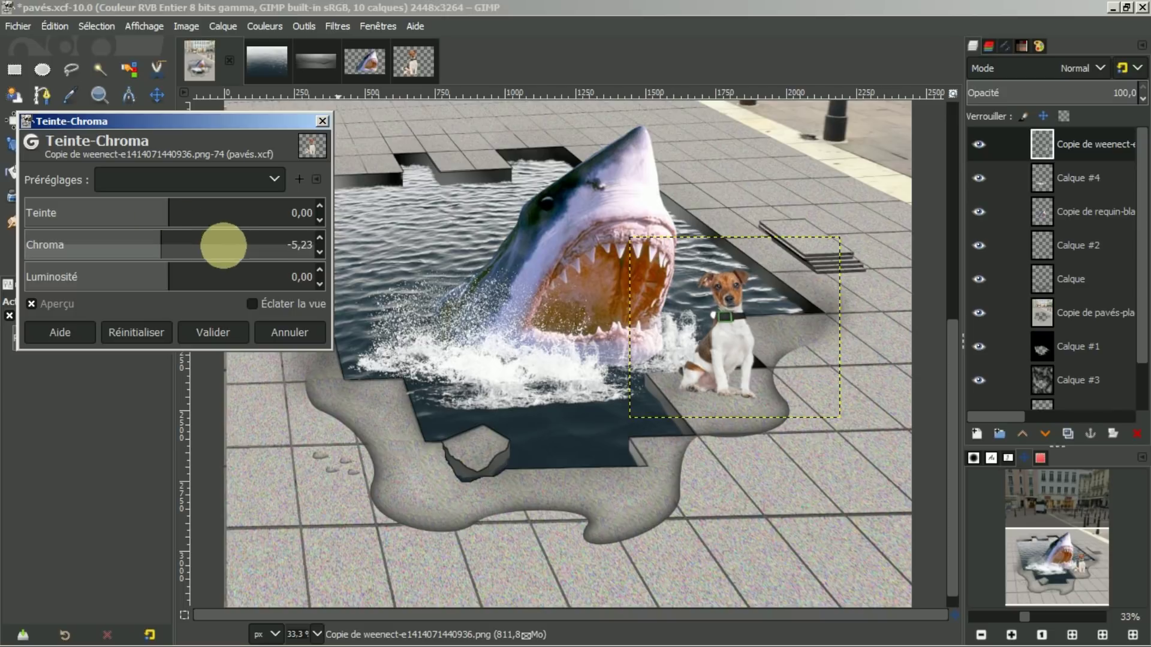
pyautogui.click(213, 333)
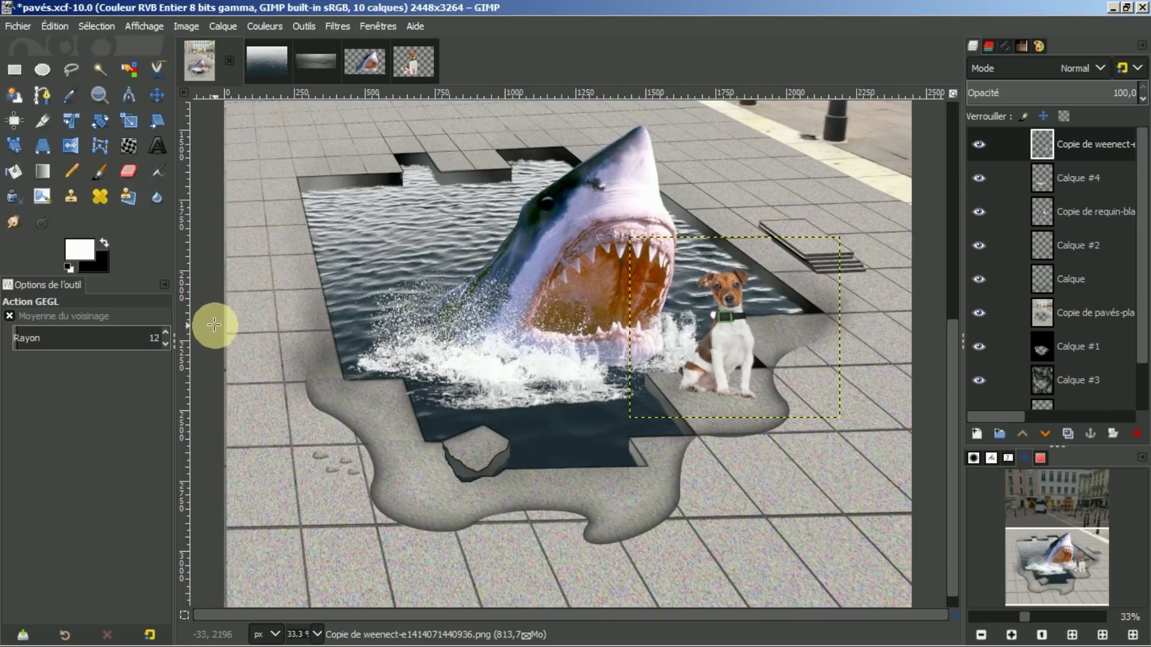
pyautogui.rightClick(1068, 145)
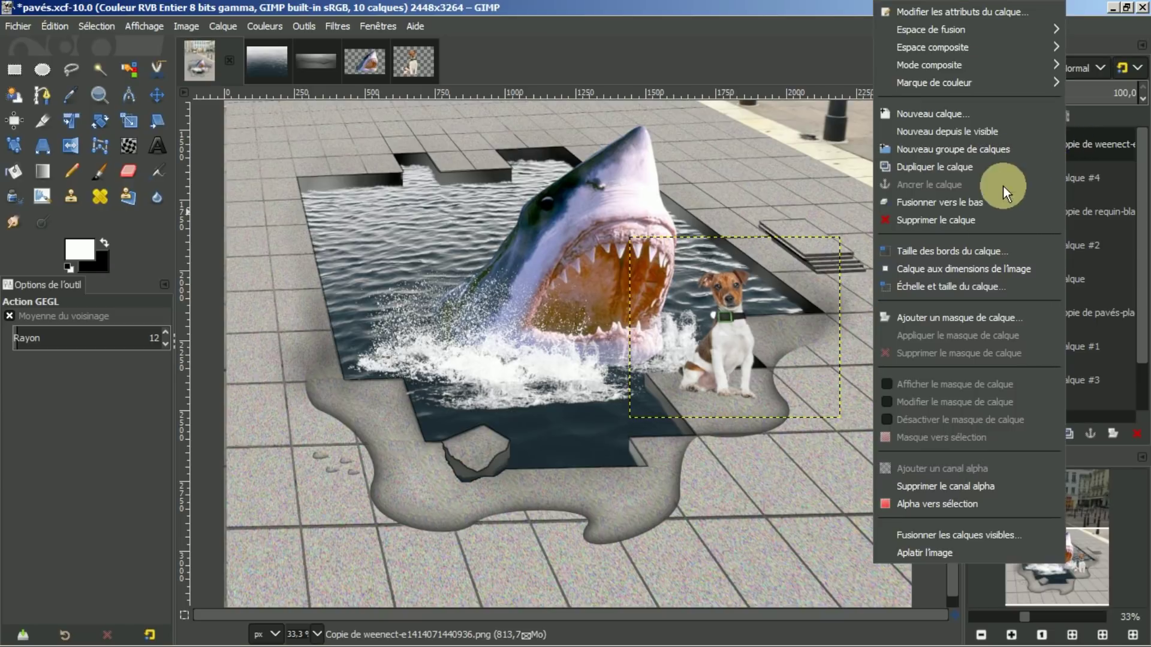
pyautogui.click(963, 269)
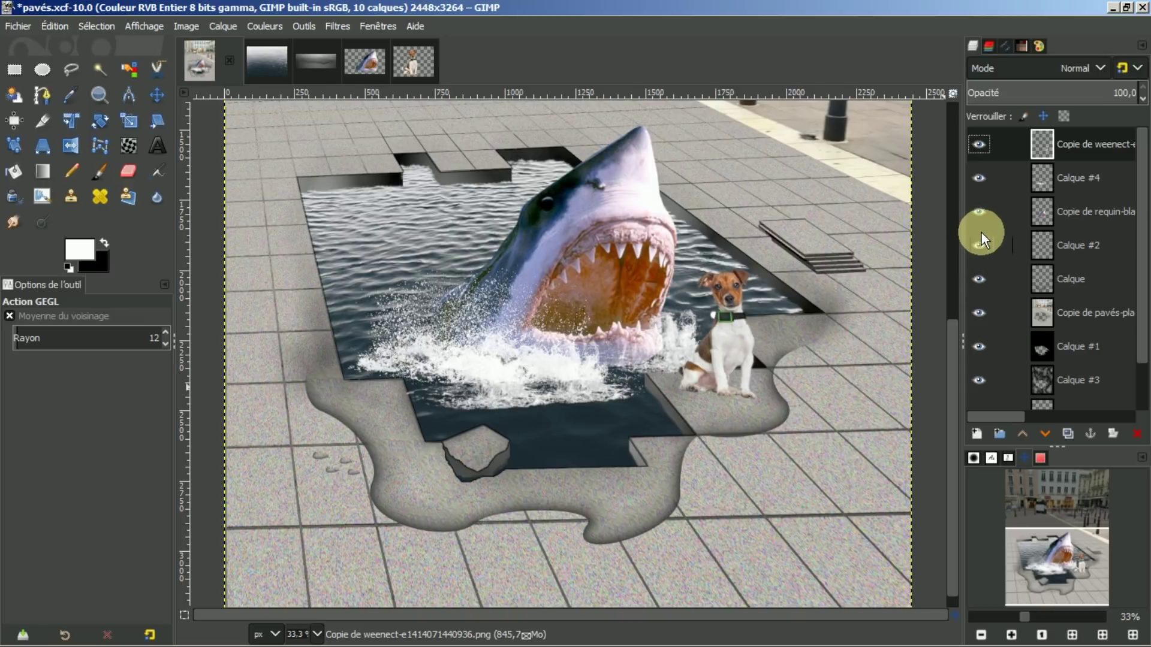
# Warp the outer edge of the concrete puddle on the Calque layer, pulling its lower tip and lower-left side slightly outward
pyautogui.click(977, 278)
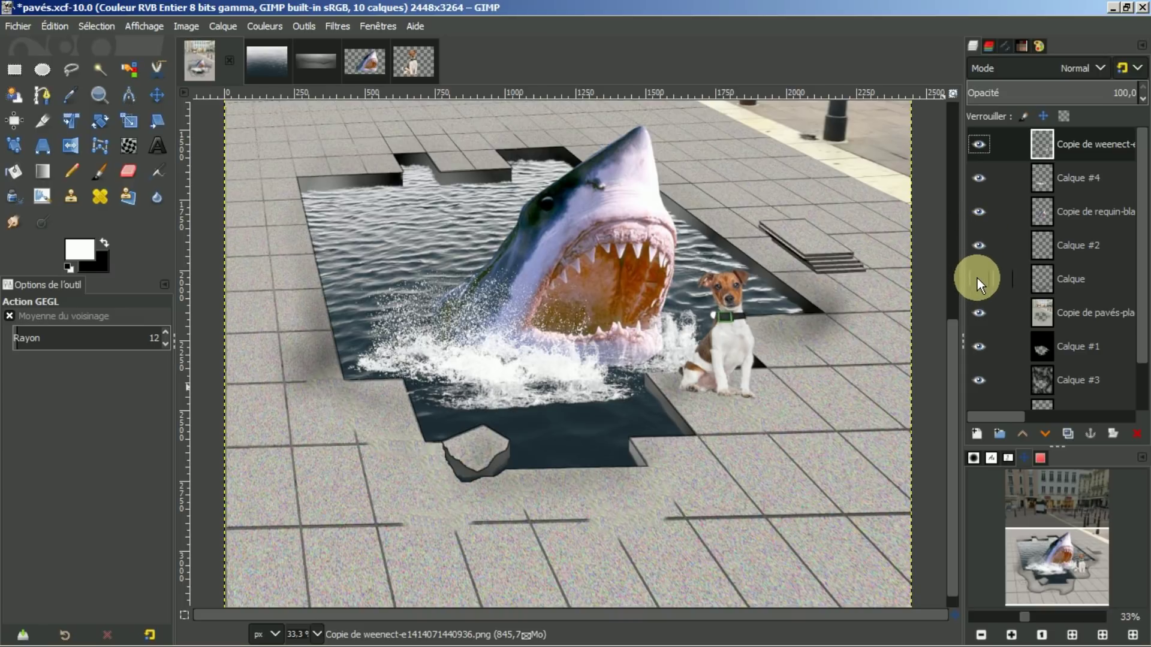
pyautogui.click(977, 279)
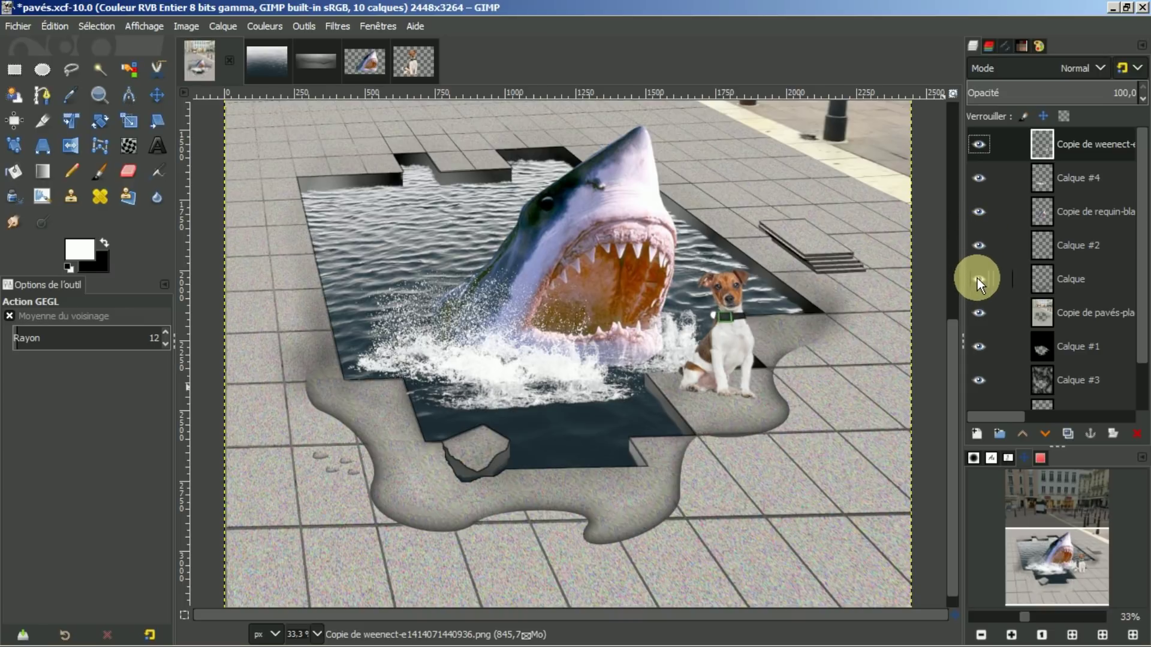
pyautogui.click(1053, 278)
pyautogui.scroll(-1, 951, 368)
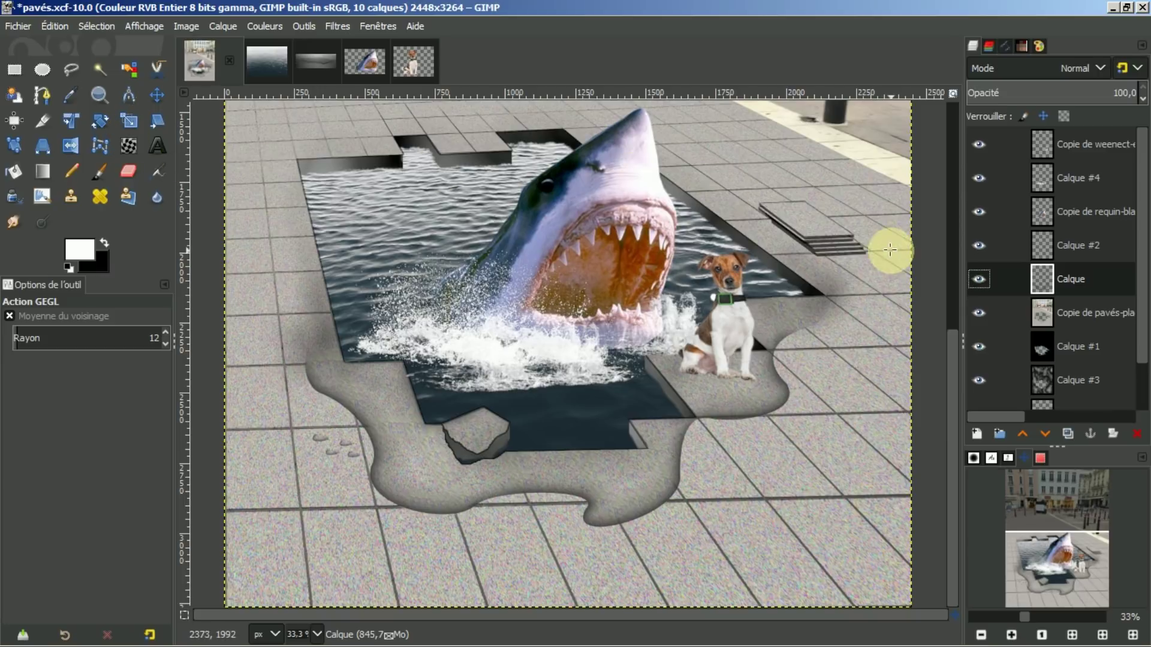
pyautogui.click(978, 279)
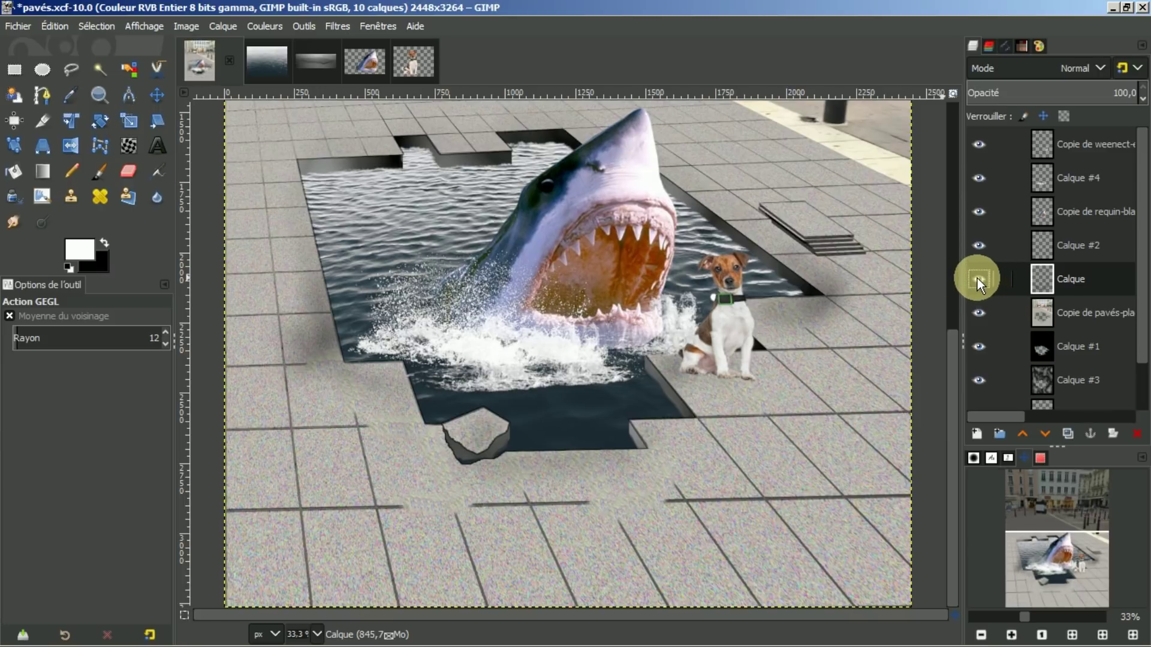
pyautogui.click(977, 278)
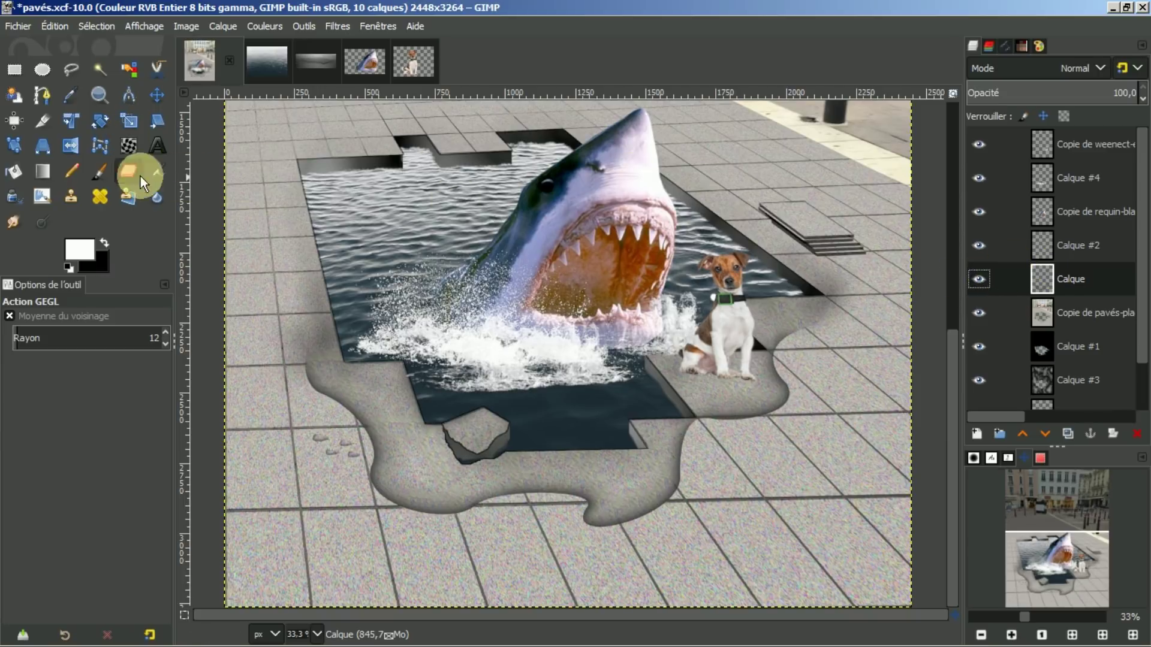
pyautogui.click(132, 145)
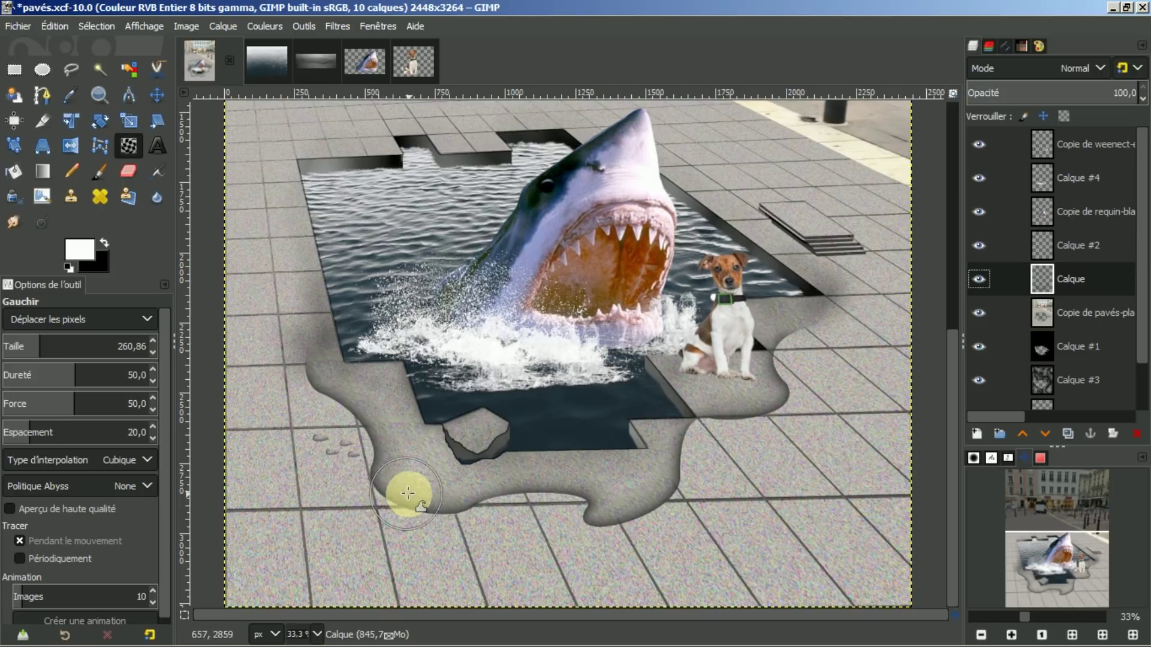
pyautogui.moveTo(577, 519)
pyautogui.mouseDown()
pyautogui.moveTo(606, 521)
pyautogui.moveTo(604, 509)
pyautogui.moveTo(599, 534)
pyautogui.moveTo(647, 505)
pyautogui.mouseUp()
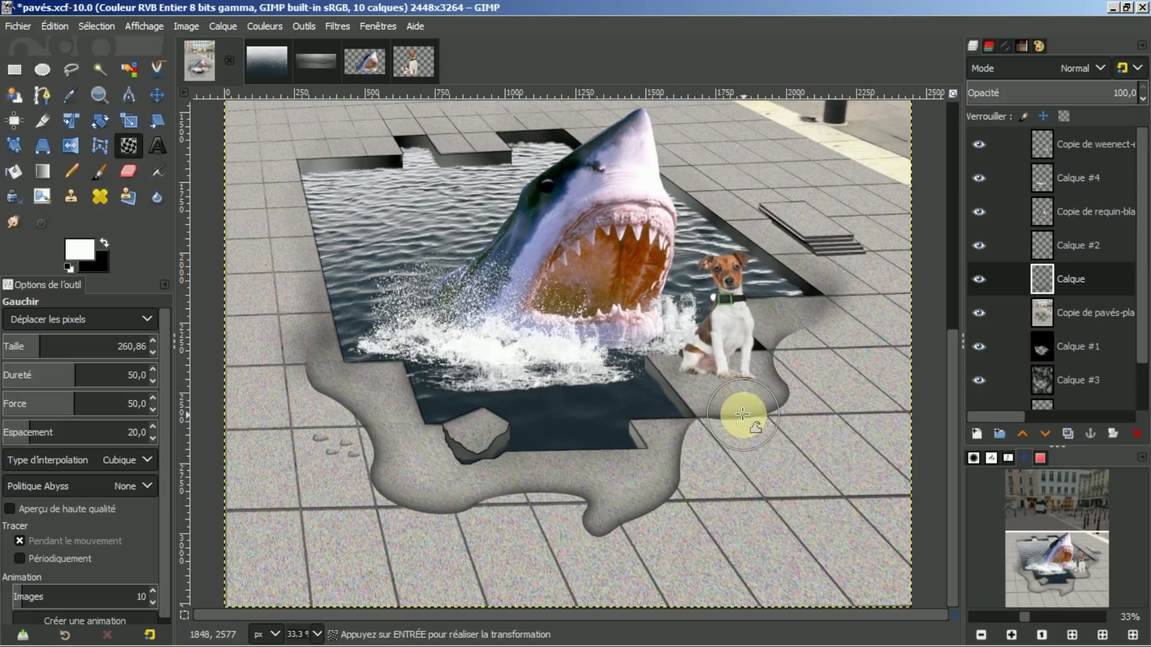
pyautogui.moveTo(430, 510)
pyautogui.mouseDown()
pyautogui.moveTo(419, 531)
pyautogui.moveTo(399, 477)
pyautogui.moveTo(334, 398)
pyautogui.moveTo(327, 409)
pyautogui.mouseUp()
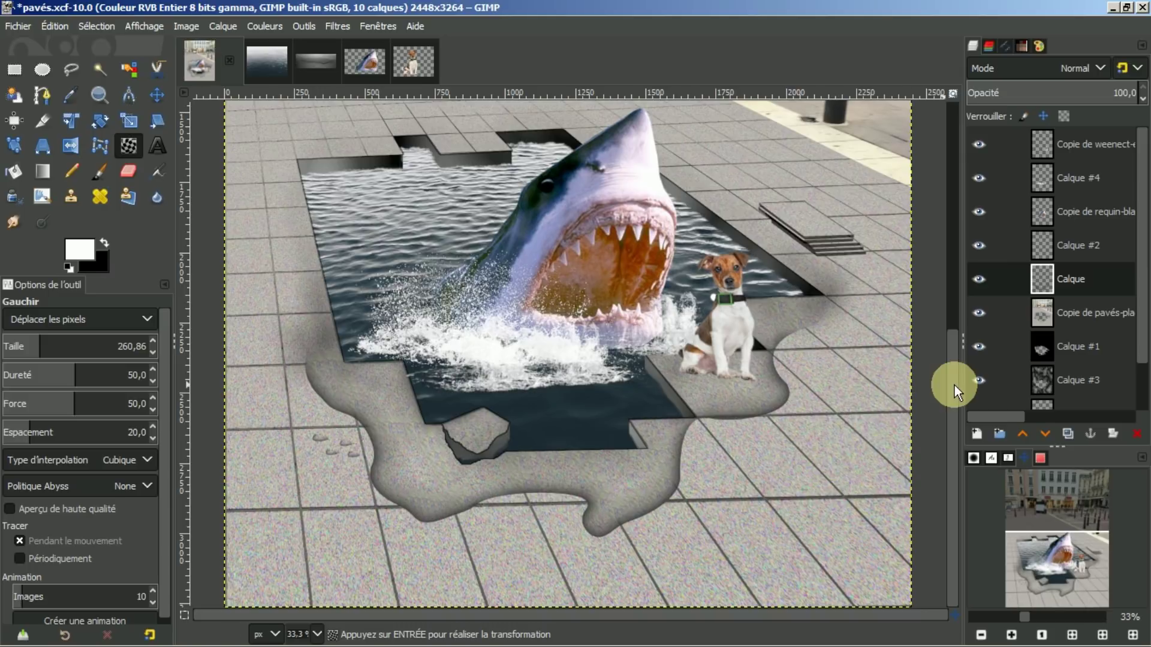
# Open the frightened businessman image 84371692-homme-d-amp-affaires-debout-peur-à-côté-de1 from the recent documents and copy it
pyautogui.click(1072, 635)
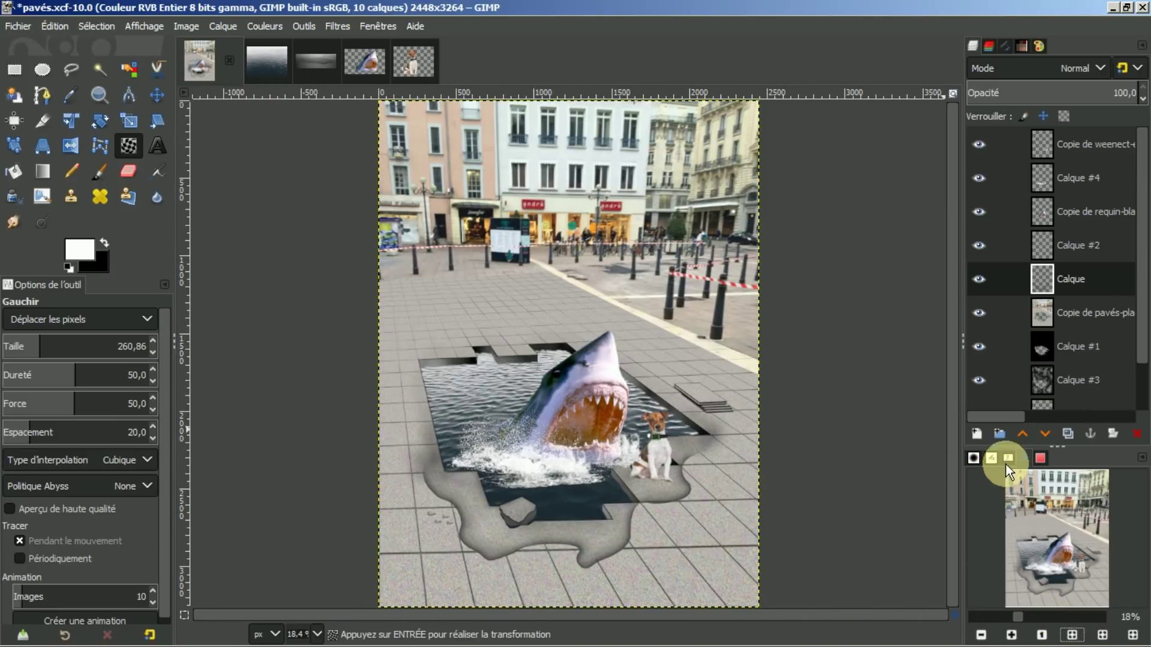
pyautogui.click(1010, 458)
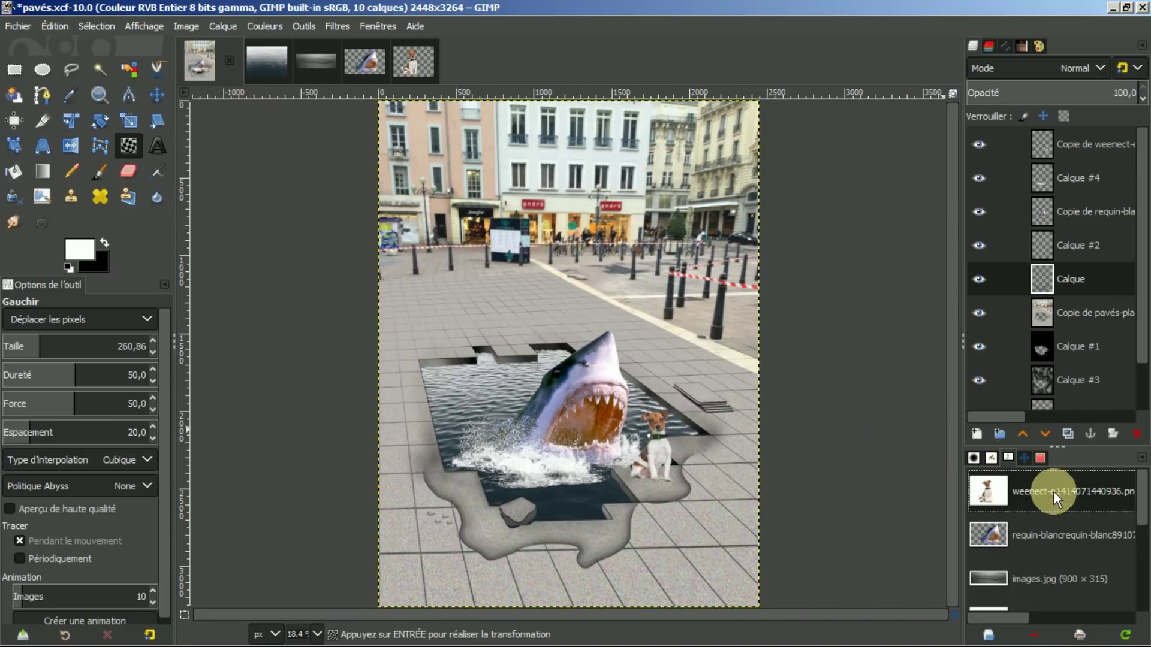
pyautogui.scroll(-3, 1142, 517)
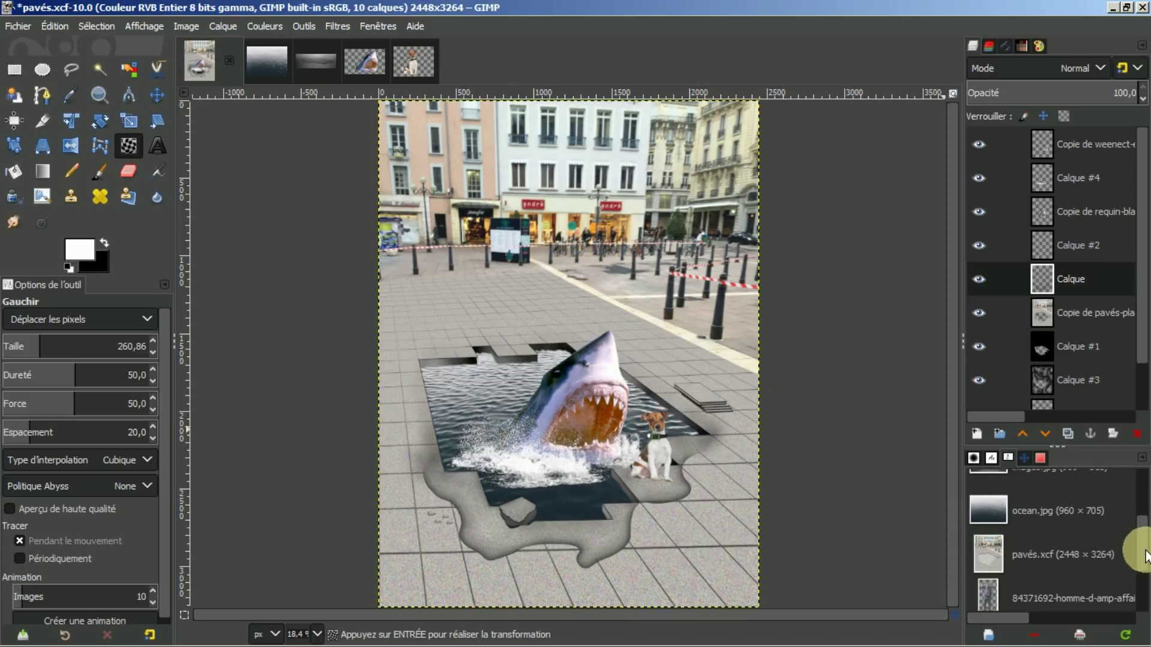
pyautogui.doubleClick(1062, 595)
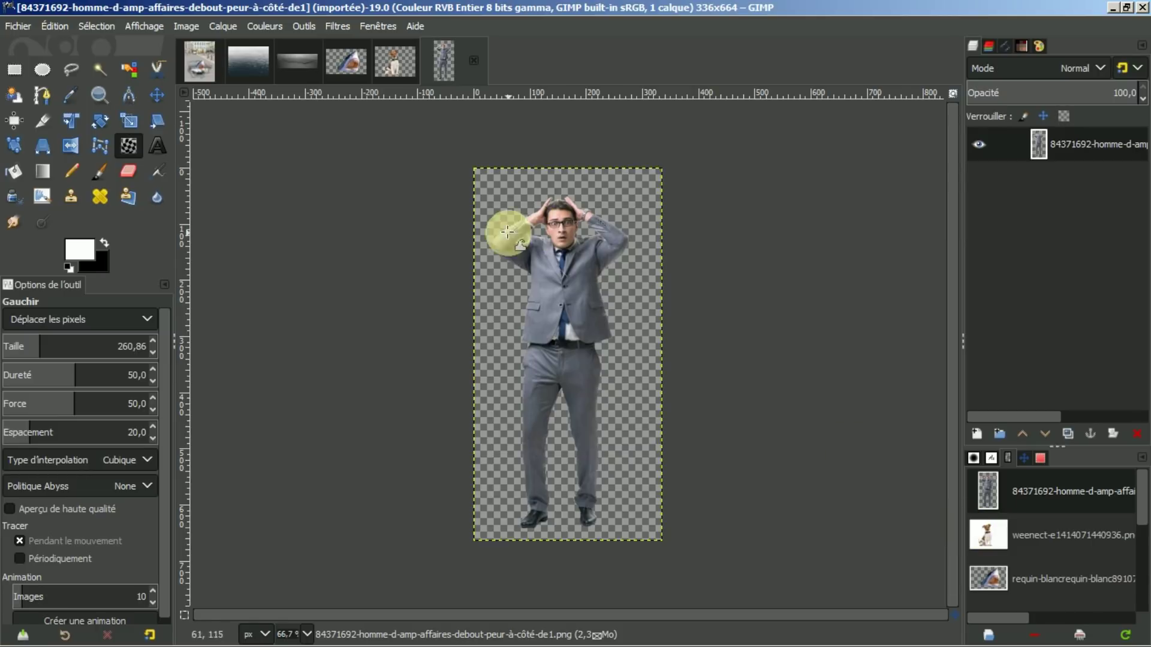
pyautogui.click(52, 27)
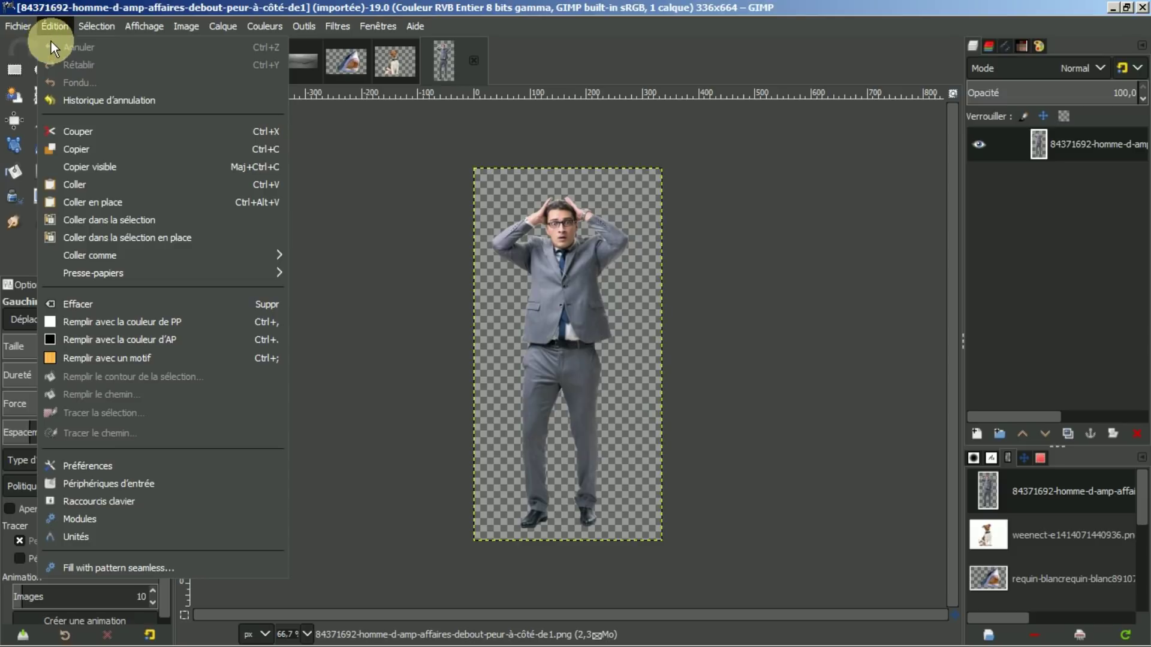
pyautogui.click(77, 150)
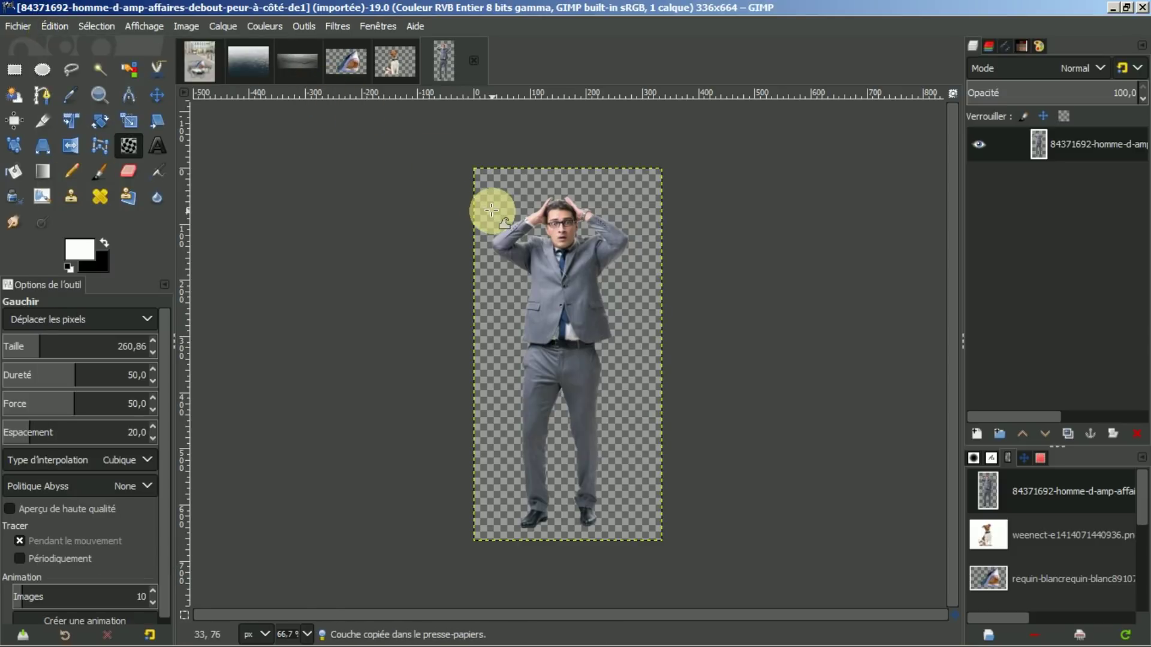
# Paste the businessman into pavés.xcf as a new layer above the dog layer
pyautogui.click(194, 55)
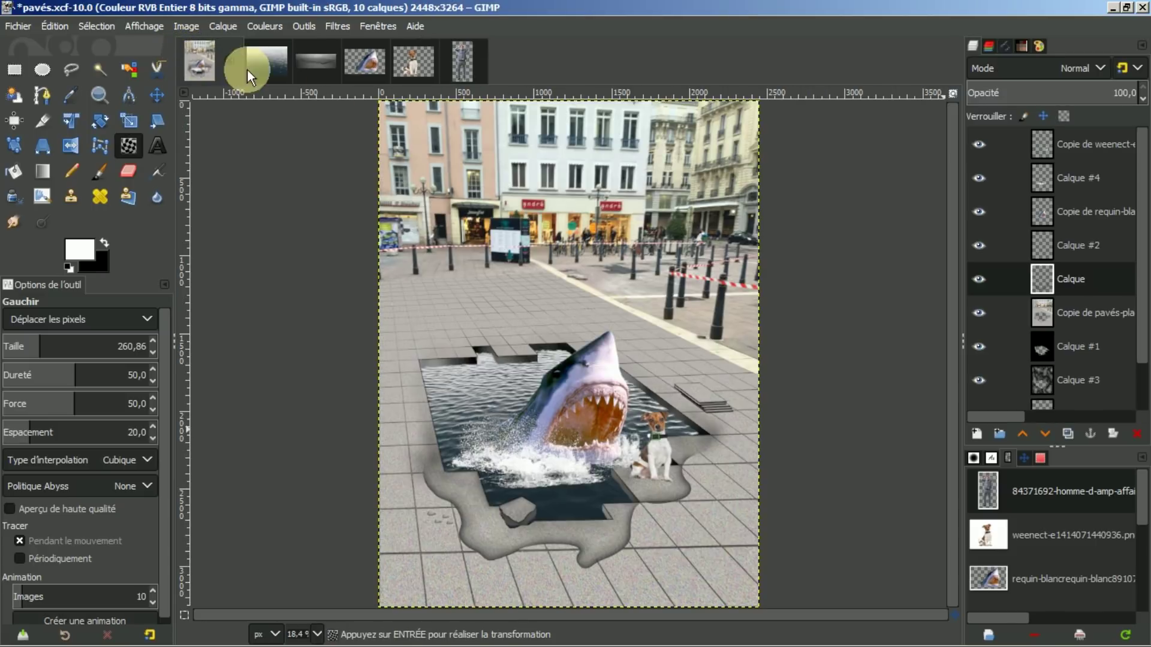
pyautogui.click(1085, 143)
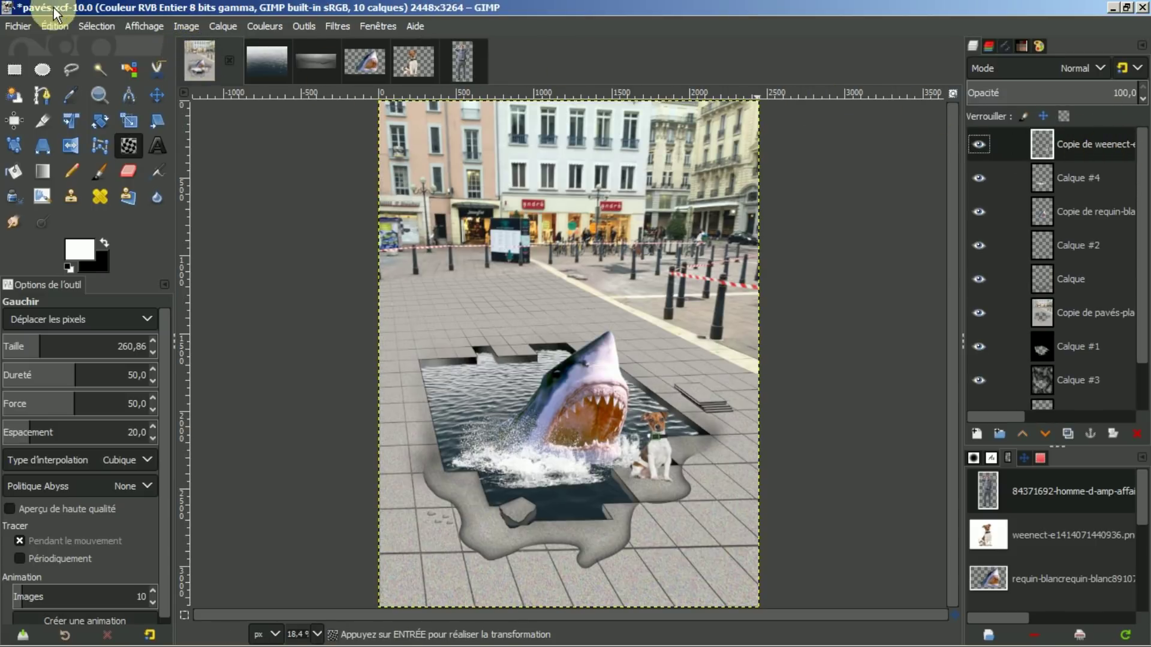
pyautogui.click(54, 24)
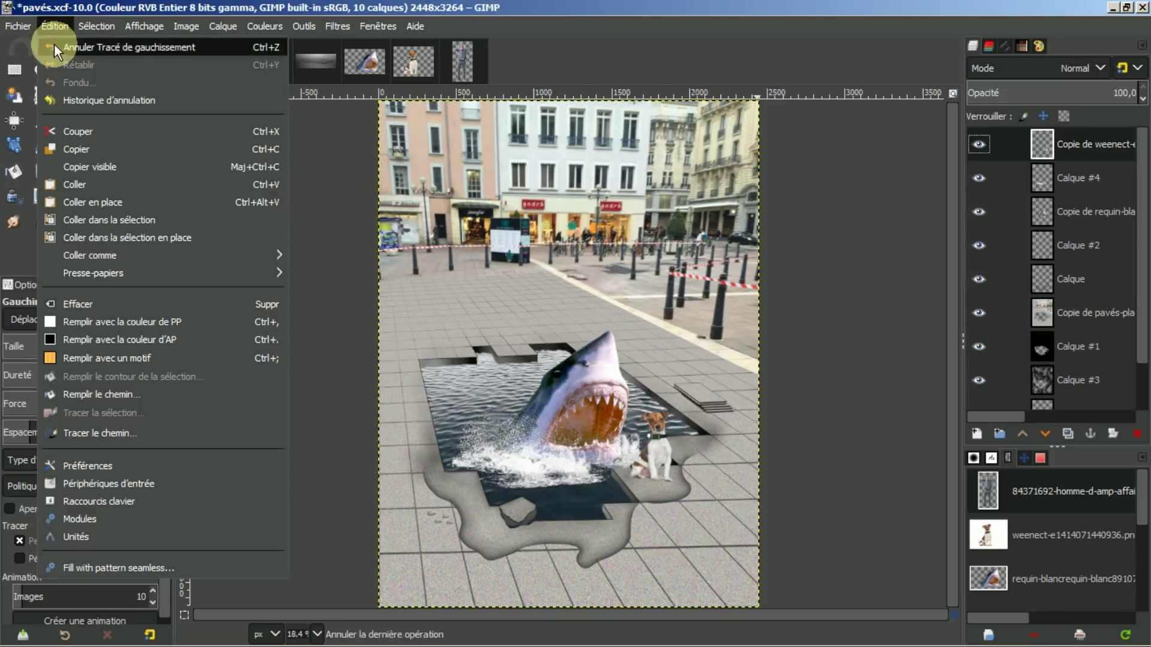
pyautogui.click(83, 182)
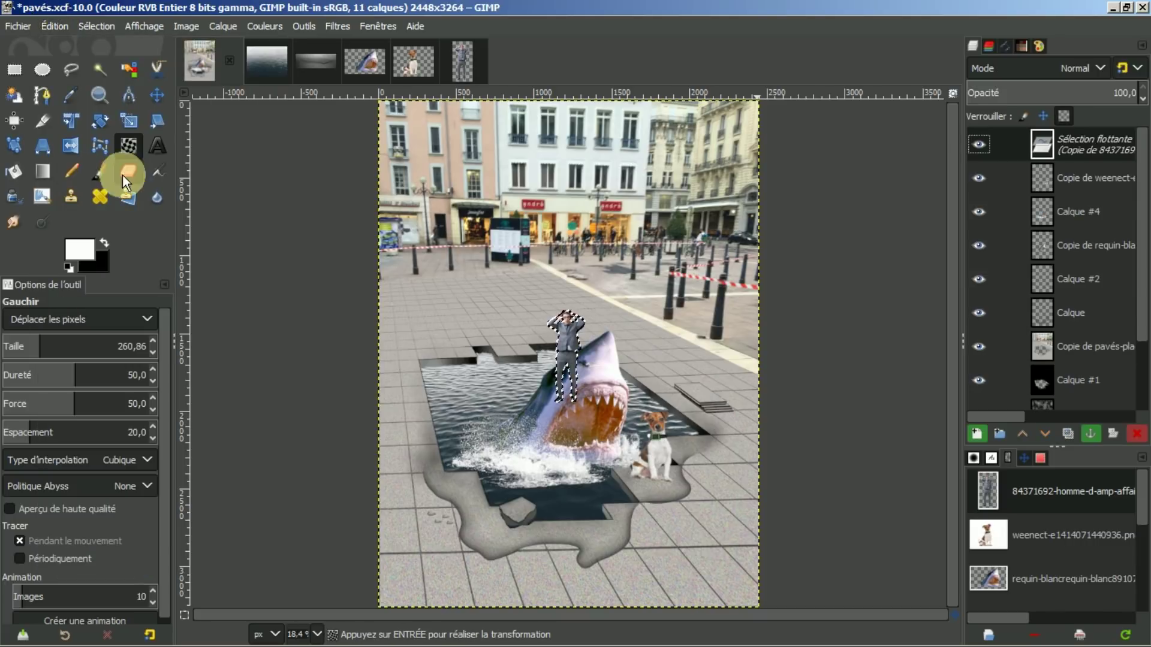
pyautogui.click(976, 434)
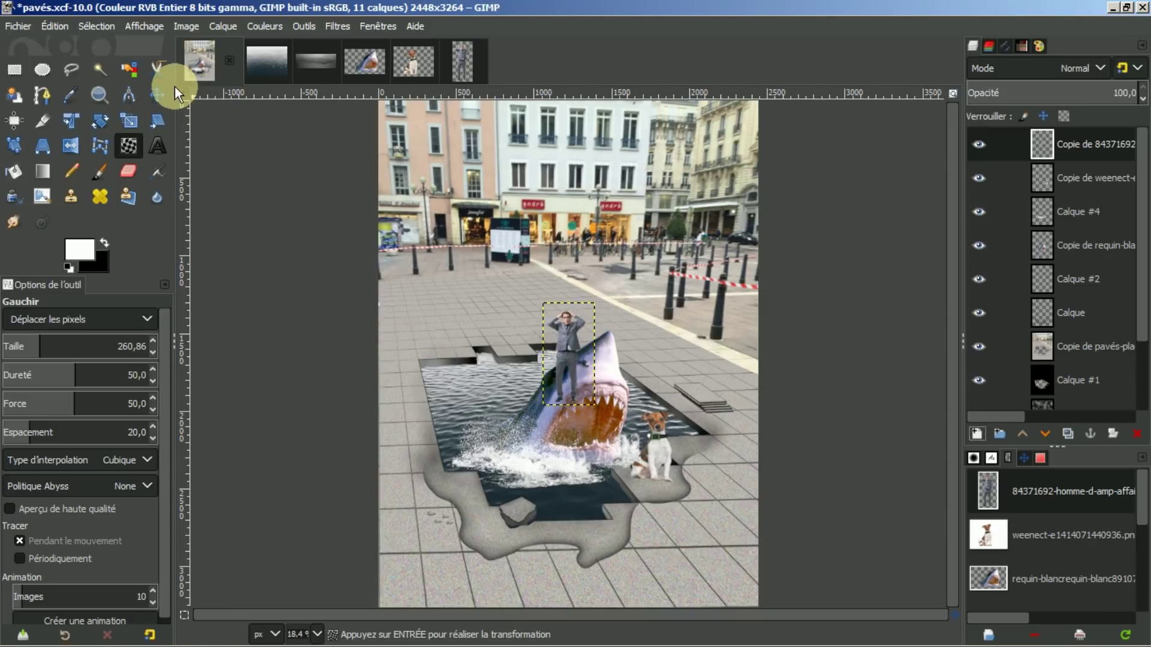
# Move the businessman to the paving beyond the pool's far-left corner and scale him proportionally to 562 x 1110 px
pyautogui.click(156, 93)
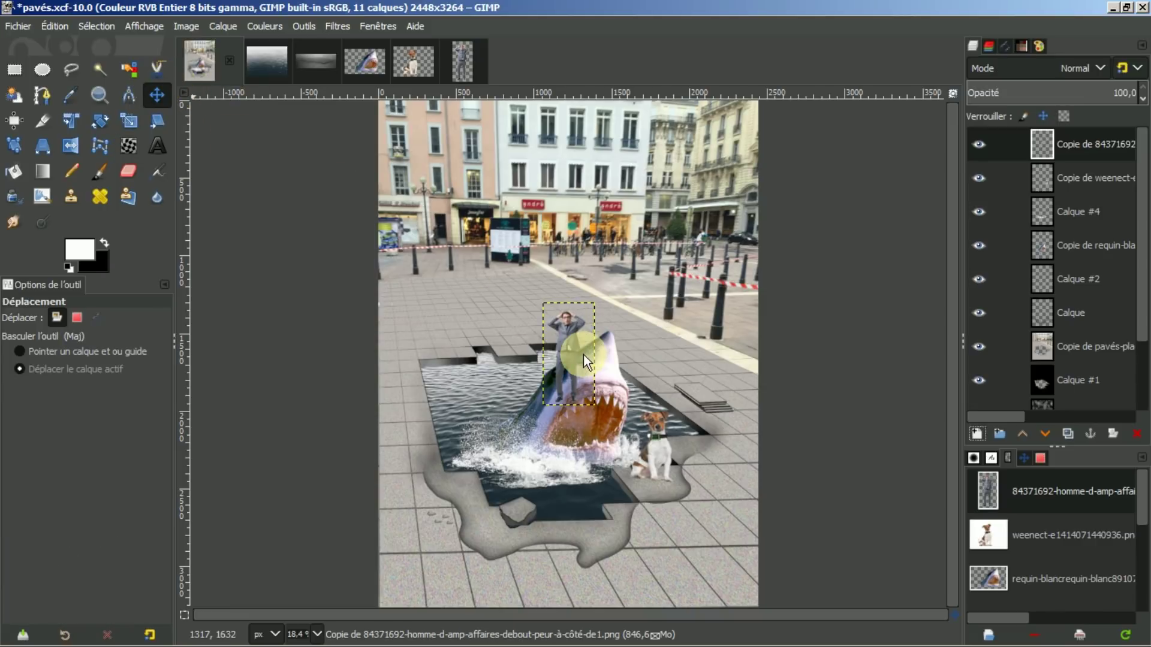
pyautogui.moveTo(575, 351); pyautogui.dragTo(426, 292)
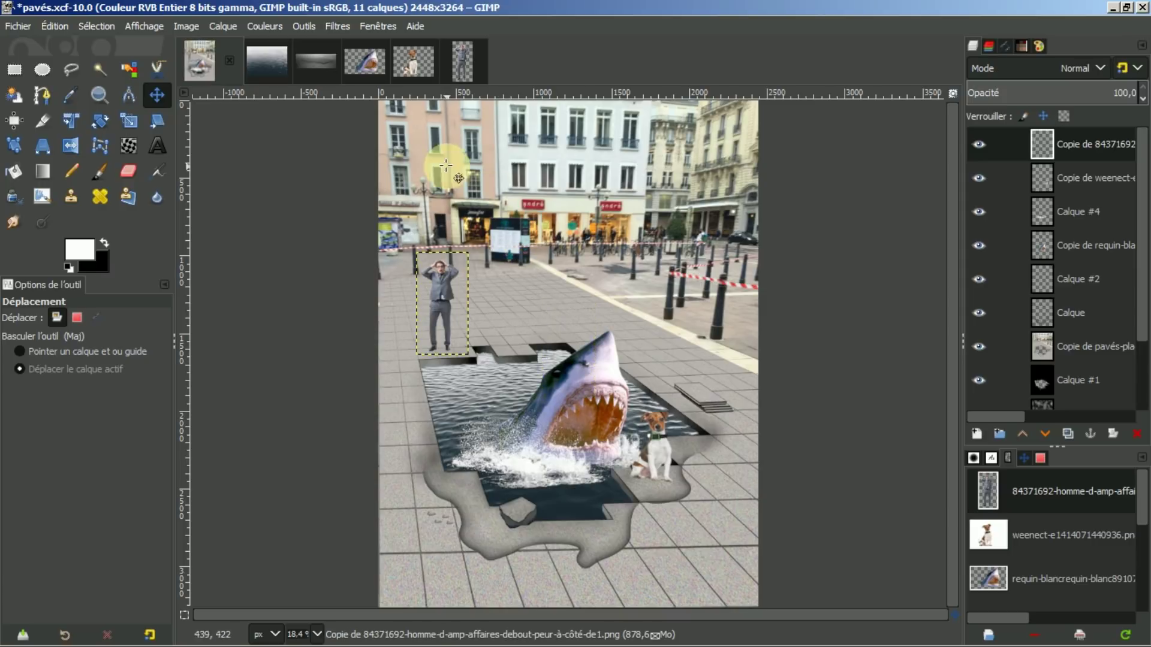
pyautogui.click(127, 117)
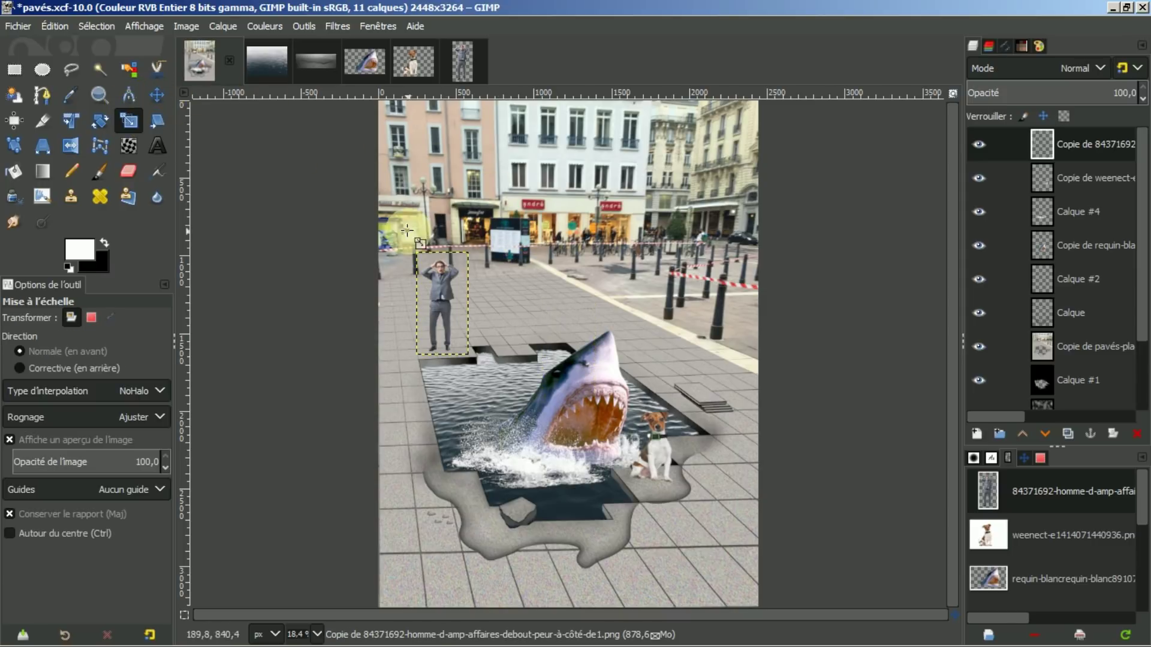
pyautogui.click(425, 282)
pyautogui.moveTo(468, 255); pyautogui.dragTo(508, 210)
pyautogui.moveTo(513, 205); pyautogui.dragTo(528, 193)
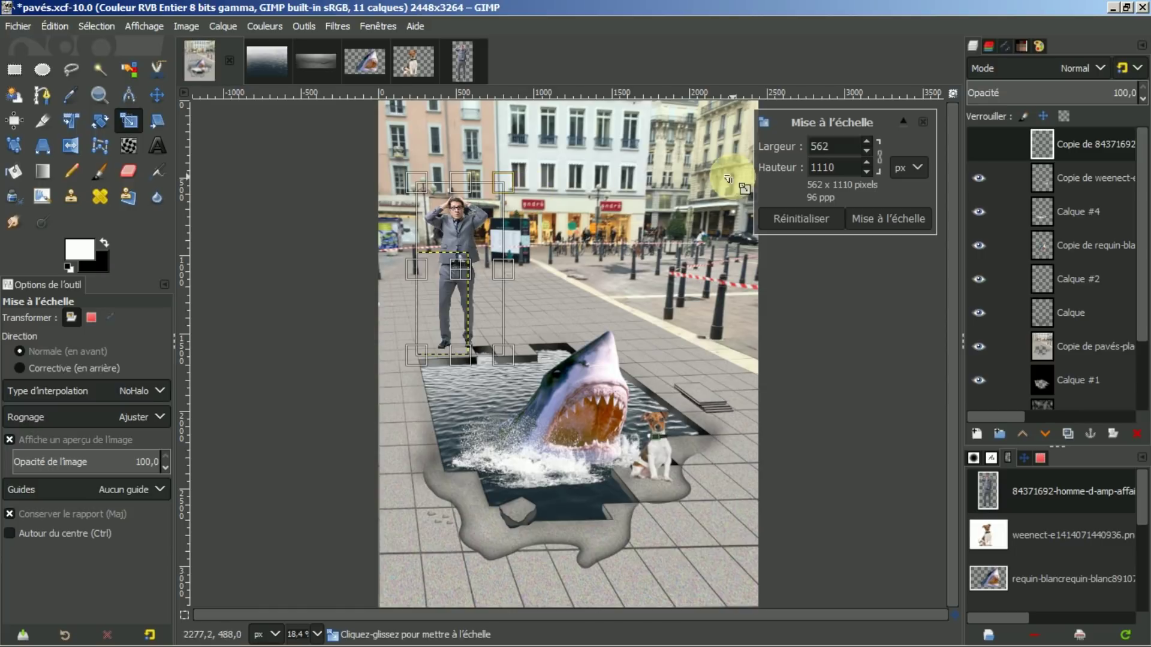
pyautogui.click(877, 216)
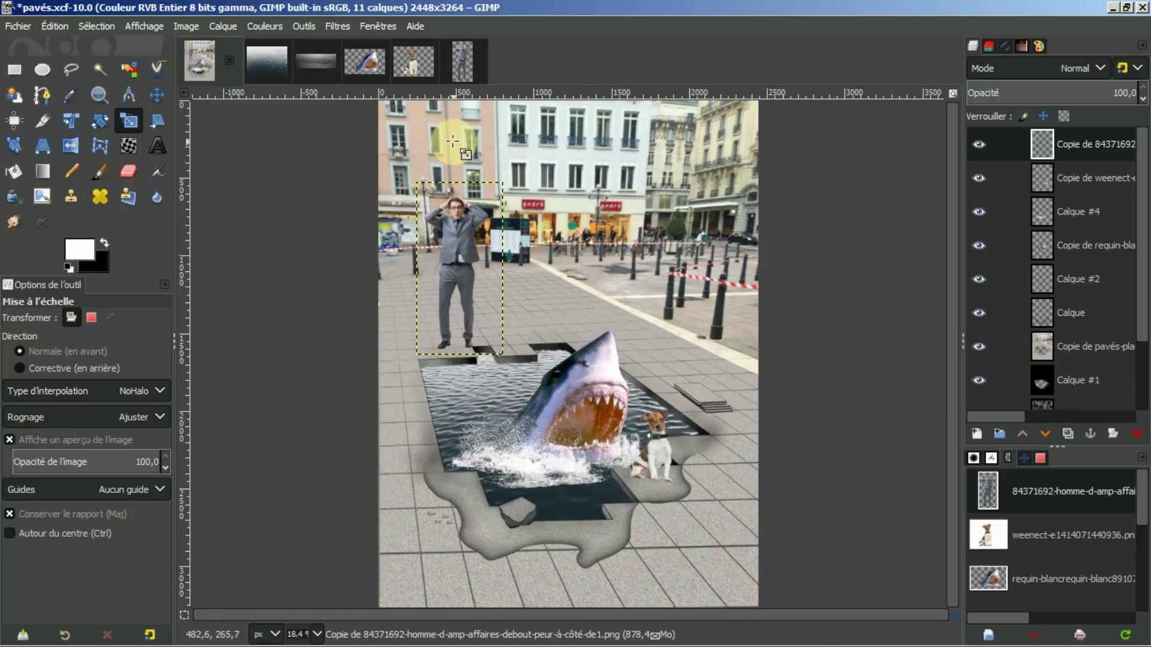
# Shift the enlarged businessman slightly left beside the pool's far edge and extend his layer to the image size
pyautogui.click(157, 94)
pyautogui.moveTo(447, 250); pyautogui.dragTo(436, 251)
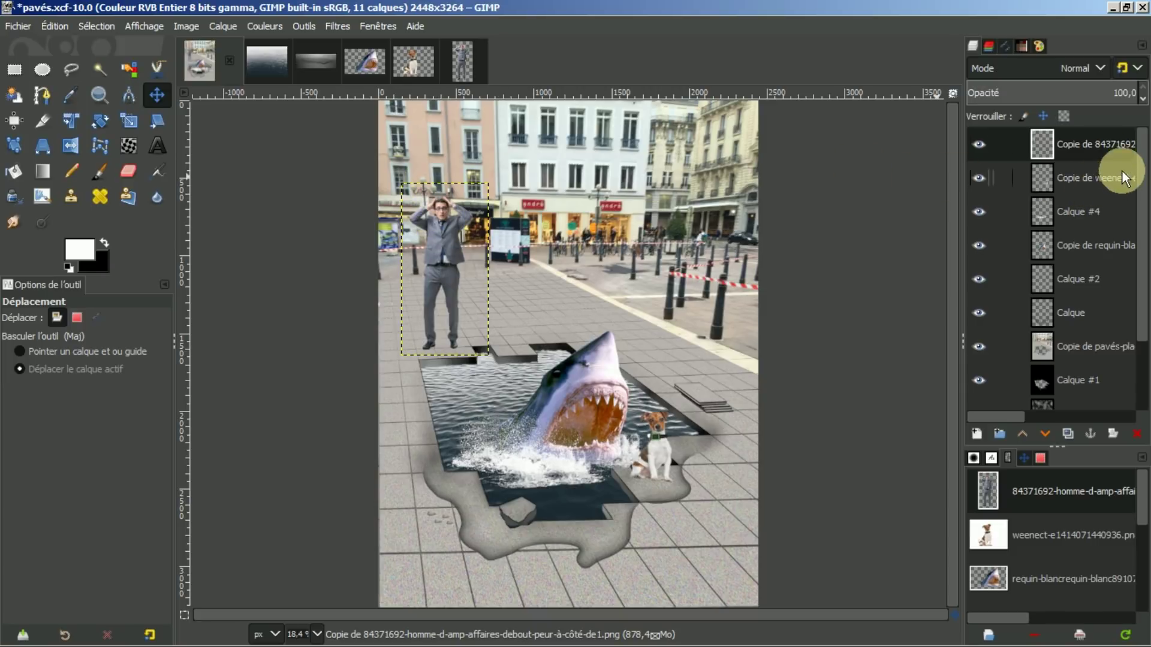
pyautogui.rightClick(1095, 147)
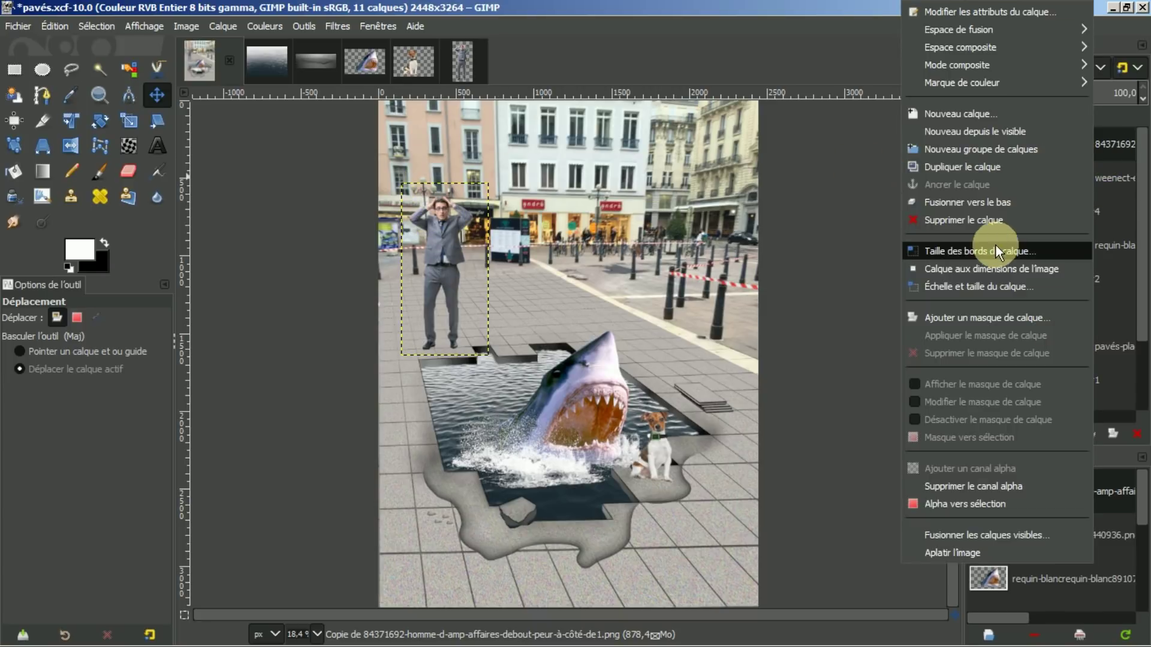
pyautogui.click(990, 270)
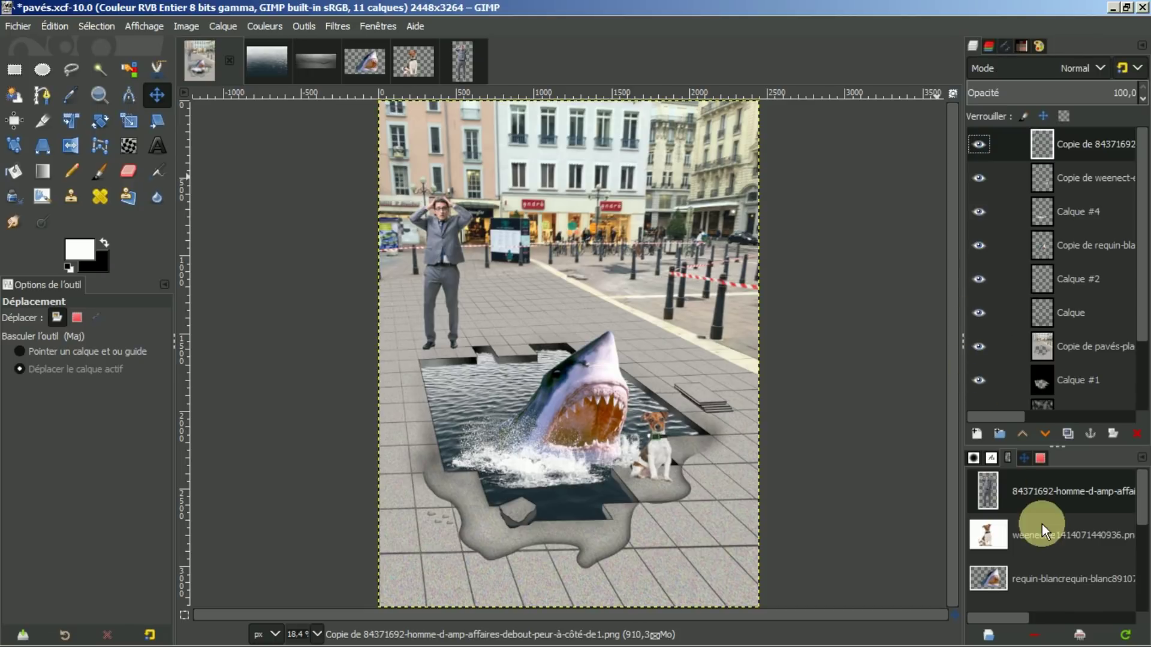
# Open the yellow warning sign image 4291017-chevalet-jaune-travaux-en-cours-ouvert-web.png from the recent documents and copy it
pyautogui.moveTo(1142, 487); pyautogui.dragTo(1137, 563)
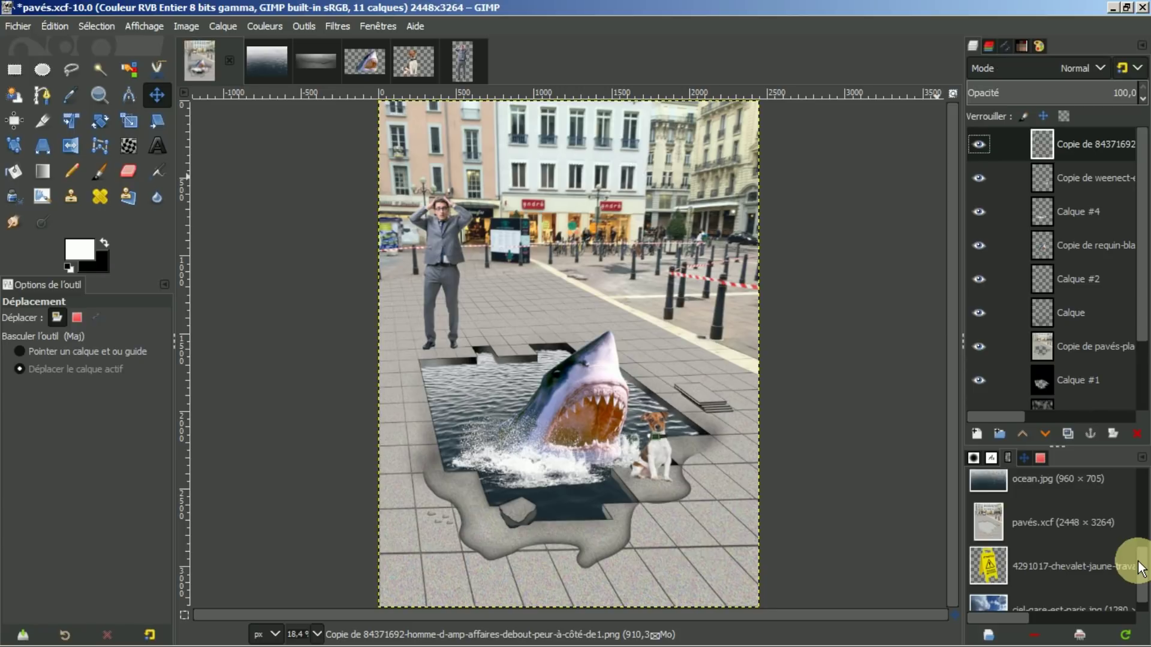
pyautogui.doubleClick(1050, 560)
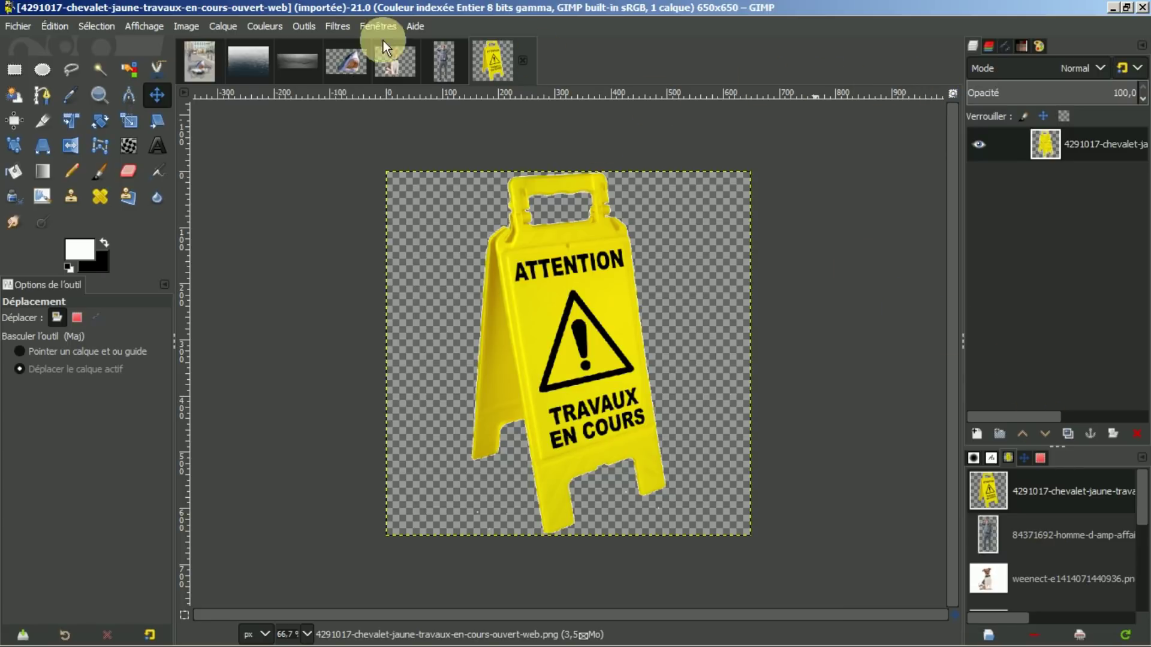
pyautogui.click(55, 21)
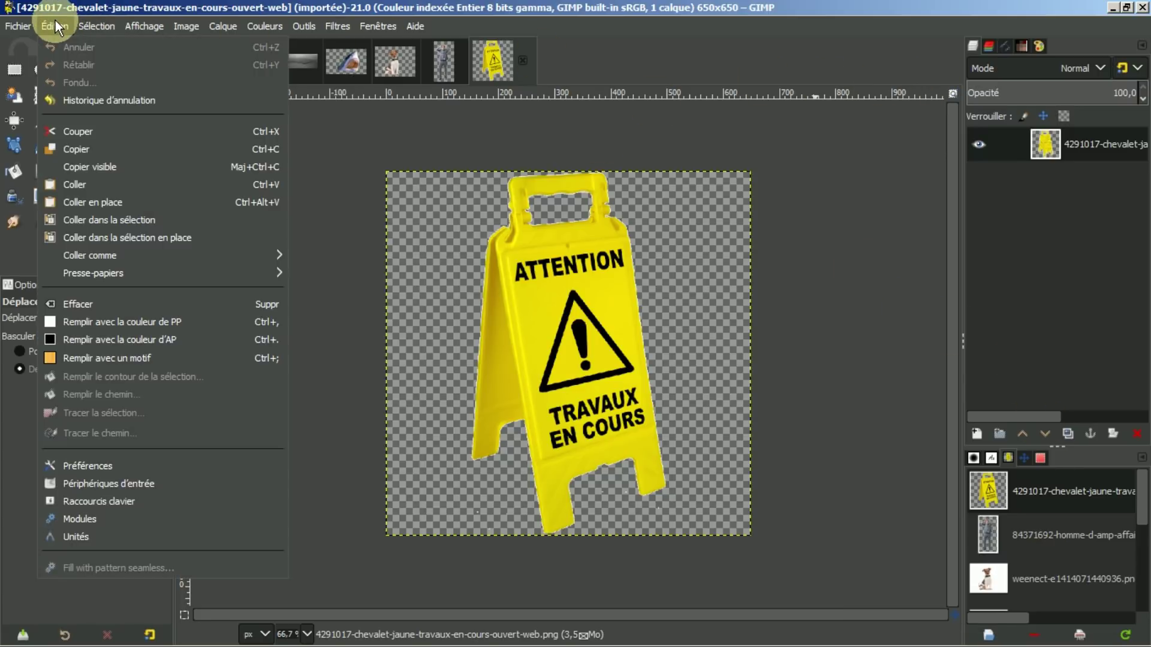
pyautogui.click(70, 148)
# Paste the warning sign into pavés.xcf as a new layer above the businessman layer
pyautogui.click(218, 59)
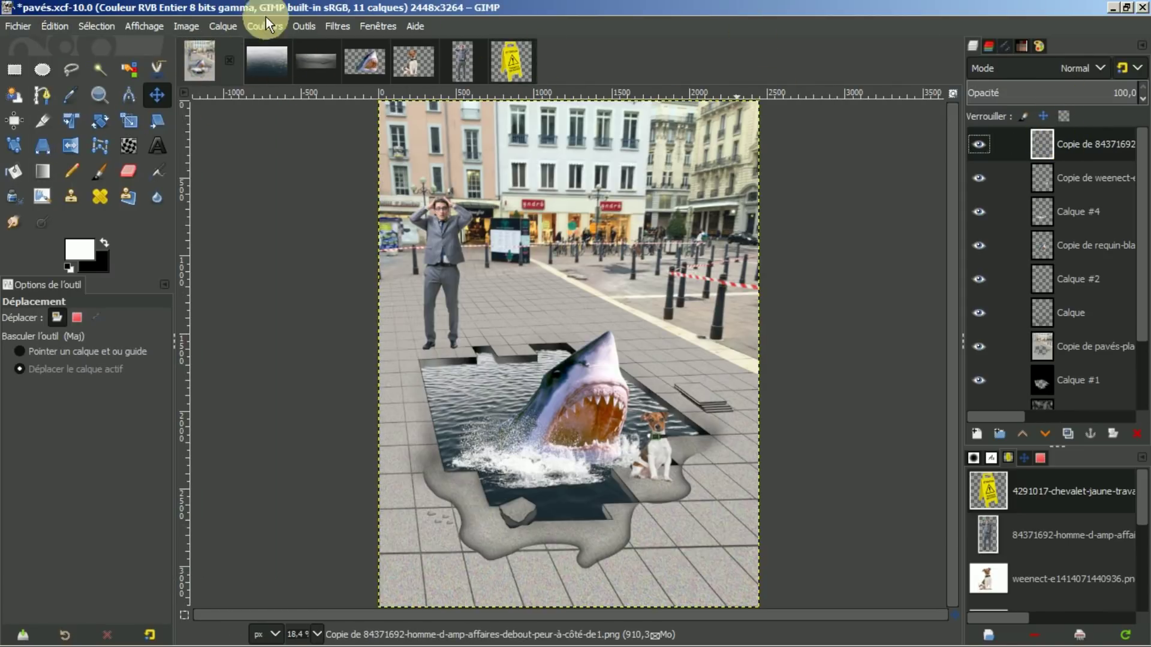
pyautogui.click(55, 26)
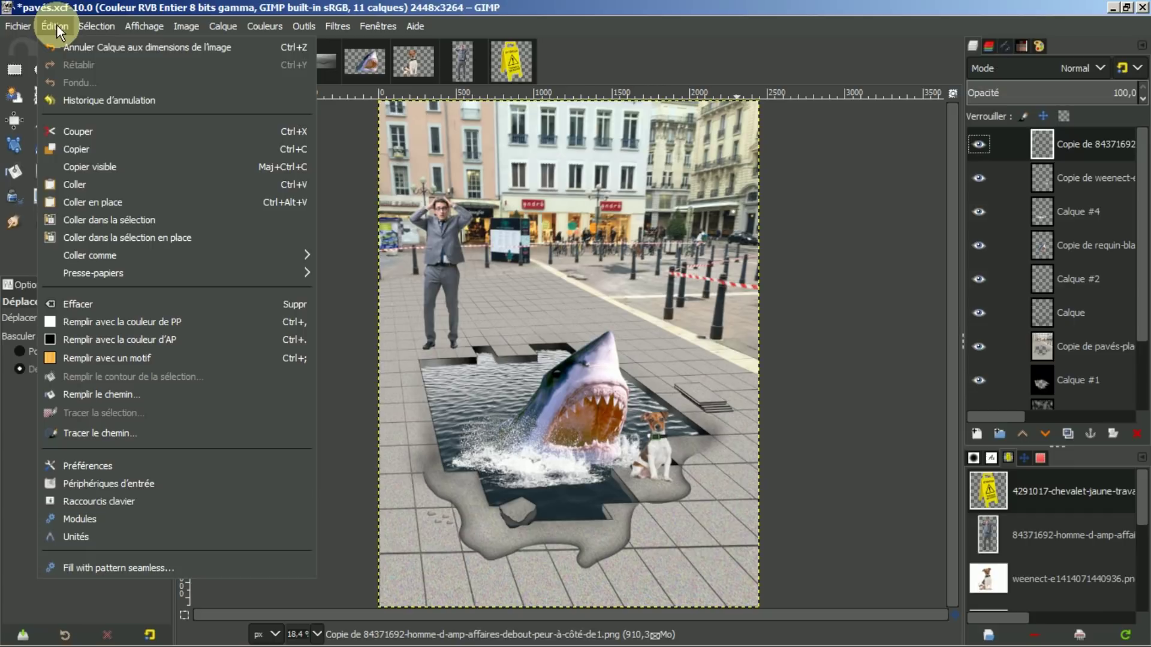
pyautogui.click(83, 183)
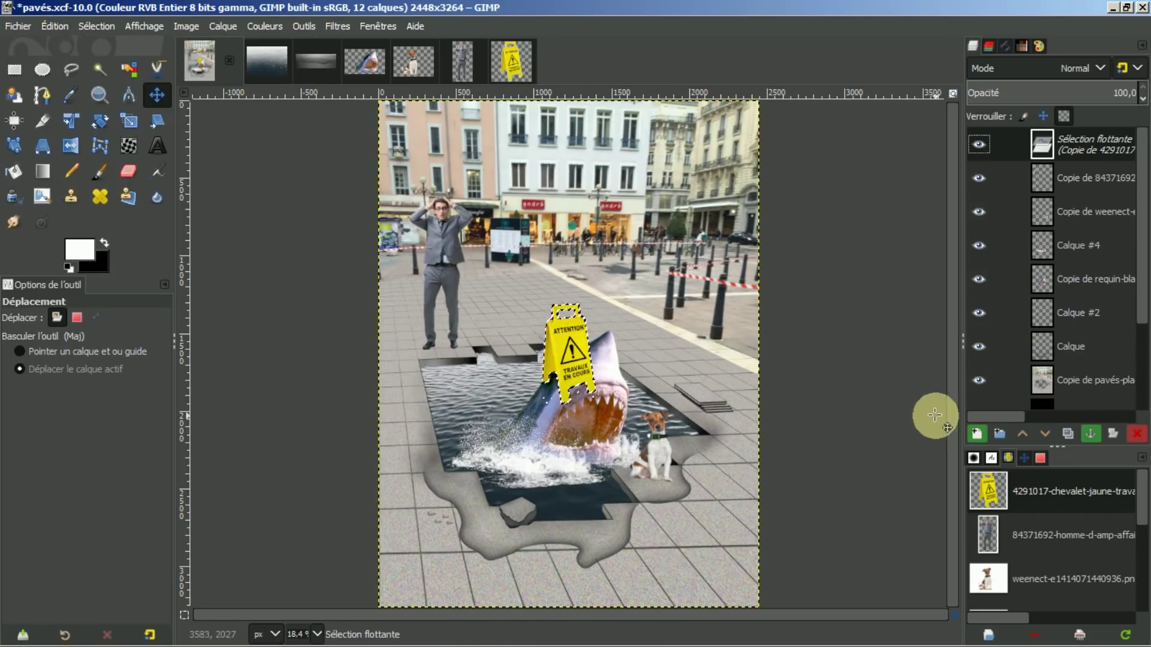
pyautogui.click(978, 435)
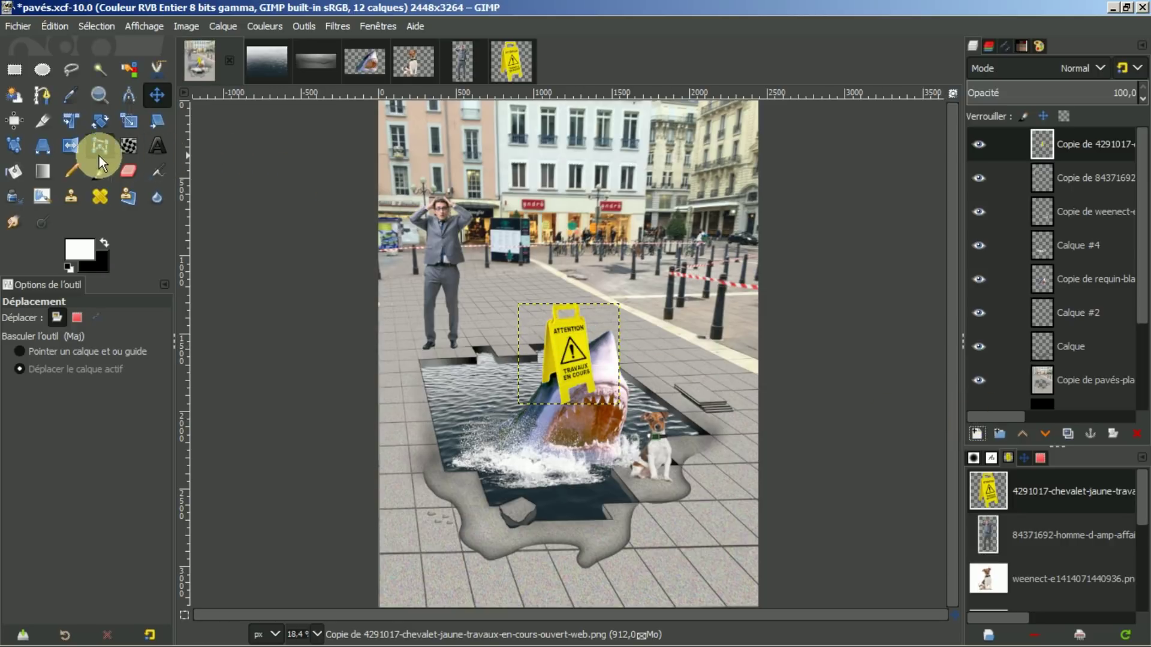
# Flip the warning sign horizontally and move it up and right to the paving at the tip of the shark's snout
pyautogui.click(69, 148)
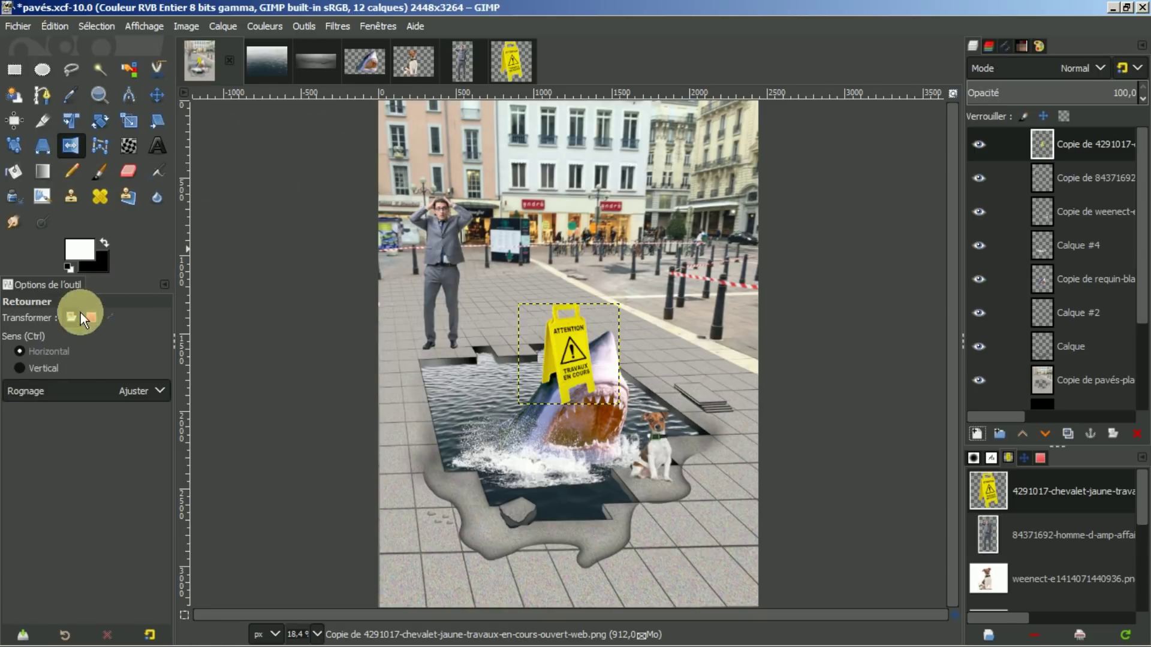
pyautogui.click(560, 353)
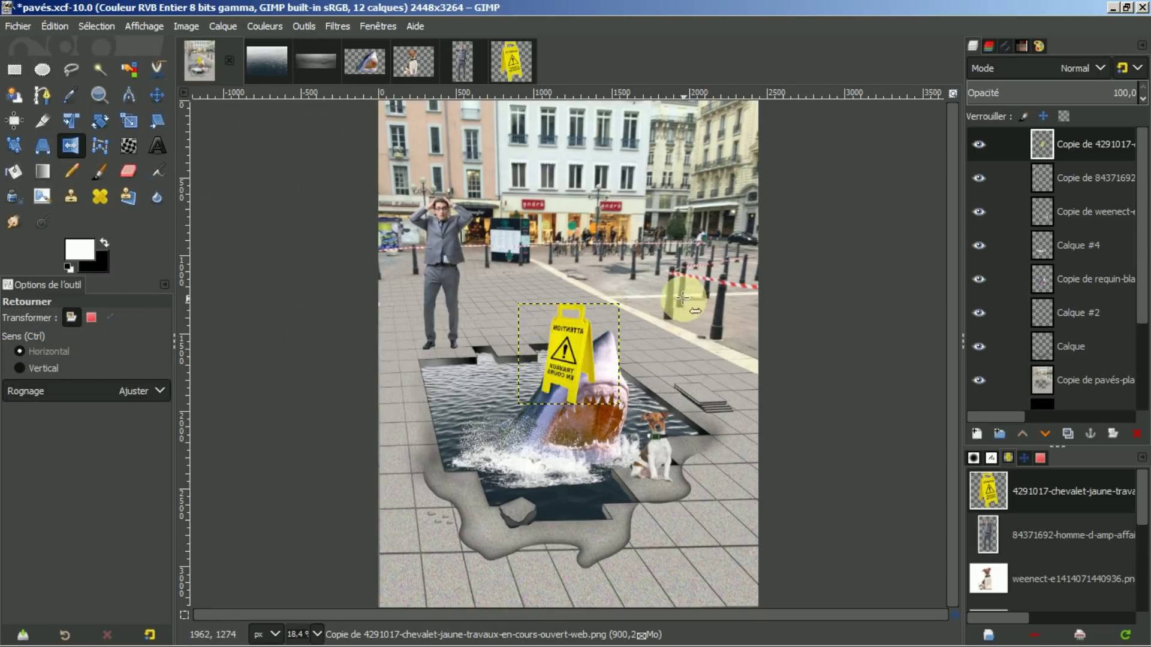
pyautogui.click(157, 98)
pyautogui.moveTo(578, 362); pyautogui.dragTo(619, 322)
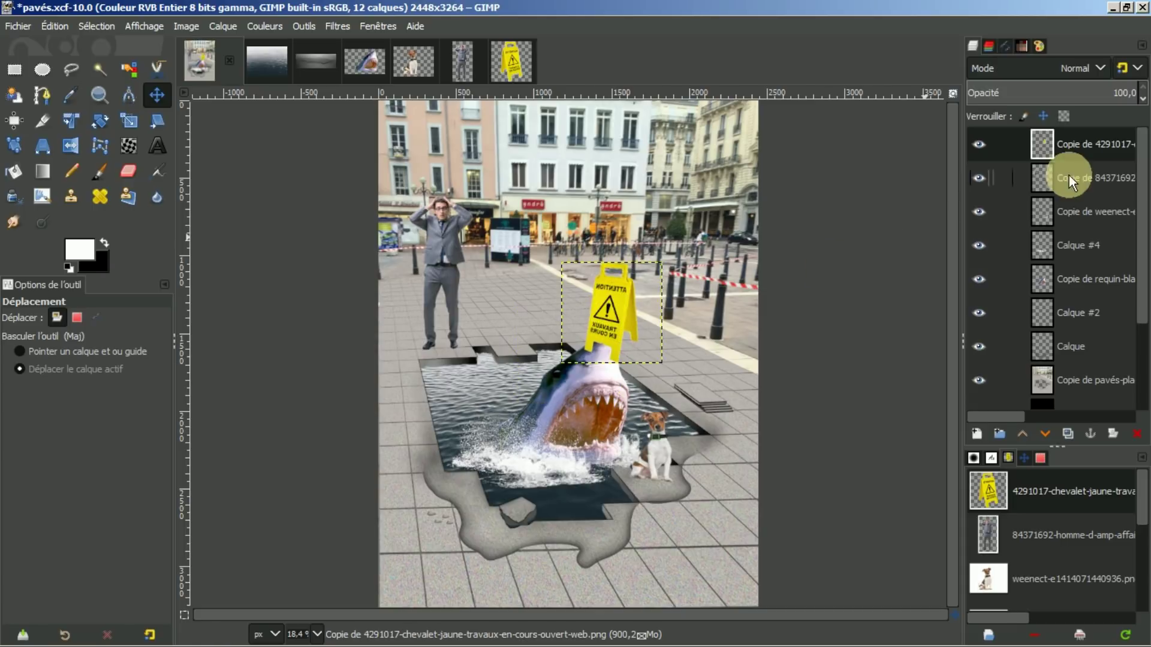
# Lower the warning sign layer in the stack to just below the shark layer
pyautogui.click(1047, 431)
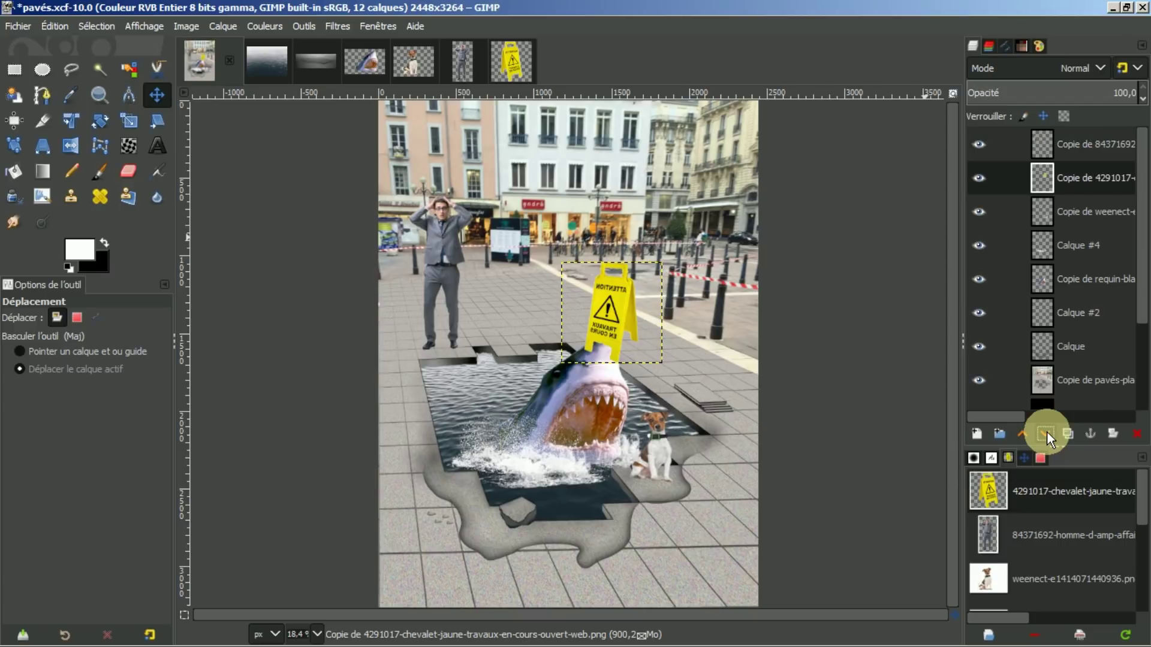
pyautogui.click(1046, 432)
pyautogui.click(1046, 432)
pyautogui.click(1046, 432)
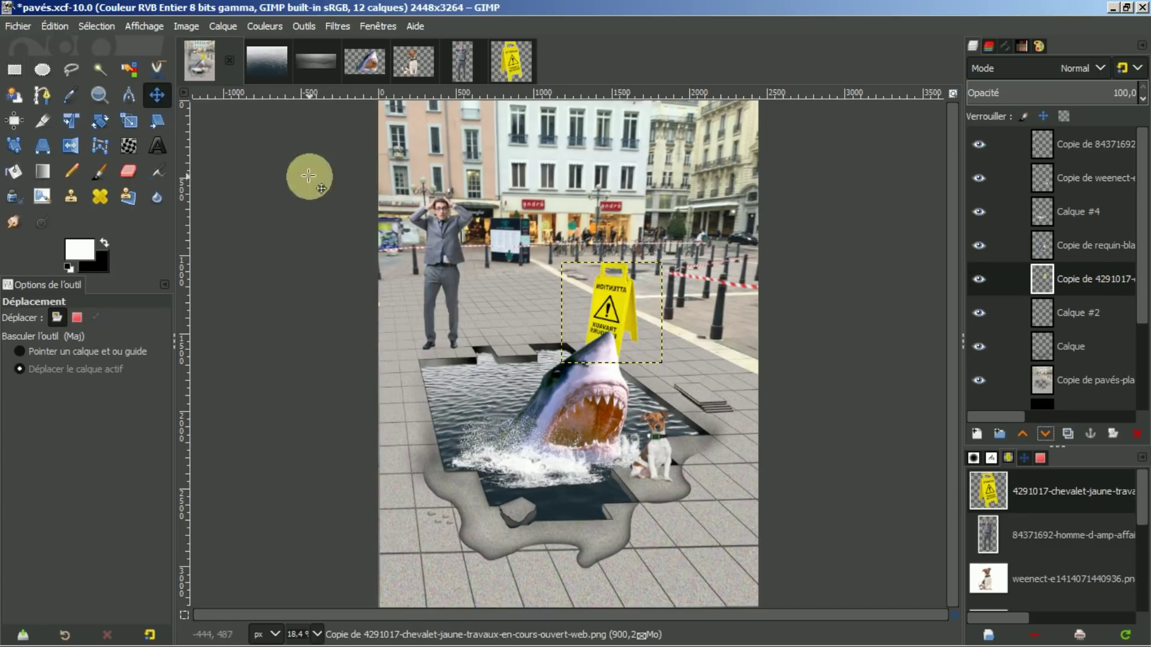
# Scale the warning sign proportionally to 487 x 487 px and reposition it just behind the shark's snout
pyautogui.click(124, 120)
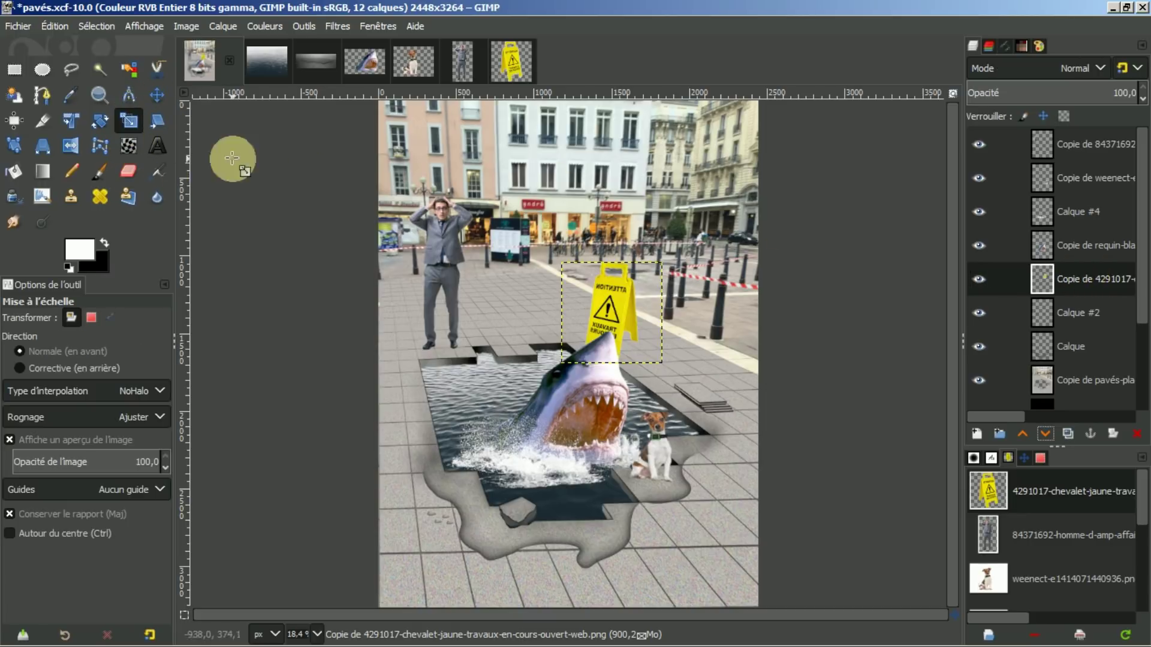
pyautogui.click(602, 294)
pyautogui.moveTo(663, 260); pyautogui.dragTo(633, 283)
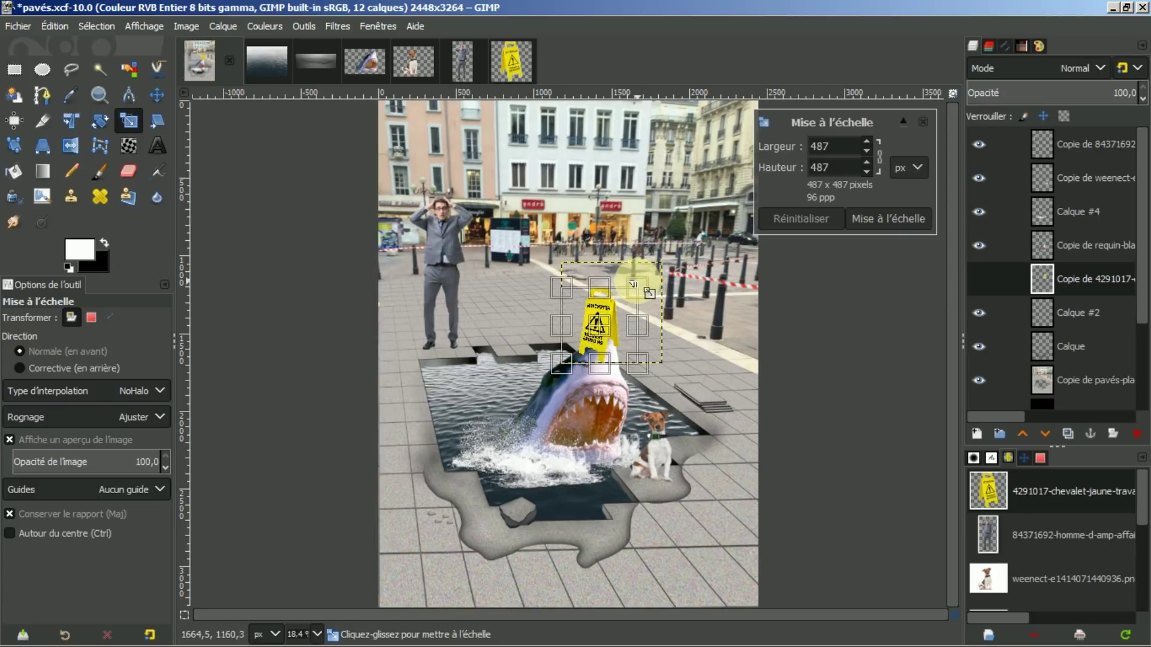
pyautogui.click(864, 217)
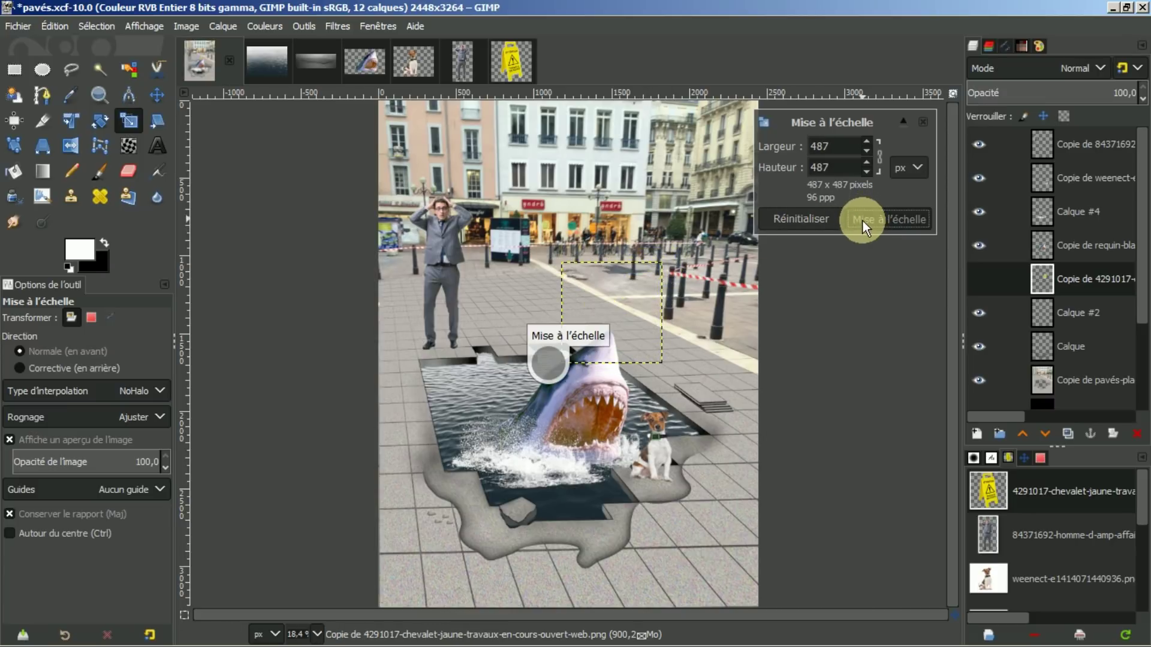
pyautogui.click(156, 96)
pyautogui.moveTo(594, 309); pyautogui.dragTo(598, 308)
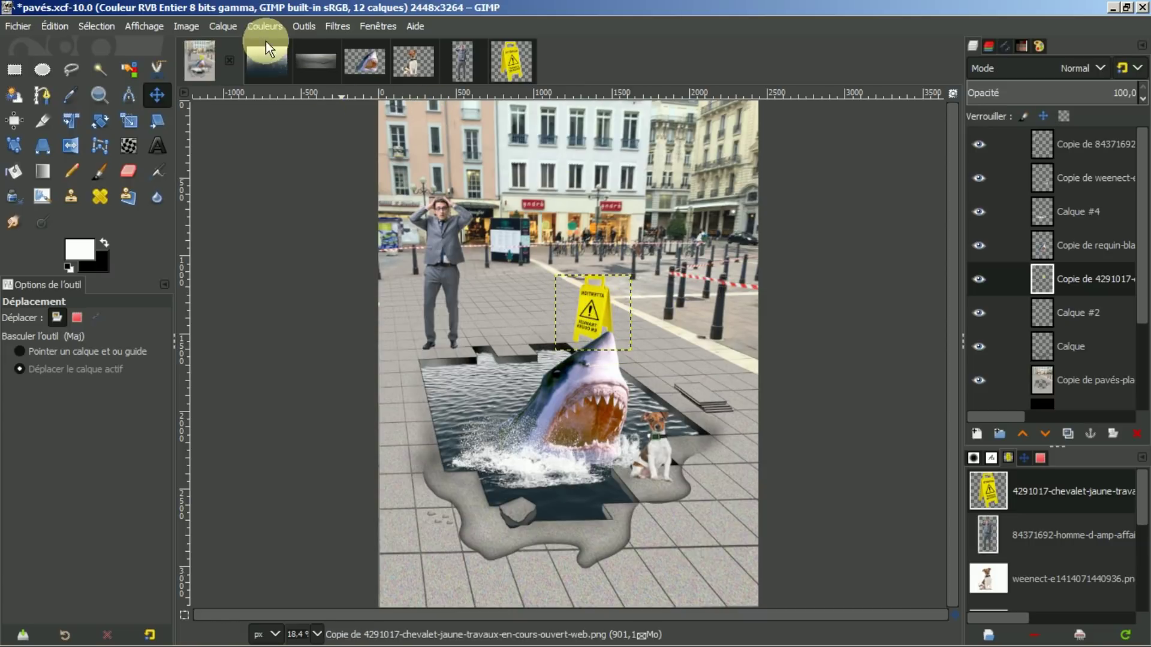
# Darken the warning sign with Curves by pulling the value curve down to about x 153, y 95
pyautogui.click(266, 27)
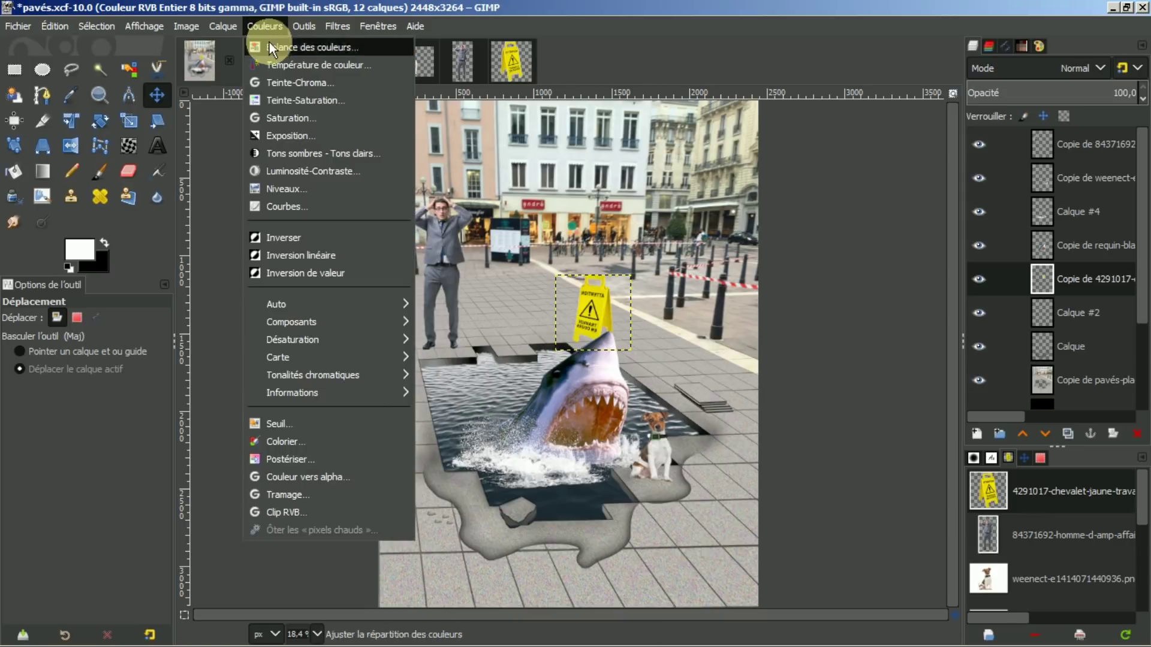
pyautogui.click(294, 206)
pyautogui.moveTo(207, 288); pyautogui.dragTo(235, 314)
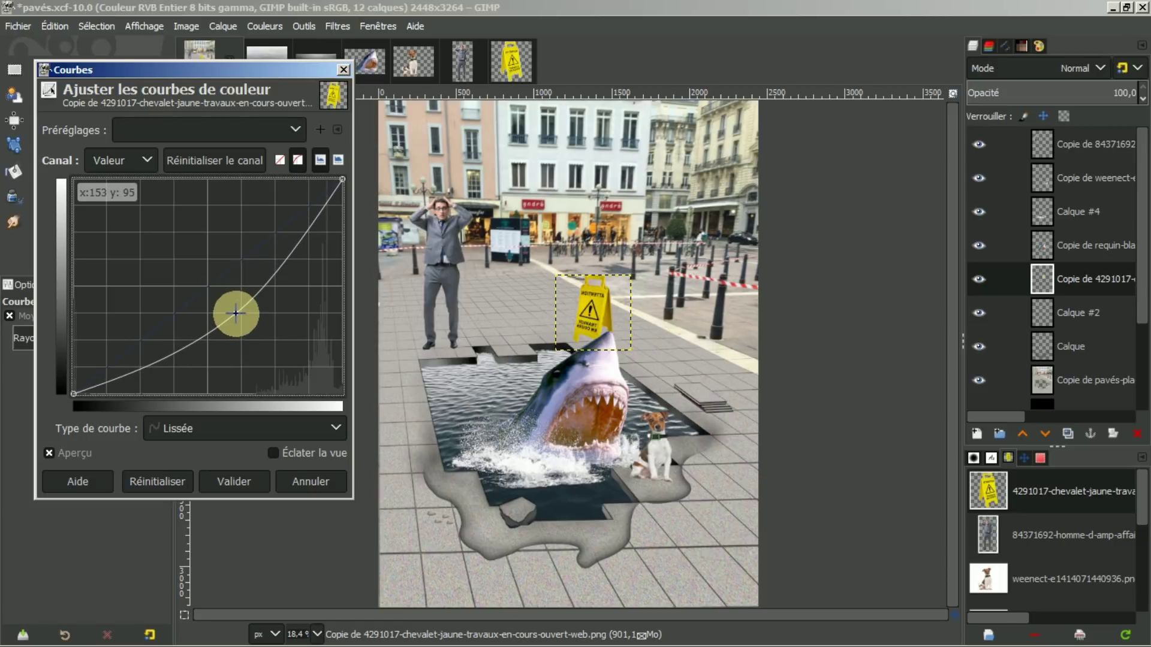
pyautogui.click(235, 479)
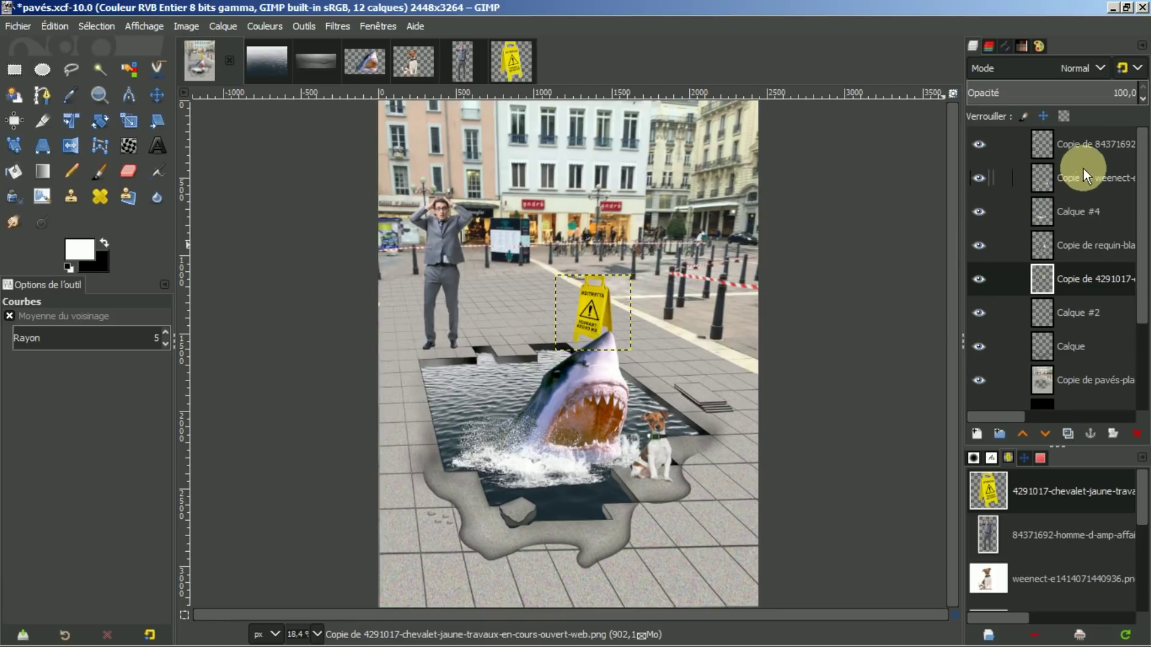
# Add a new transparent layer above the businessman layer
pyautogui.click(1088, 139)
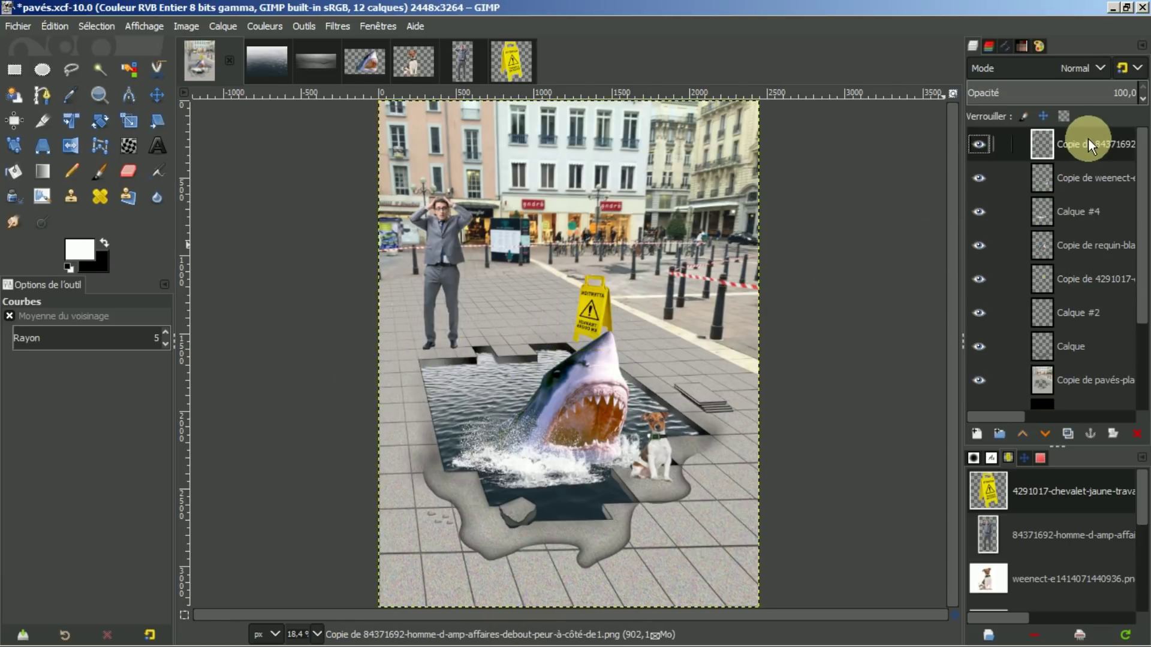
pyautogui.click(976, 433)
pyautogui.click(1026, 622)
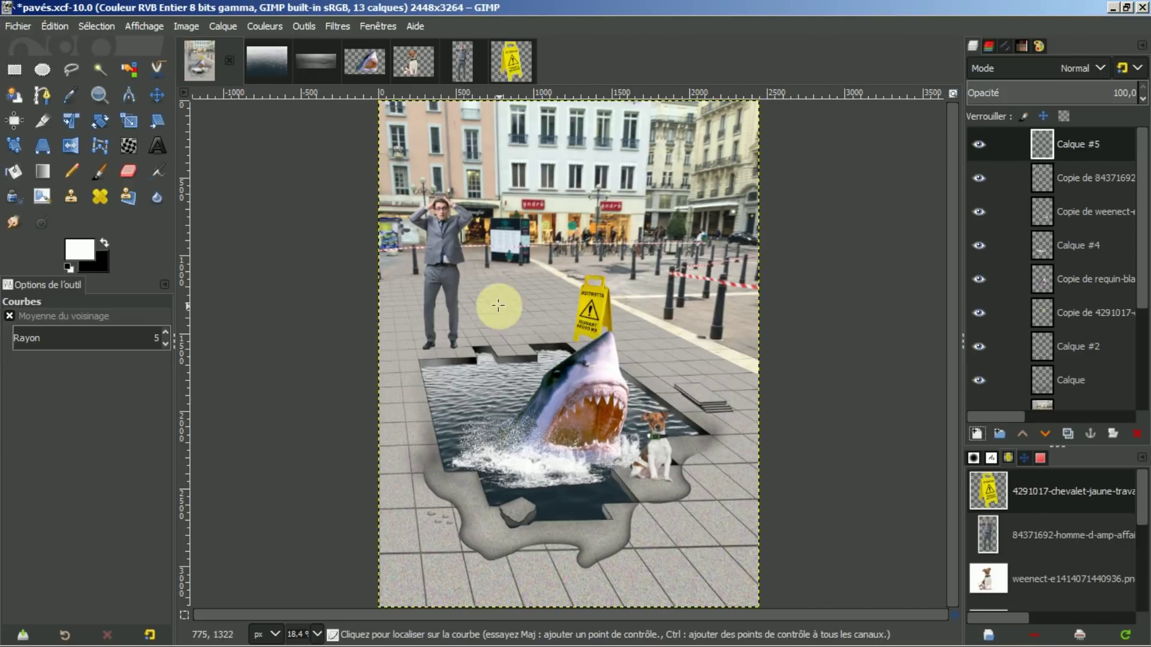
# Set the Paintbrush to the 2. Hardness 025 brush with size 290 and opacity 12
pyautogui.click(101, 171)
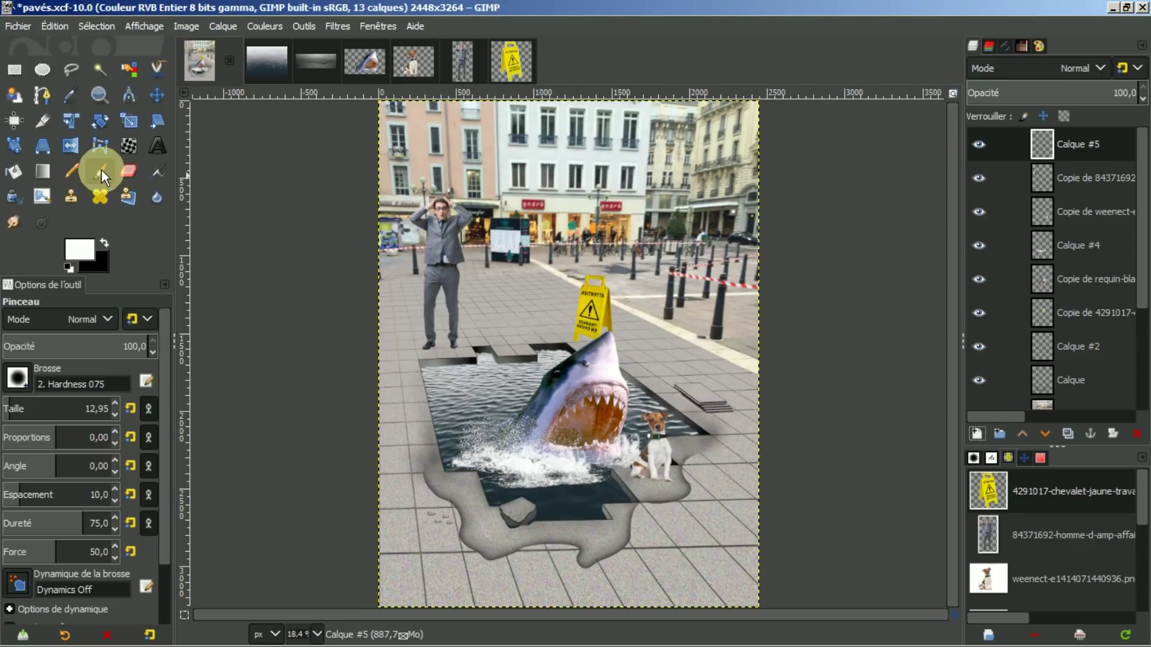
pyautogui.click(17, 378)
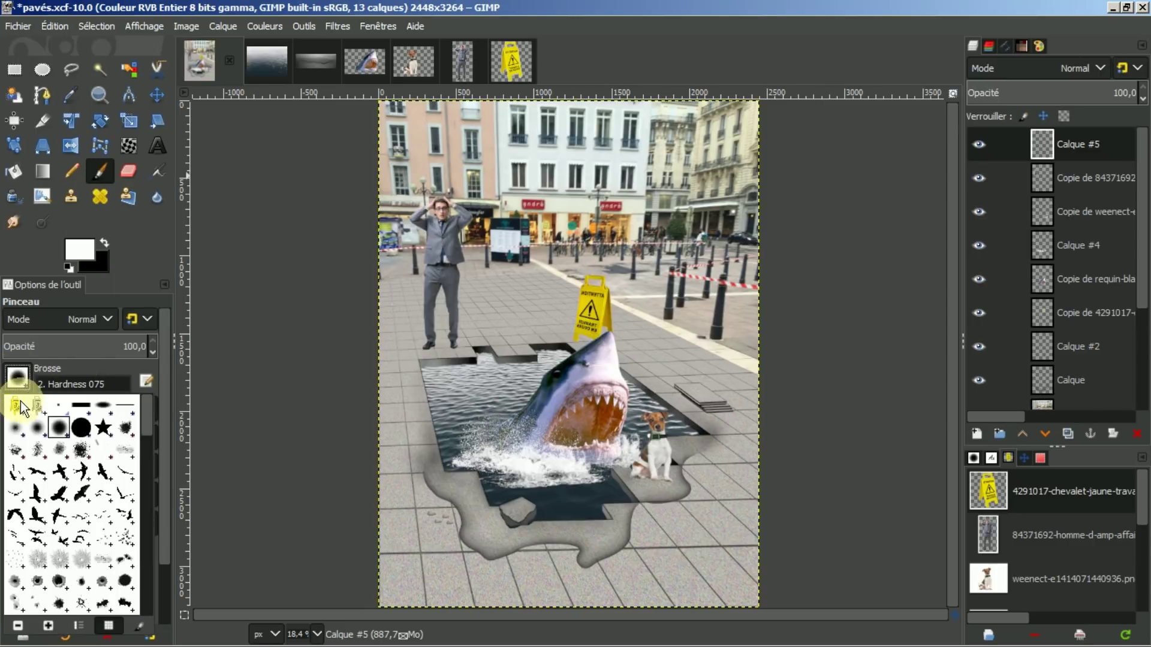
pyautogui.click(15, 428)
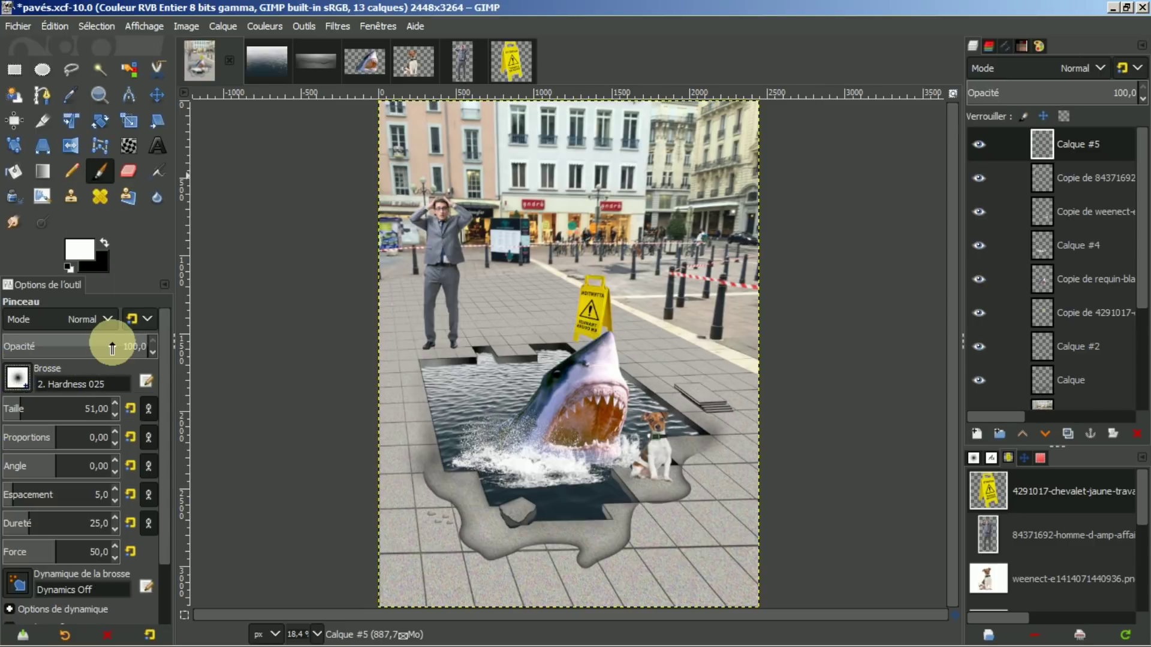
pyautogui.doubleClick(100, 410)
pyautogui.write('290')
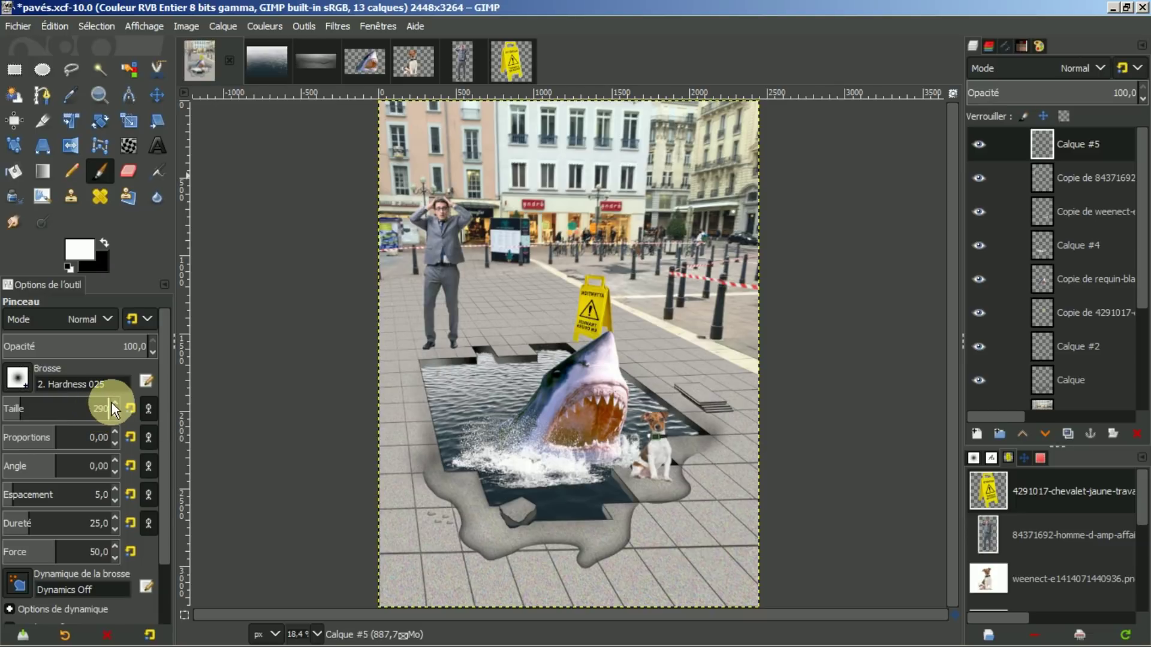
pyautogui.press('Return')
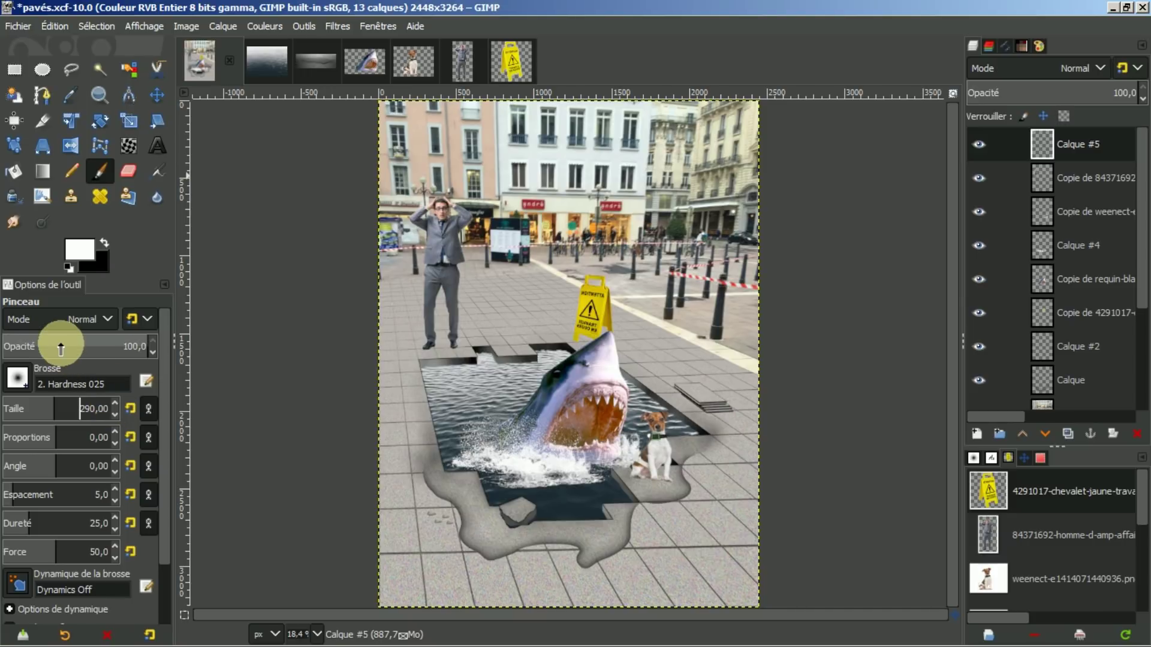
pyautogui.click(129, 345)
pyautogui.write('12')
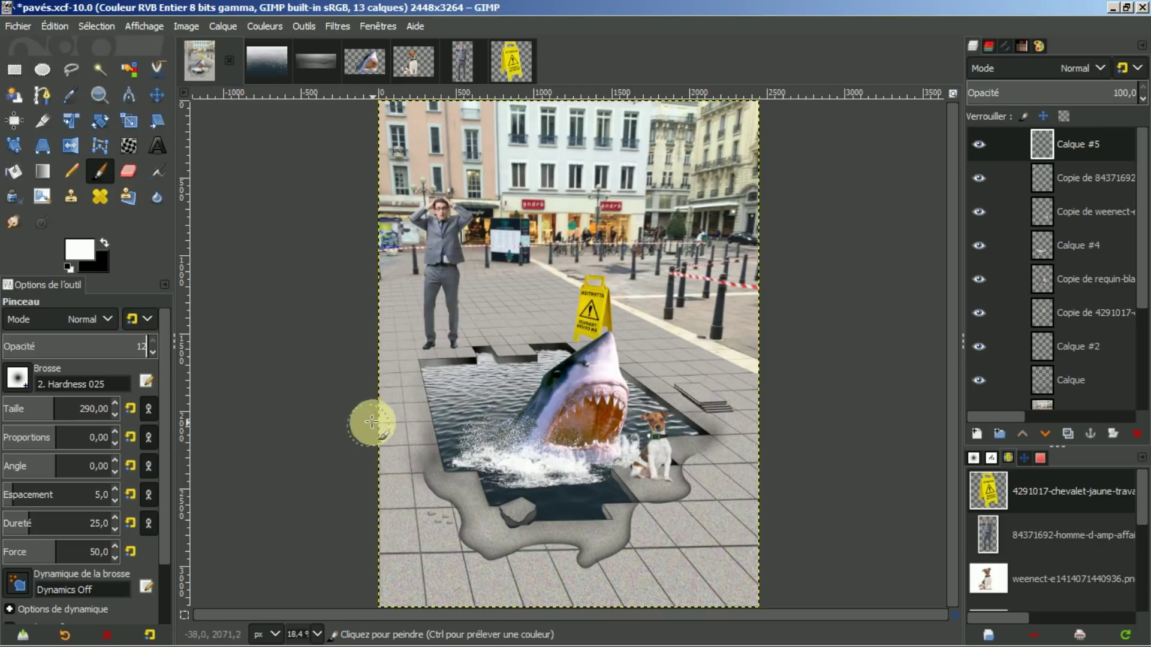
pyautogui.press('Return')
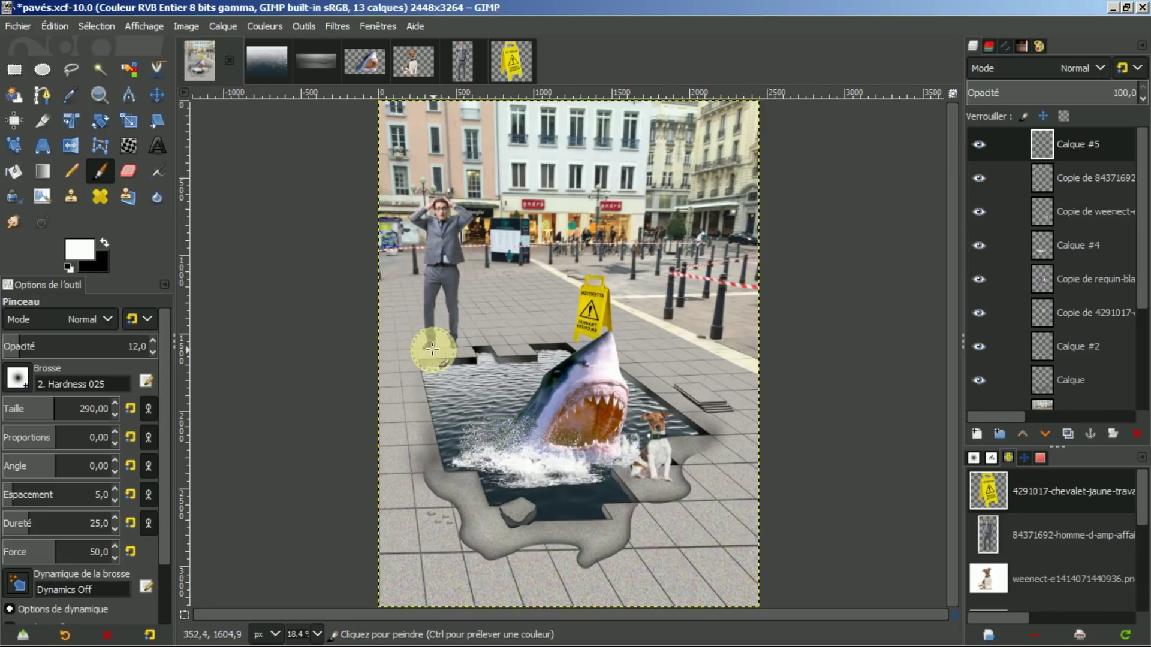
pyautogui.moveTo(433, 346)
pyautogui.mouseDown()
pyautogui.moveTo(442, 347)
pyautogui.moveTo(409, 354)
pyautogui.mouseUp()
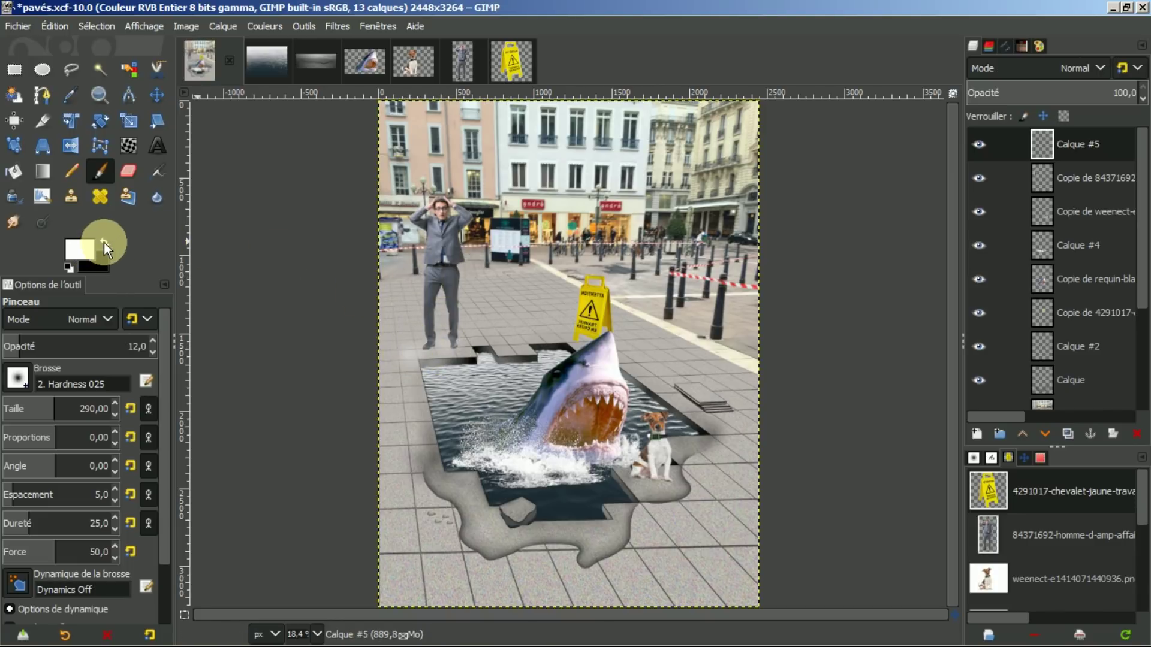
pyautogui.press('ctrl')
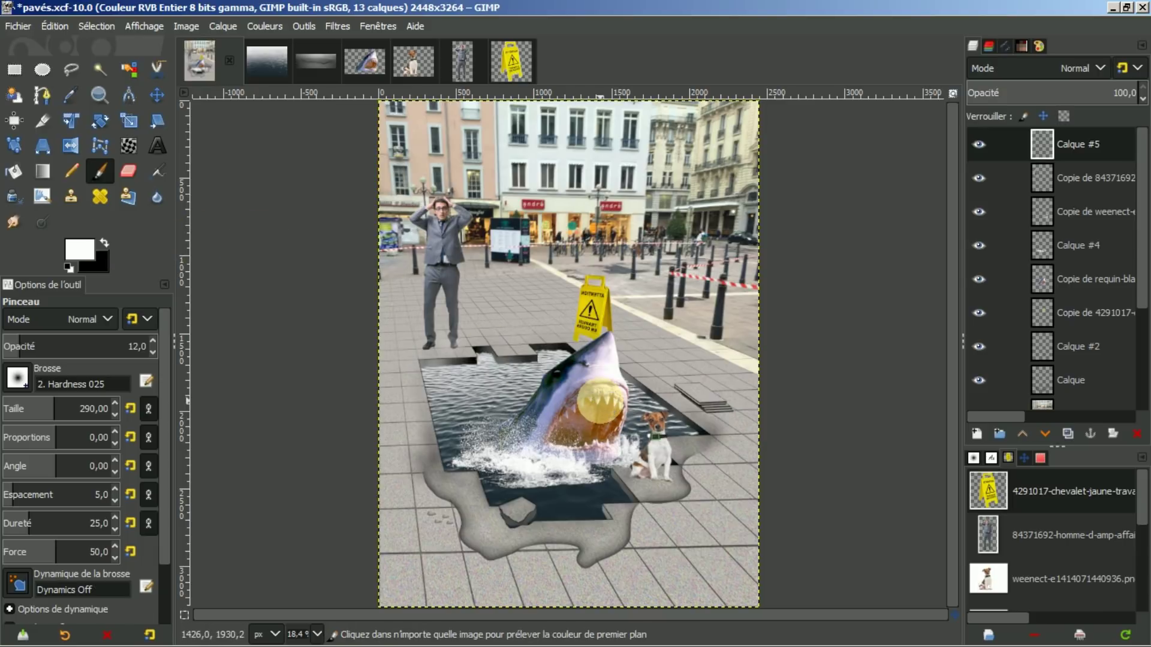
# Make black the foreground colour and paint soft shadows on the ground at the warning sign's base and beneath the dog
pyautogui.click(105, 242)
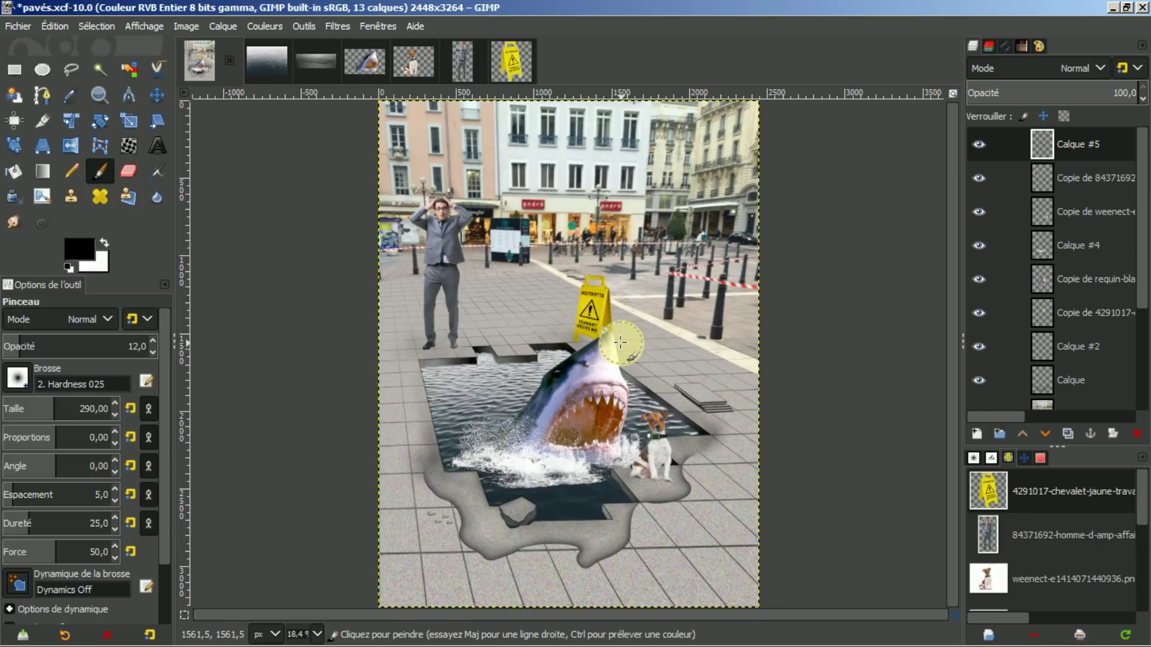
pyautogui.click(593, 348)
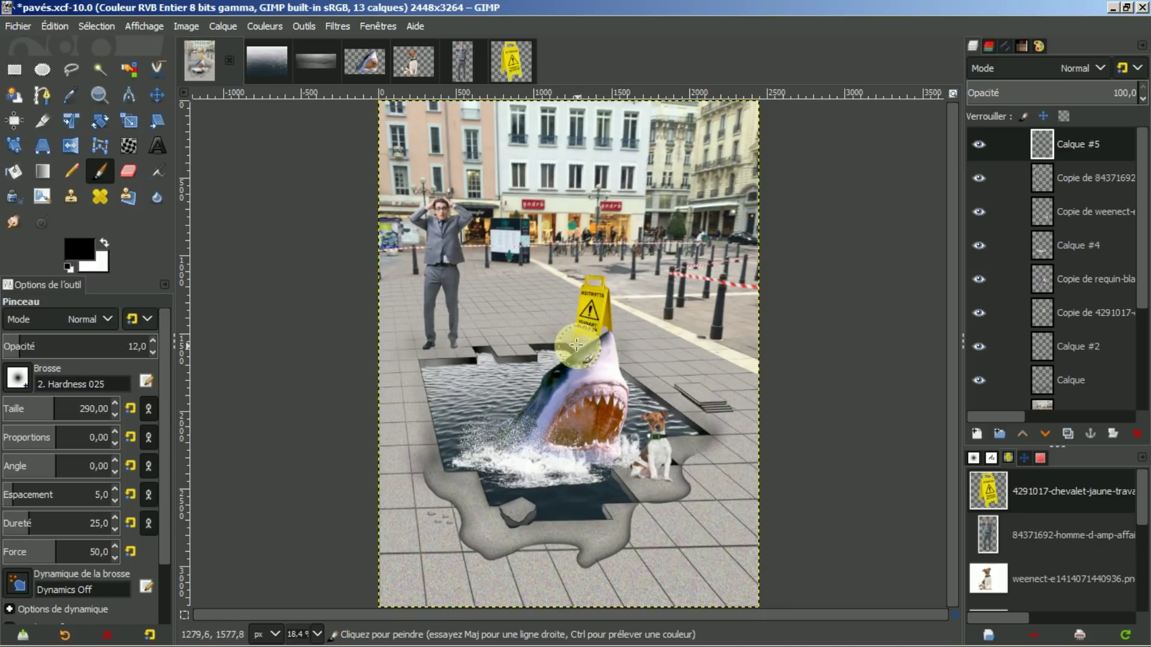
pyautogui.moveTo(642, 479)
pyautogui.mouseDown()
pyautogui.moveTo(673, 488)
pyautogui.moveTo(632, 478)
pyautogui.moveTo(657, 493)
pyautogui.moveTo(634, 483)
pyautogui.moveTo(679, 475)
pyautogui.mouseUp()
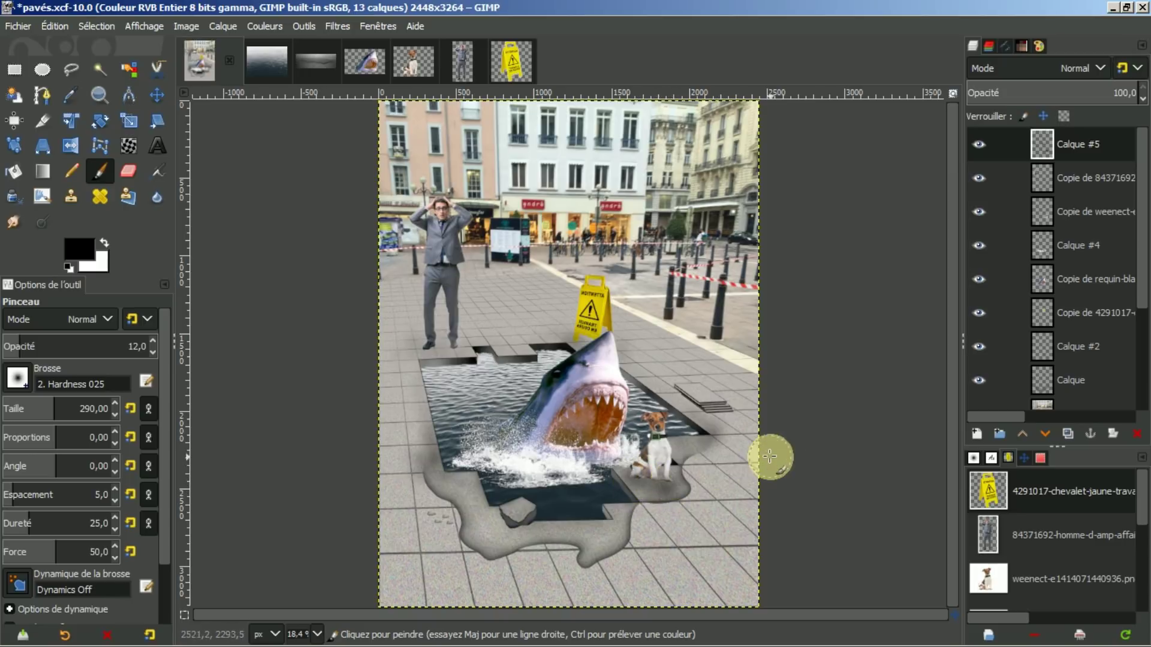